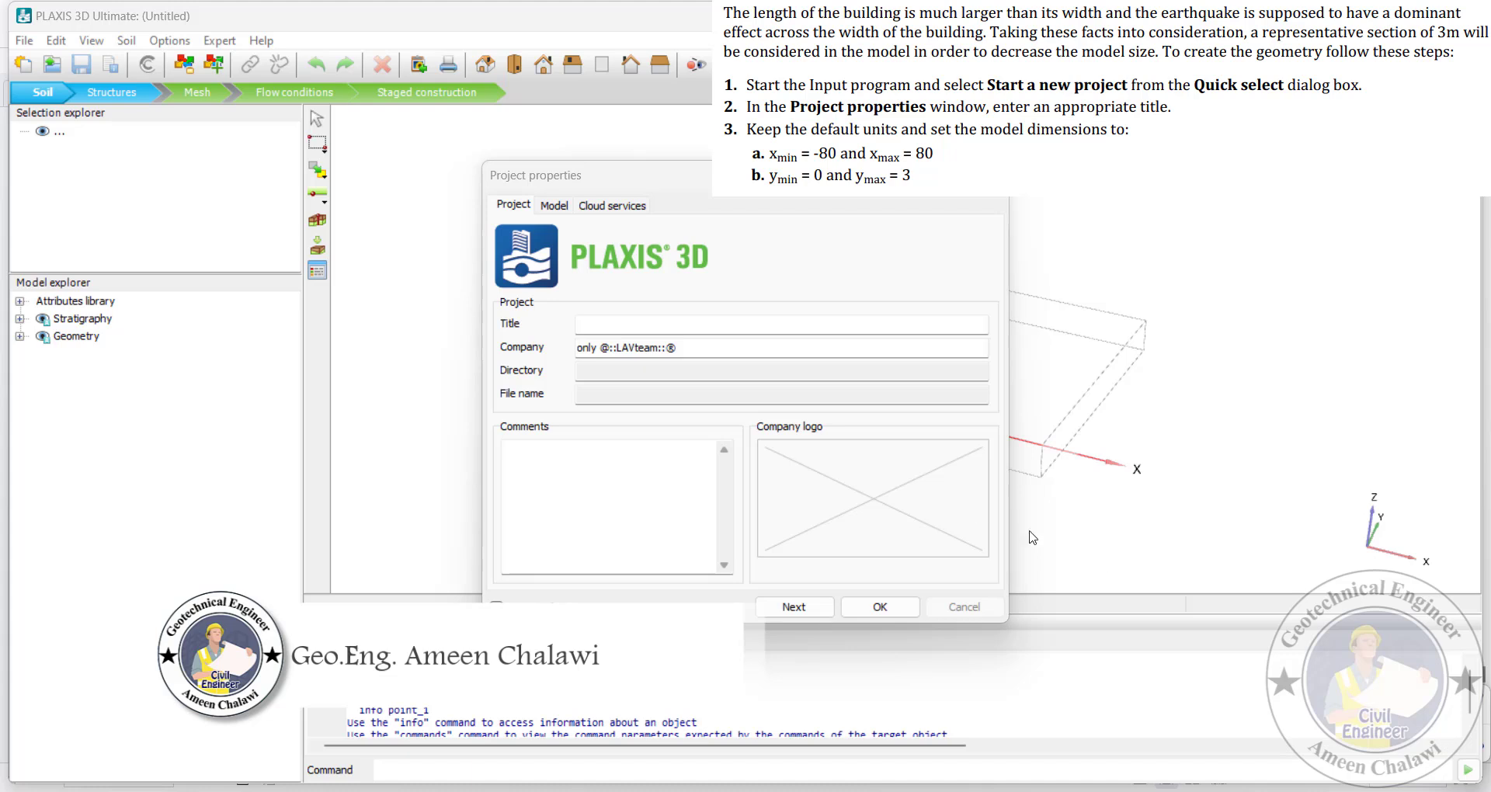
Title the project "Free vibration and earthquake analysis of a building" and set the model contour to x -80 to 80 m, y 0 to 3 m
left_click(687, 326)
type("Free vibration and earthquake analysis of a building")
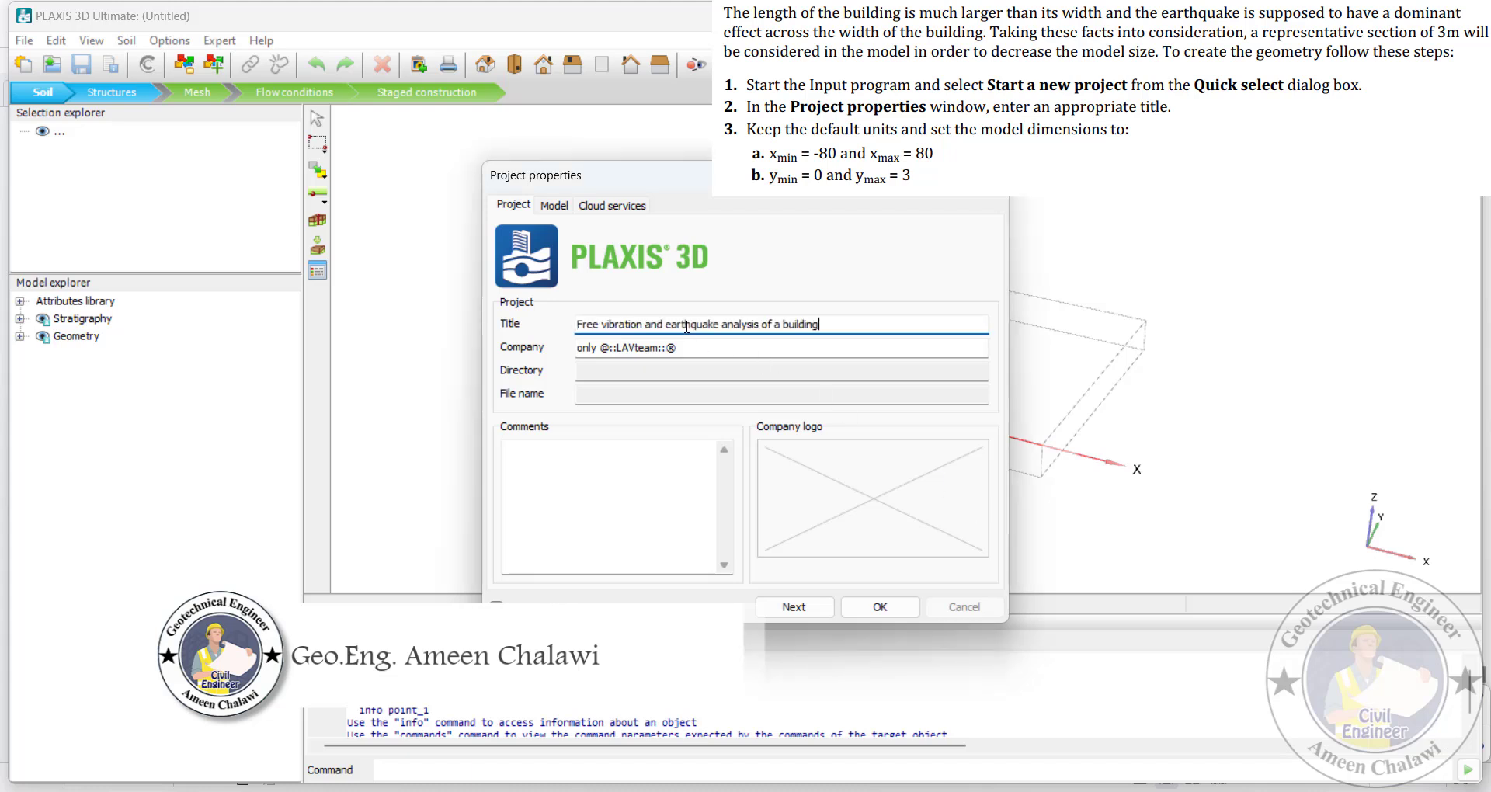
left_click(549, 204)
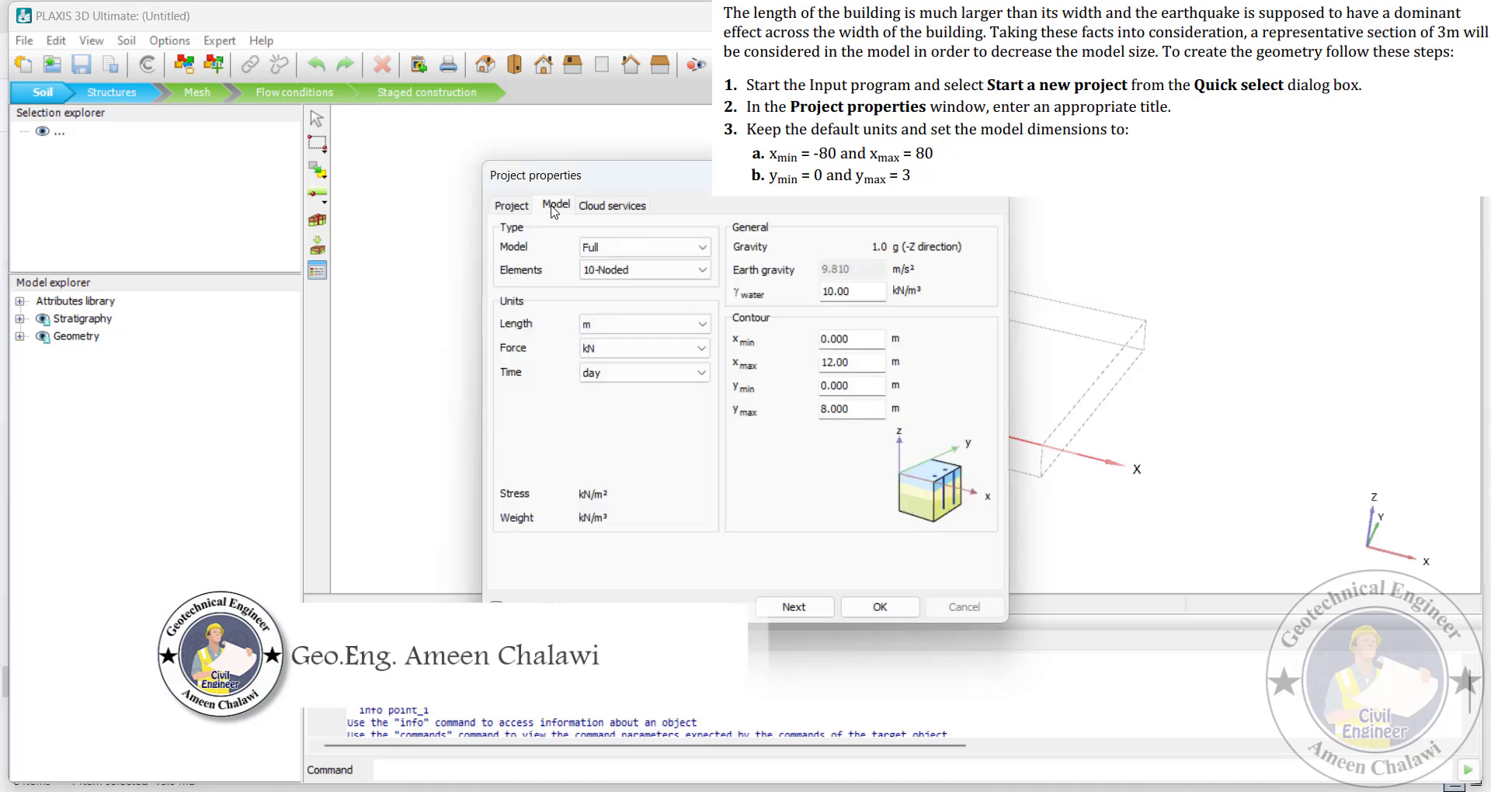
double_click(851, 338)
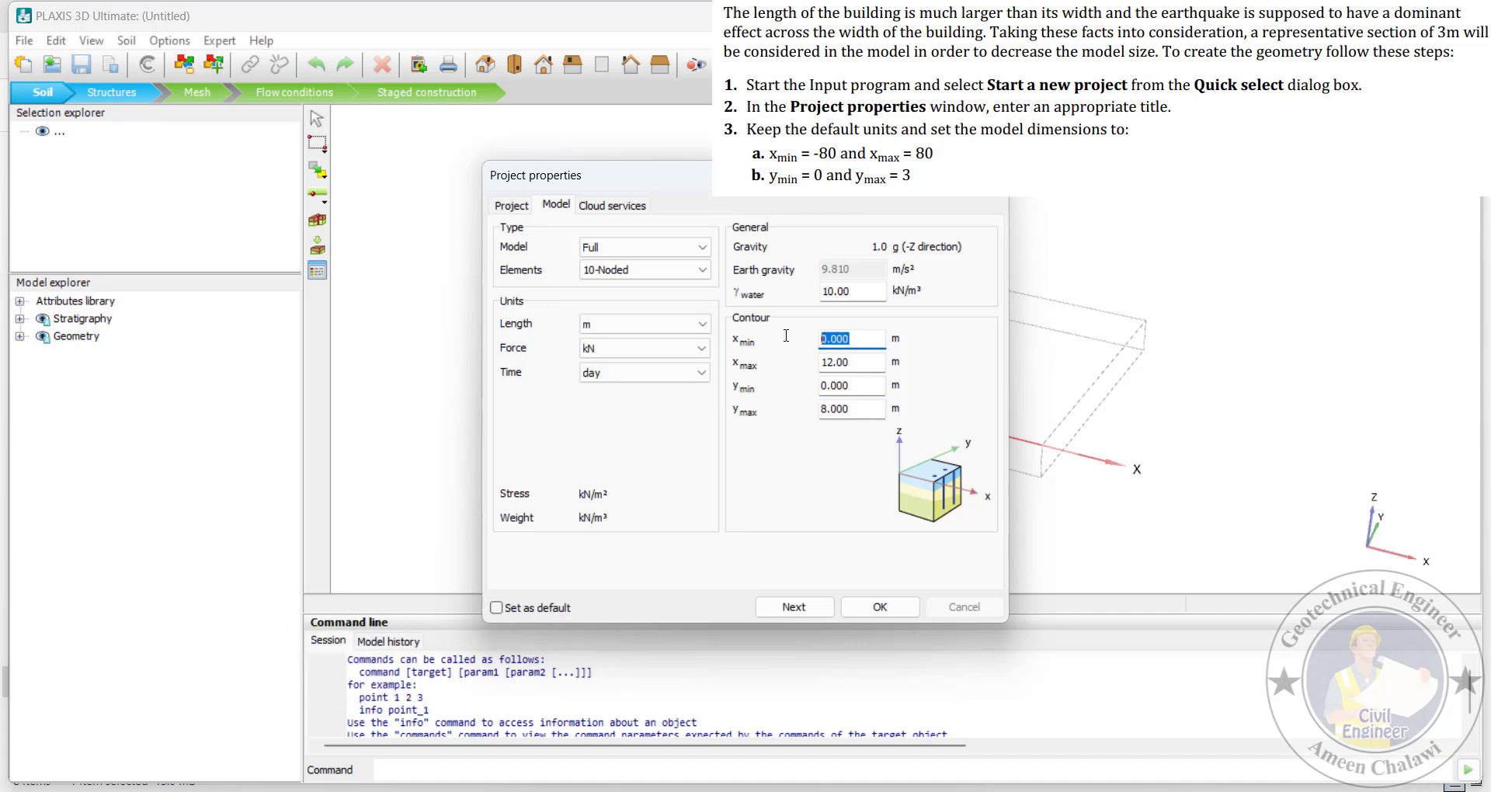
type("-80")
key("Tab")
type("80")
key("Tab")
key("Tab")
type("3")
left_click(879, 606)
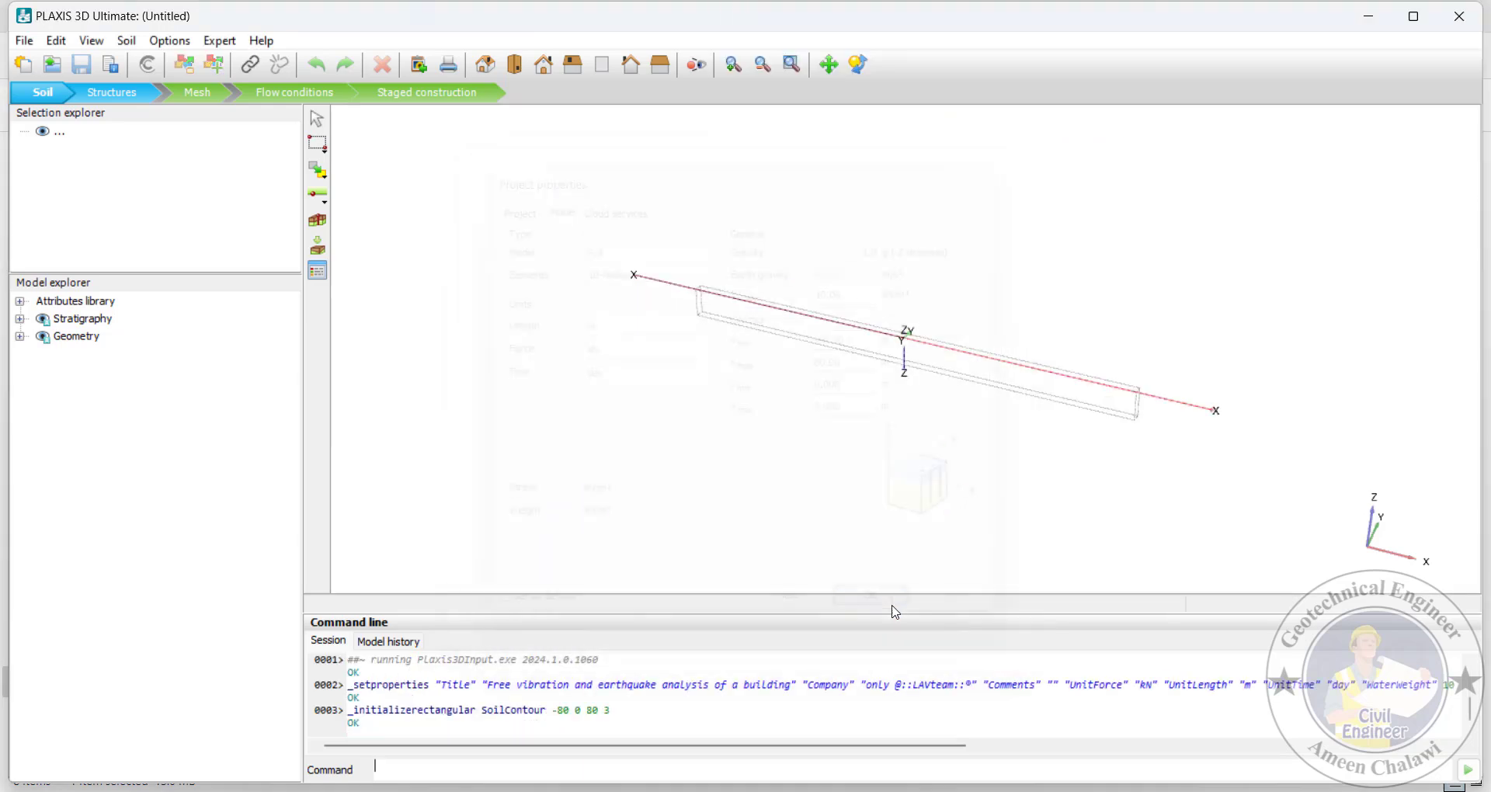
left_click(1398, 22)
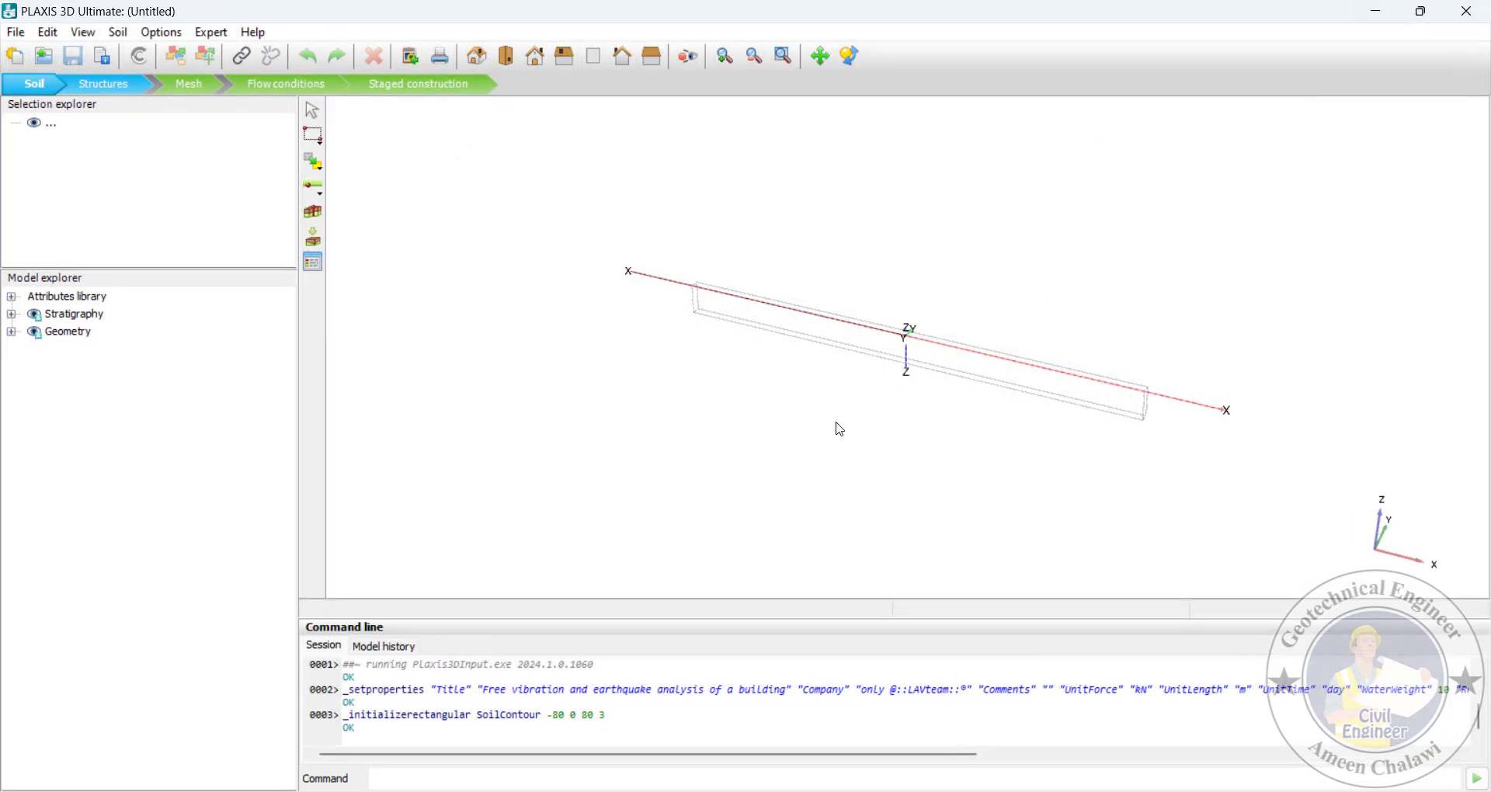
Create a borehole at the model origin (0, 0) and add two soil layers to it
left_click(313, 211)
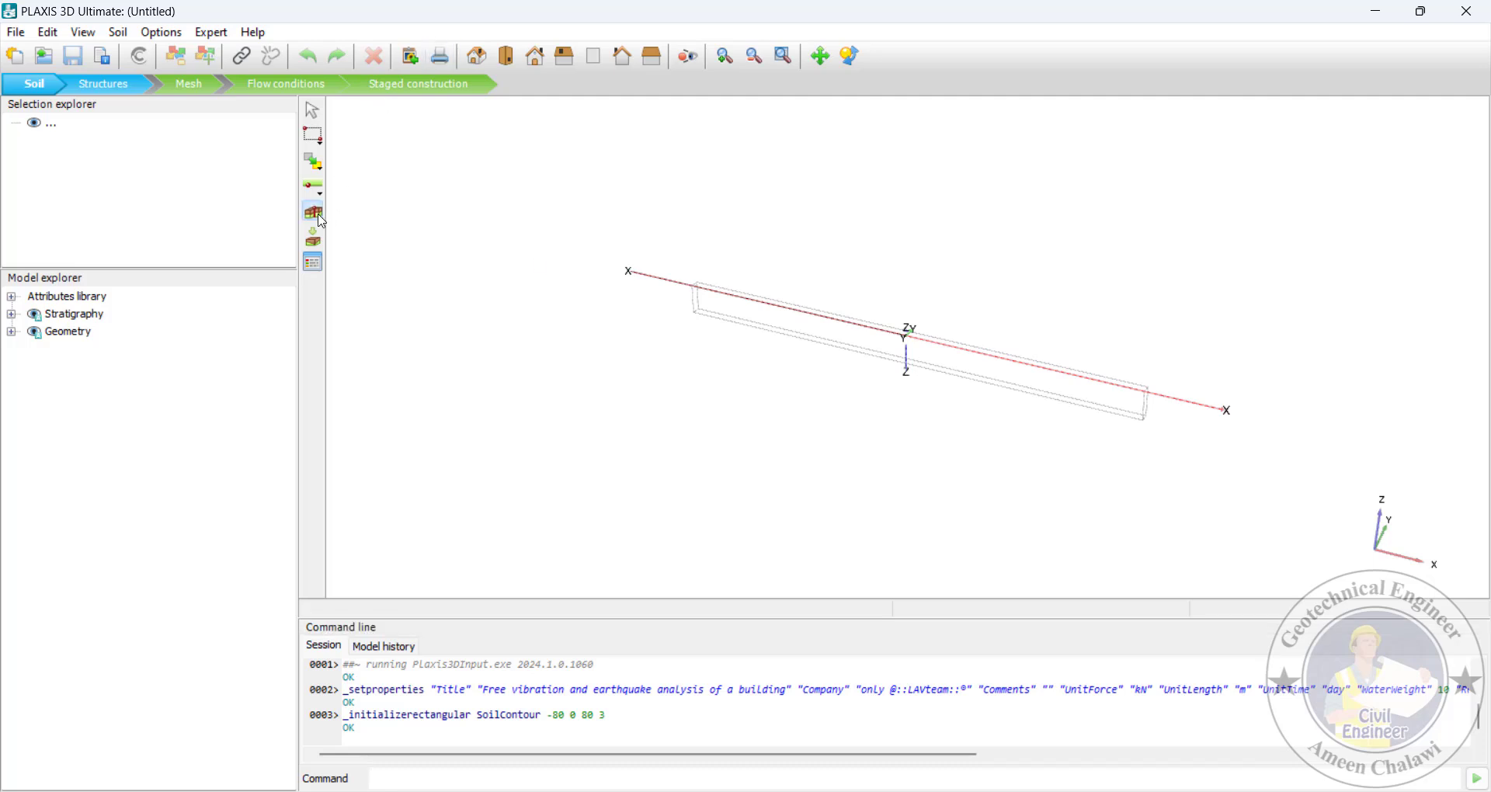
left_click(909, 330)
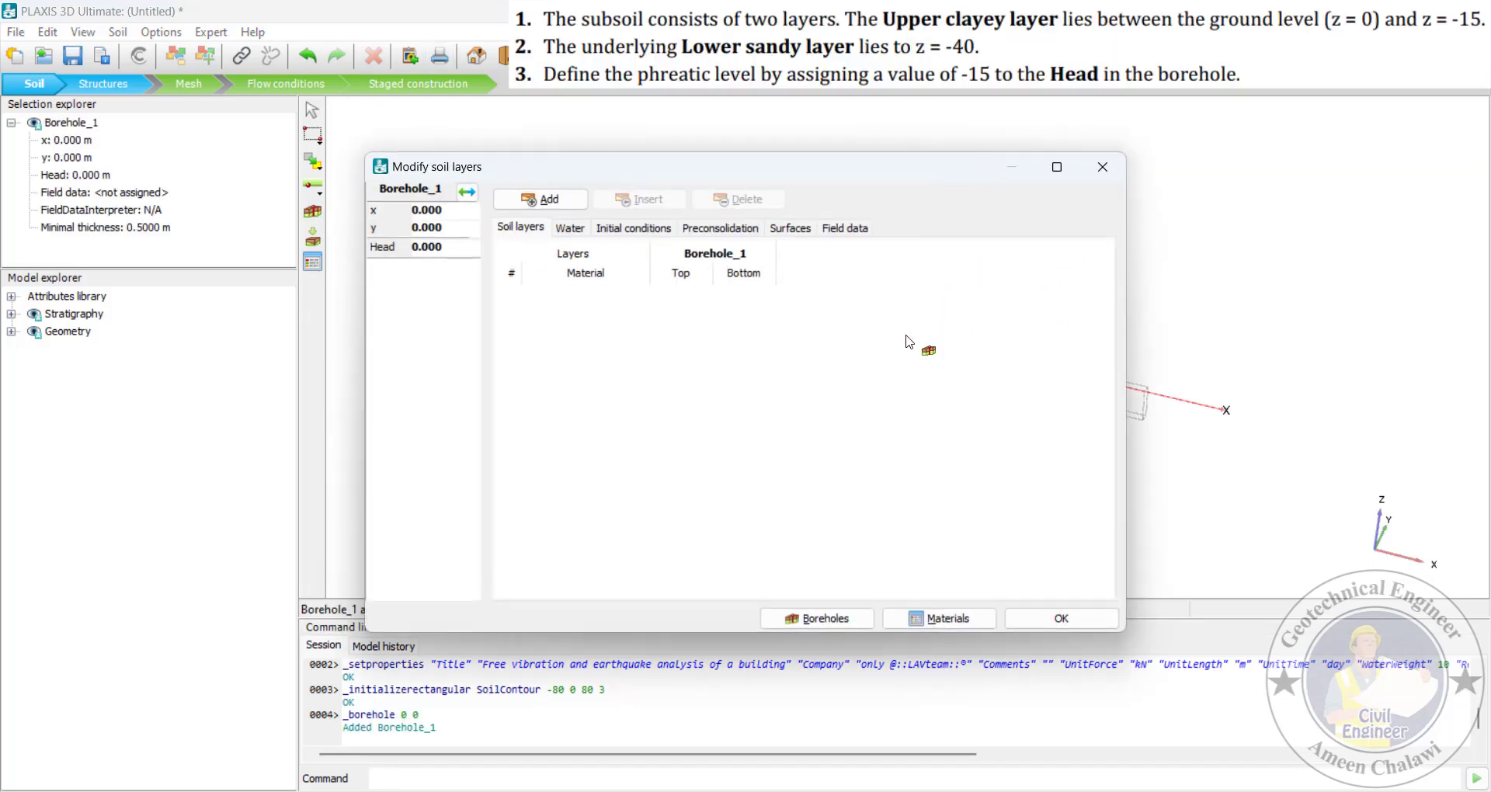
left_click(556, 204)
left_click(556, 203)
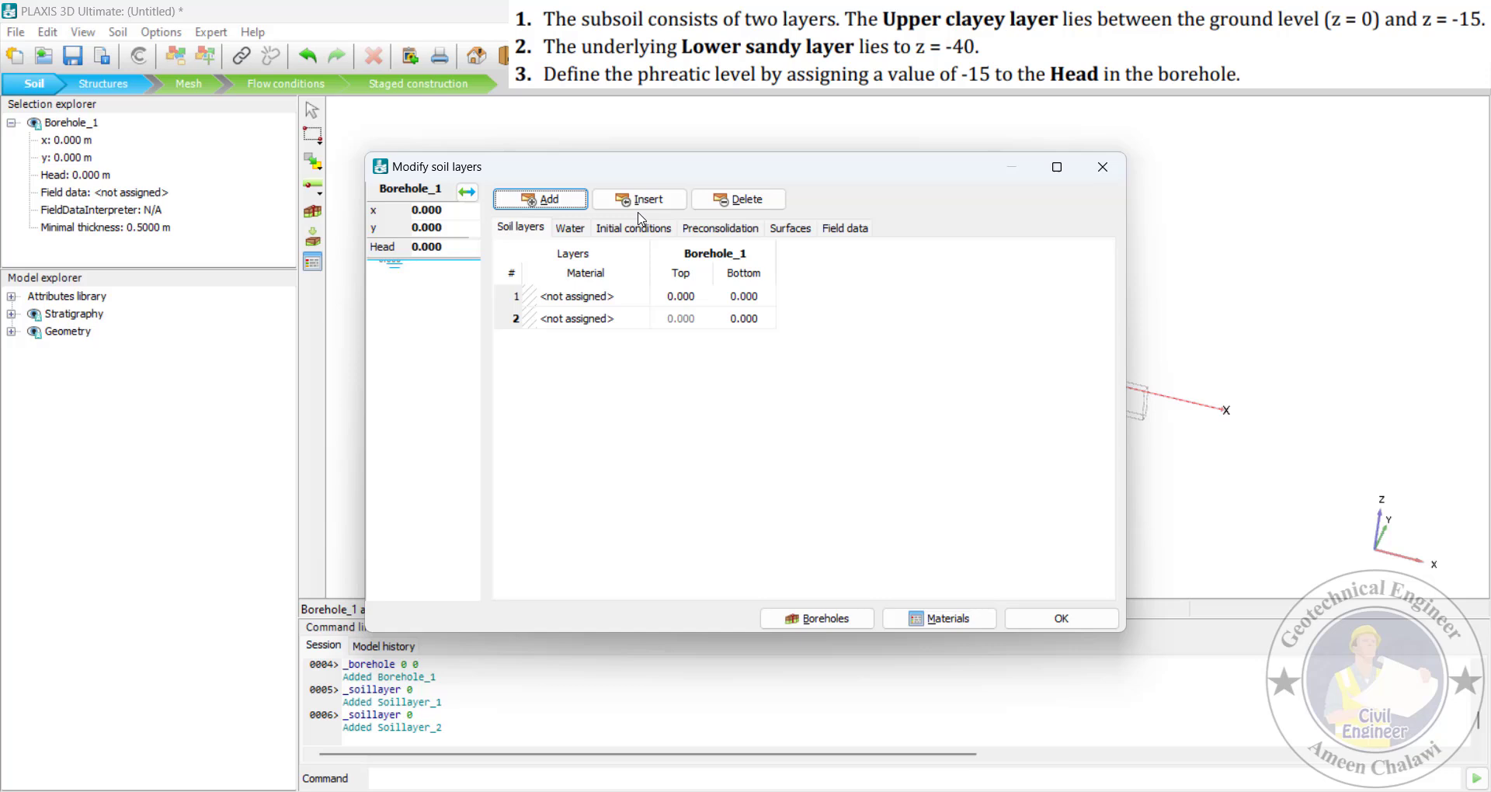
Set the bottom of the first soil layer to -15 m and of the second layer to -40 m
left_click(742, 296)
type("-")
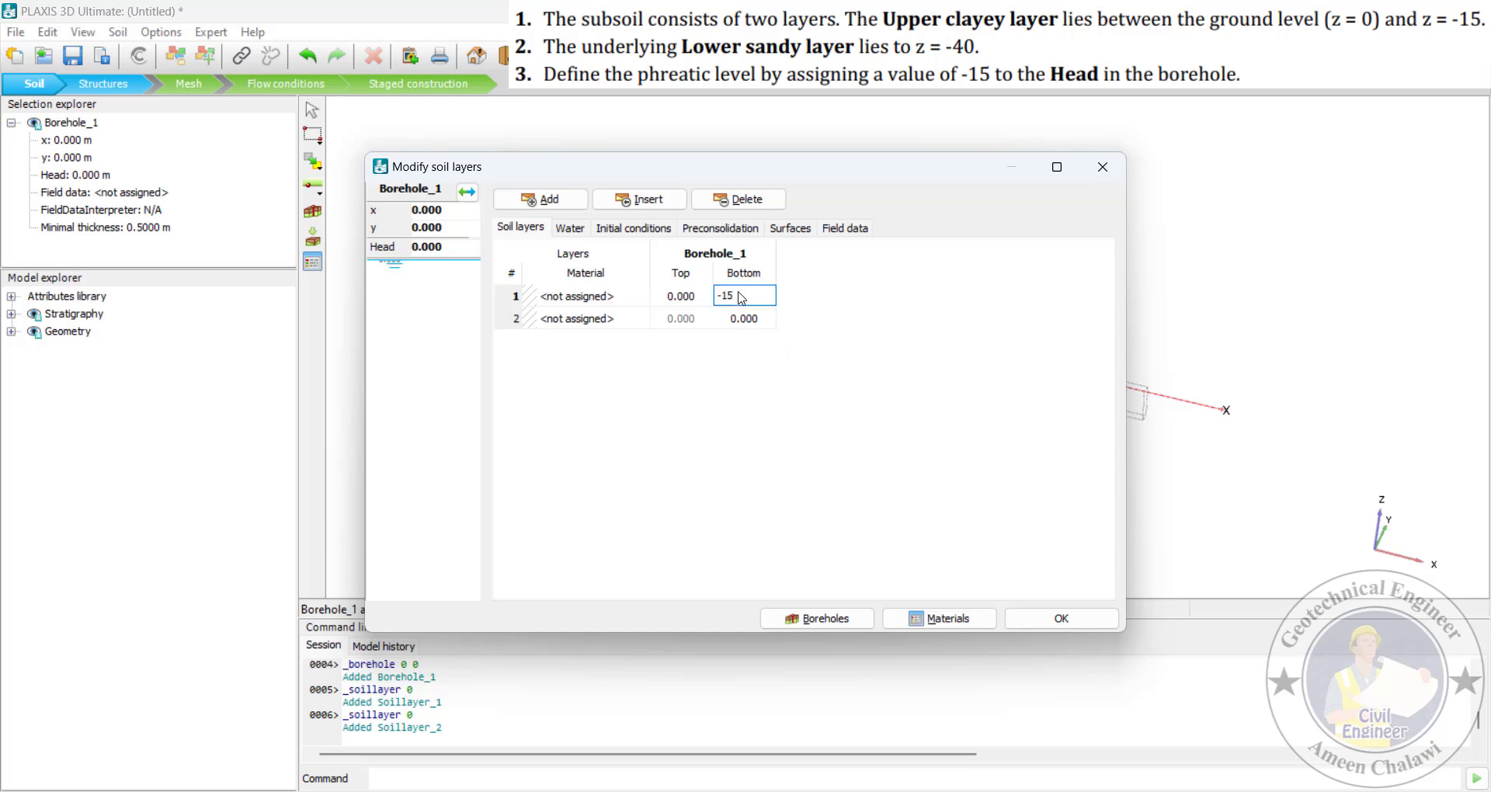
type("15")
key("Return")
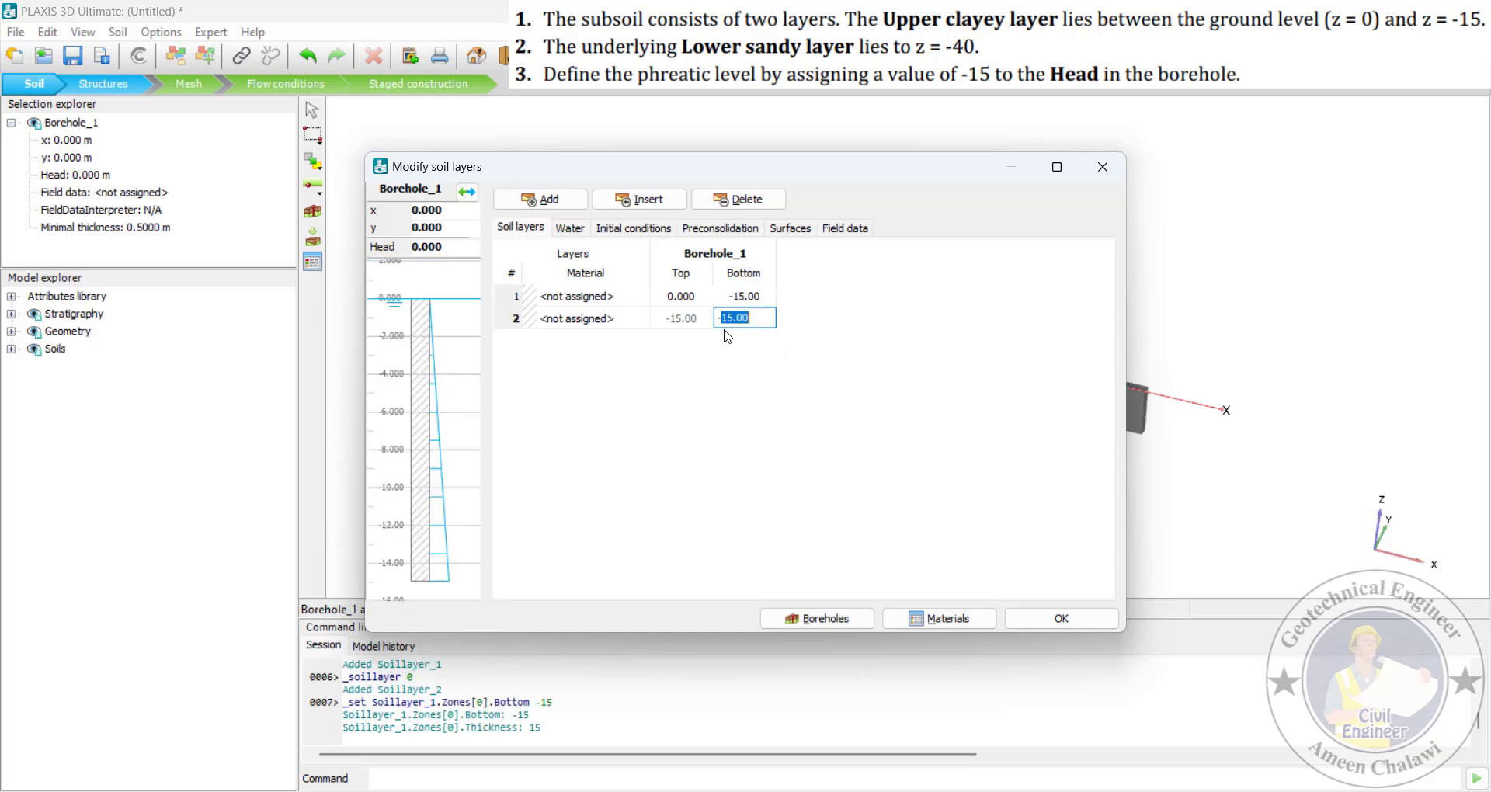
type("-40")
key("Return")
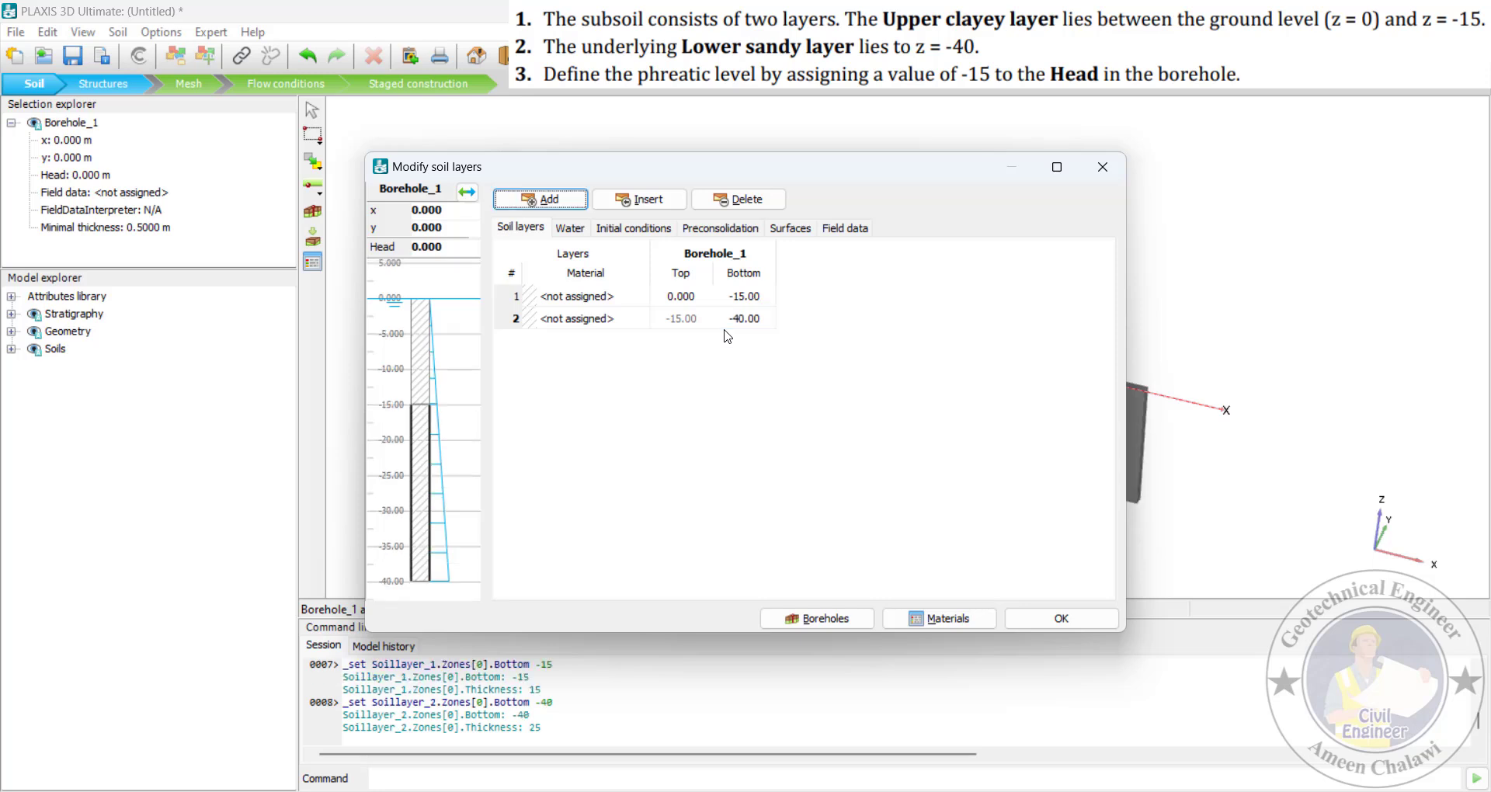
Set the borehole's water head to -15 m
double_click(427, 246)
type("-")
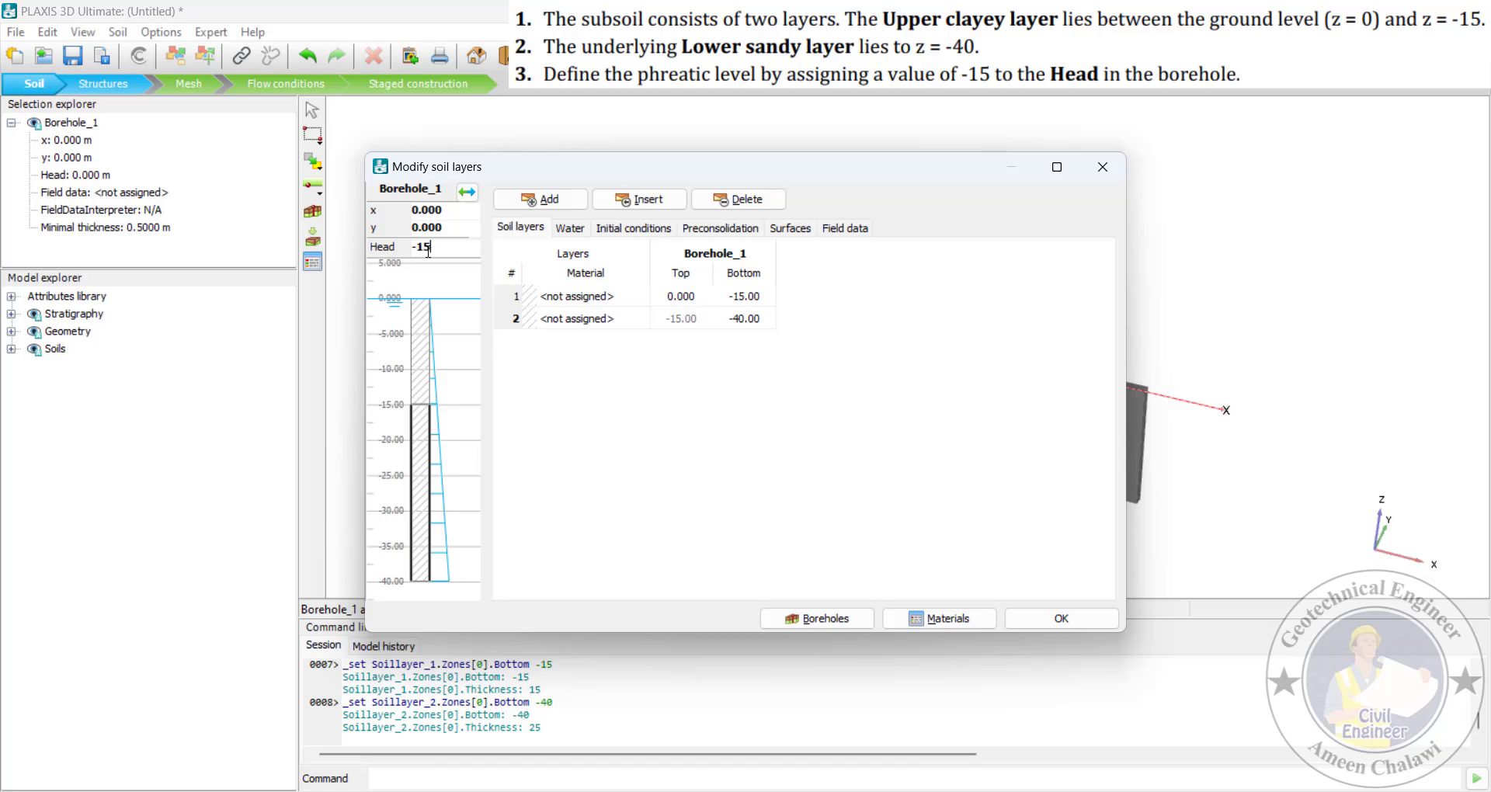
type("15")
key("Return")
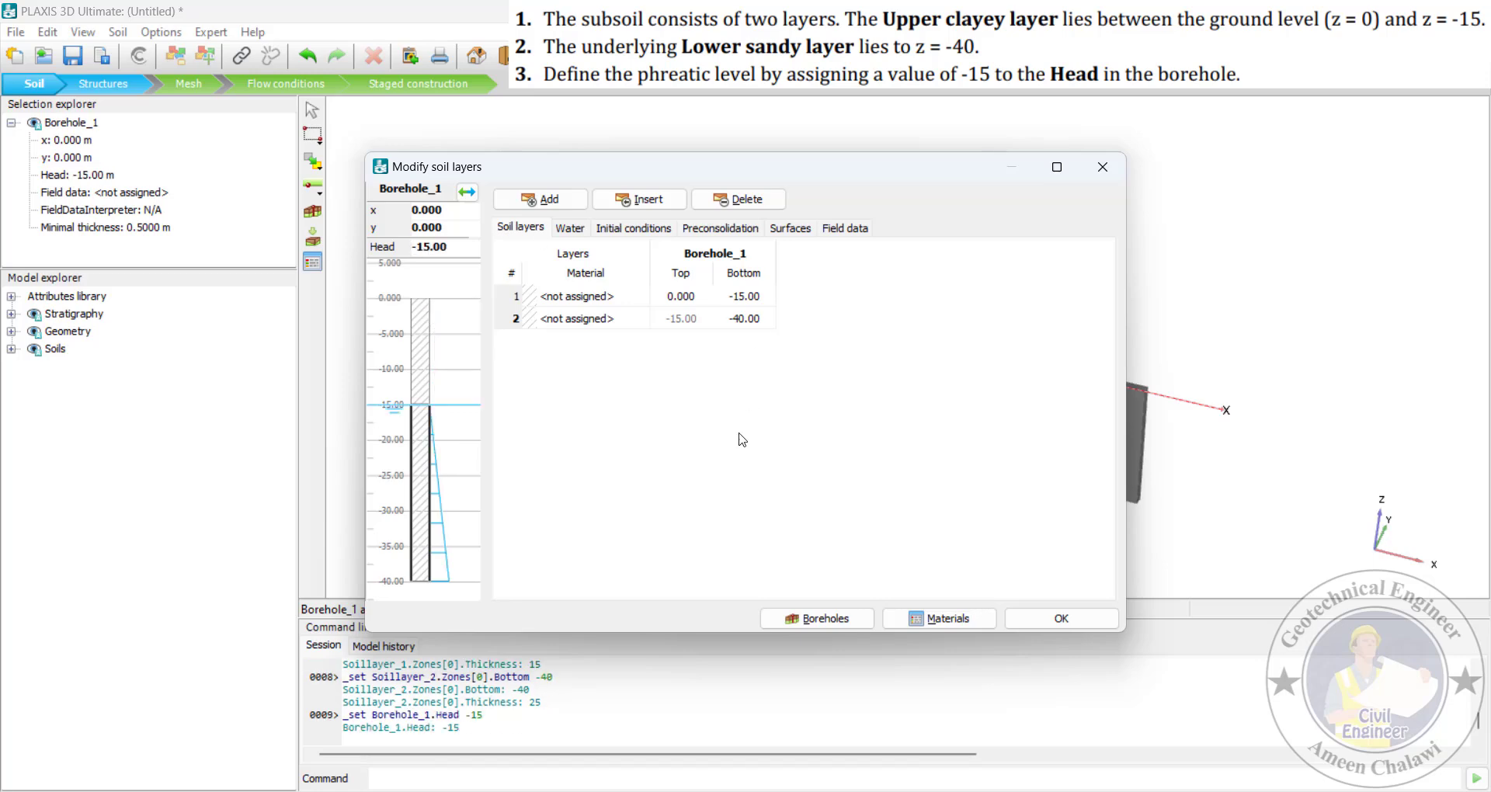
Create a soil material set named "Upper clayey layer" with the HS small soil model
left_click(943, 618)
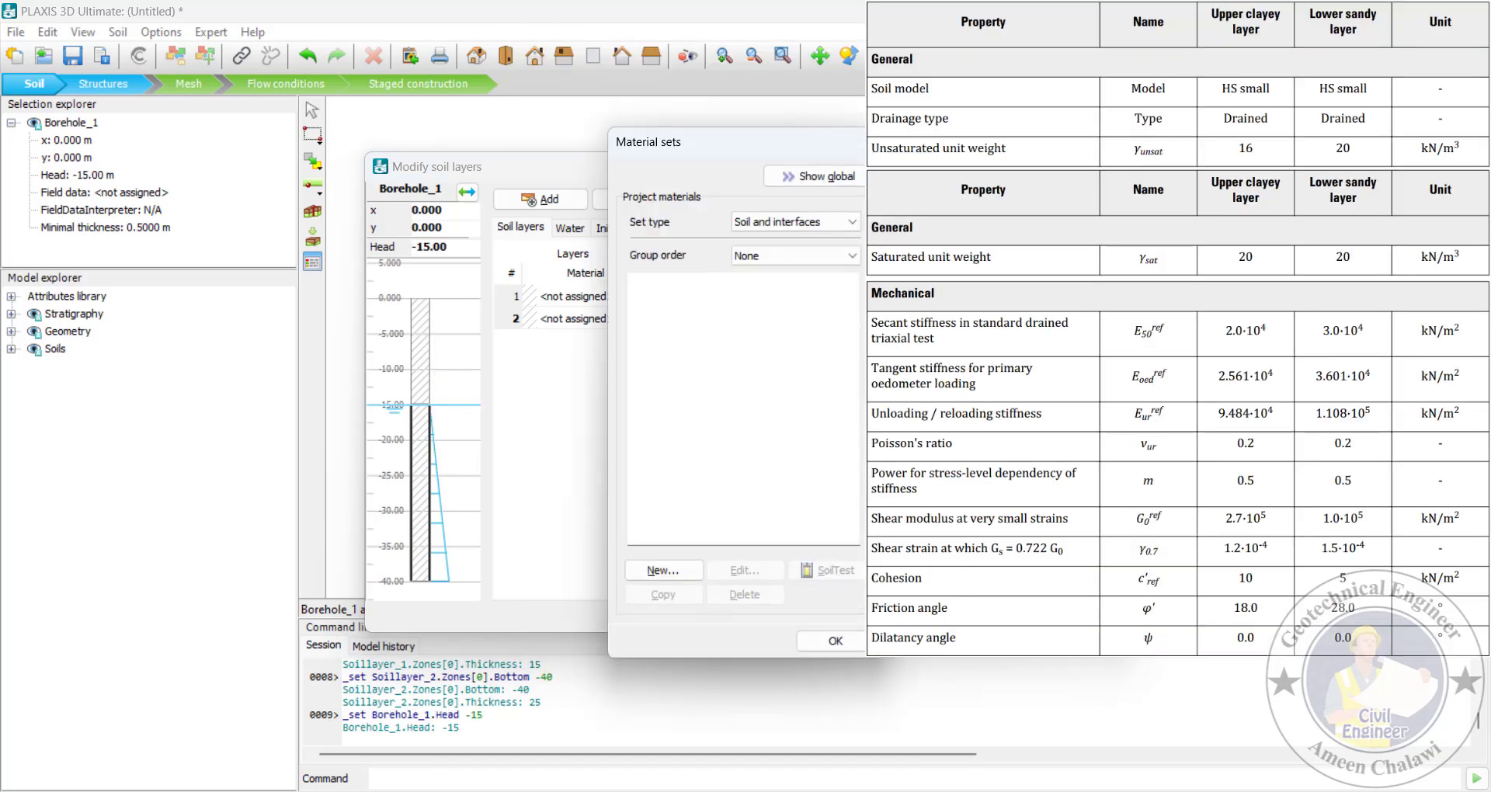
left_click(662, 572)
type("Upper clayey layer")
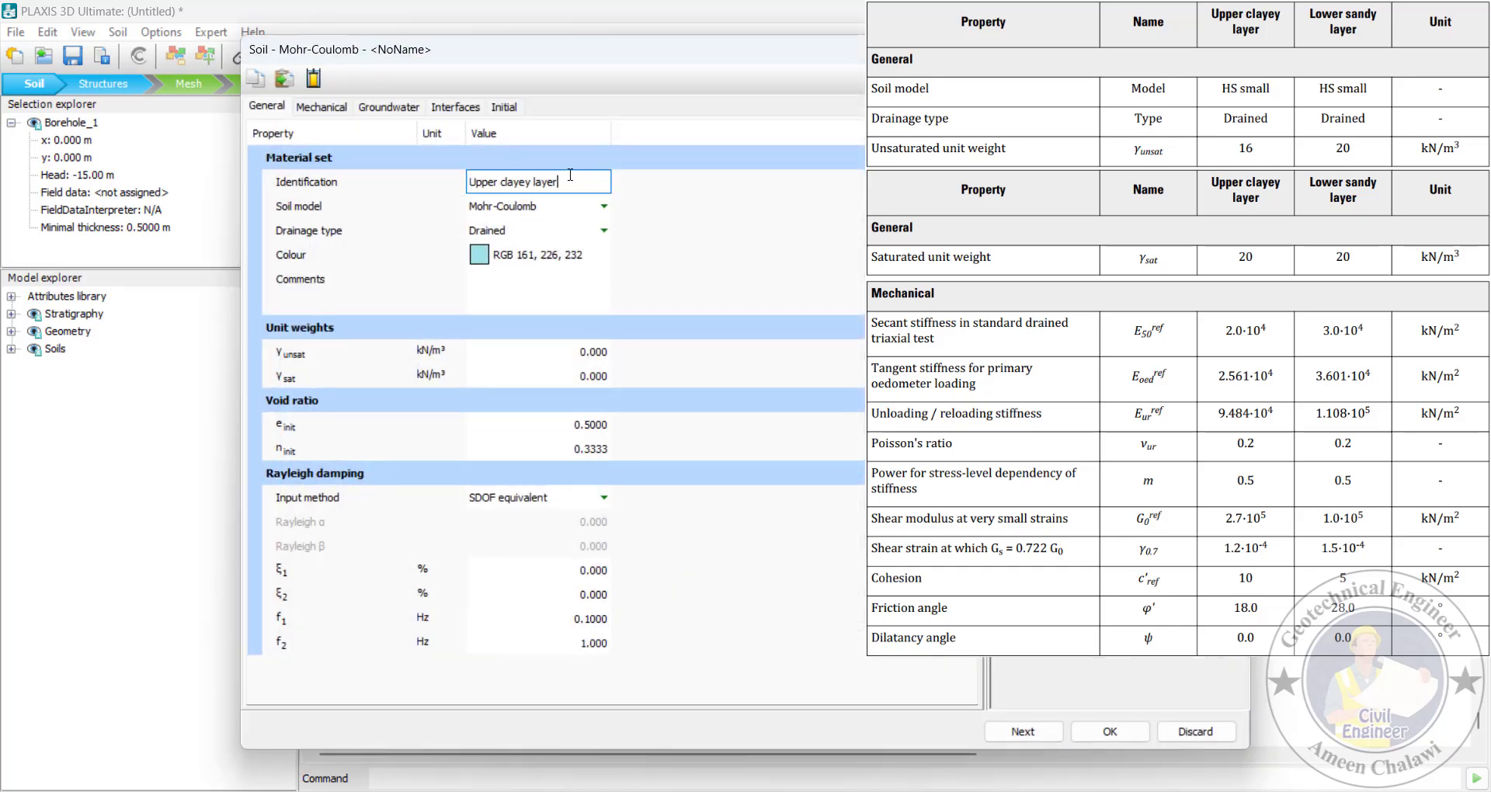
left_click(585, 206)
left_click(602, 205)
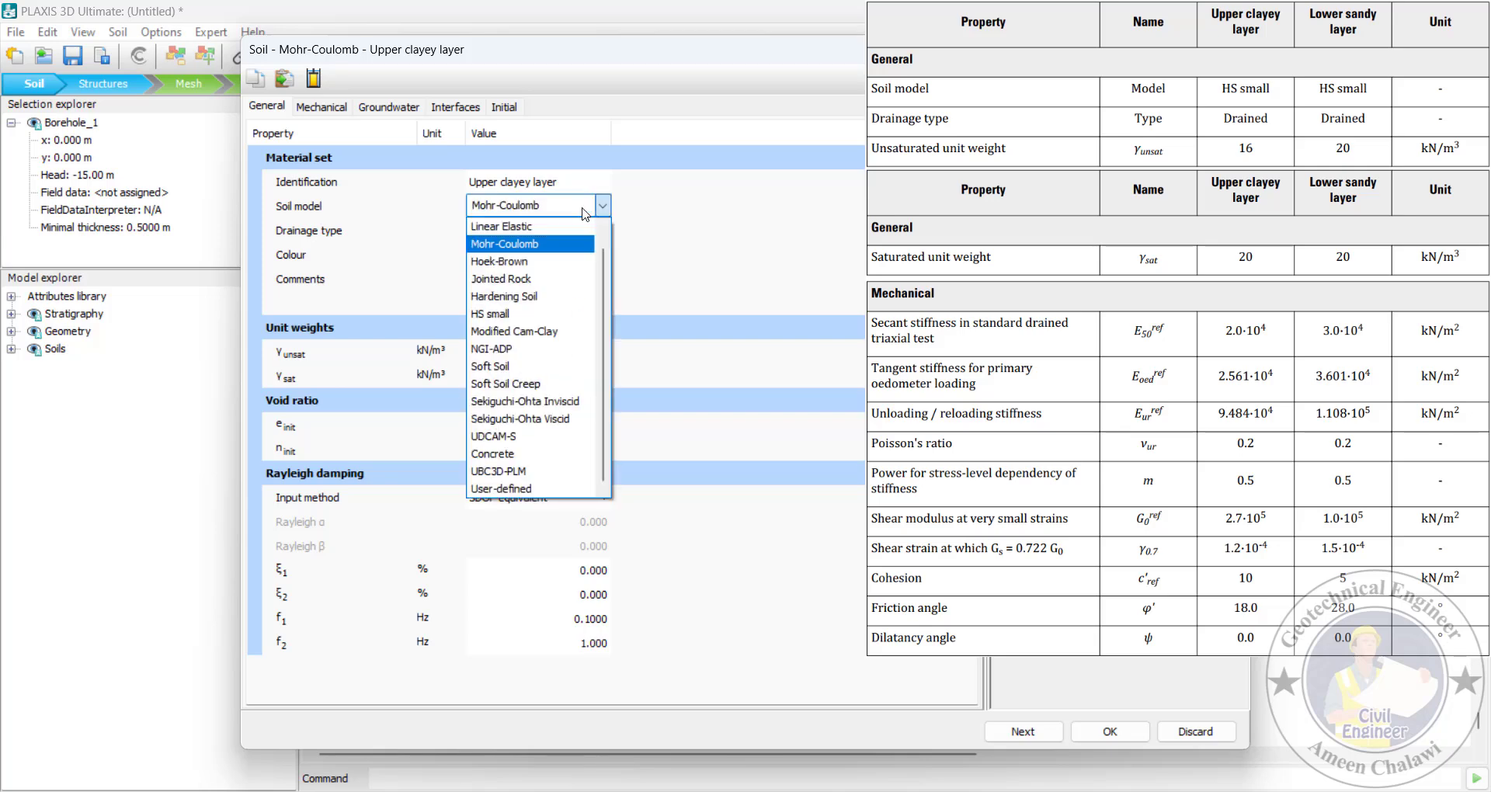
left_click(566, 313)
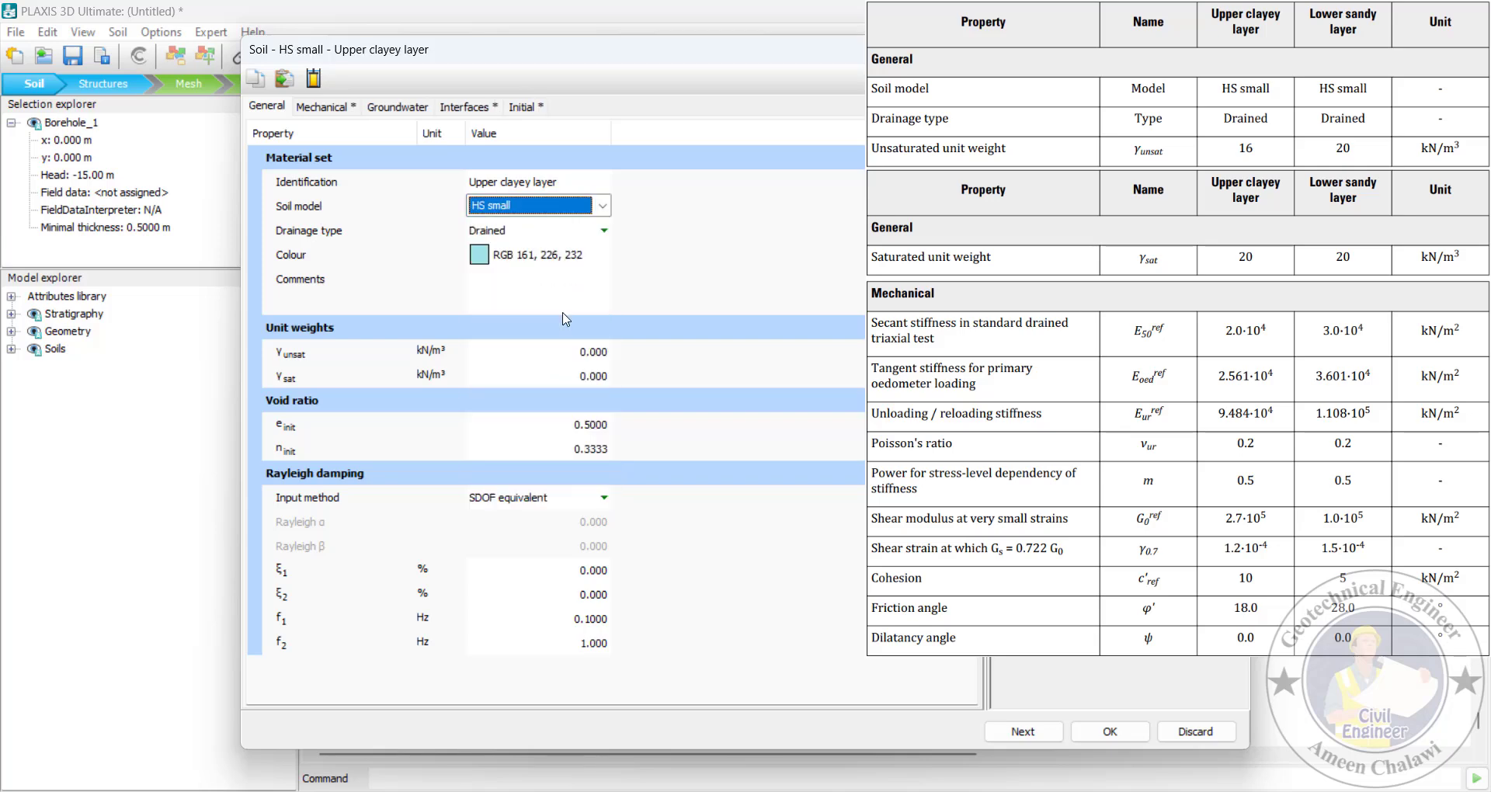
Set the upper clayey layer's unsaturated unit weight to 16 kN/m³ and its saturated unit weight to 20 kN/m³
left_click(604, 353)
type("16")
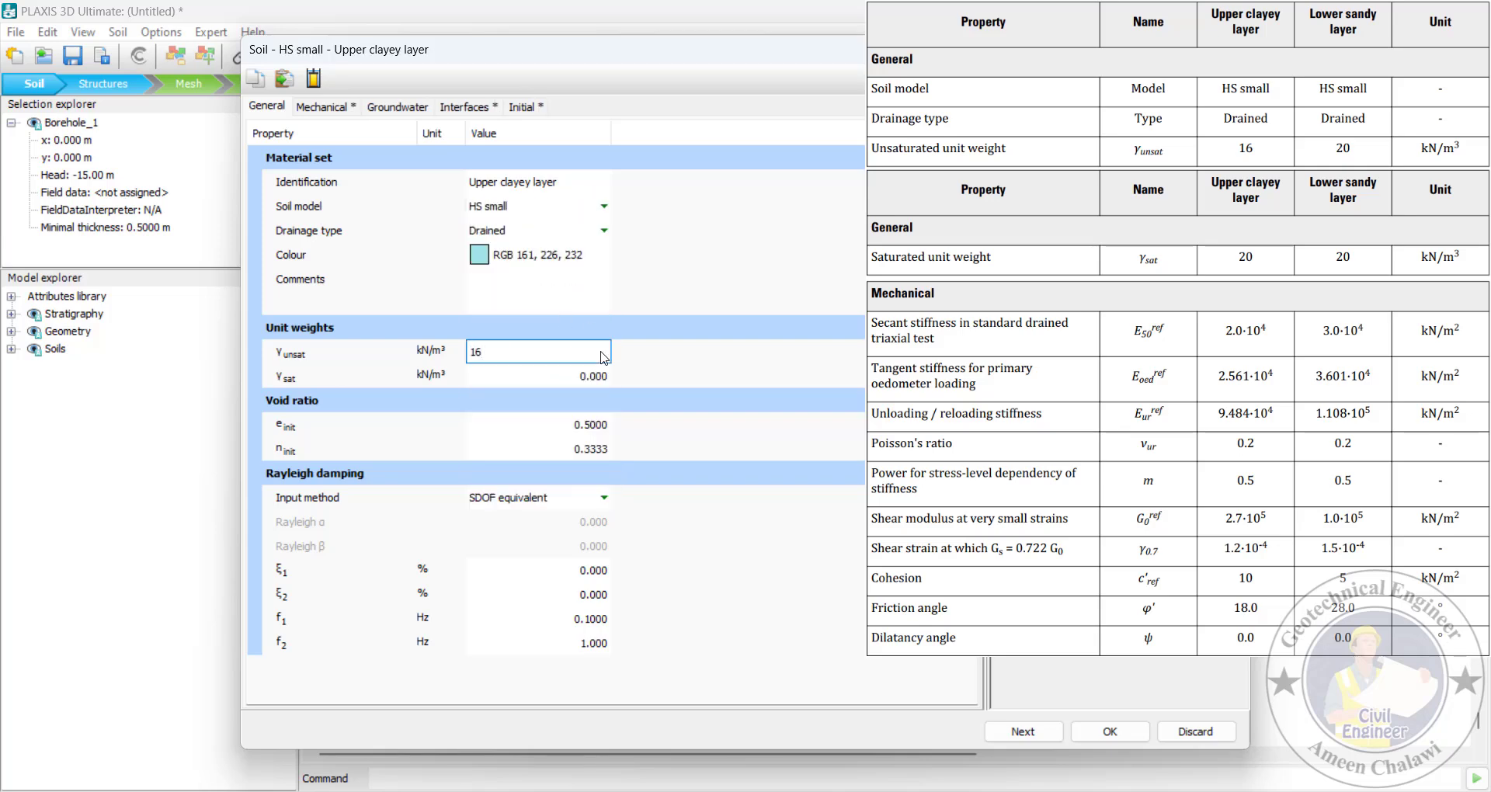
key("Tab")
type("20")
key("Tab")
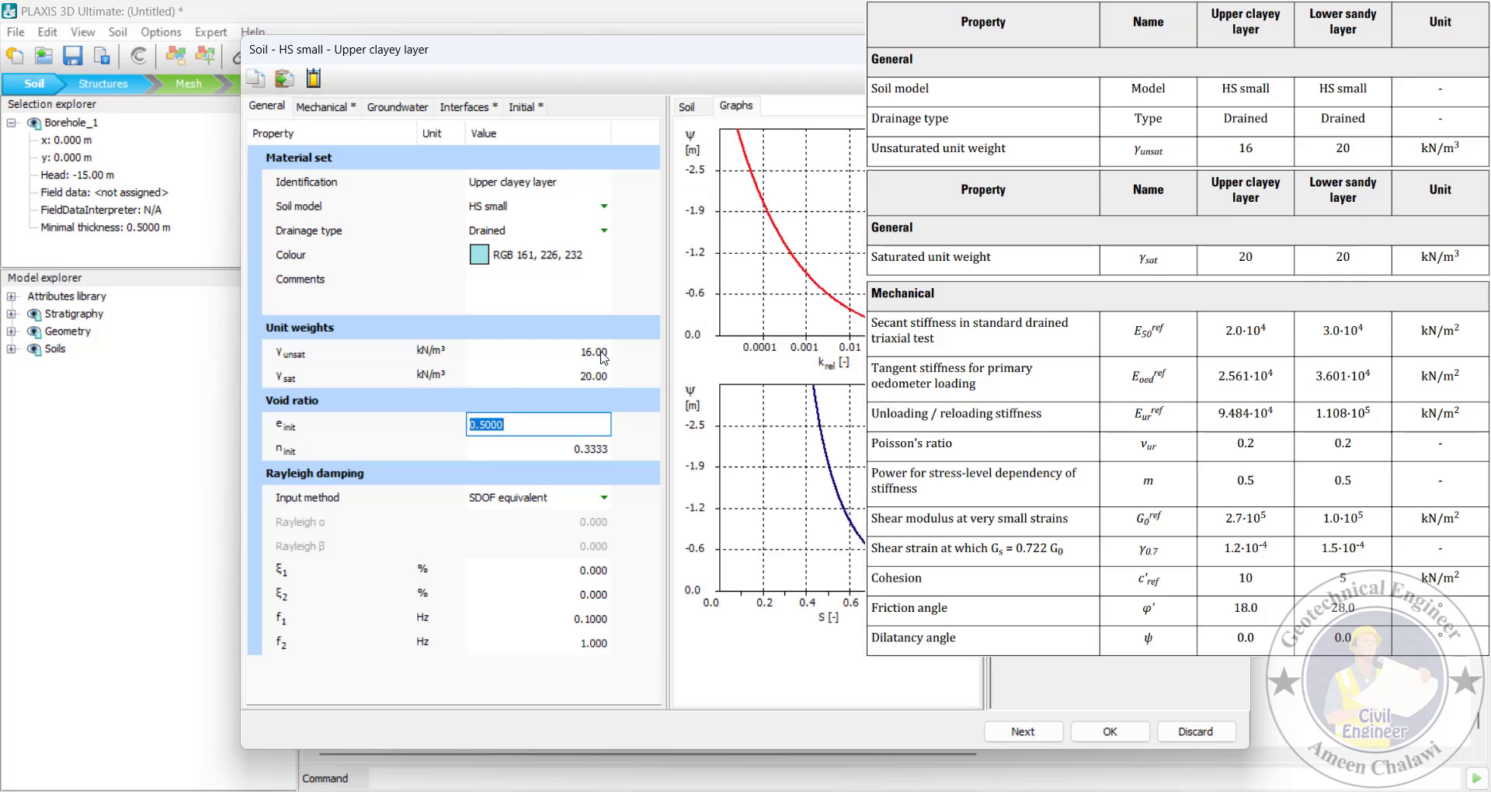
Set the clay's reference stiffnesses to E50 2e4, Eoed 2.561e4 and Eur 9.484e4 kN/m²
left_click(345, 106)
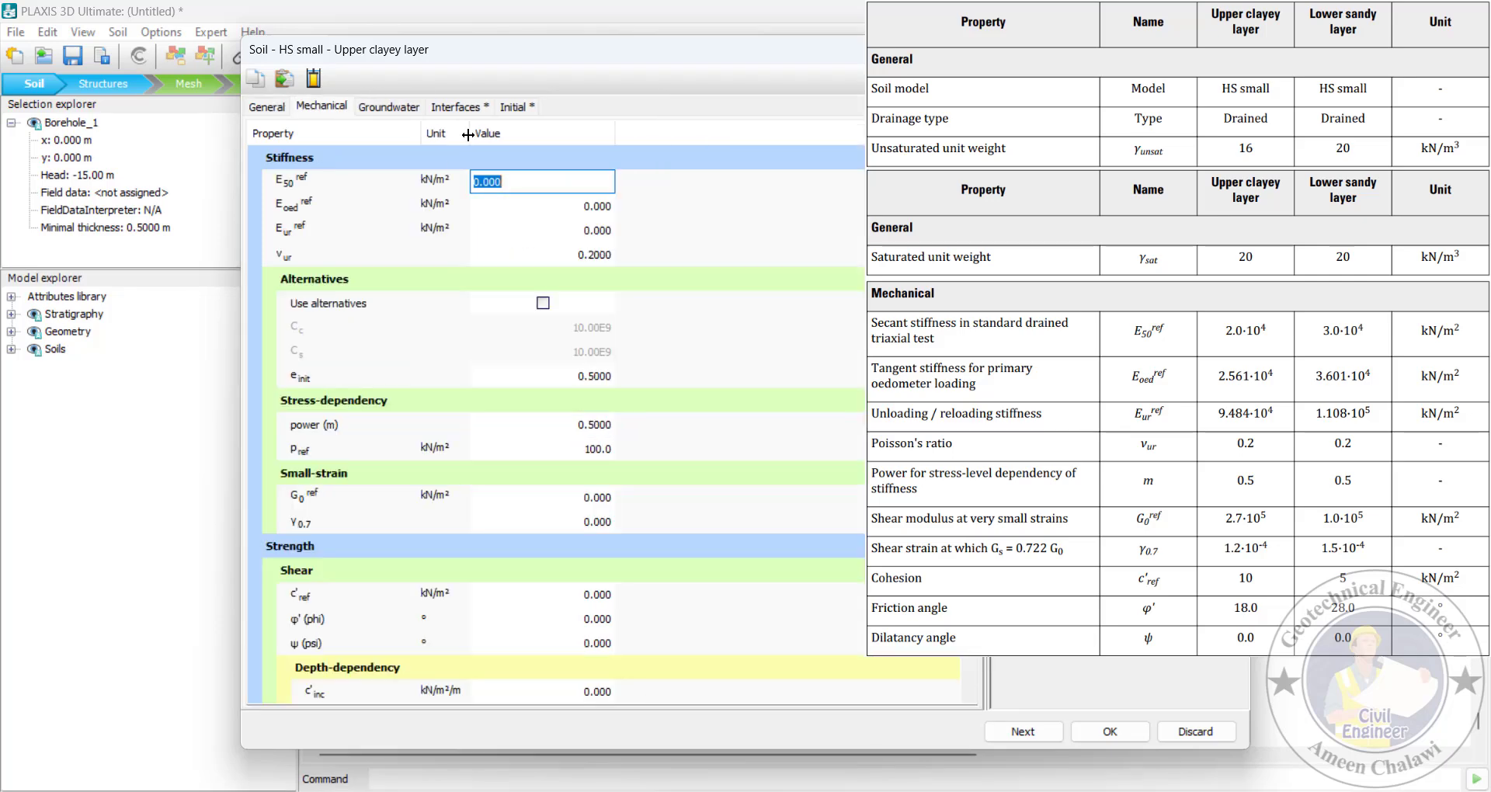
type("2e4")
key("Tab")
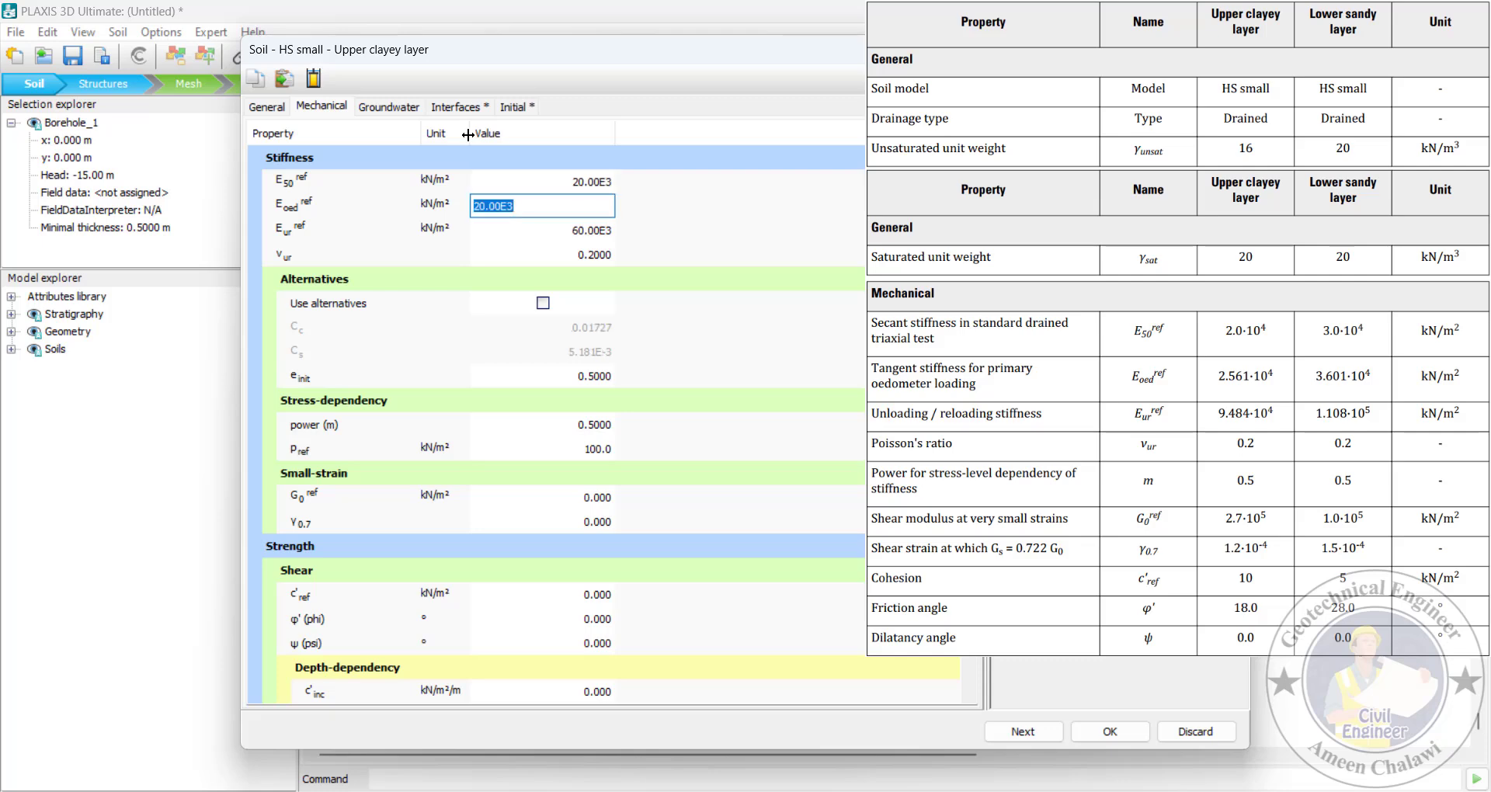
type("2.561e4")
key("Tab")
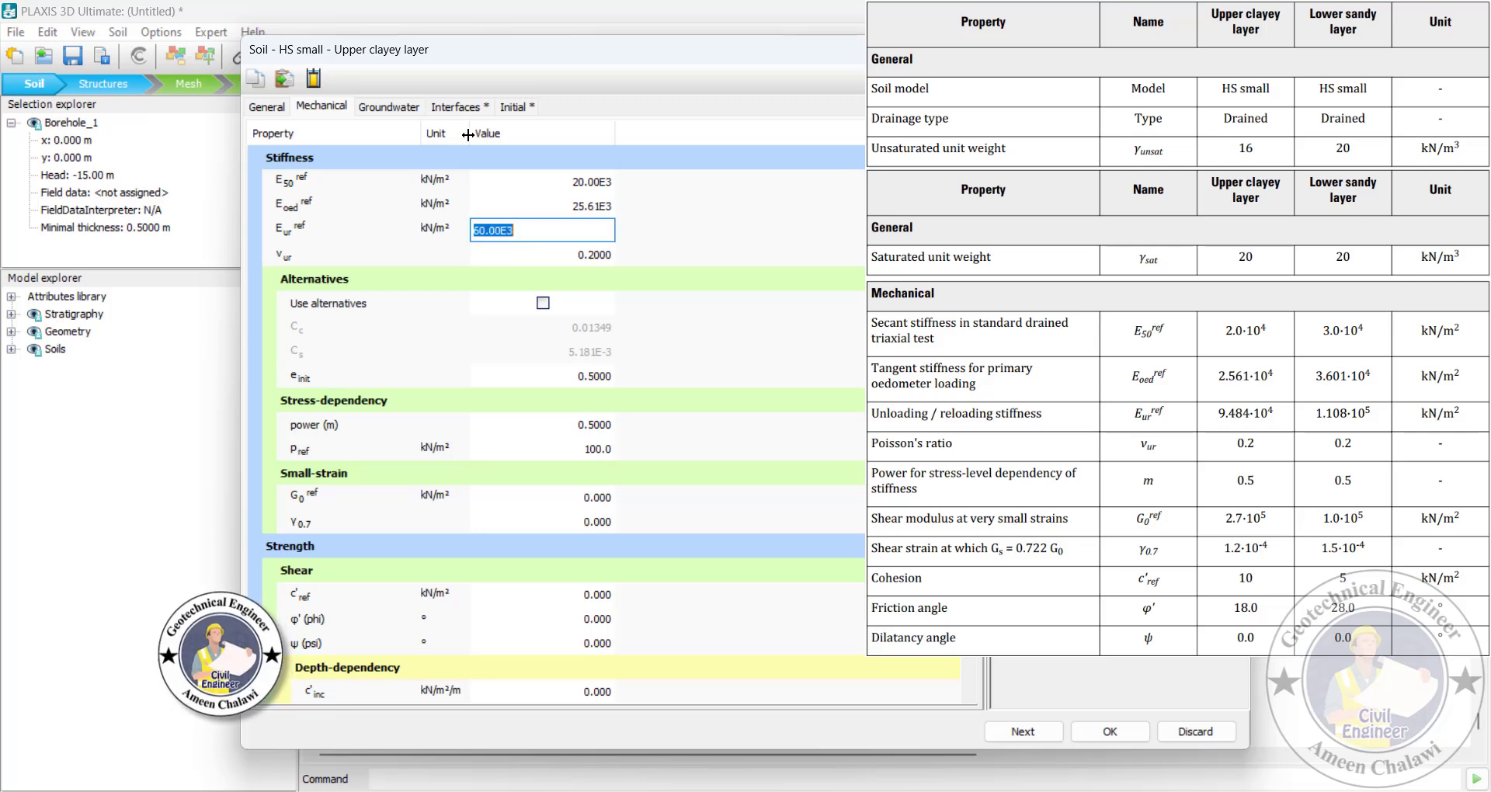
type("9.484e4")
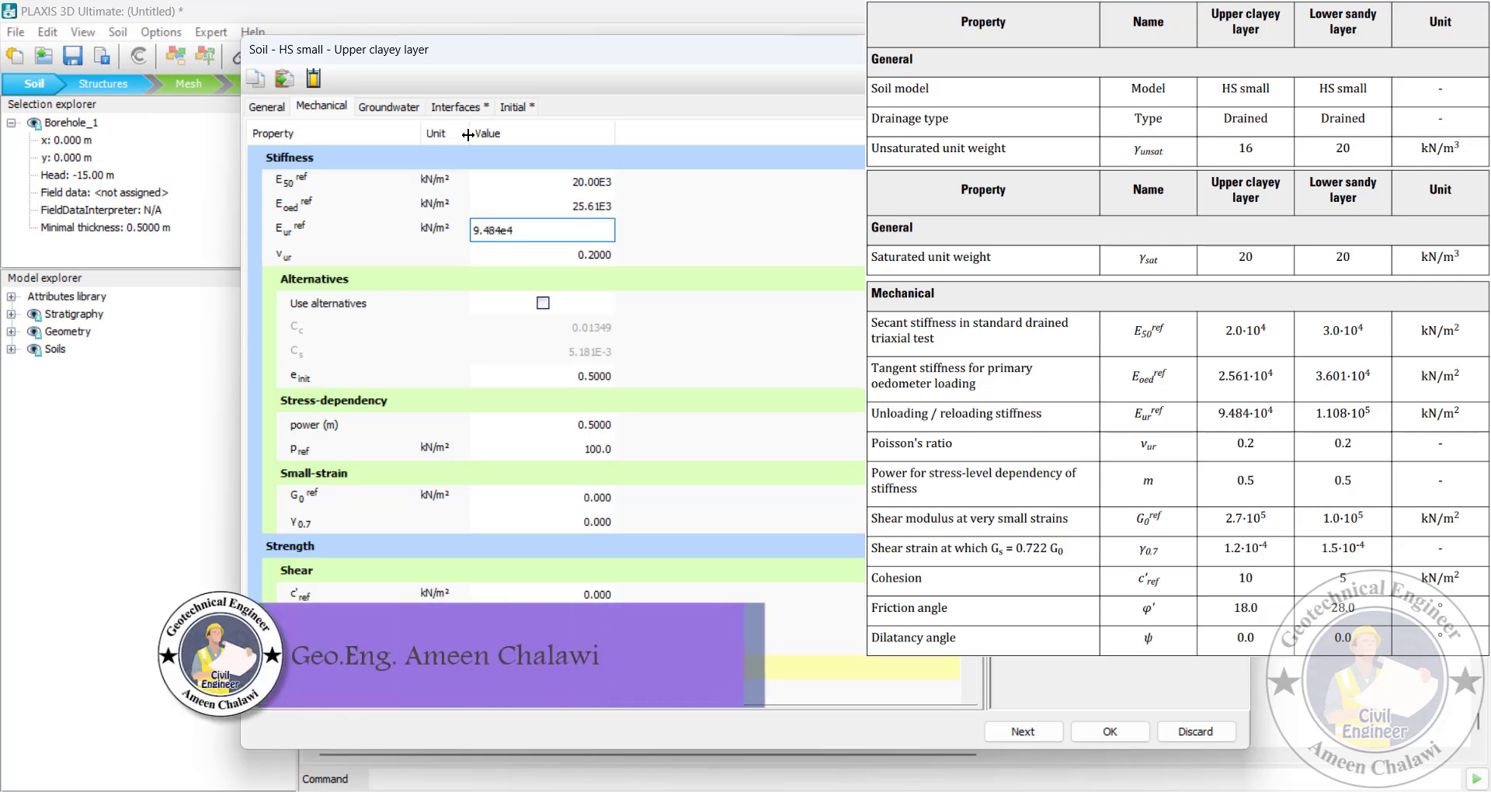
key("Tab")
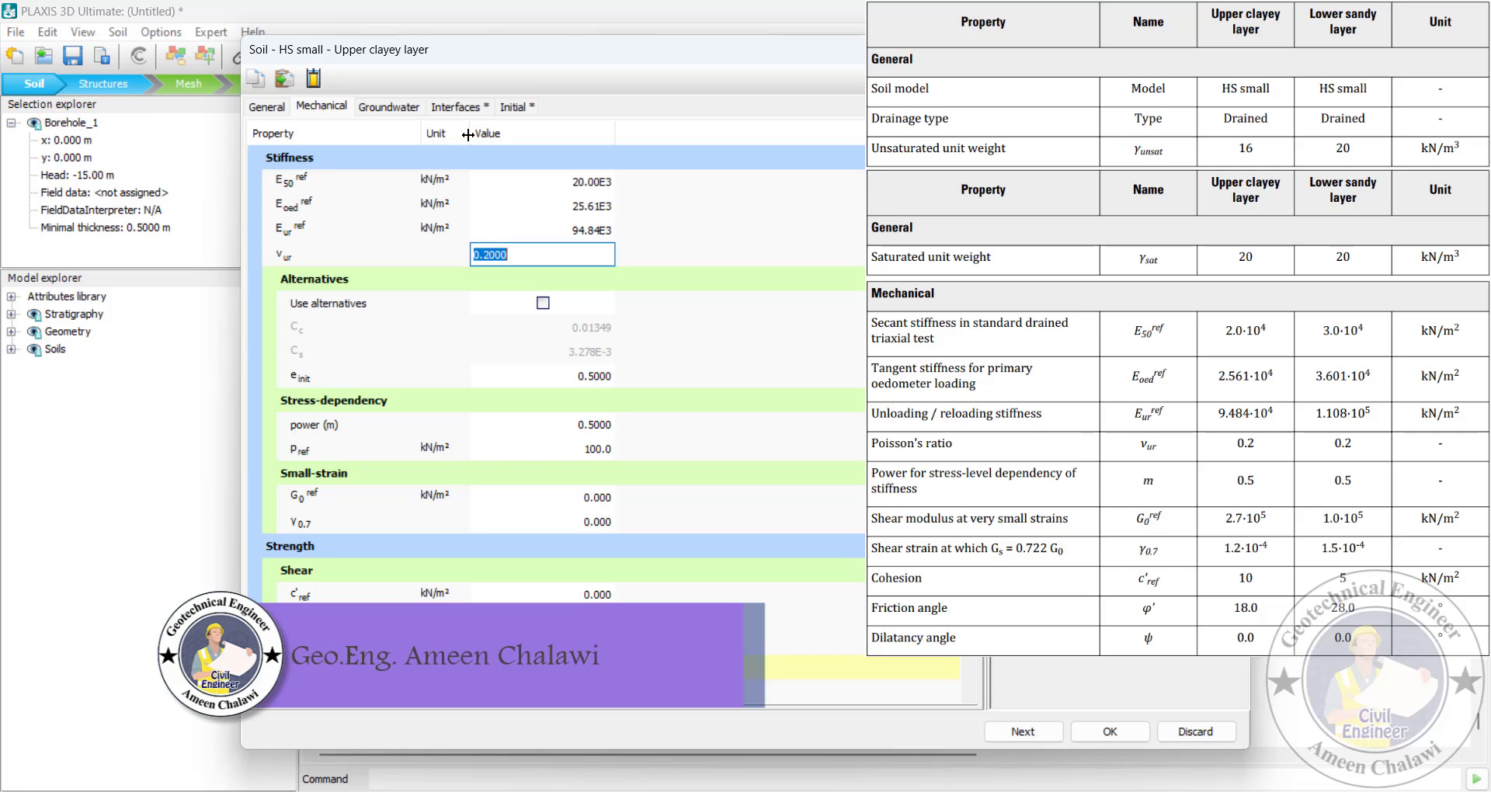
Set the clay's small-strain parameters to G0 ref 2.7e5 kN/m² and γ0.7 1.2e-4
key("Tab")
key("Tab")
key("Tab")
key("Tab")
key("Tab")
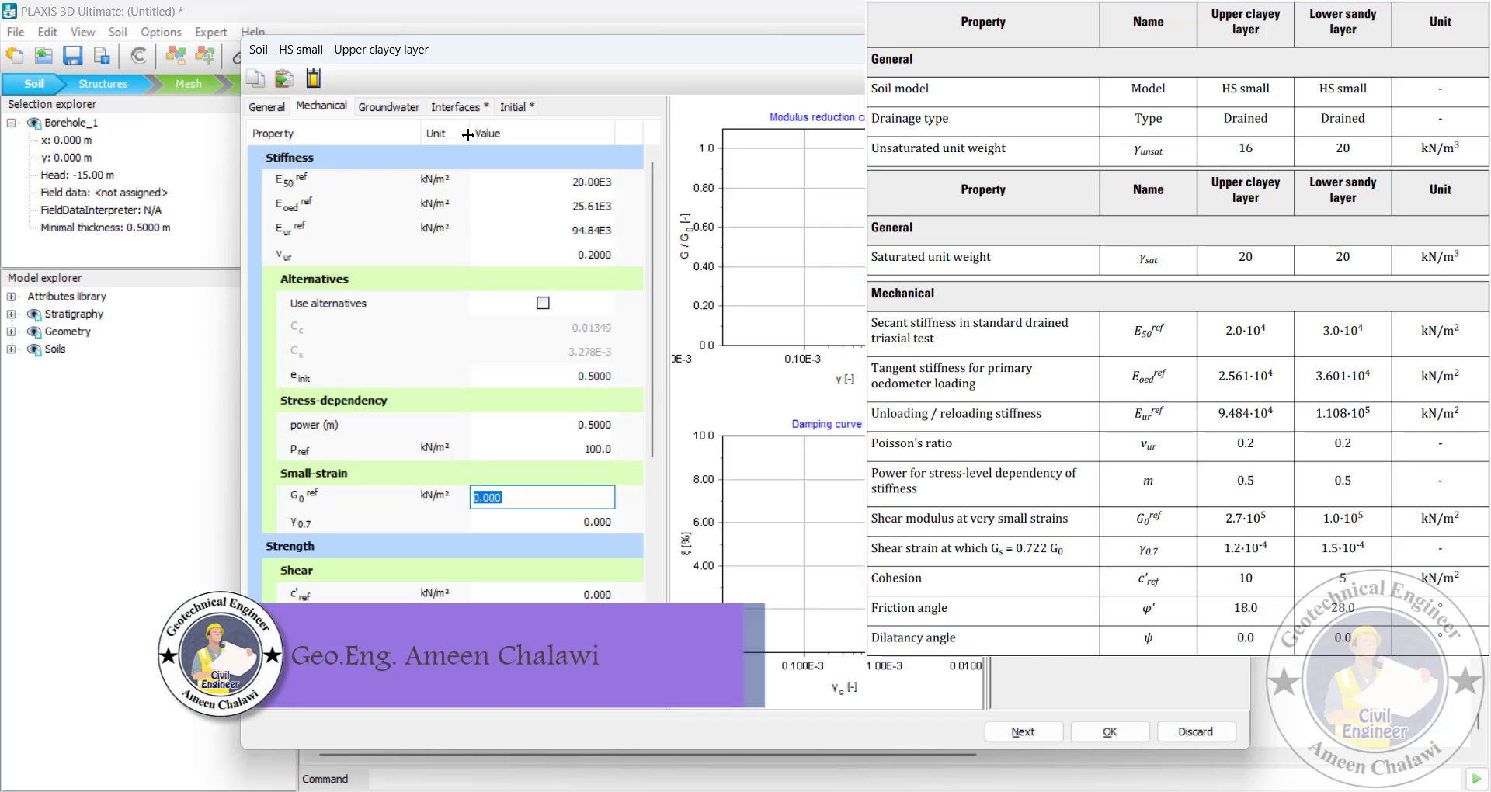
type("2.7")
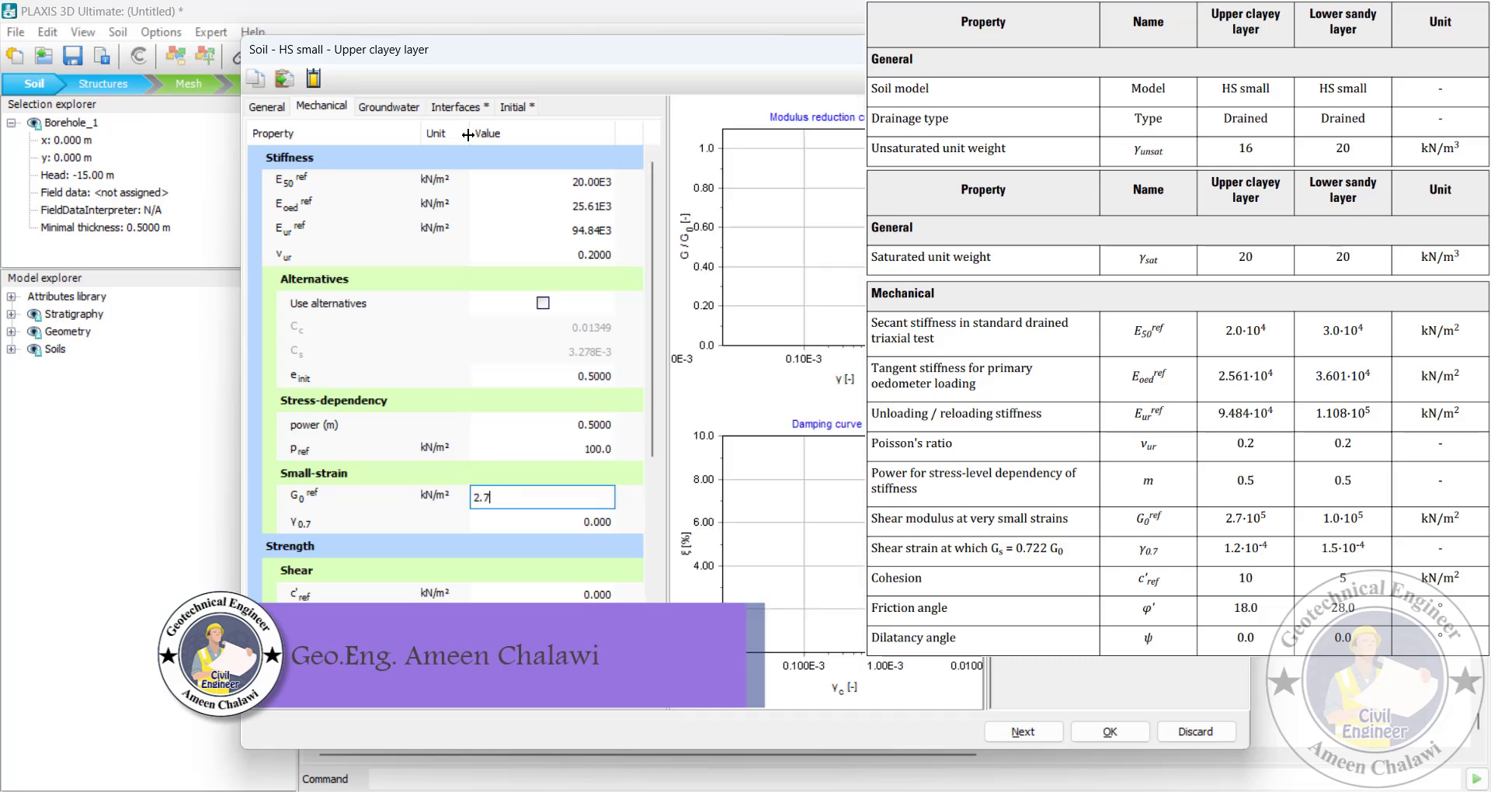
type("e5")
key("Tab")
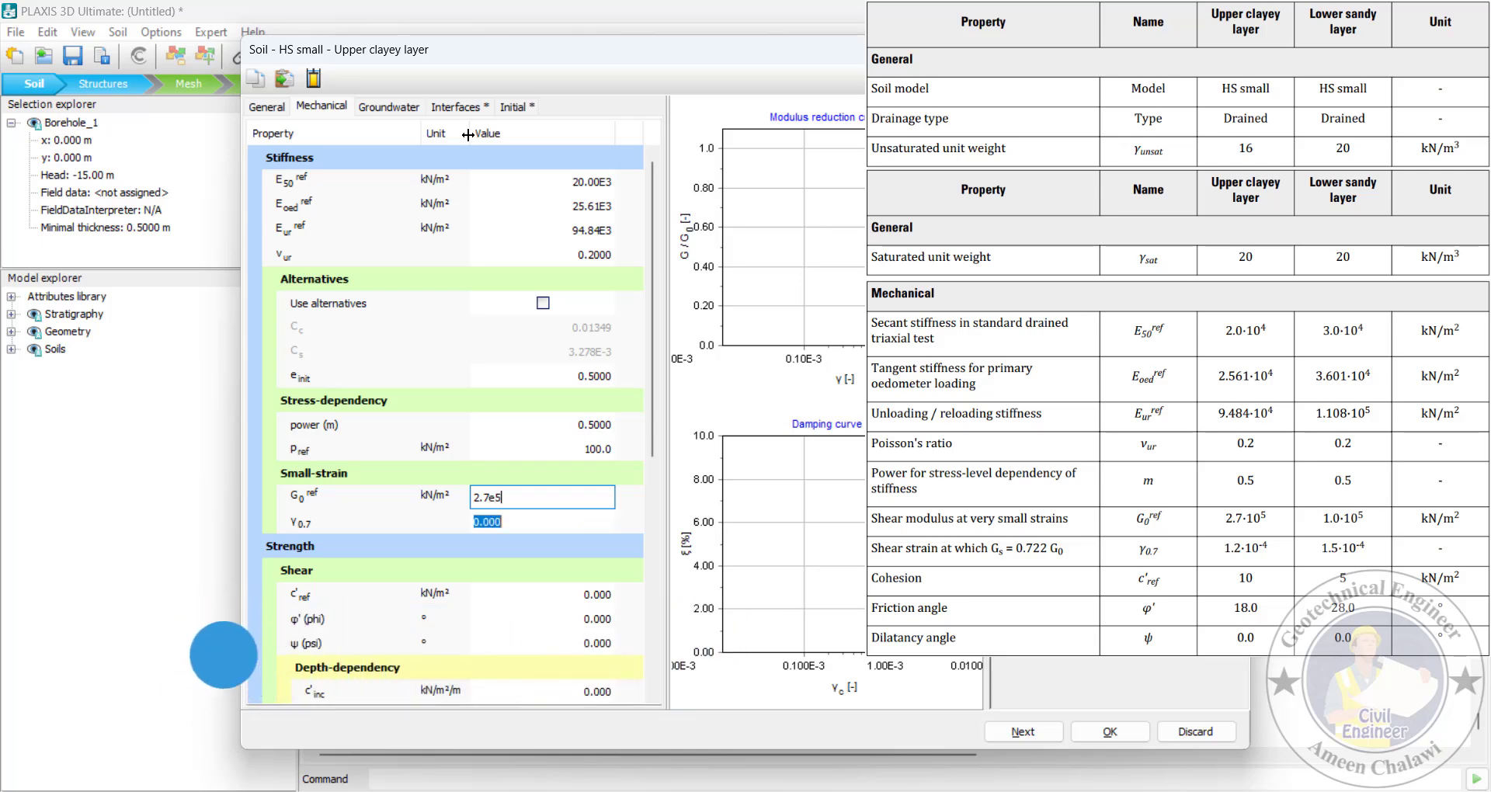
type("1.2")
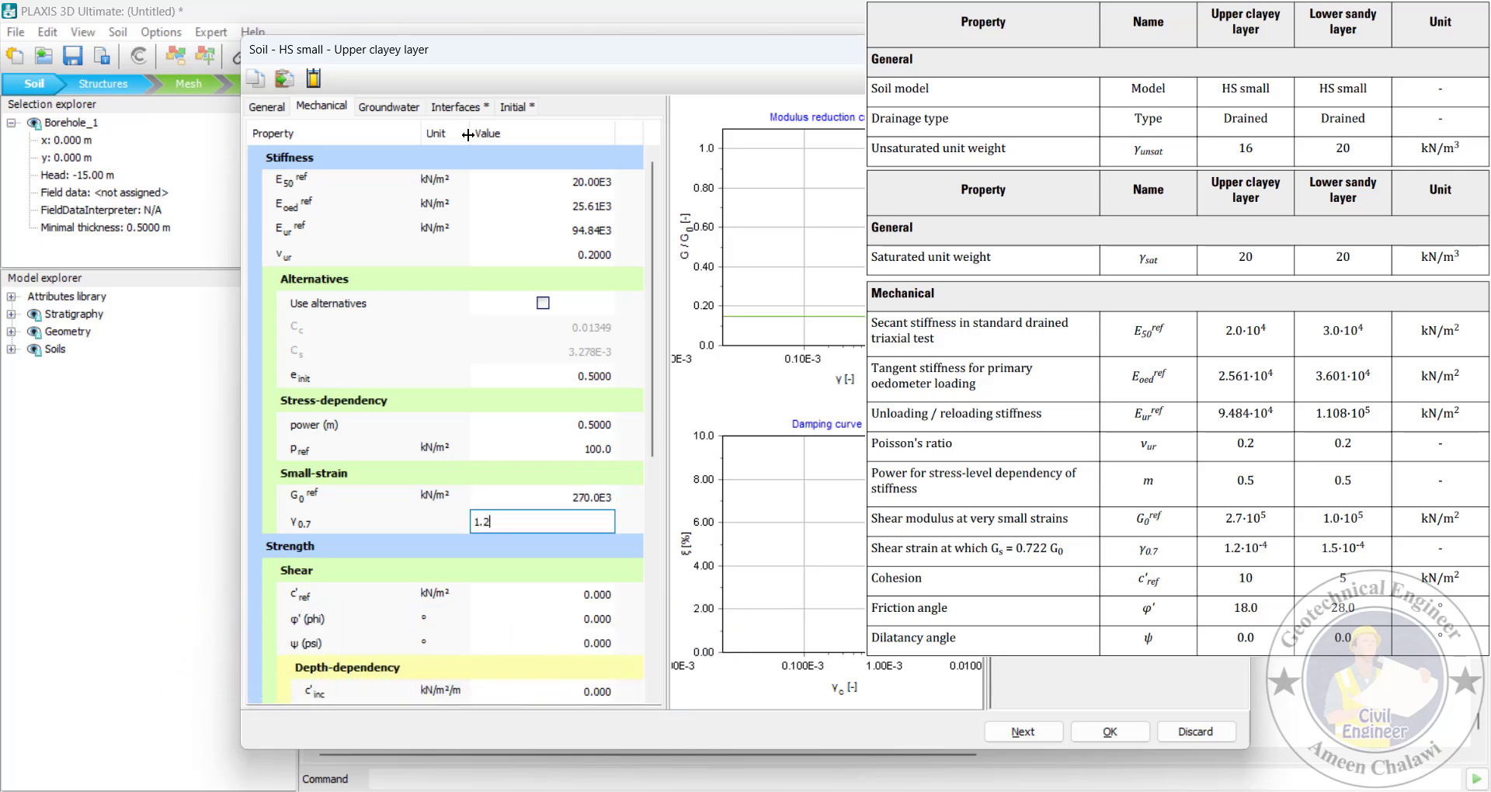
type("e-4")
key("Tab")
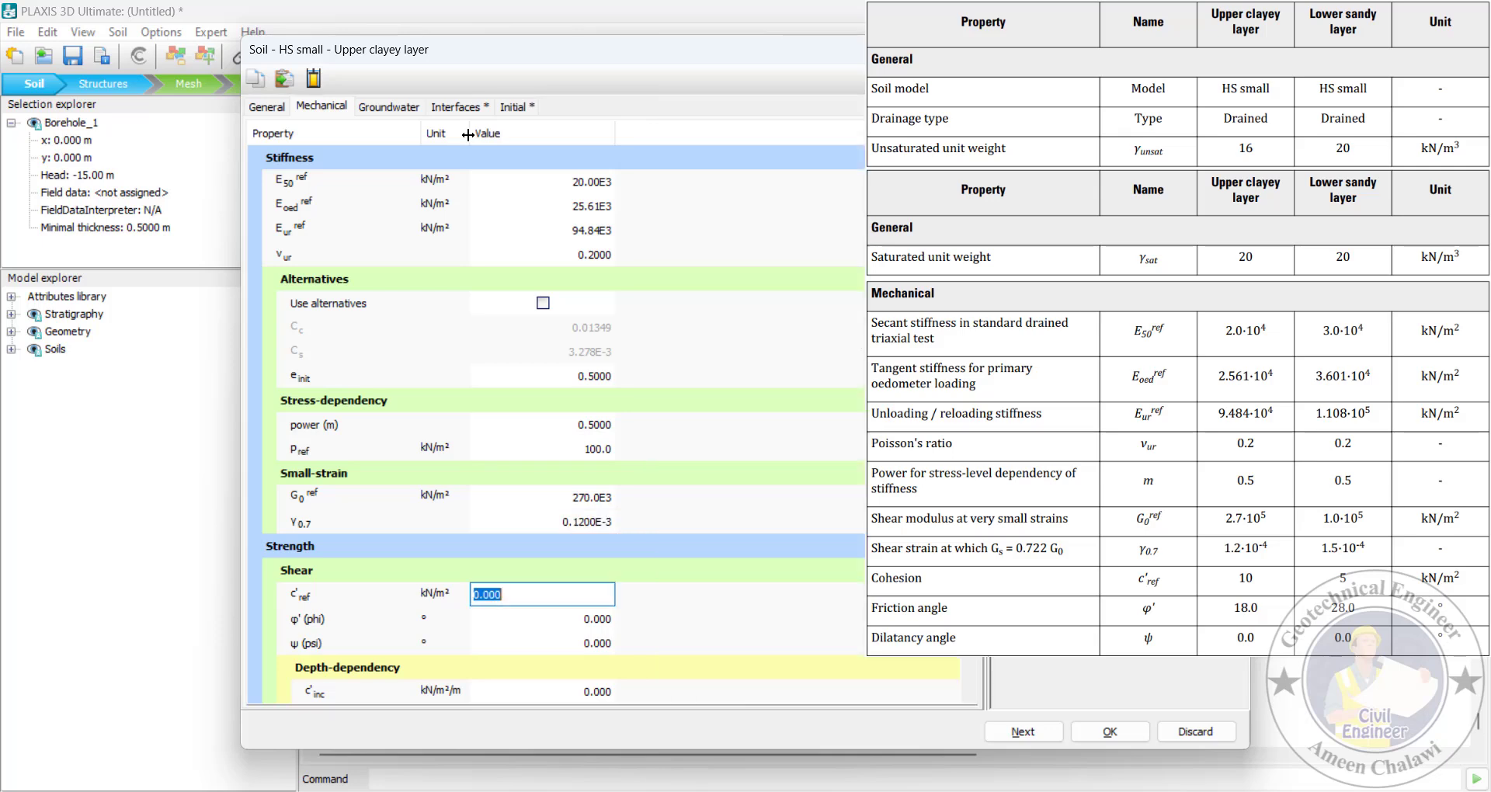
Set the clay's cohesion to 10 kN/m² and friction angle to 18°, and save the material set
type("10")
key("Tab")
type("1")
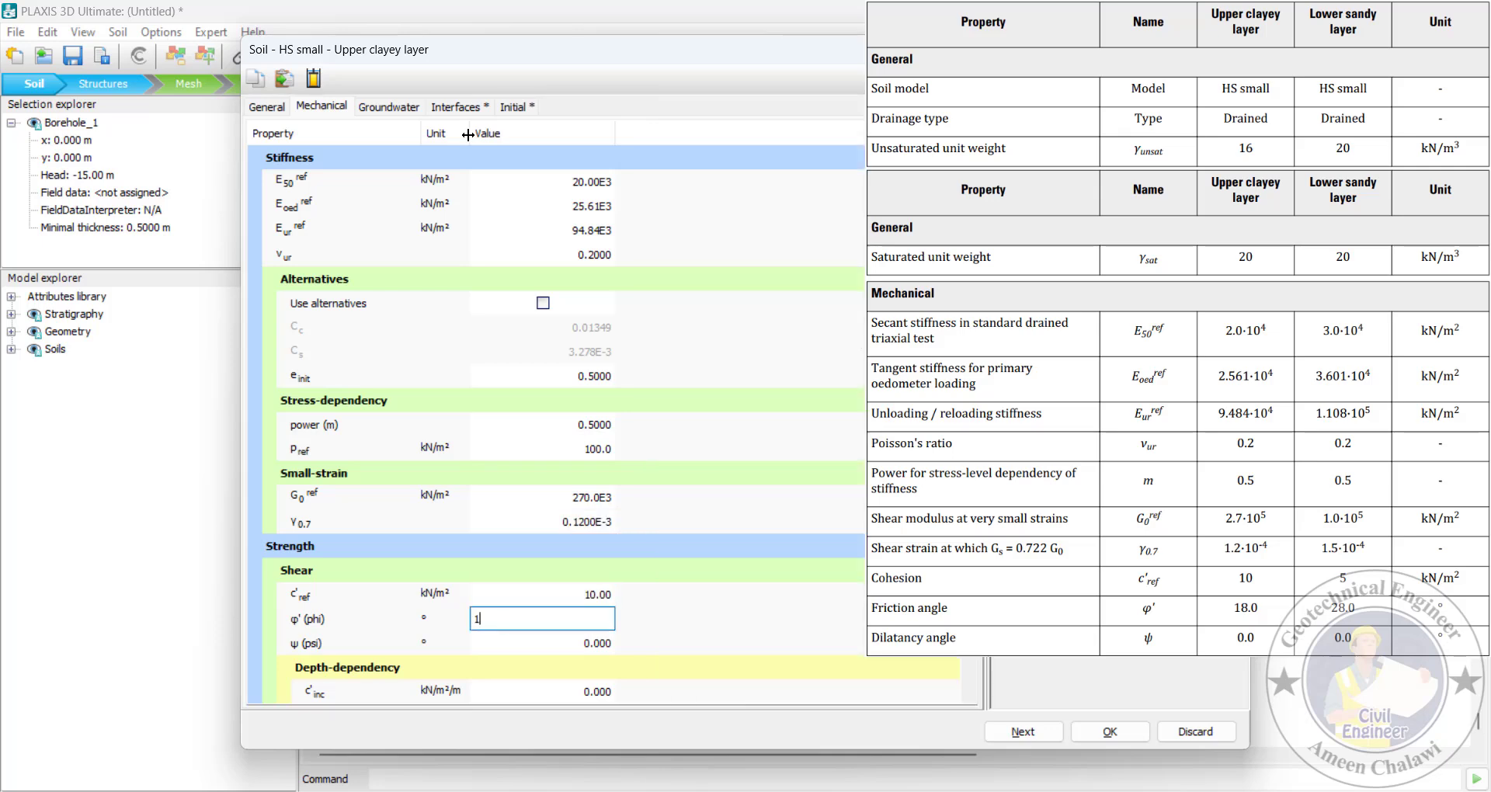
type("8")
key("Tab")
scroll(468, 135, "down", 3)
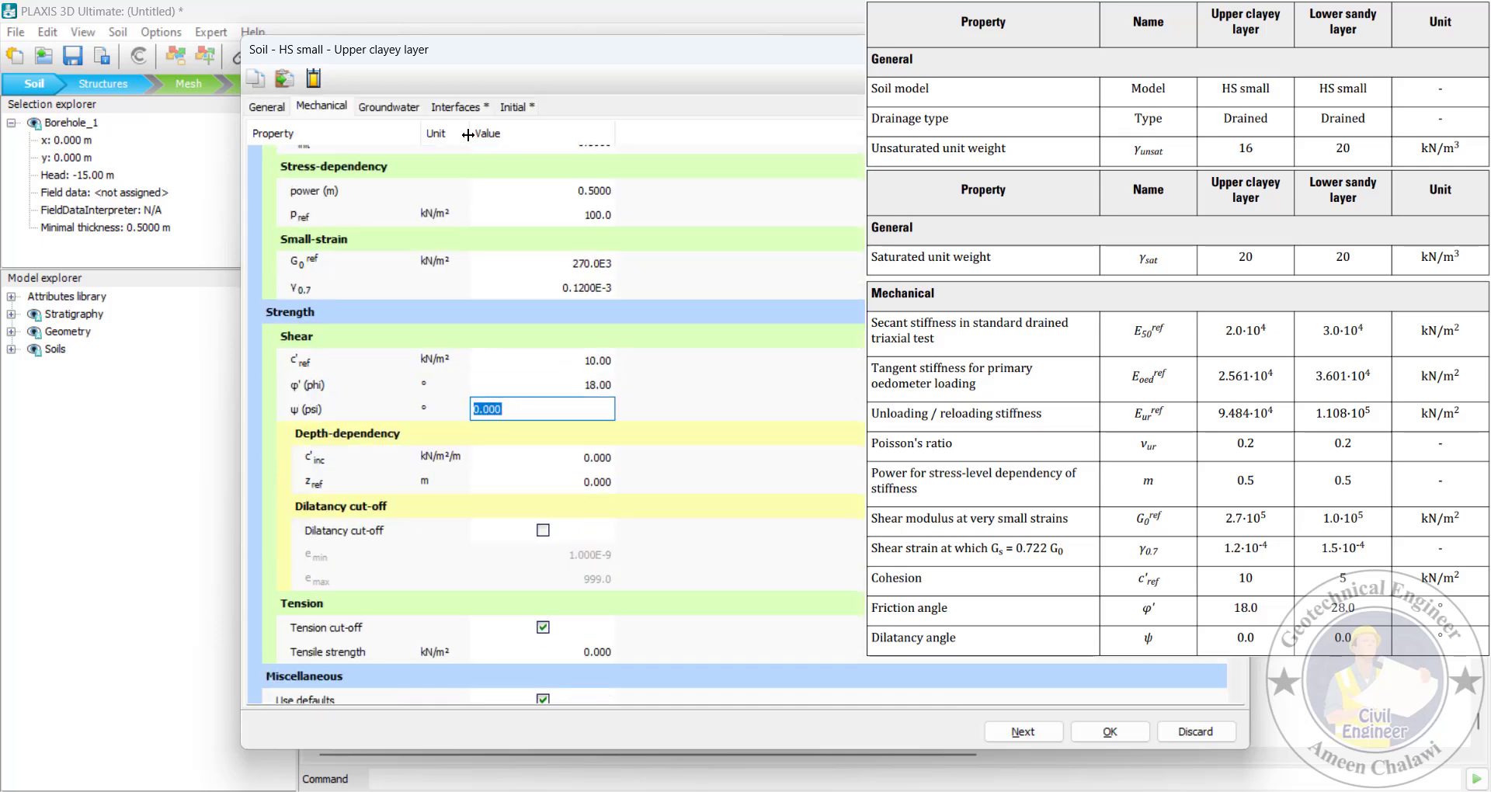
left_click(1110, 731)
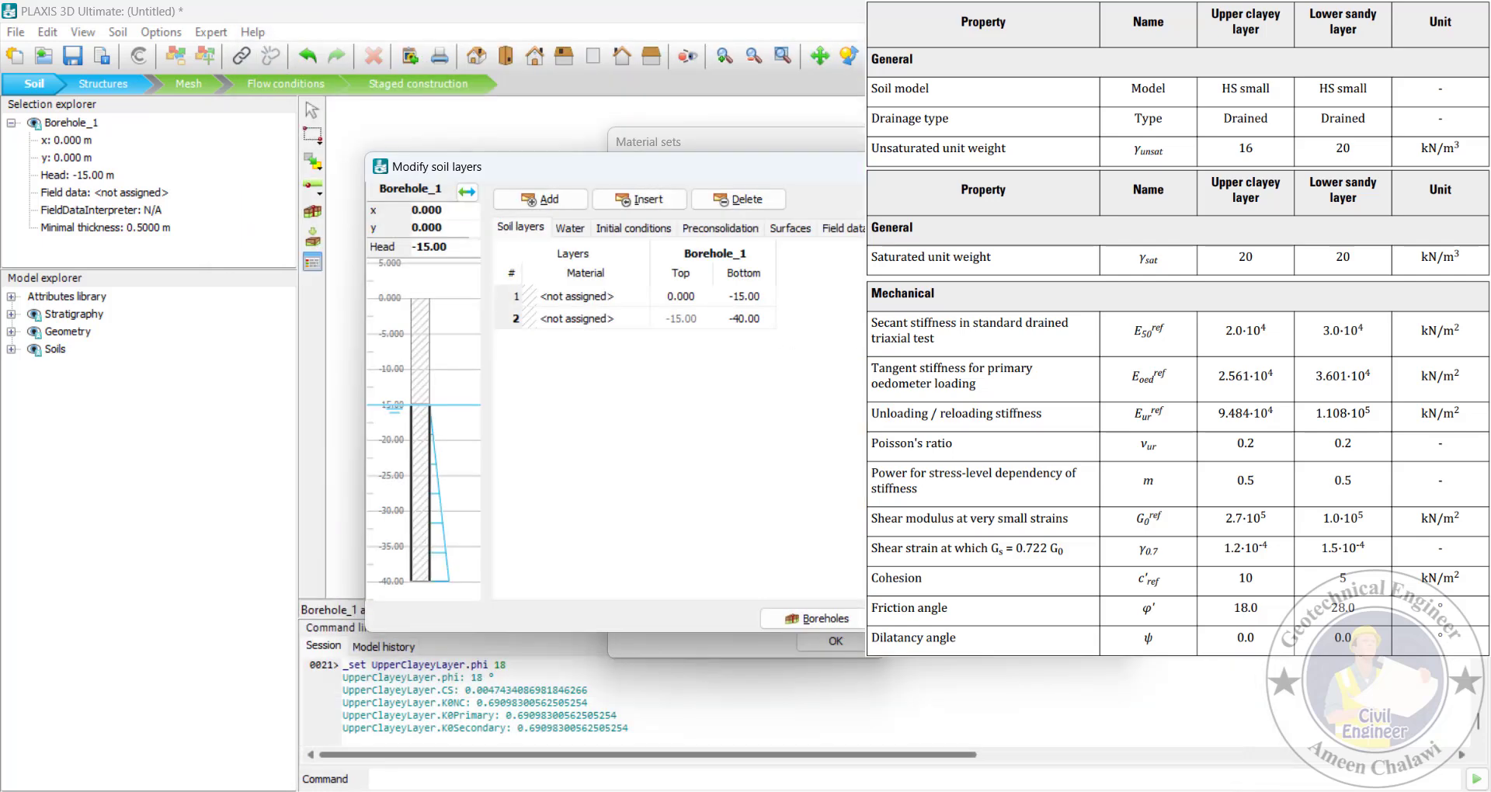
Create a soil material set named "Lower sandy layer" using the HS small model
left_click(664, 571)
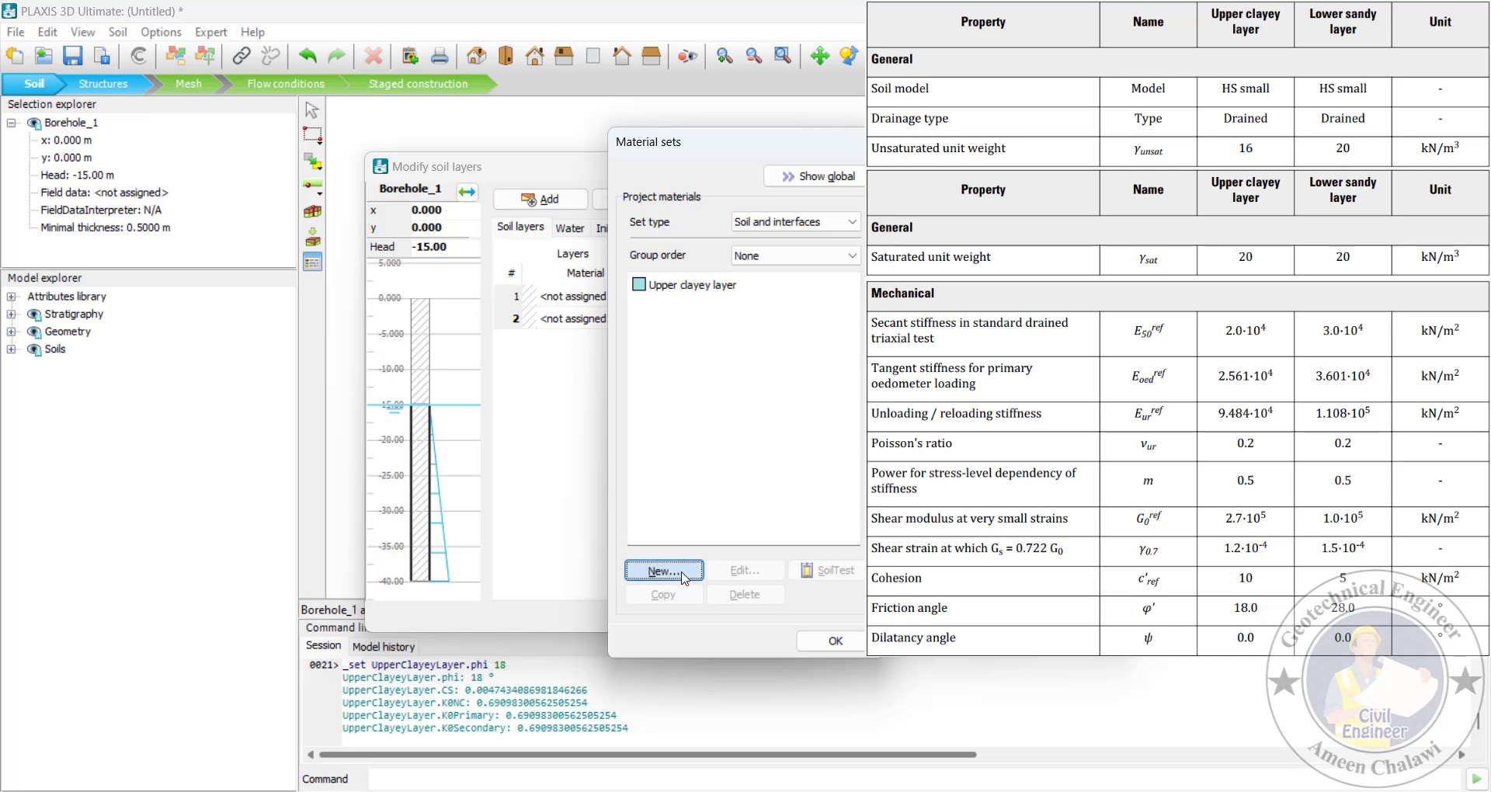
type("Lower sandy layer")
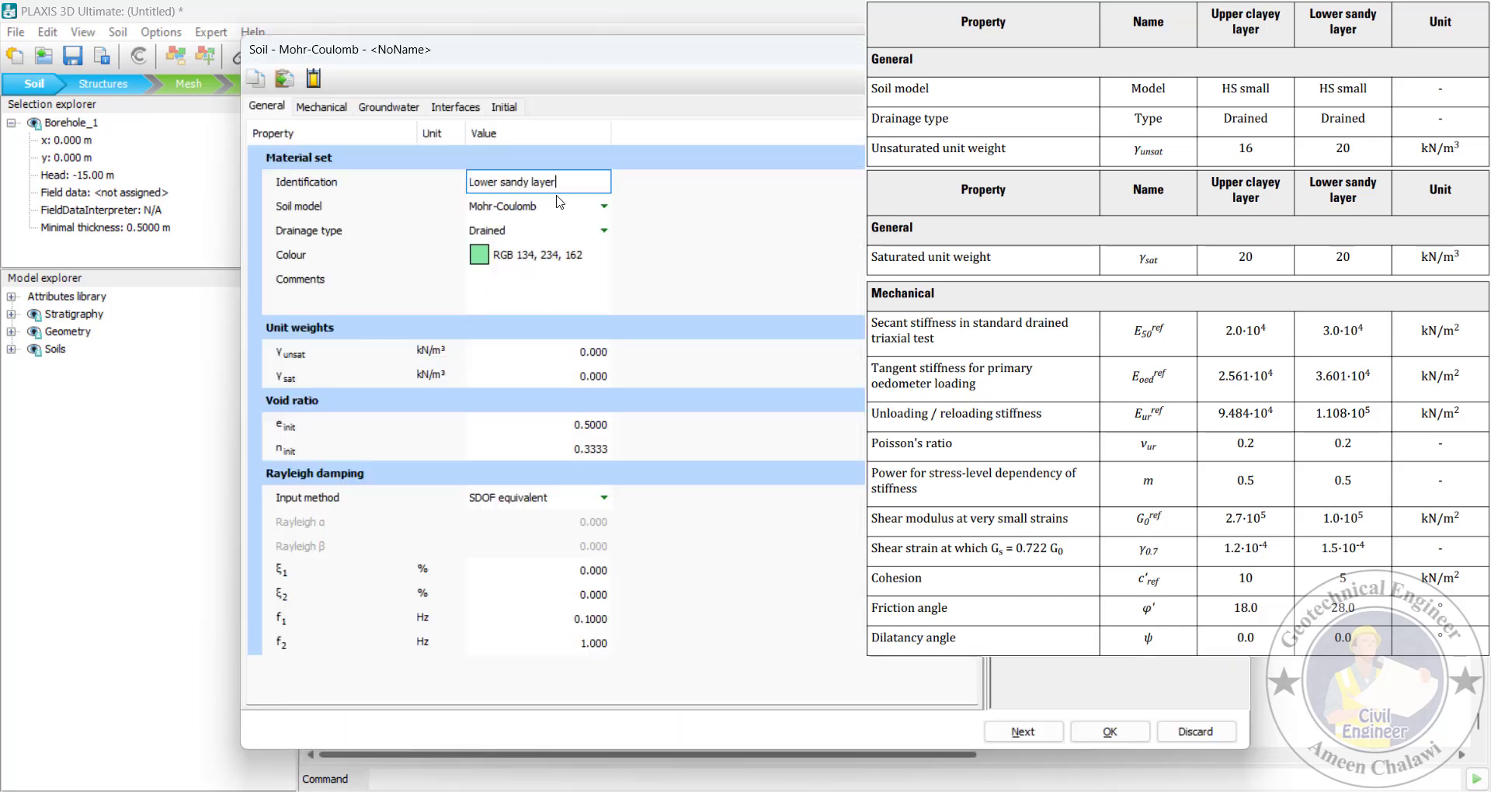
left_click(559, 207)
left_click(559, 208)
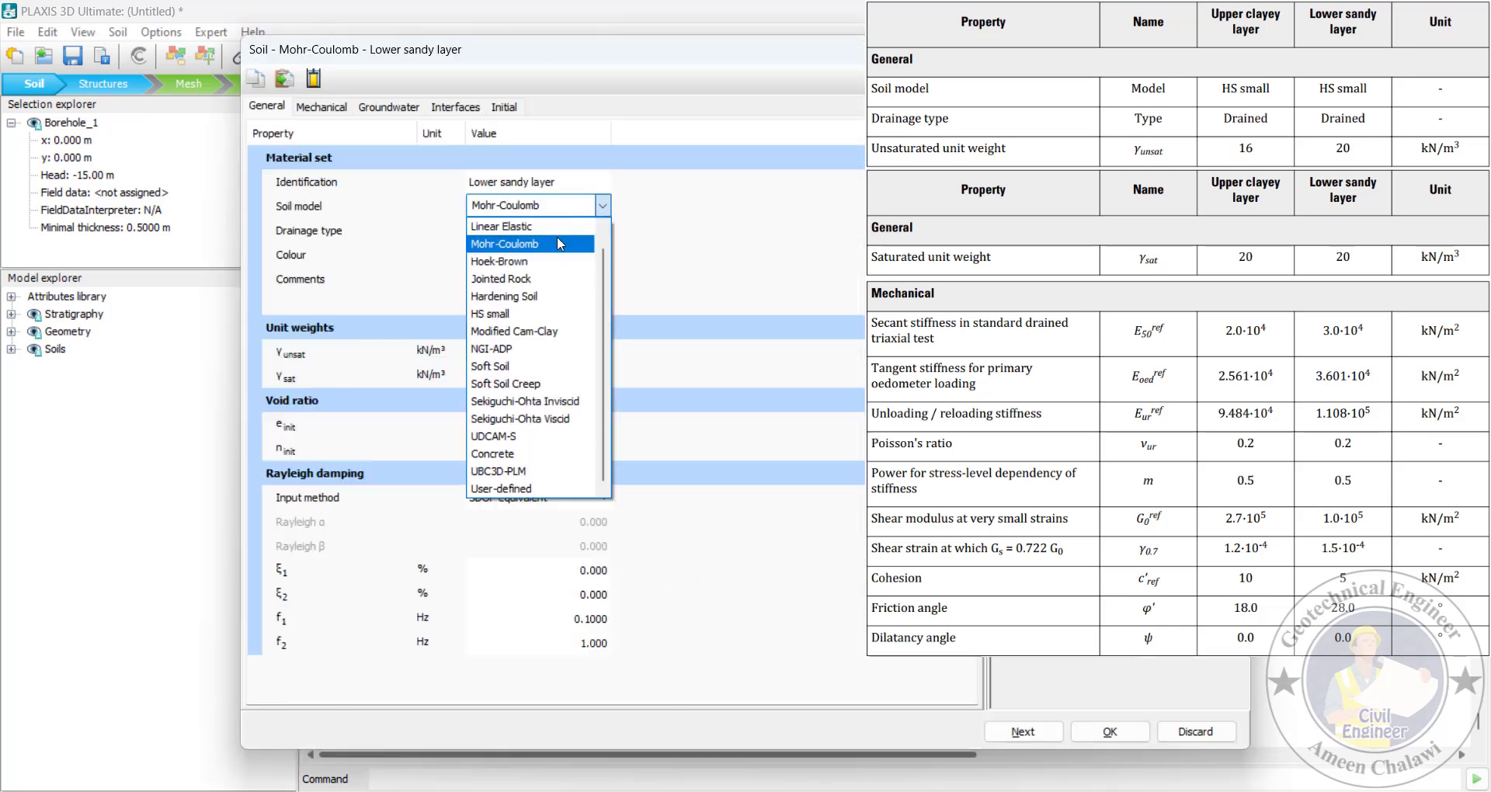
left_click(551, 314)
Set the lower sandy layer's unsaturated and saturated unit weights both to 20 kN/m³
left_click(594, 353)
type("20")
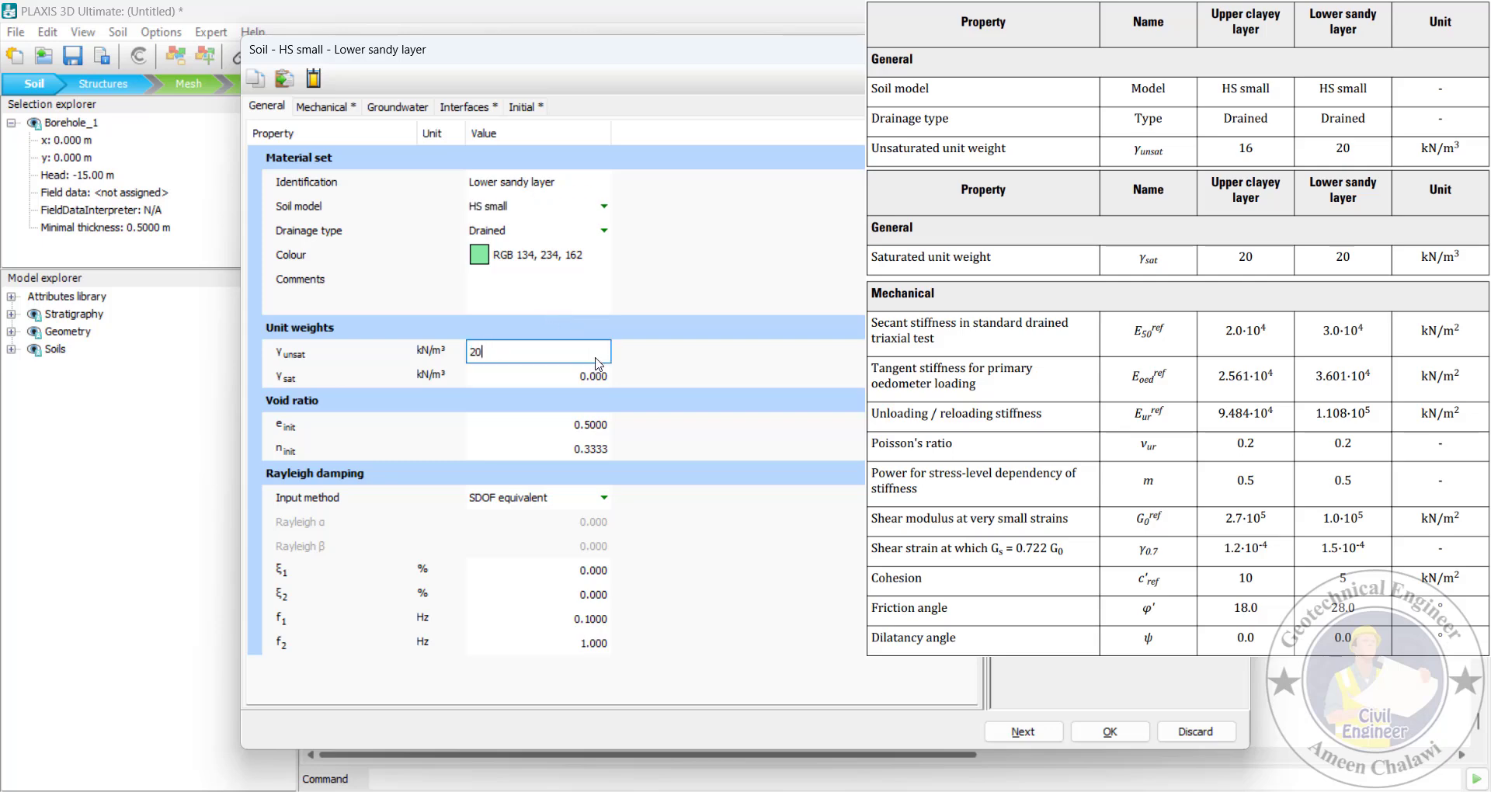
key("Tab")
type("20")
key("Tab")
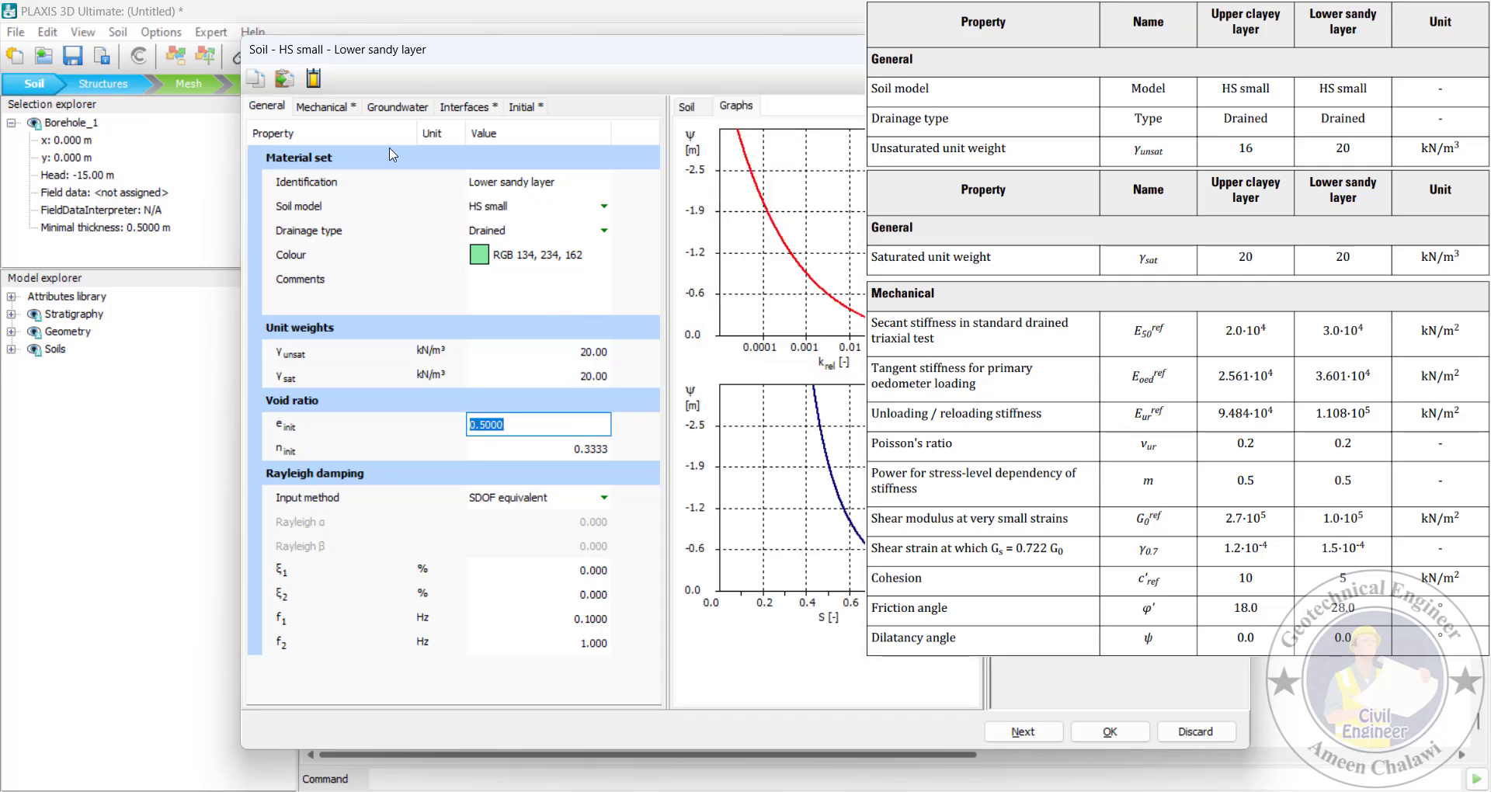
Set the sand's reference stiffnesses to E50 3e4, Eoed 3.601e4 and Eur 1.108e5 kN/m²
left_click(319, 109)
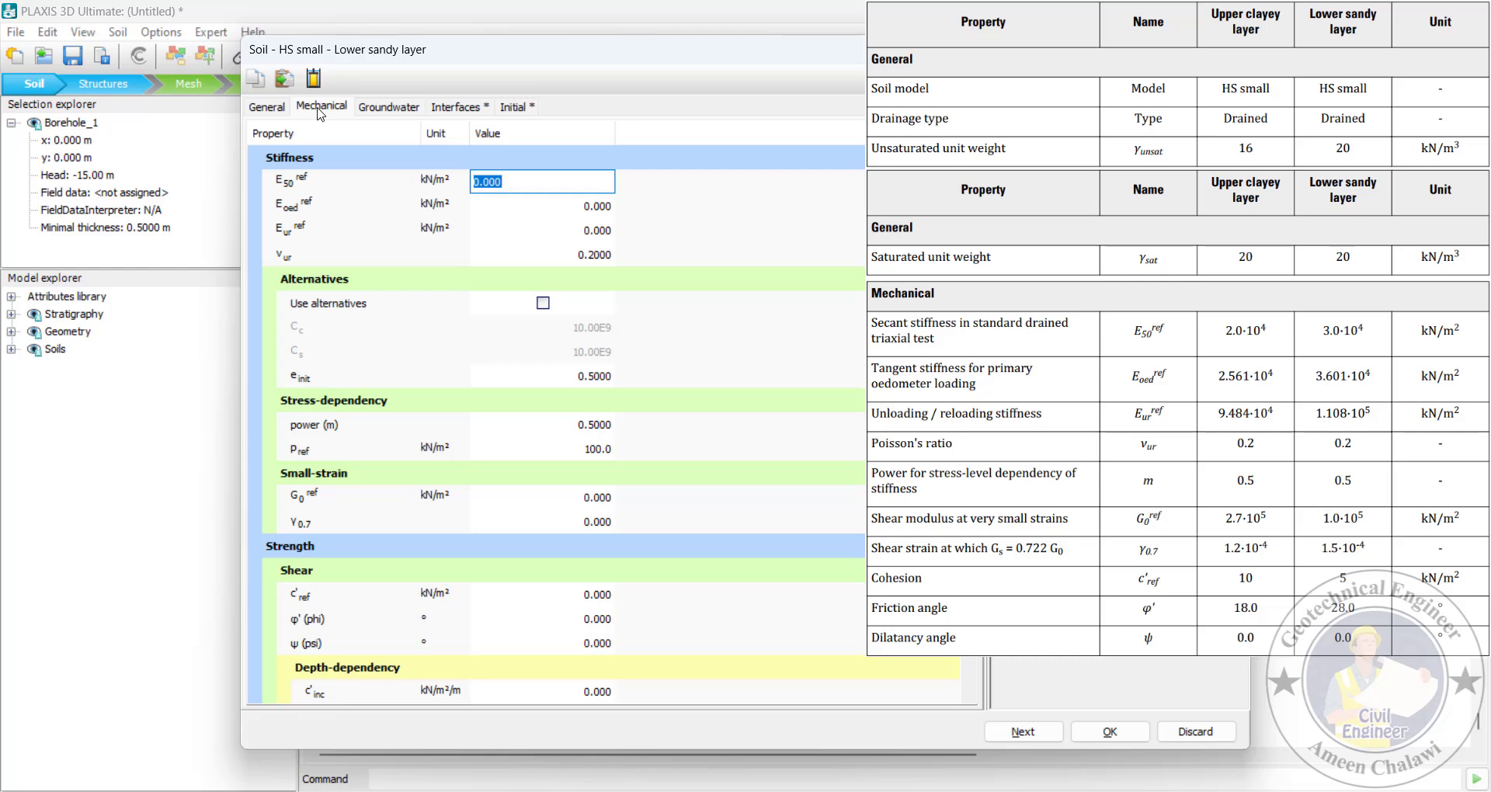
type("3e4")
key("Tab")
type("3")
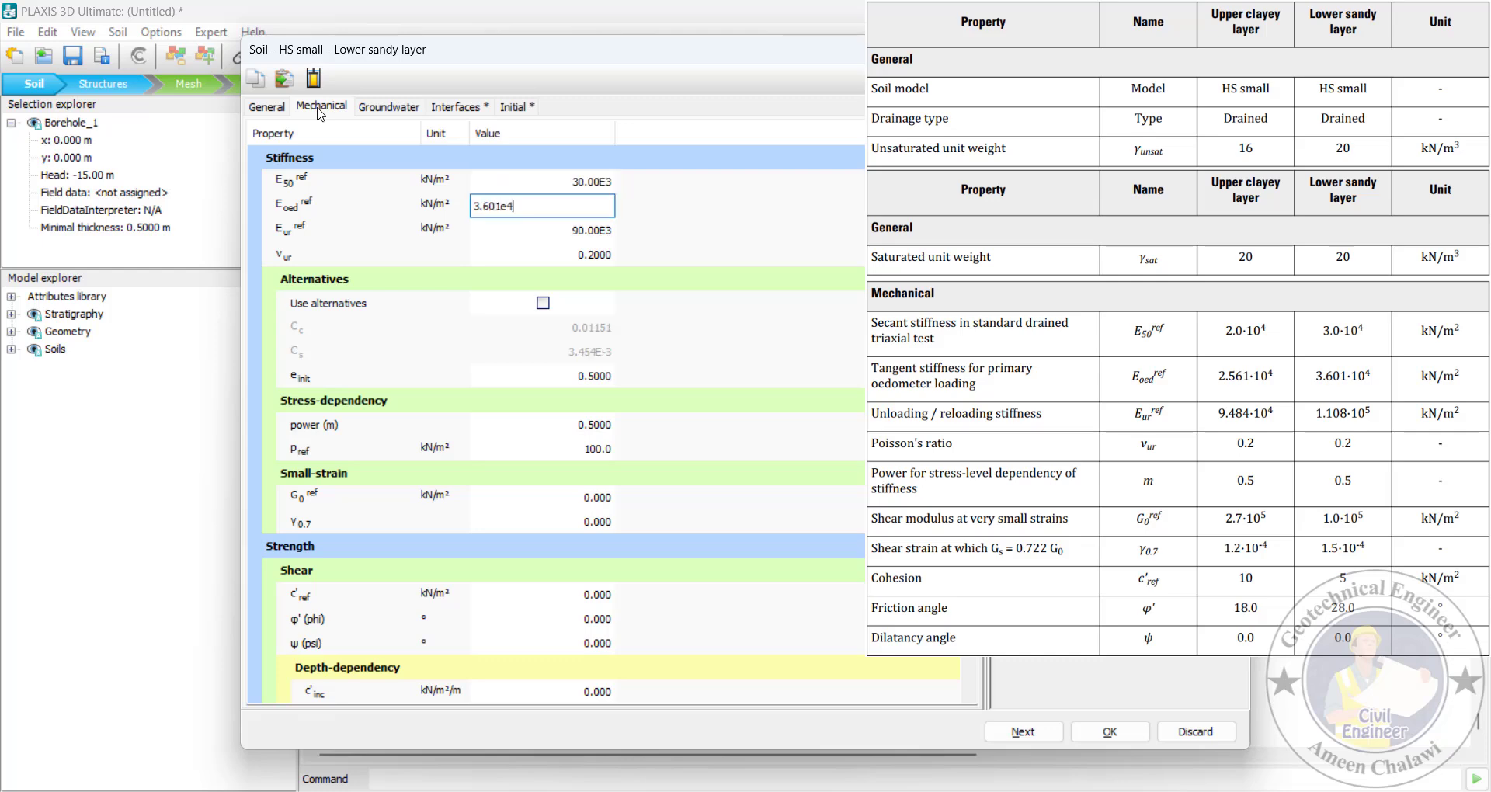
type(".601e4")
key("Tab")
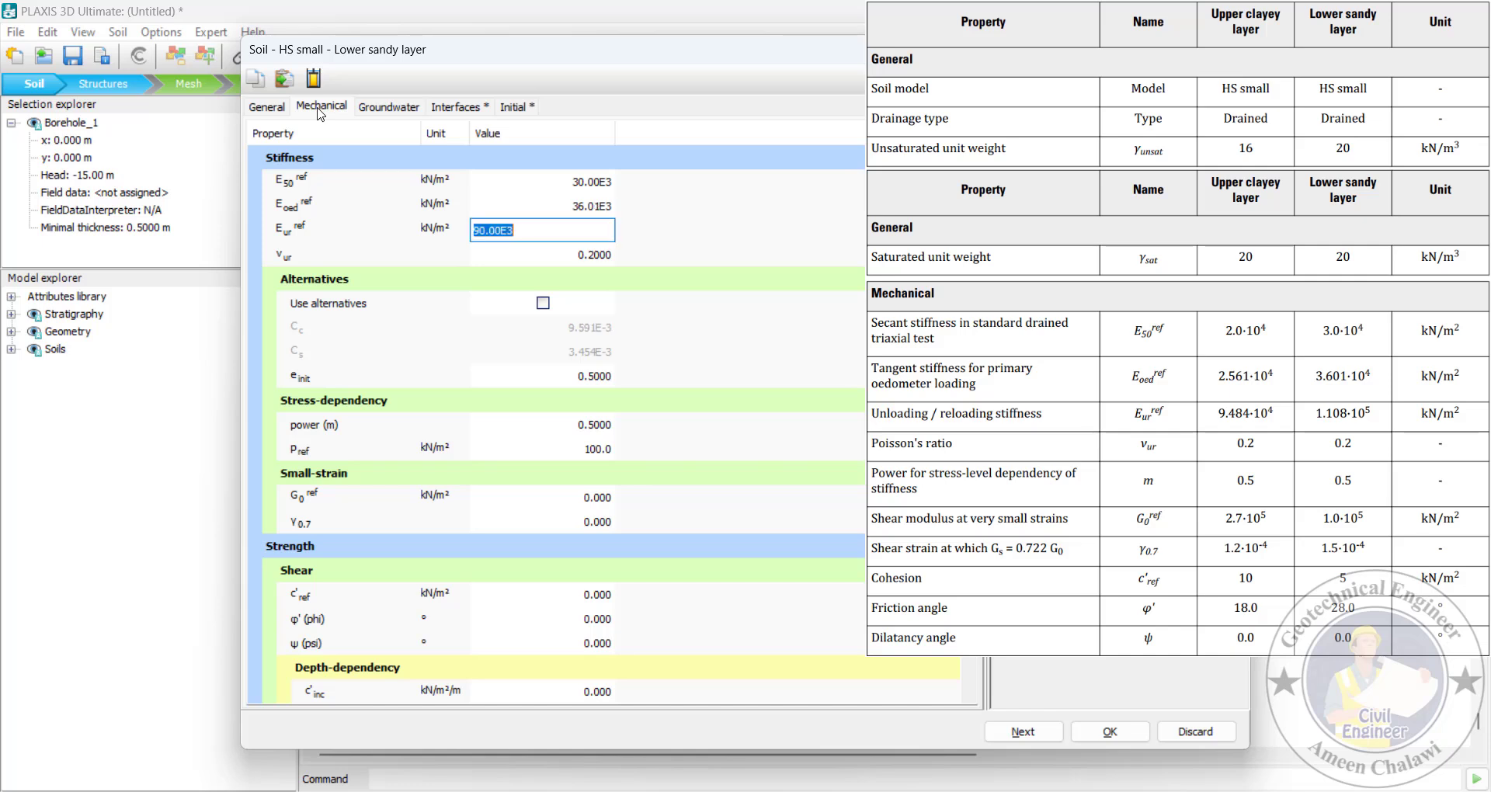
type("1.108e4")
key("Tab")
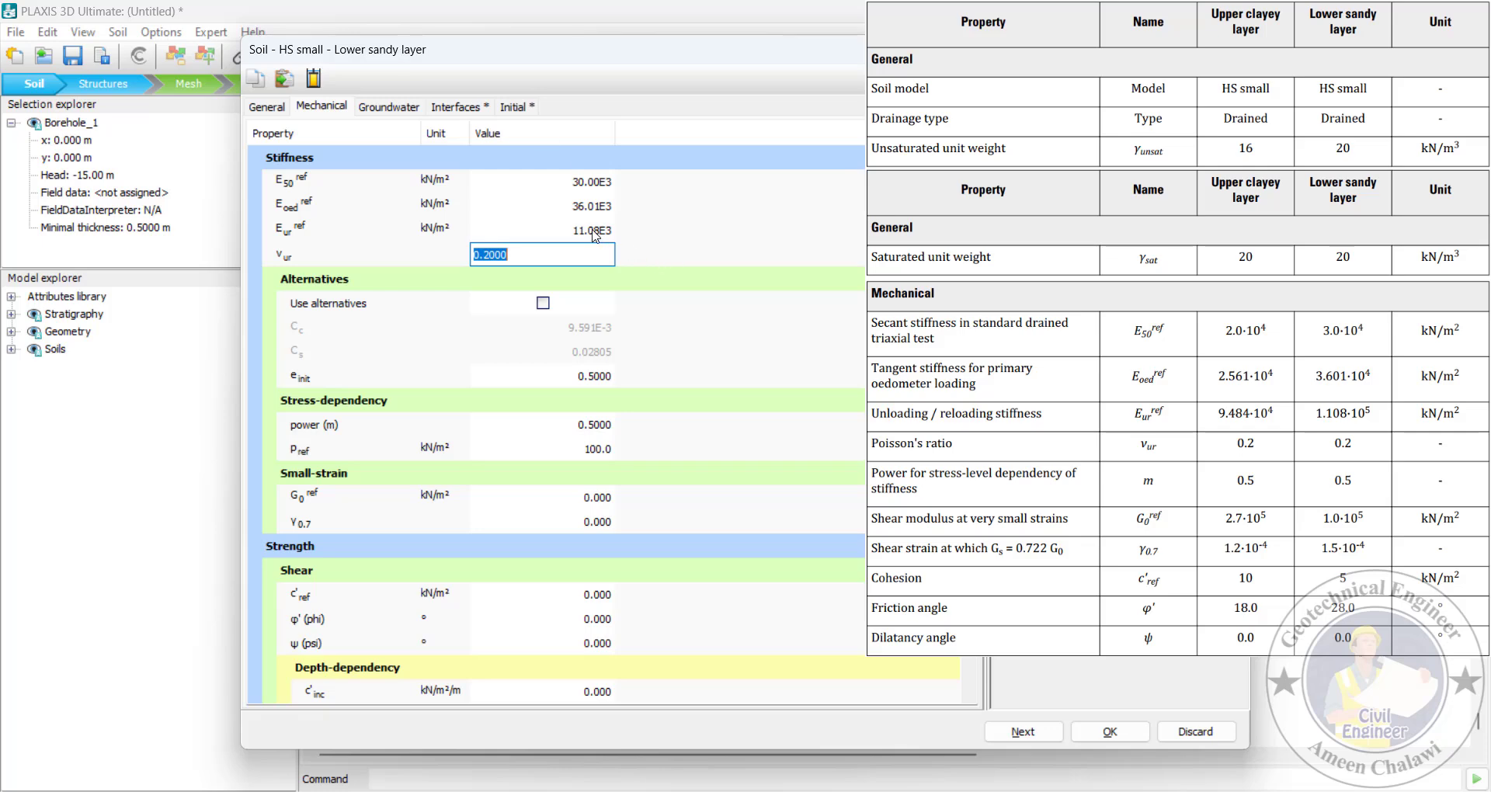
left_click(594, 235)
type("1")
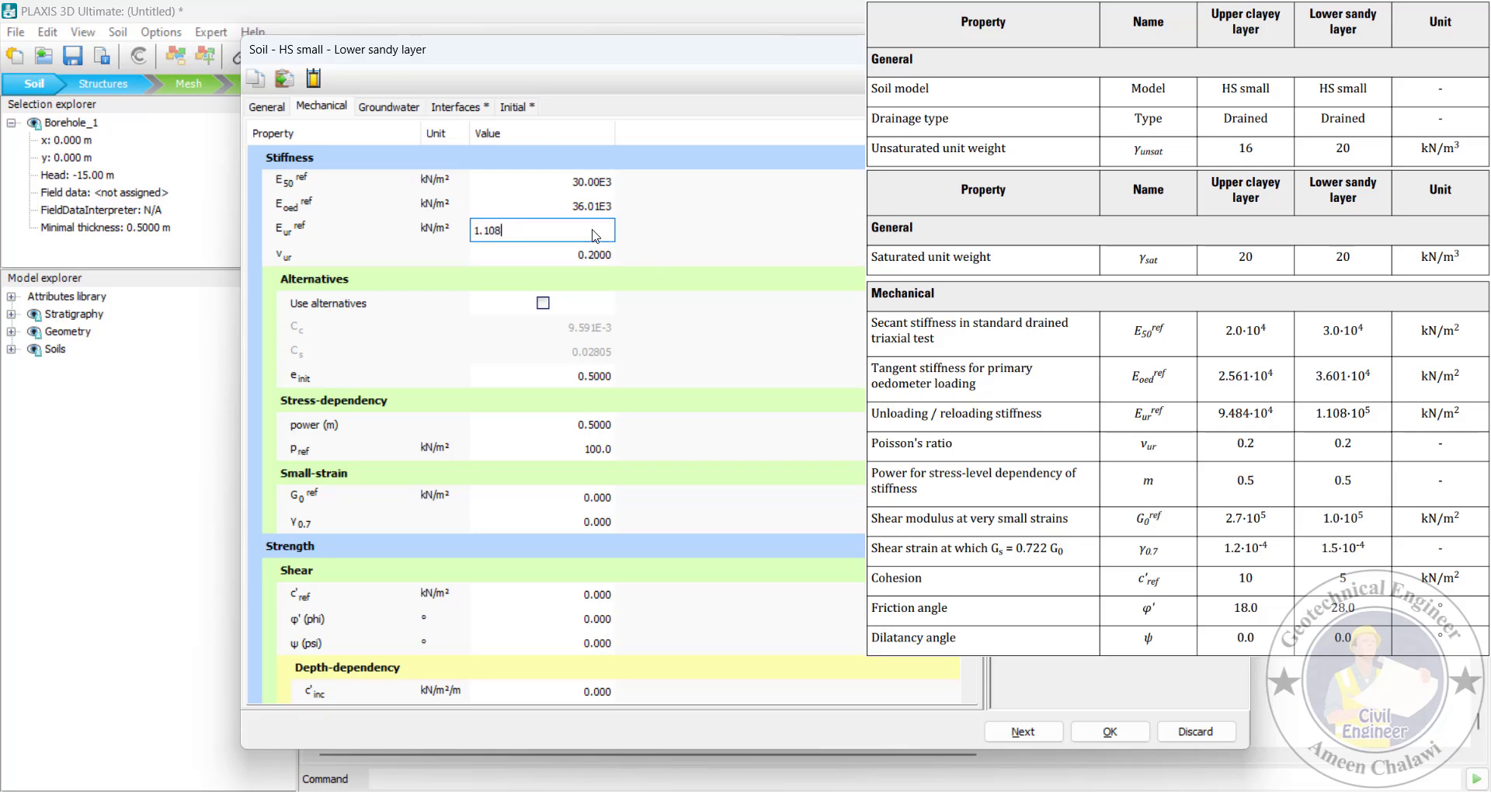
key("Tab")
Set the sand's small-strain parameters to G0 ref 1e5 kN/m² and γ0.7 1.5e-4
key("Tab")
key("Tab")
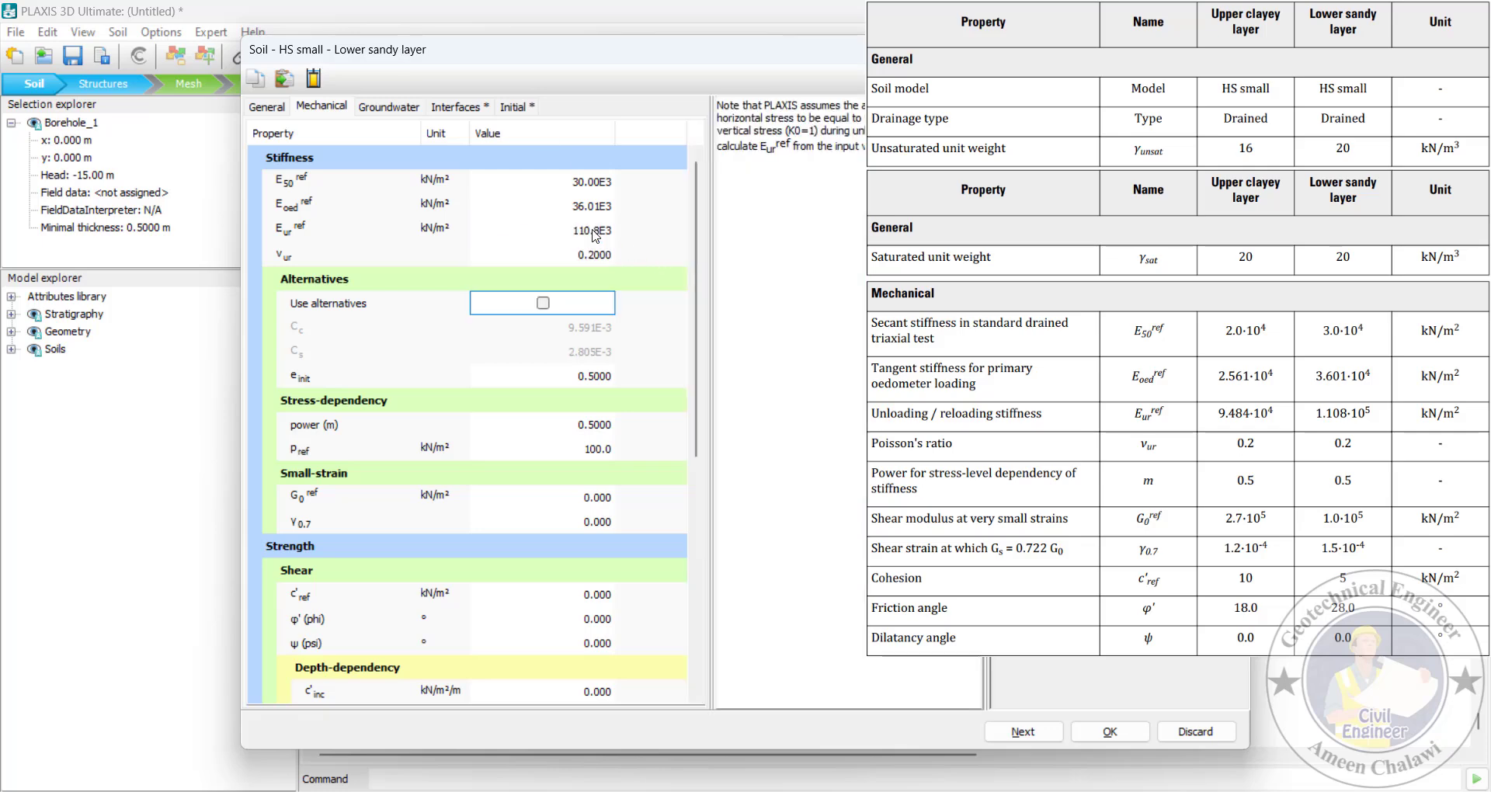
key("Tab")
key("Tab")
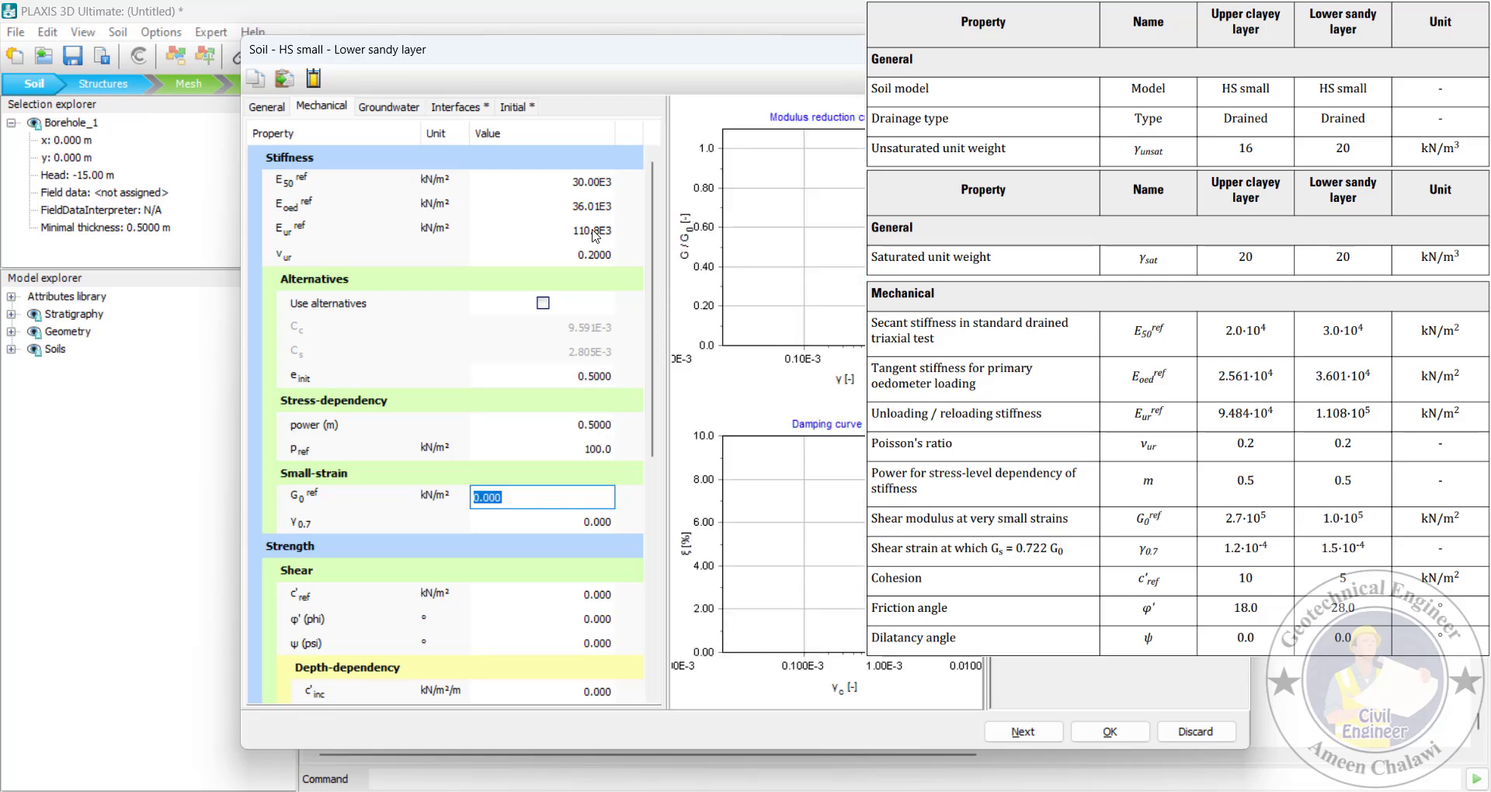
type("1")
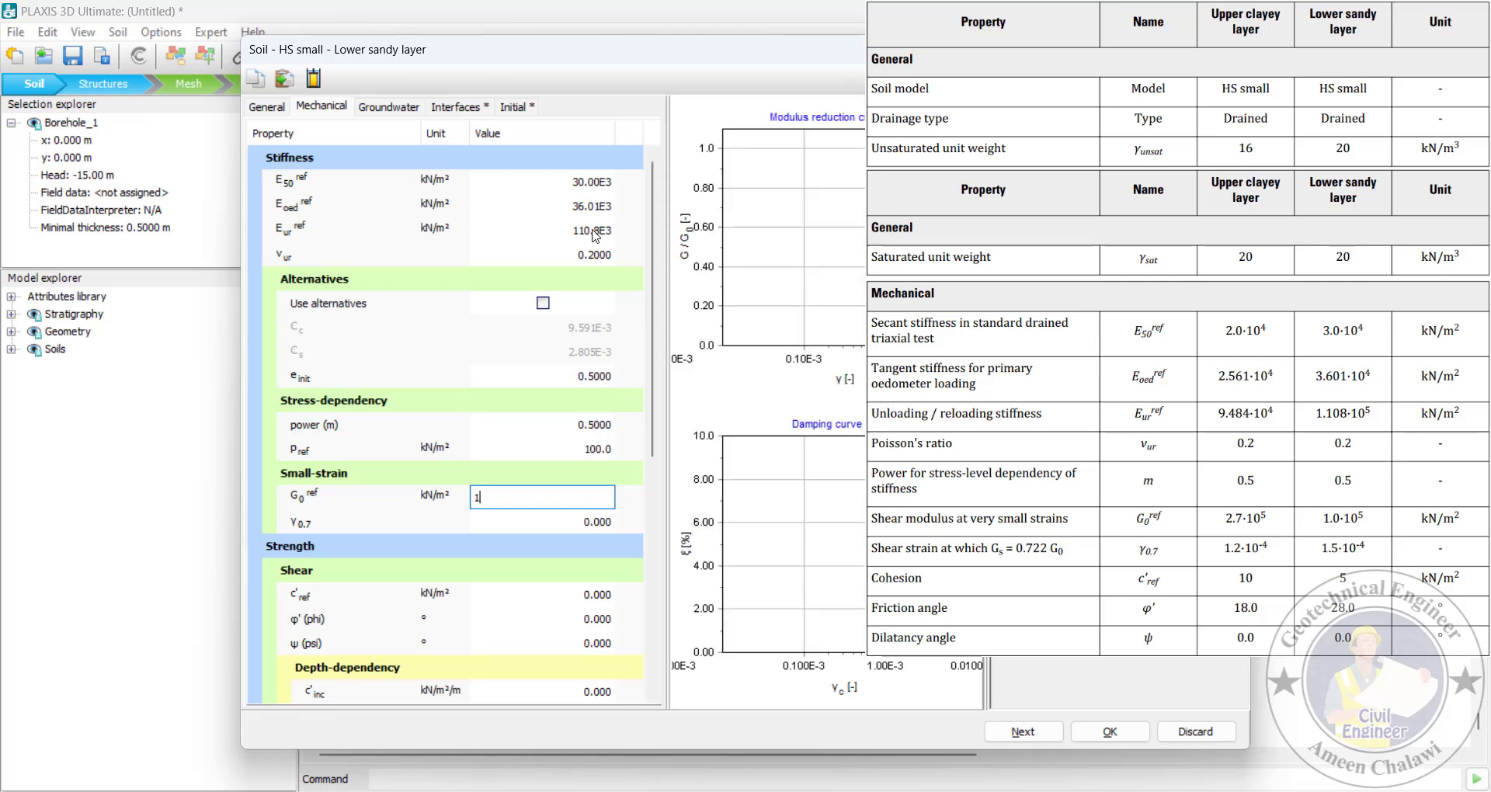
type("e5")
key("Tab")
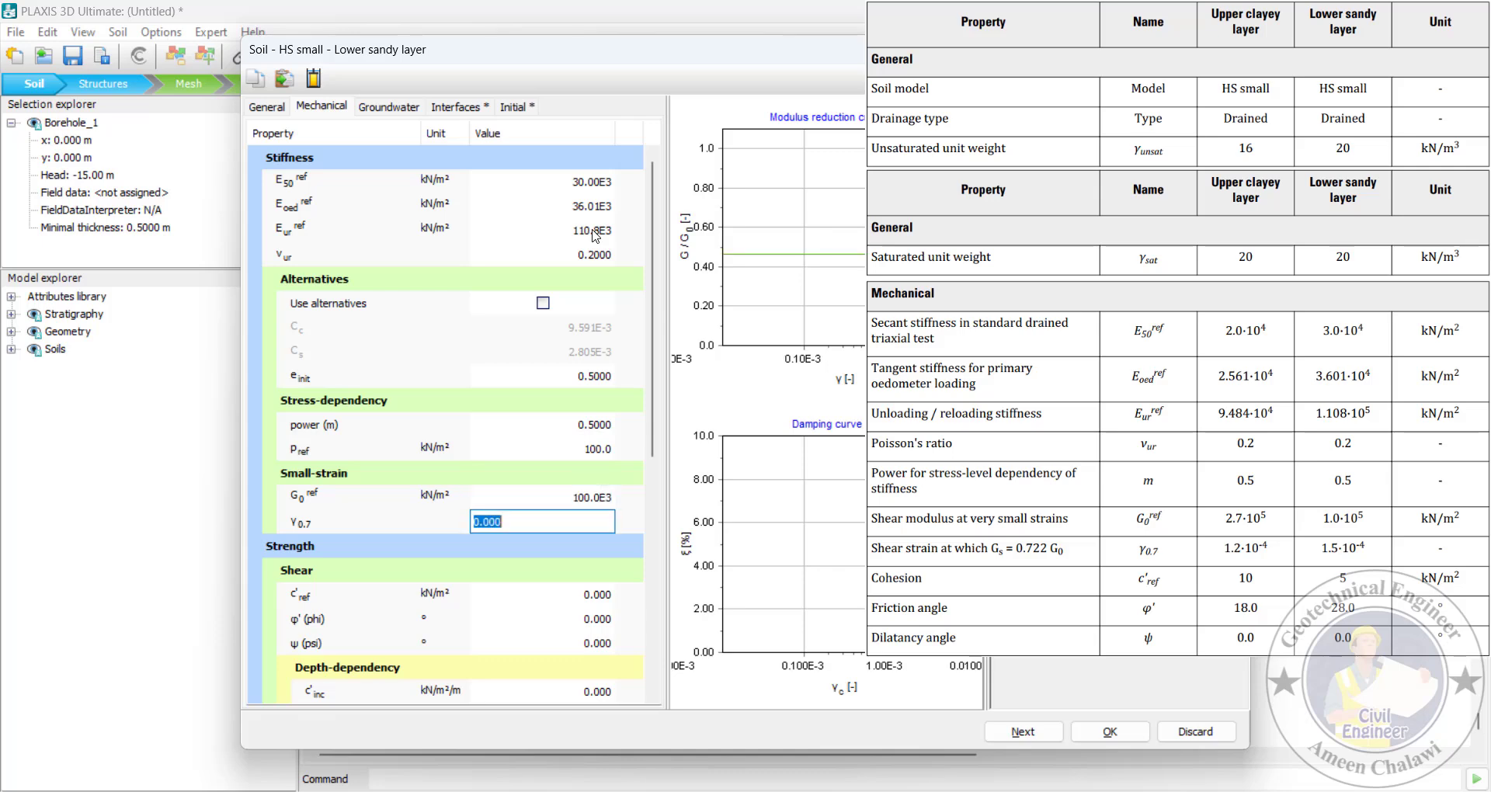
type("1.5e-4")
key("Tab")
Set the sand's cohesion to 5 kN/m² and friction angle to 28°, and save the material set
type("5")
key("Tab")
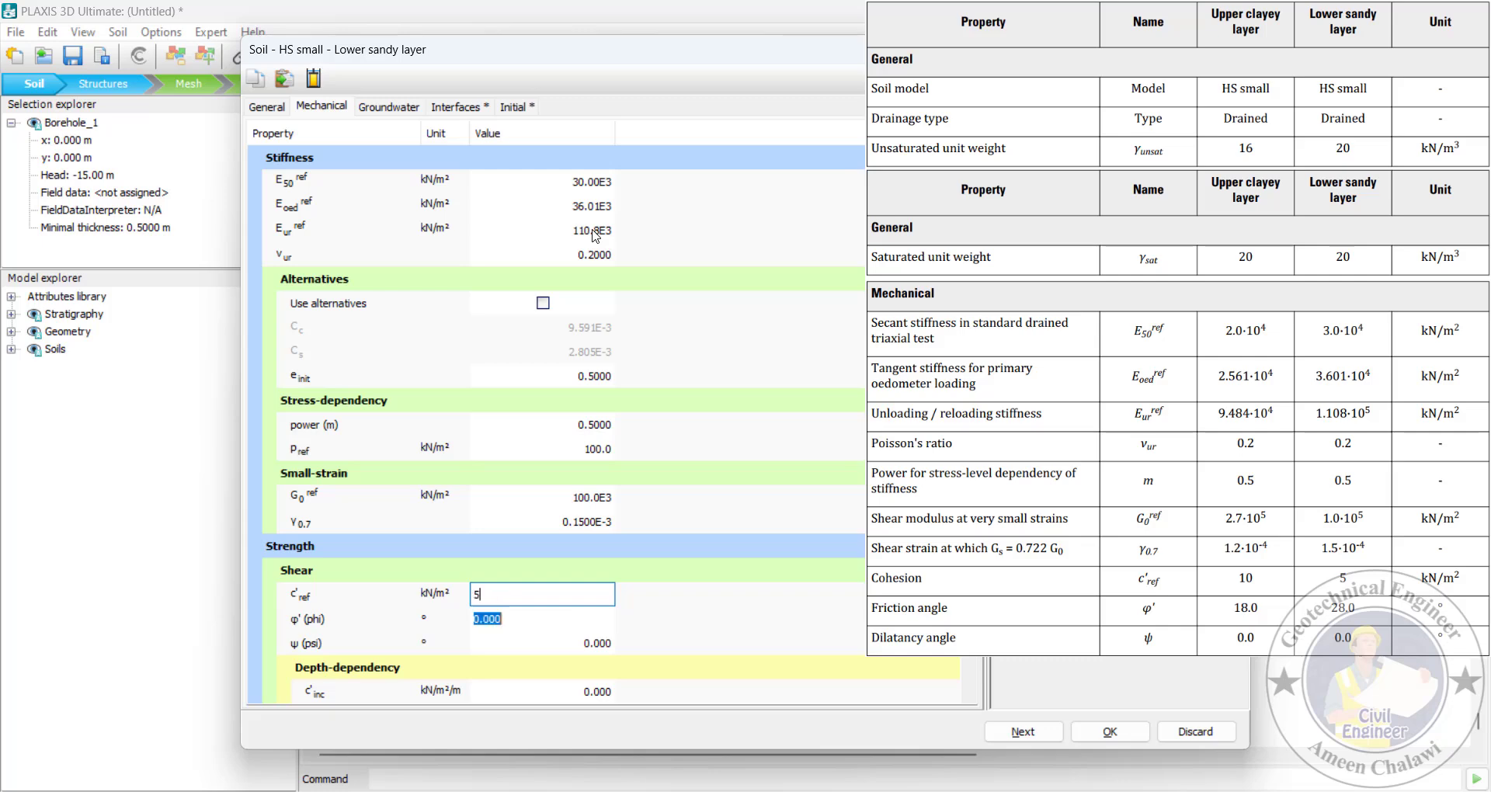
type("28")
key("Tab")
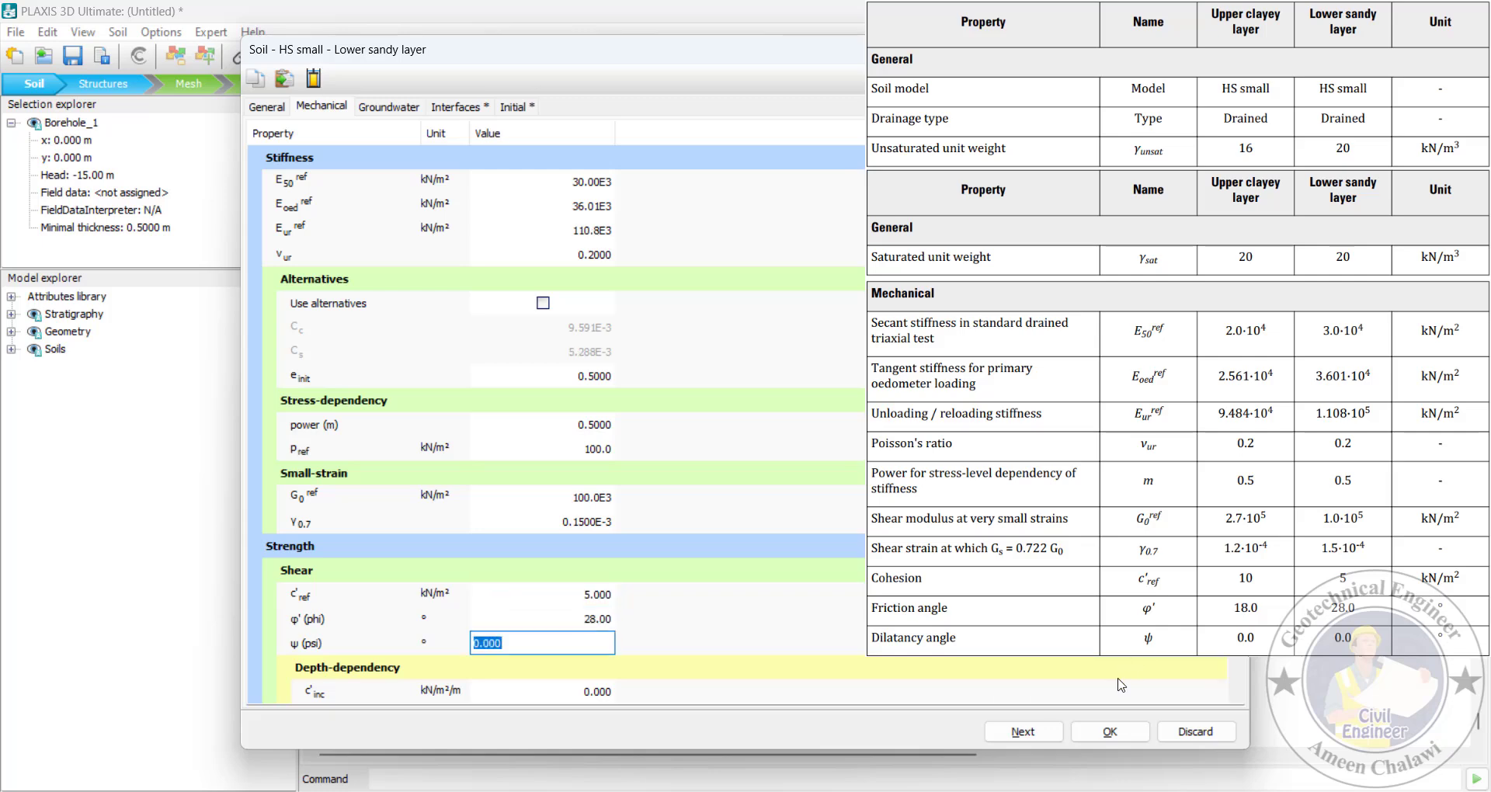
left_click(1110, 731)
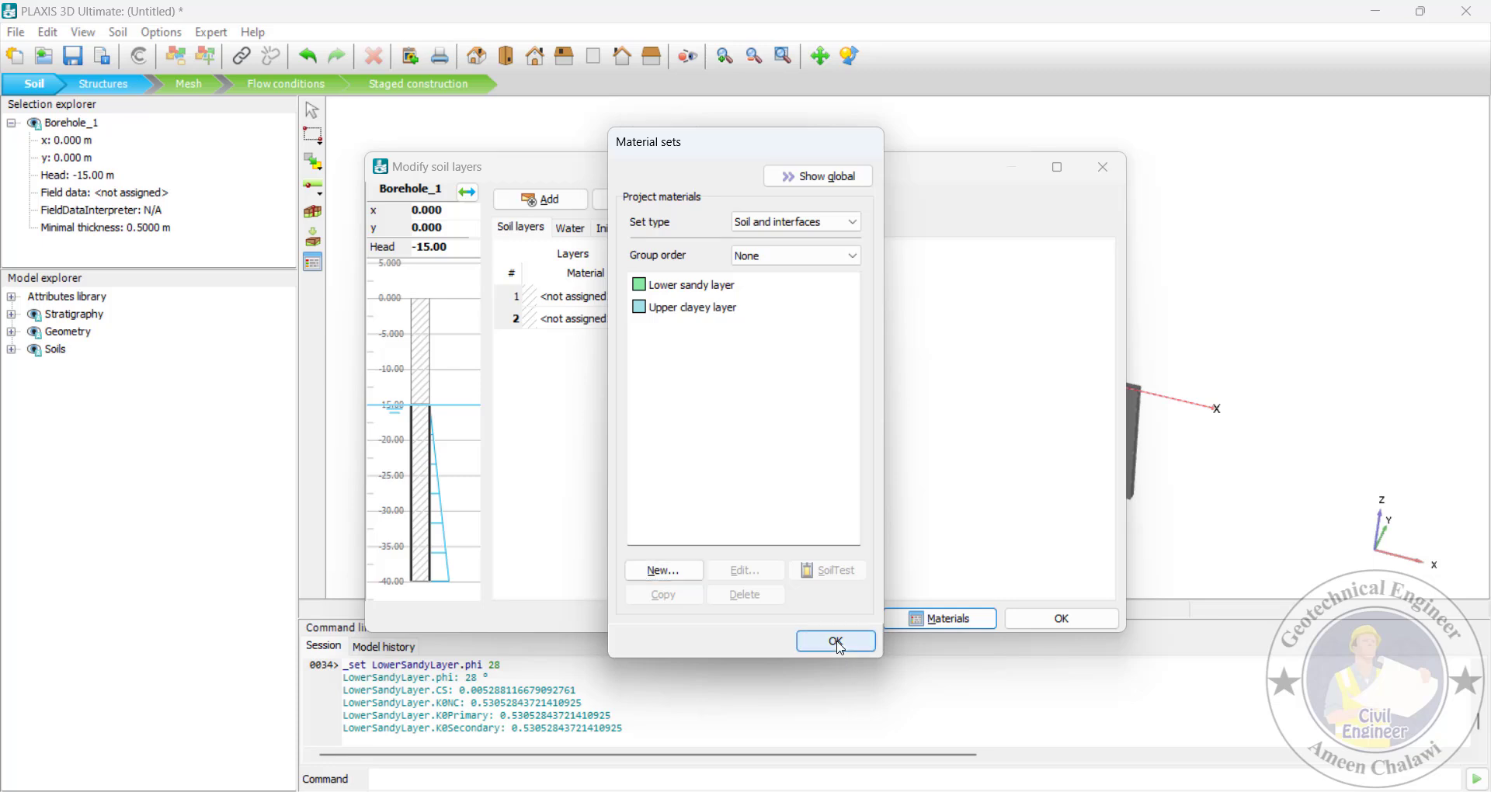
Assign Upper clayey layer to soil layer 1 and Lower sandy layer to soil layer 2, and finish the borehole definition
left_click(835, 641)
left_click(608, 299)
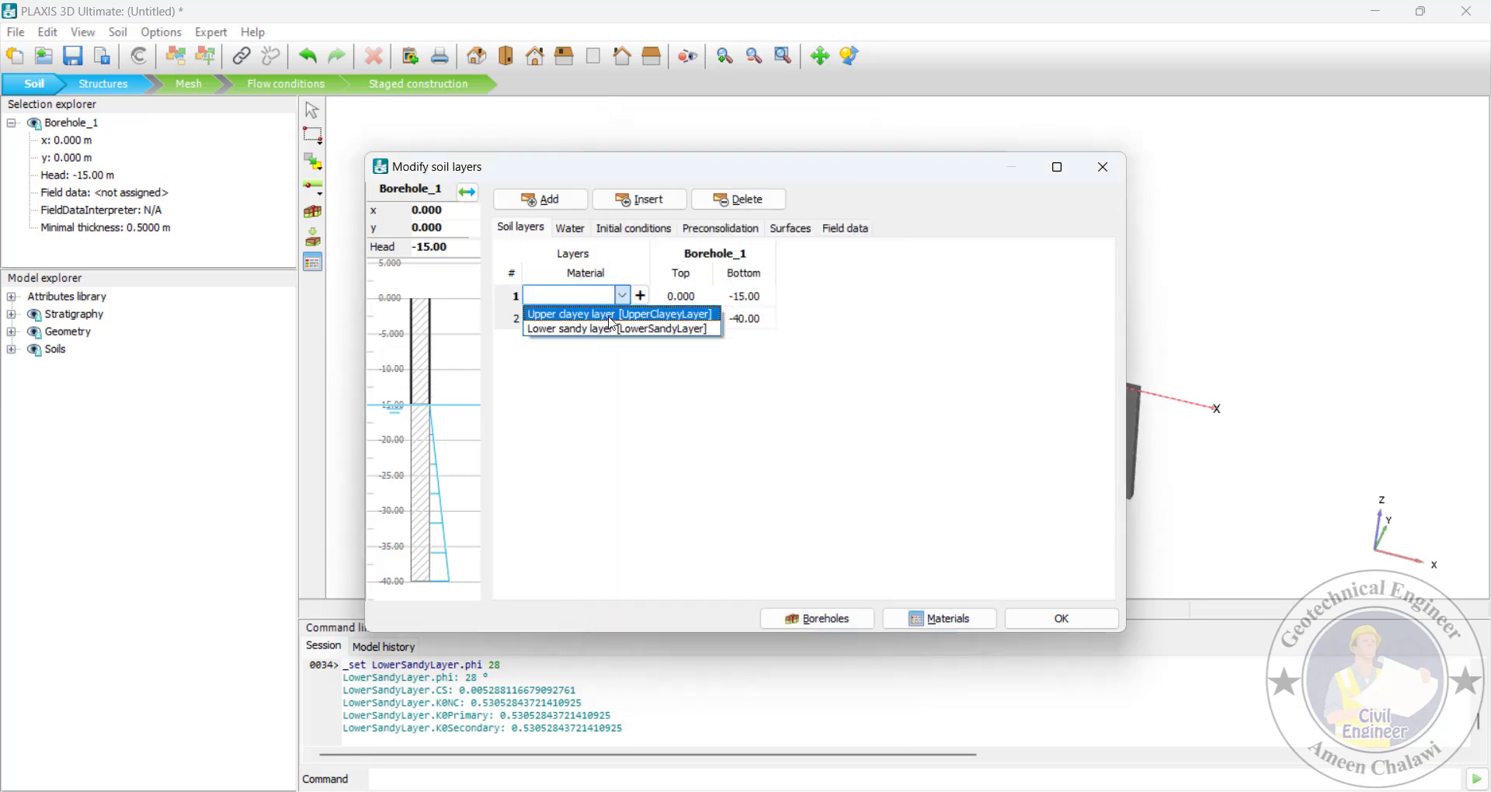
left_click(612, 314)
left_click(598, 318)
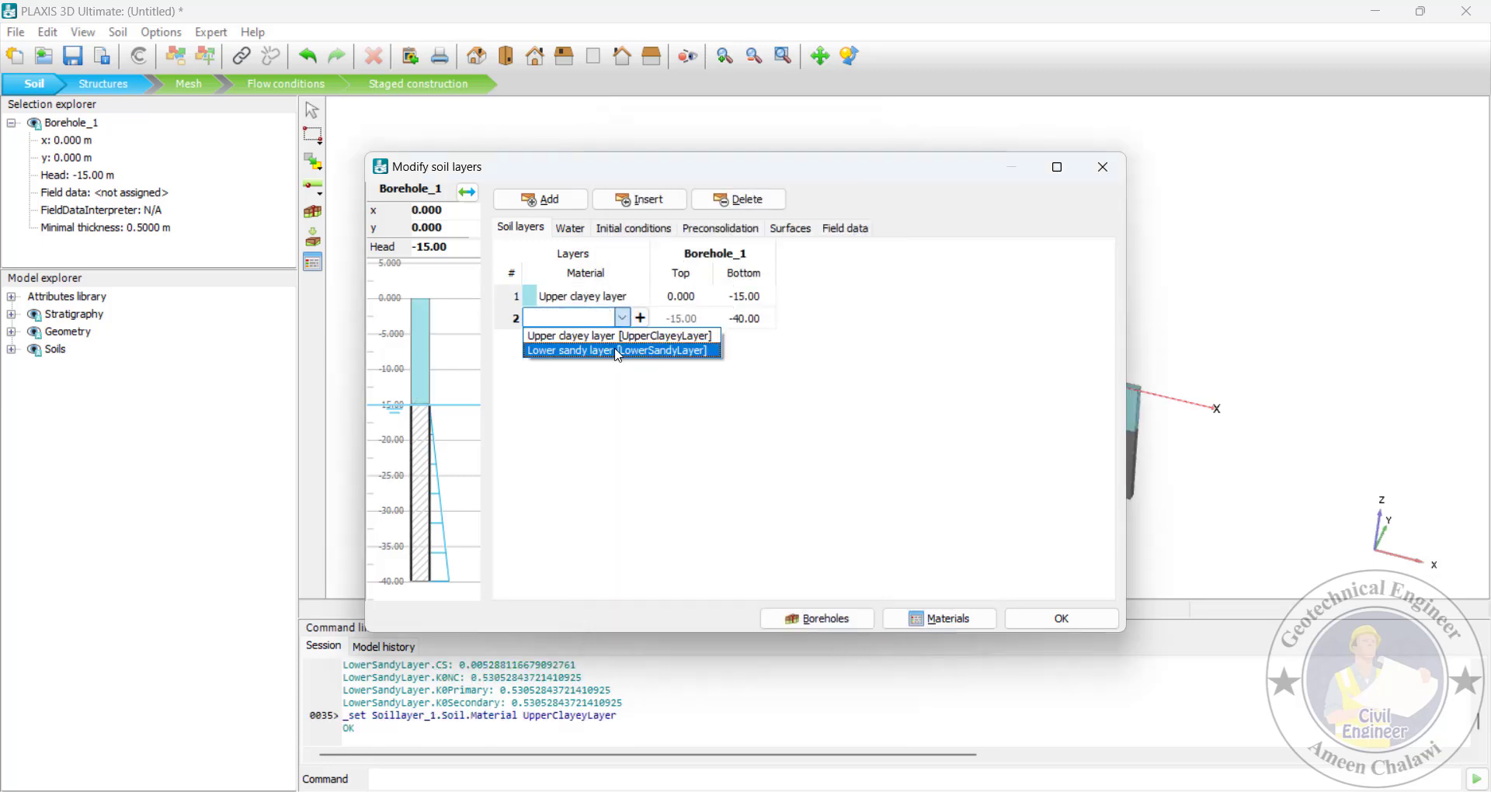
left_click(618, 351)
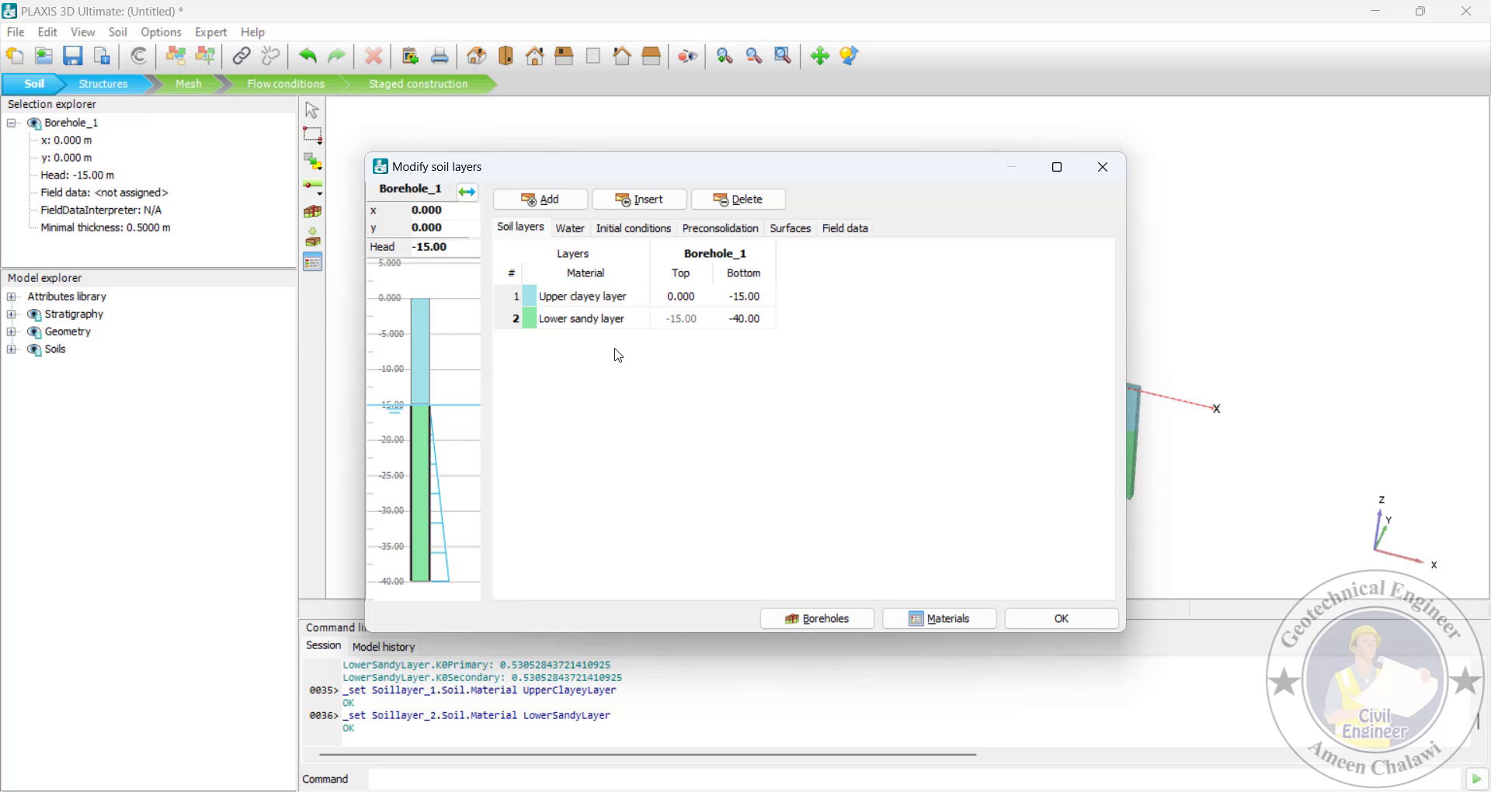
left_click(1025, 621)
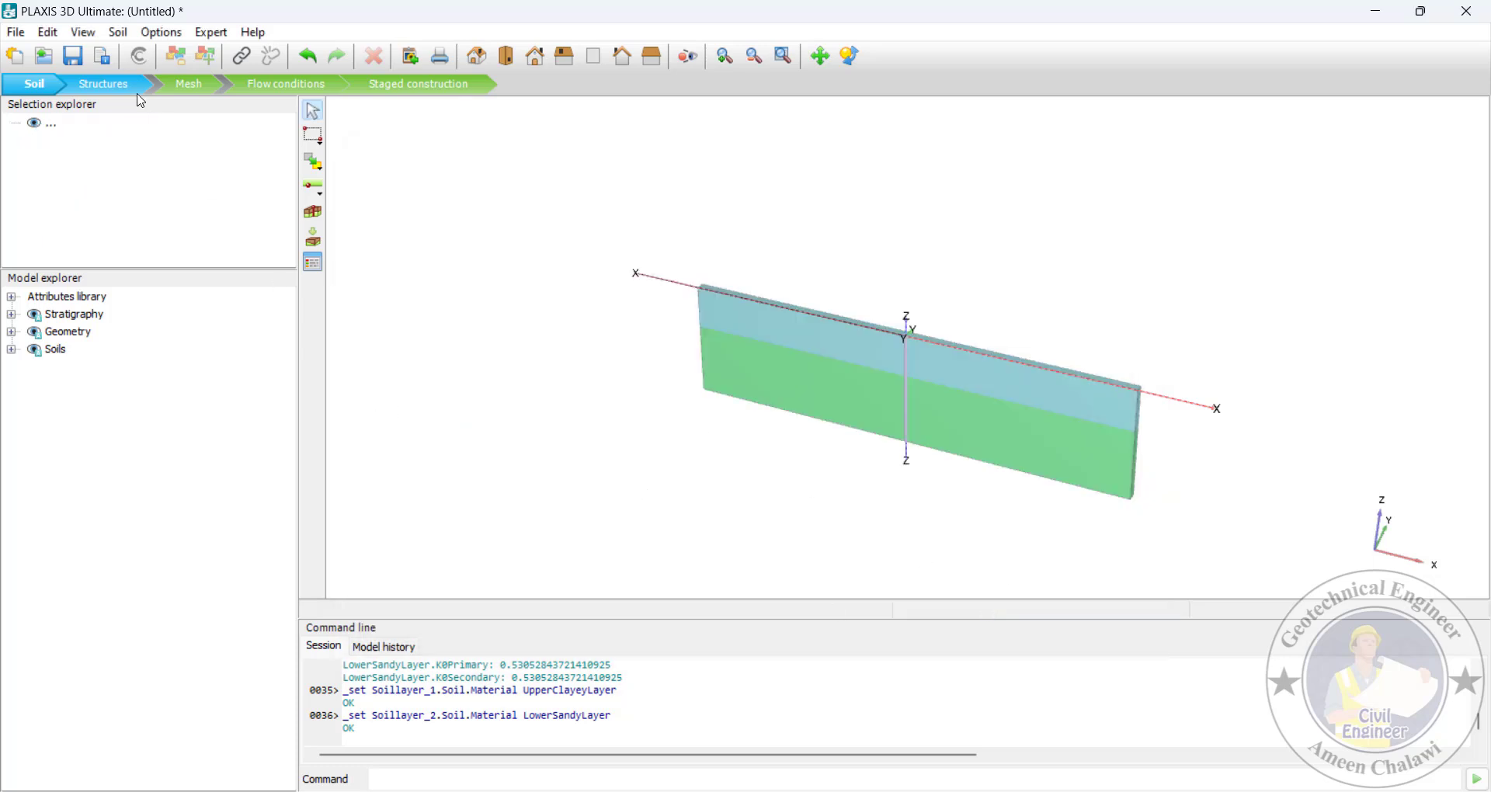
Switch to the Structures stage and create a plate material set named "building"
left_click(117, 83)
left_click(313, 466)
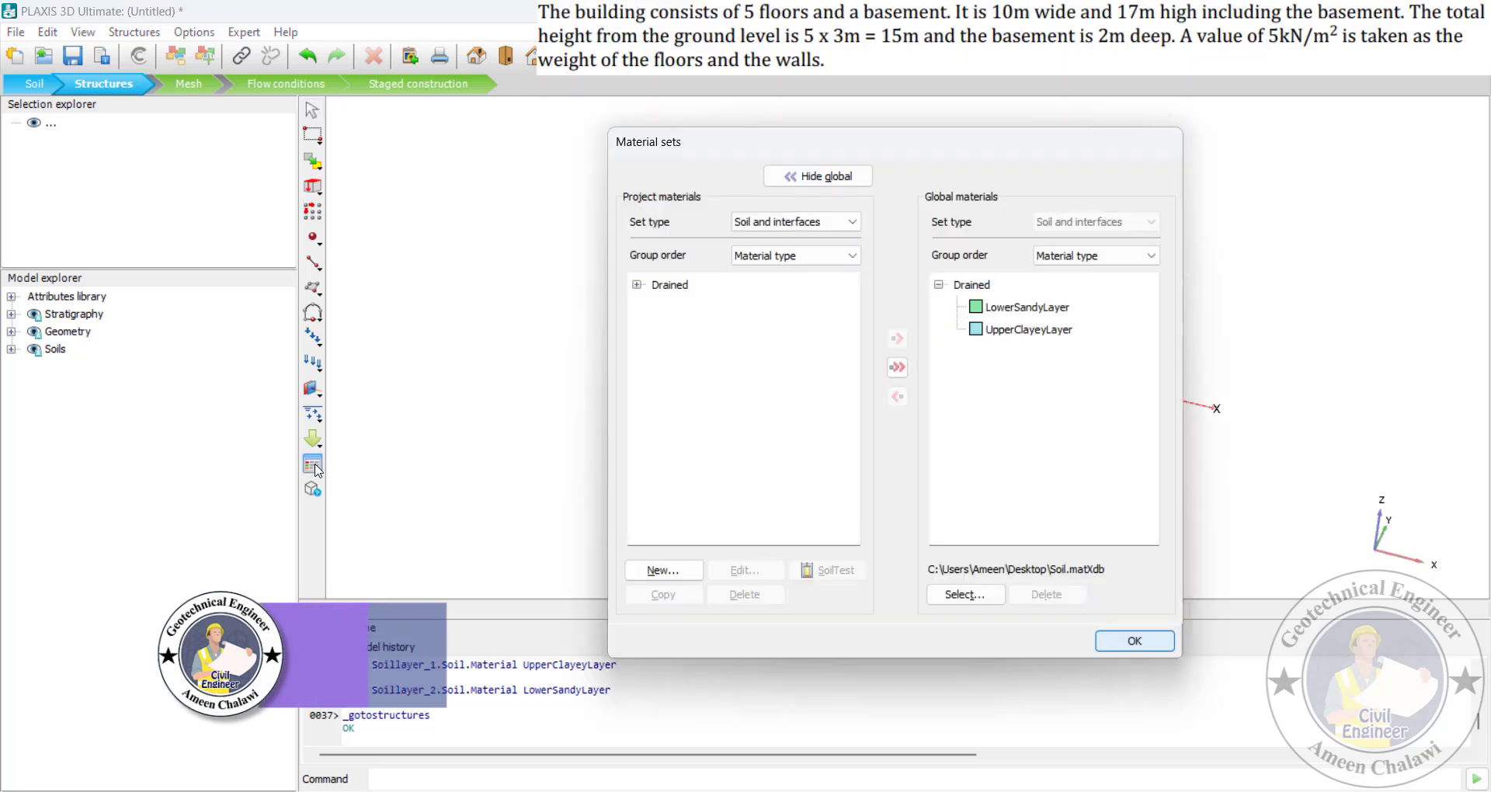
left_click(823, 222)
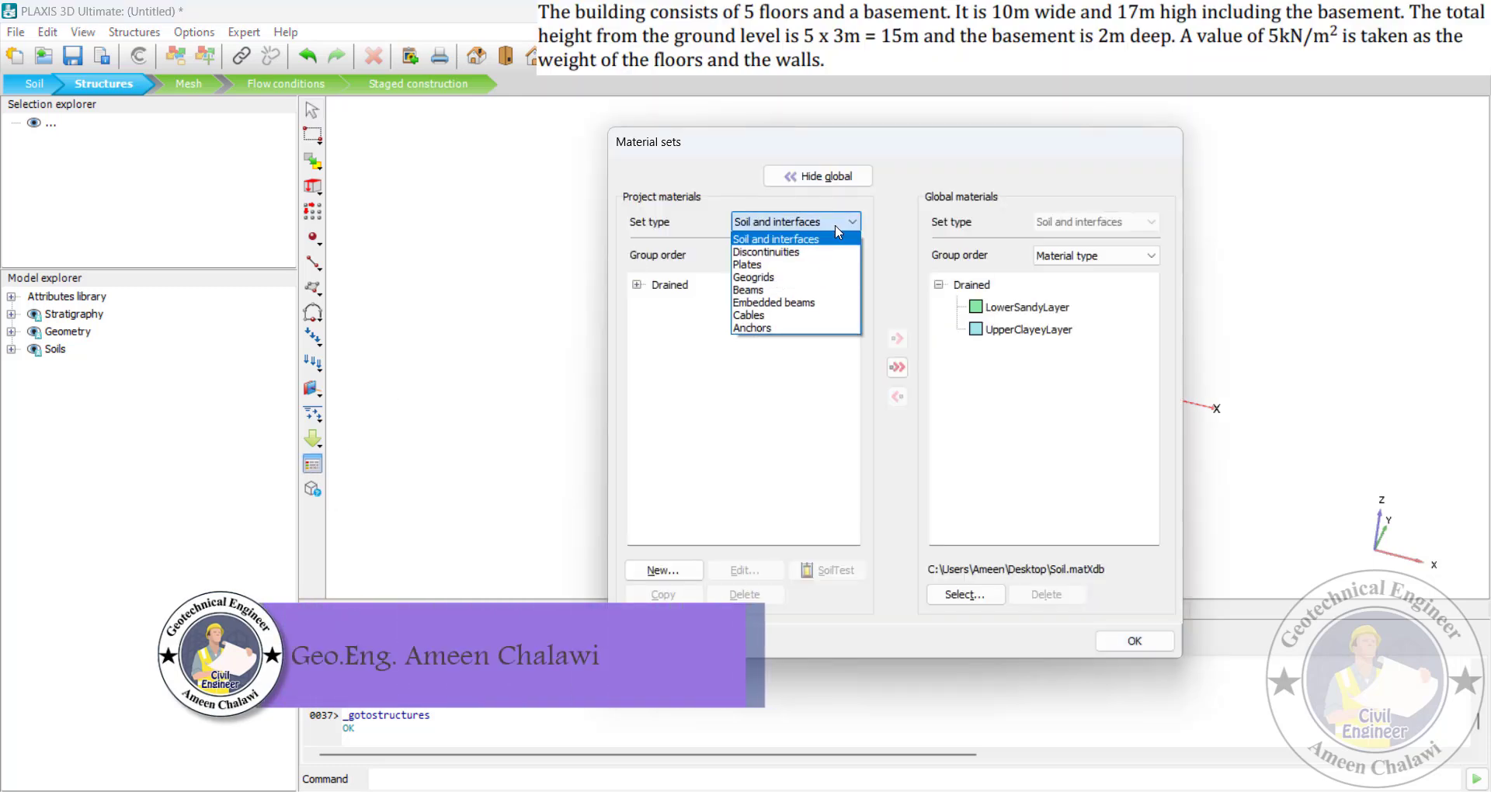
left_click(825, 264)
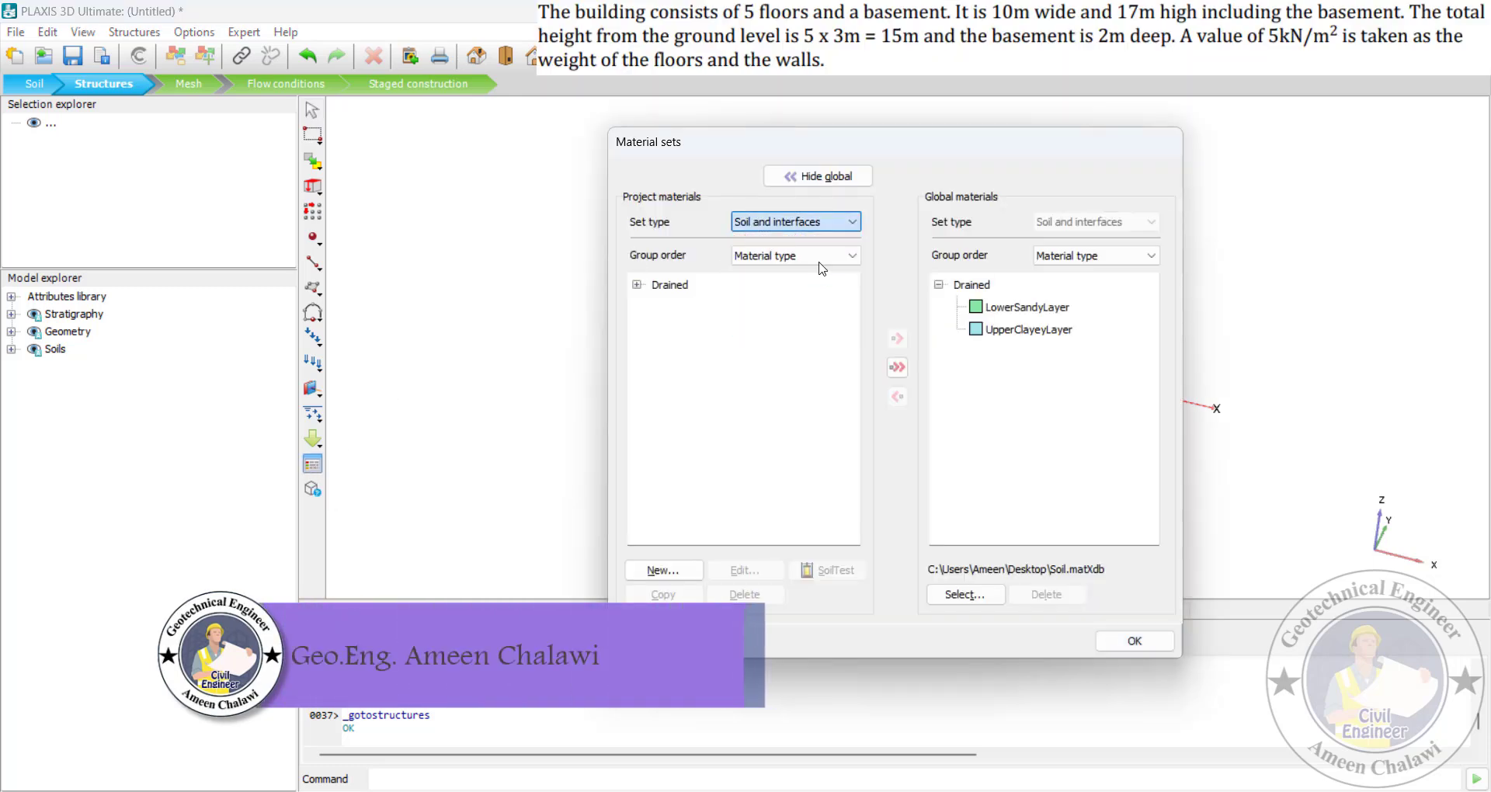
left_click(847, 179)
left_click(662, 570)
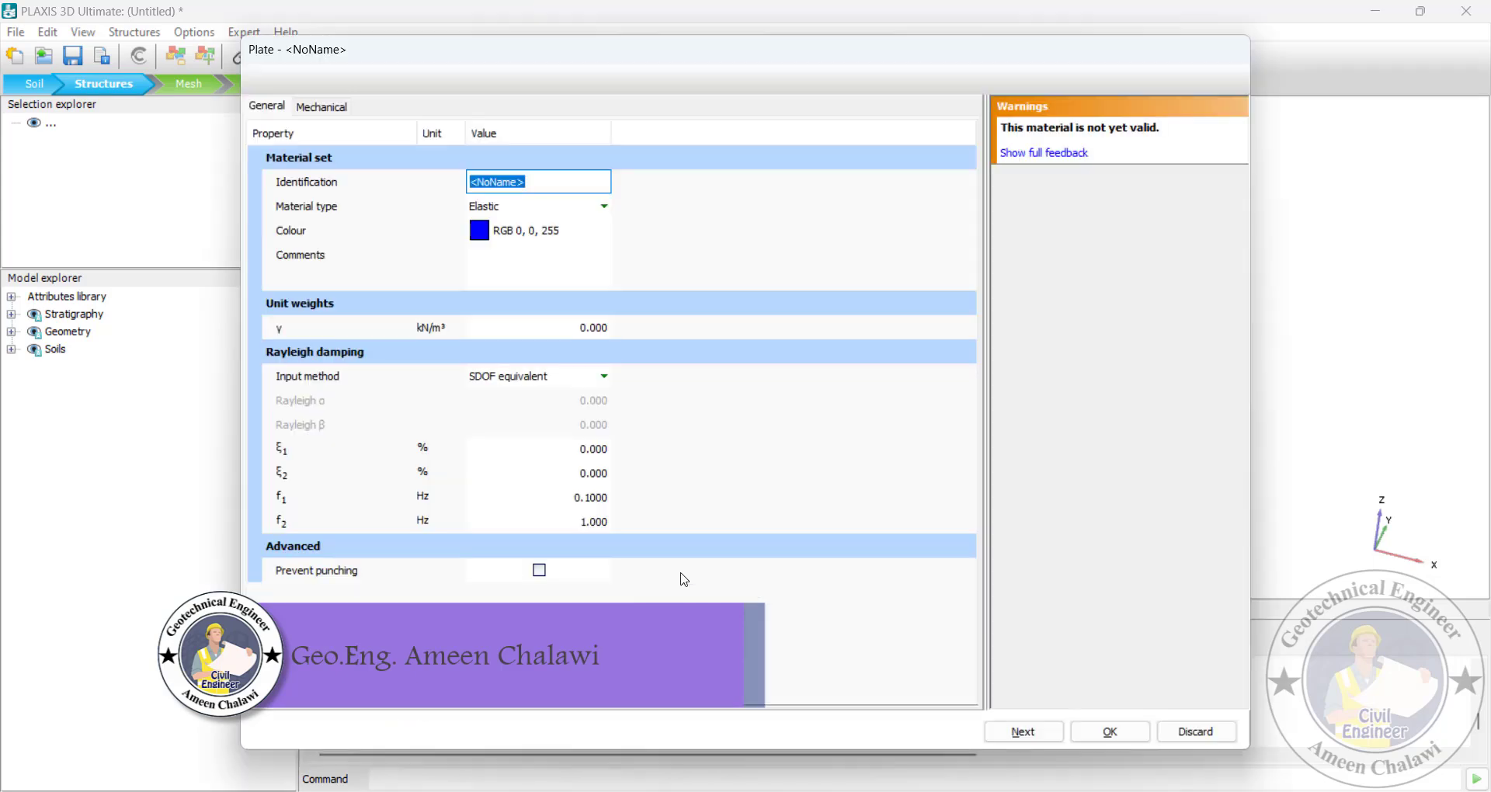
type("building")
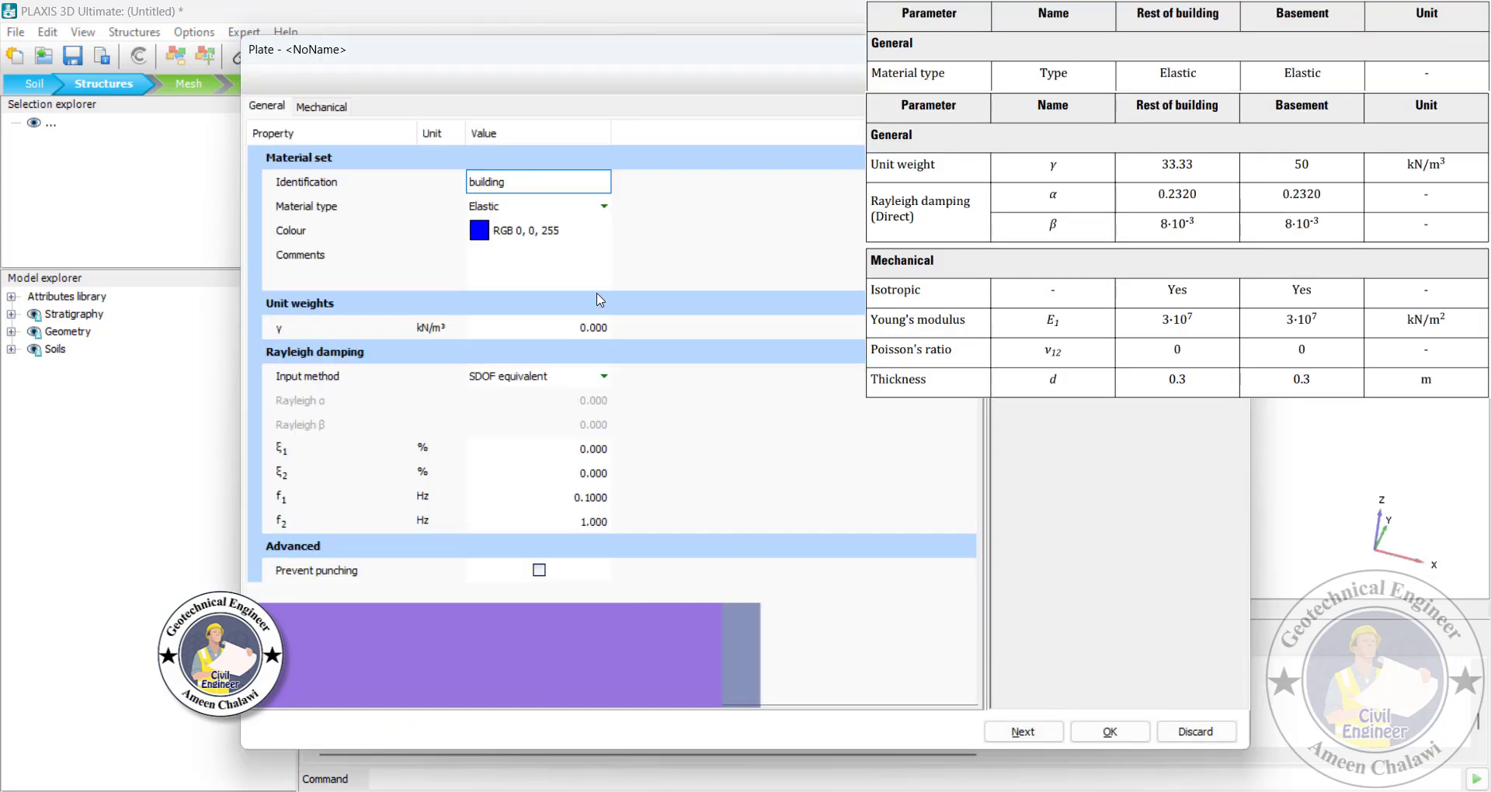
Set the unit weight of the building plate material to 33.33 kN/m³
left_click(608, 329)
type("33")
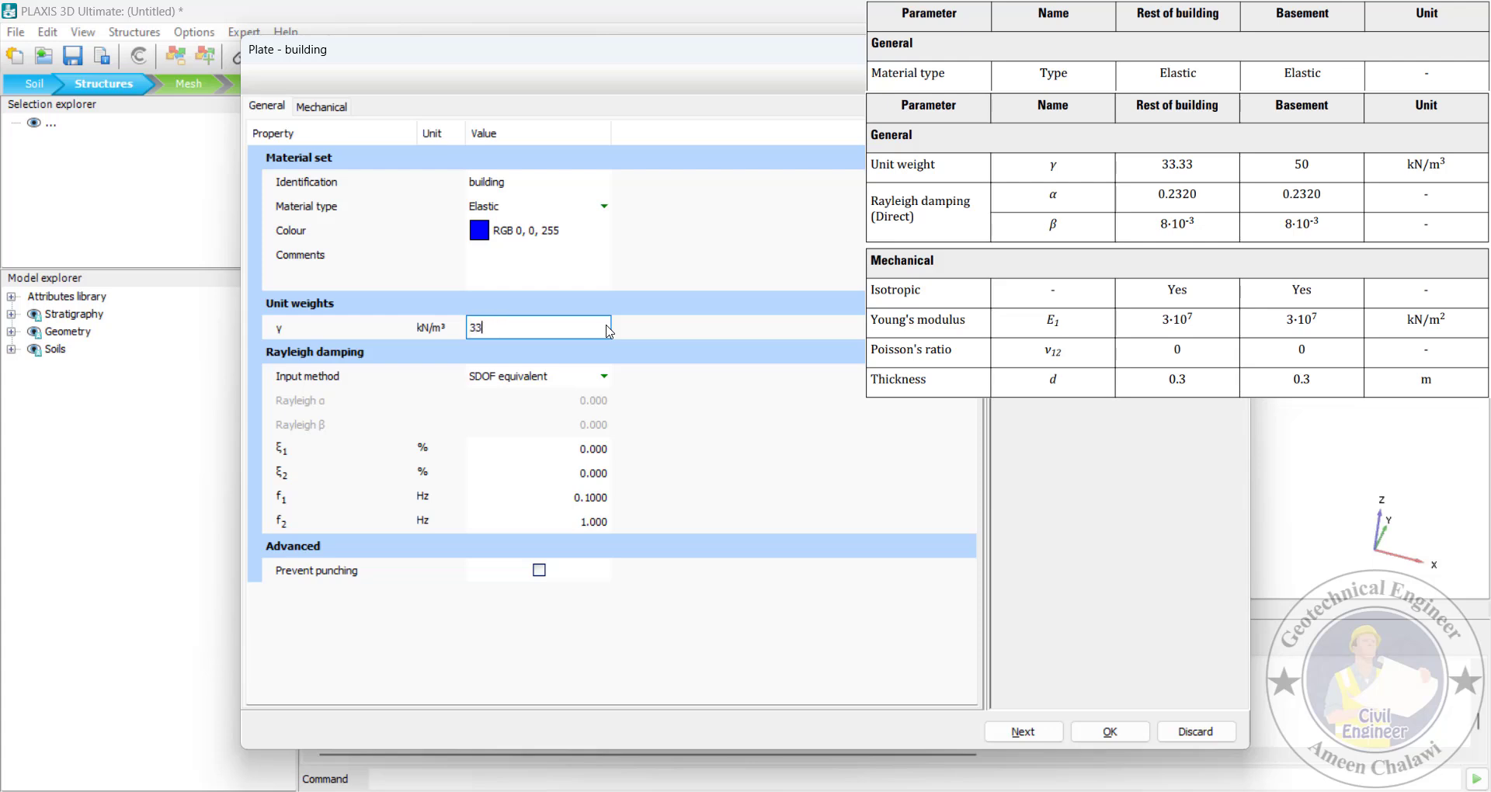
type(".33")
key("Tab")
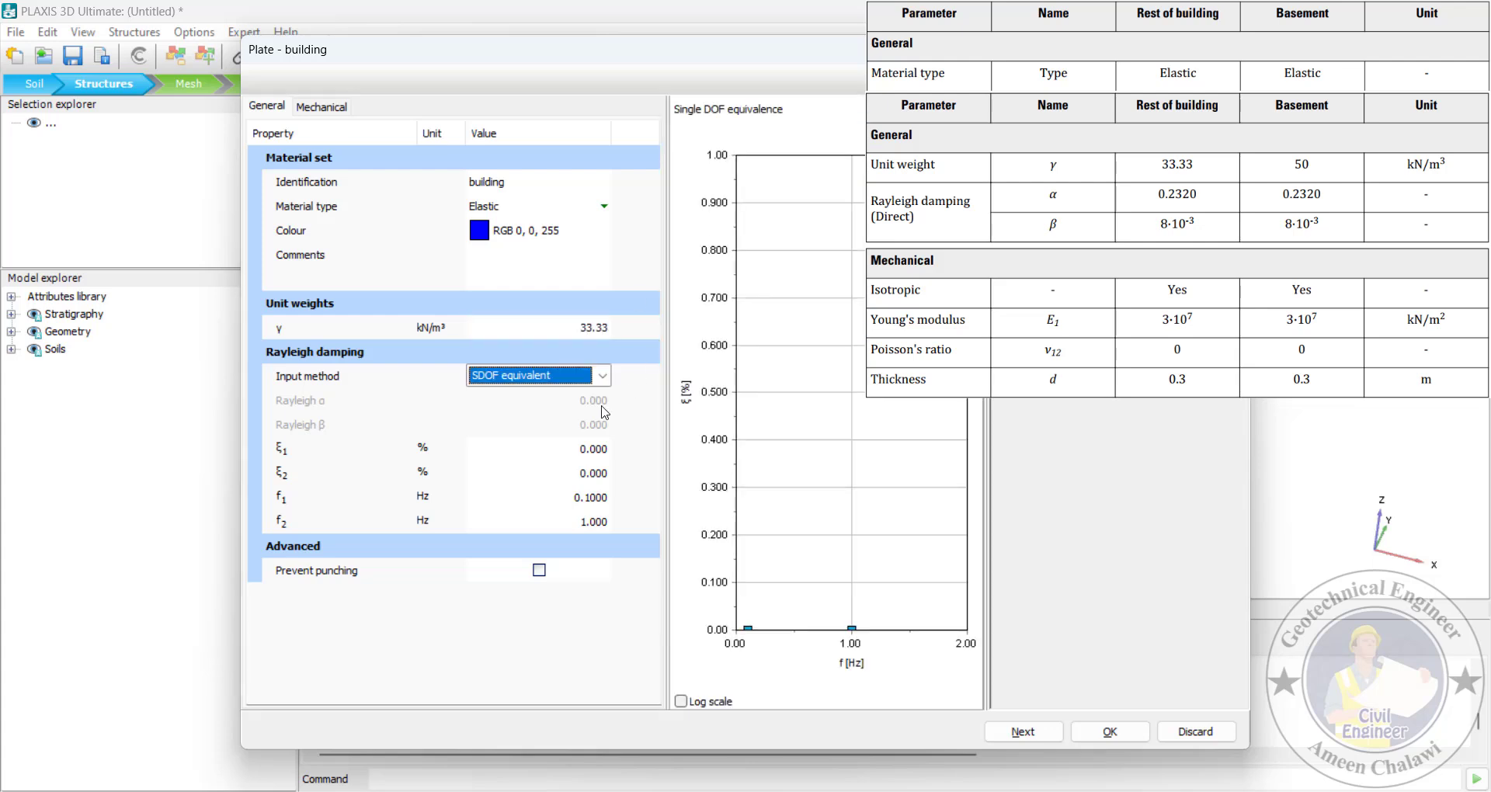
Define the building plate's Rayleigh damping by the Direct method with α 0.232 and β 8e-3
left_click(603, 377)
left_click(603, 396)
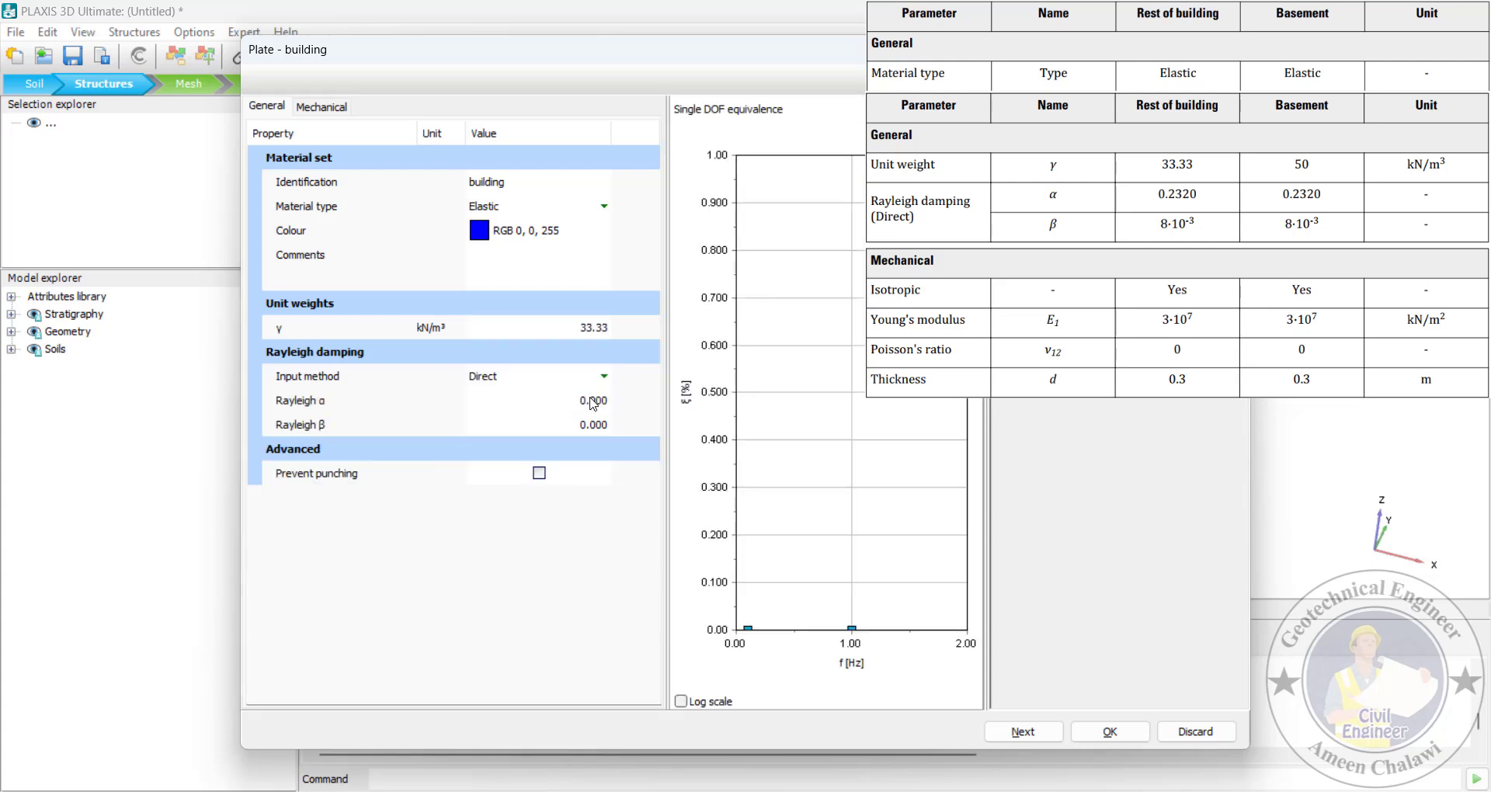
left_click(592, 404)
type(".232")
key("Tab")
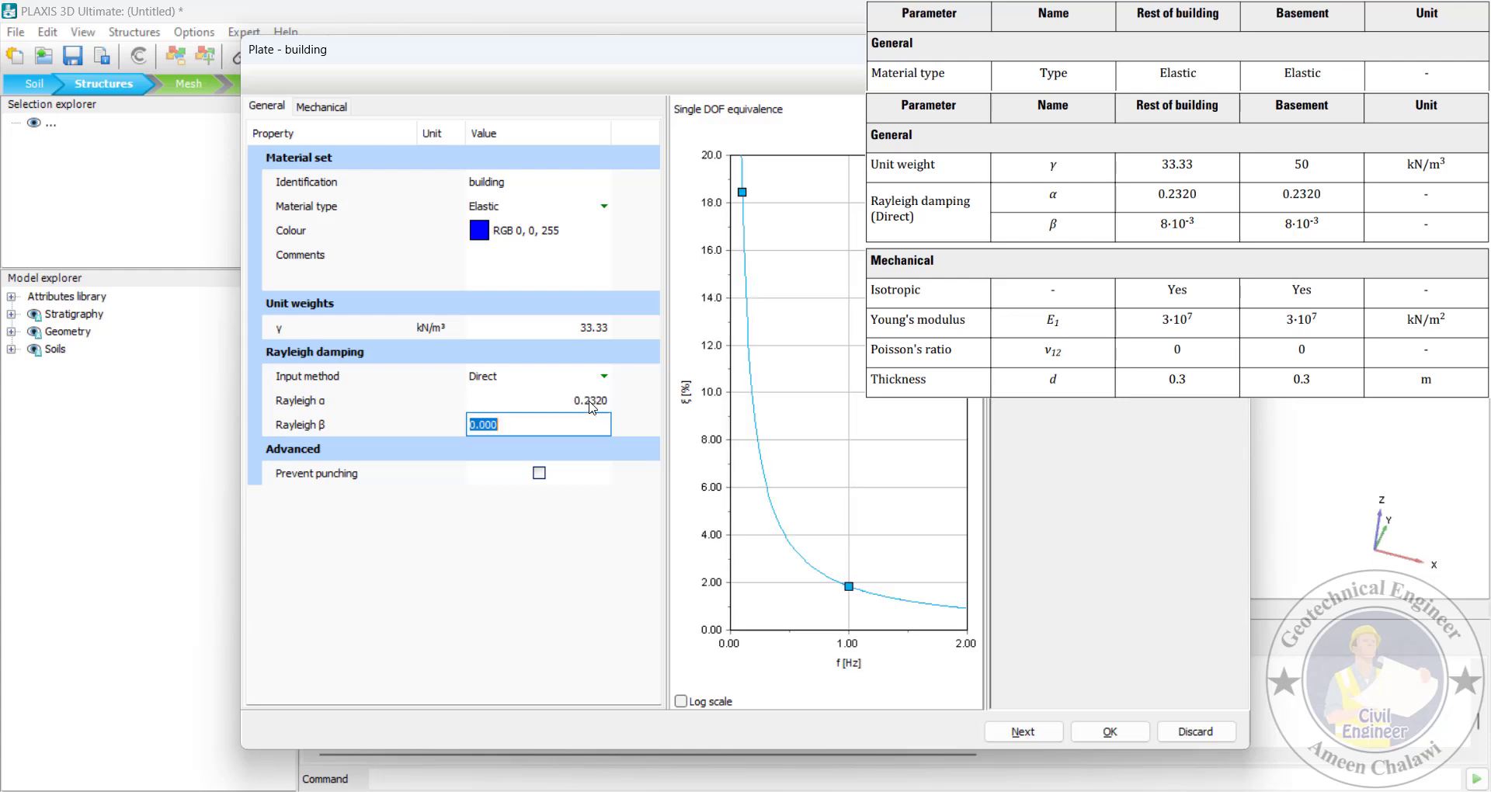
type("8e-3")
key("Tab")
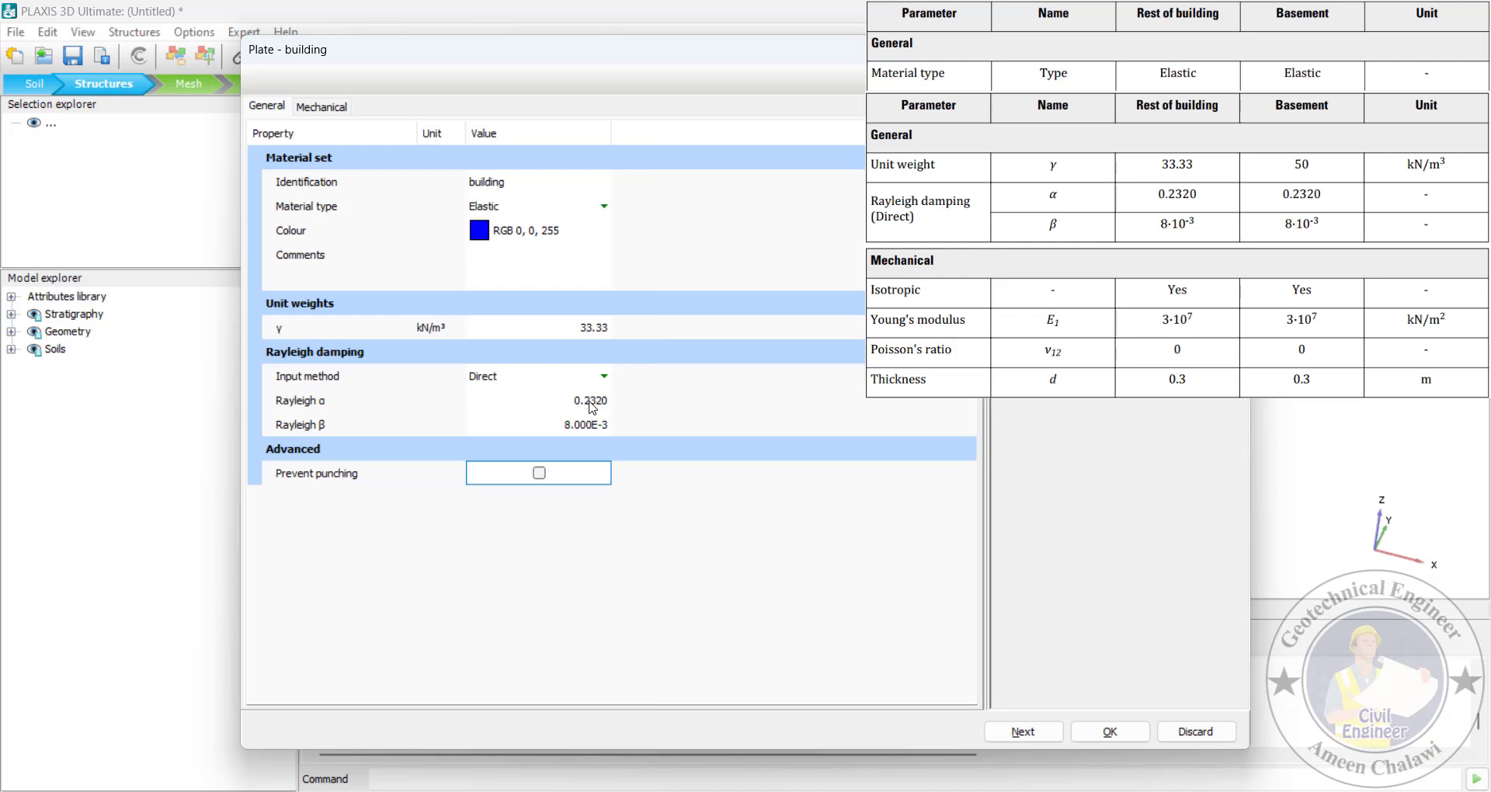
Set the building plate's Young's modulus E1 to 3e7 kN/m² and its thickness to 0.3 m
left_click(328, 107)
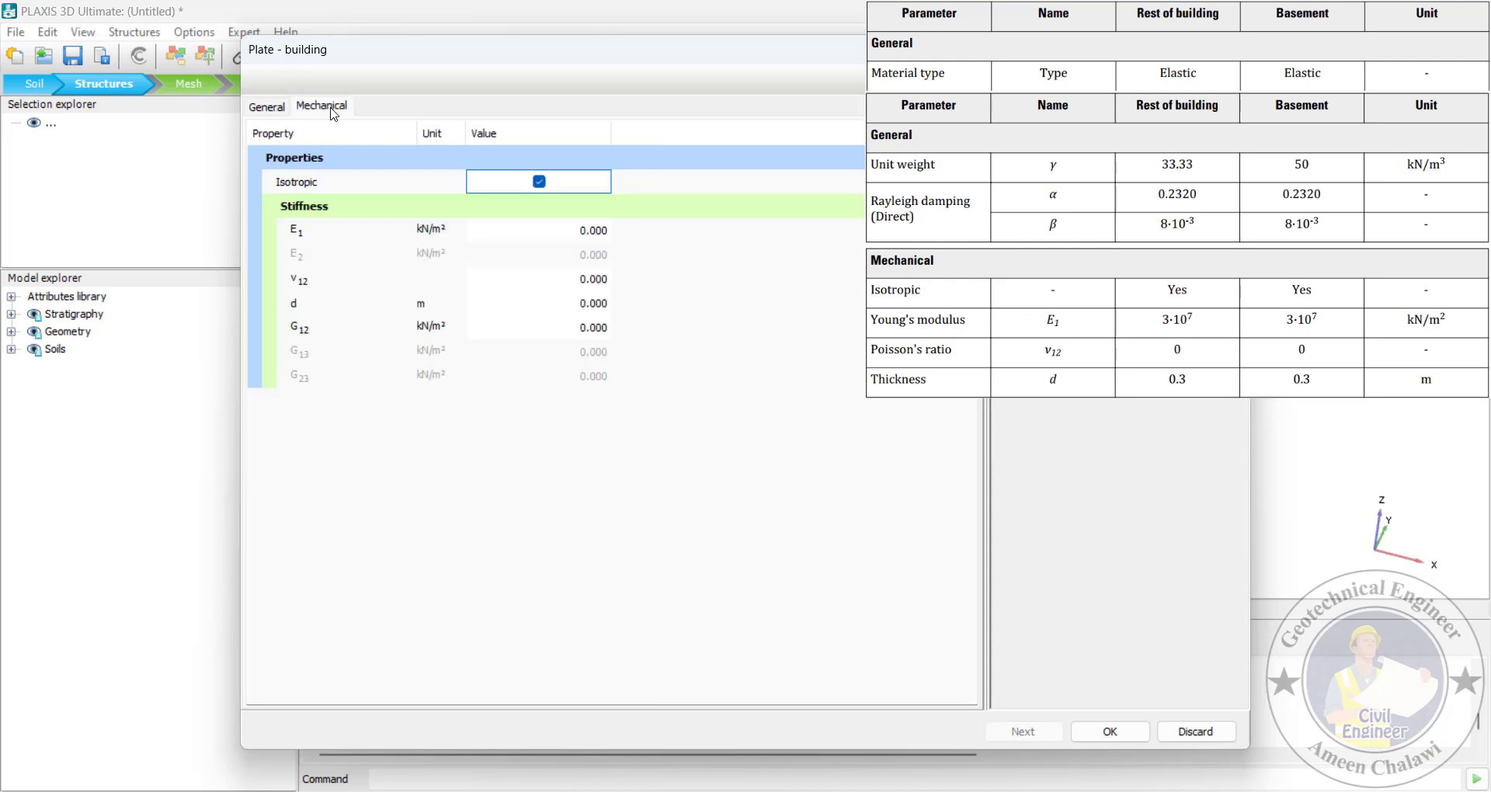
left_click(571, 233)
type("3")
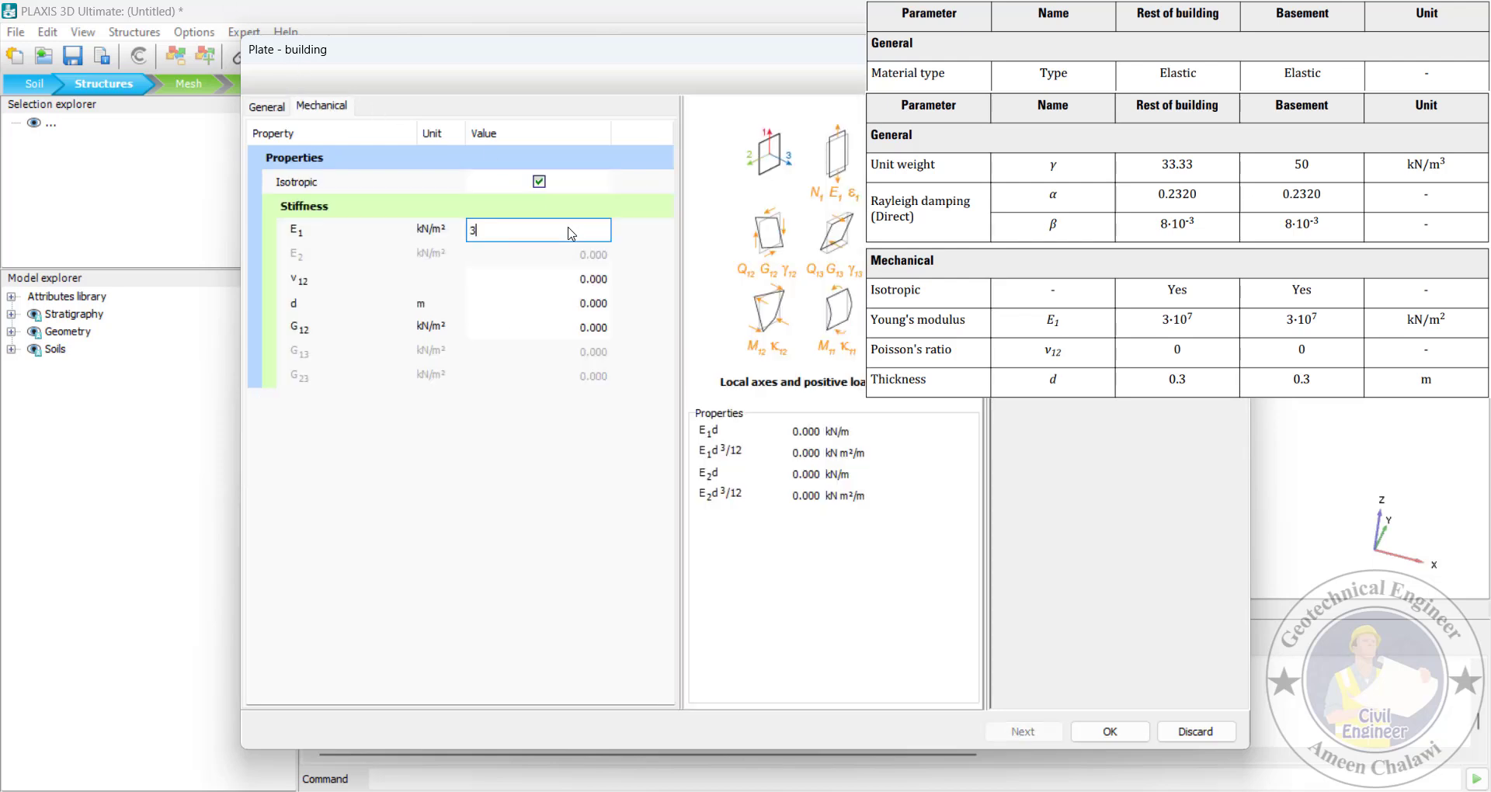
type("e7")
key("Tab")
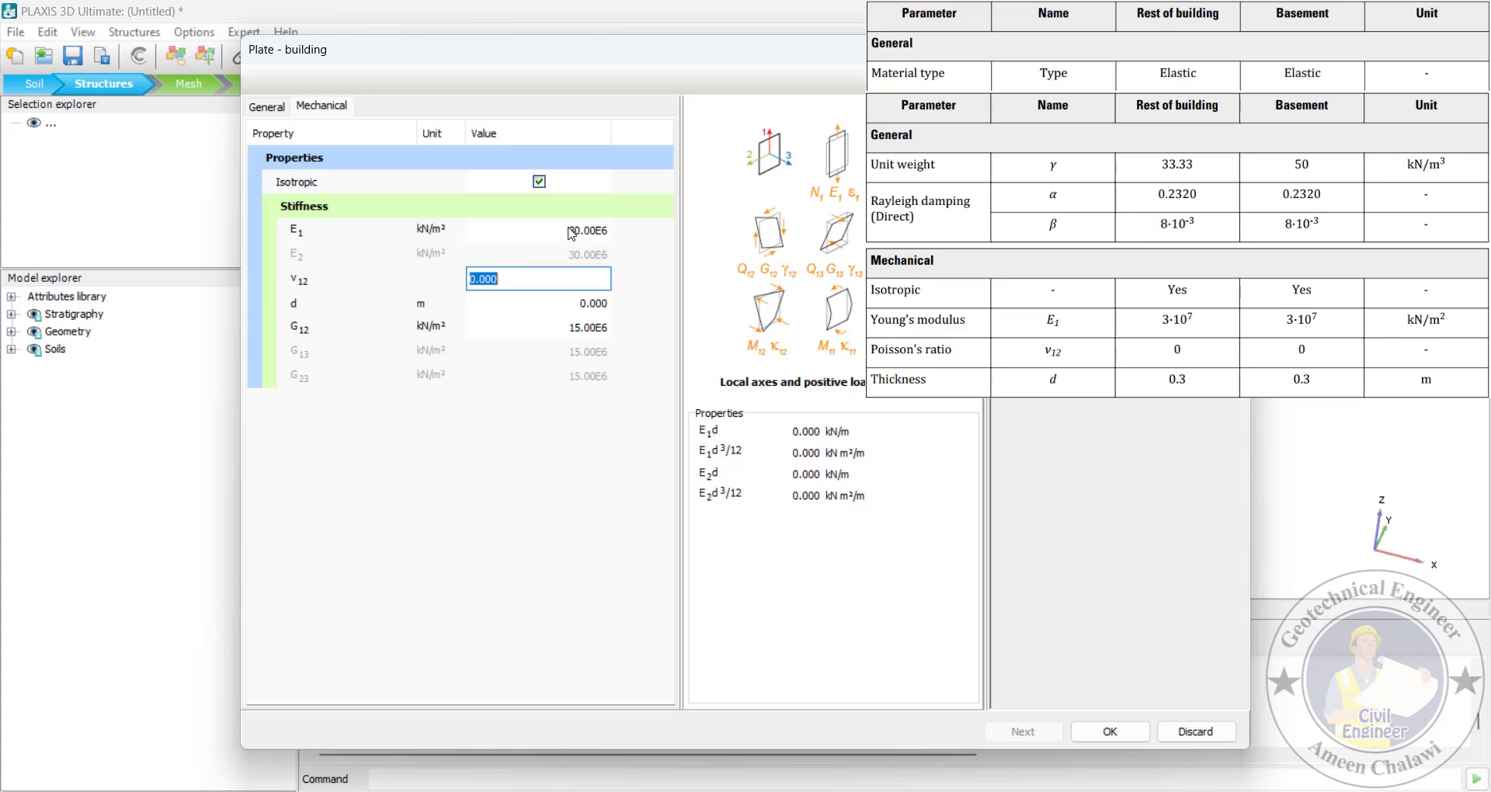
key("Tab")
type("0.3")
key("Tab")
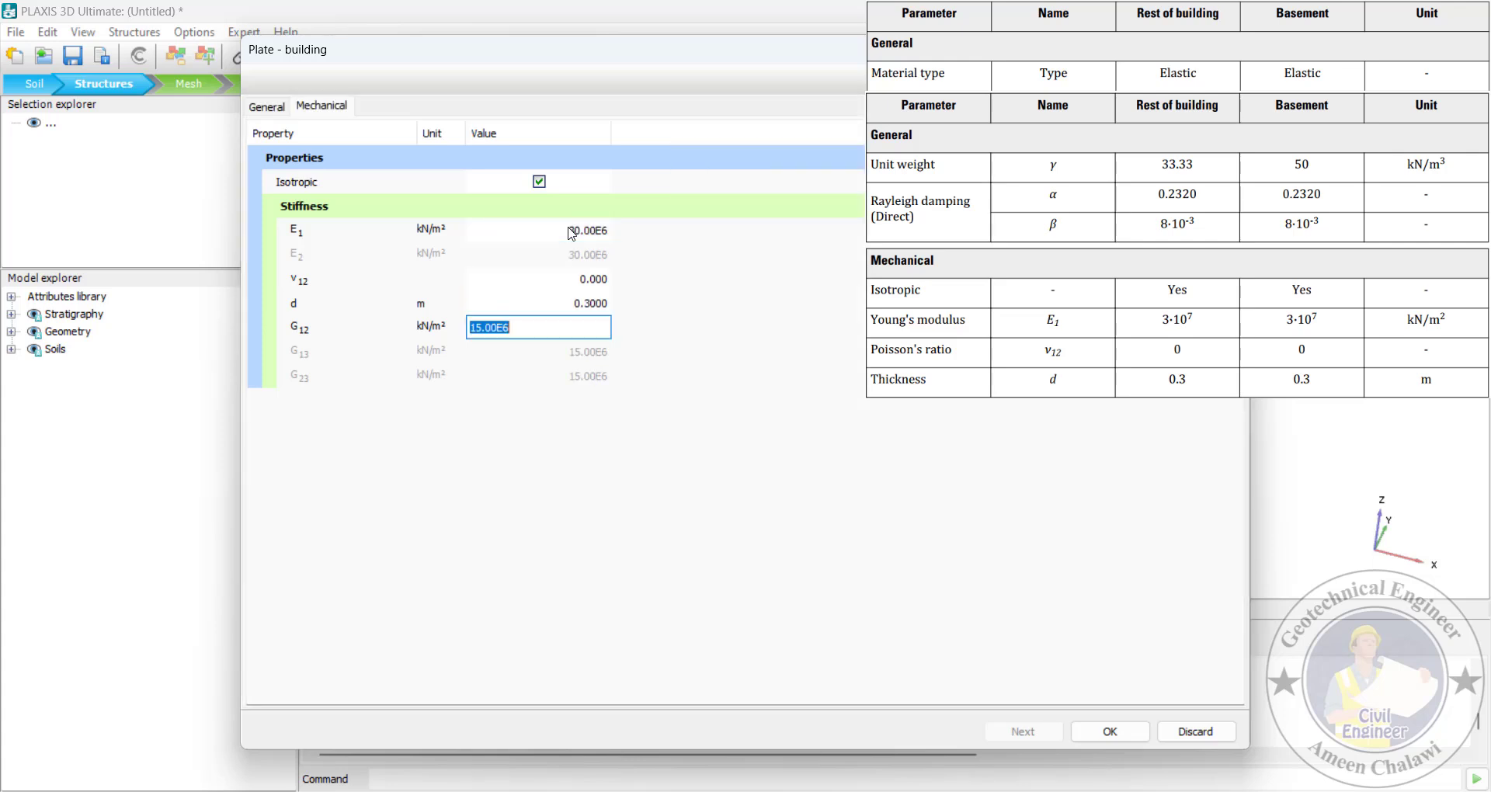
Save the building plate material and create a new plate material named "Basement" with a unit weight of 50 kN/m³
left_click(1111, 731)
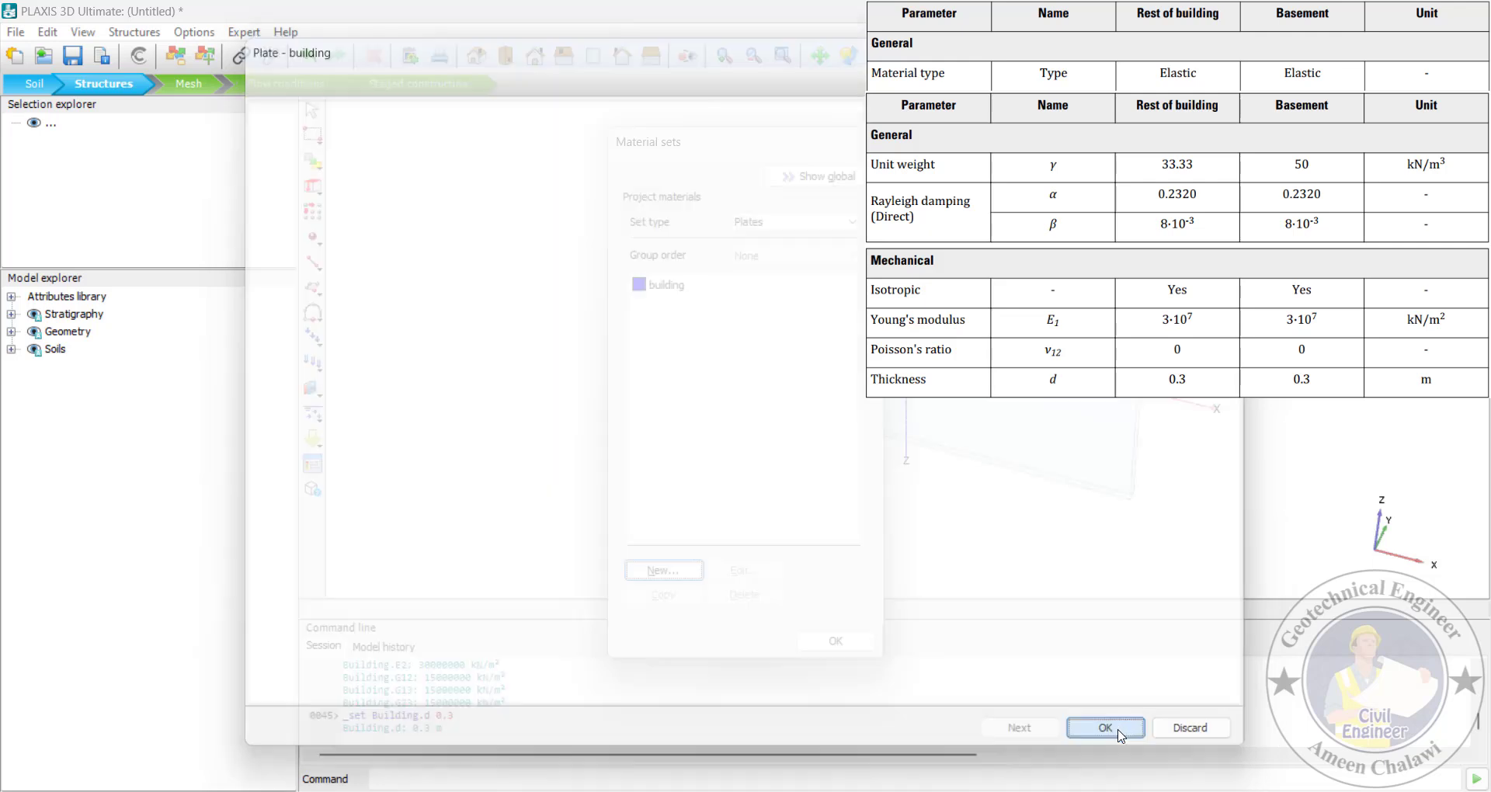
left_click(658, 572)
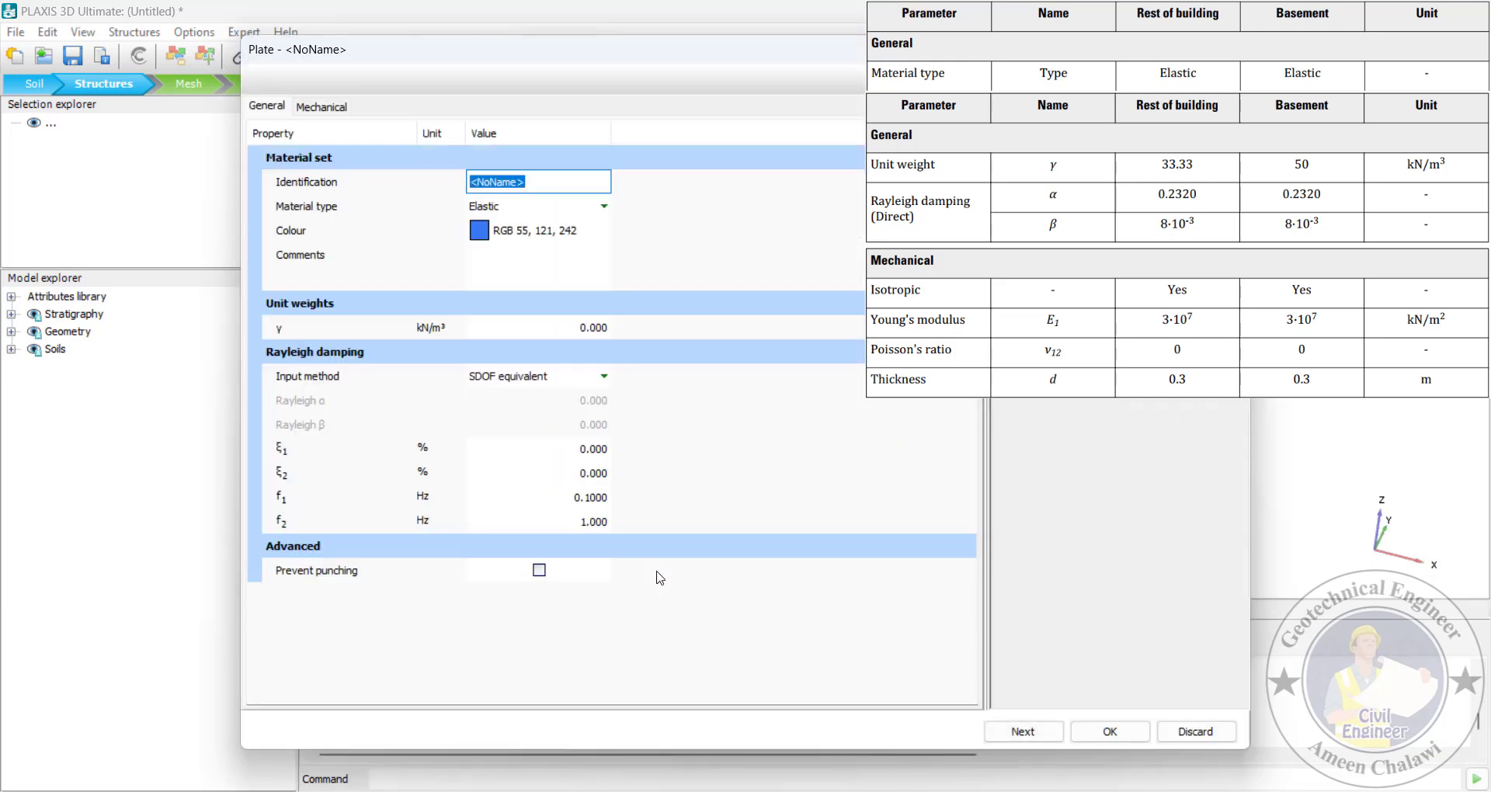
type("Basement")
left_click(582, 328)
type("50")
key("Tab")
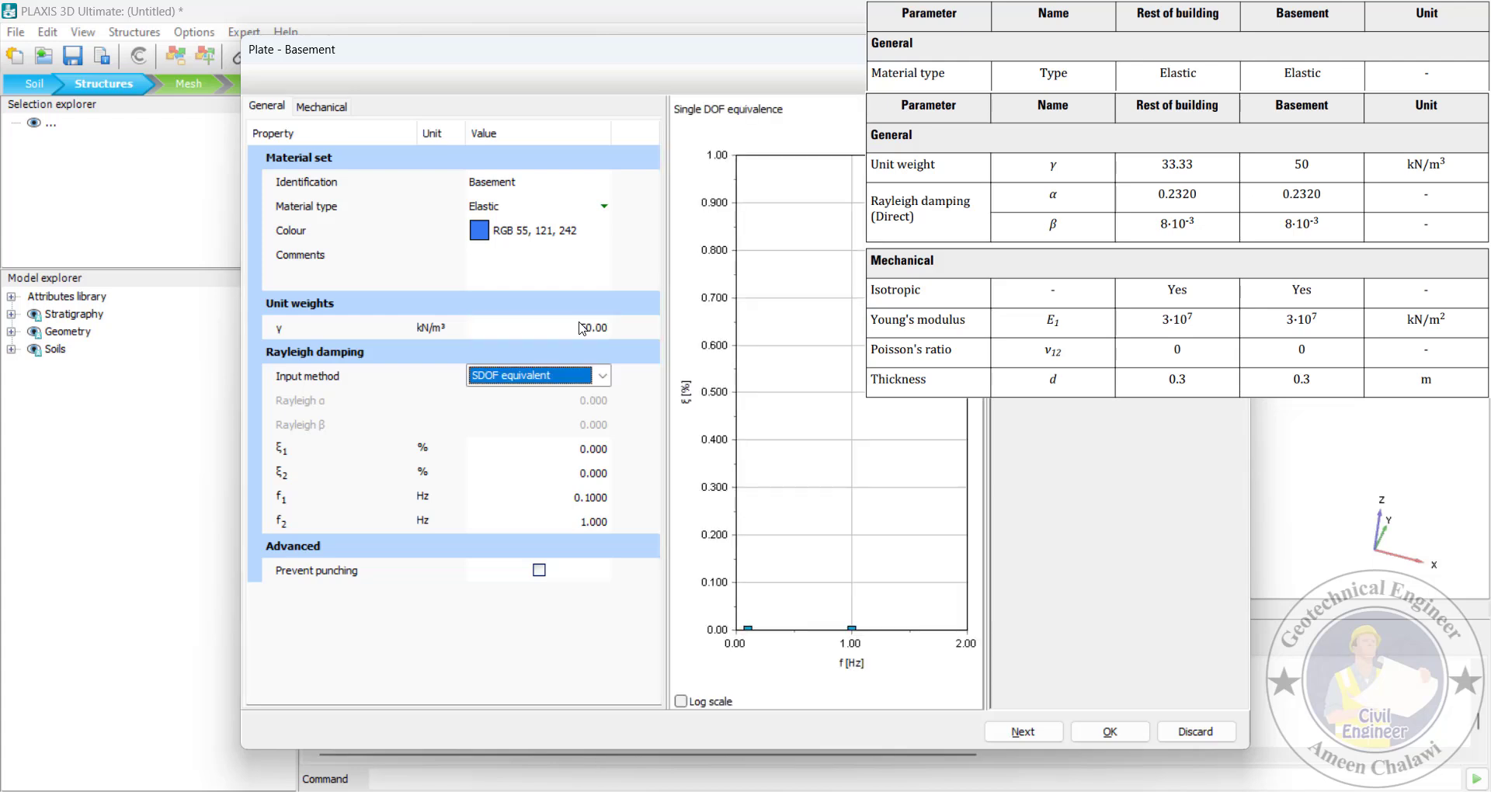
Define the Basement plate's Rayleigh damping by the Direct method with α 0.232 and β 8e-3
left_click(586, 379)
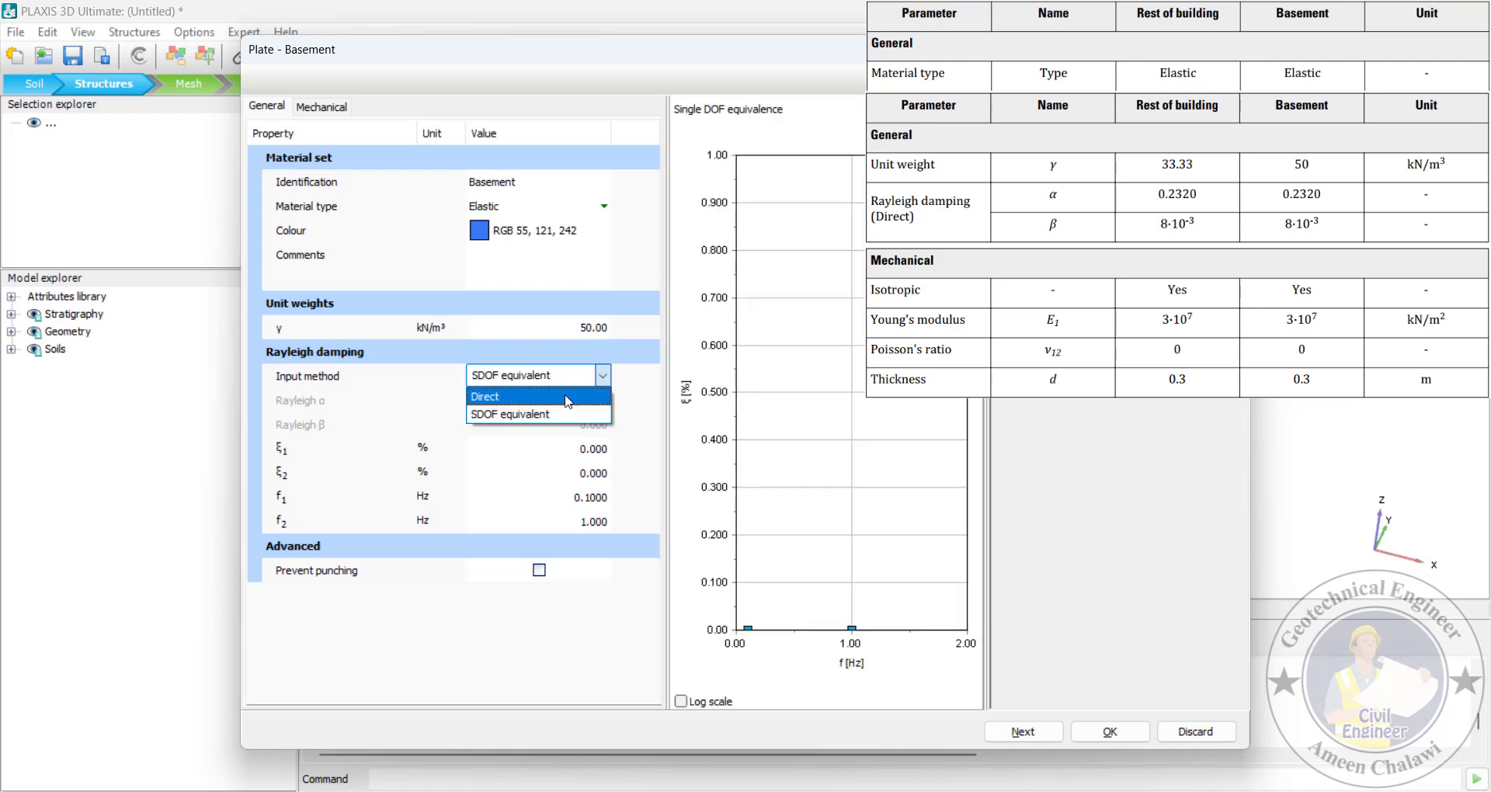
left_click(568, 402)
left_click(574, 402)
type(".23")
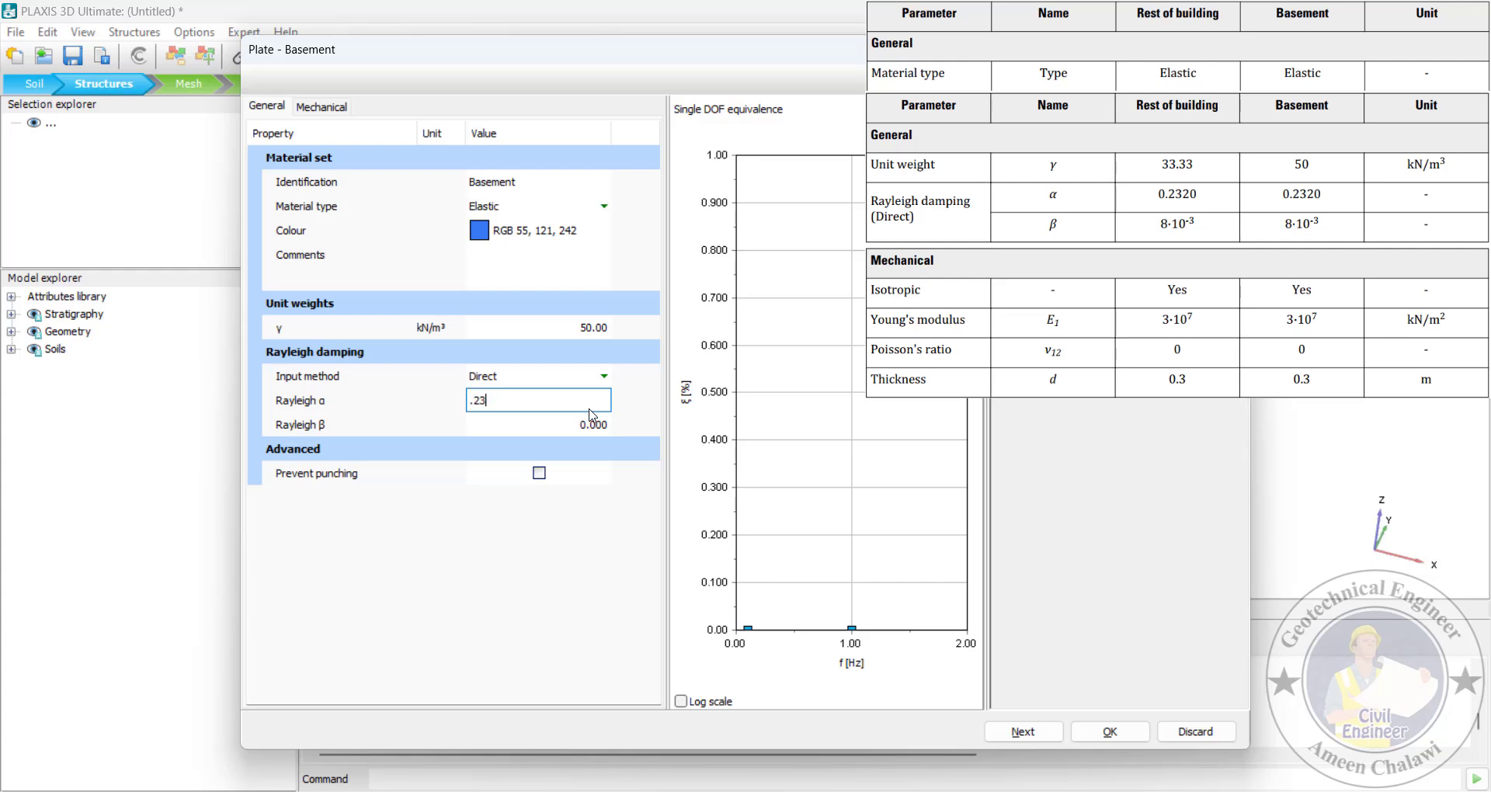
type("2")
key("Tab")
type("8")
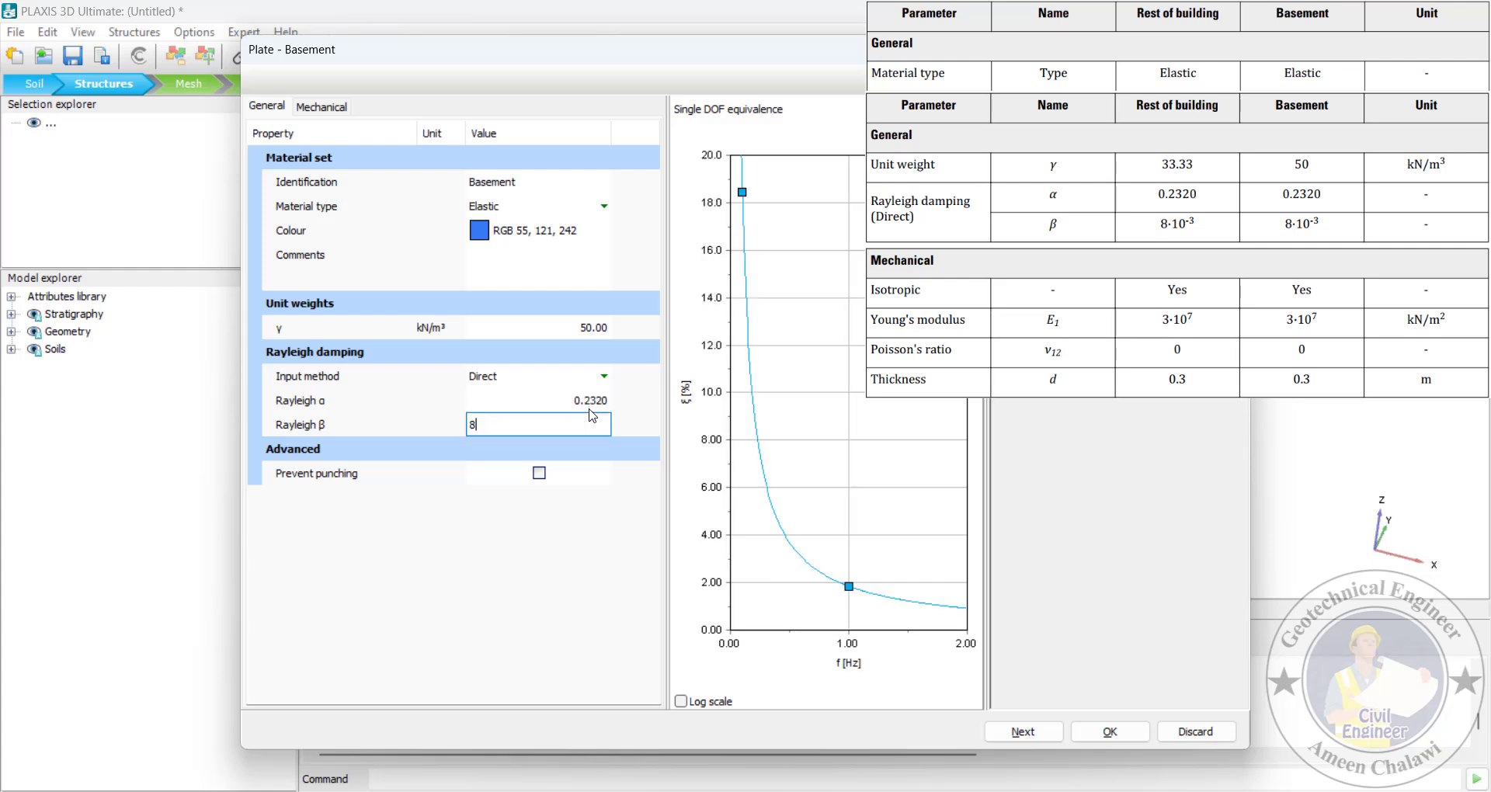
type("e-3")
key("Return")
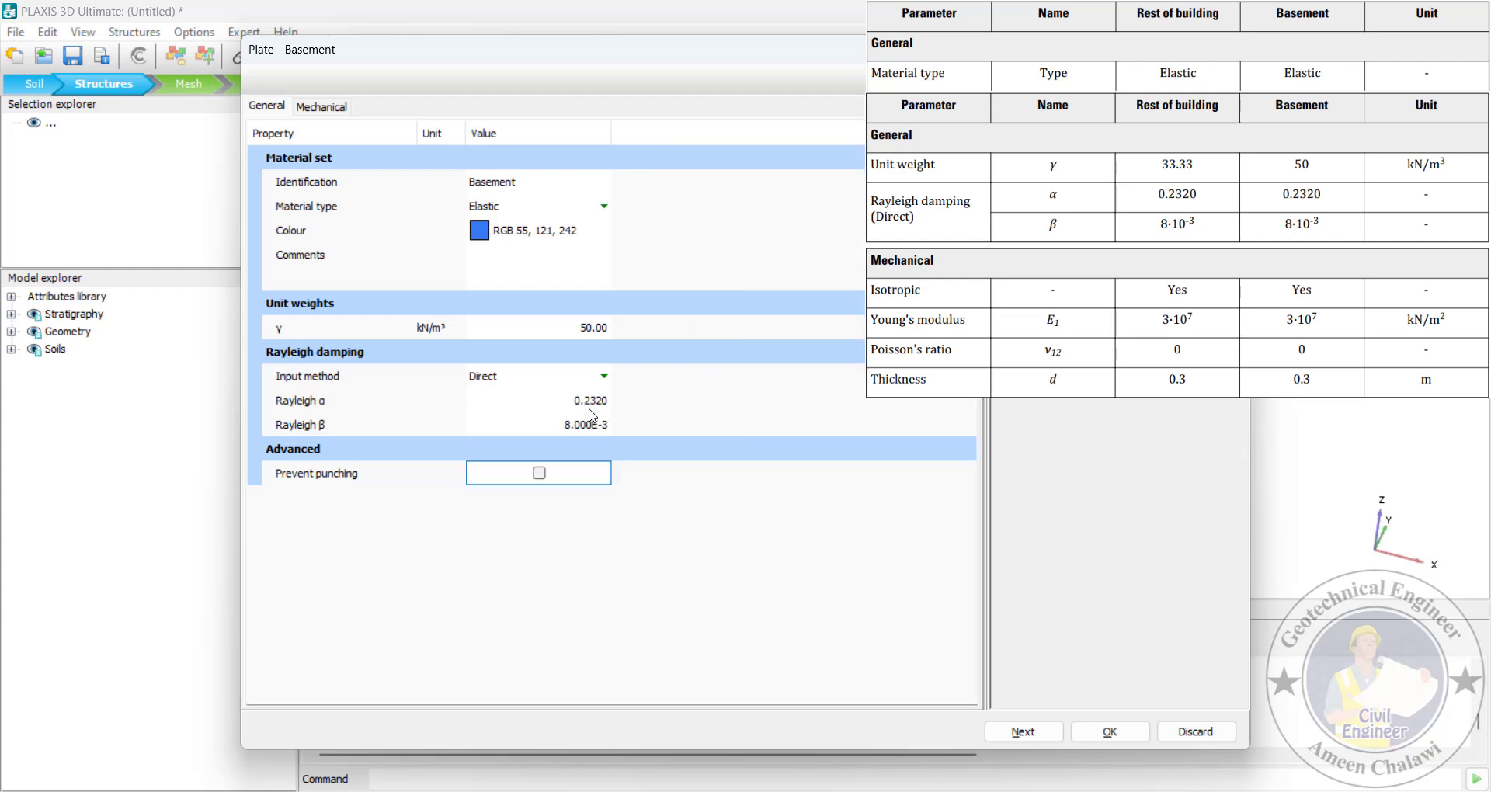
Set the Basement plate's Young's modulus E1 to 3e7 kN/m² and thickness to 0.3 m, then close the material sets
left_click(326, 106)
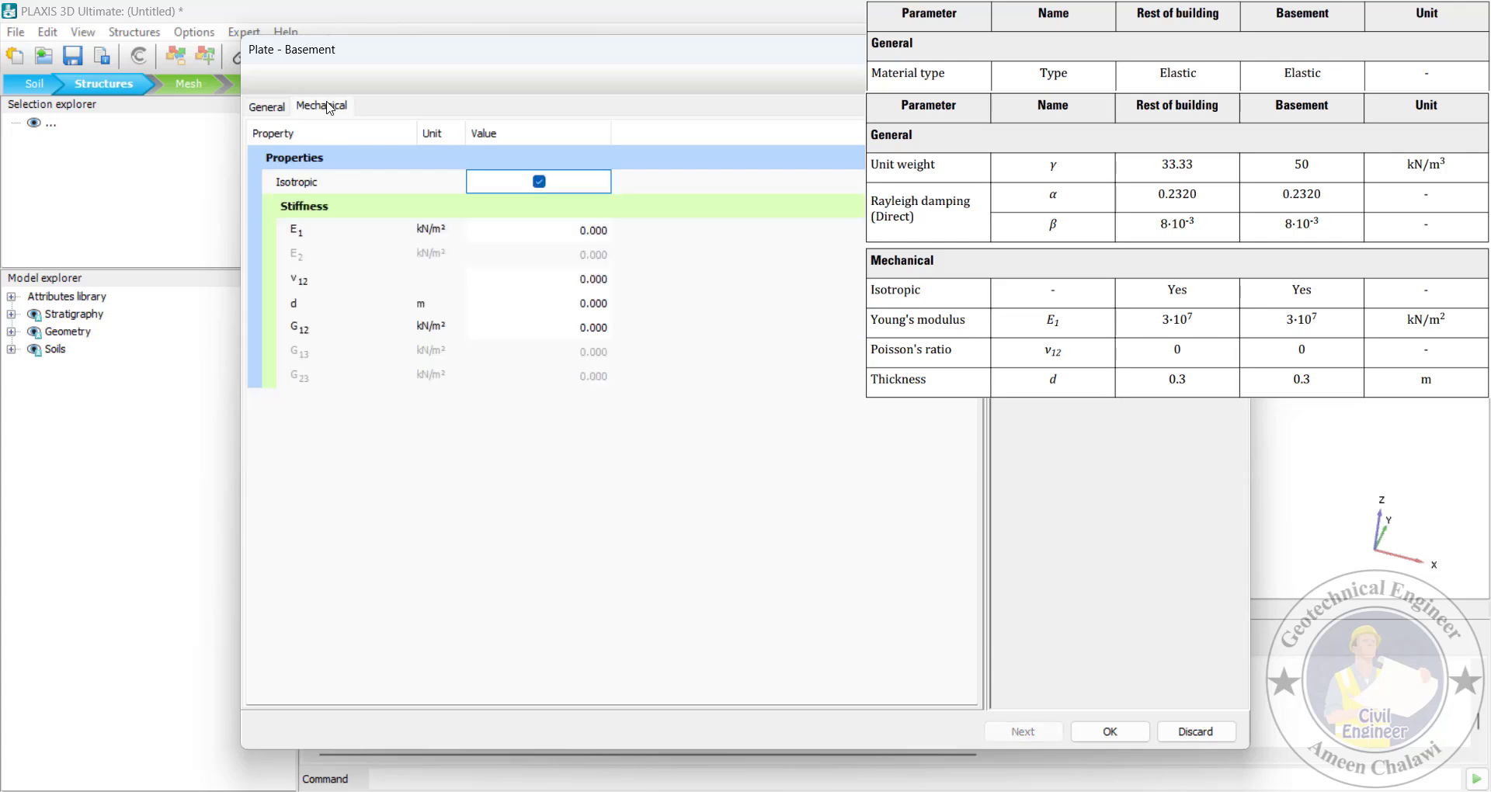
key("Tab")
type("3")
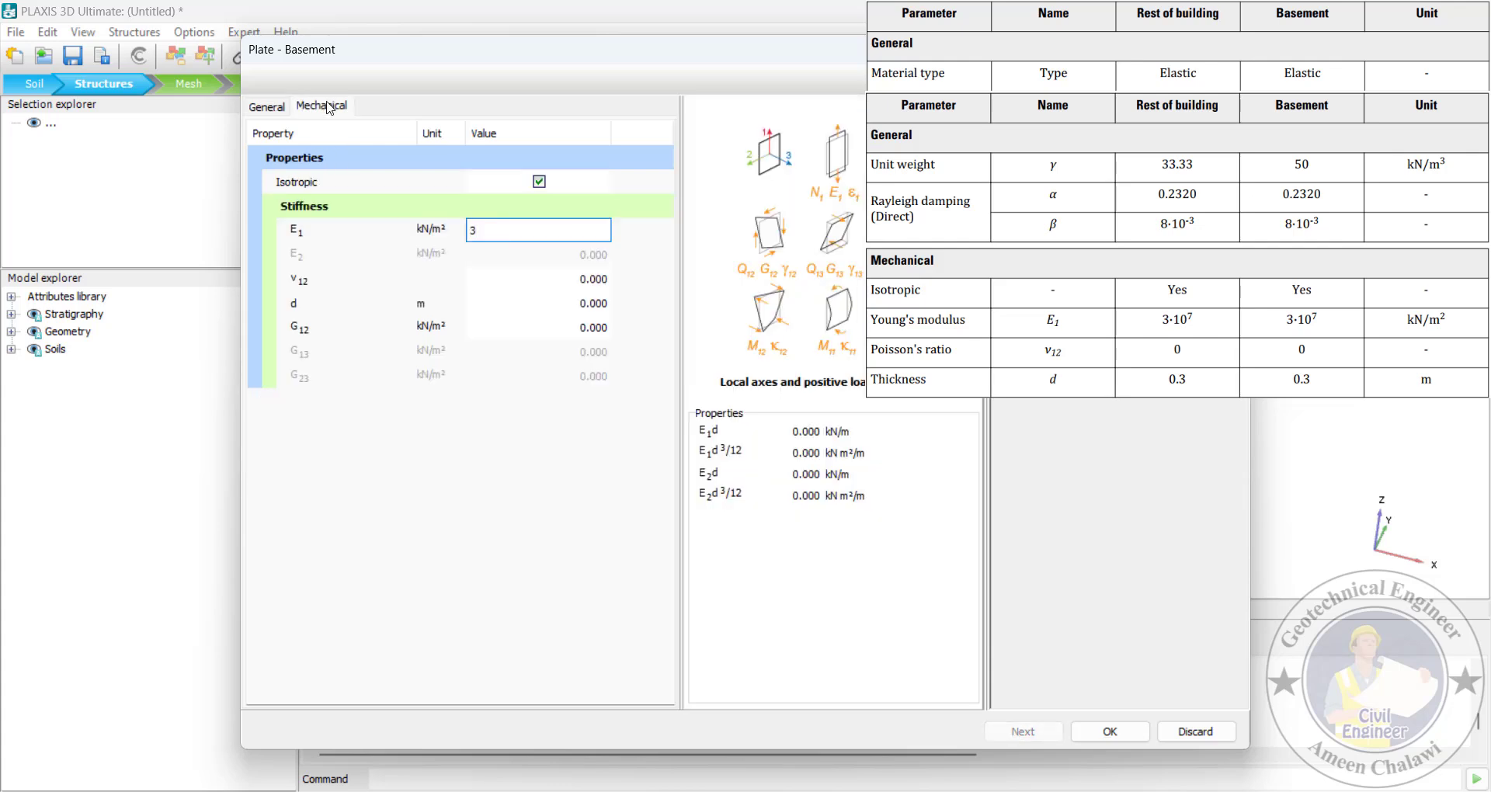
type("e7")
key("Tab")
key("Tab")
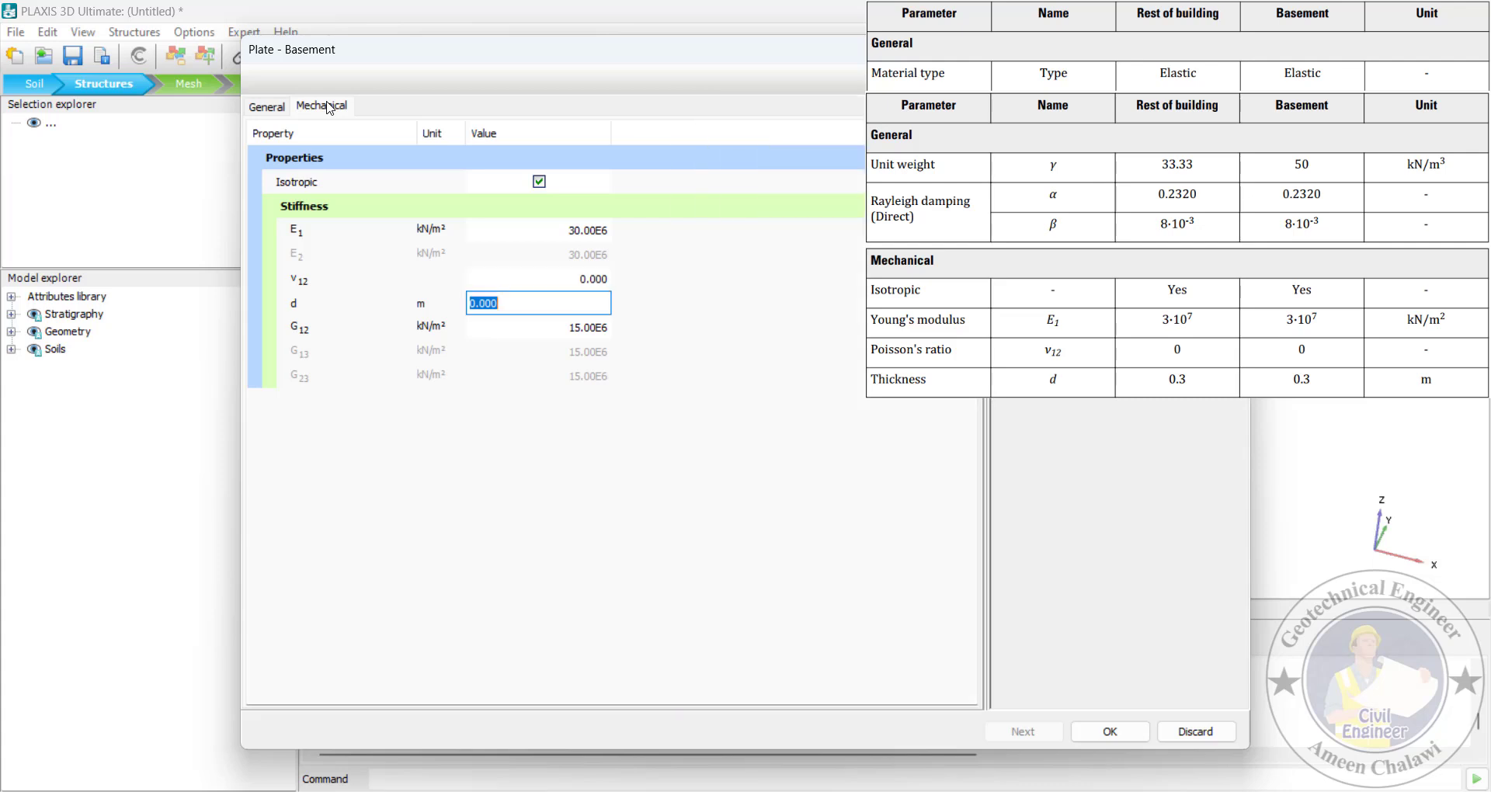
type(".3")
key("Tab")
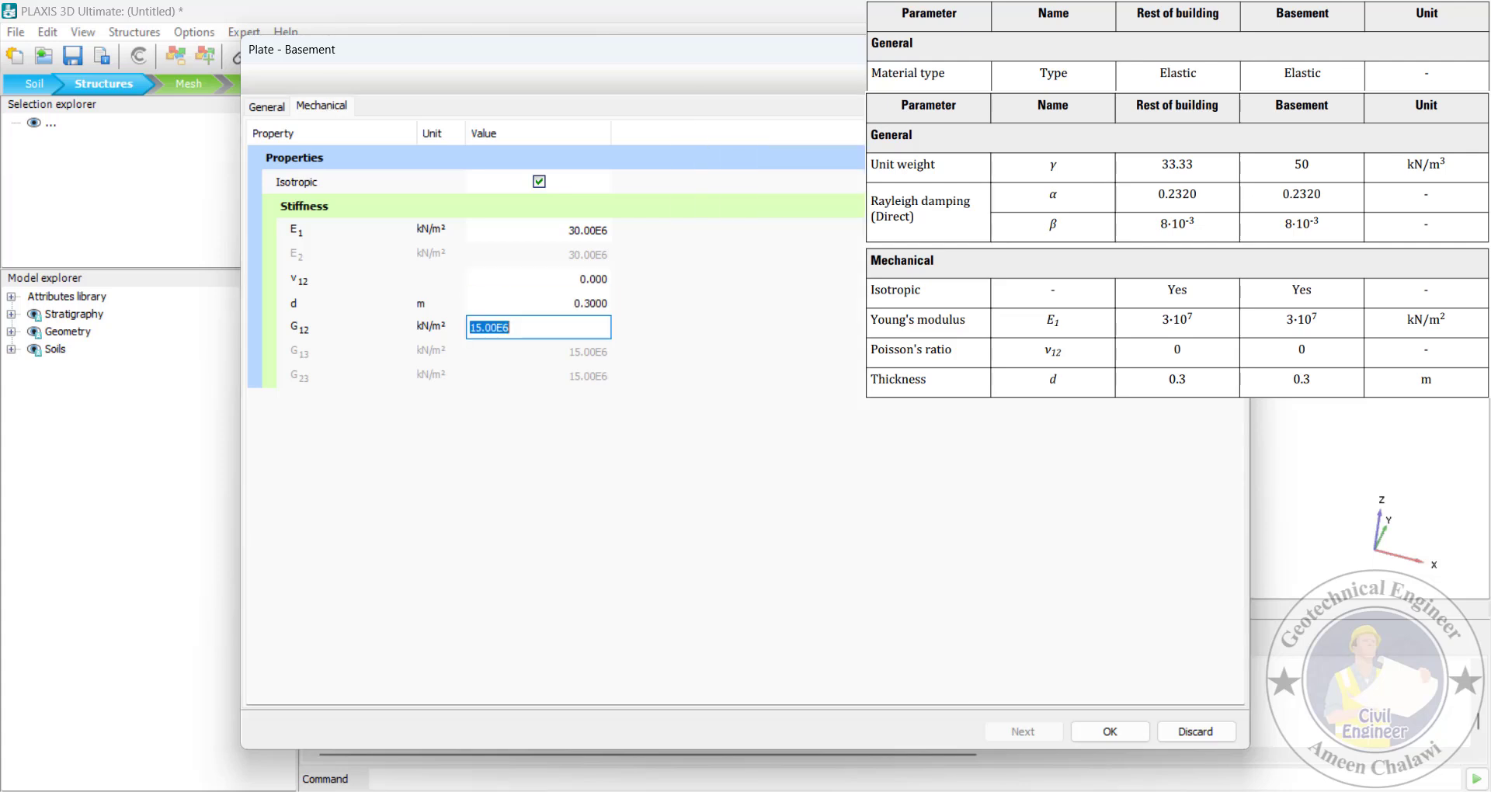
left_click(1122, 731)
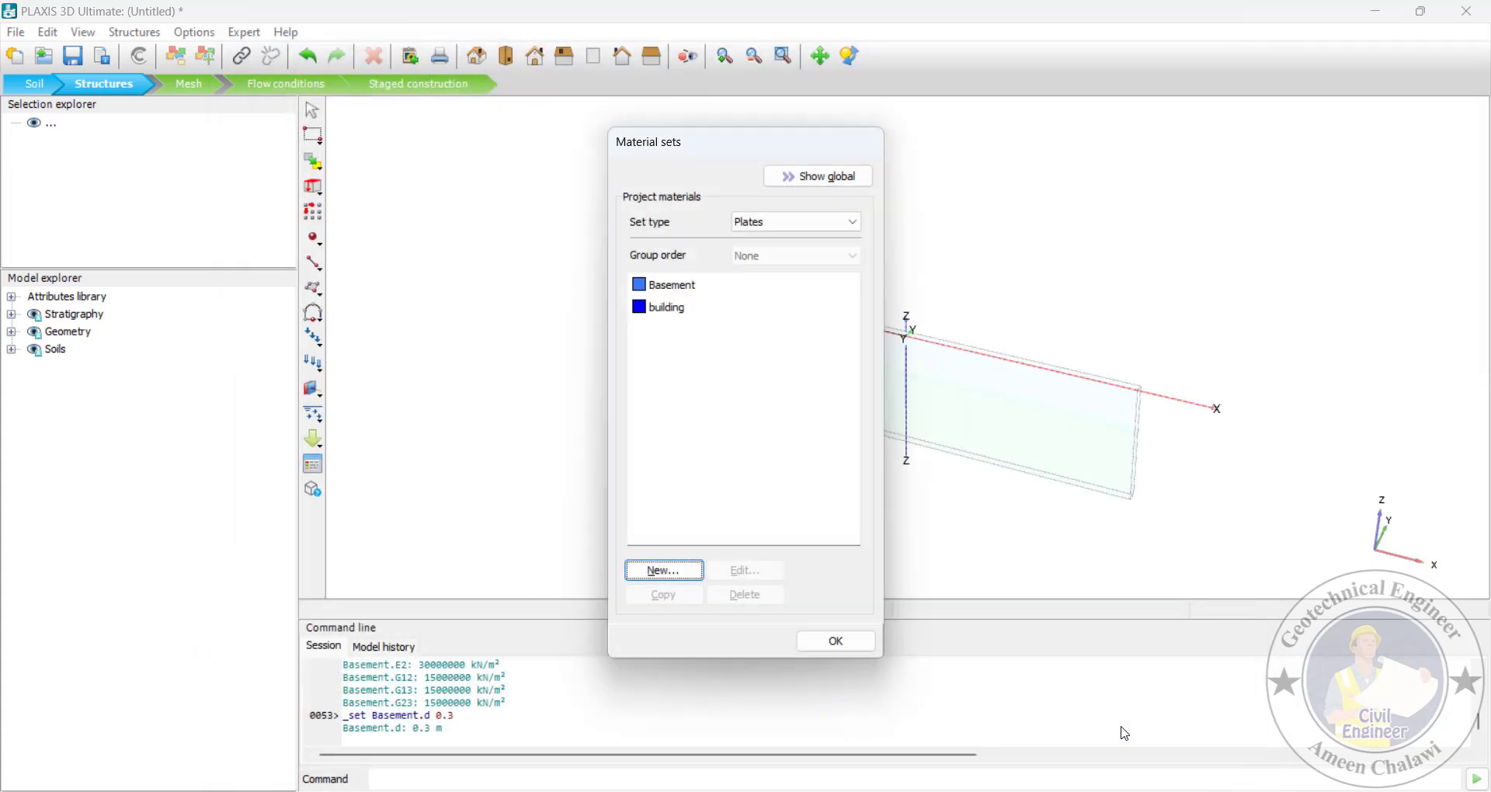
left_click(848, 643)
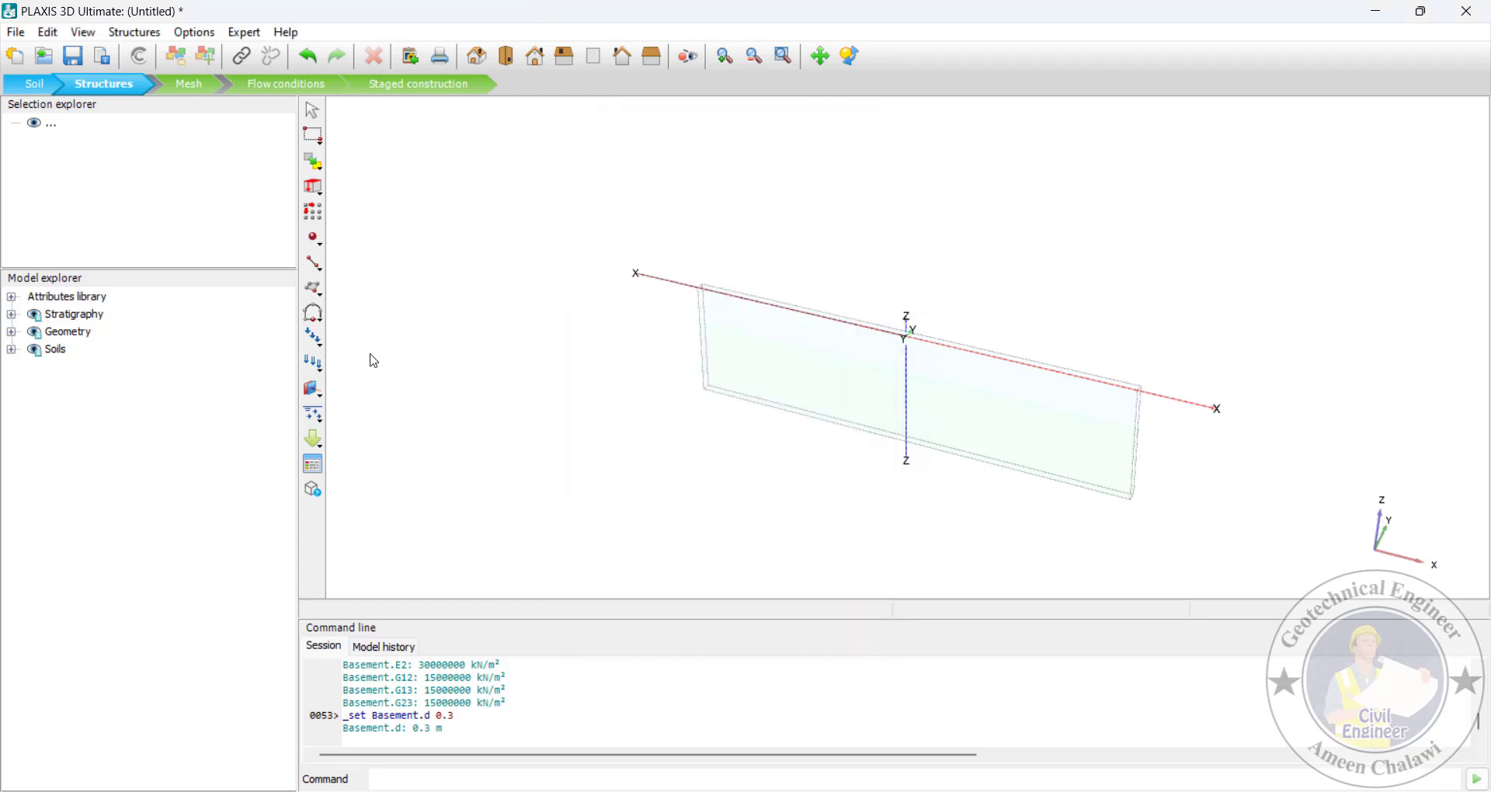
Create a horizontal surface through (-5 0 -2), (5 0 -2), (5 3 -2) and (-5 3 -2), copying the coordinates from the text document
left_click(322, 299)
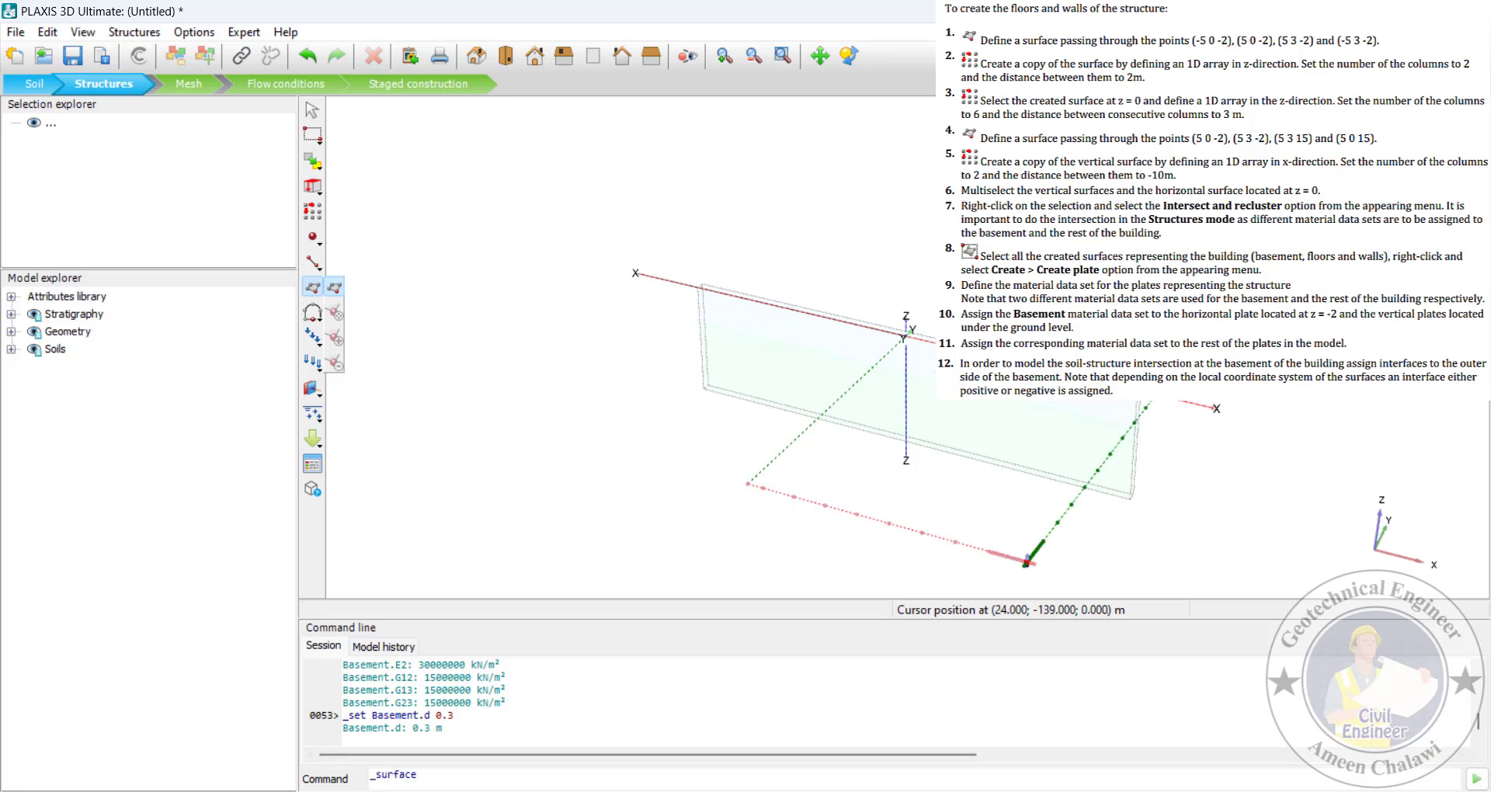
key("alt+Tab")
key("ctrl+a")
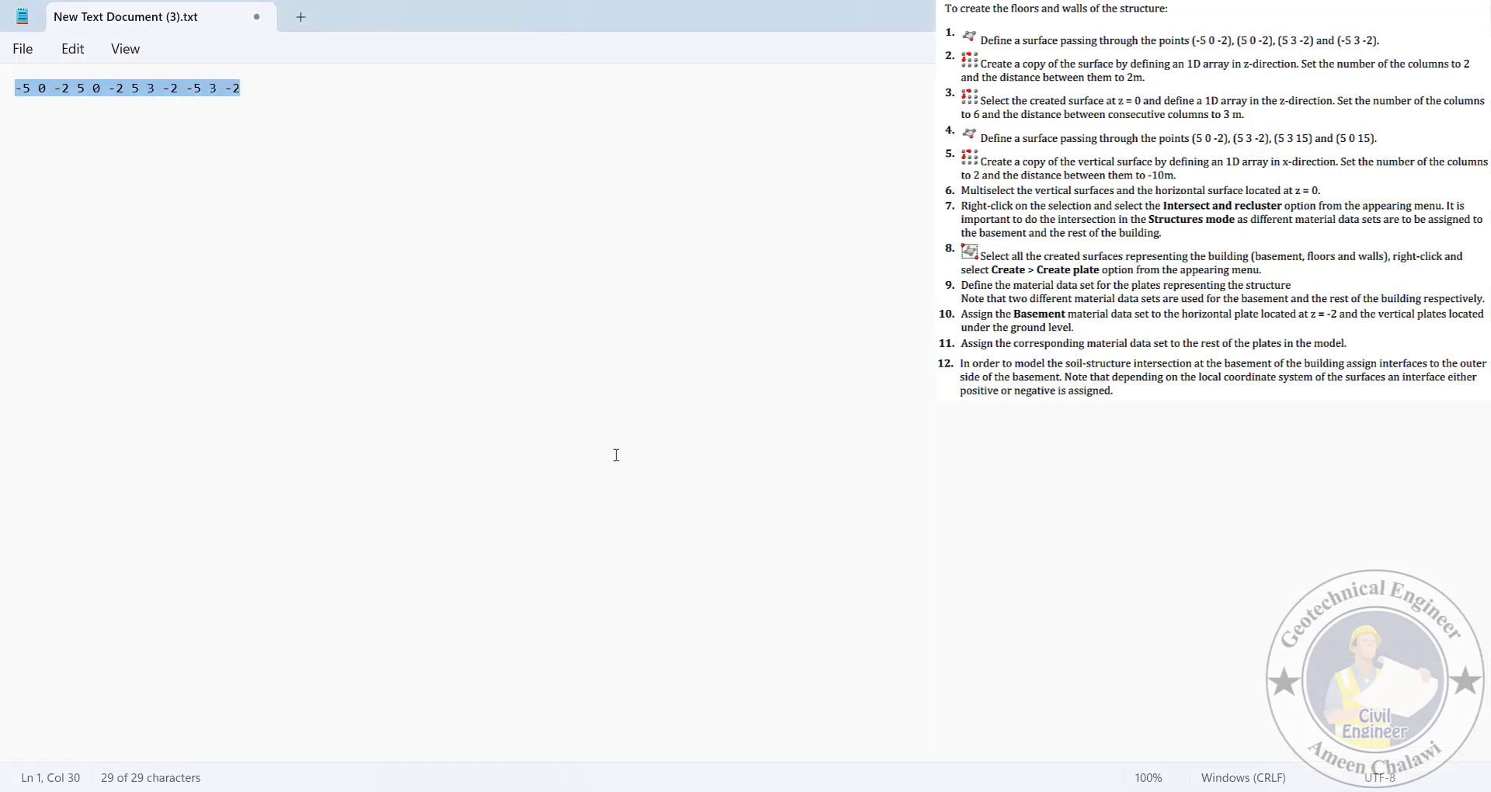
right_click(186, 95)
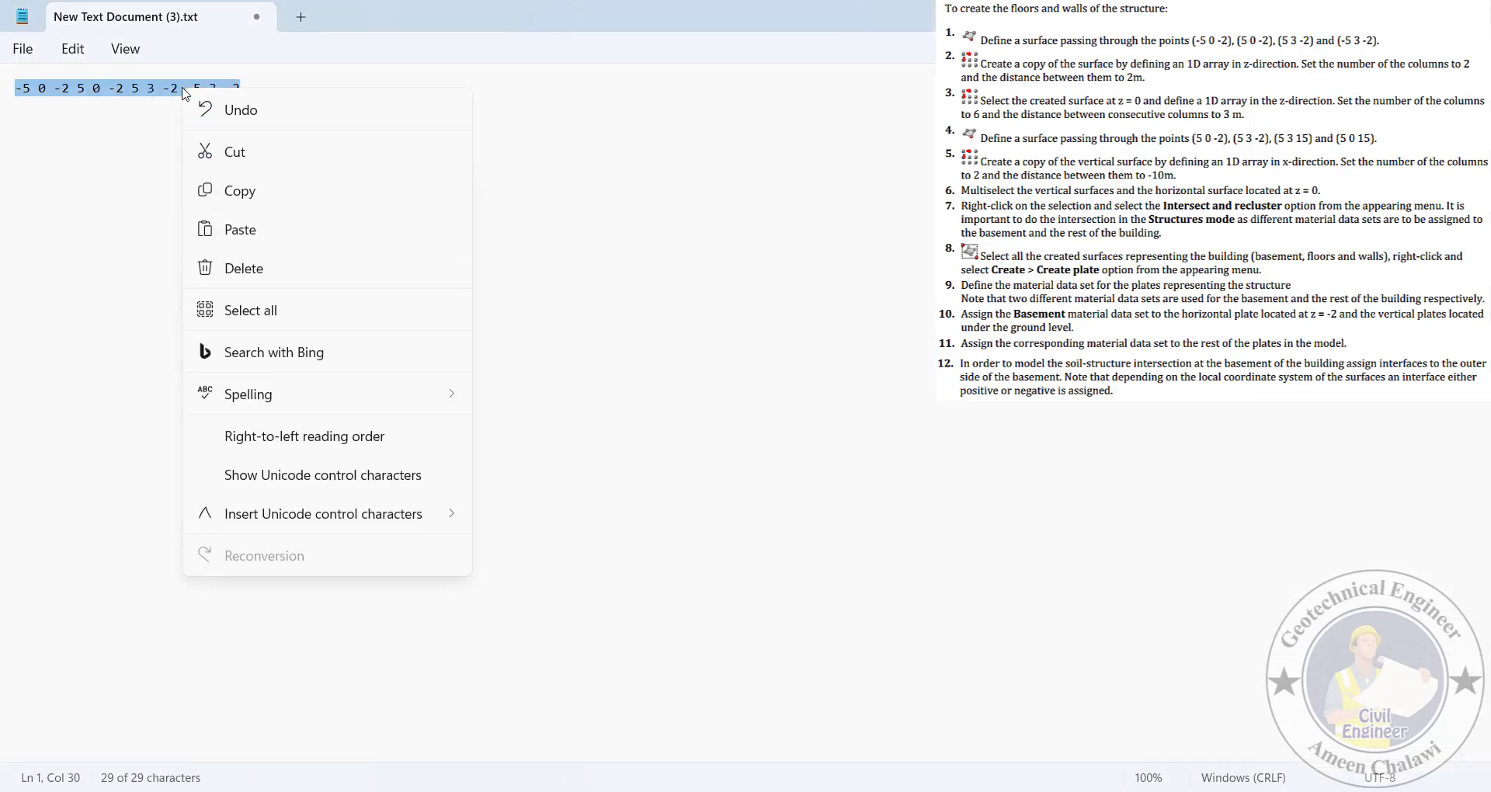
left_click(224, 195)
key("alt+Tab")
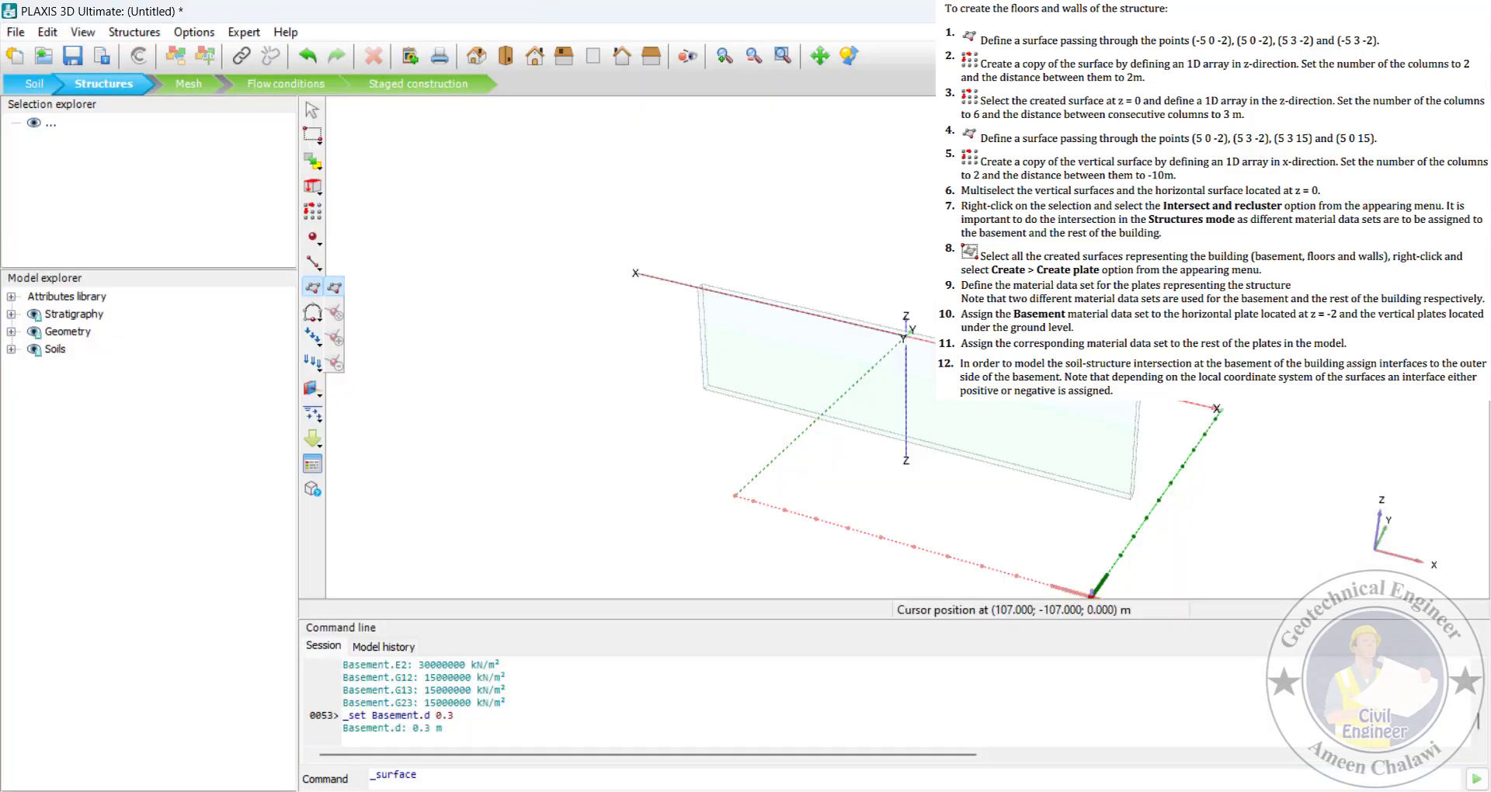
left_click(543, 777)
key("ctrl+v")
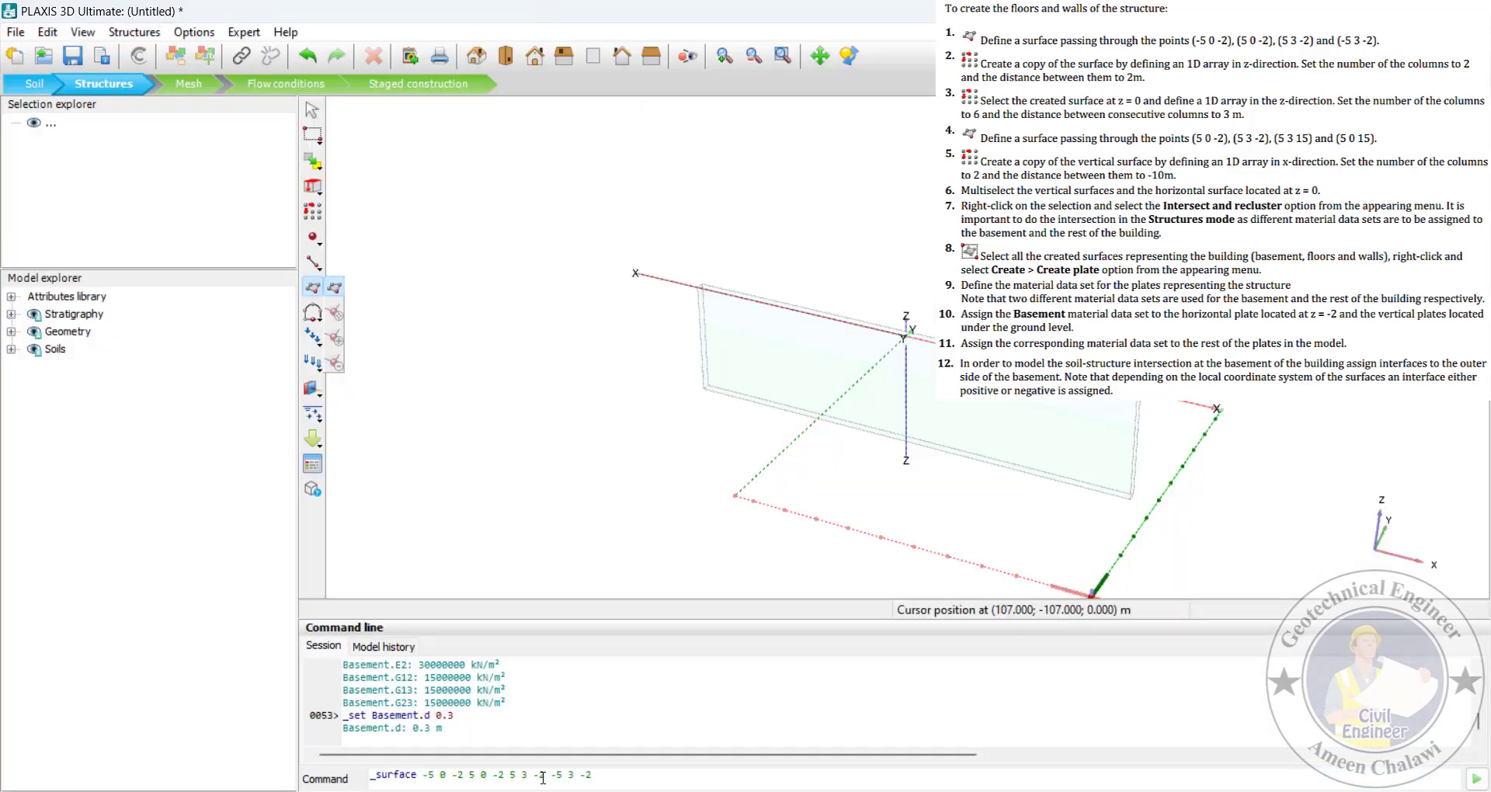
key("Return")
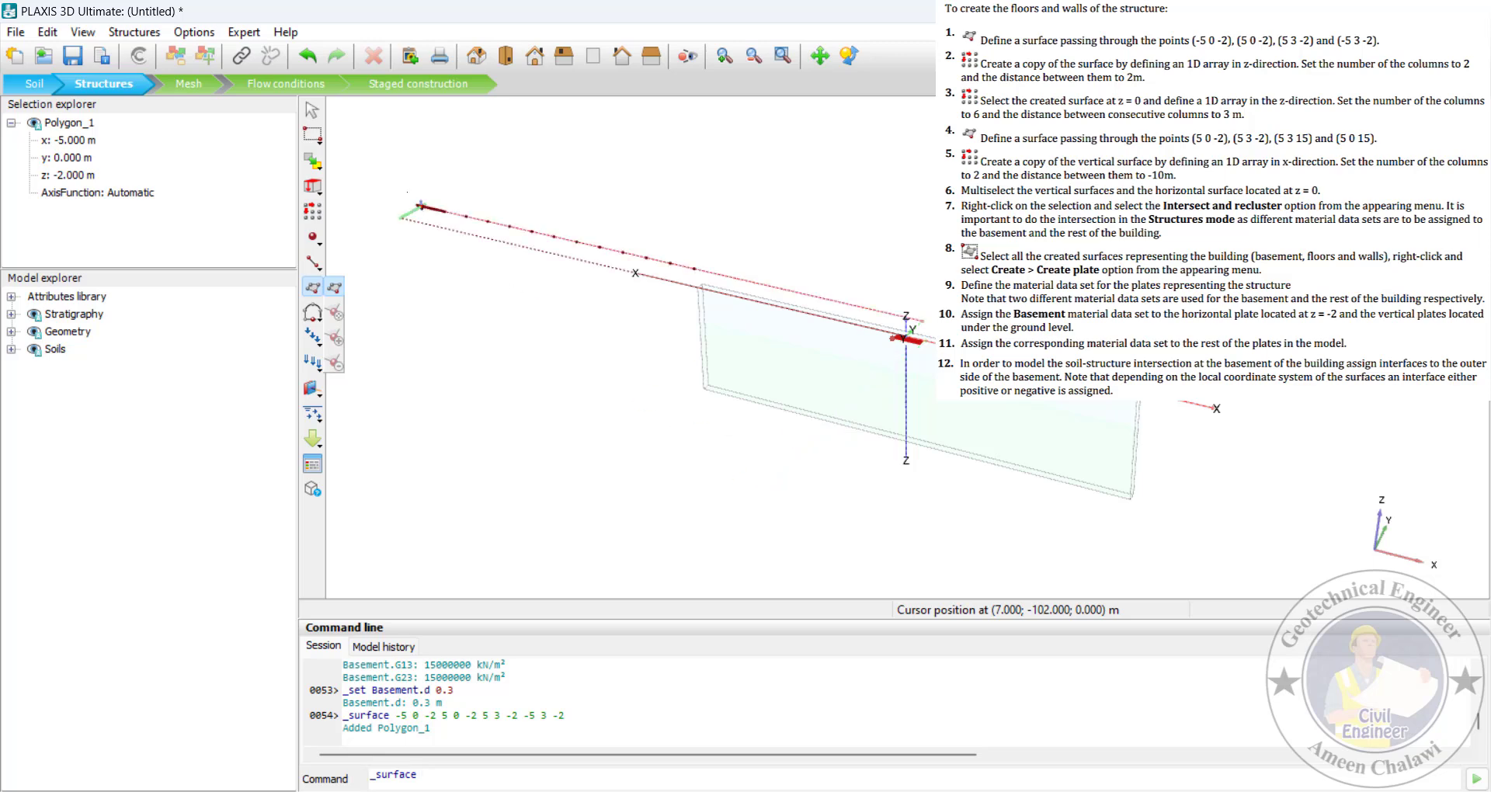
left_click(312, 110)
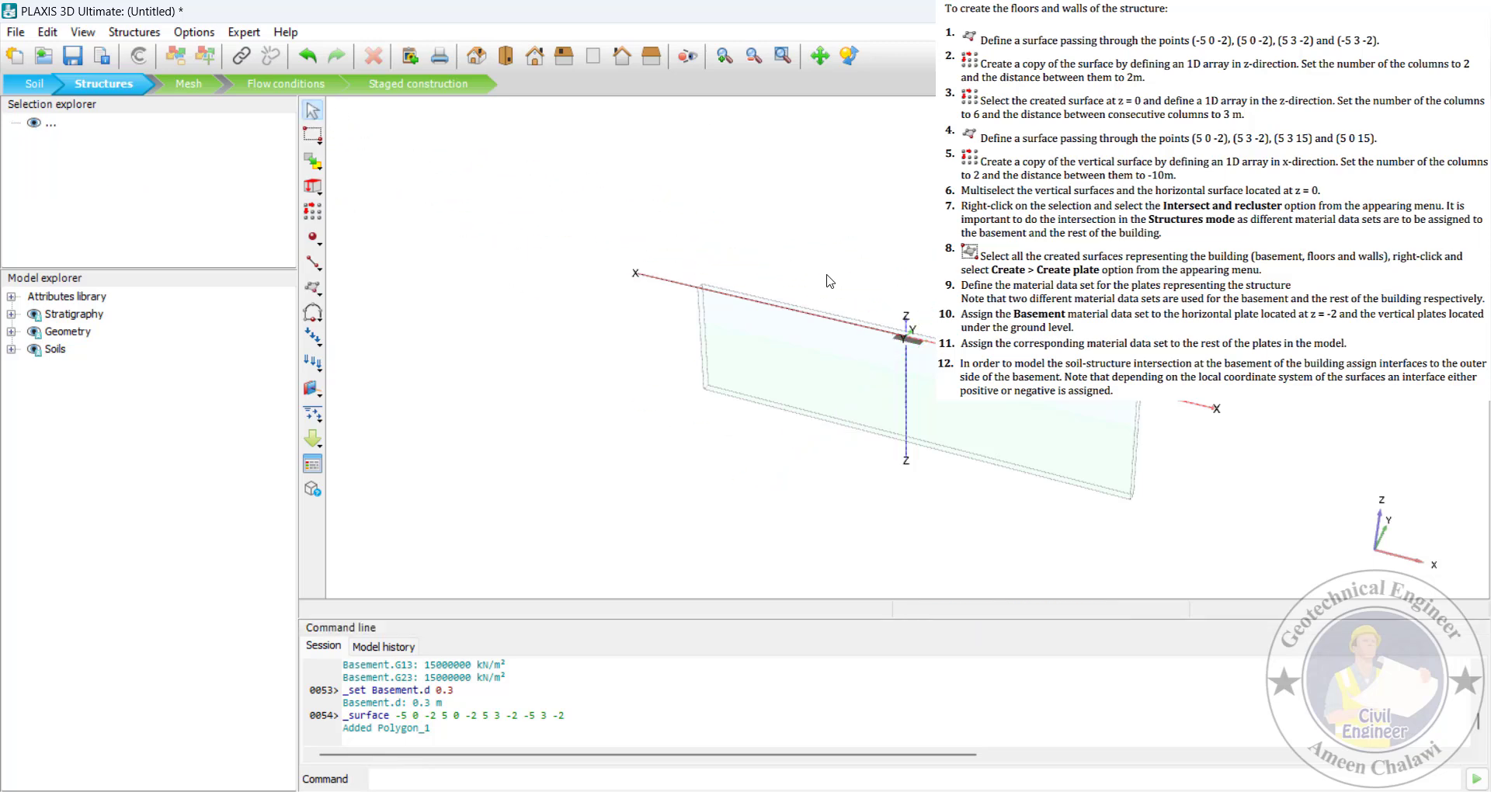
Copy the surface at z = -2 with a 1D array in z direction, 2 columns spaced 2 m apart
scroll(829, 281, "up", 3)
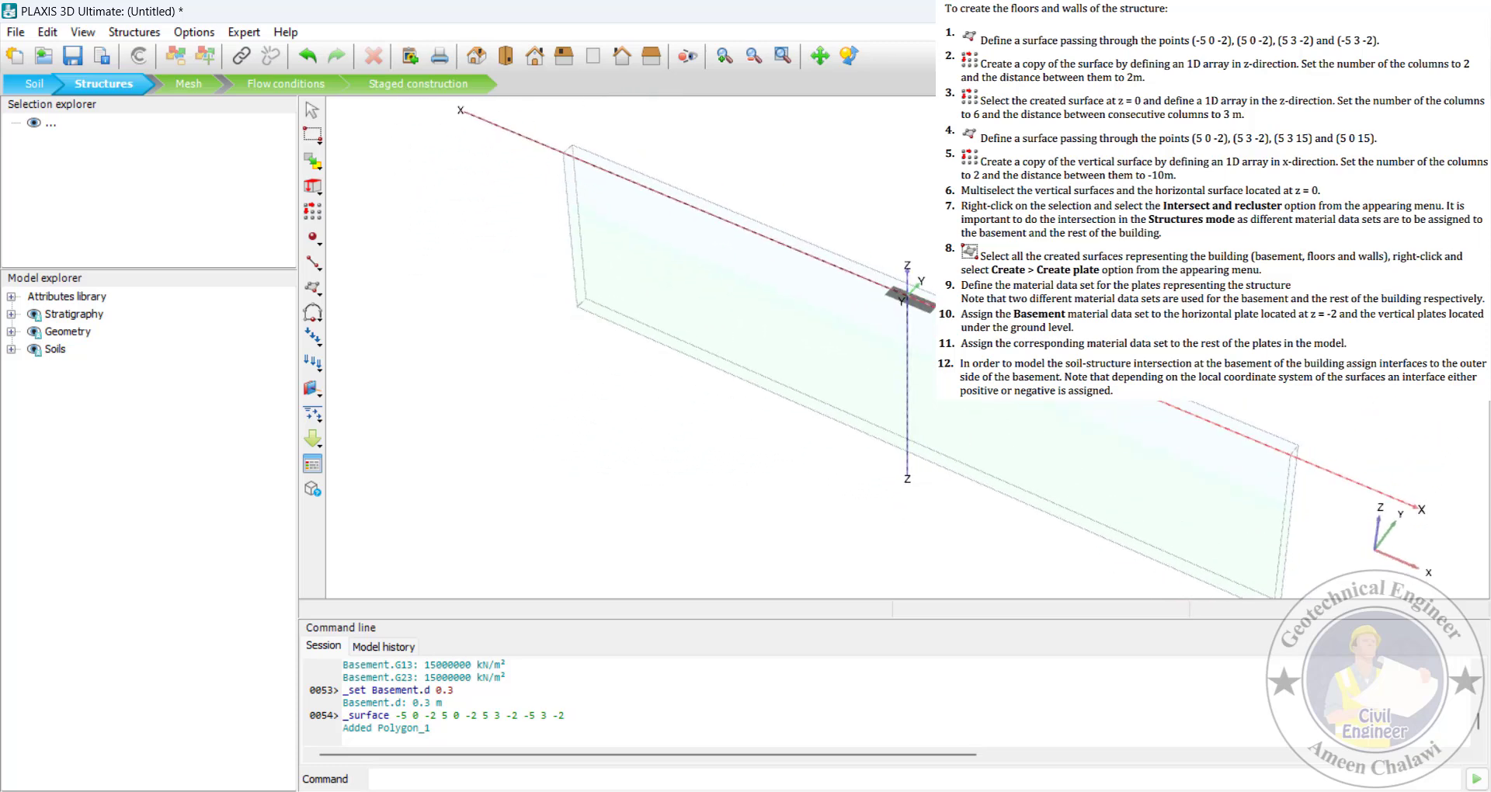
left_click(926, 295)
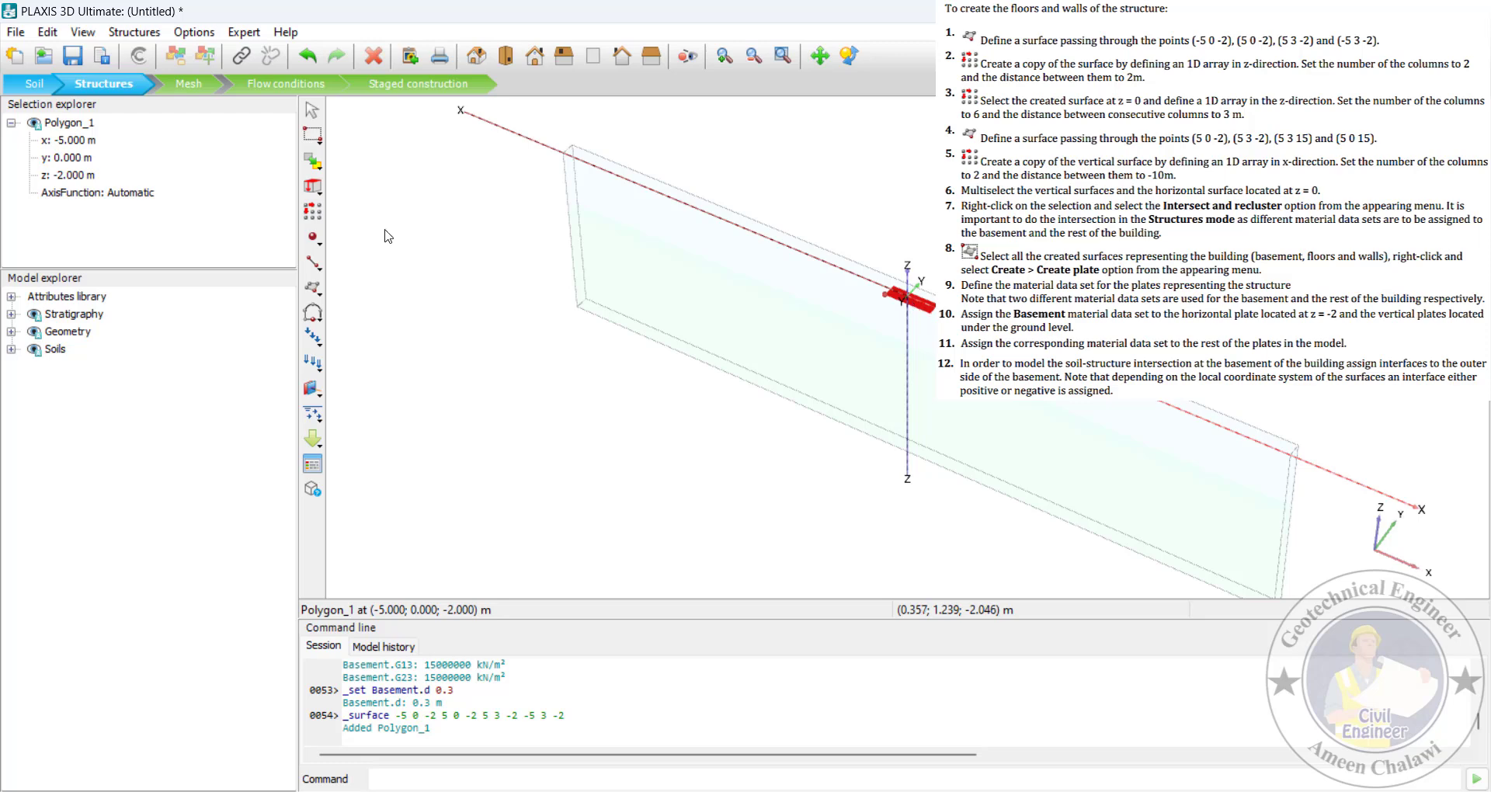
left_click(315, 216)
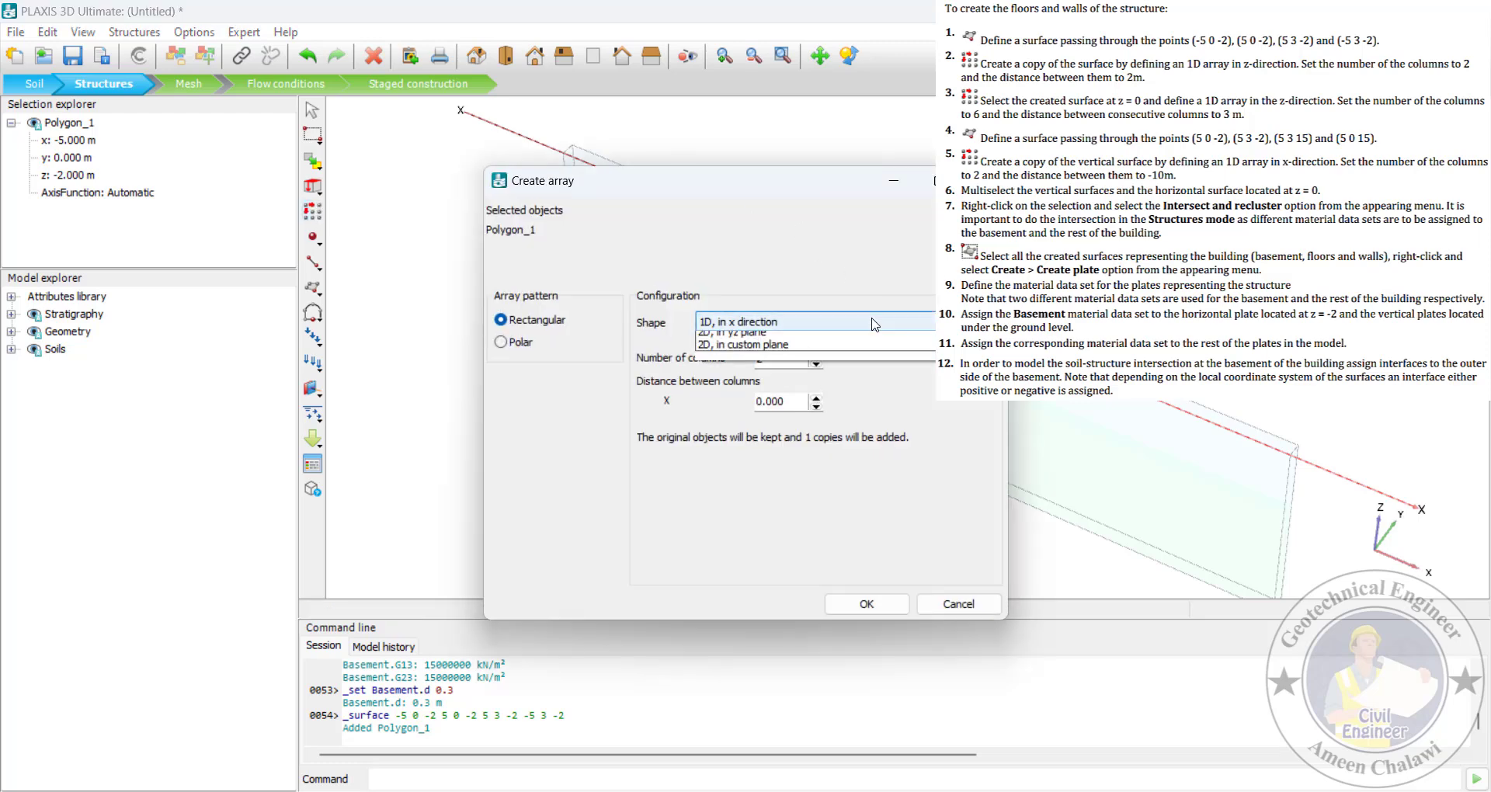
left_click(871, 320)
left_click(830, 363)
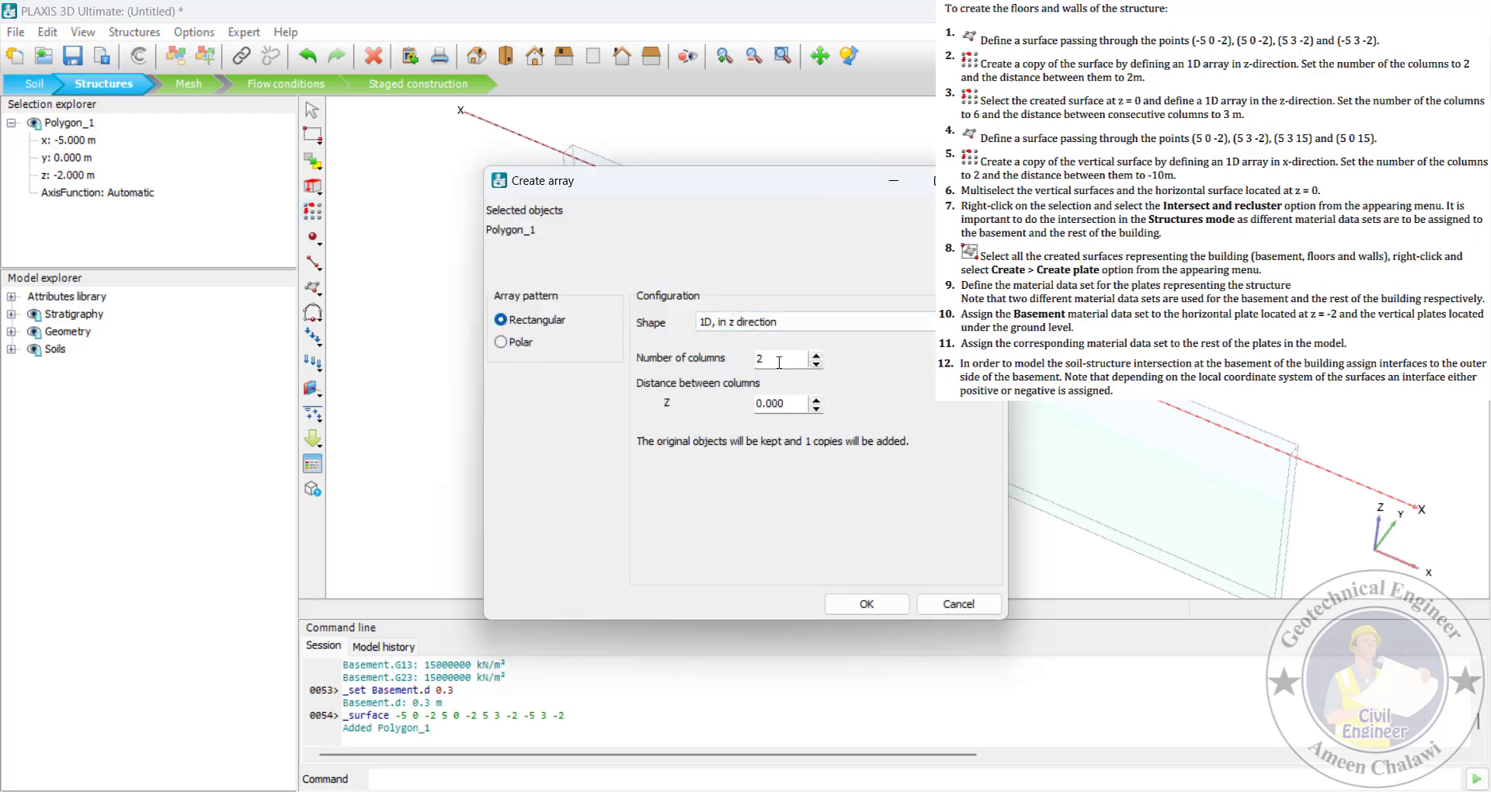
left_click_drag(801, 406, 692, 399)
type("2")
left_click_drag(783, 193, 496, 192)
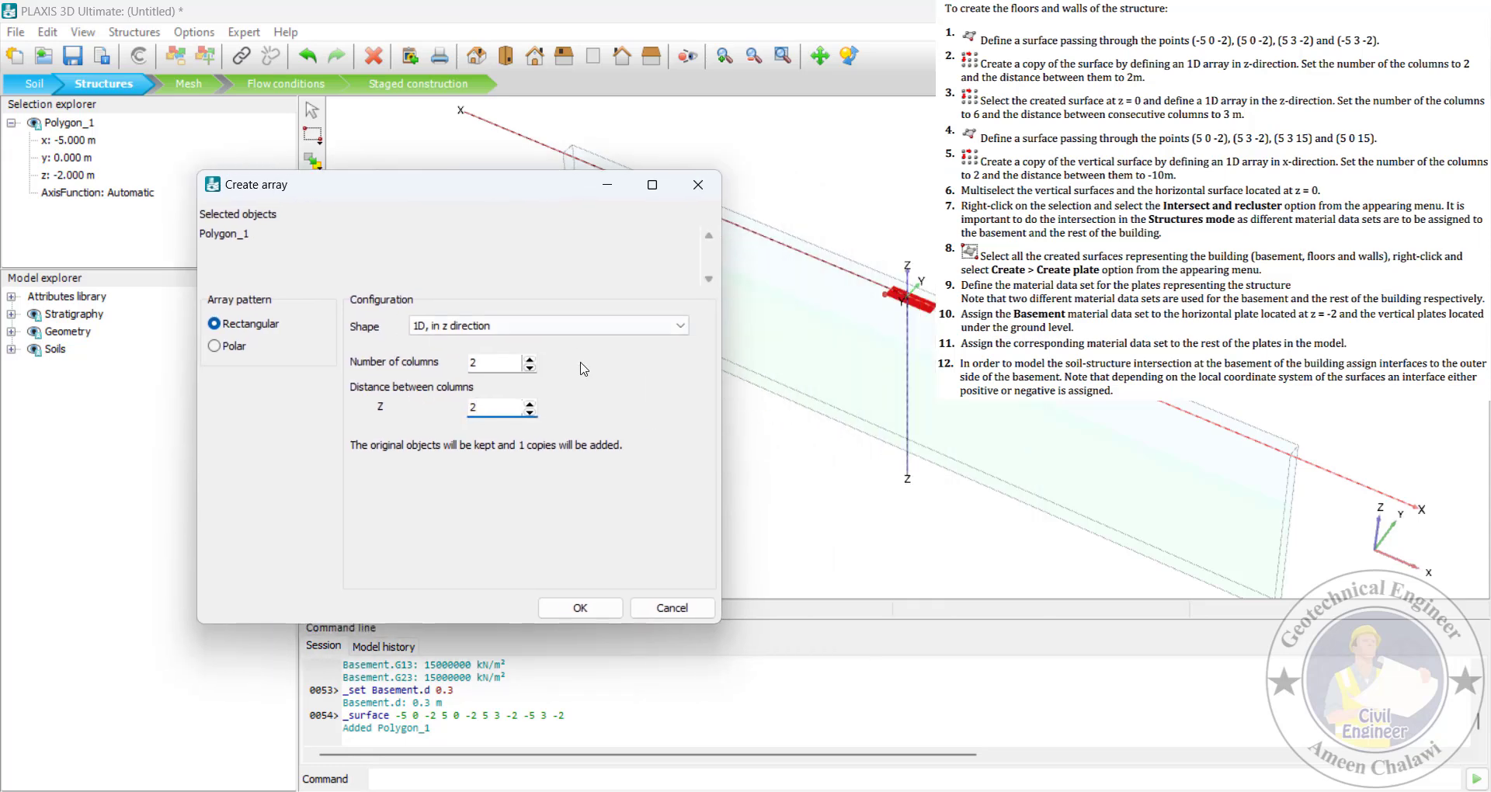
left_click(579, 609)
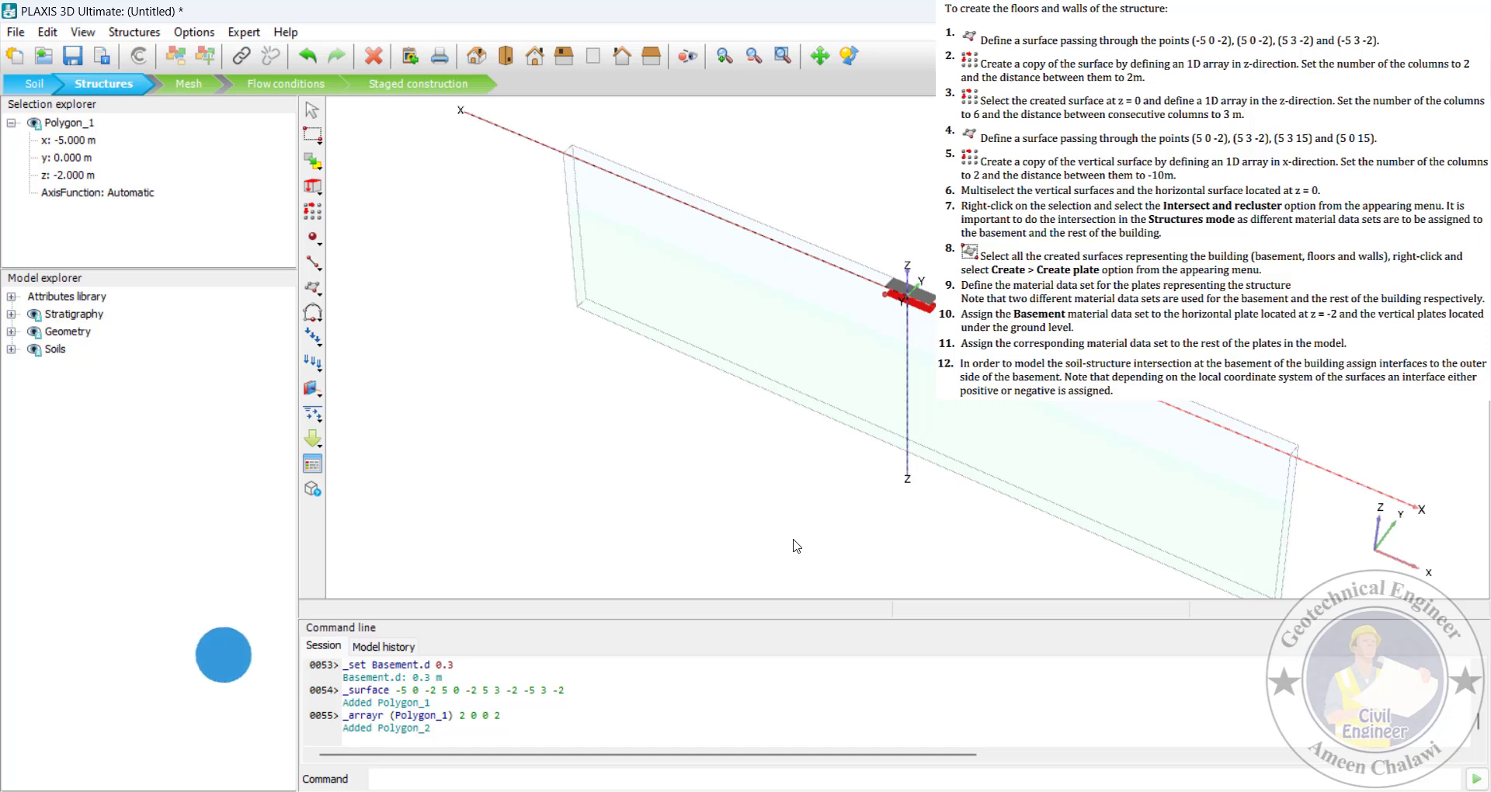
Array the surface at z = 0 in z direction with 6 columns spaced 3 m apart to form the floors
left_click(925, 302)
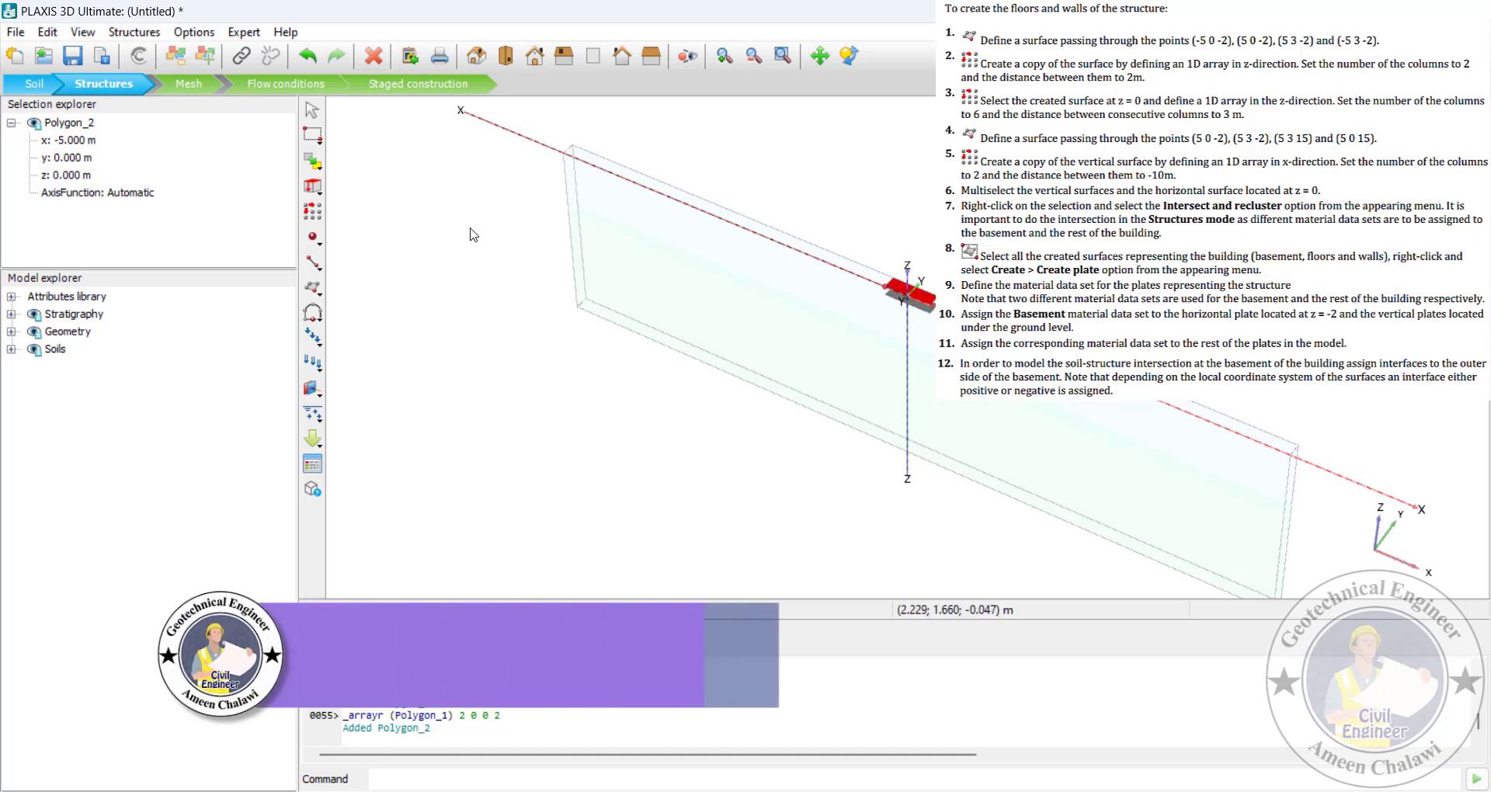
left_click(312, 211)
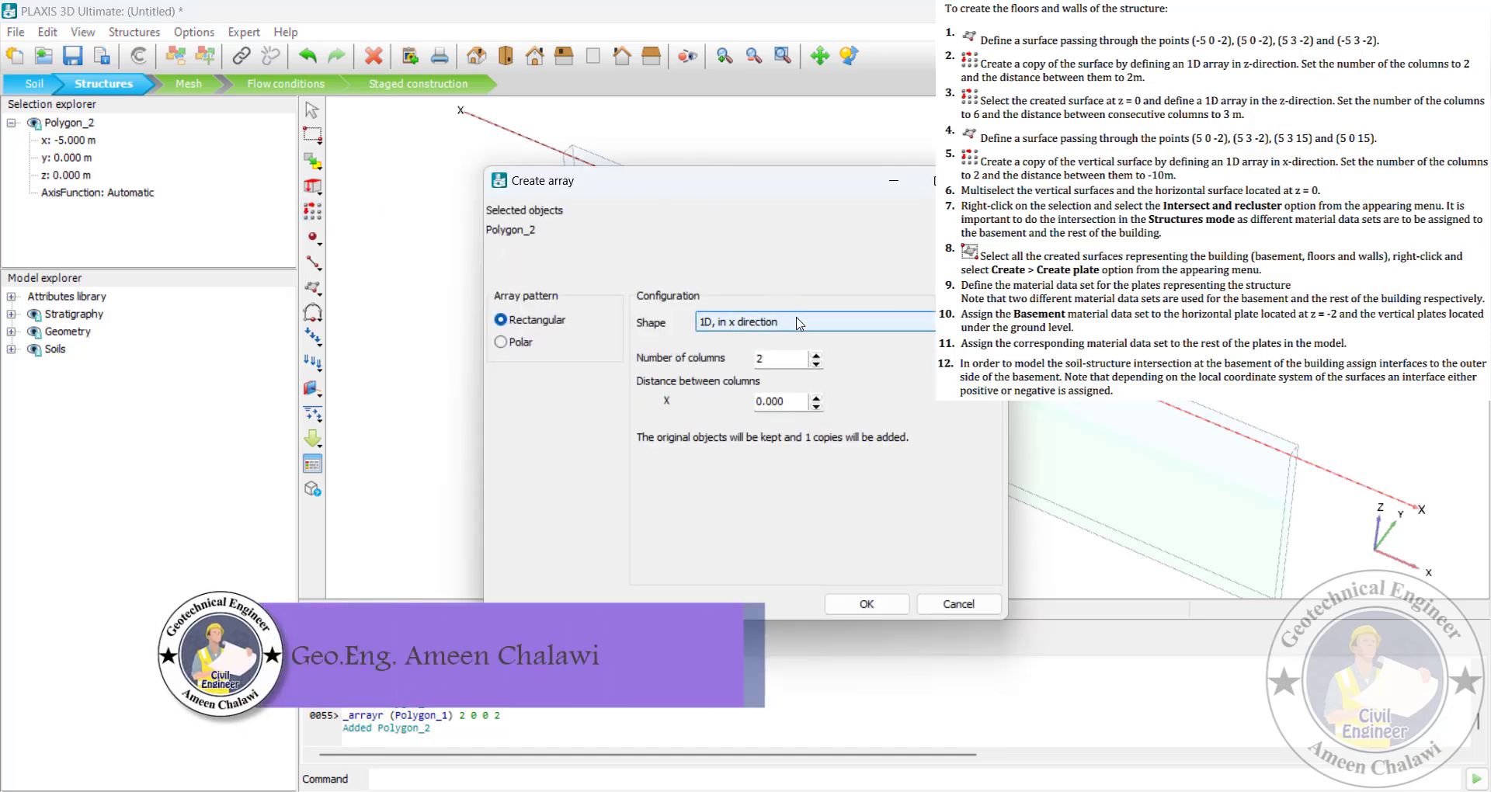
left_click(780, 322)
left_click(785, 367)
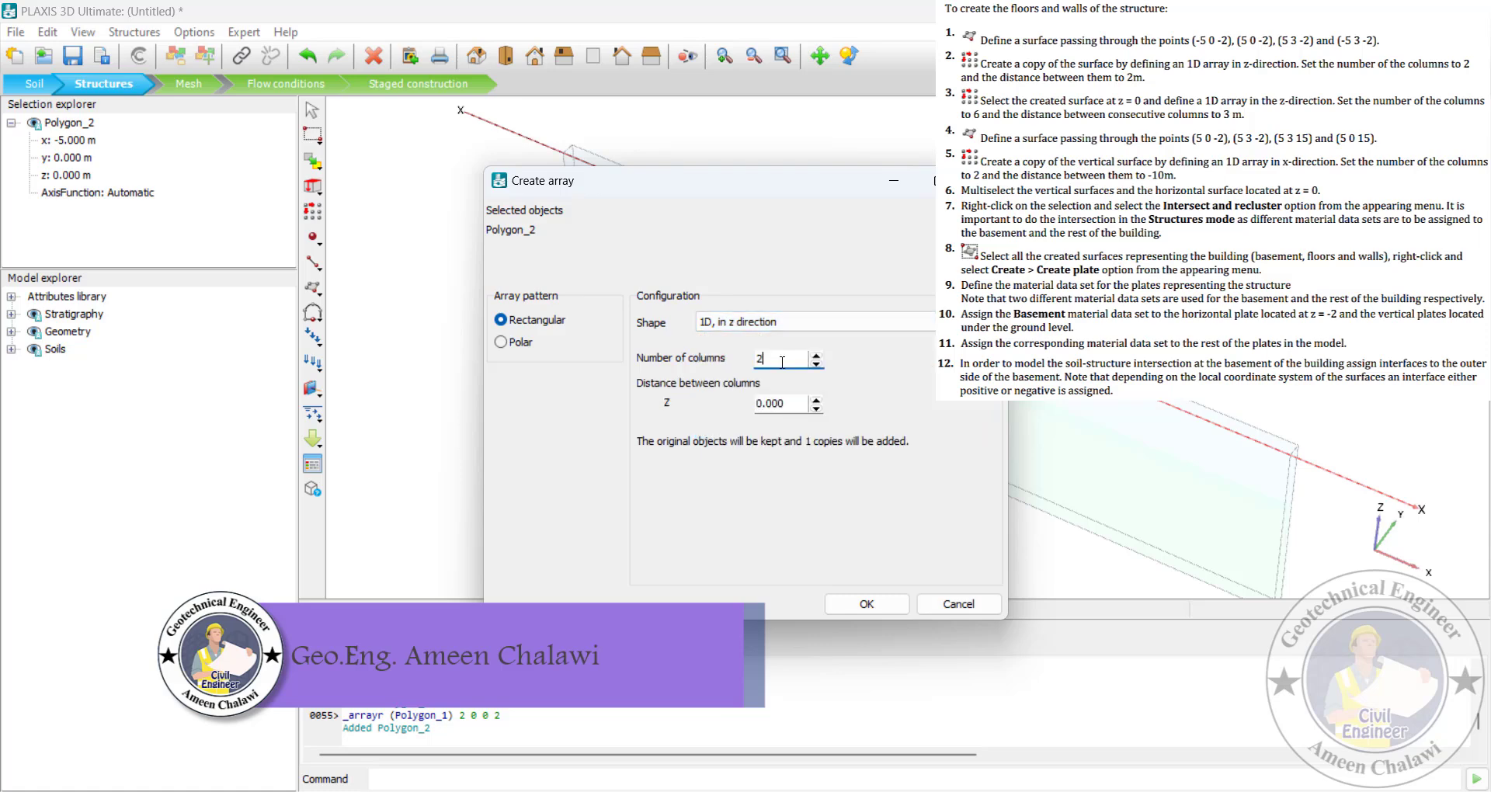
double_click(797, 409)
type("3")
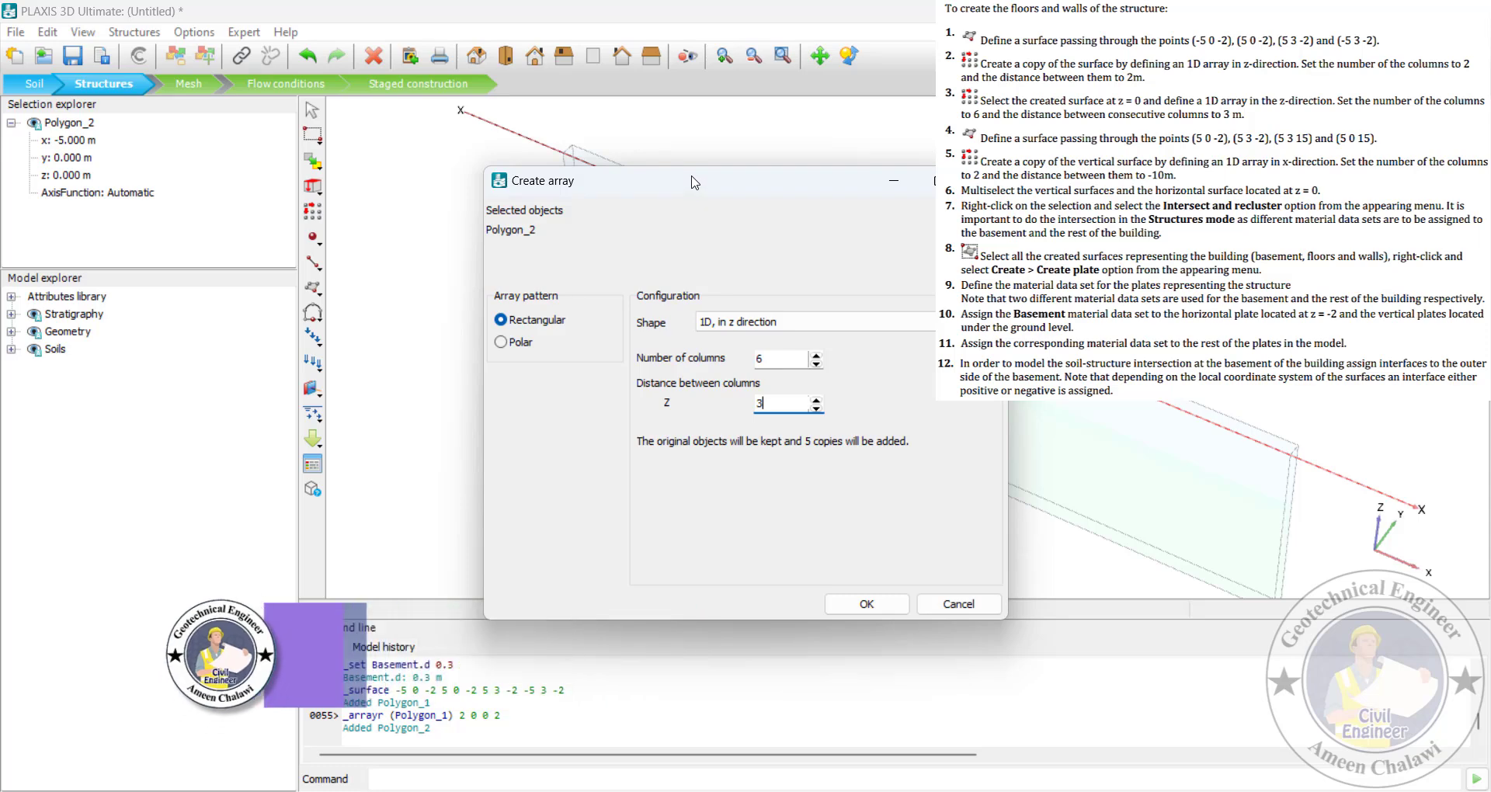
left_click_drag(693, 182, 393, 170)
left_click(553, 597)
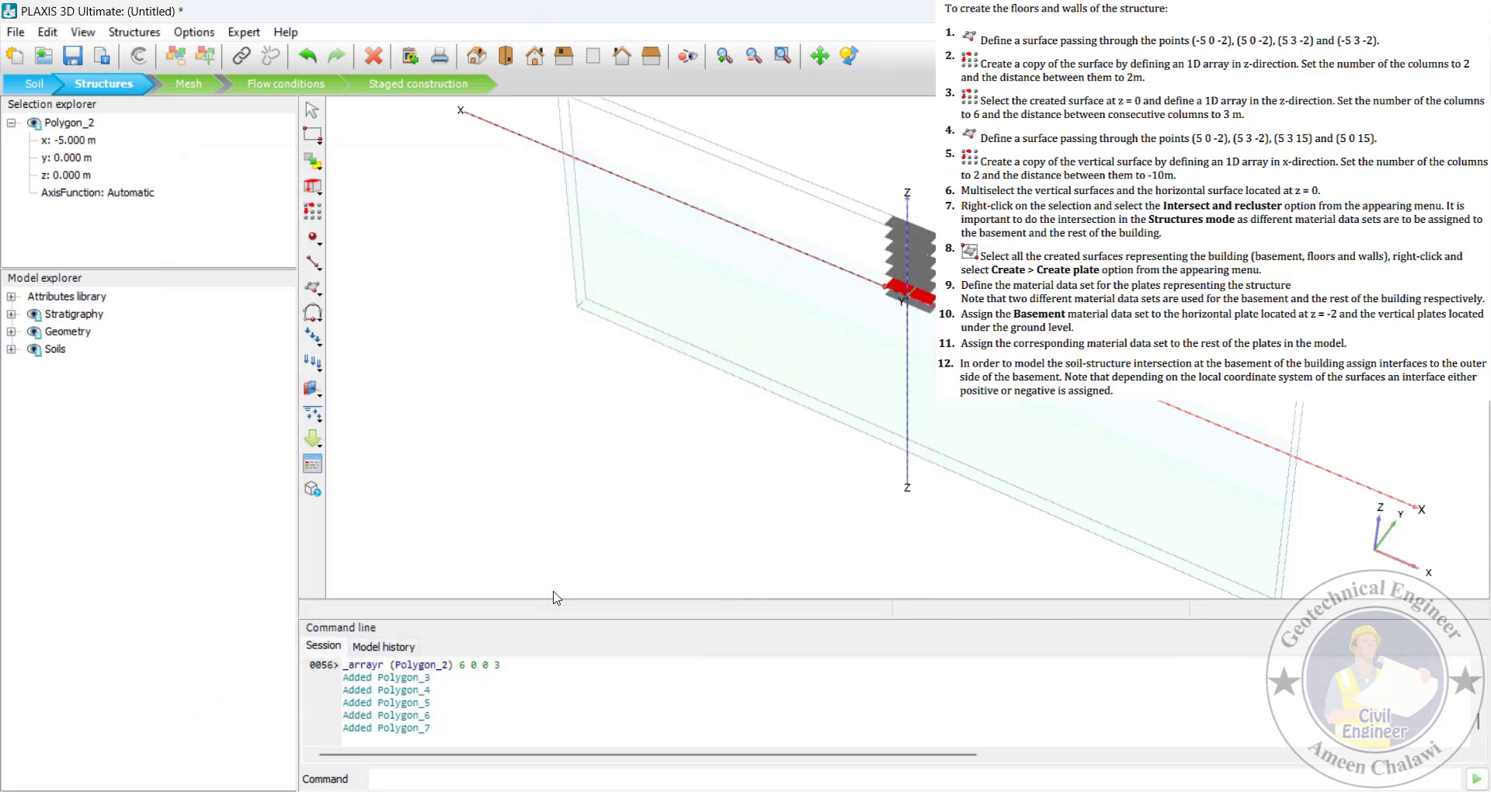
left_click(454, 231)
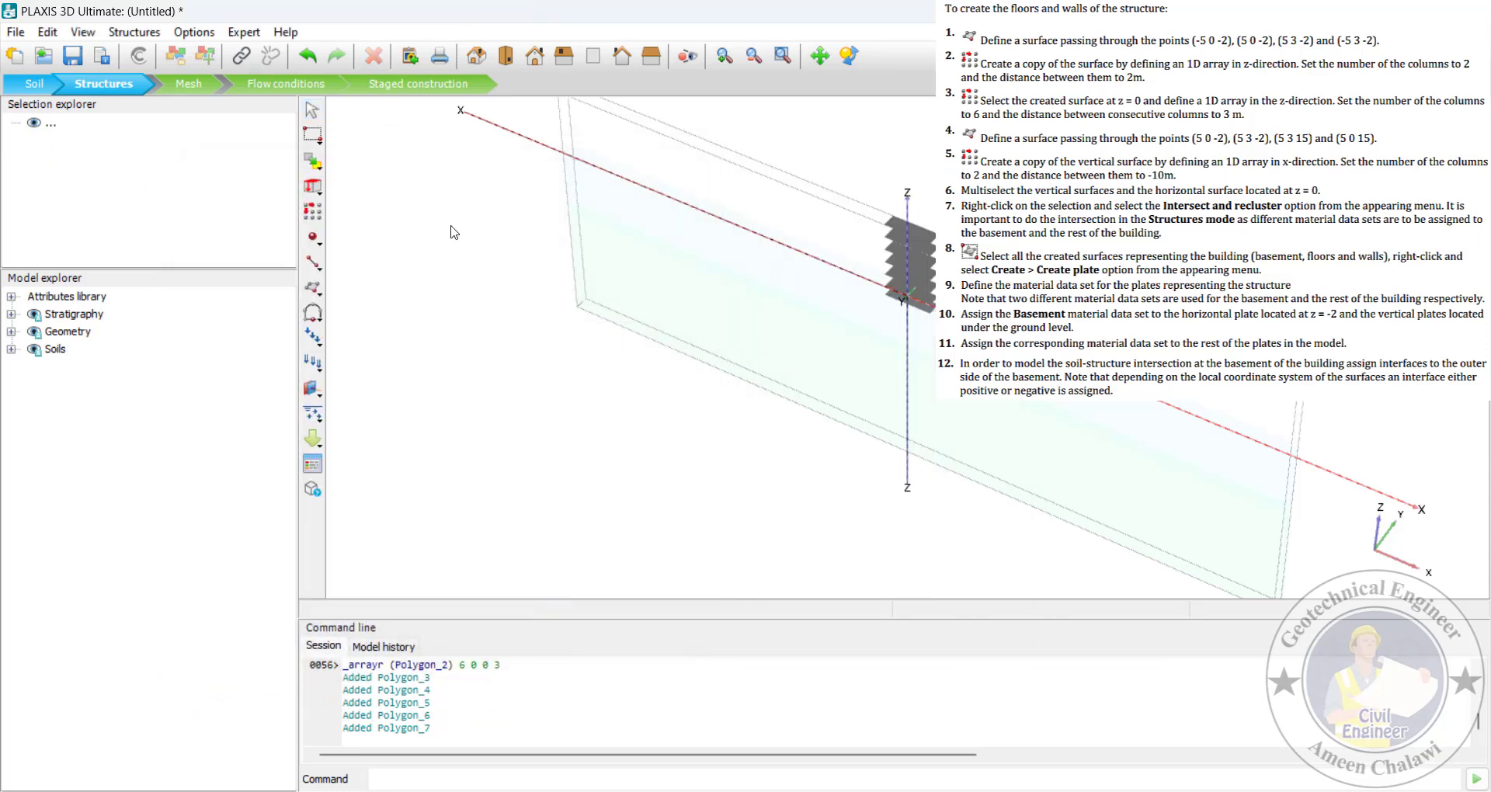
Create a vertical surface through (5 0 -2), (5 3 -2), (5 3 15) and (5 0 15), copying the coordinates from the text document
left_click(848, 56)
left_click_drag(868, 285, 916, 213)
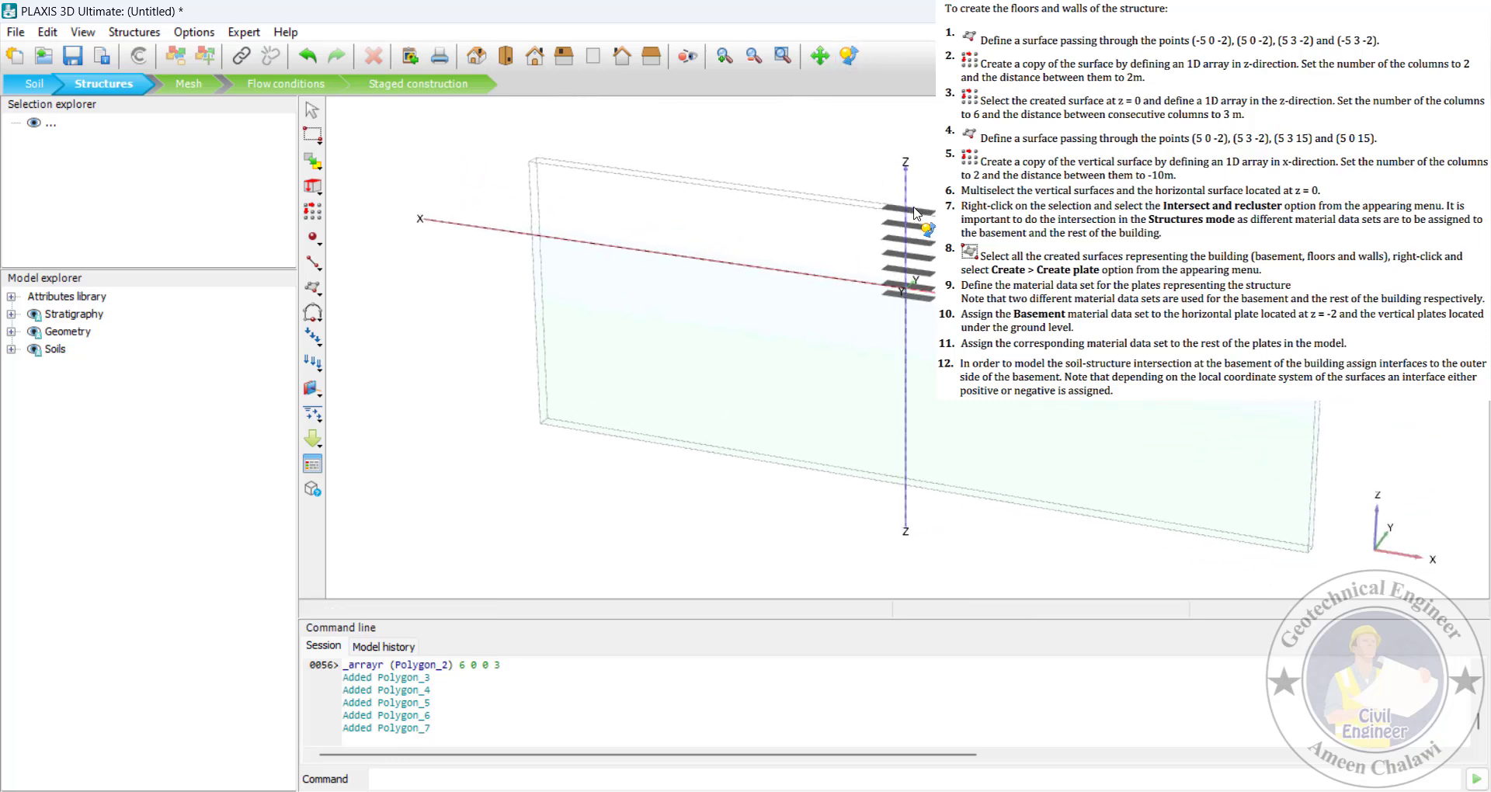
left_click(319, 292)
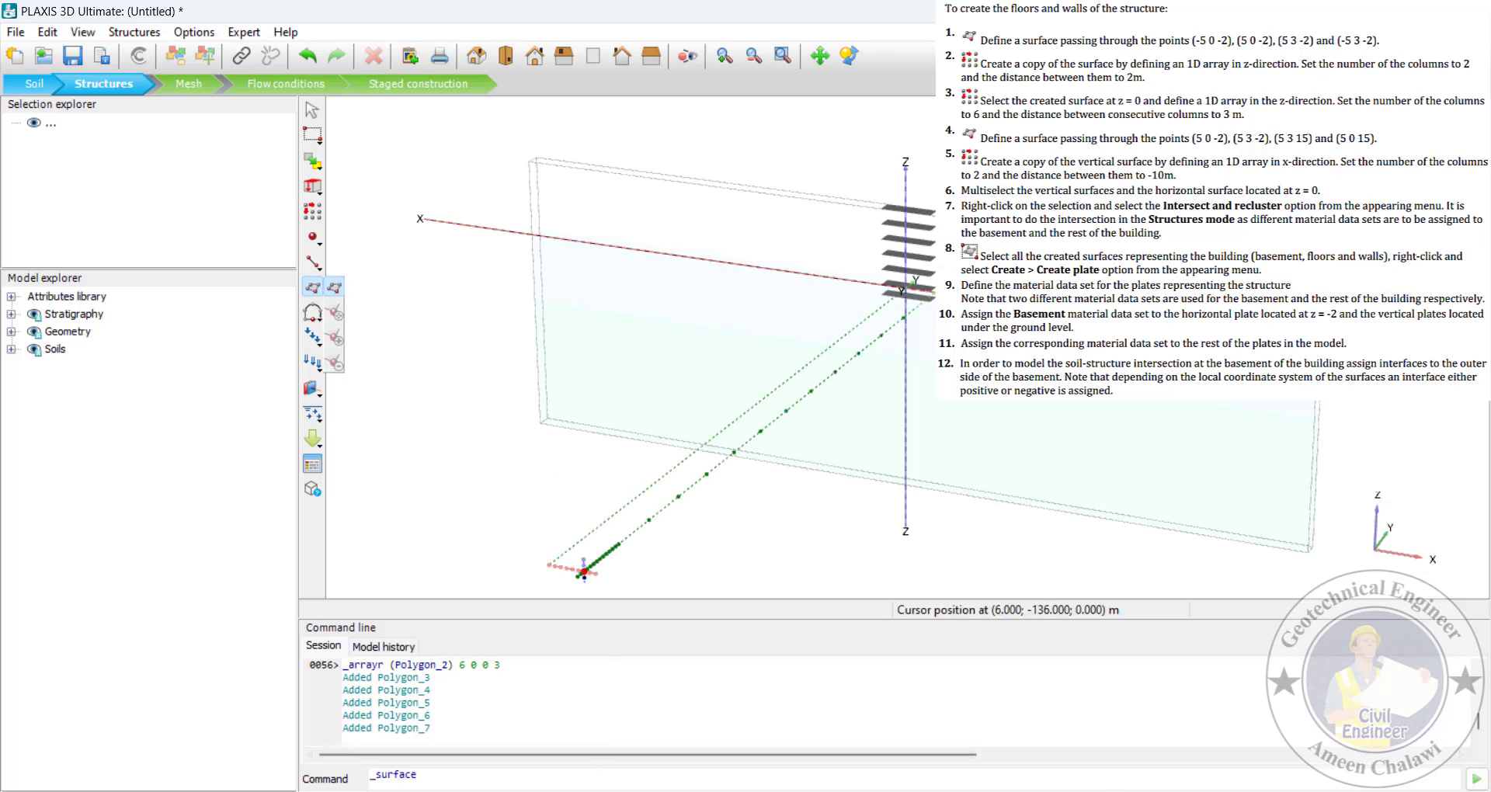
key("alt+Tab")
left_click_drag(234, 122, 20, 127)
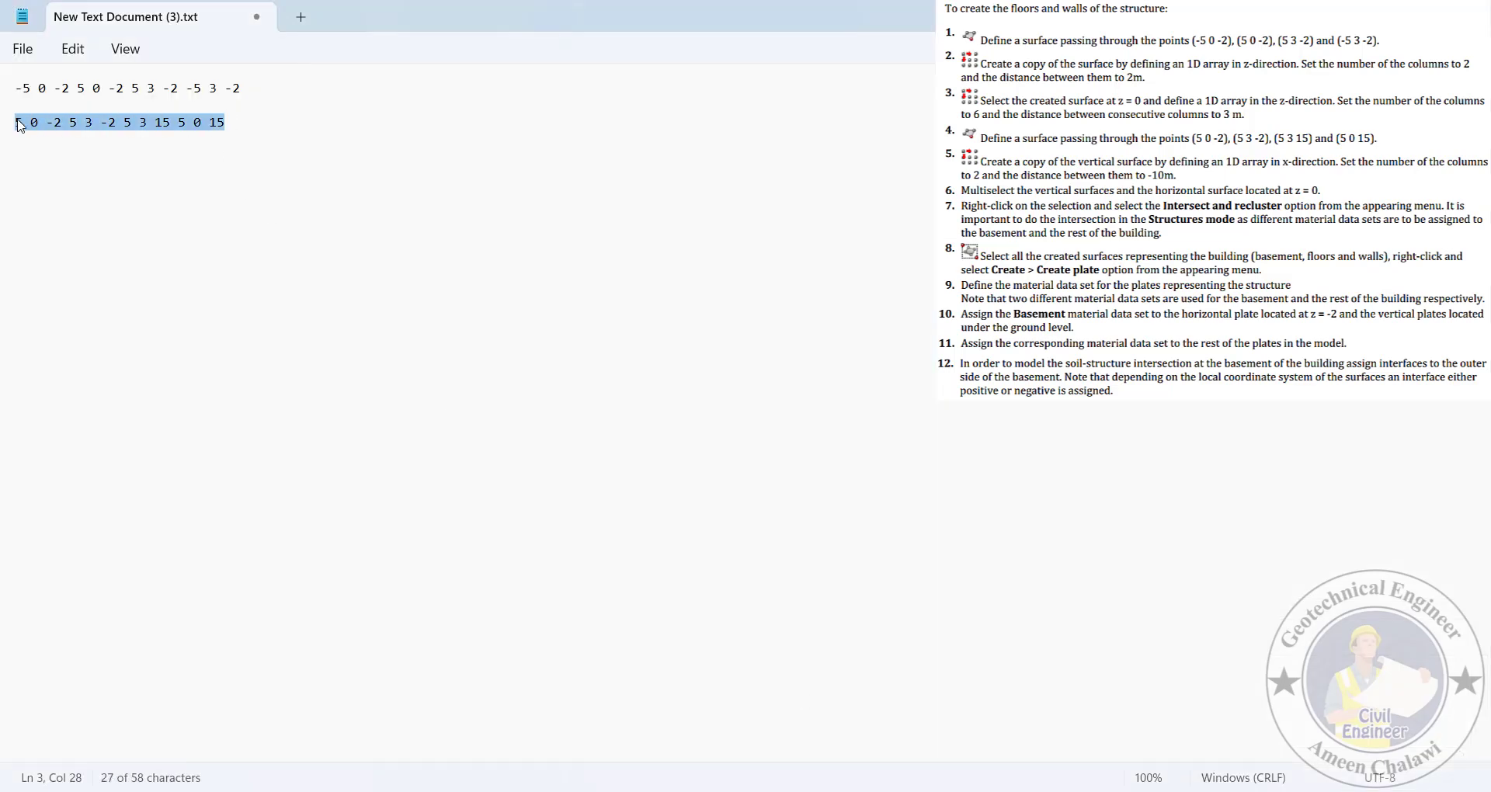
right_click(20, 127)
left_click(70, 220)
key("alt+Tab")
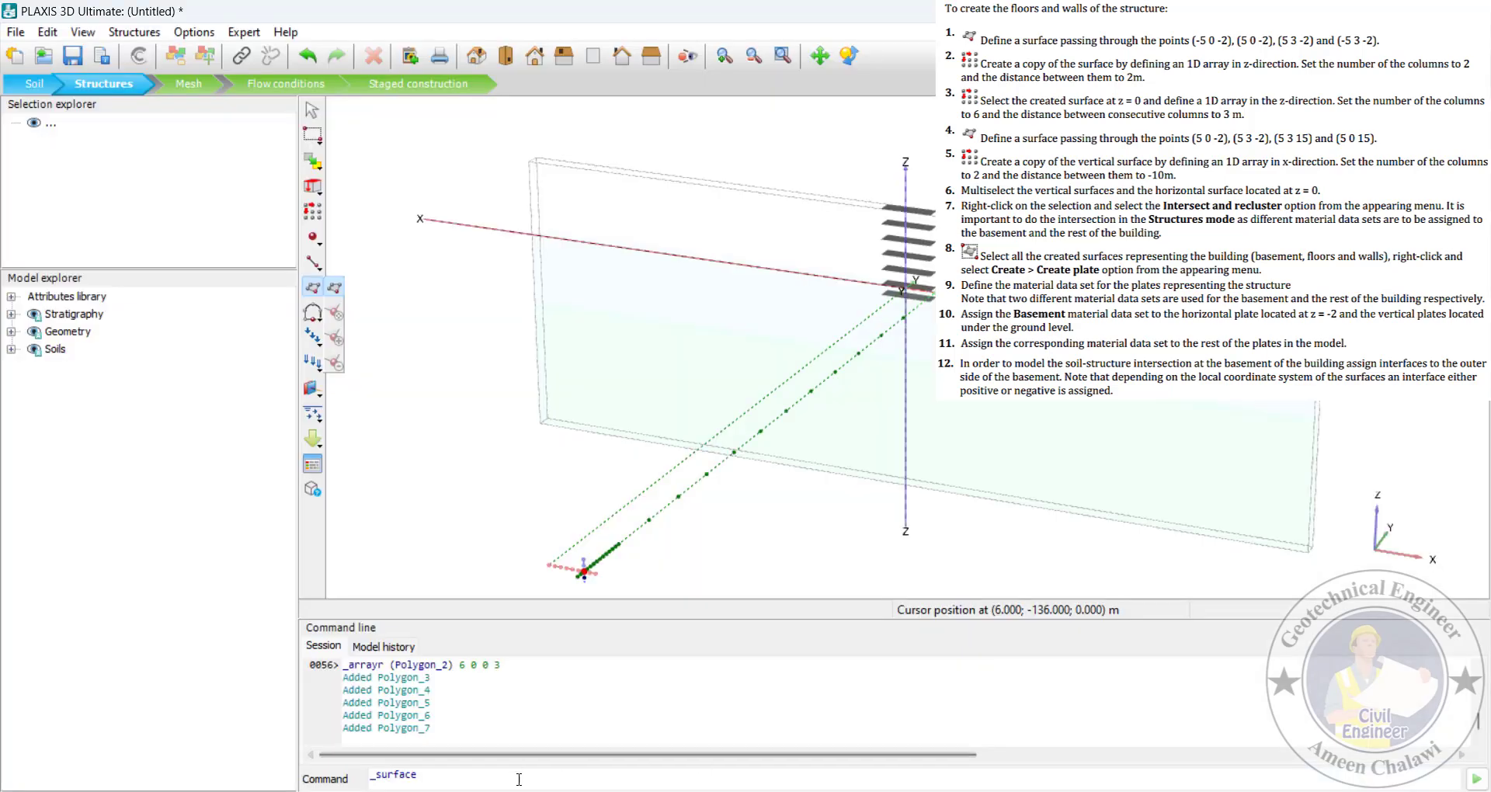
key("Return")
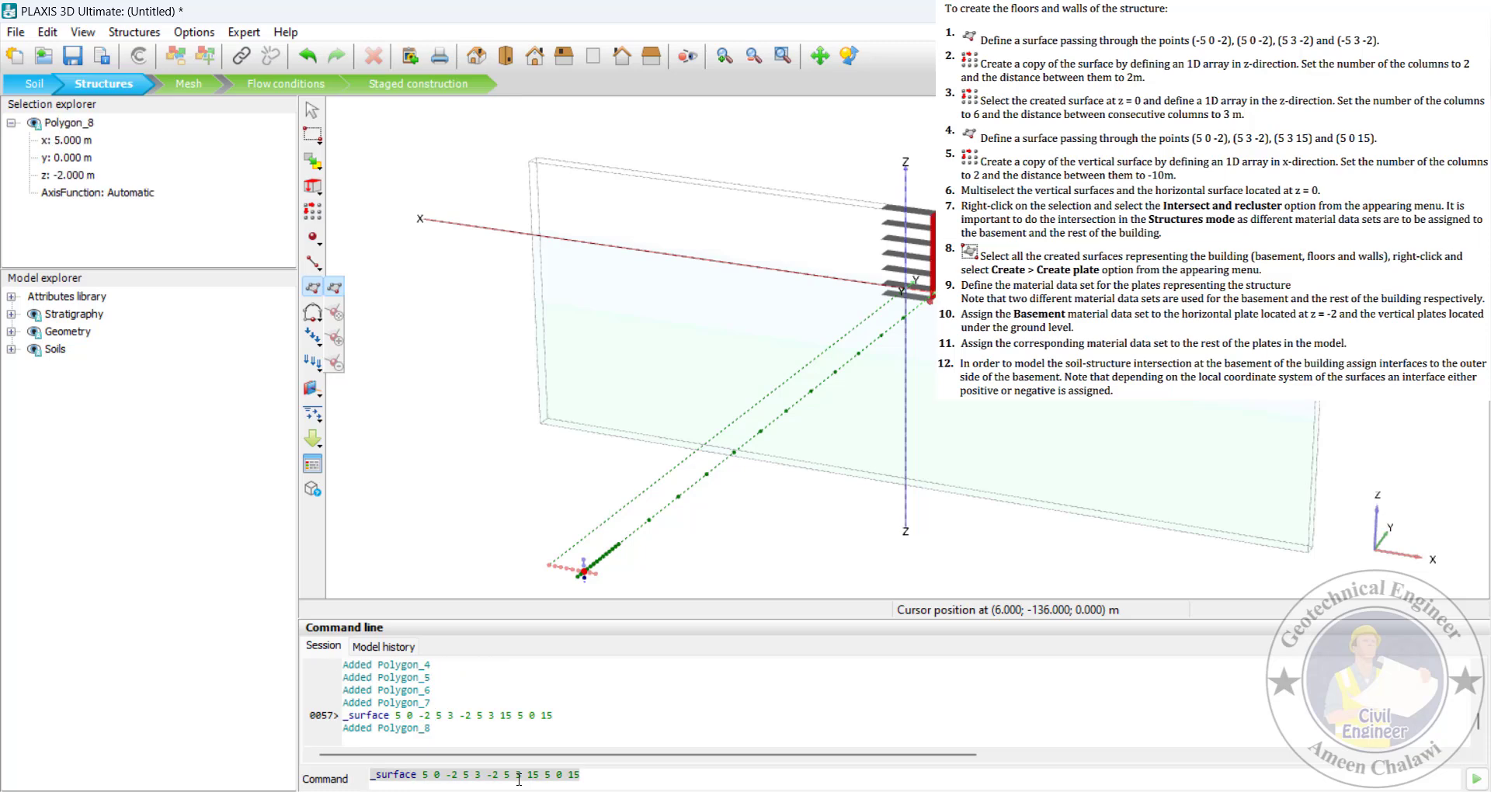
left_click(309, 112)
Copy the vertical surface with a 1D array in x direction, using 2 columns spaced -10 m apart
left_click(930, 233)
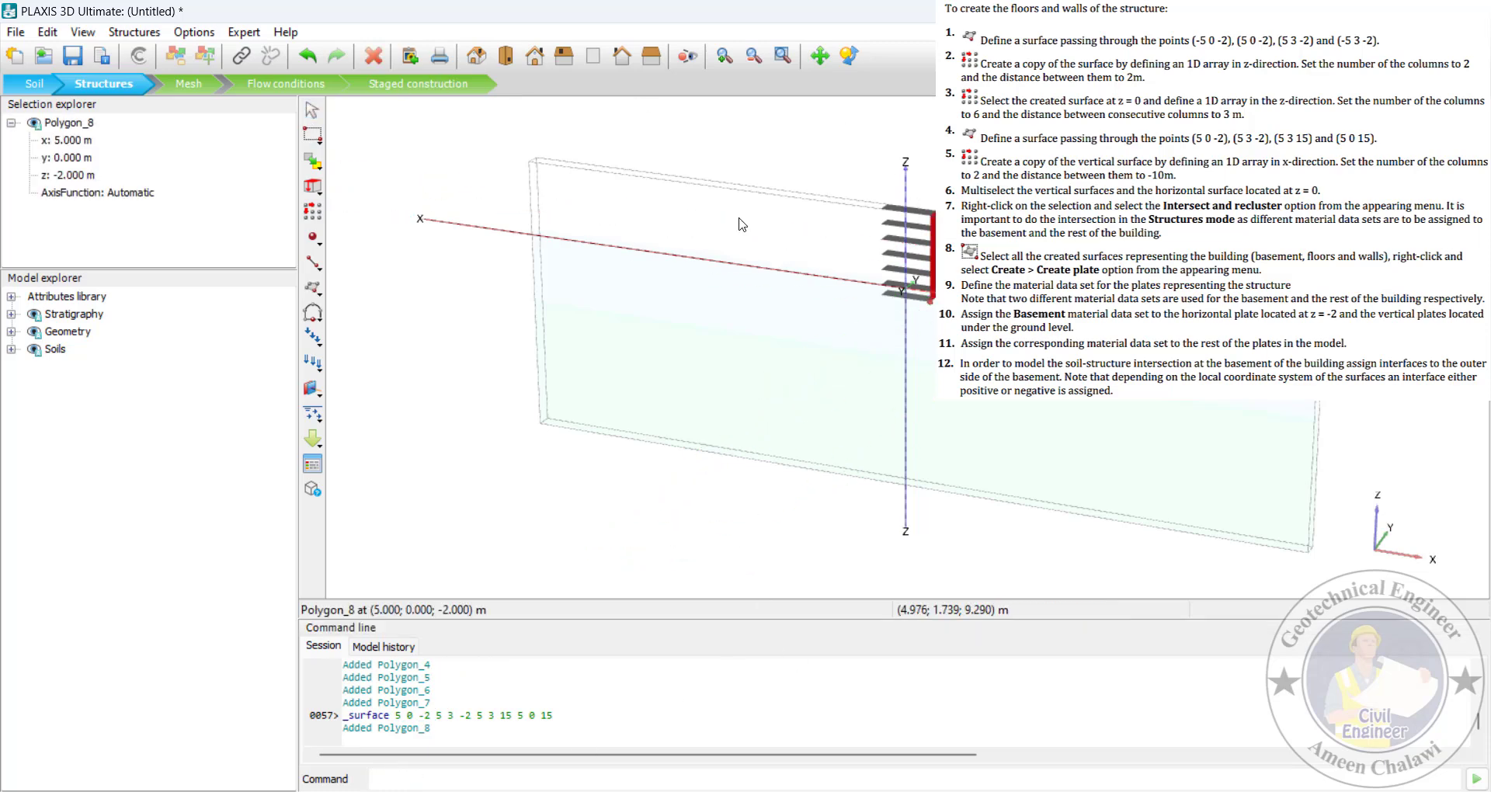
left_click(314, 210)
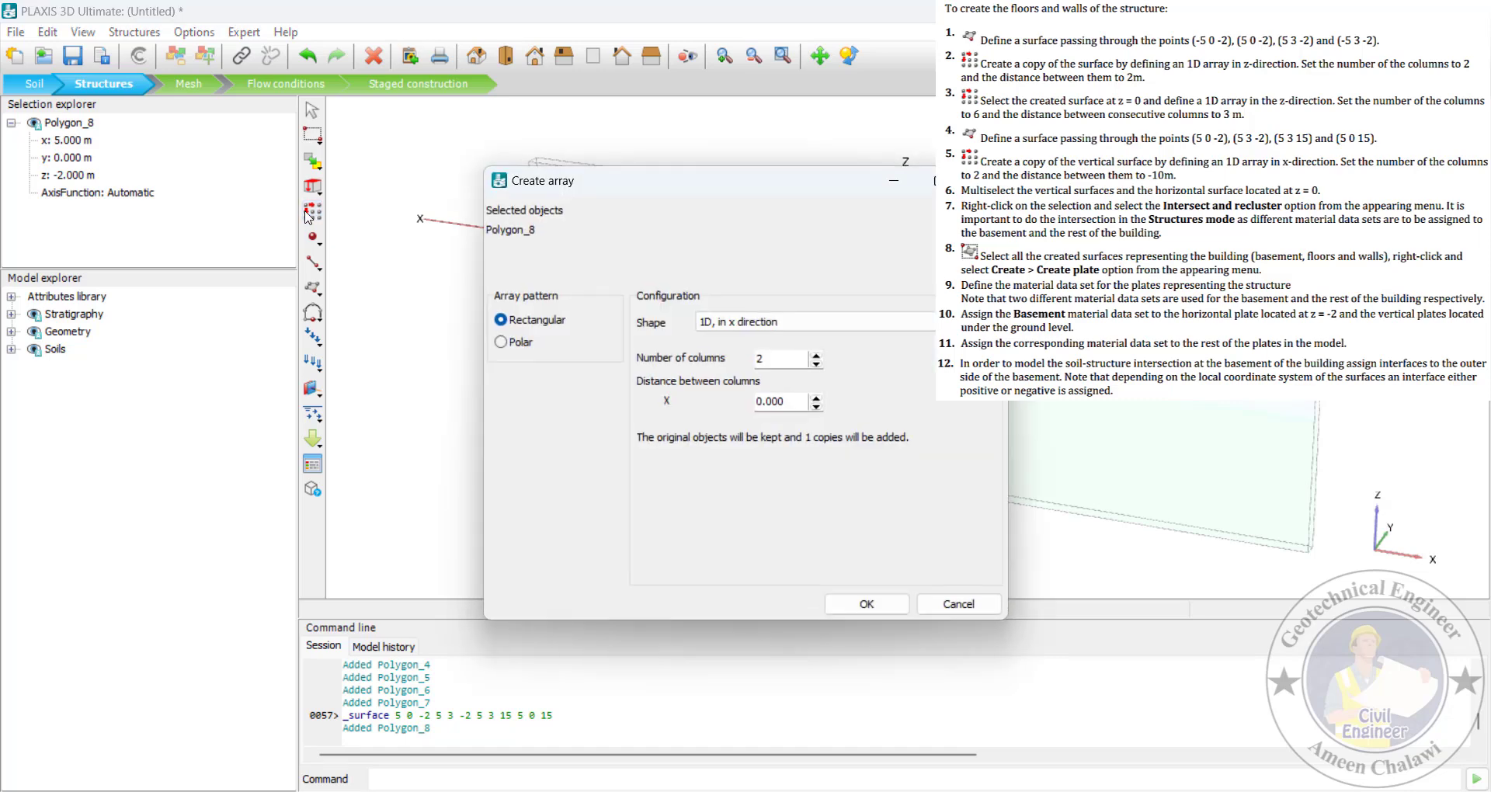
left_click_drag(787, 401, 755, 401)
type("-10")
left_click_drag(823, 192, 807, 302)
left_click(865, 708)
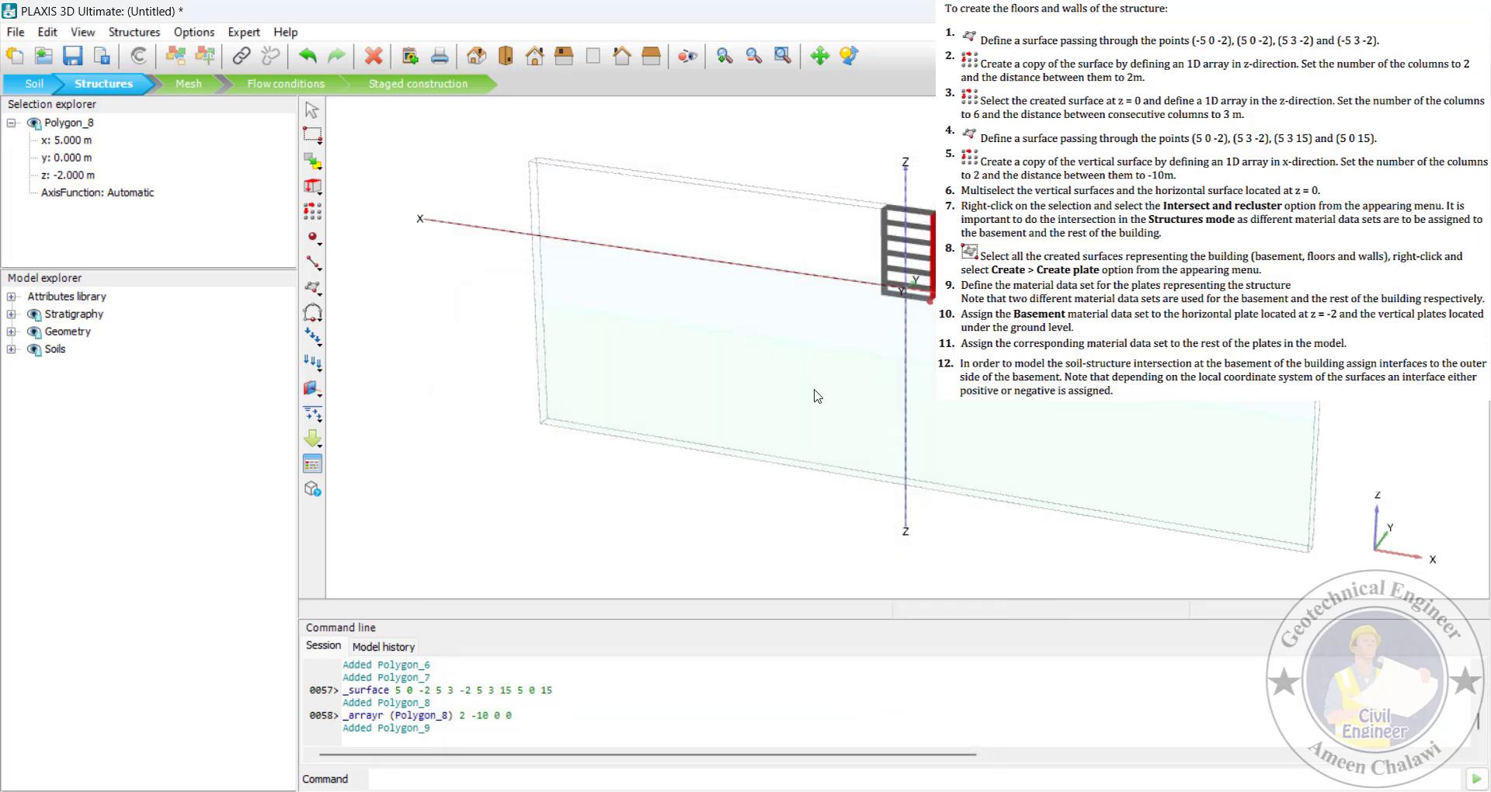
Intersect and recluster the two vertical walls with the horizontal surface at z = 0, and check the split pieces
left_click(889, 258, "ctrl")
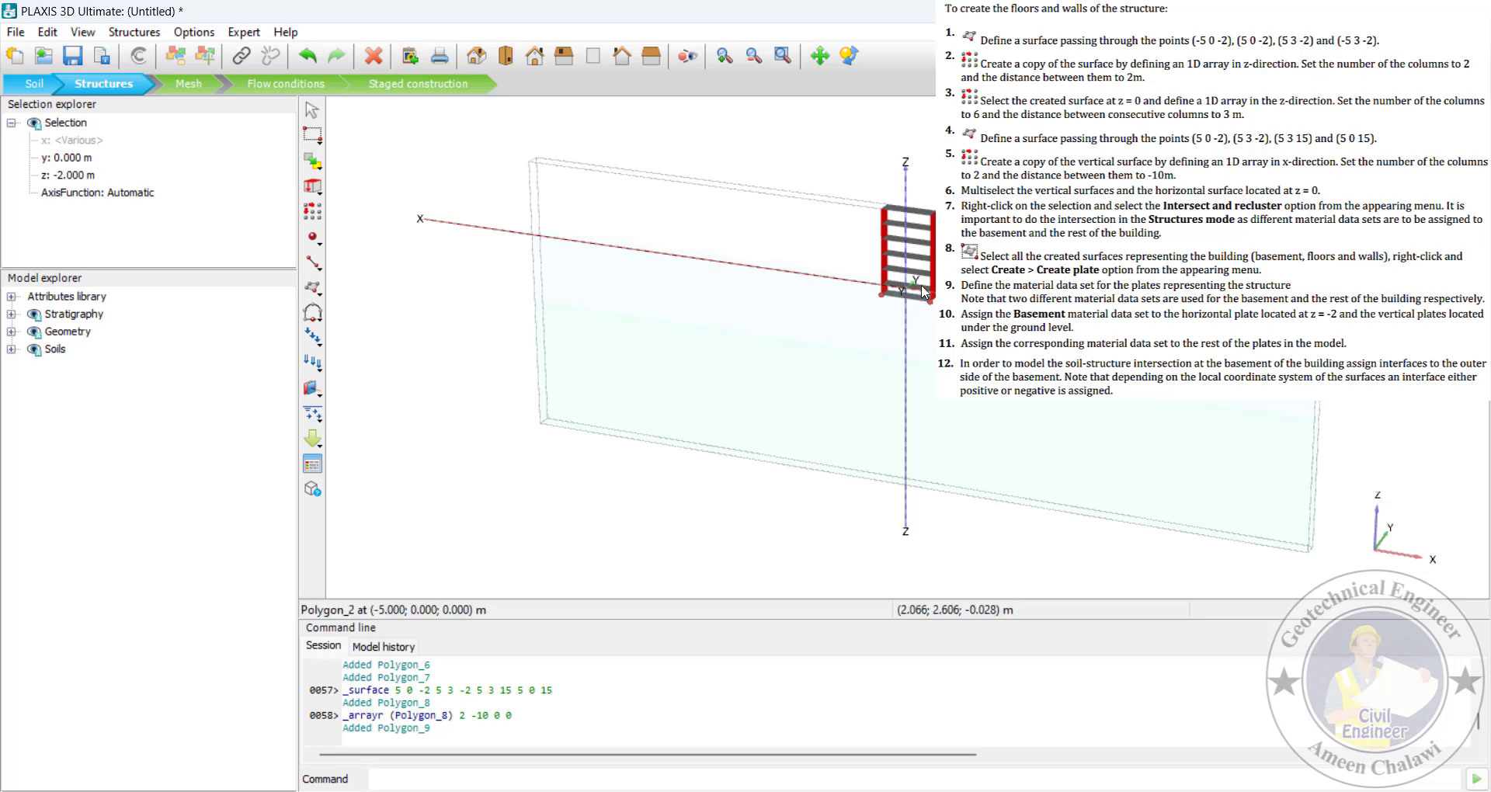
left_click(921, 290, "ctrl")
right_click(924, 292)
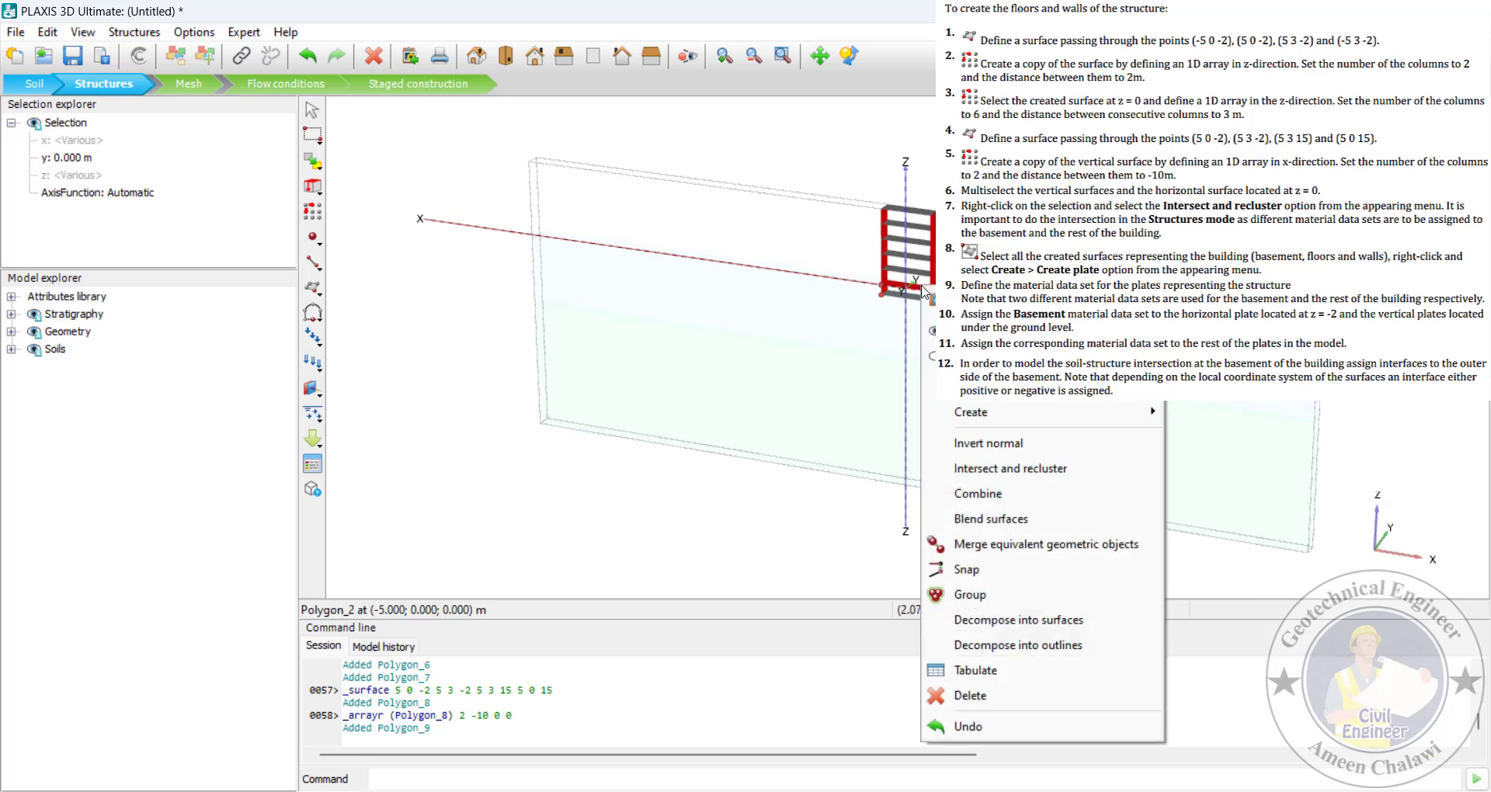
left_click(979, 472)
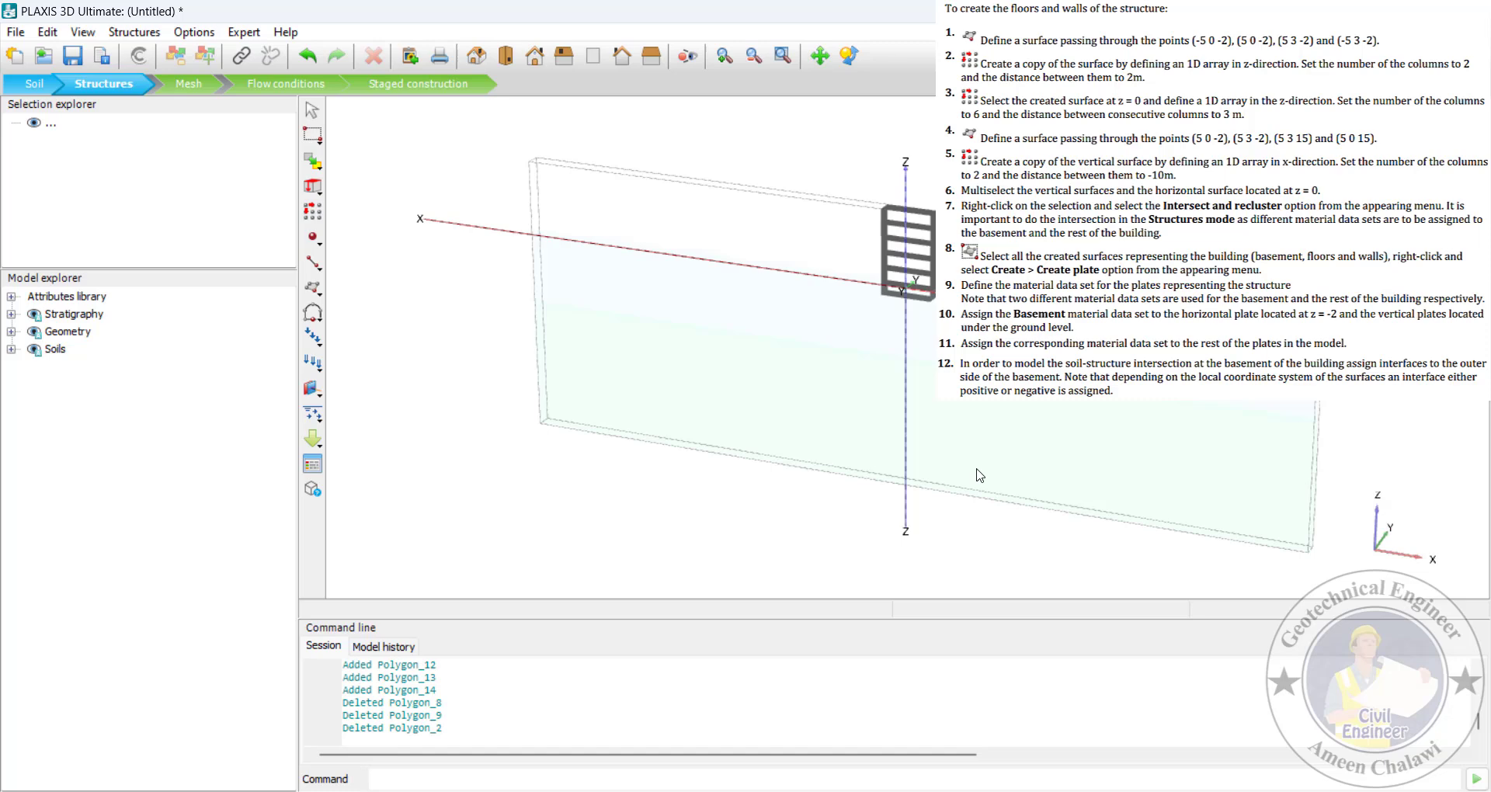
left_click(930, 294)
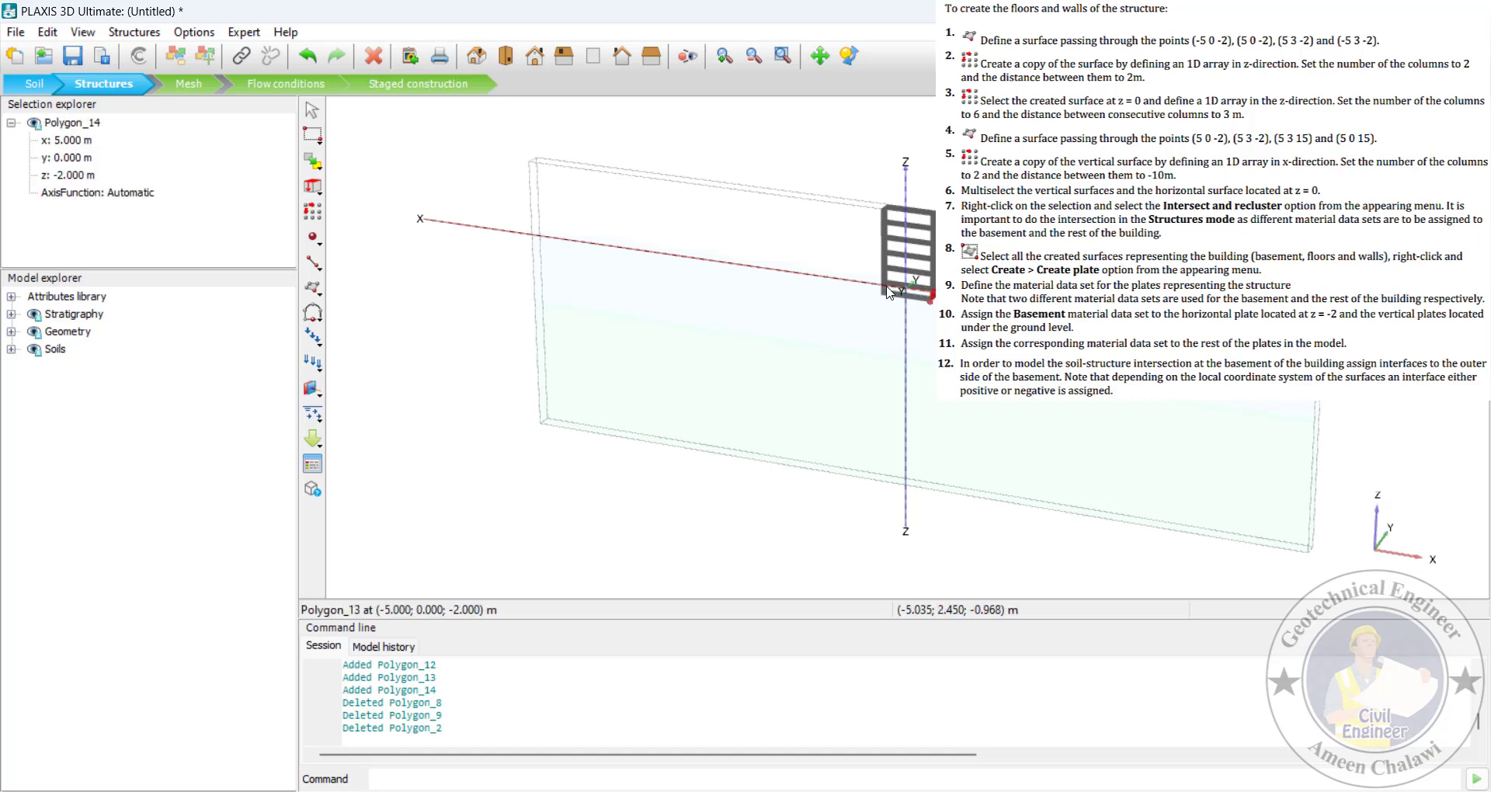
left_click(917, 293)
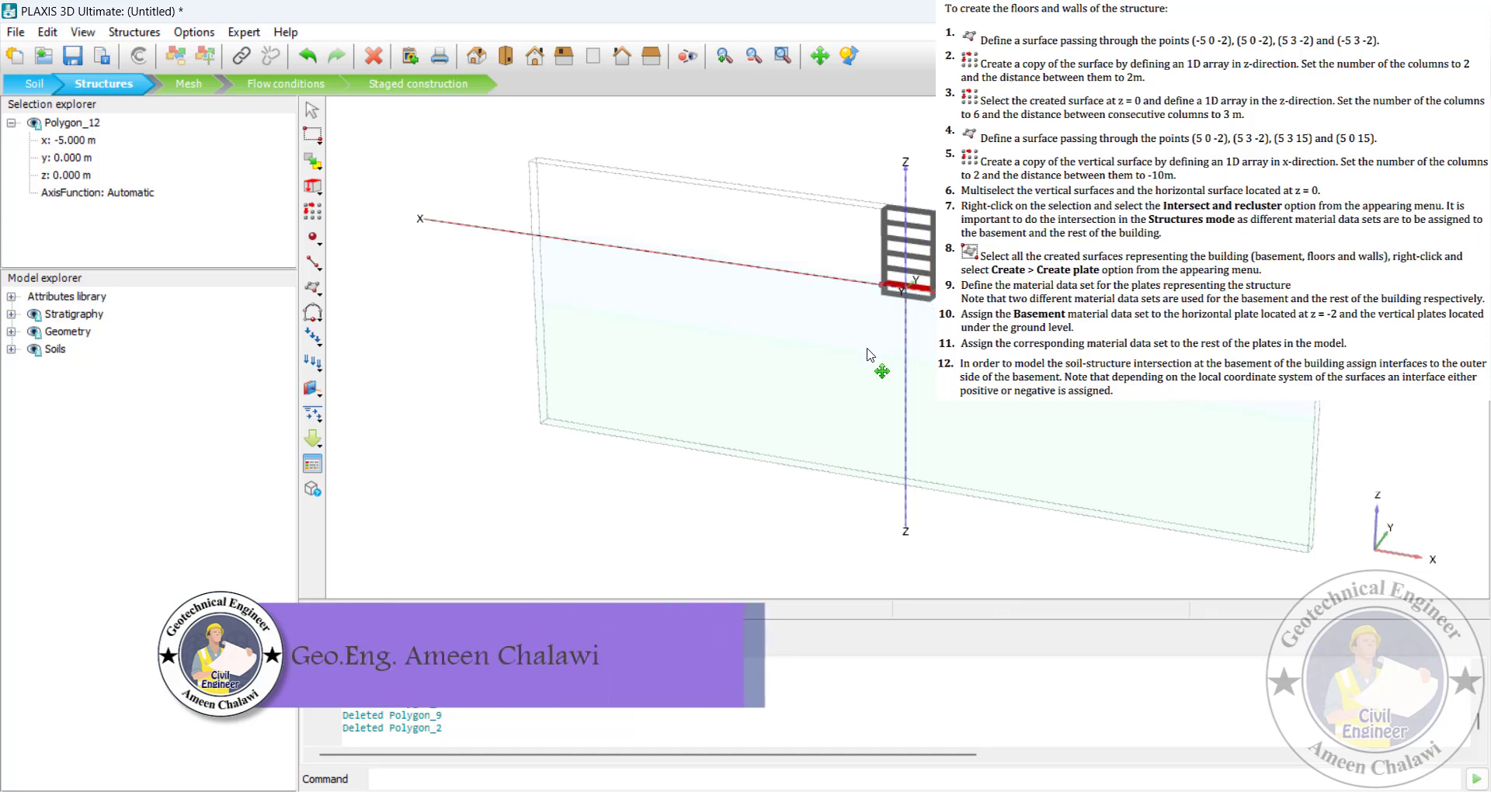
left_click(917, 293)
Create plates on the two walls above ground level and on all floor surfaces from z = 0 up to the roof
left_click(381, 59)
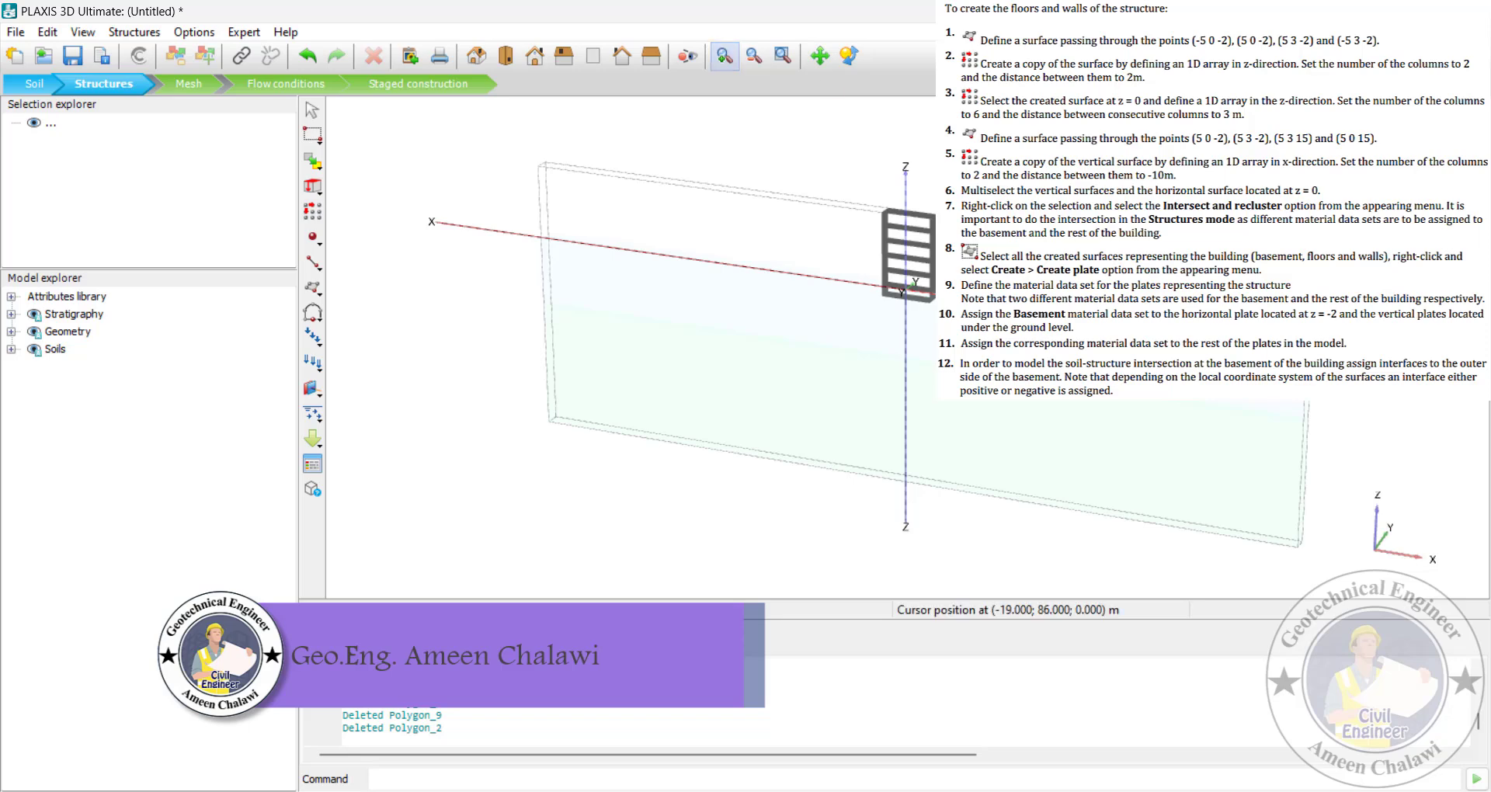
scroll(827, 179, "up", 3)
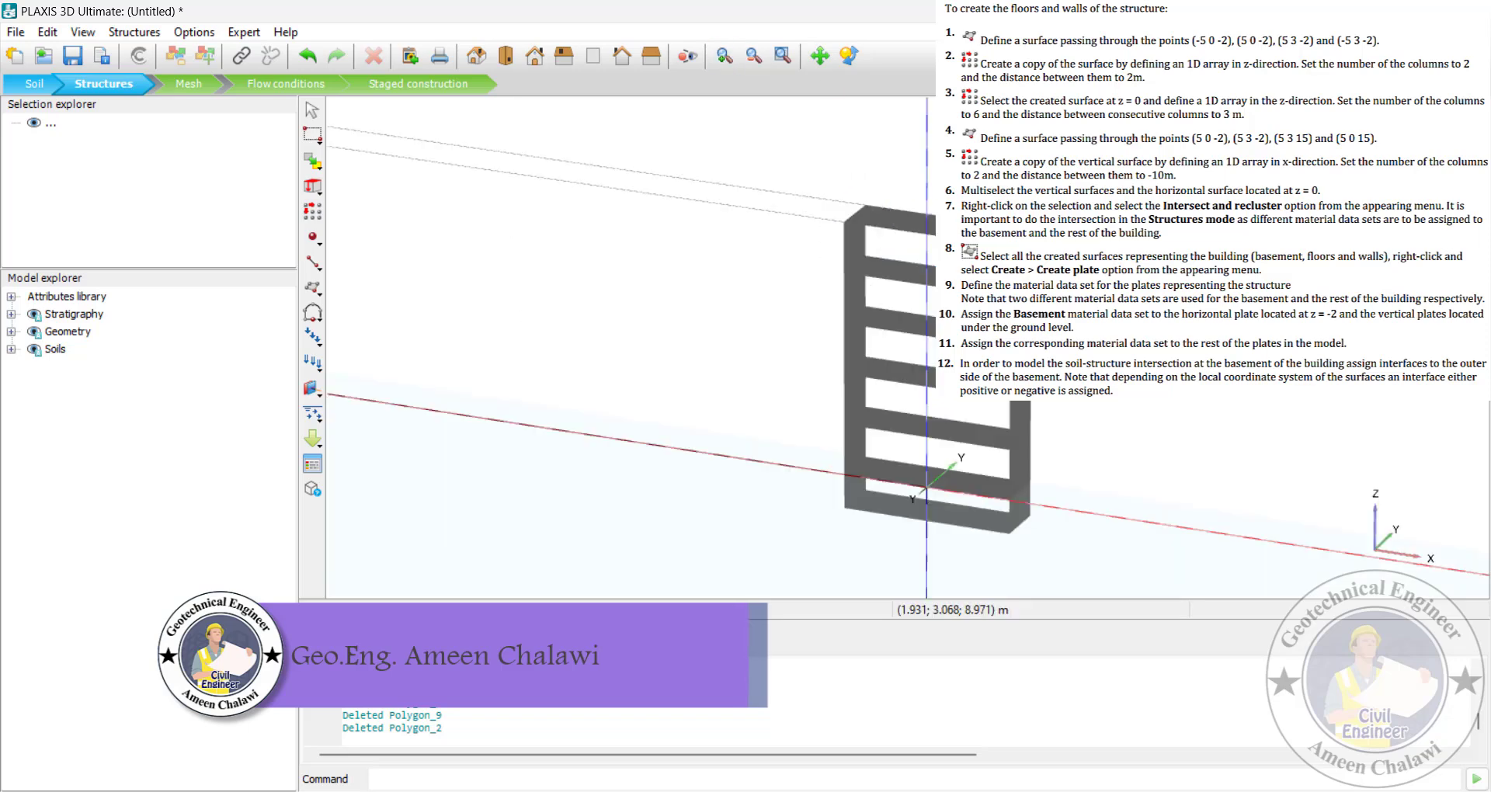
left_click(852, 244)
left_click(925, 235, "ctrl")
left_click(908, 273, "ctrl")
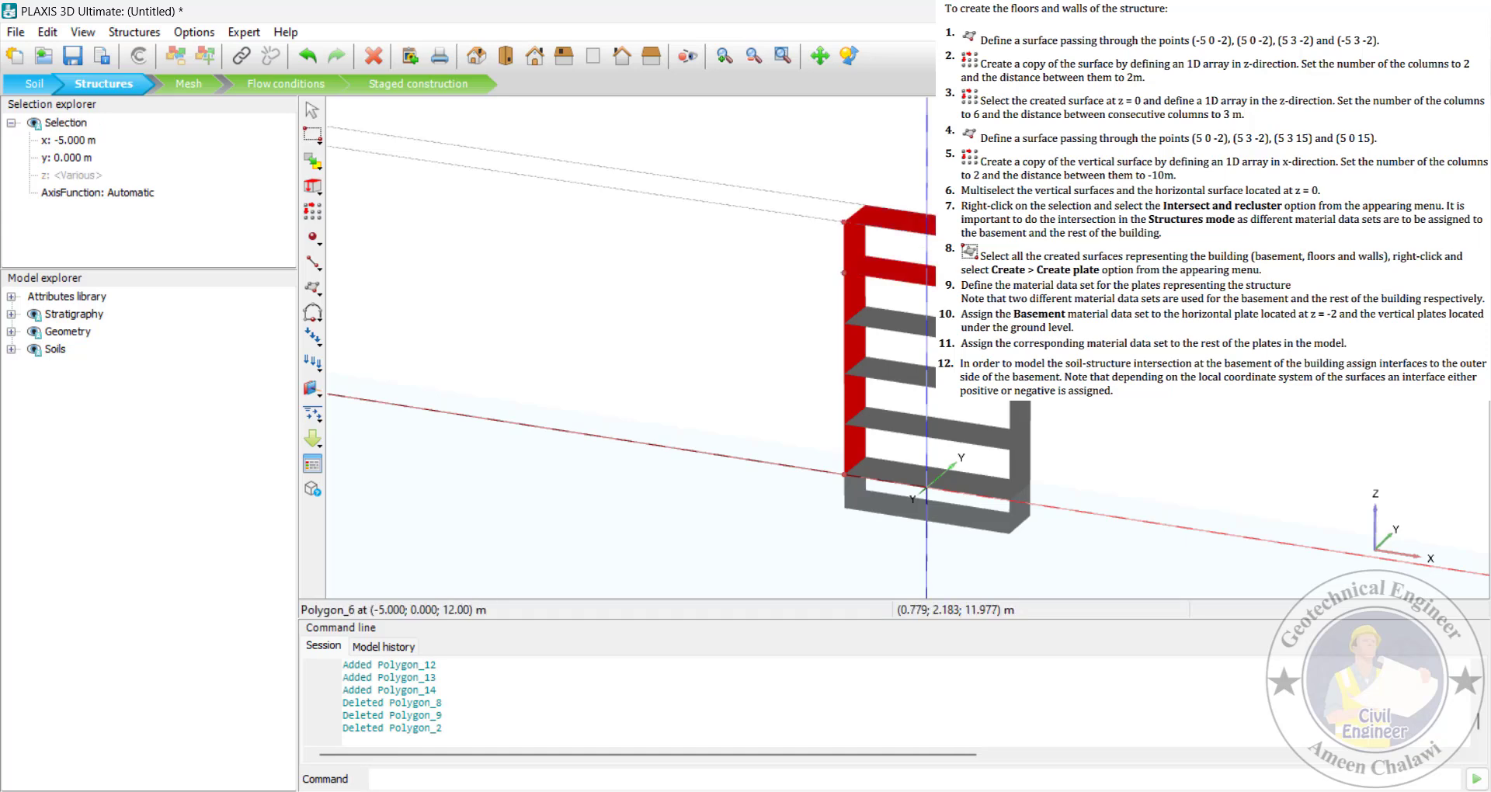
left_click(908, 324, "ctrl")
left_click(893, 371, "ctrl")
left_click(931, 425, "ctrl")
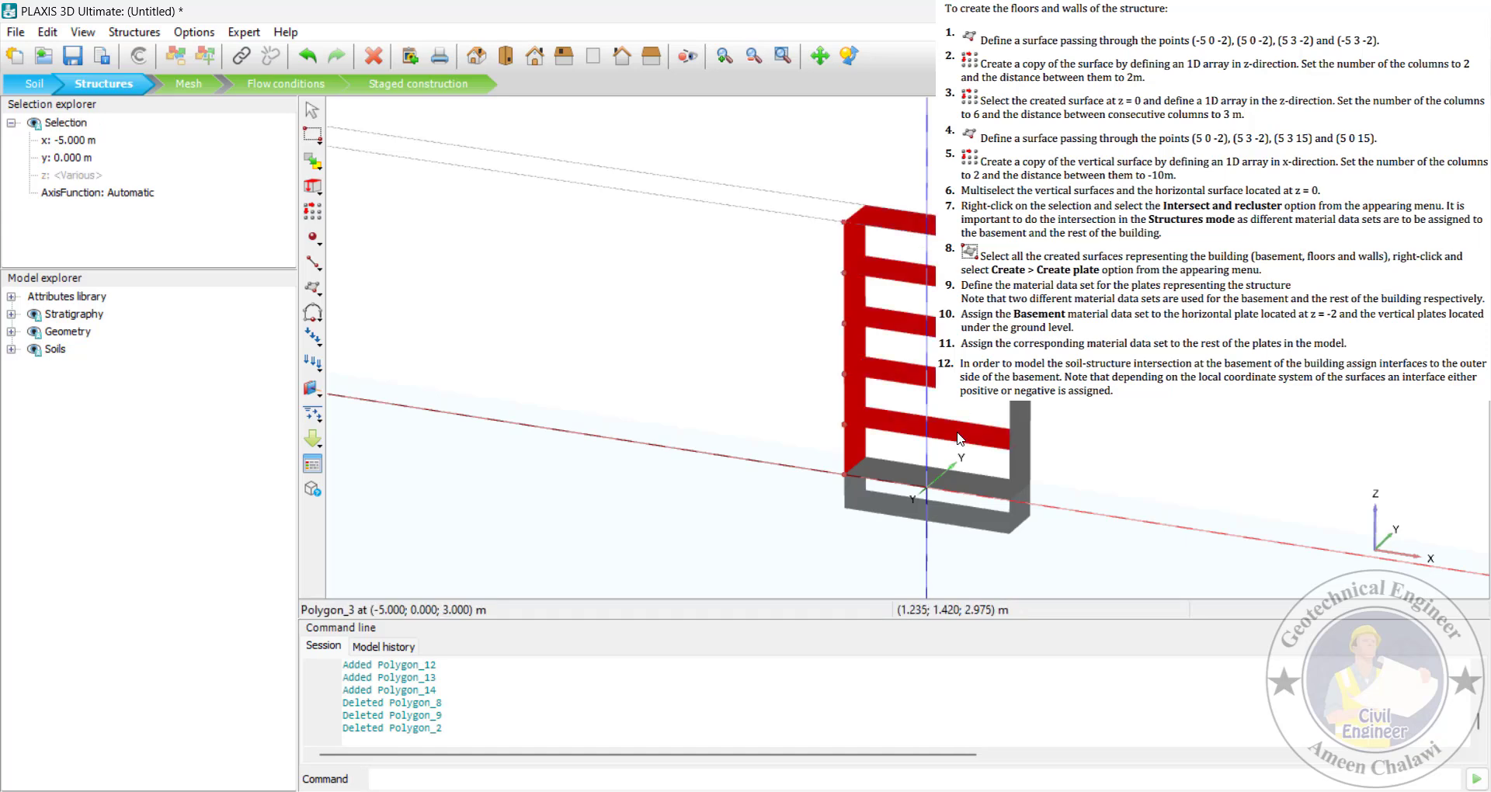
left_click(1025, 427, "ctrl")
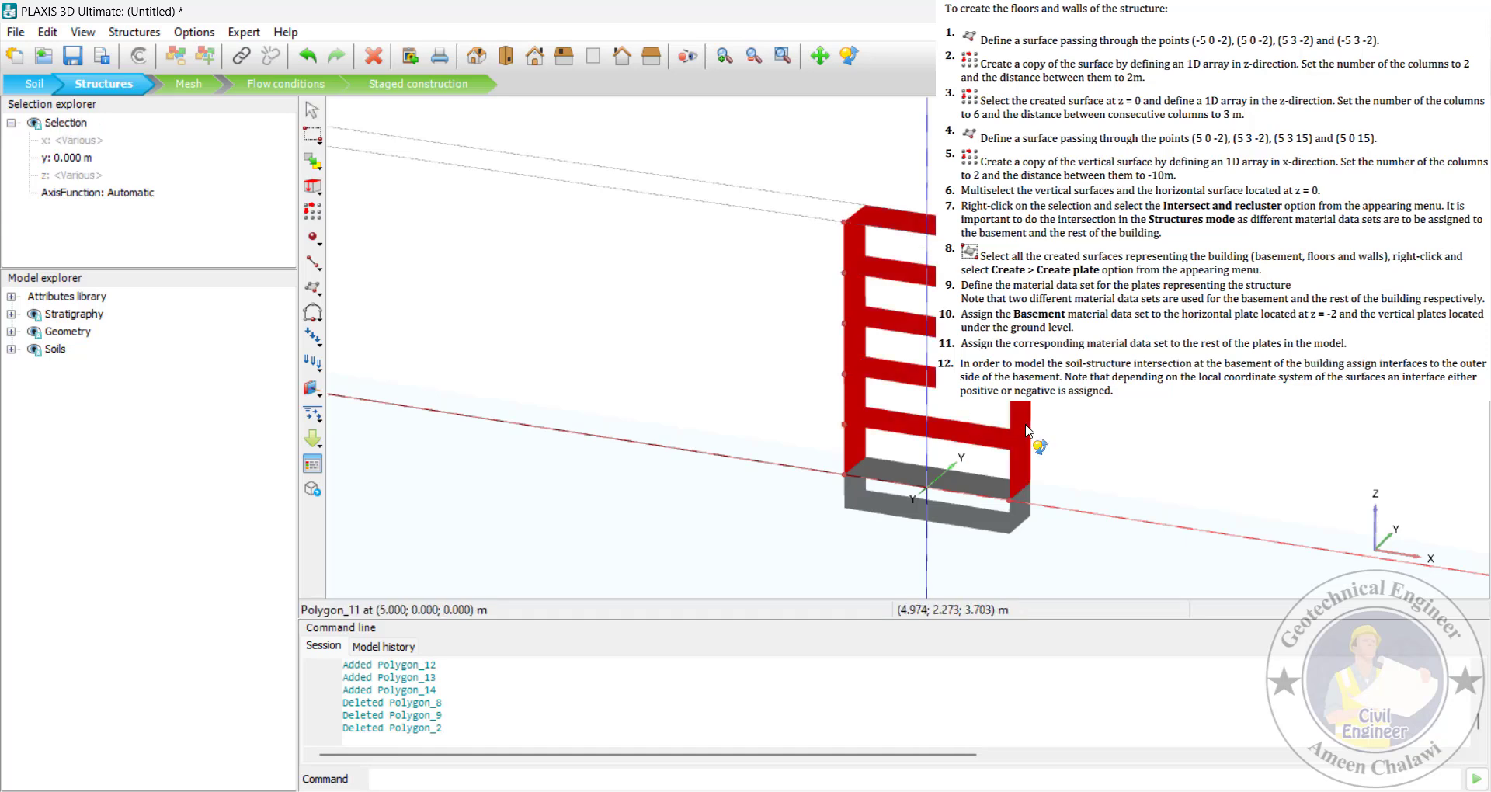
left_click(967, 481, "ctrl")
right_click(967, 483)
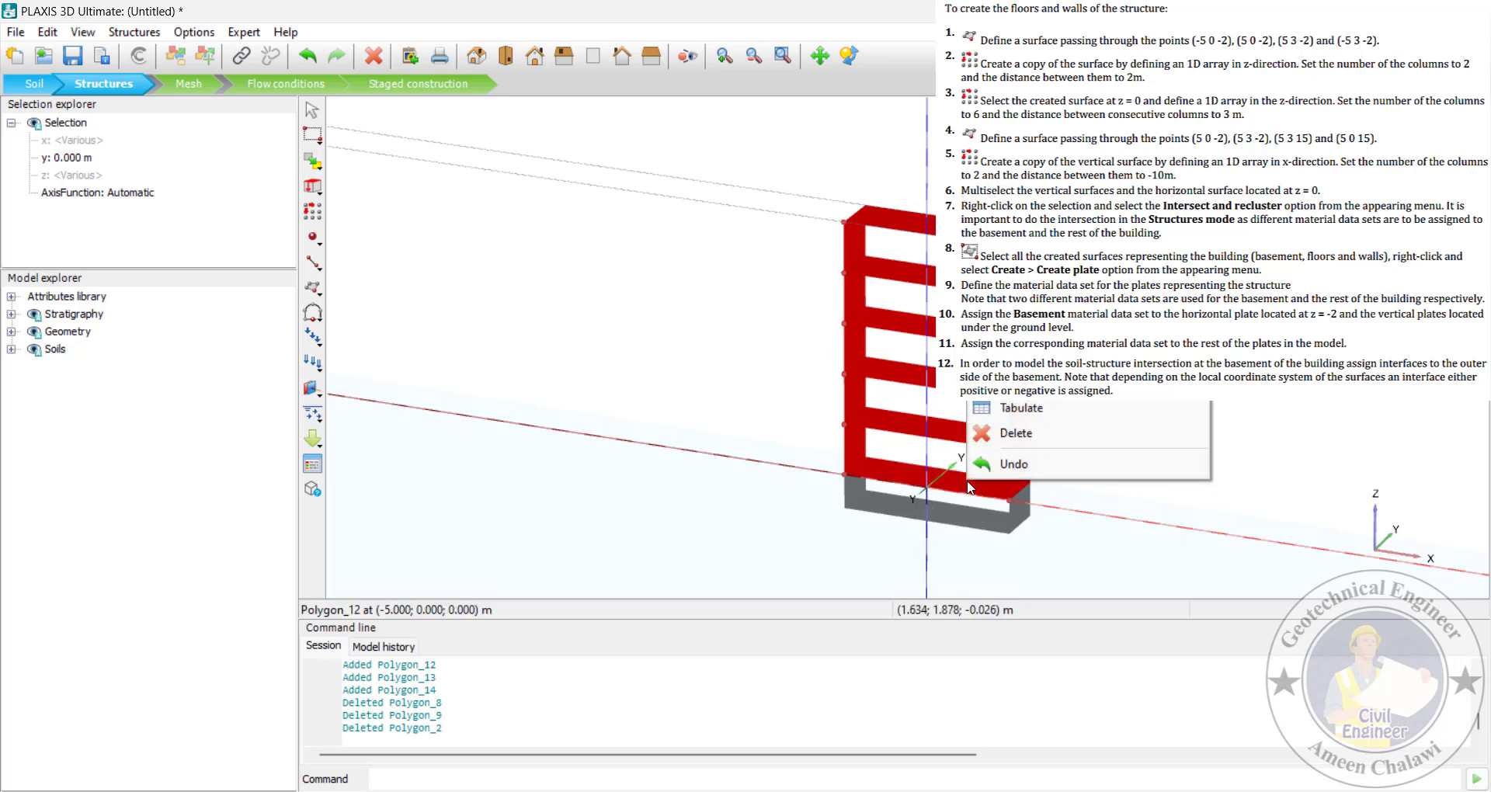
mouse_move(1010, 149)
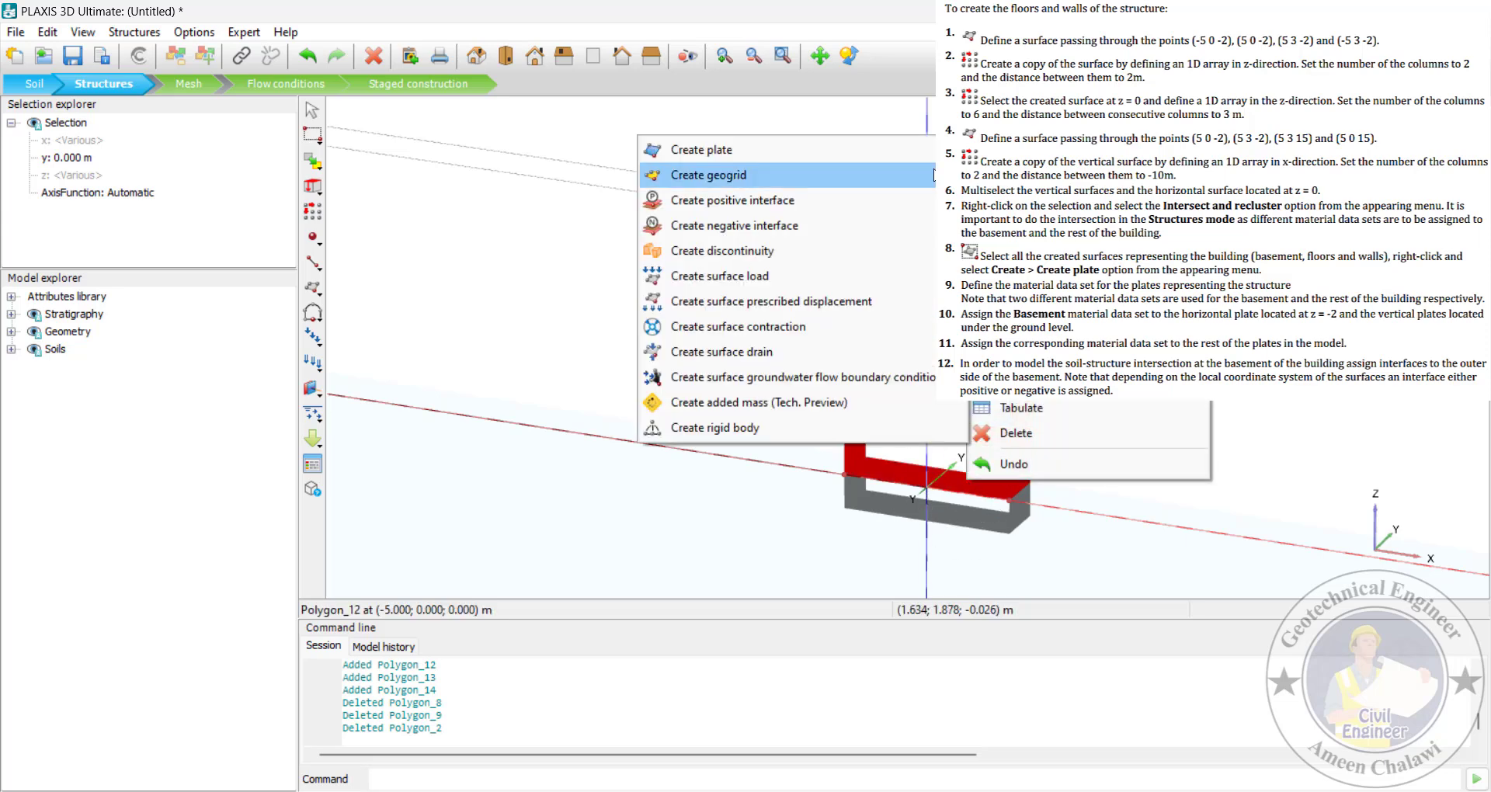
left_click(792, 156)
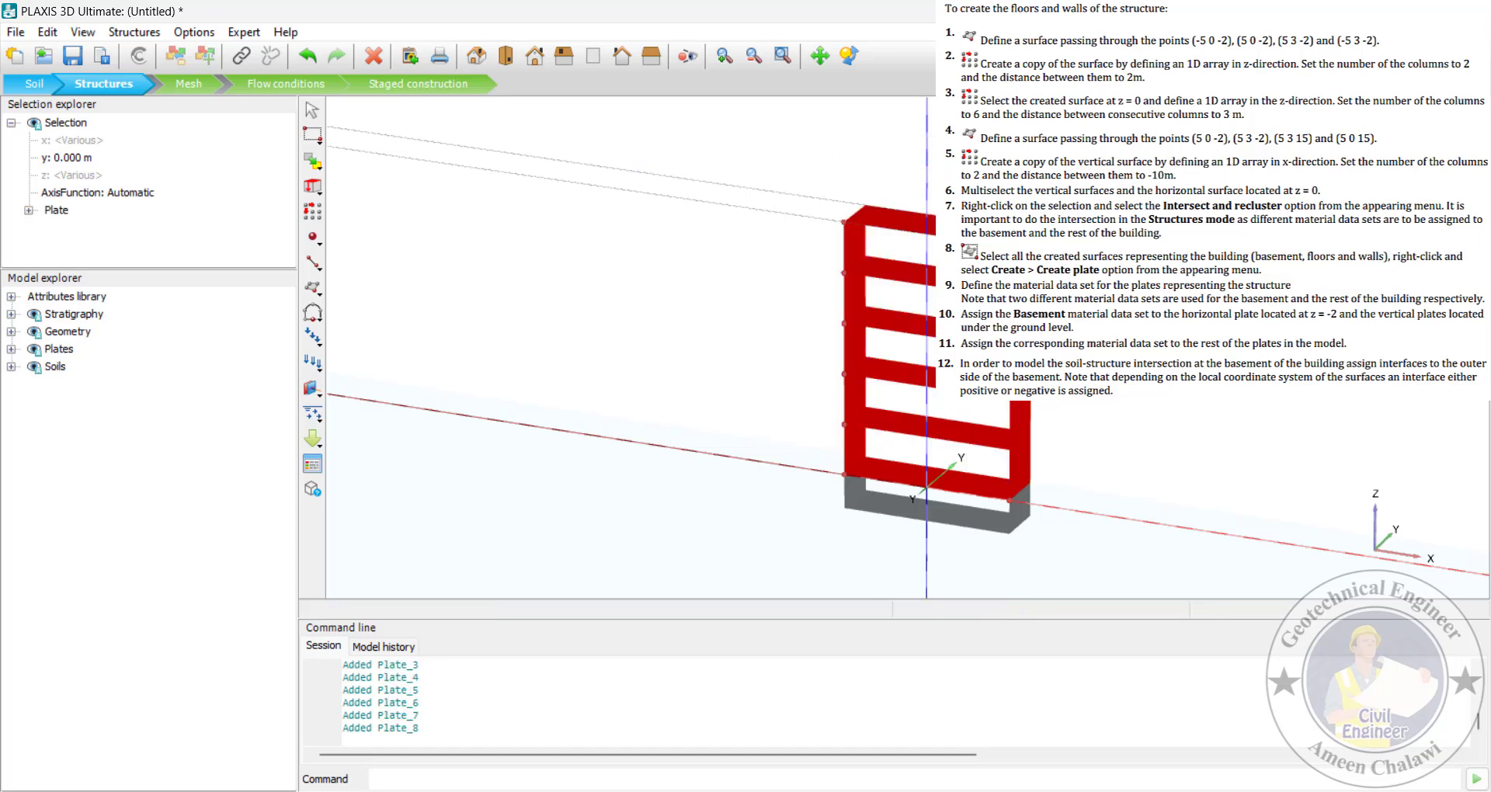
Assign the building material set to the selected floor and above-ground wall plates
left_click(28, 210)
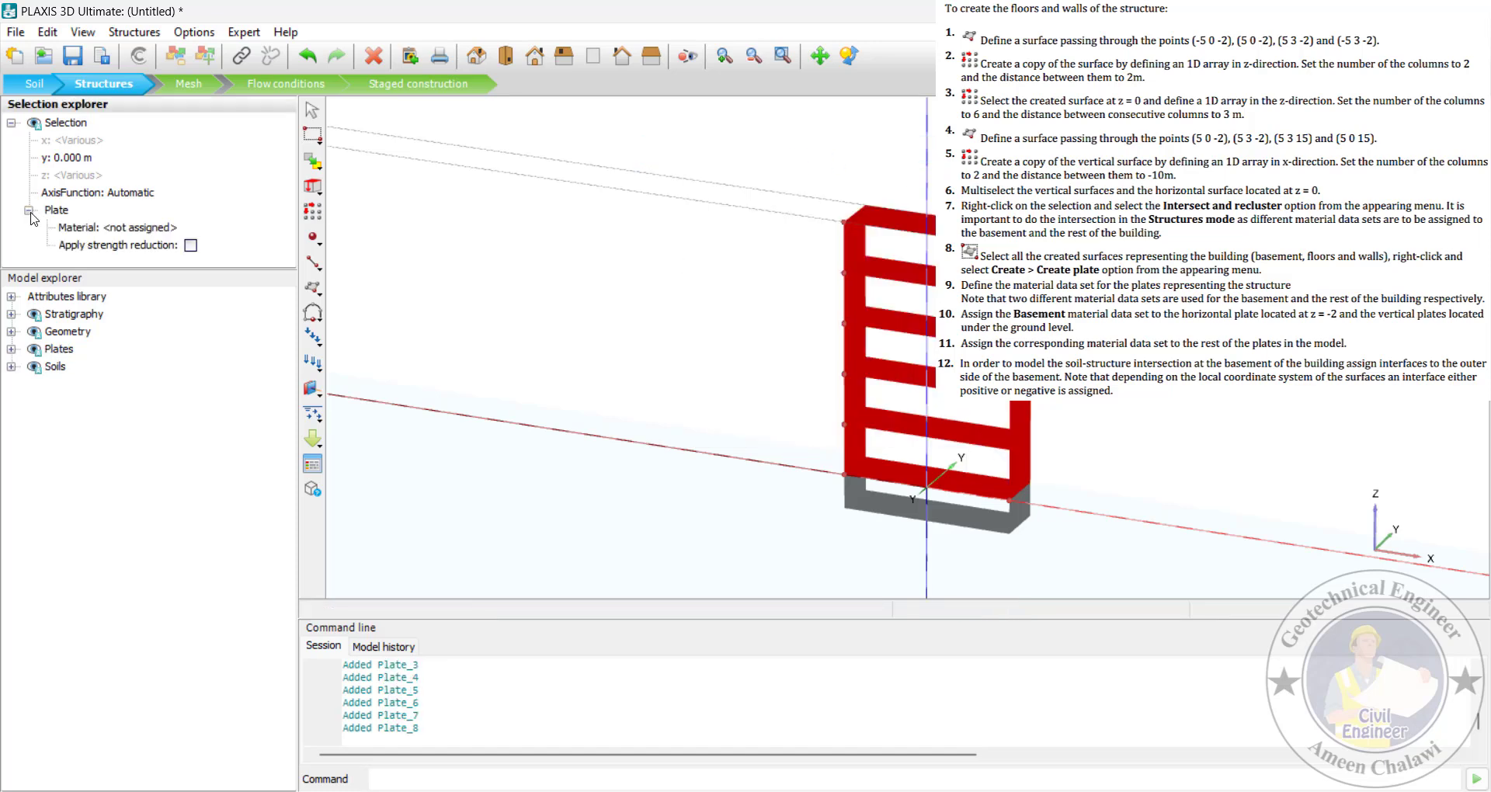
left_click(183, 228)
left_click(183, 227)
left_click(178, 239)
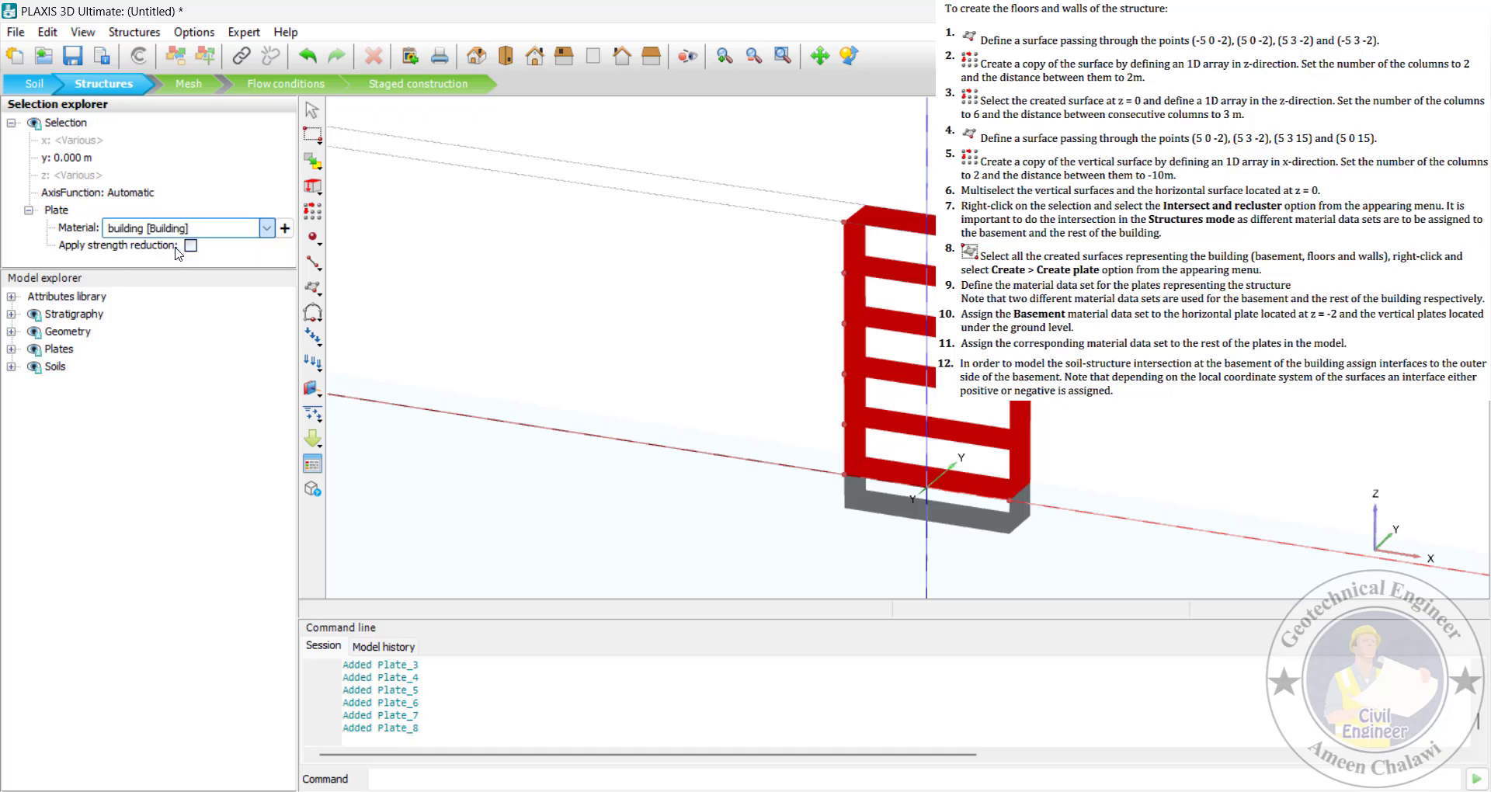
Create plates on the horizontal surface at z = -2 and the two wall surfaces below ground level
left_click(1019, 508)
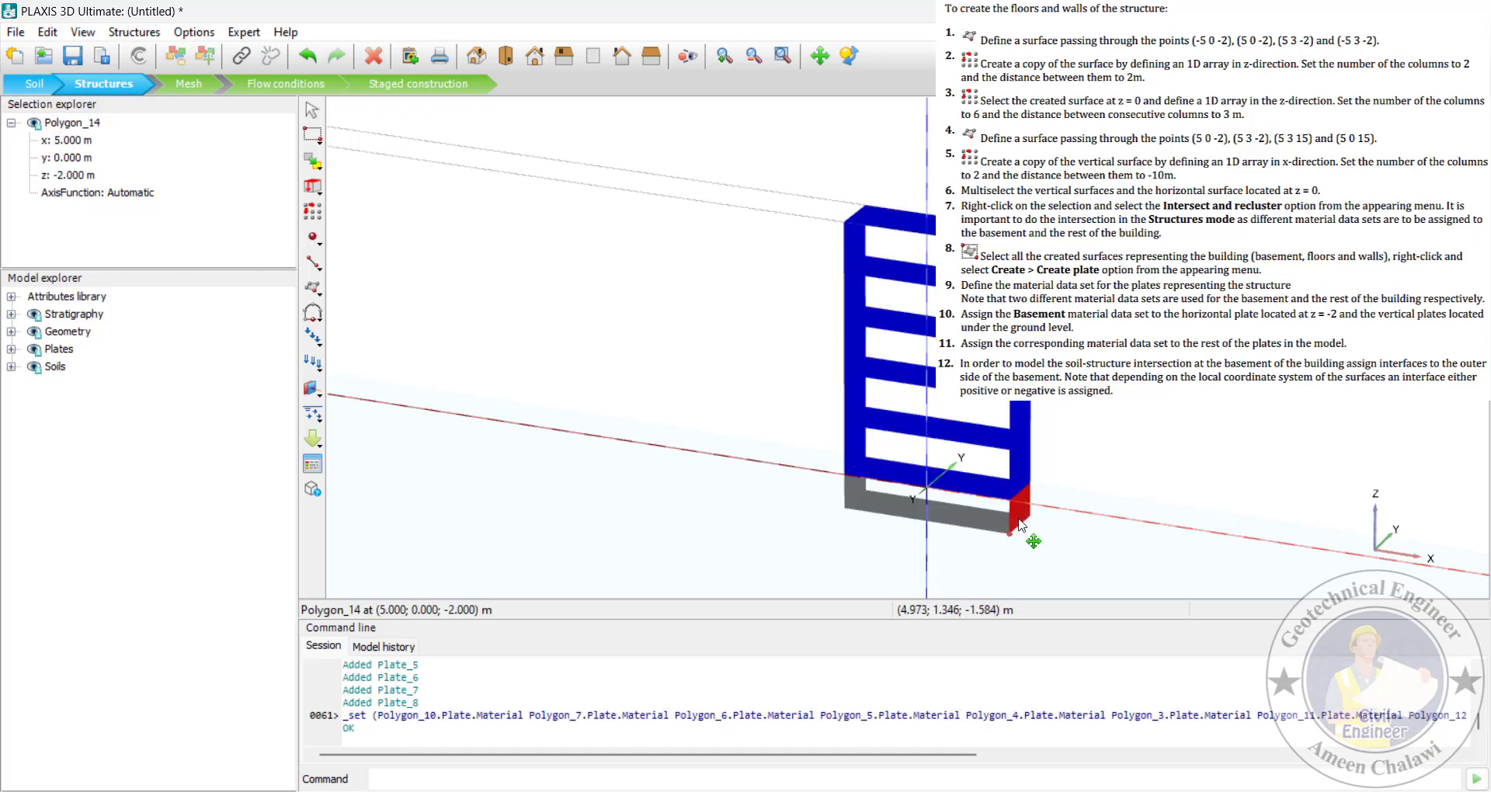
left_click(959, 520, "ctrl")
right_click(853, 489)
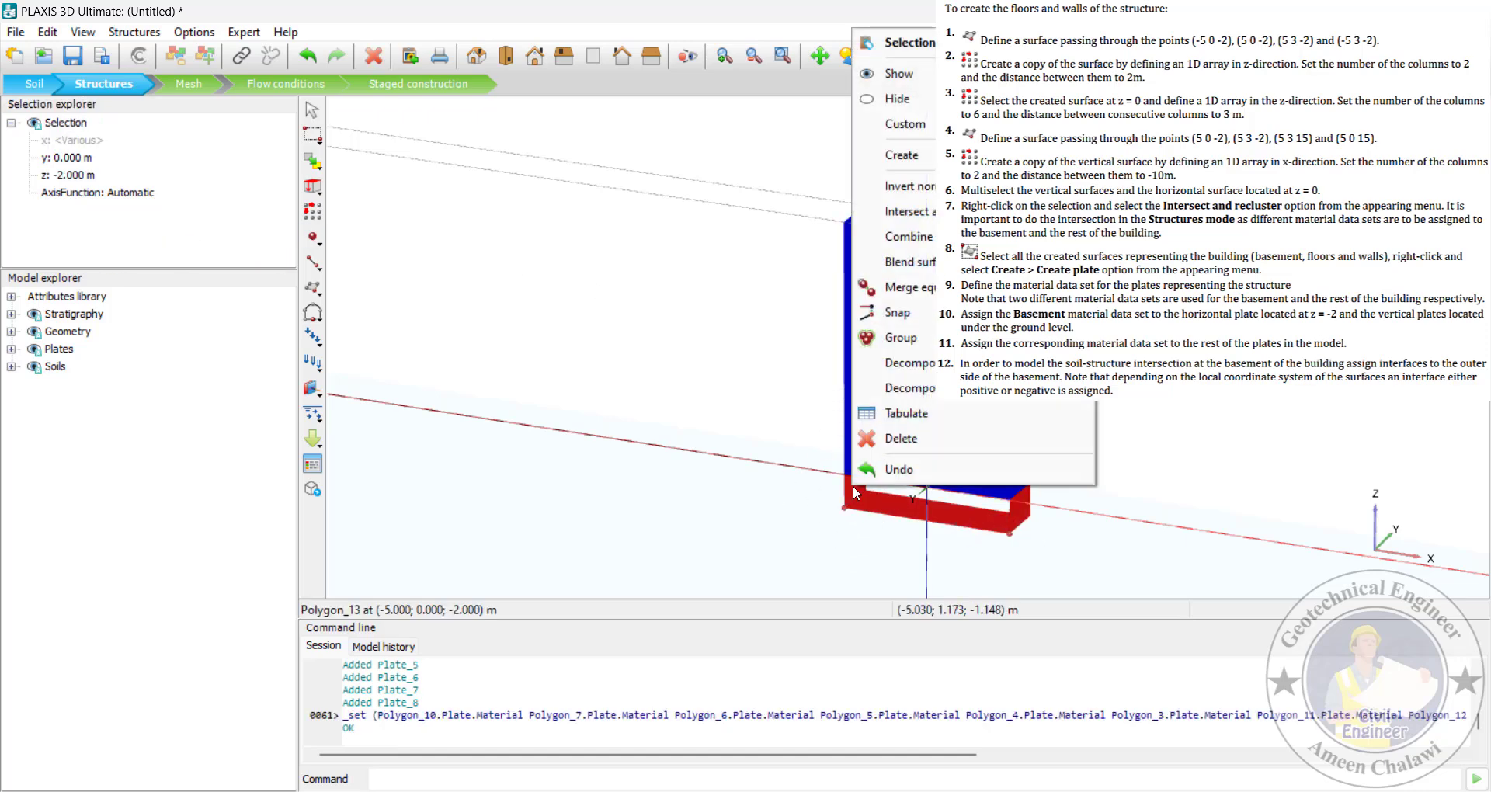
mouse_move(927, 159)
left_click(1126, 155)
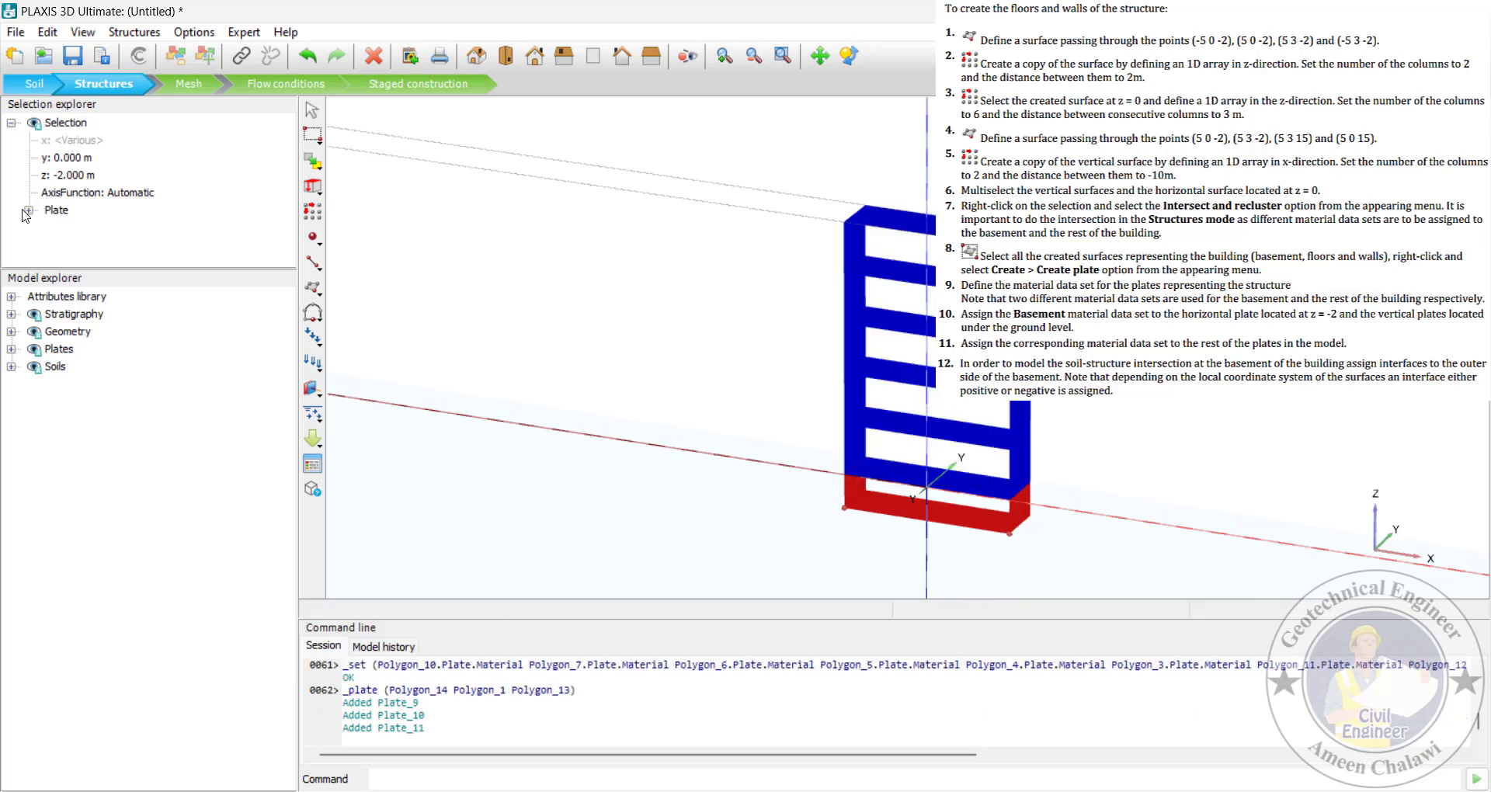
Assign the Basement material set to the selected bottom slab and below-ground wall plates
left_click(28, 211)
left_click(174, 230)
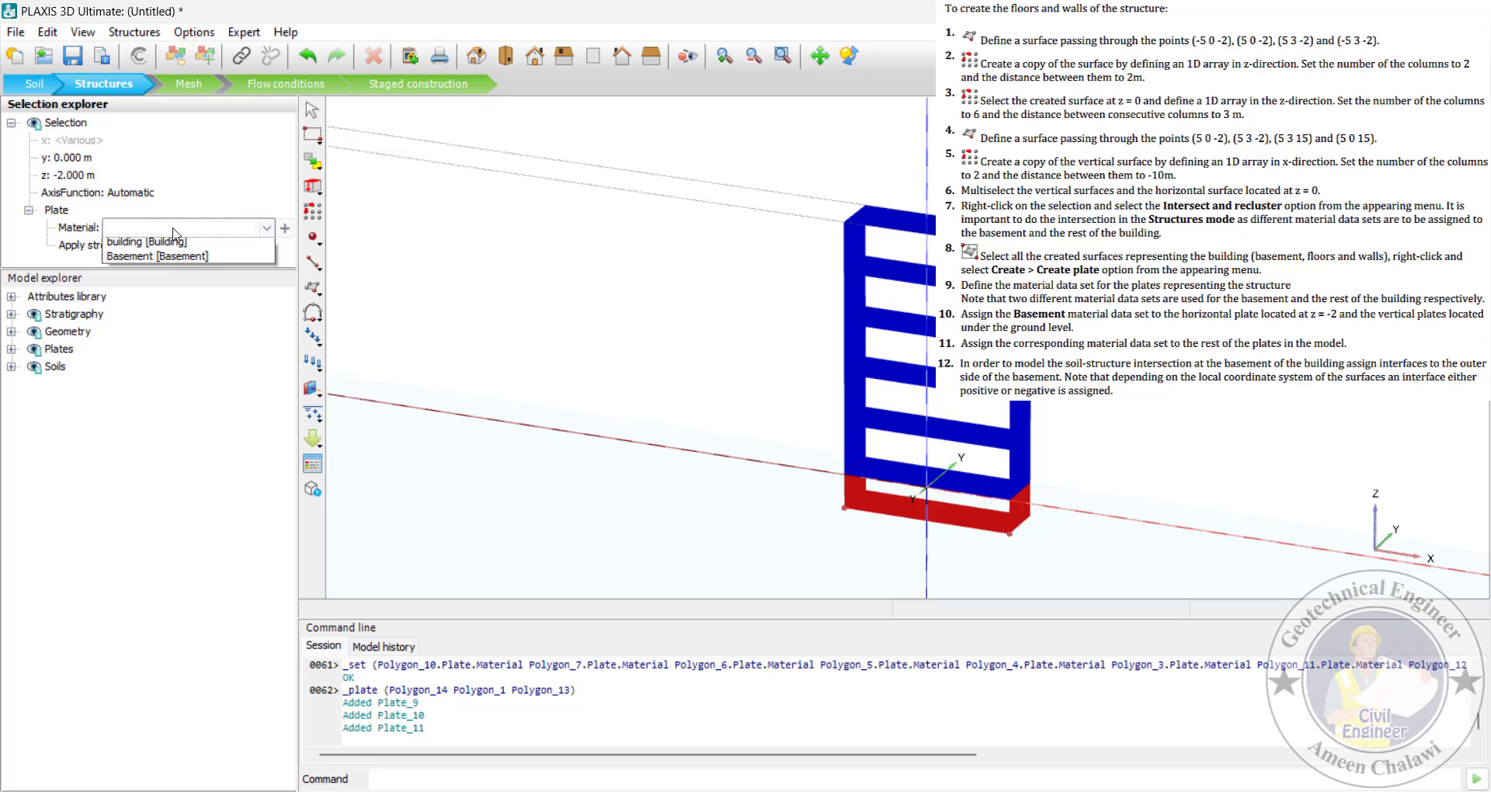
left_click(175, 263)
left_click(597, 312)
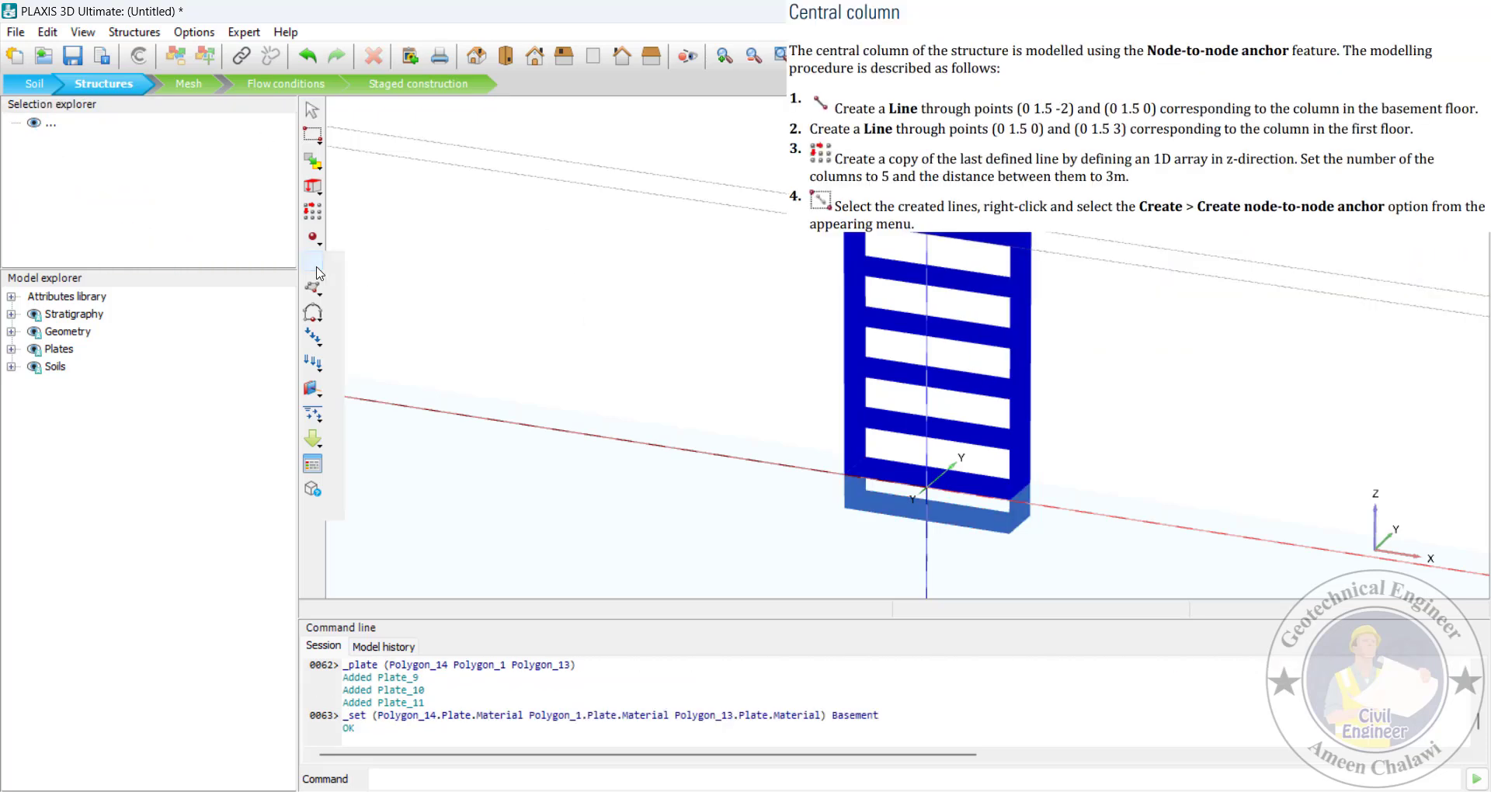
Create the basement column line from (0 1.5 -2) to (0 1.5 0), copying the coordinates from the text document
left_click(313, 263)
left_click(334, 264)
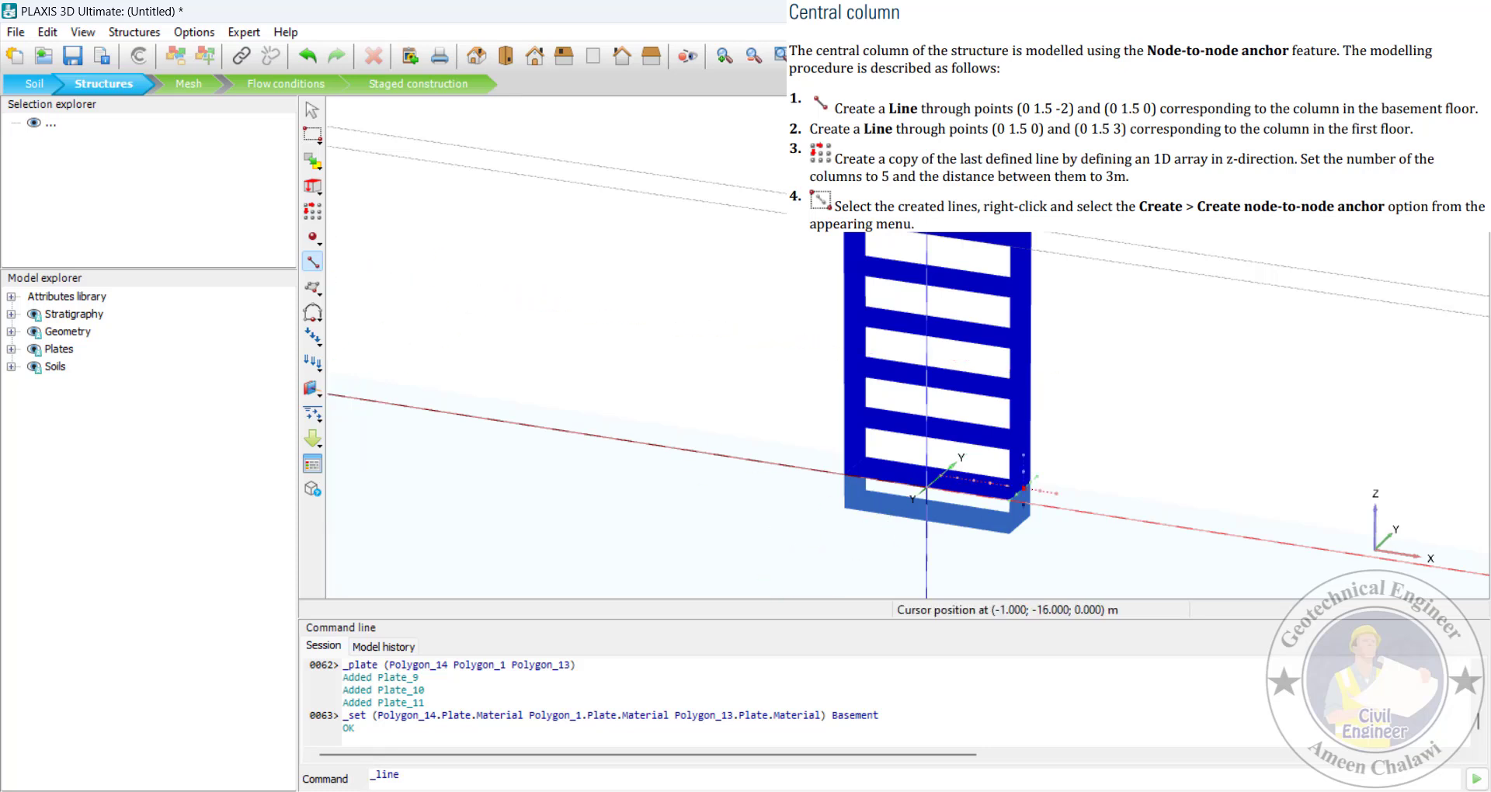
key("alt+Tab")
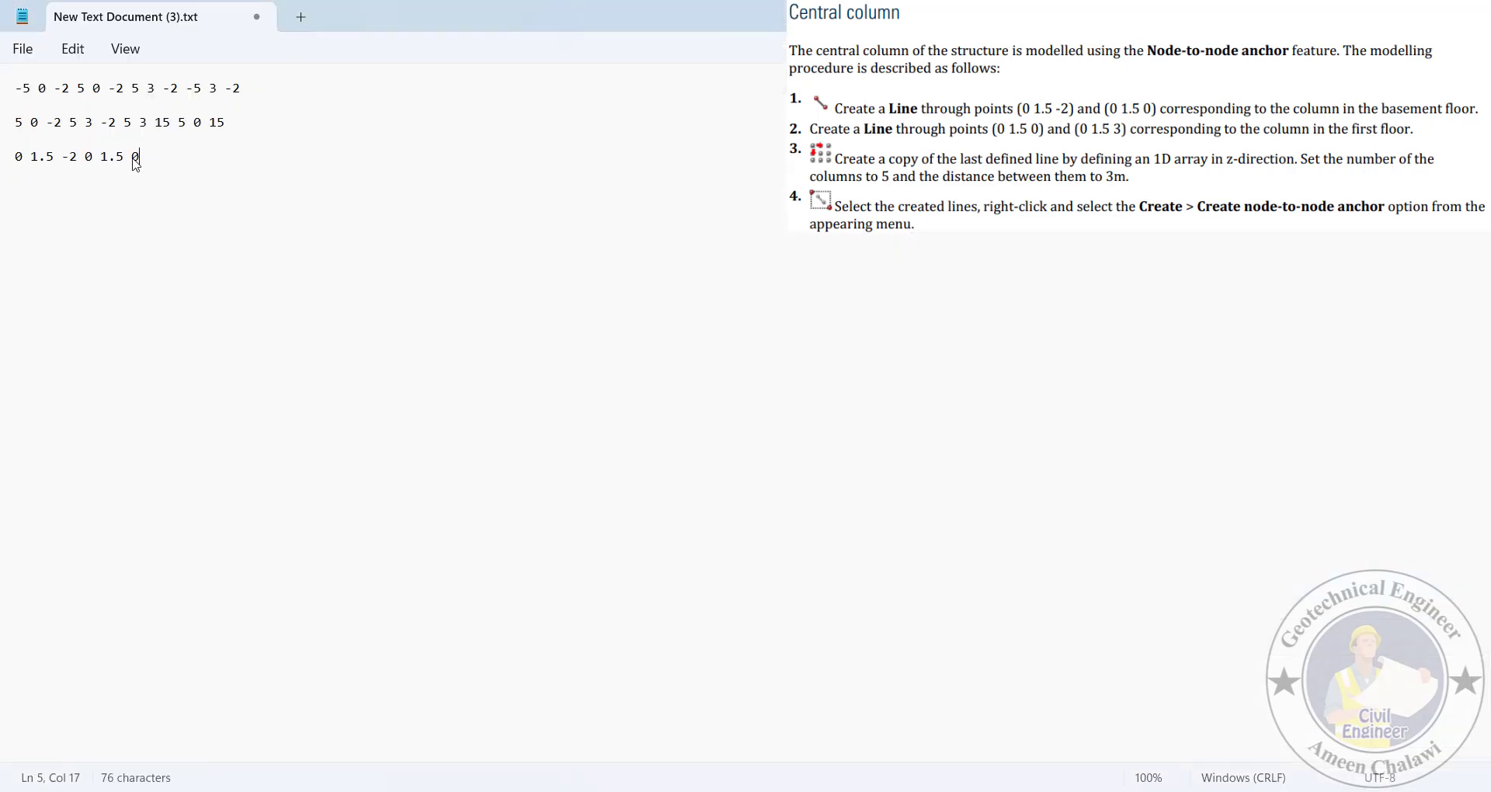
left_click_drag(136, 163, 29, 161)
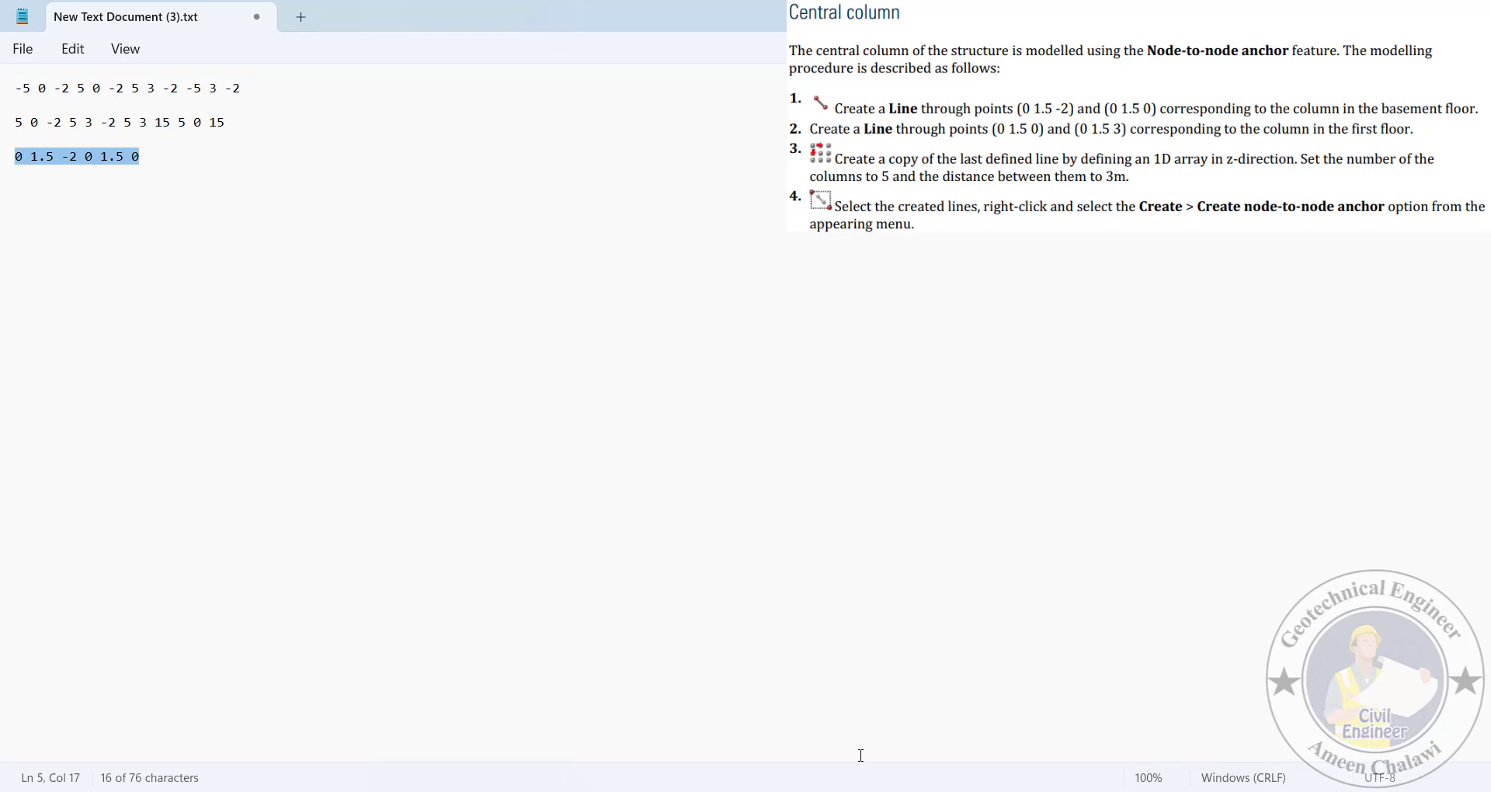
key("alt+Tab")
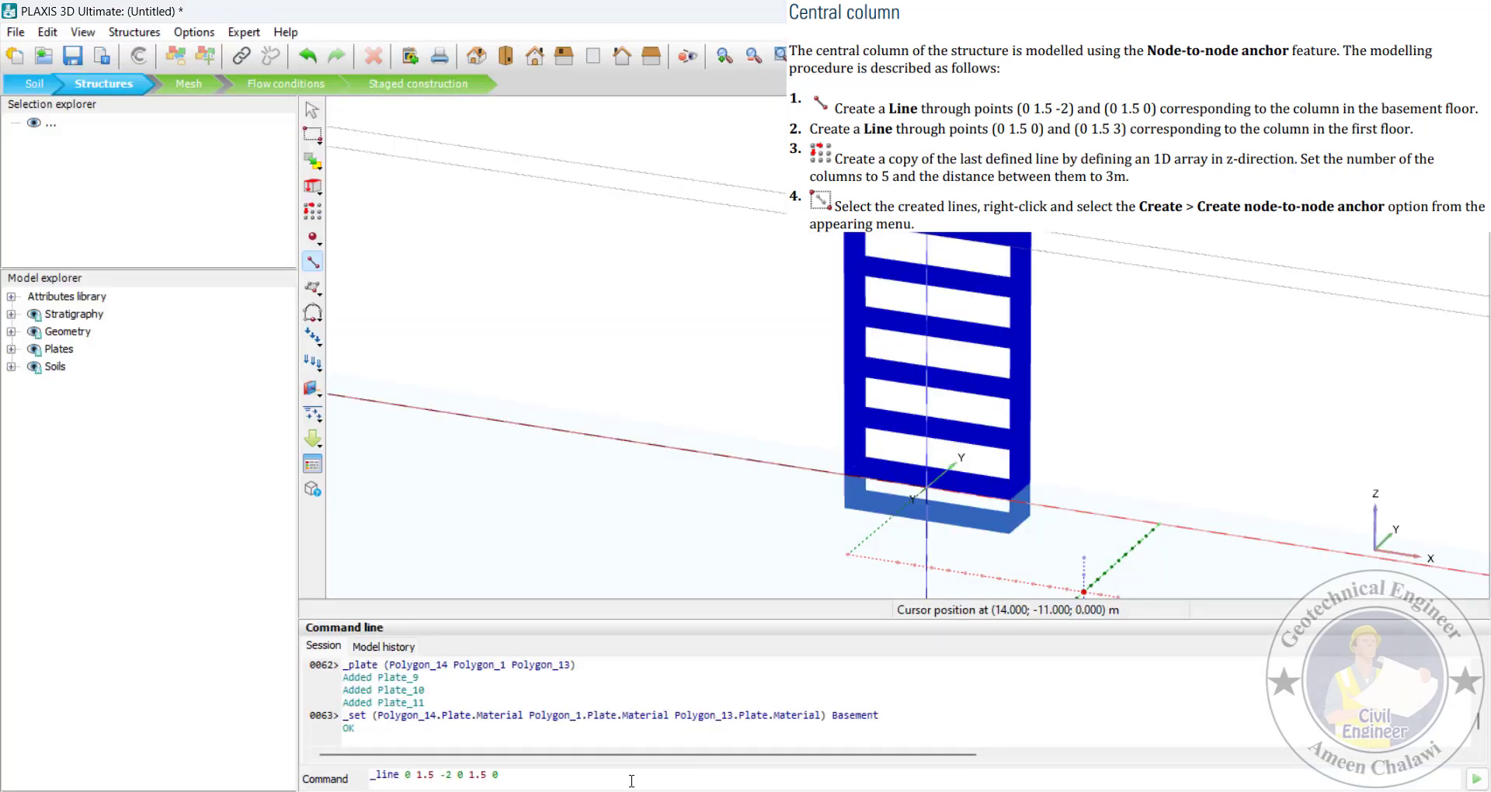
key("Return")
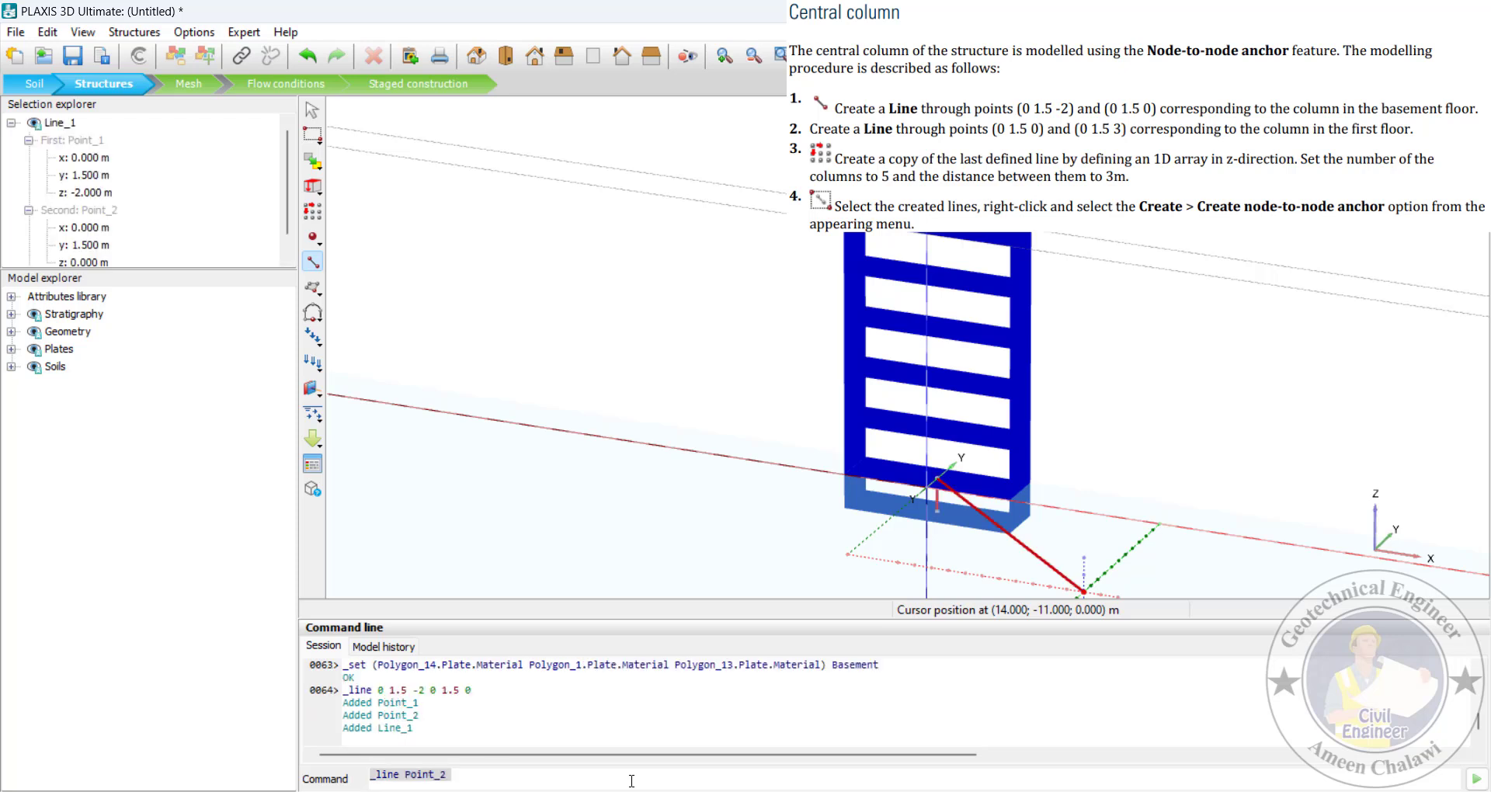
left_click(313, 110)
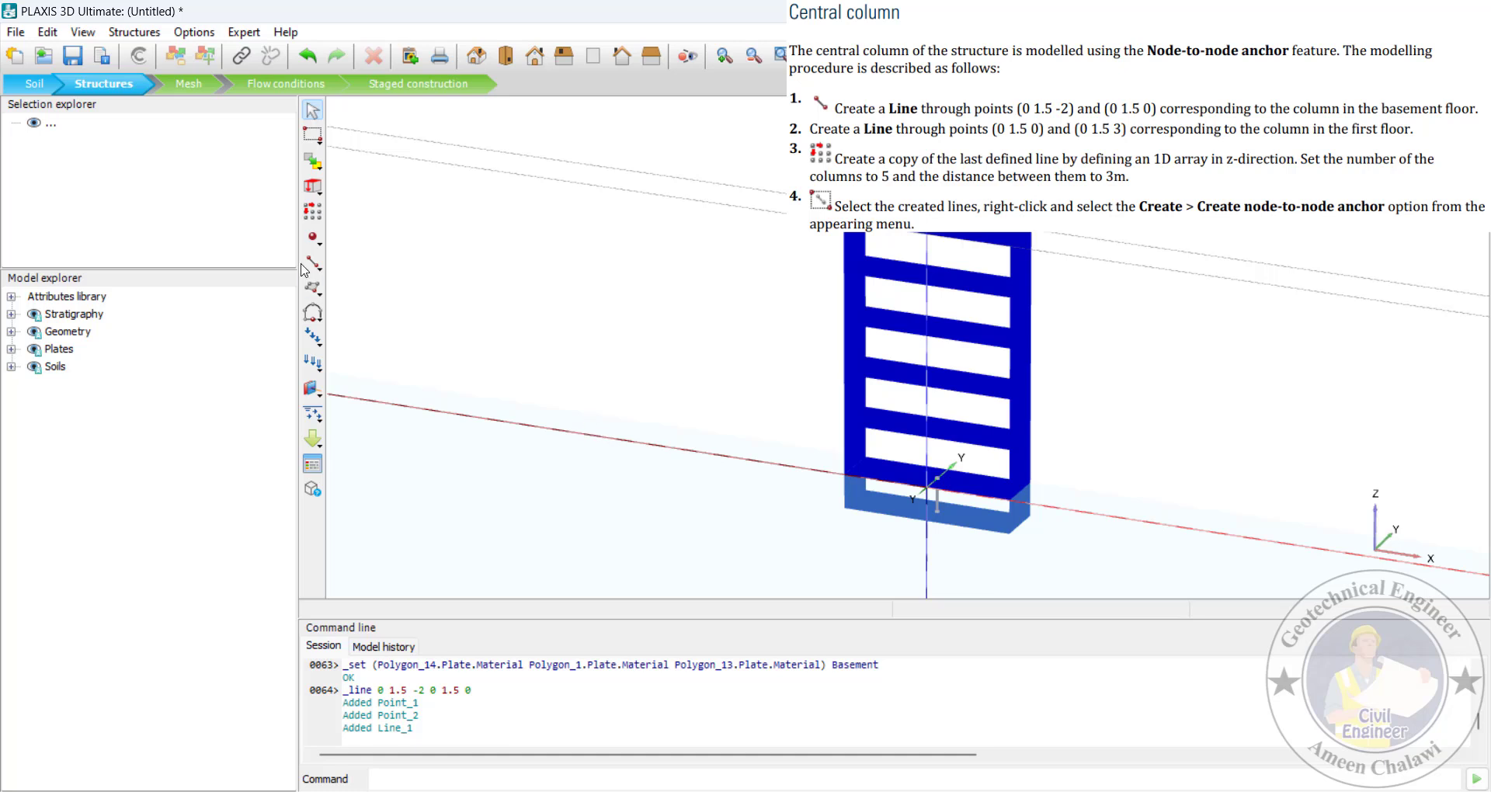
Create the first-floor column line from (0 1.5 0) to (0 1.5 3), copying the coordinates from the text document
left_click(312, 263)
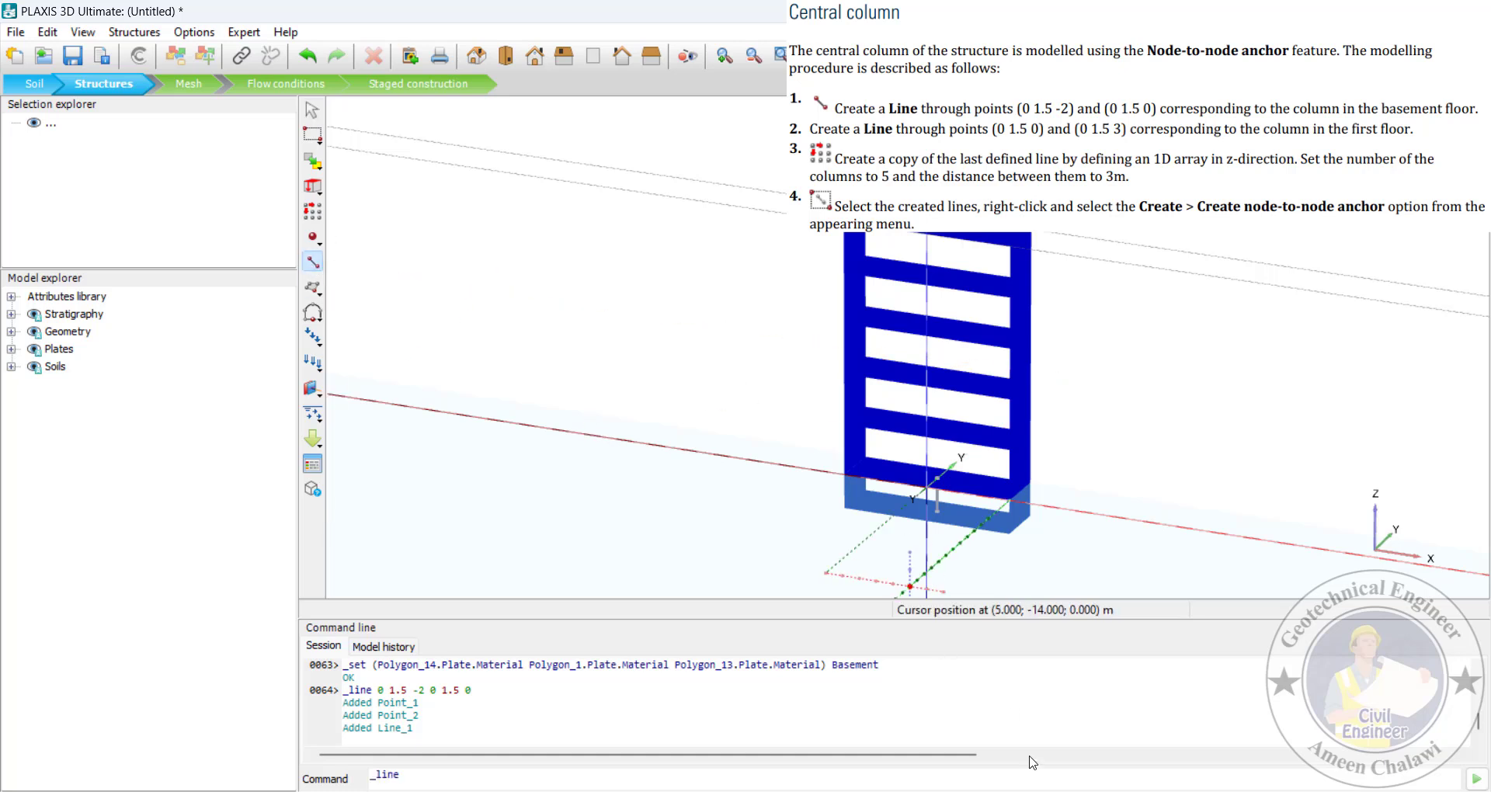
key("alt+Tab")
left_click_drag(148, 193, 19, 196)
key("ctrl+c")
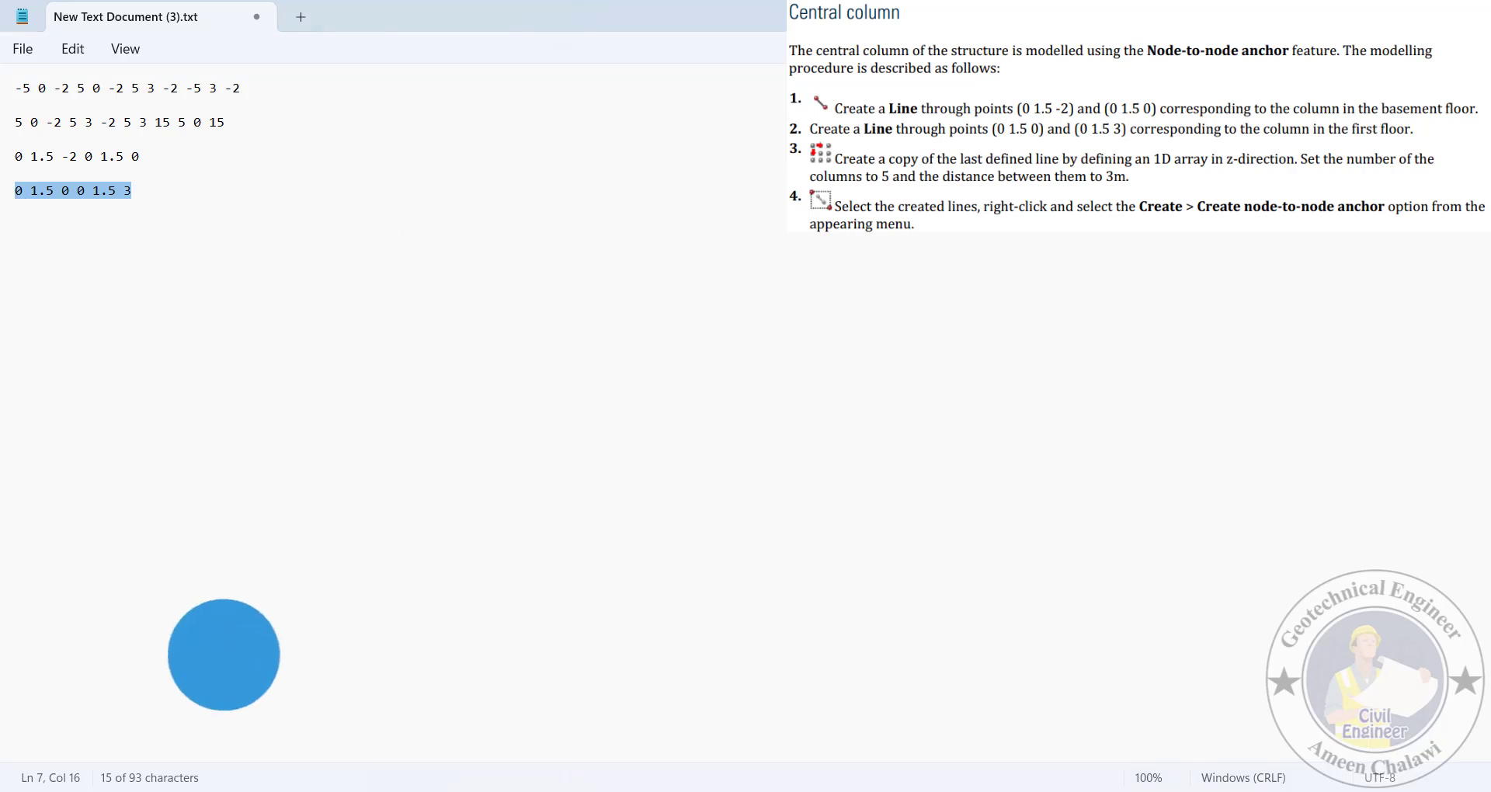
key("alt+Tab")
key("ctrl+v")
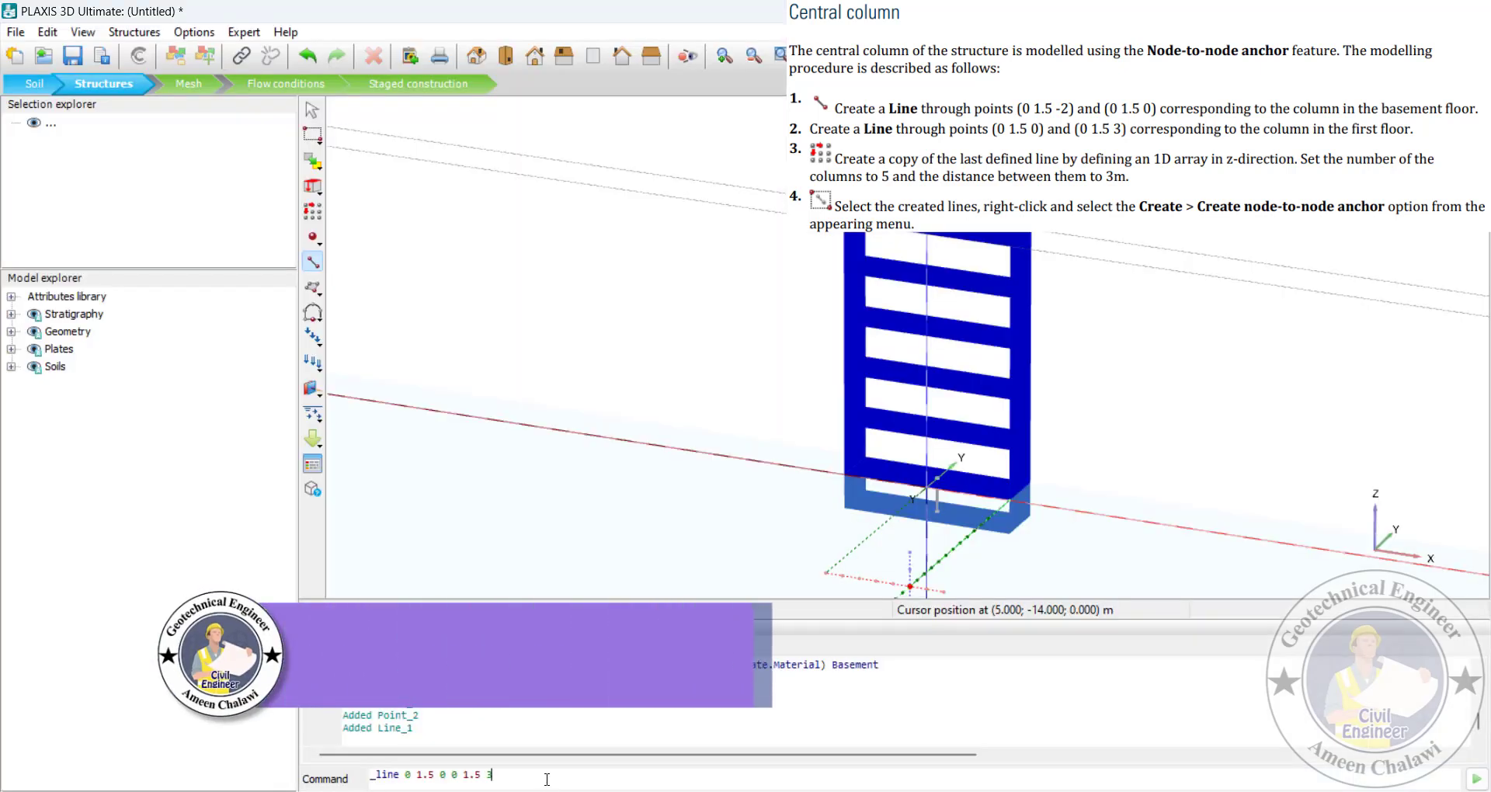
key("Return")
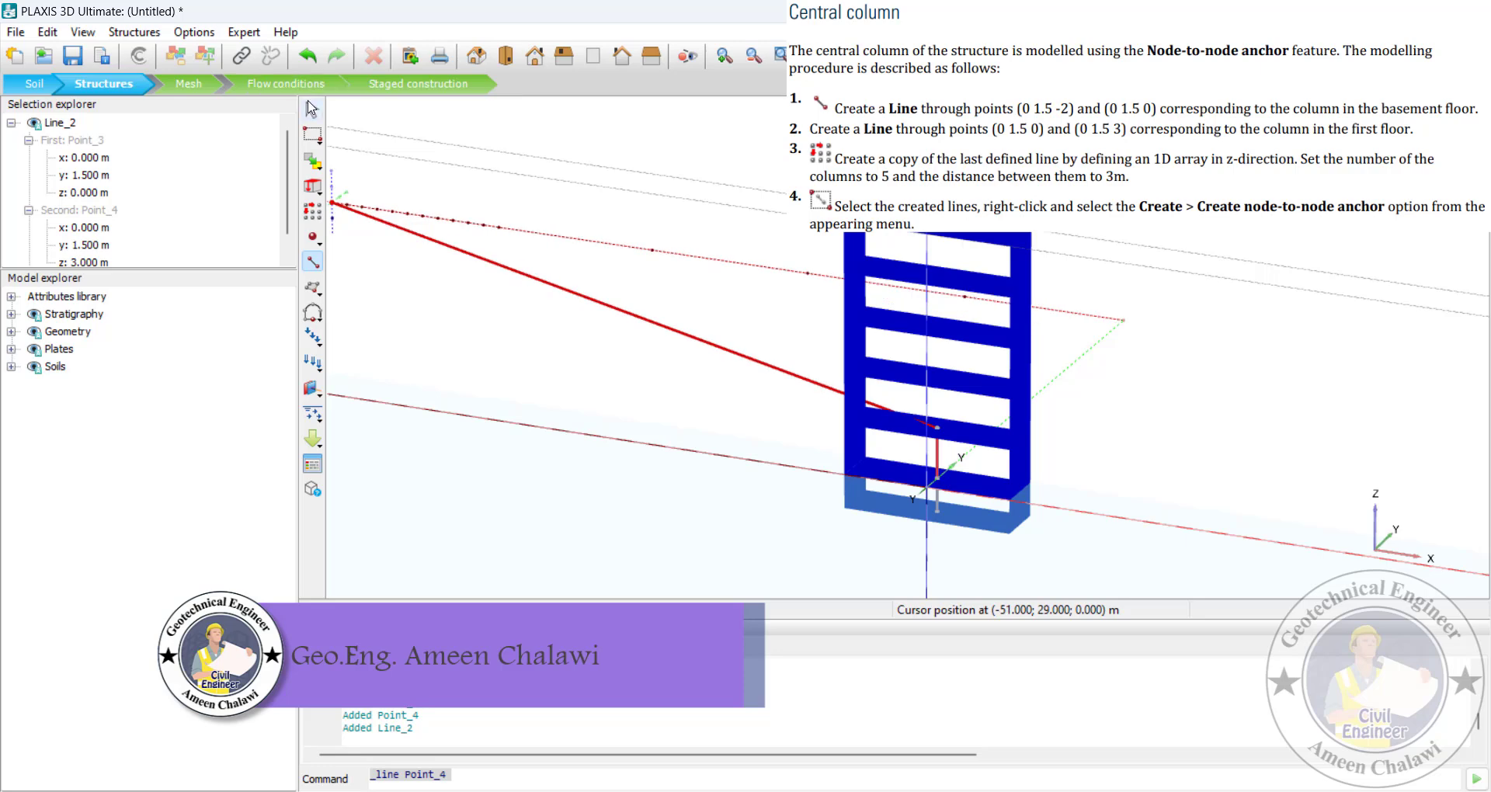
key("Escape")
Array the first-floor column line in the z direction with 5 columns at a distance of 3 m
left_click(938, 466)
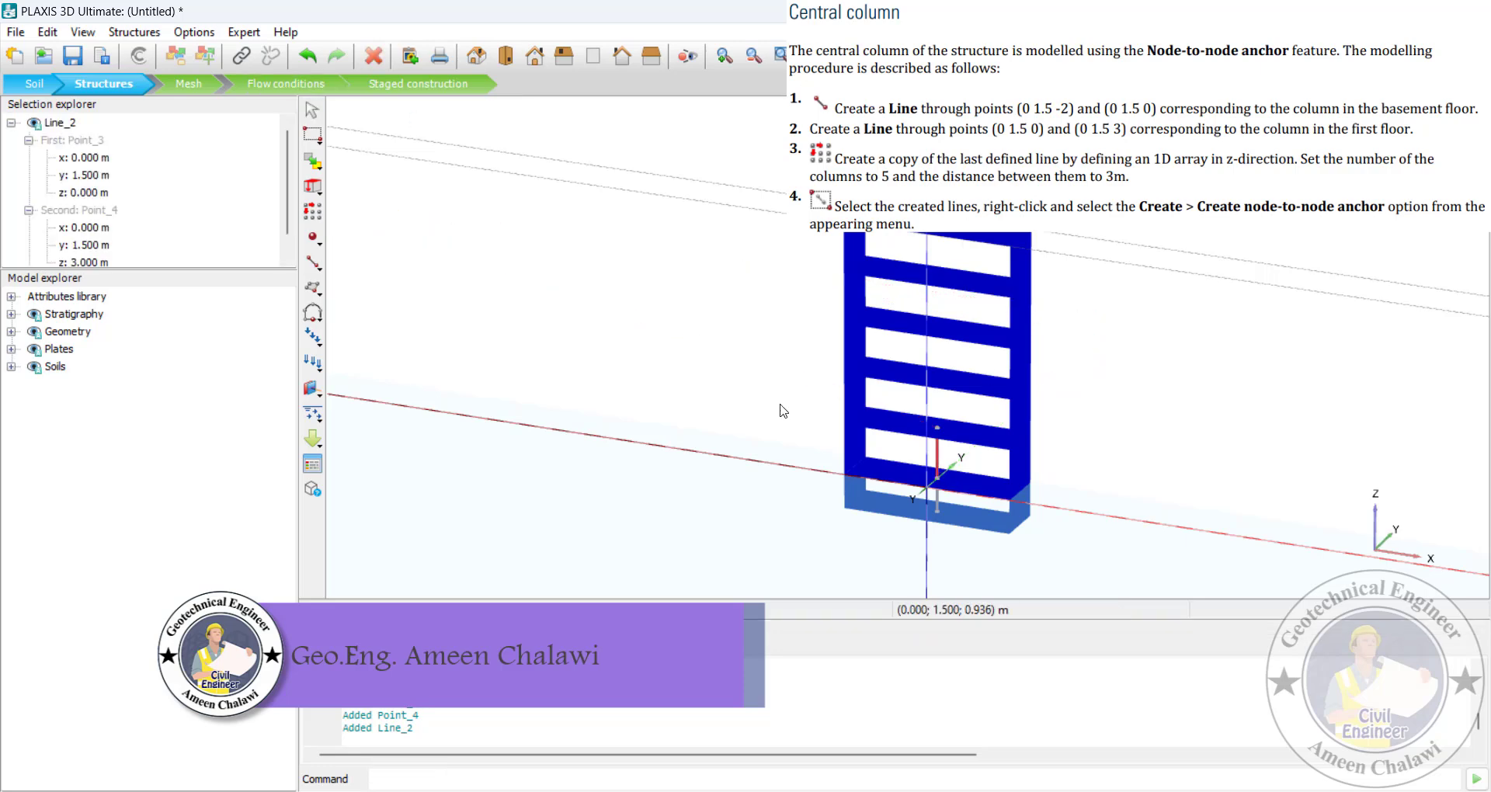
left_click(313, 210)
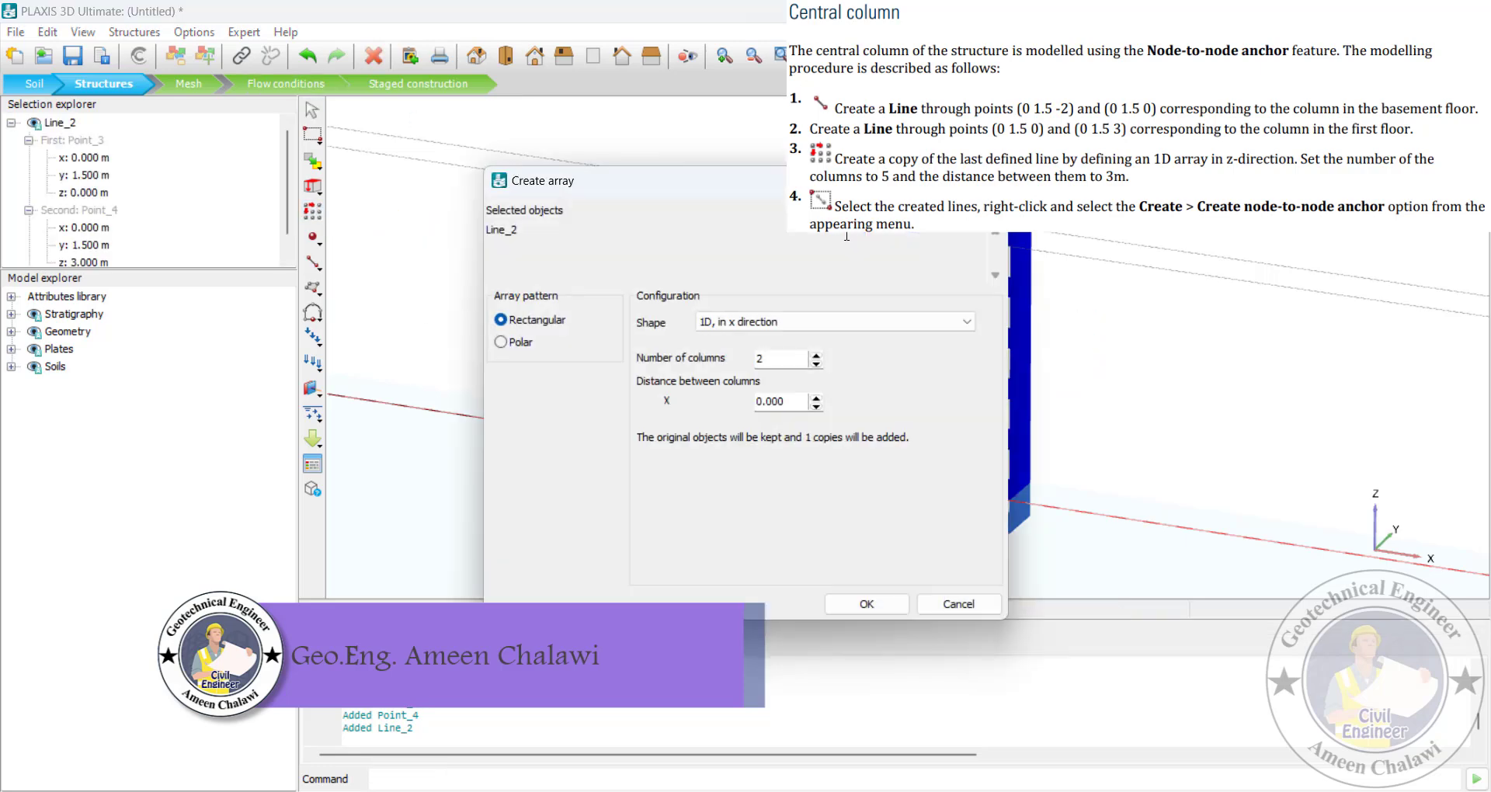
left_click(834, 321)
left_click(738, 364)
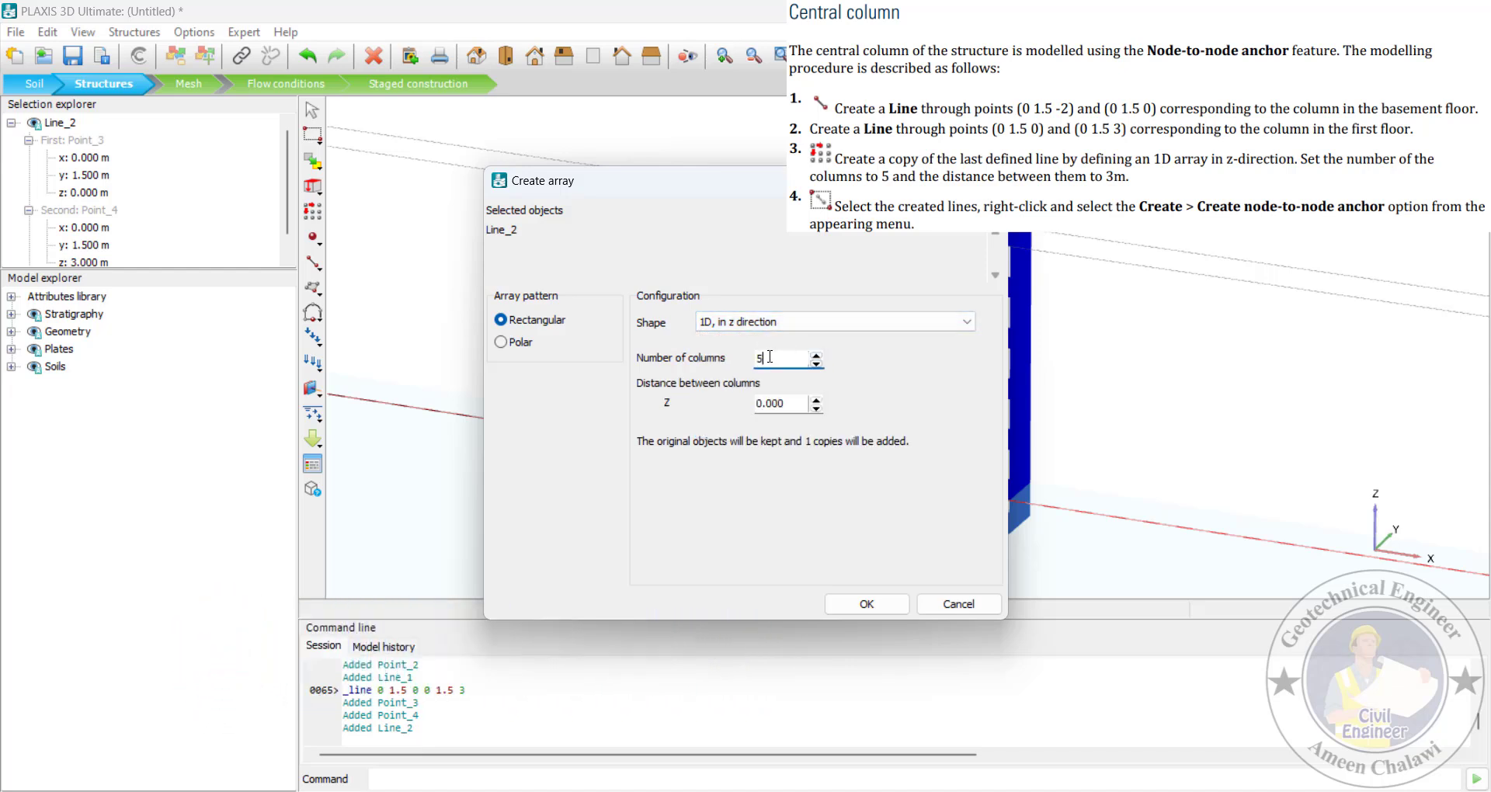
double_click(788, 403)
type("3")
left_click_drag(621, 180, 361, 253)
left_click(606, 678)
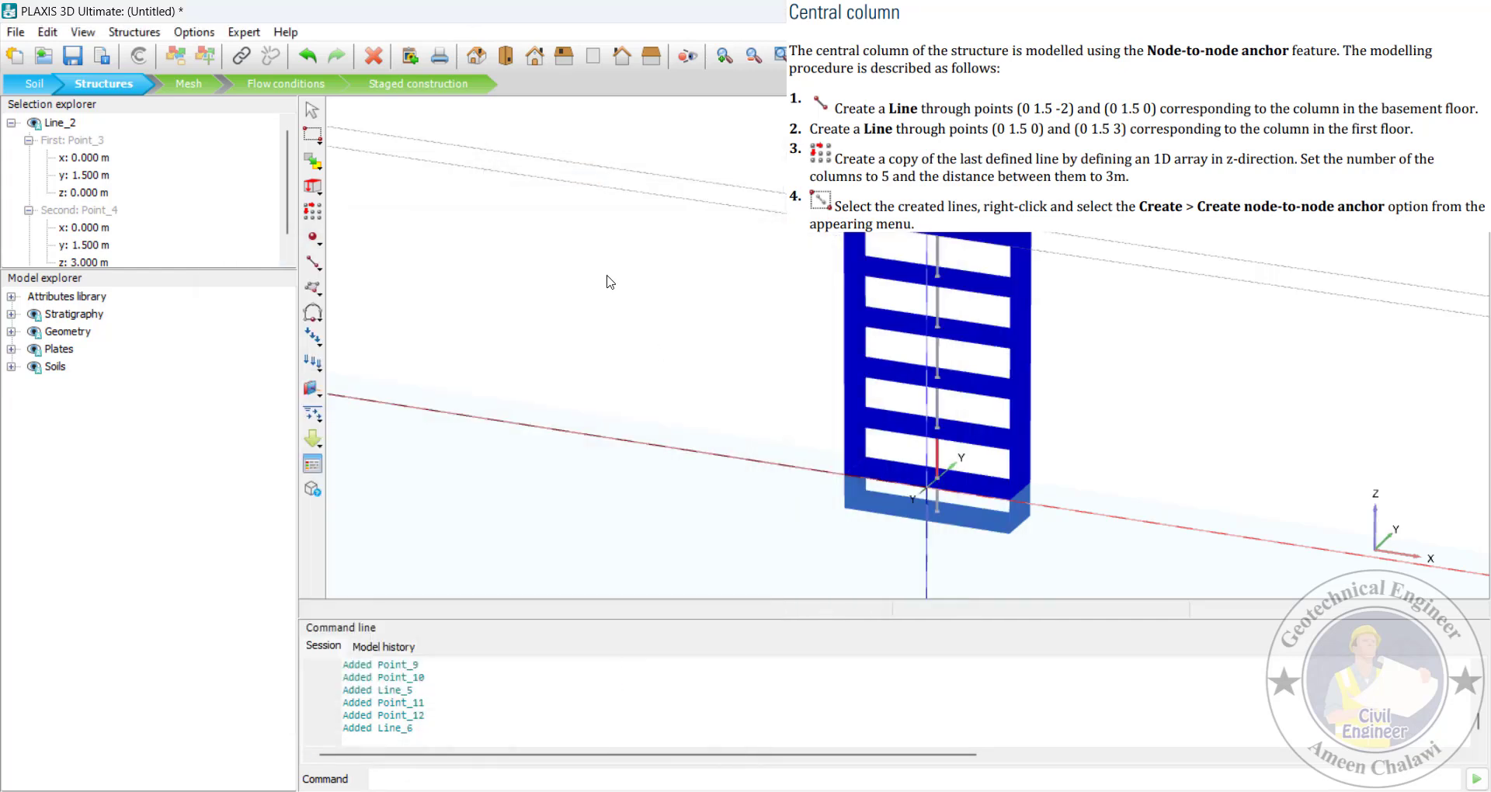
left_click(312, 110)
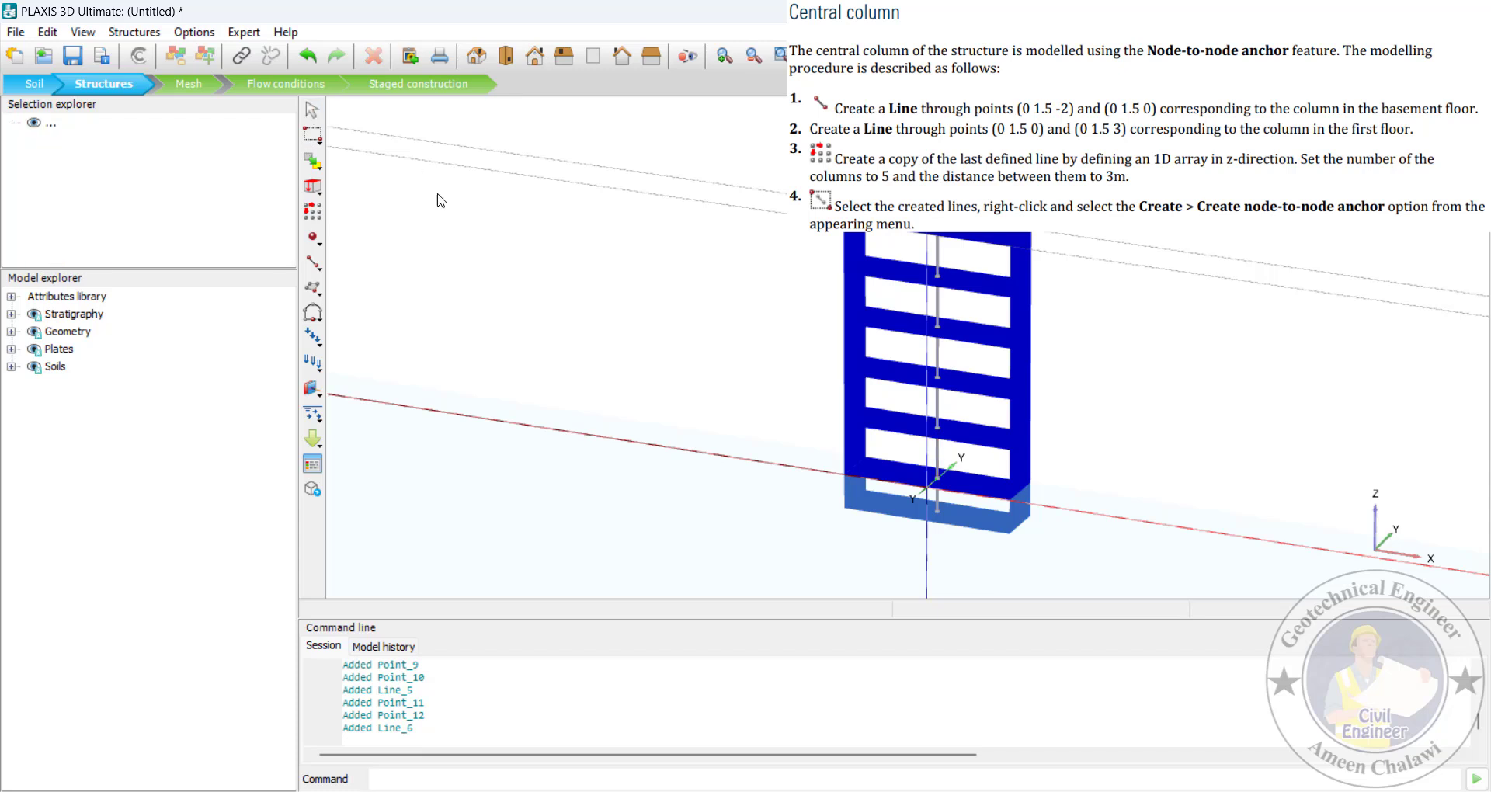
Start a new anchor material set and name it Column
left_click(313, 488)
left_click(833, 225)
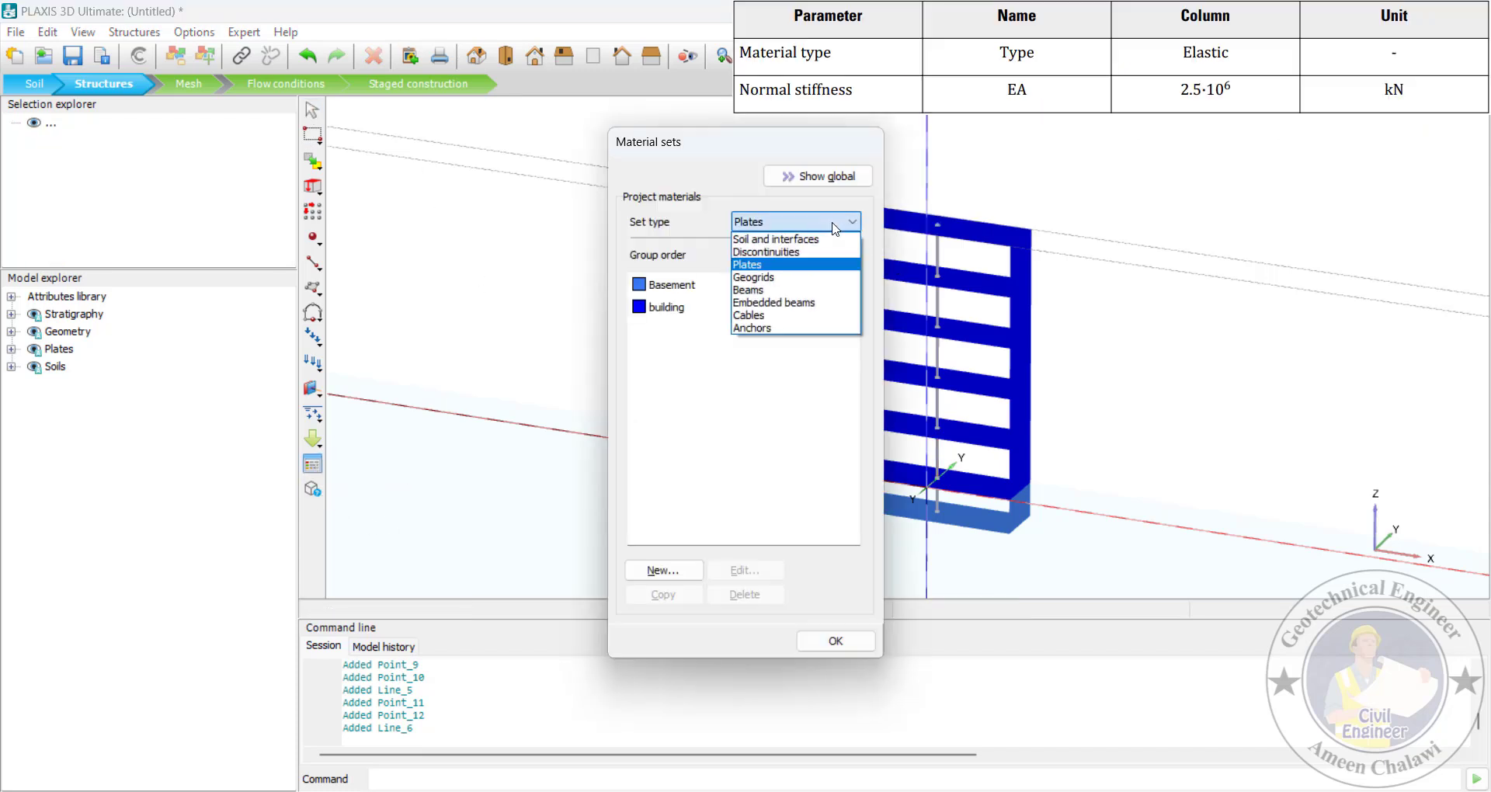
left_click(787, 329)
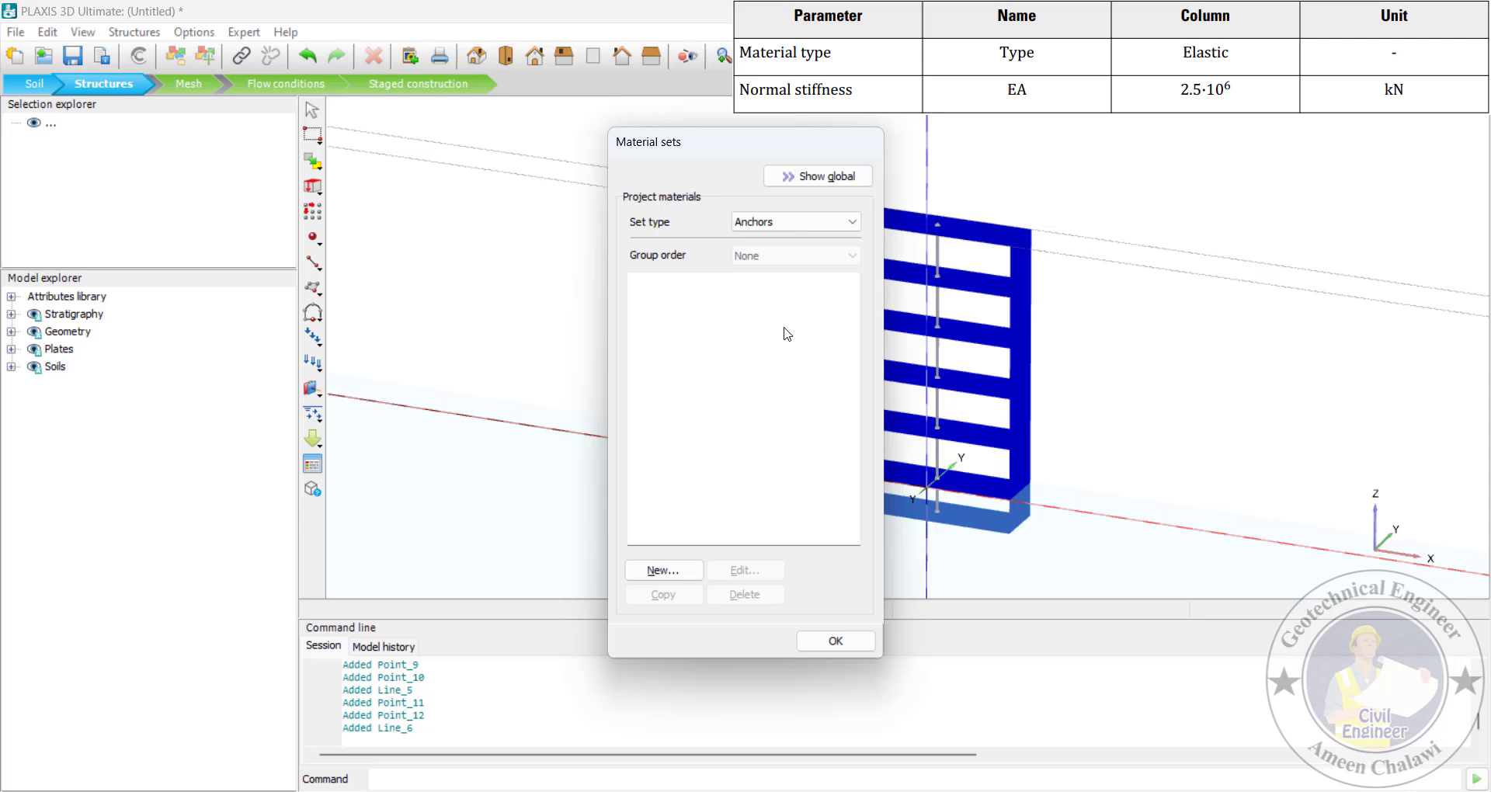
left_click(664, 570)
type("Column")
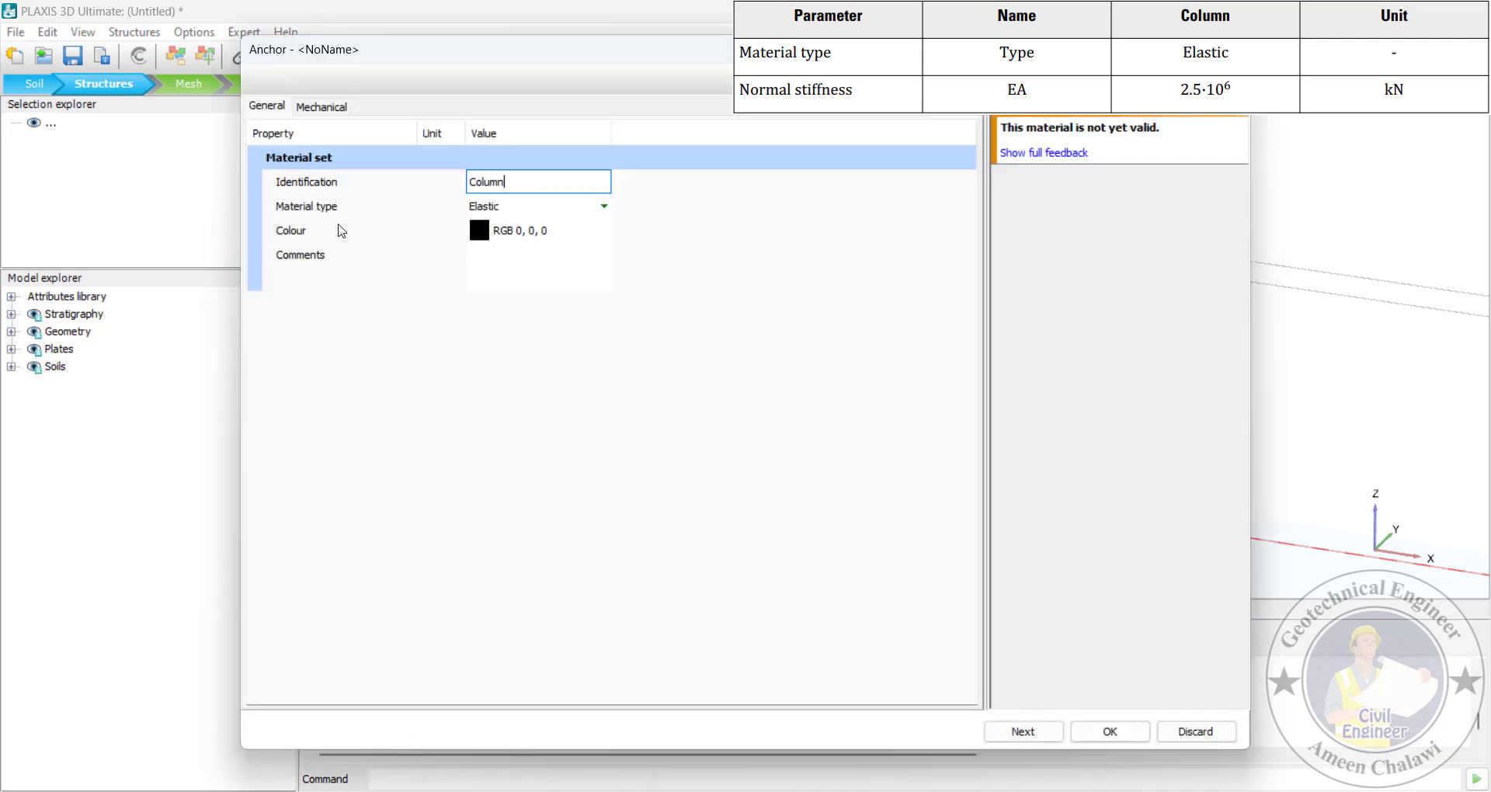
Set the Column anchor's stiffness EA to 2.5e6 kN, save the material and close the material sets
left_click(314, 107)
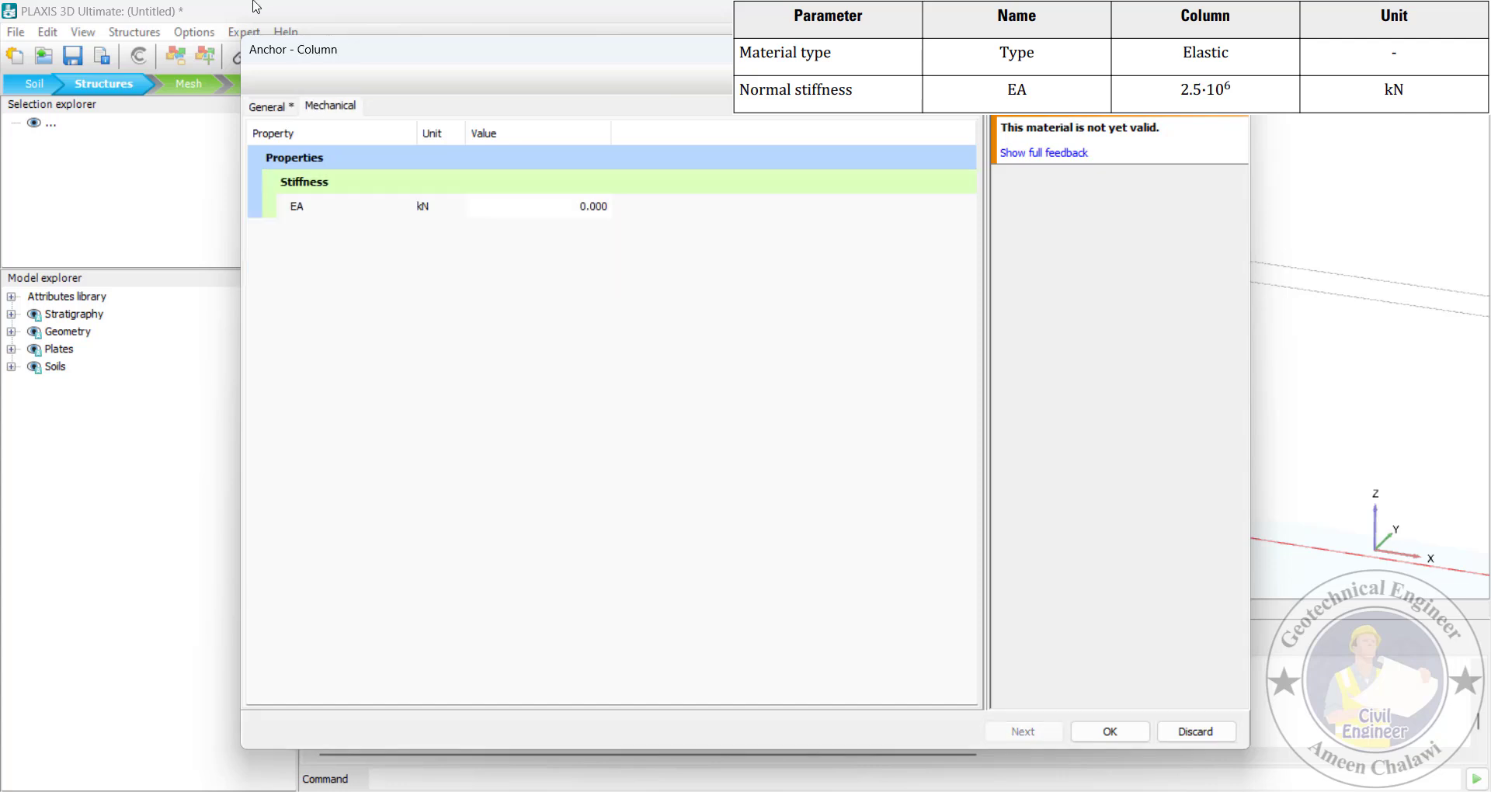
left_click(575, 208)
type("2.5e6")
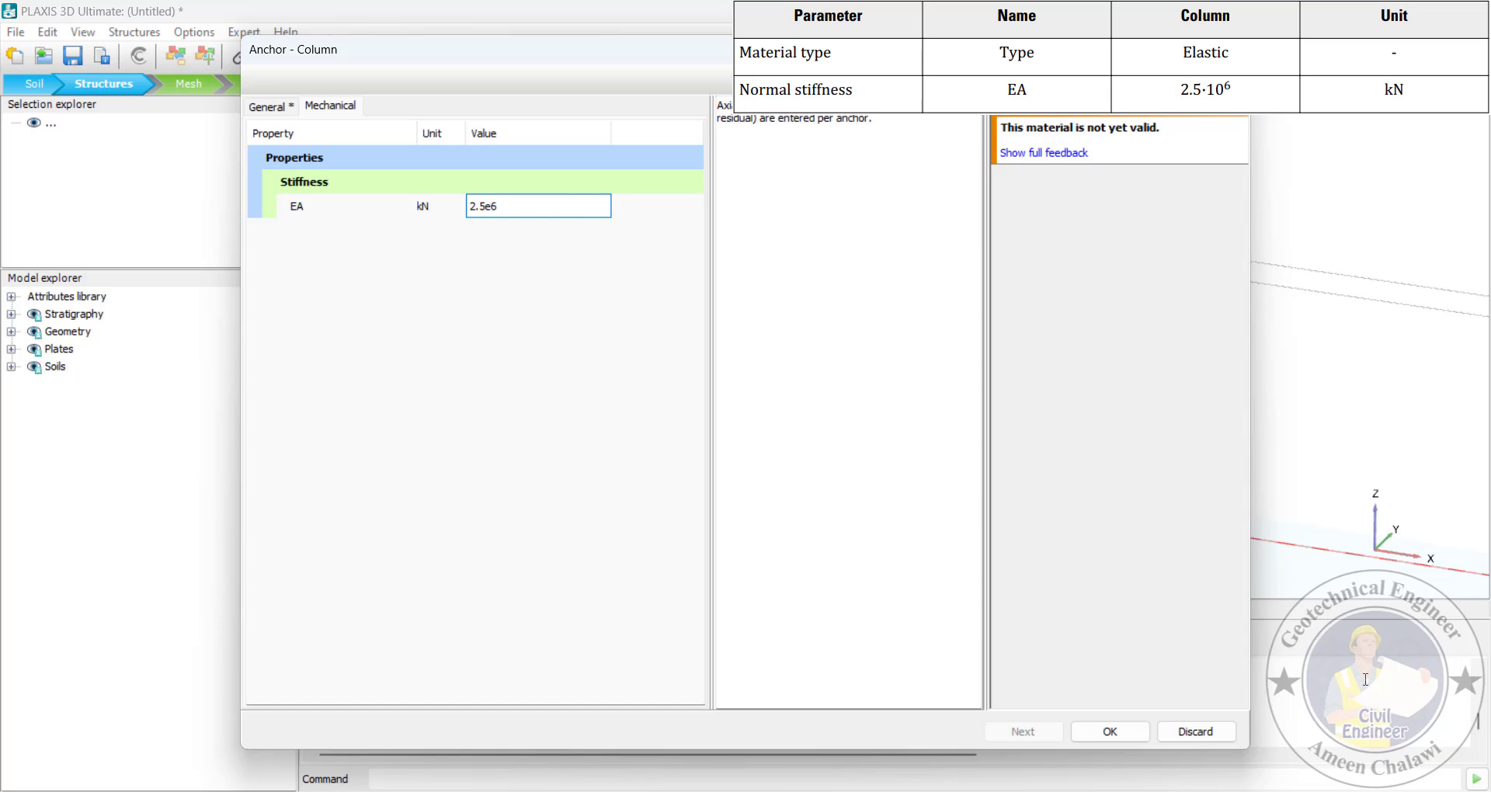
left_click(1109, 731)
left_click(812, 645)
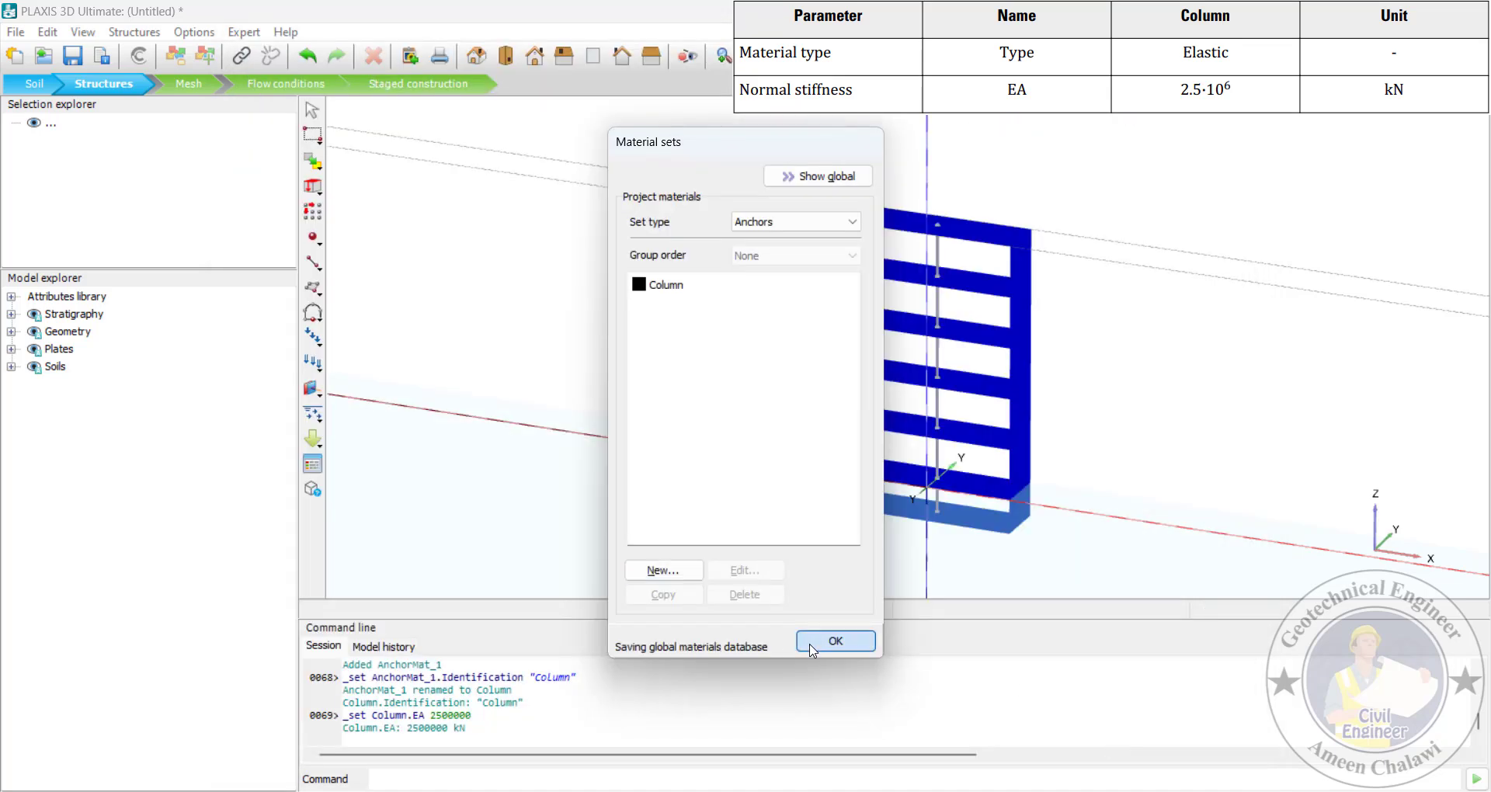
Select all six central column lines and create node-to-node anchors on them
left_click(936, 264)
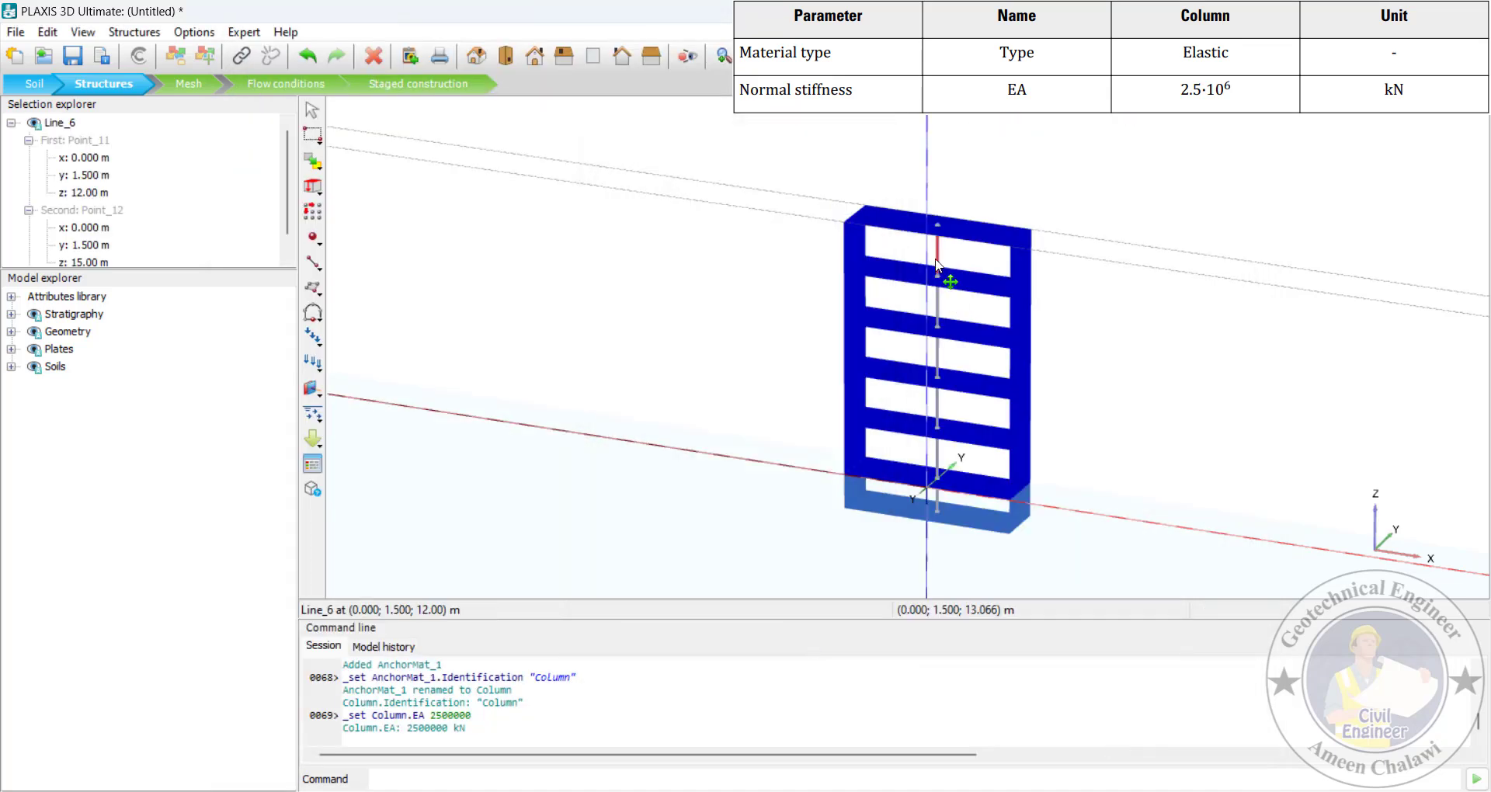
left_click(937, 303, "ctrl")
left_click(938, 353, "ctrl")
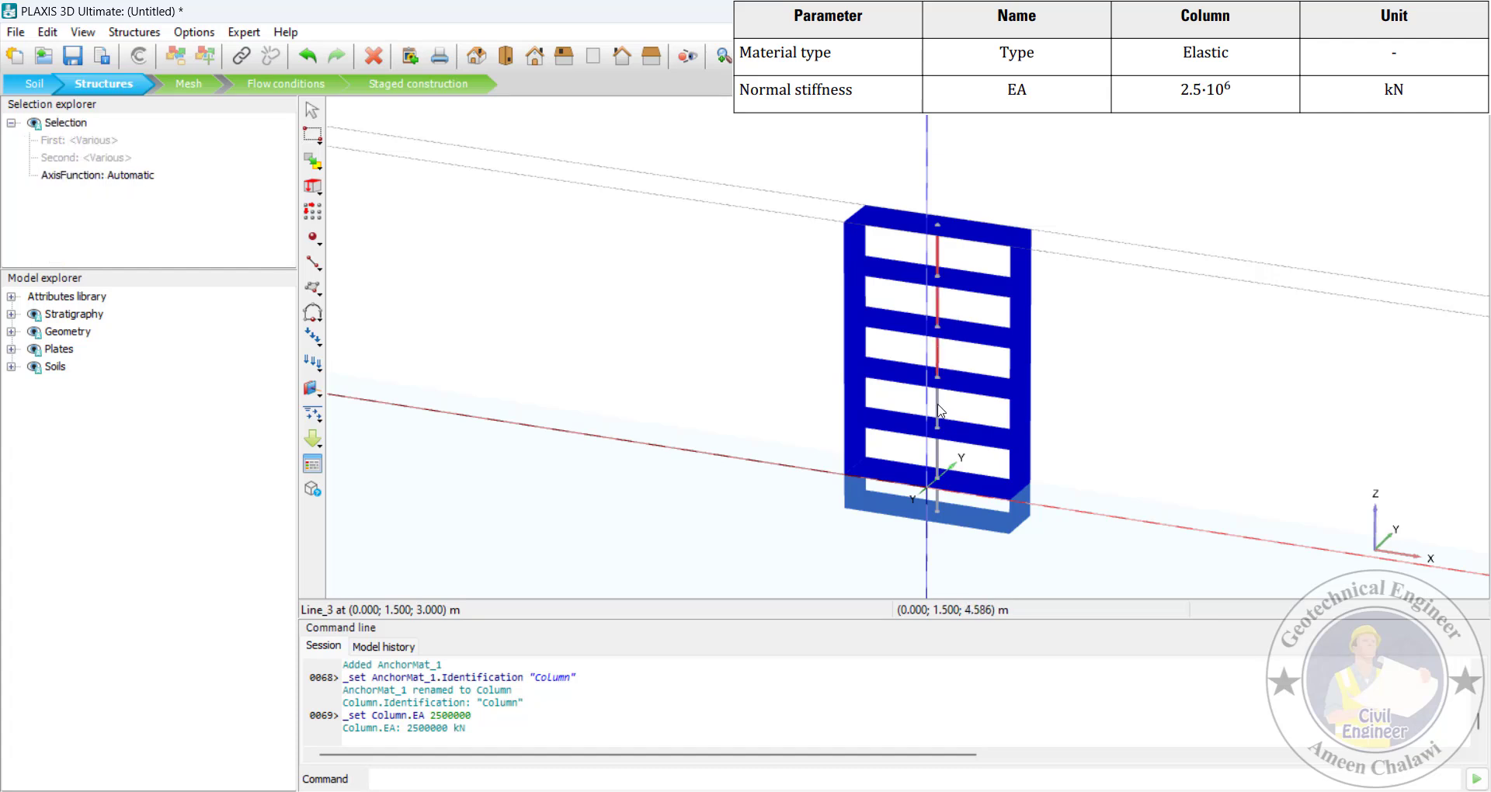
left_click(937, 456, "ctrl")
right_click(938, 497)
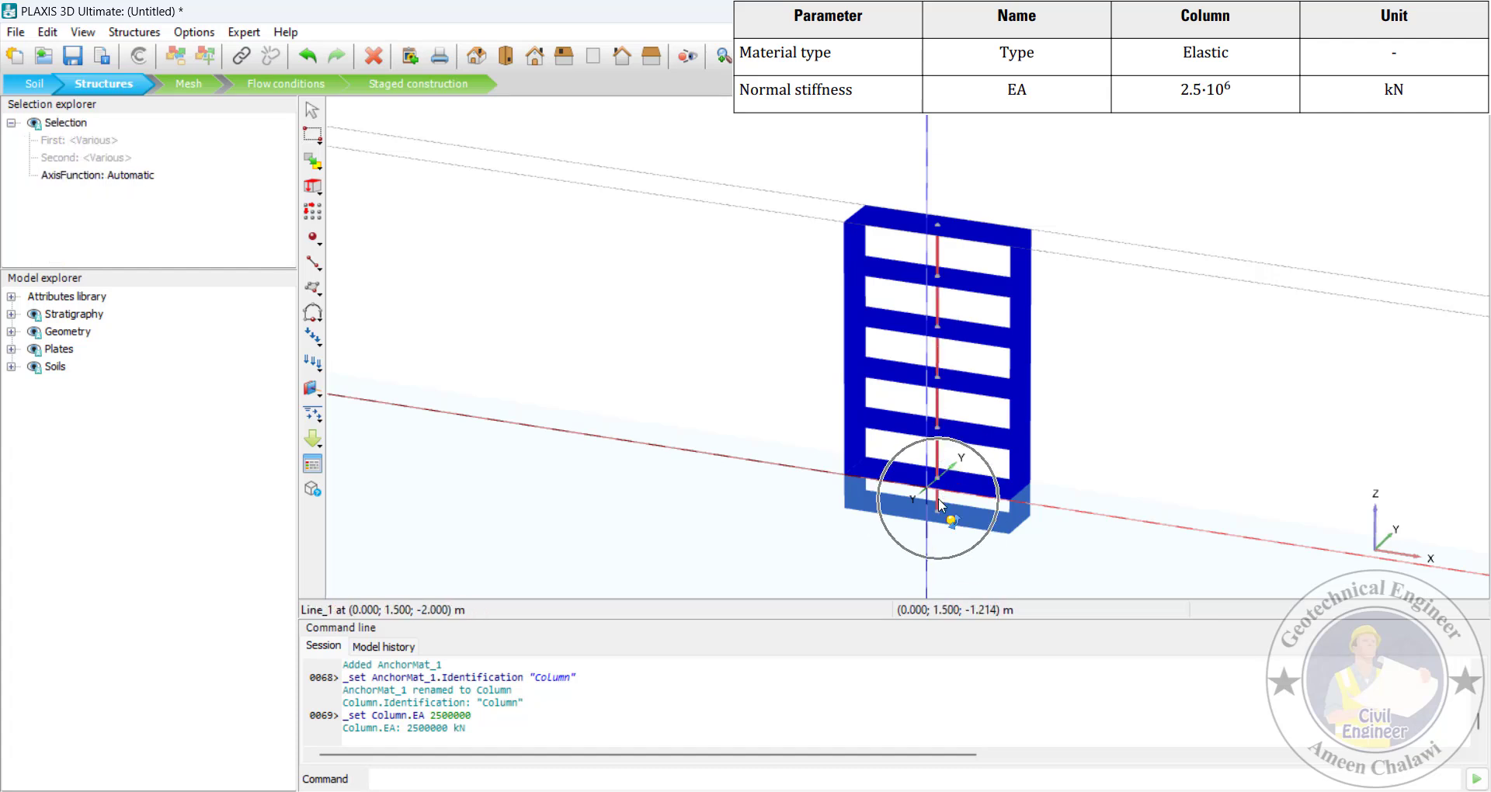
mouse_move(1043, 196)
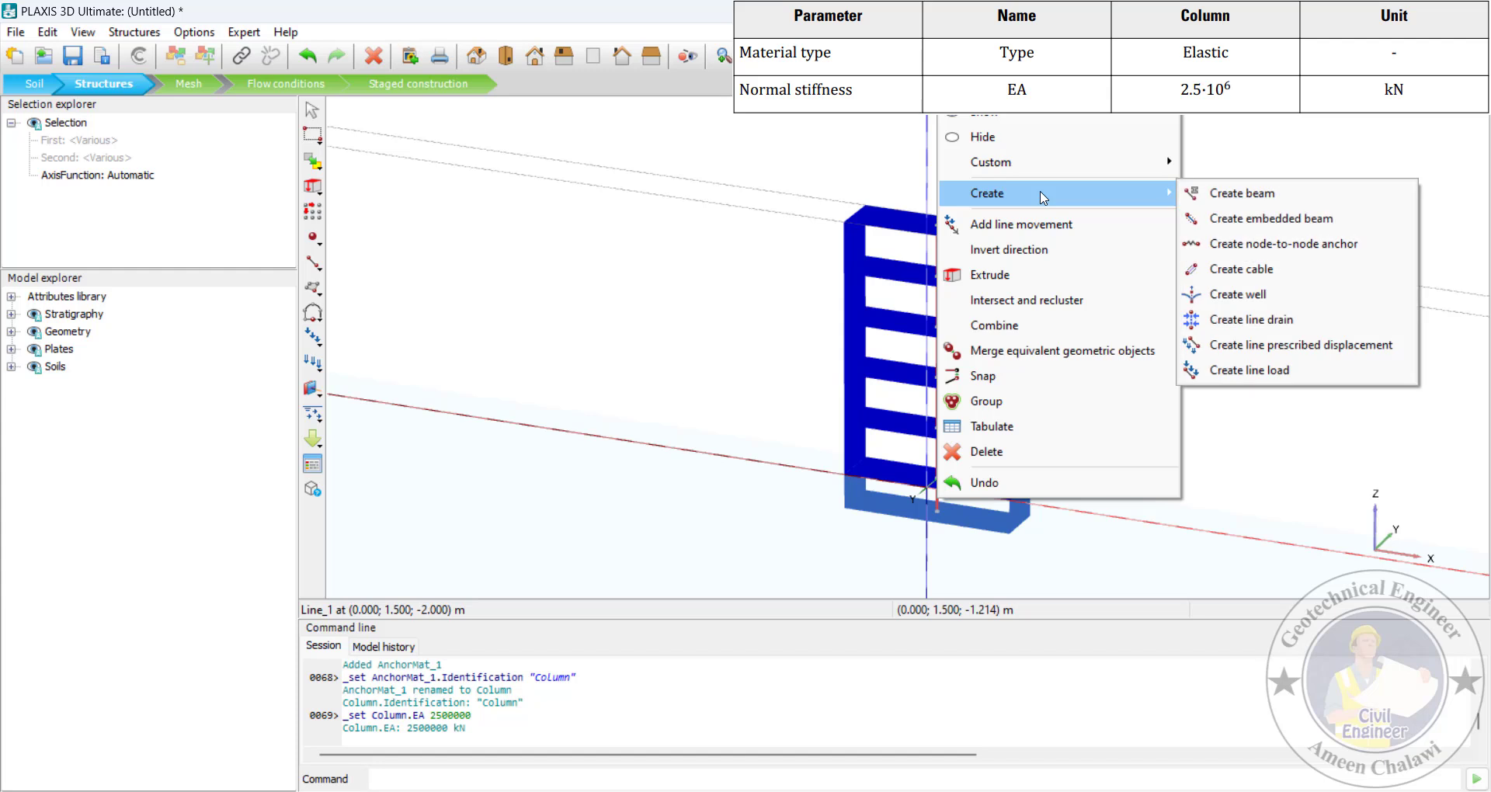
left_click(1230, 246)
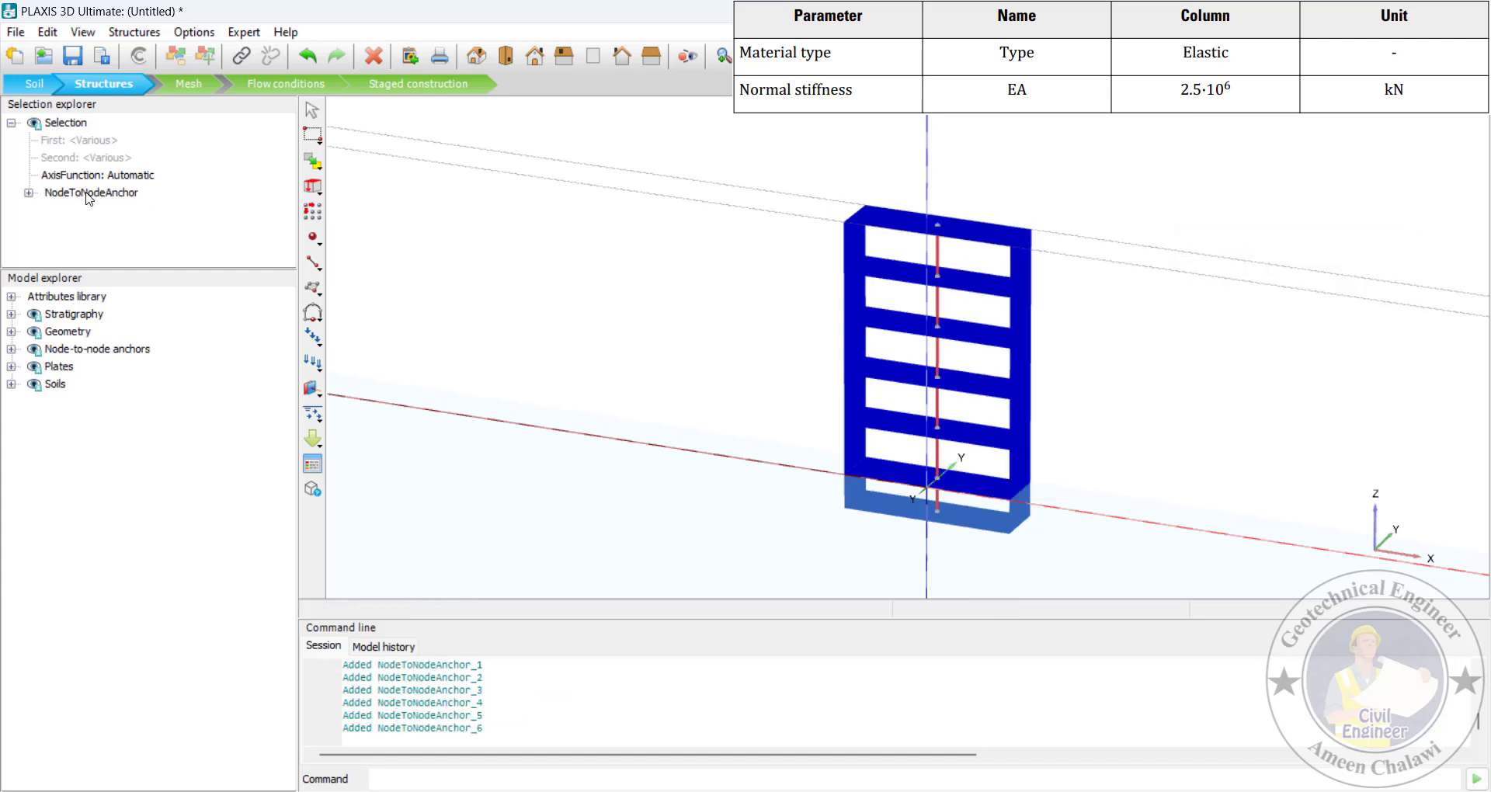
Assign the Column material set to the selected node-to-node anchors and clear the selection
left_click(28, 193)
left_click(132, 210)
left_click(143, 210)
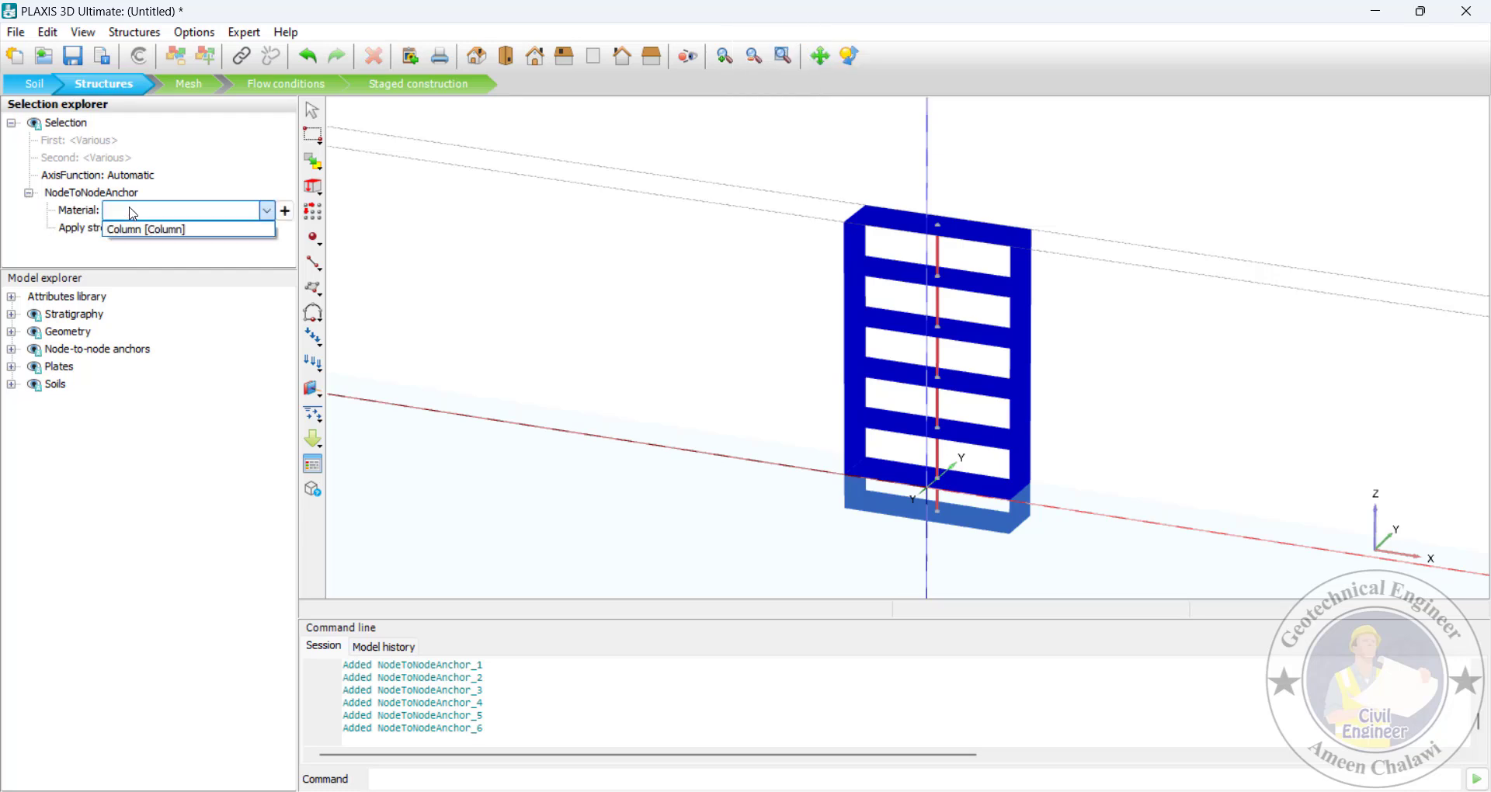
left_click(144, 233)
left_click(589, 217)
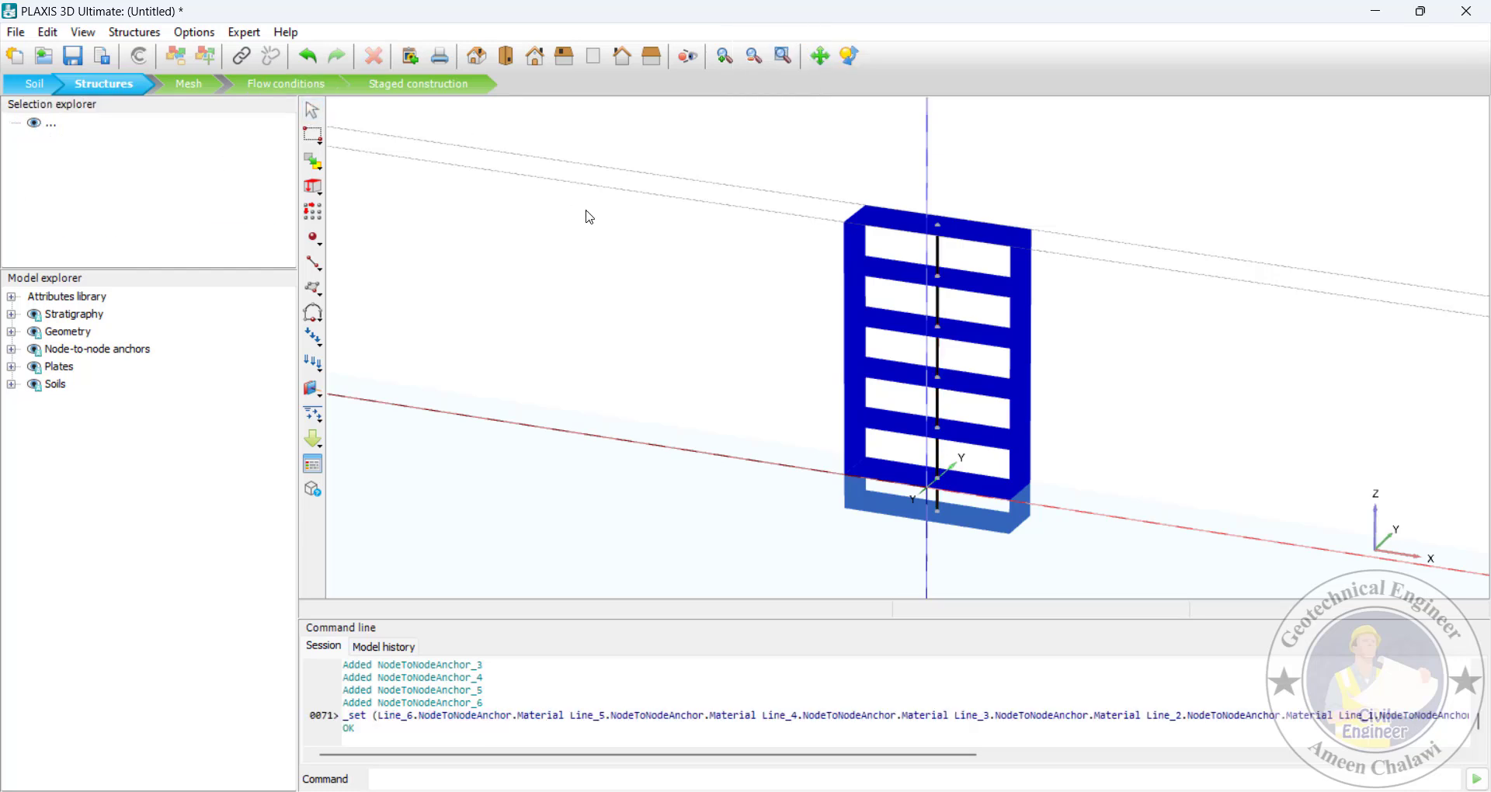
Create a line load through (-5 0 15) and (-5 3 15), copying the coordinates from the text document
left_click(322, 343)
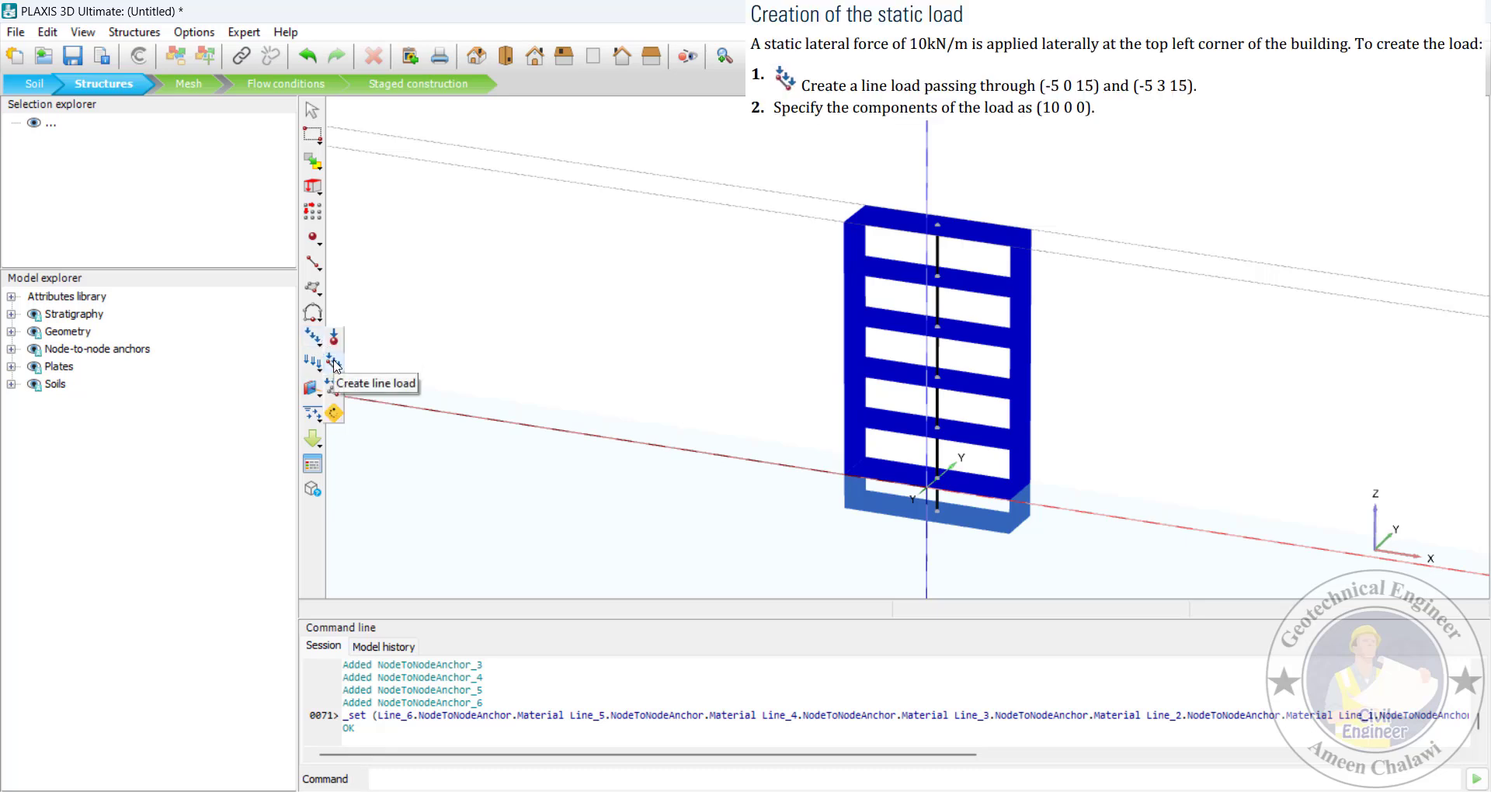
left_click(334, 365)
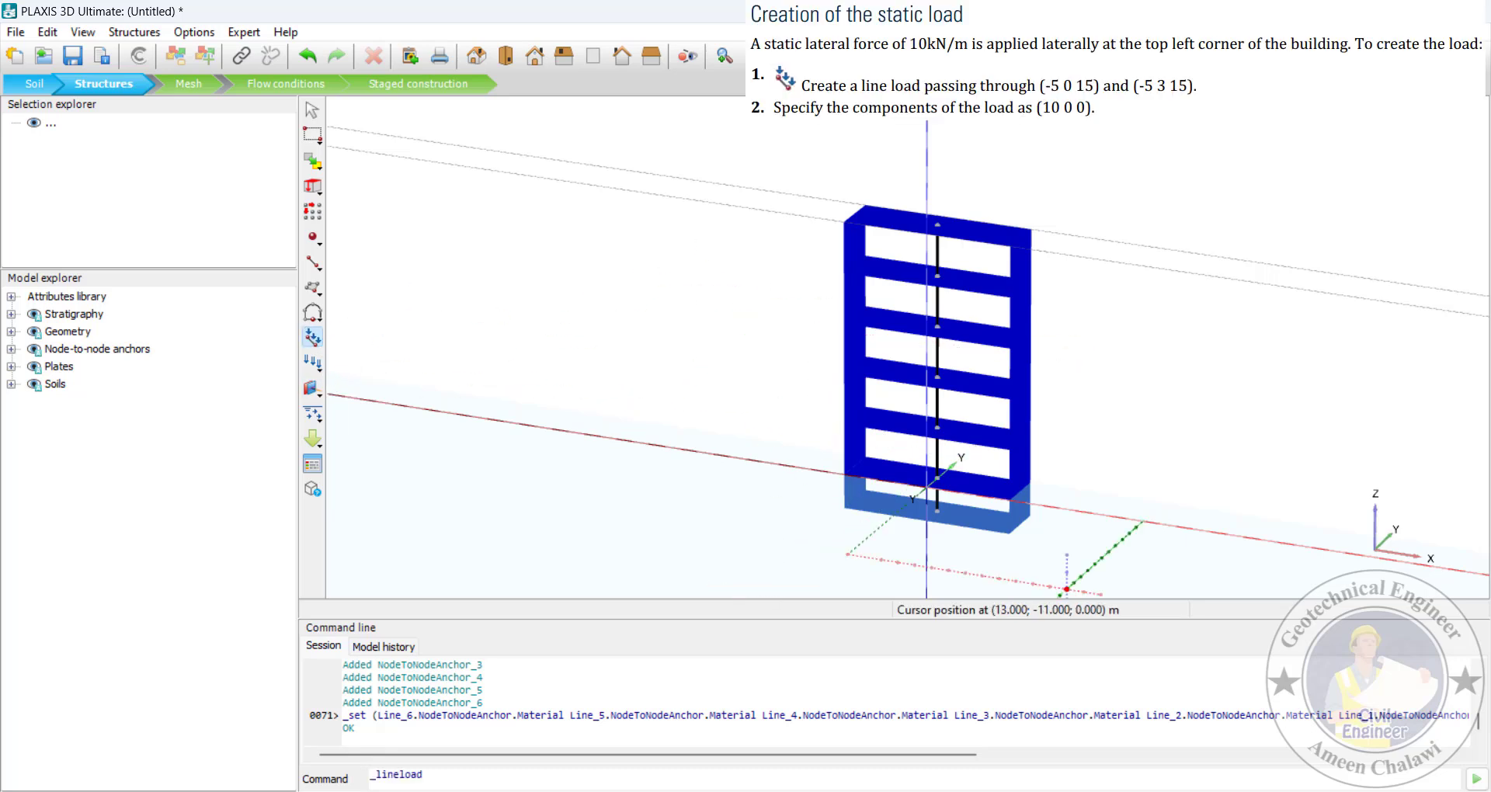
key("alt+Tab")
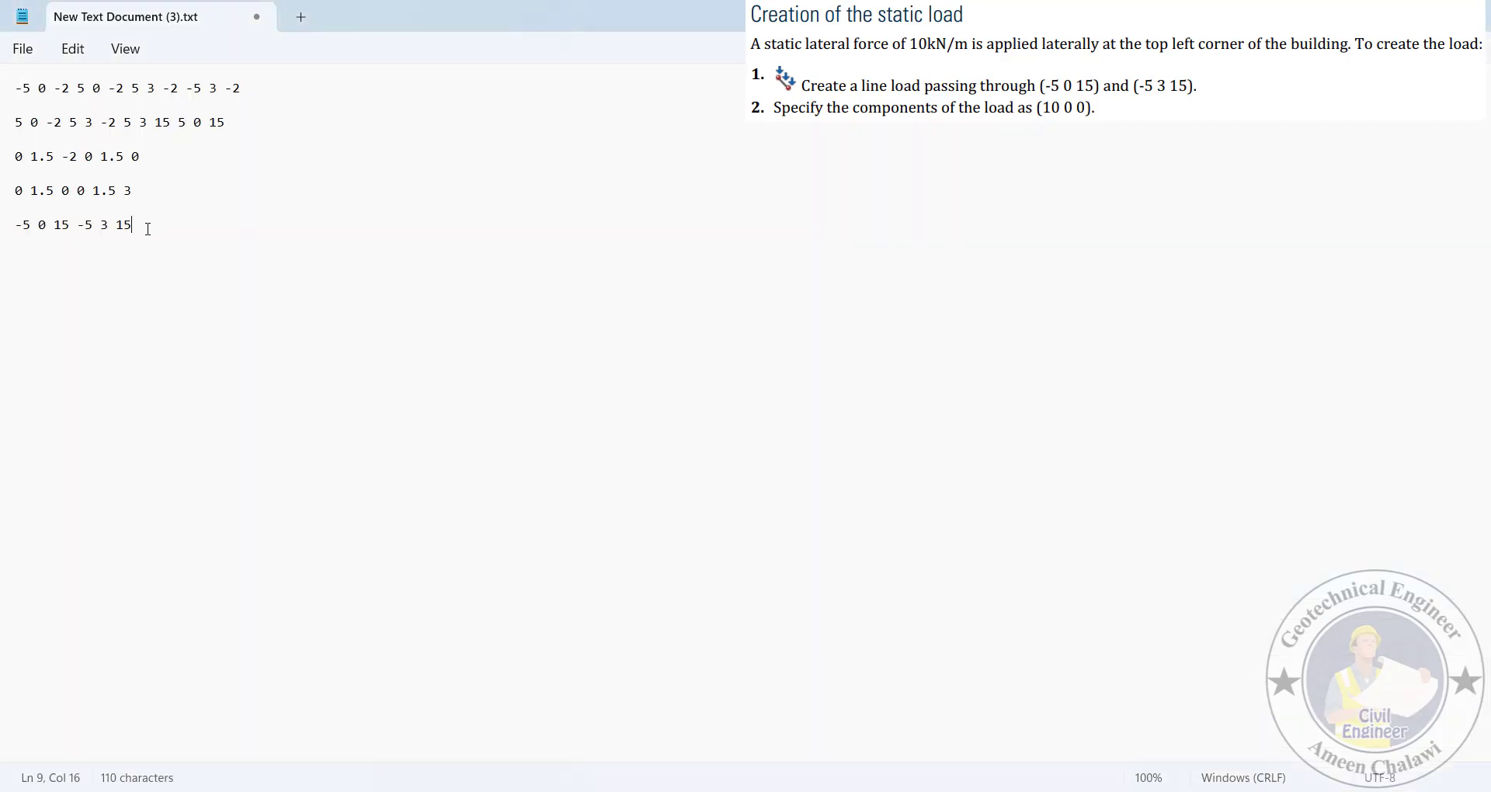
left_click_drag(148, 229, 16, 231)
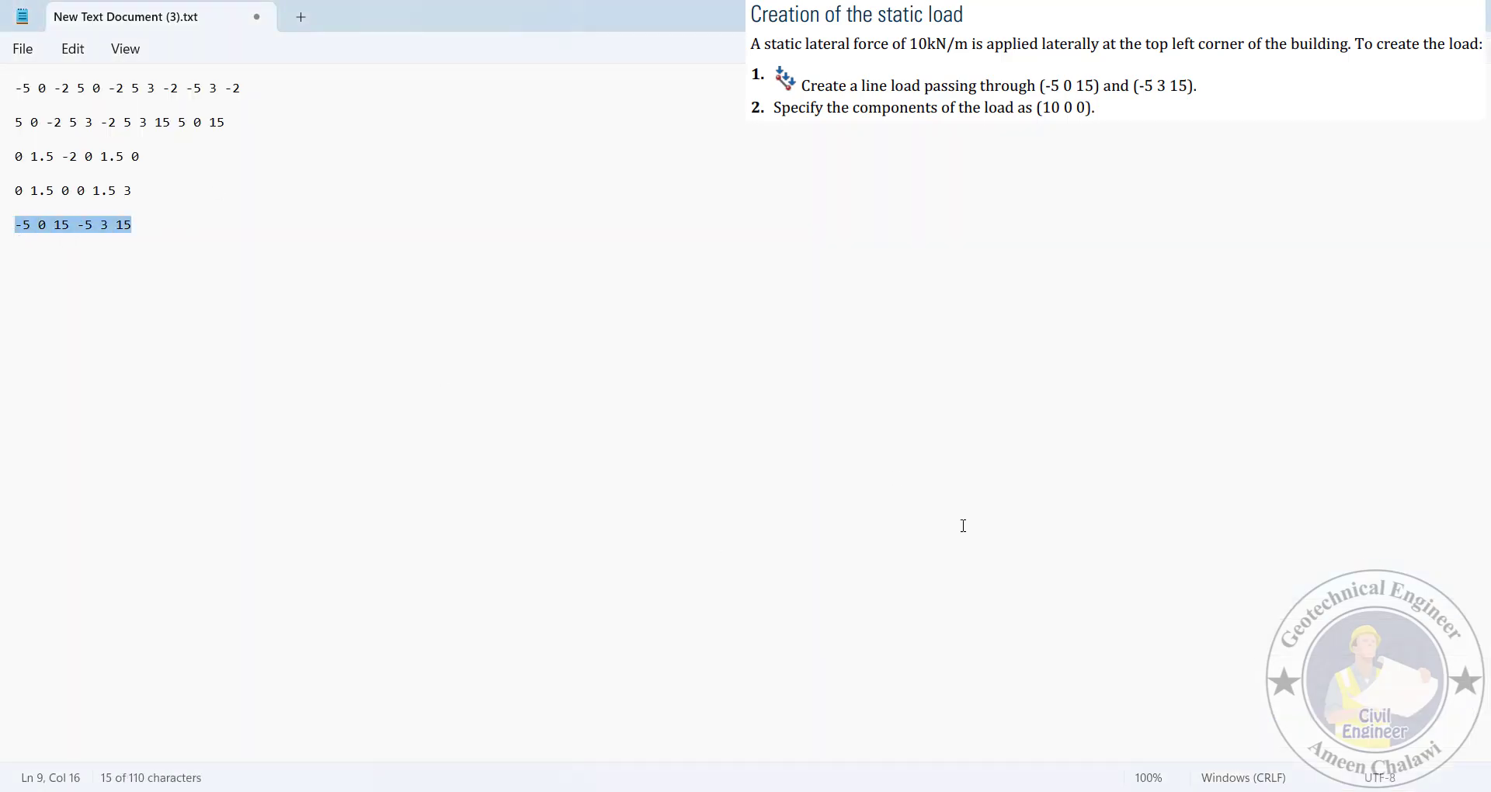
key("alt+Tab")
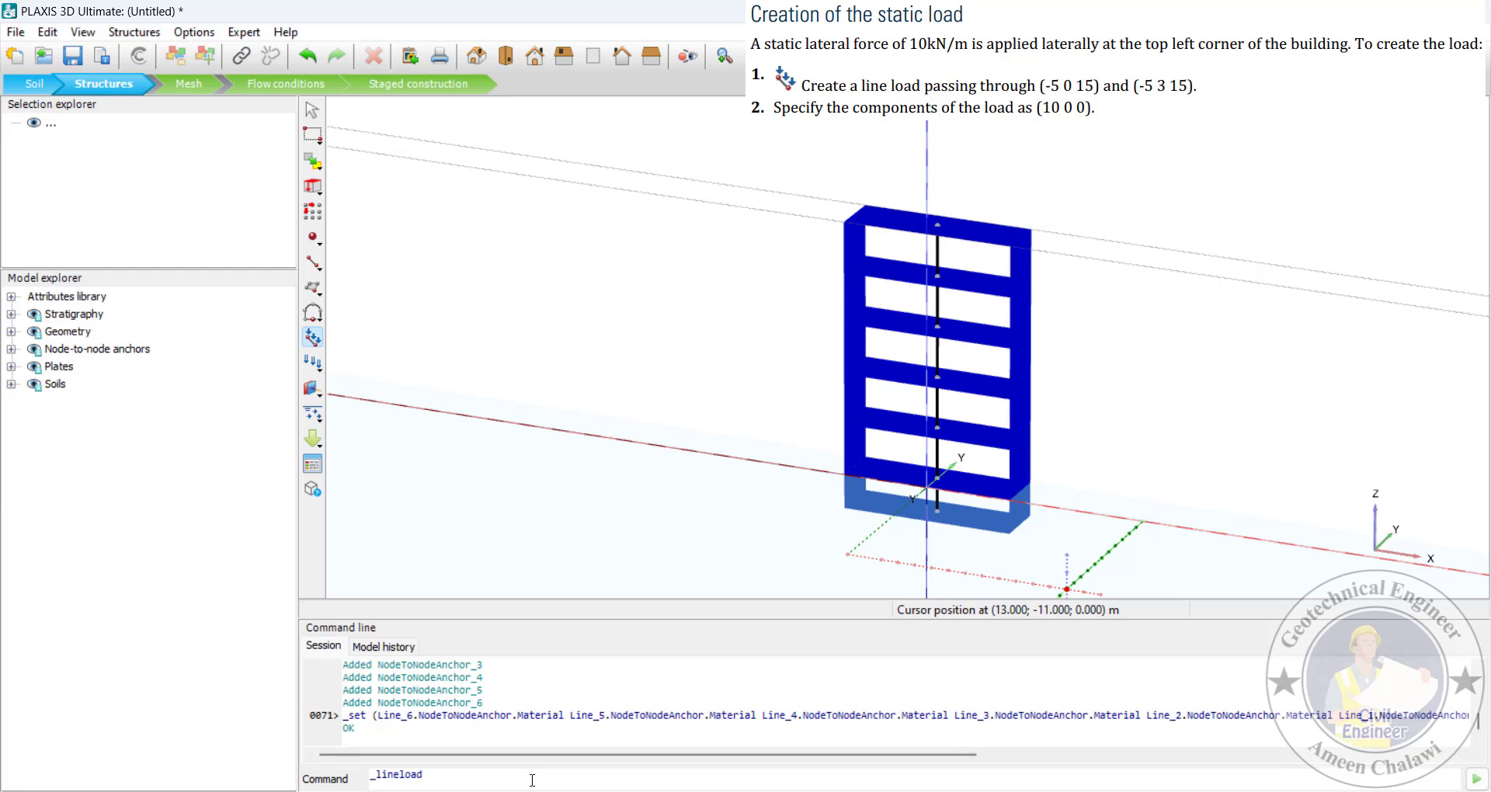
left_click(532, 780)
key("Return")
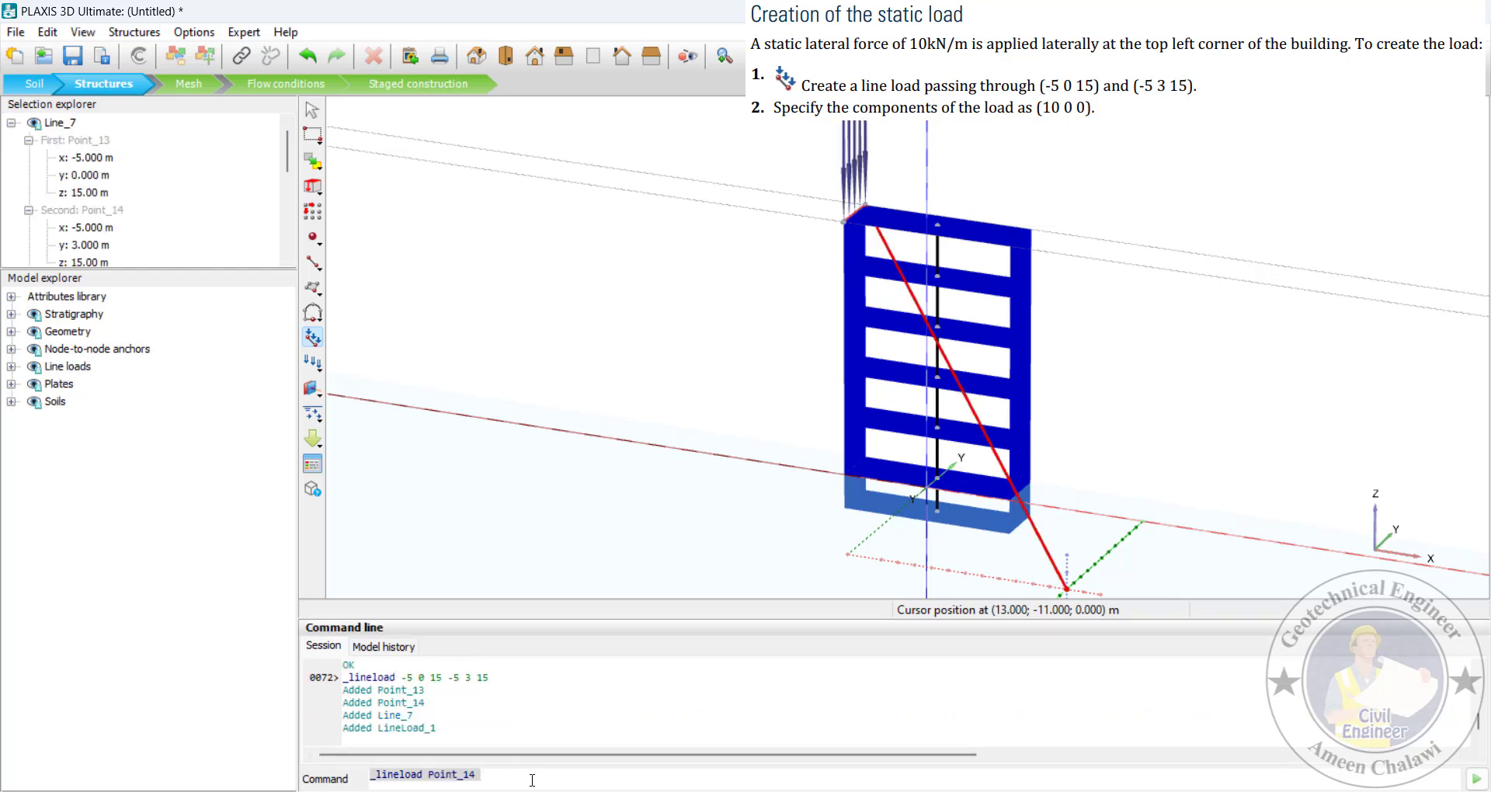
key("Escape")
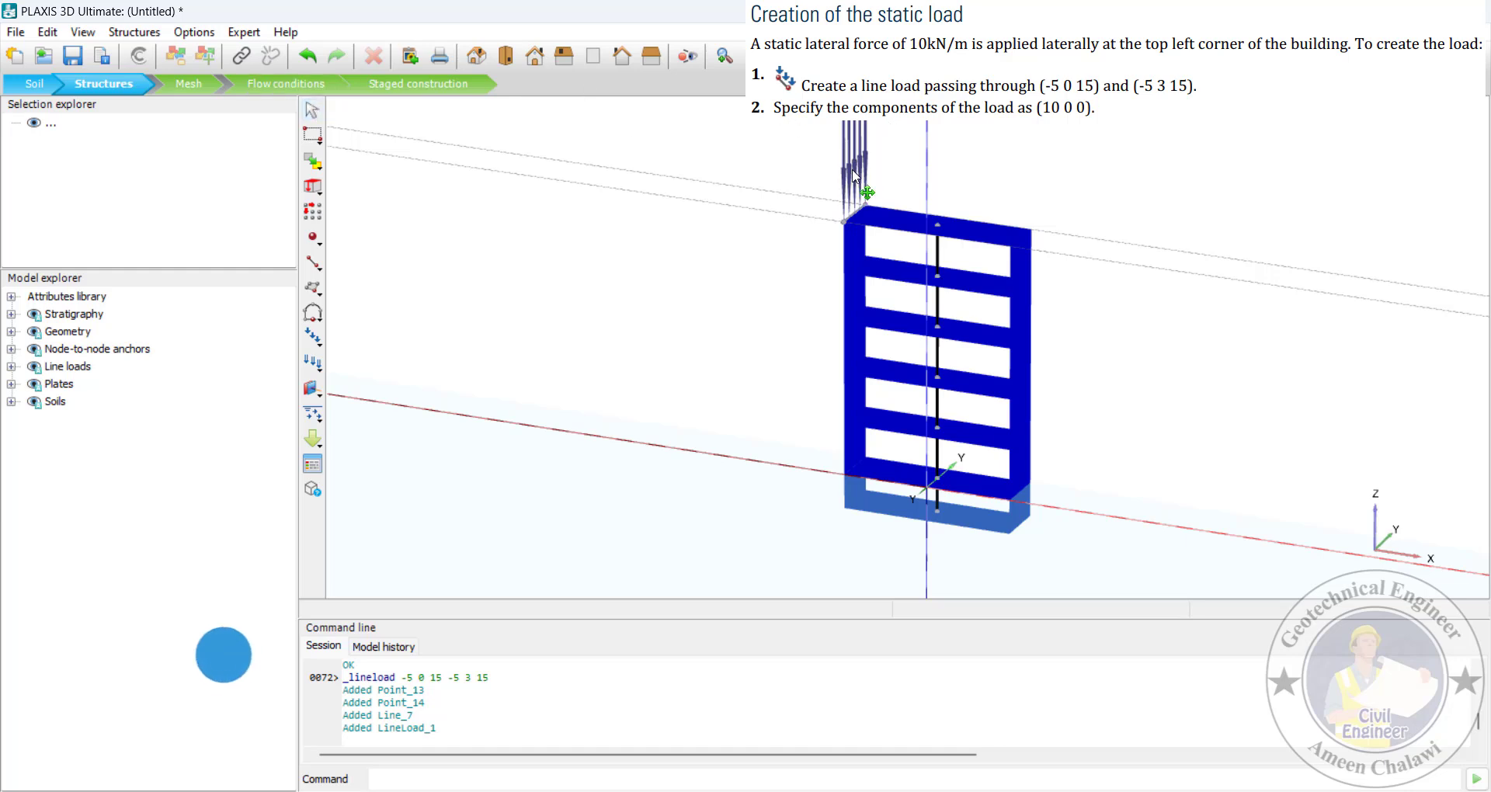
Set the rooftop line load's x component to 10 kN/m and its z component to 0
left_click(855, 213)
scroll(288, 160, "down", 5)
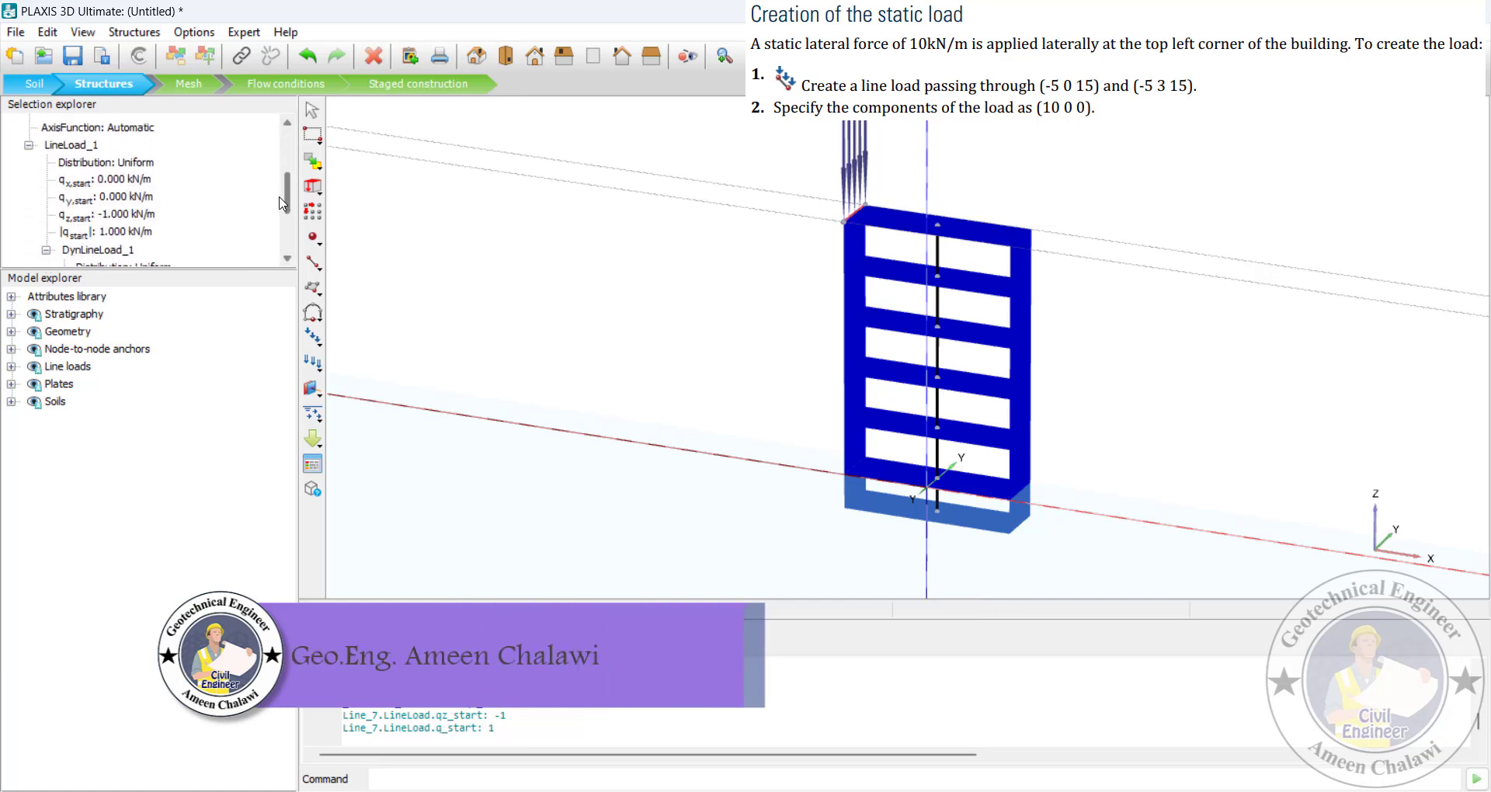
left_click(127, 174)
type("10")
key("Return")
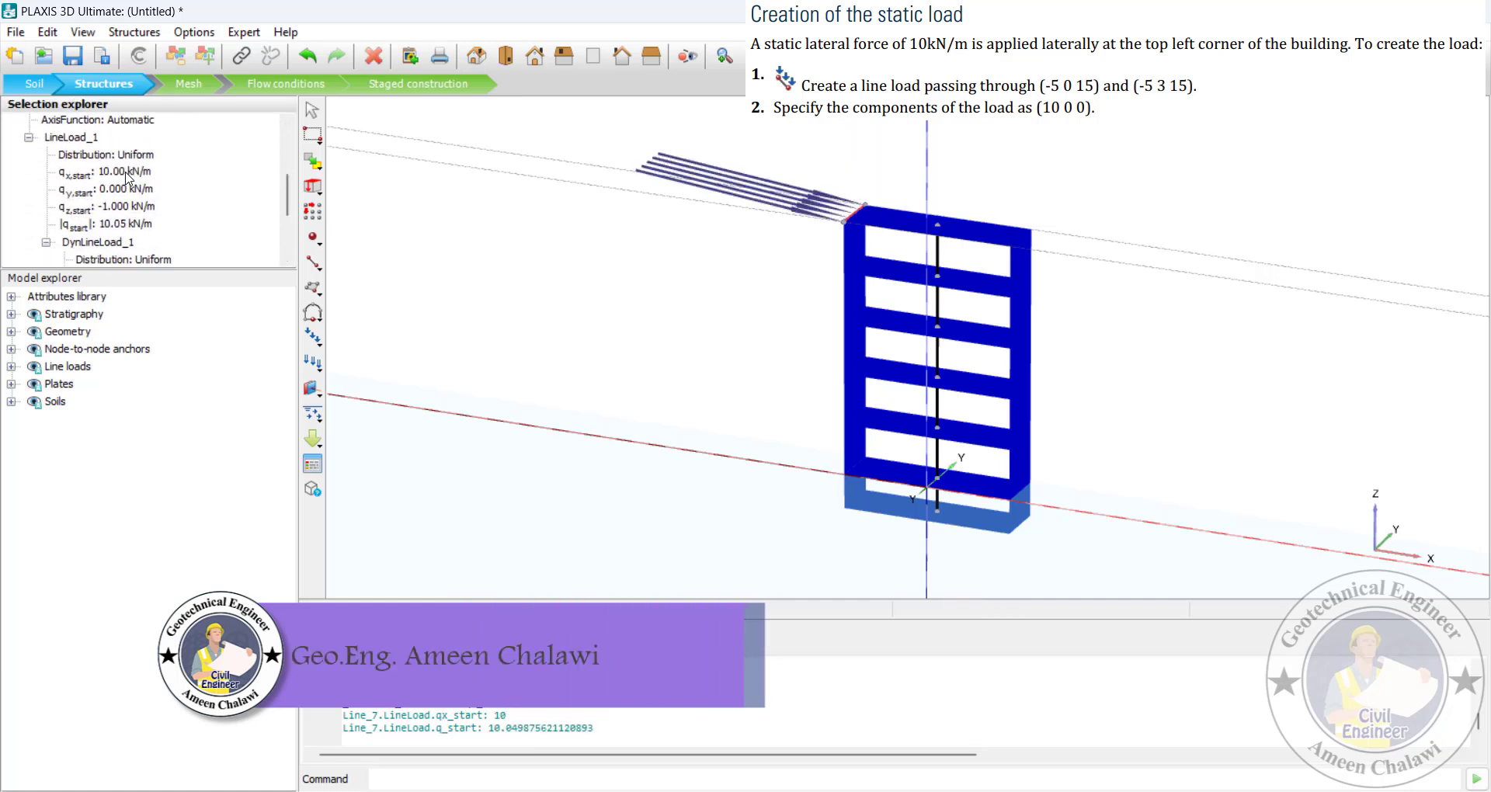
left_click(117, 209)
type("0")
key("Return")
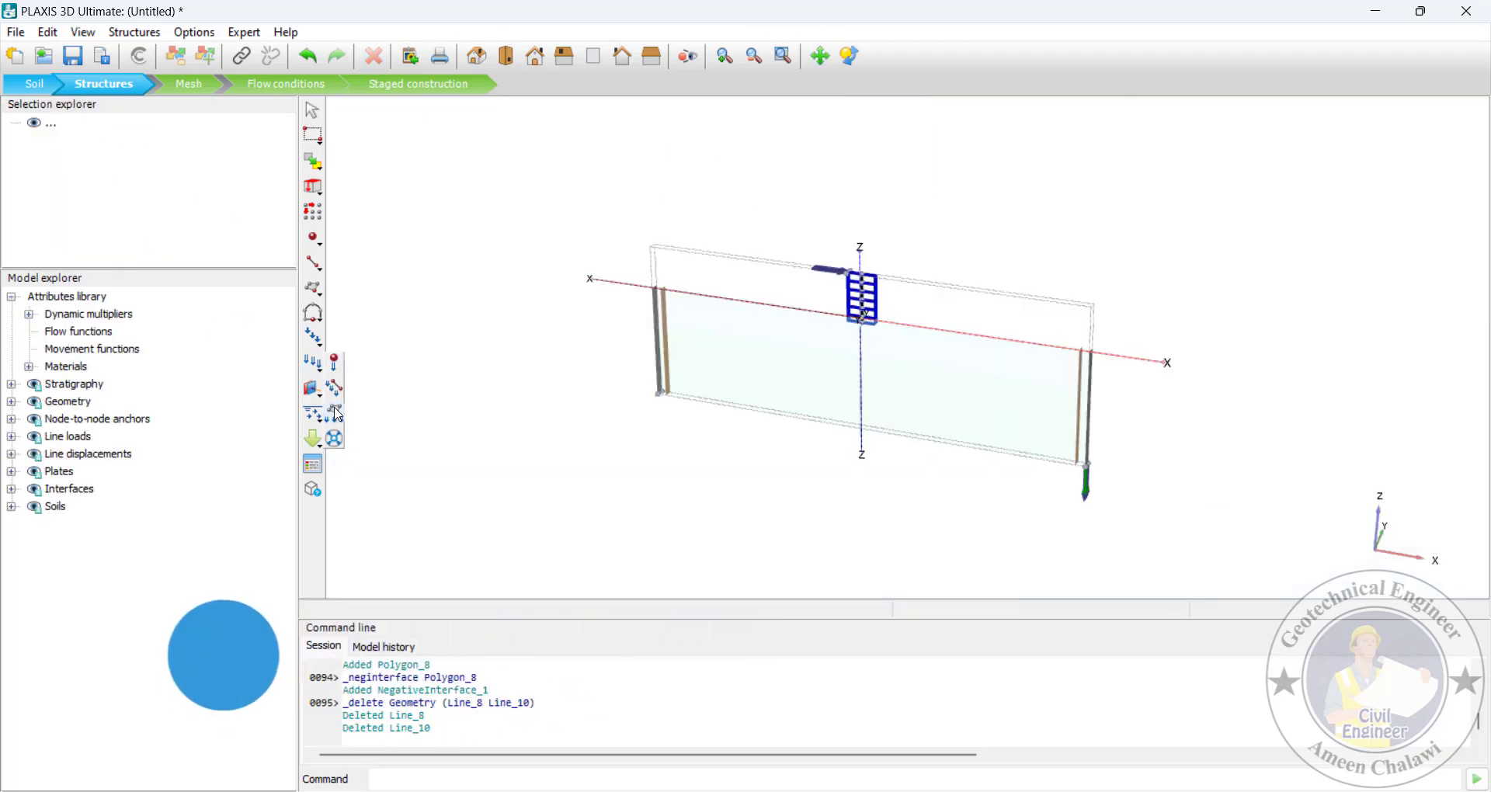
Create a surface prescribed displacement through (-80 0 -40), (80 0 -40), (80 3 -40) and (-80 3 -40), copying the coordinates from the text document
left_click(335, 413)
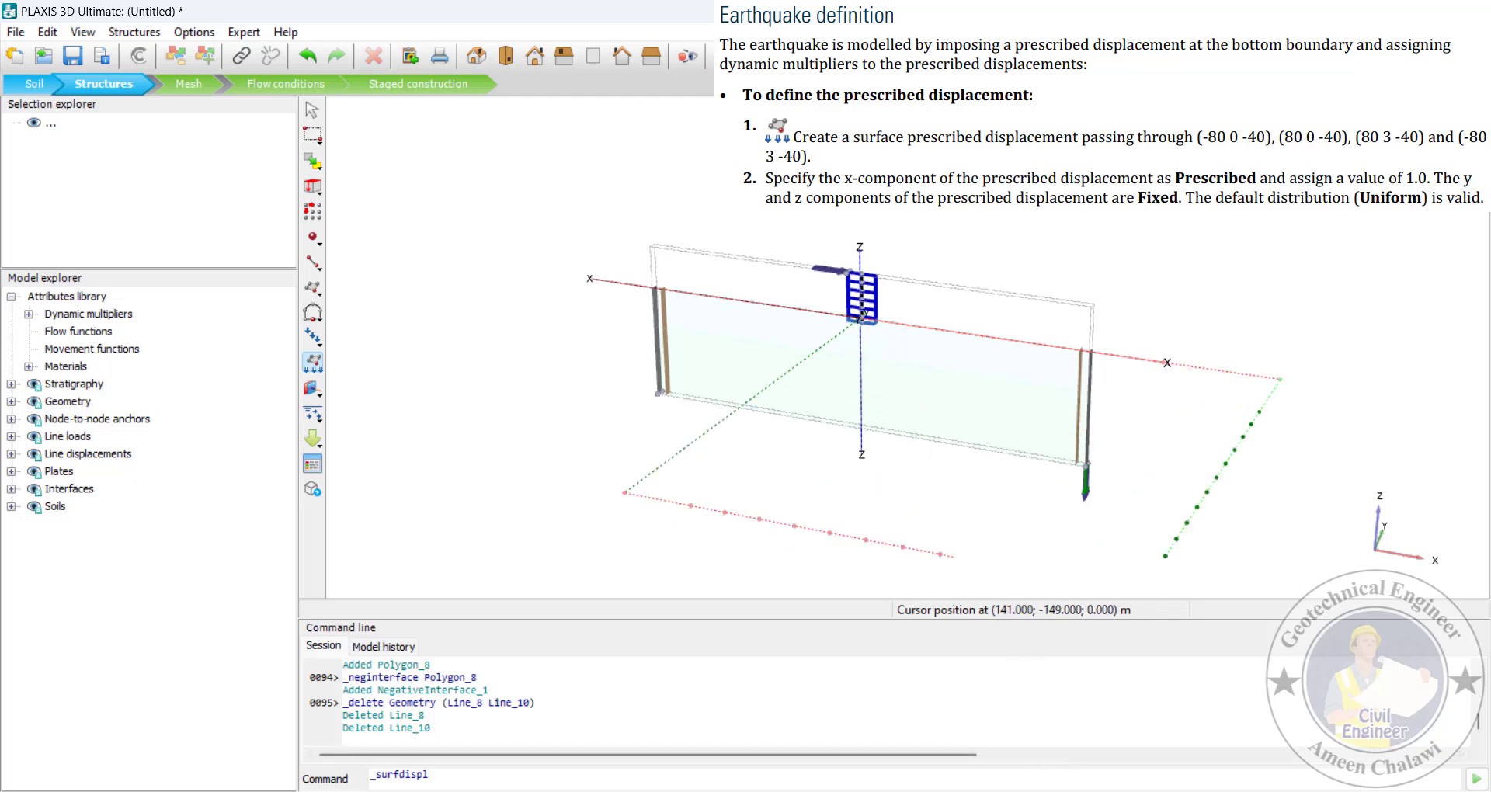
key("alt+Tab")
left_click_drag(313, 269, 45, 273)
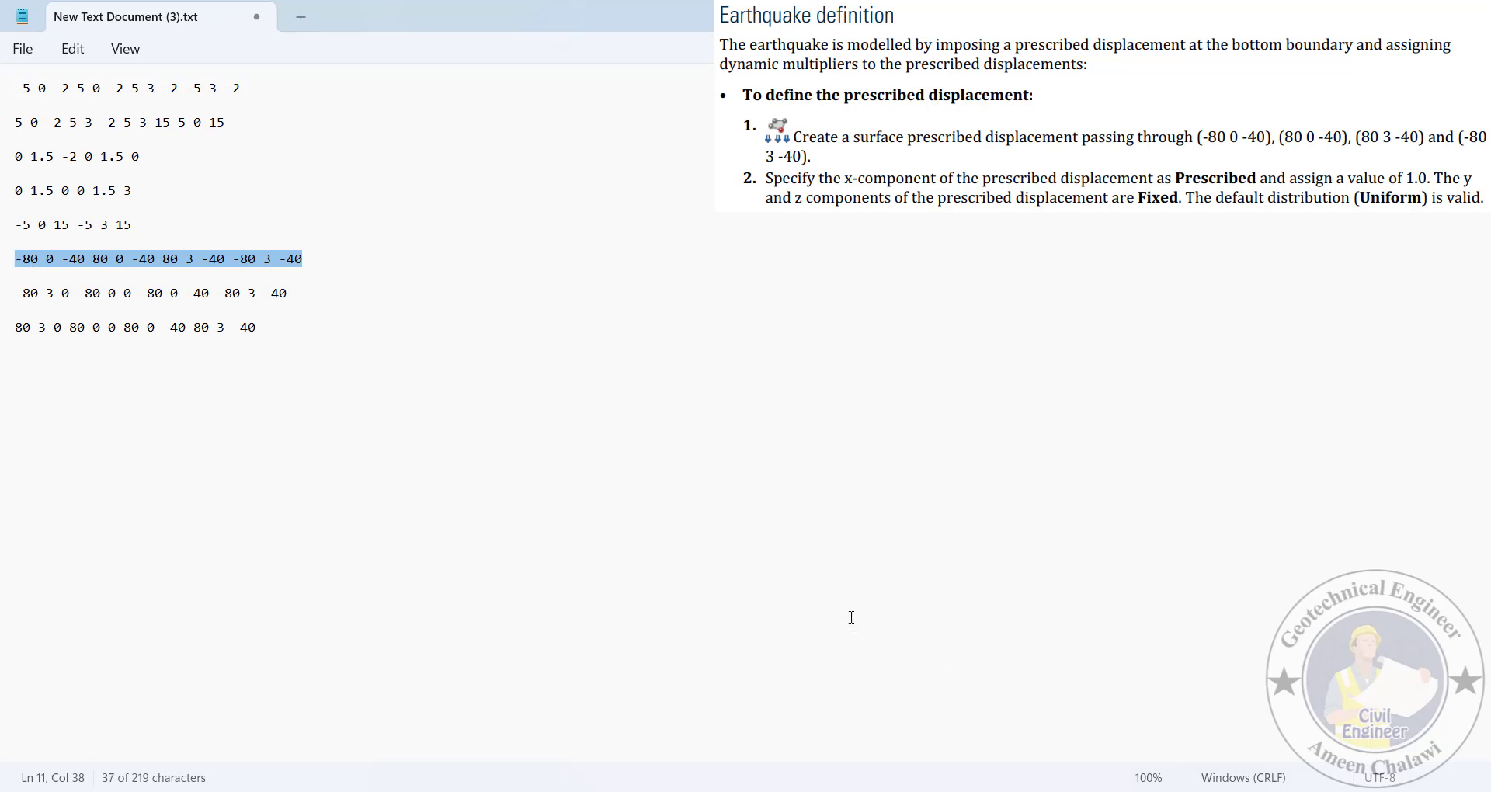
key("alt+Tab")
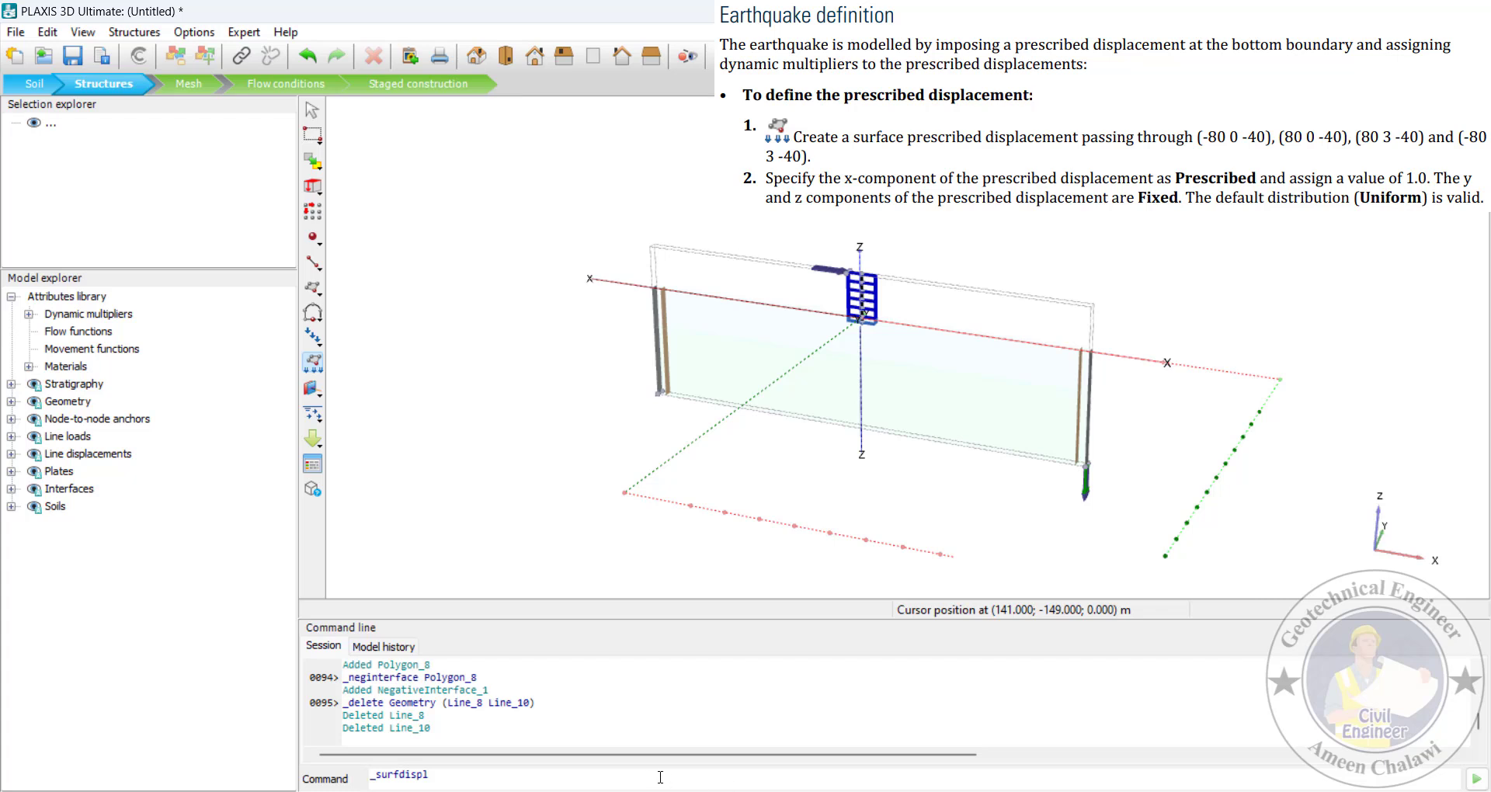
left_click(660, 777)
type("-80 0 -40 80 0 -40 80 3 -40 -80 3 -40")
key("Return")
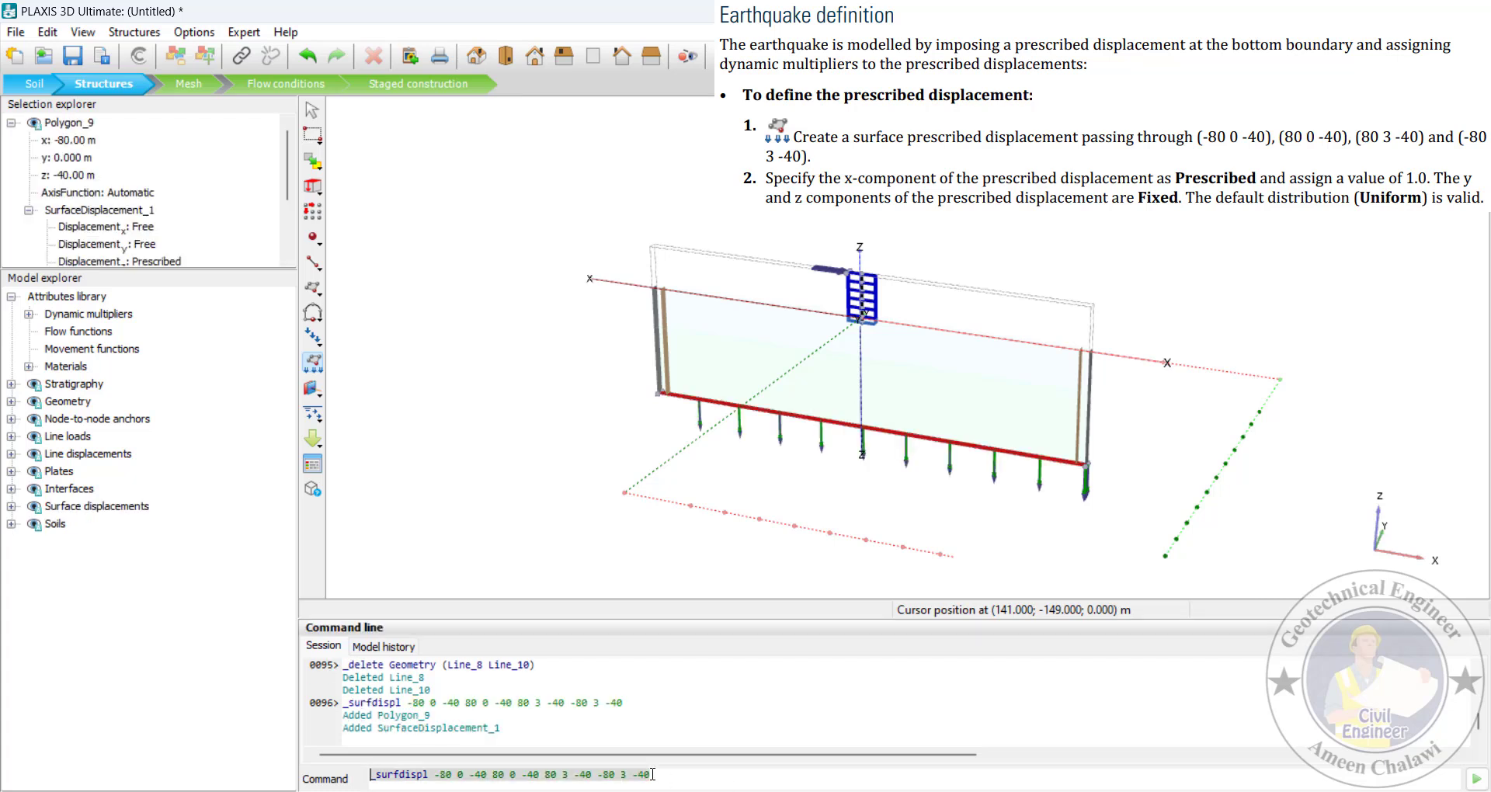
left_click(311, 115)
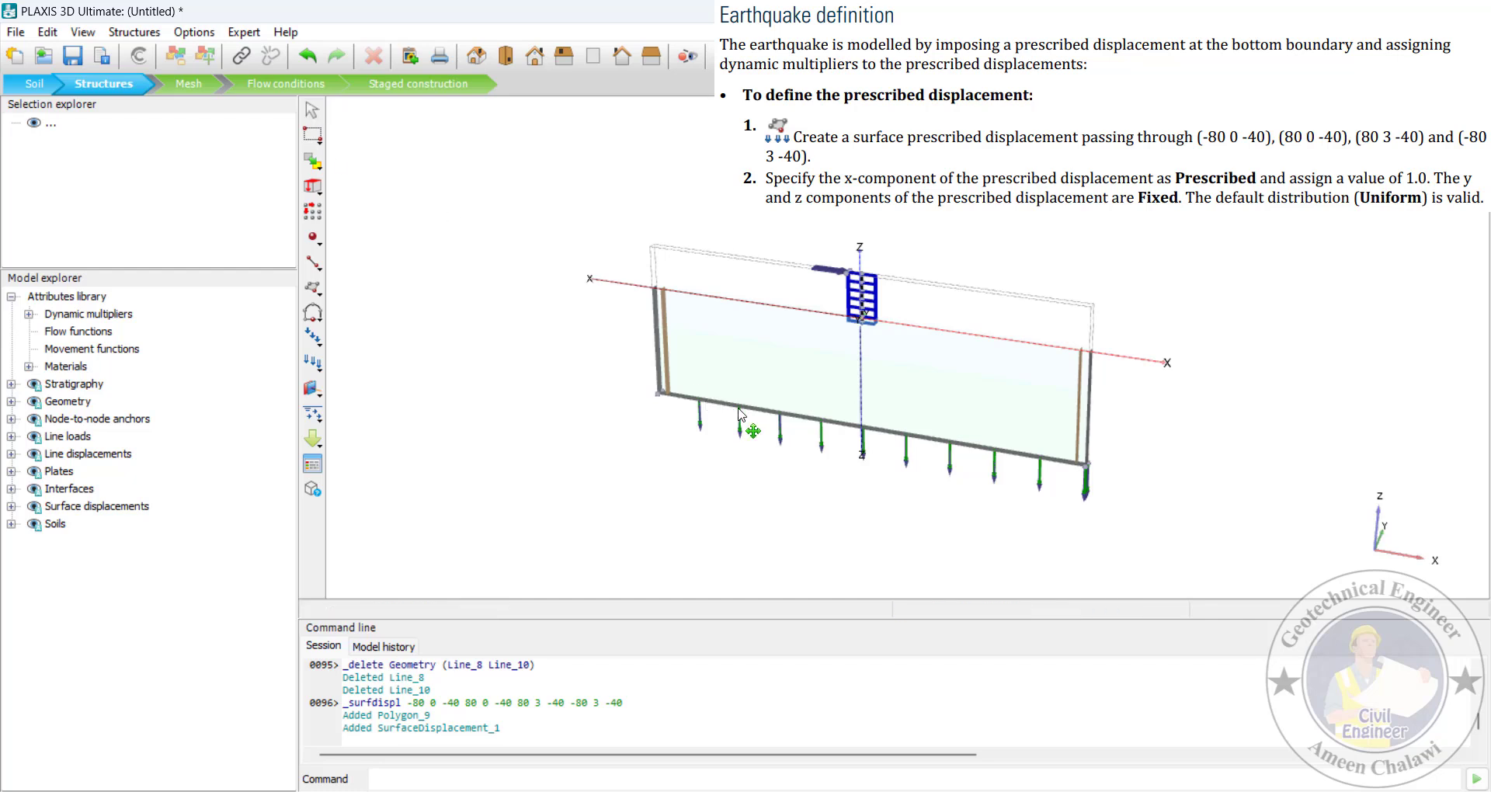
Set the bottom surface displacement's x component to Prescribed and its y and z components to Fixed
left_click(770, 412)
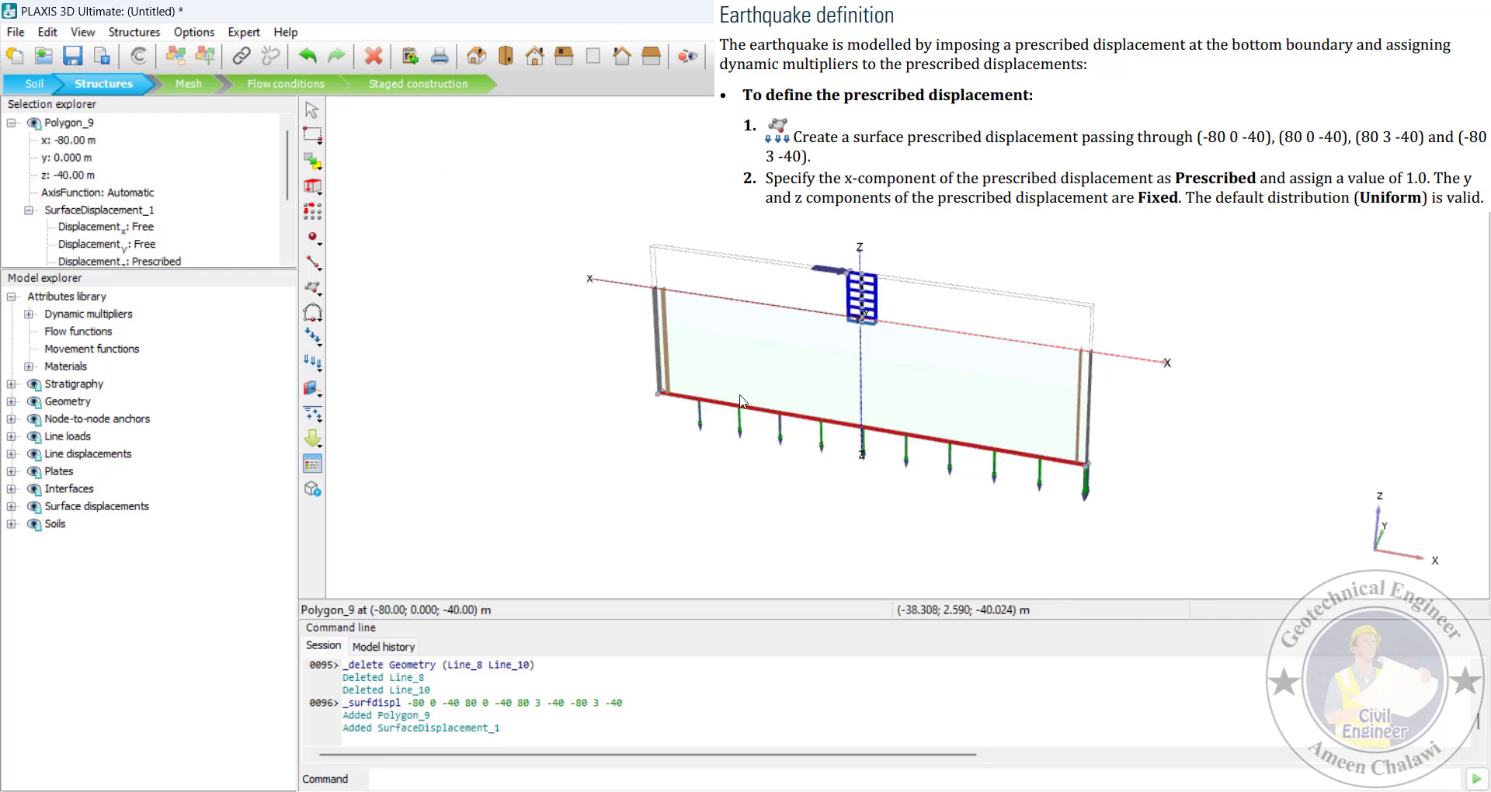
left_click(152, 232)
left_click(152, 232)
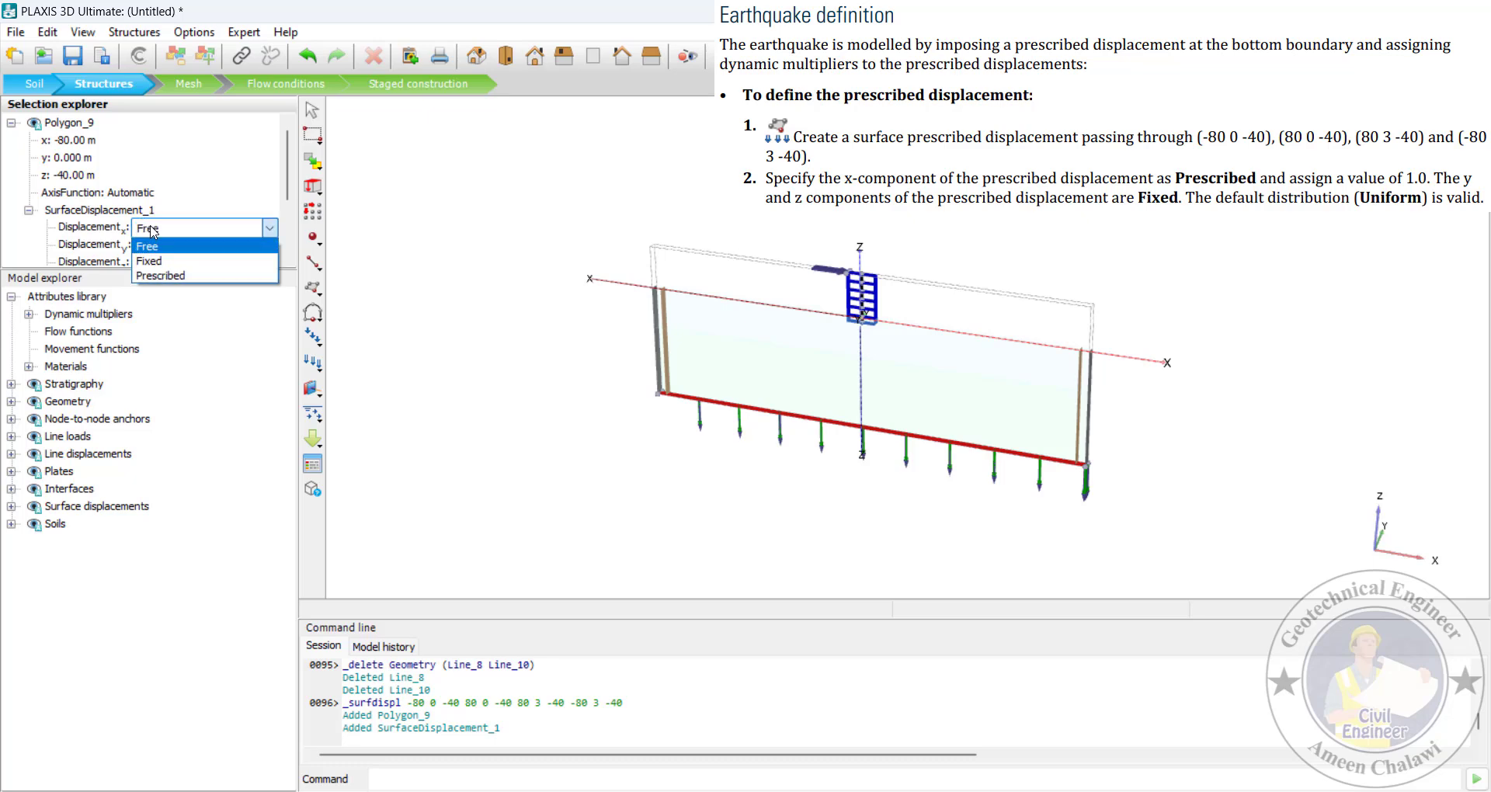
left_click(160, 276)
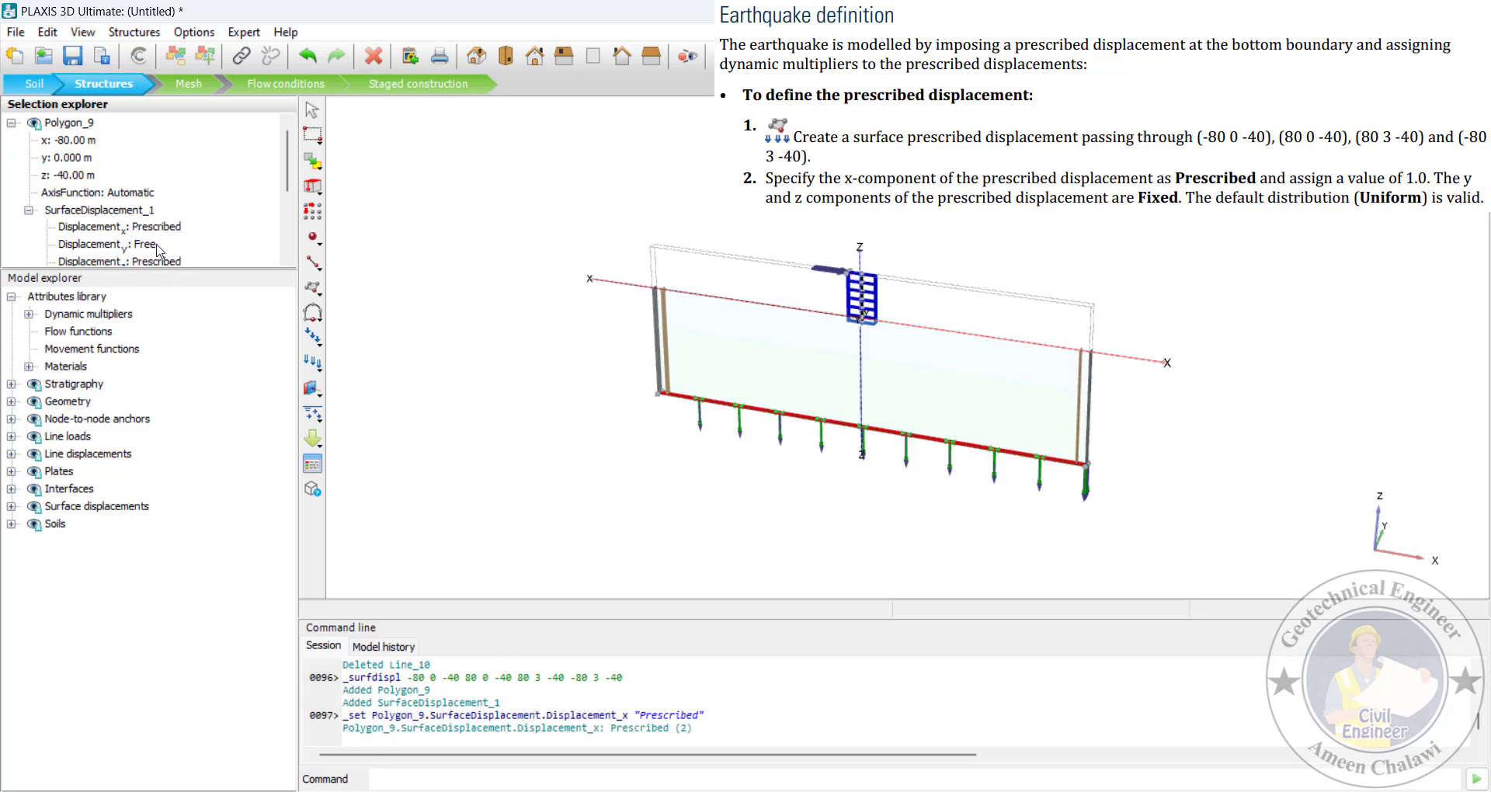
left_click(158, 247)
left_click(157, 247)
left_click(159, 277)
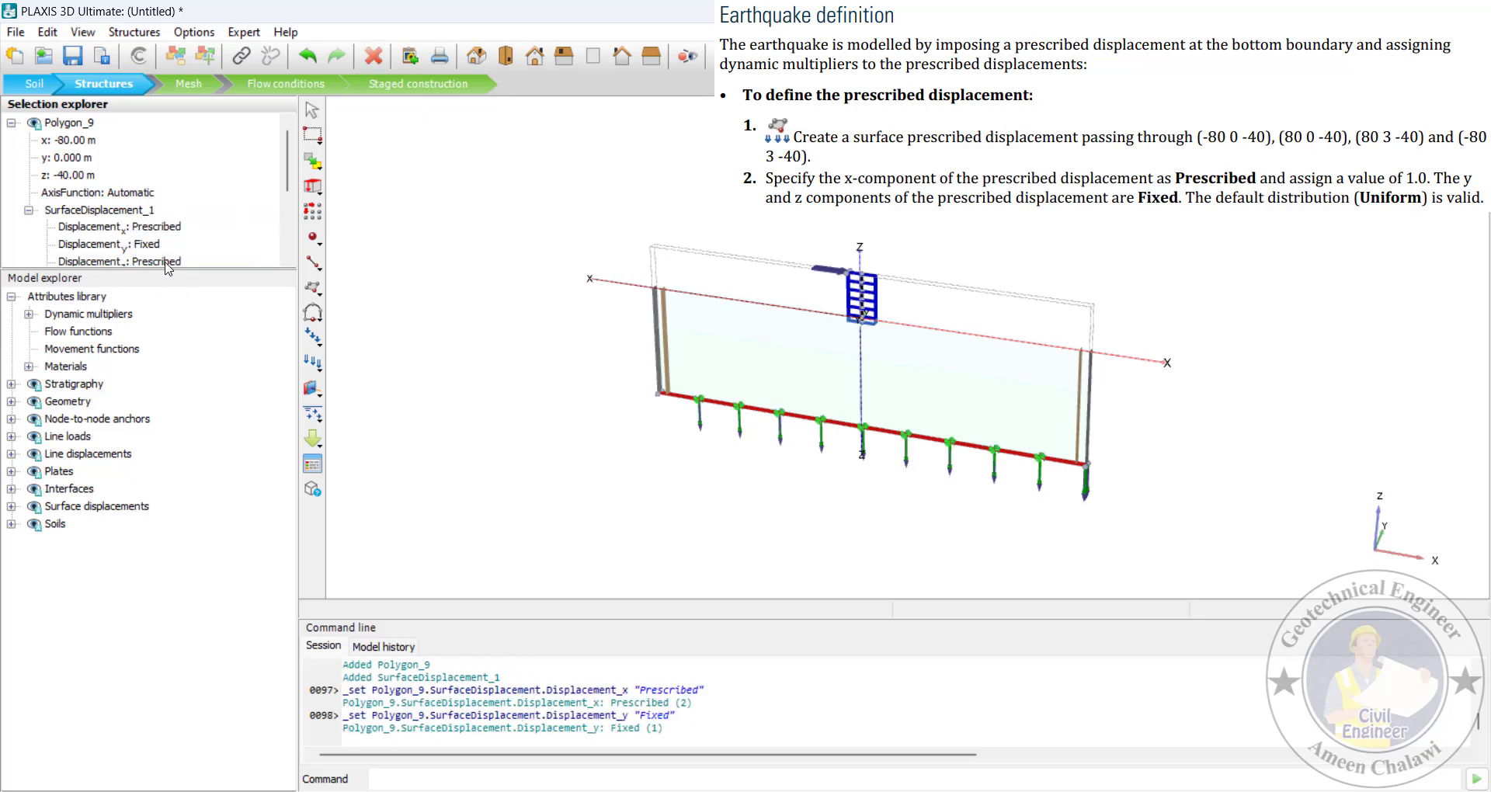
left_click(166, 263)
left_click(166, 262)
left_click(160, 291)
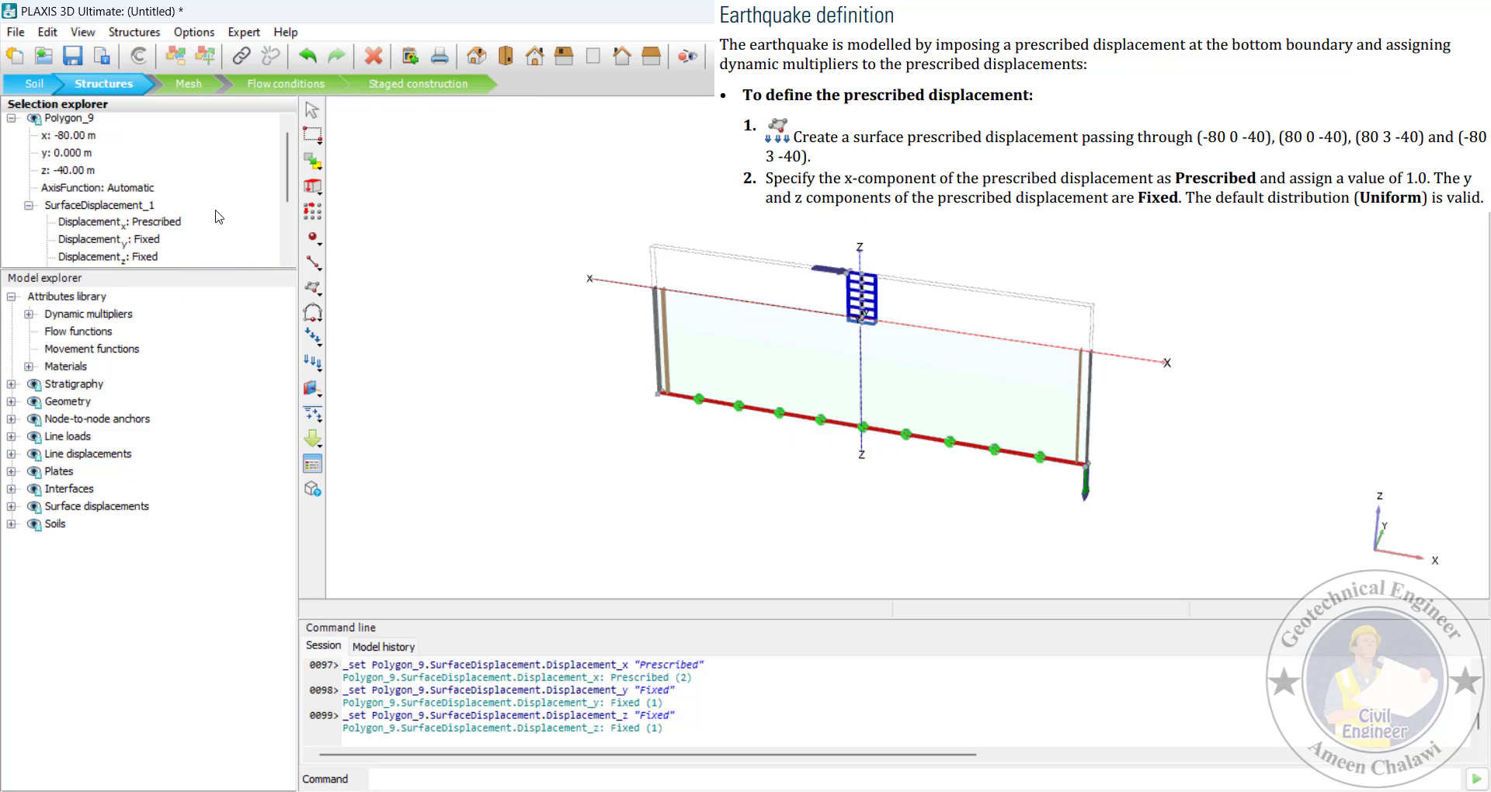
Set the prescribed x displacement of the bottom surface to 1 m
scroll(283, 210, "down", 2)
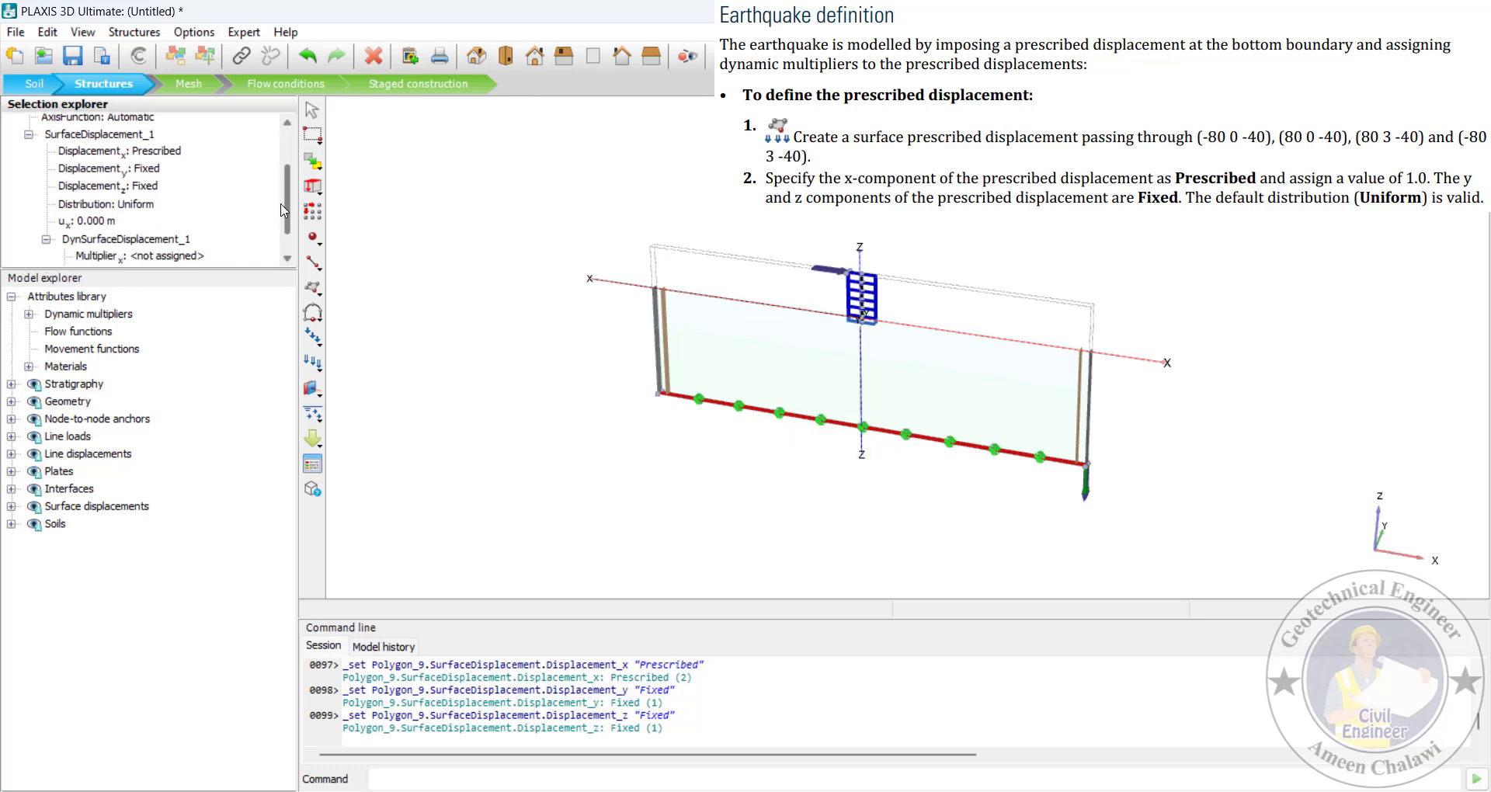
left_click(118, 222)
type("1")
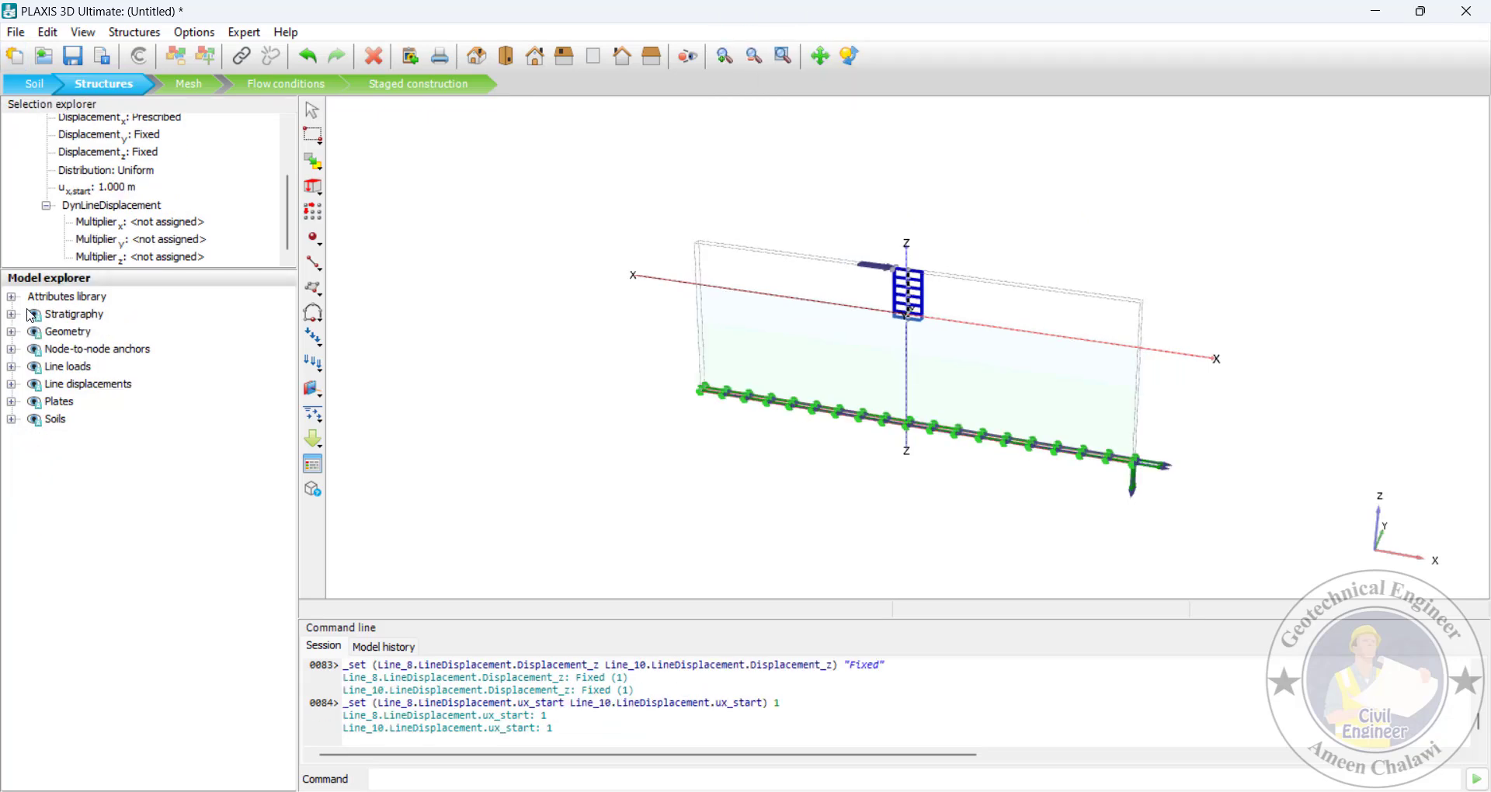
Add a displacement multiplier with a Table signal, Accelerations as data type and drift correction enabled
left_click(11, 297)
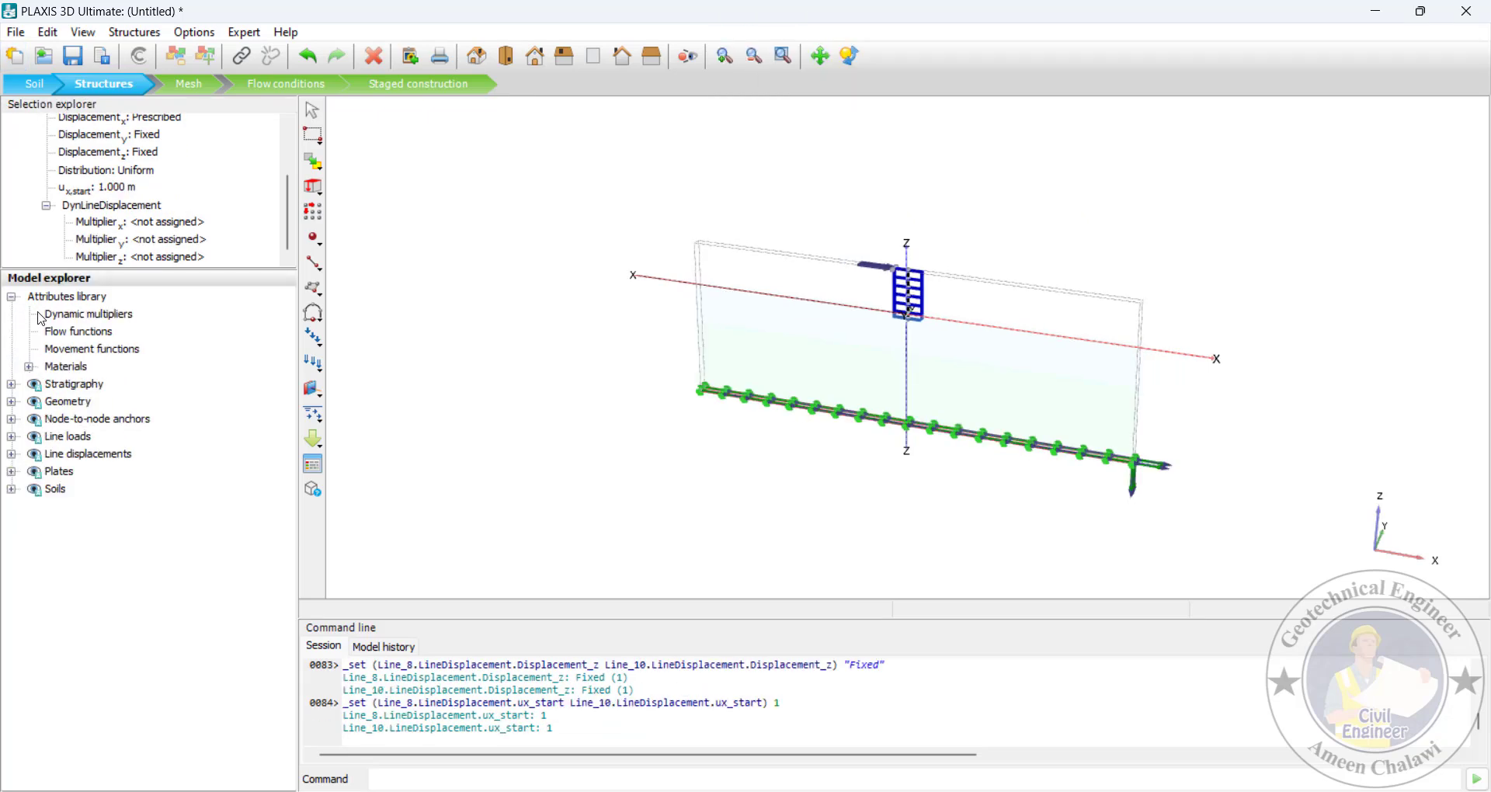
right_click(86, 321)
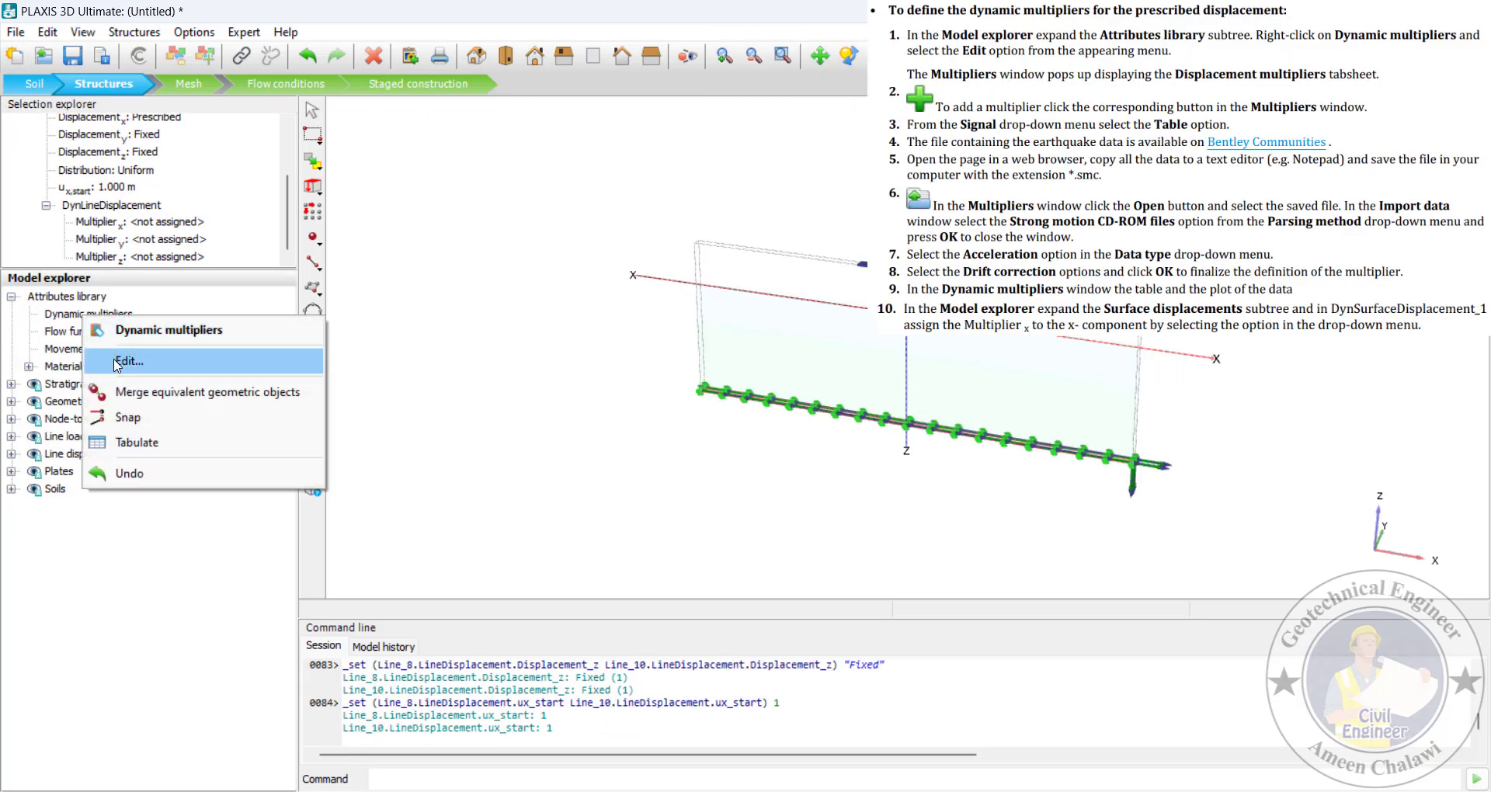
left_click(119, 362)
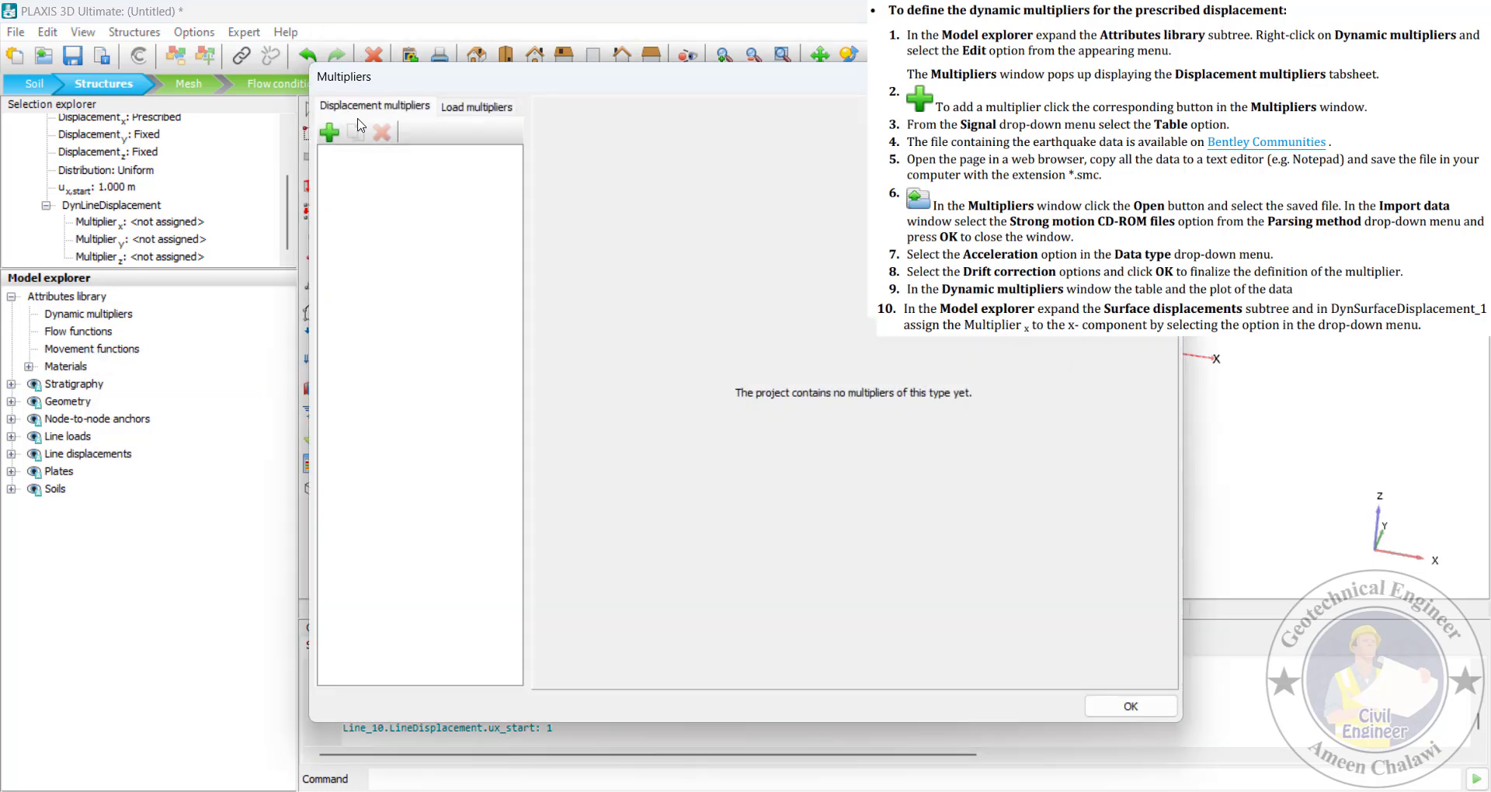
left_click(329, 132)
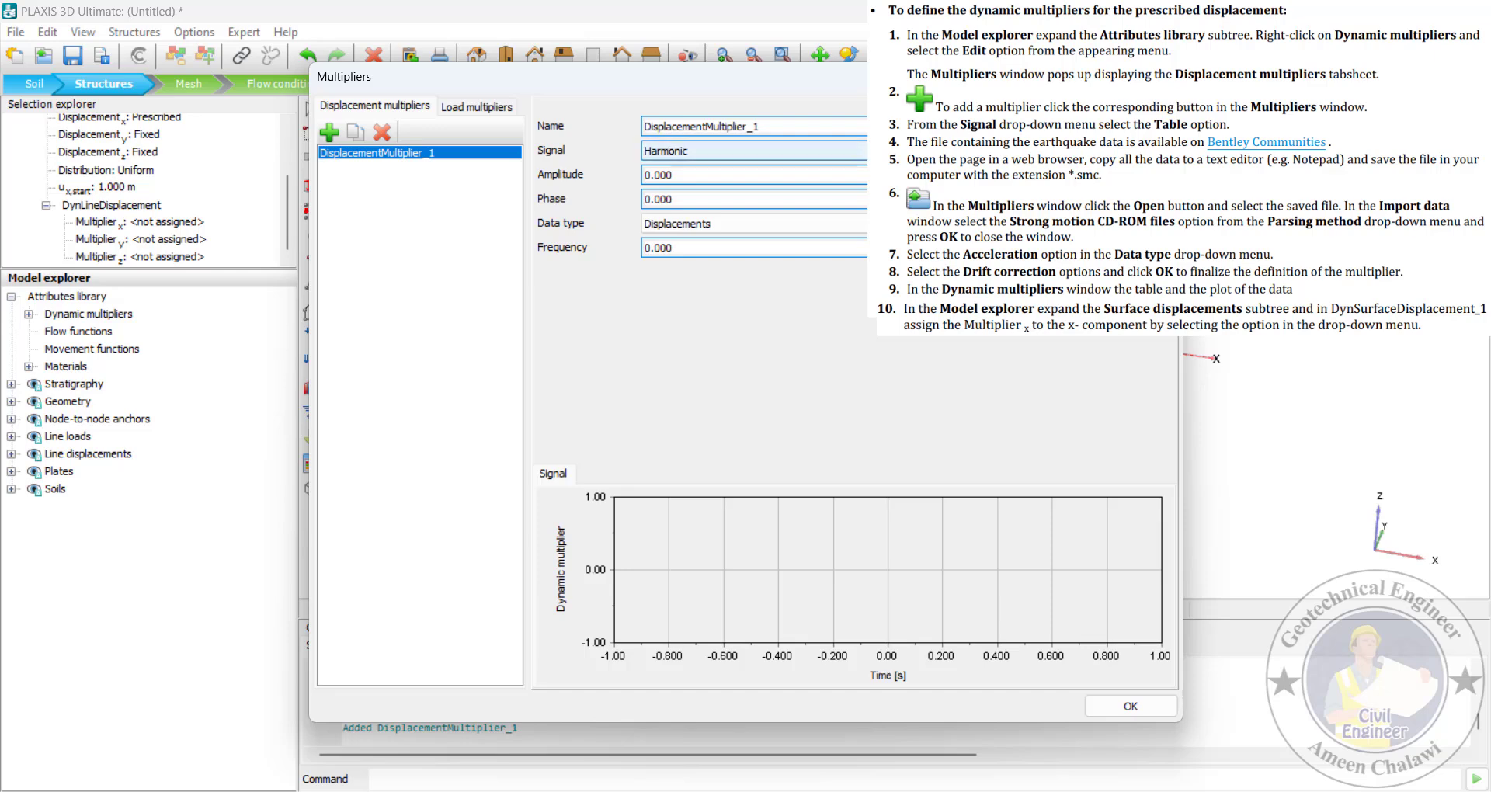
key("alt+Down")
key("Return")
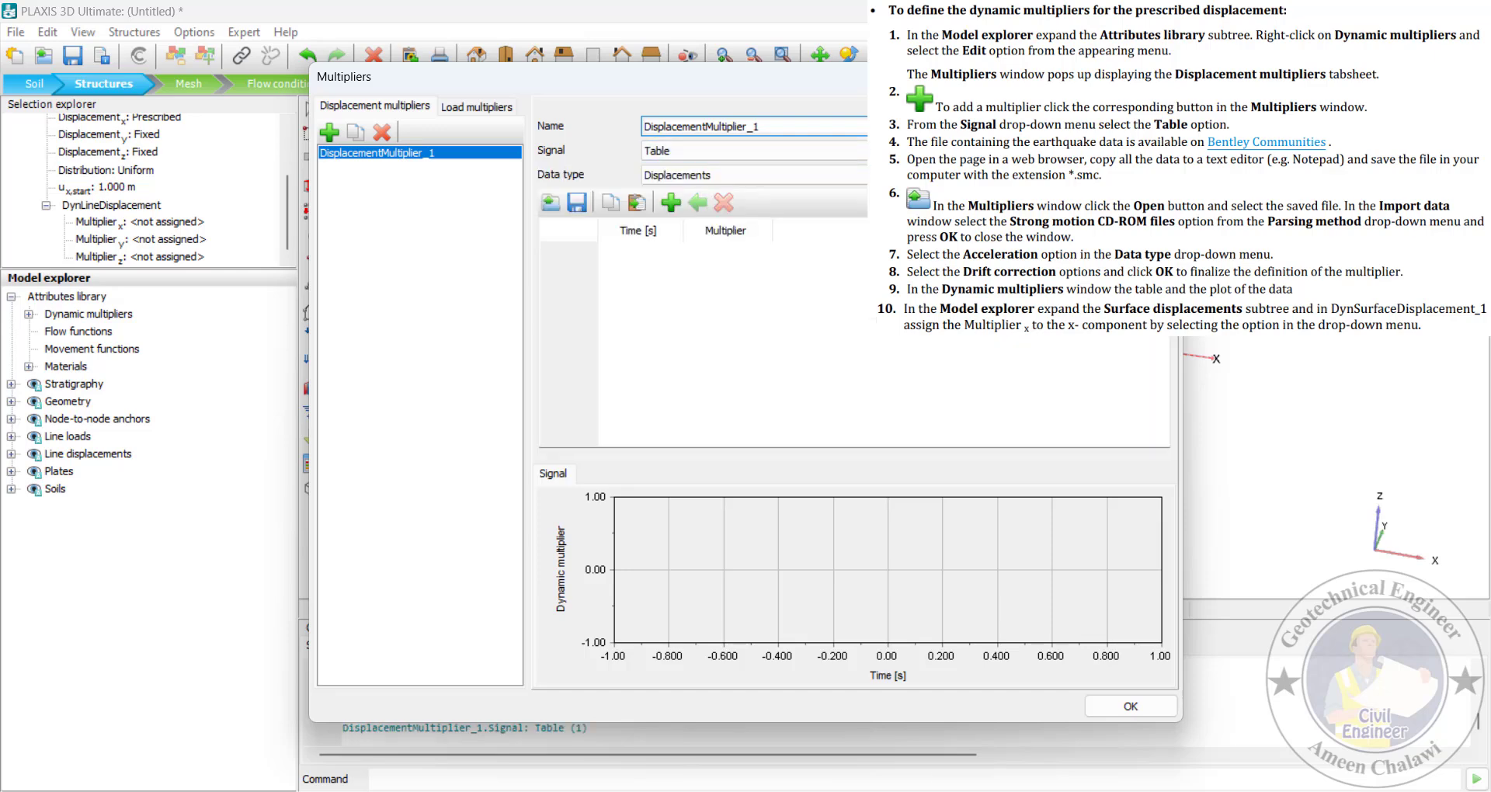
left_click(777, 175)
left_click(792, 219)
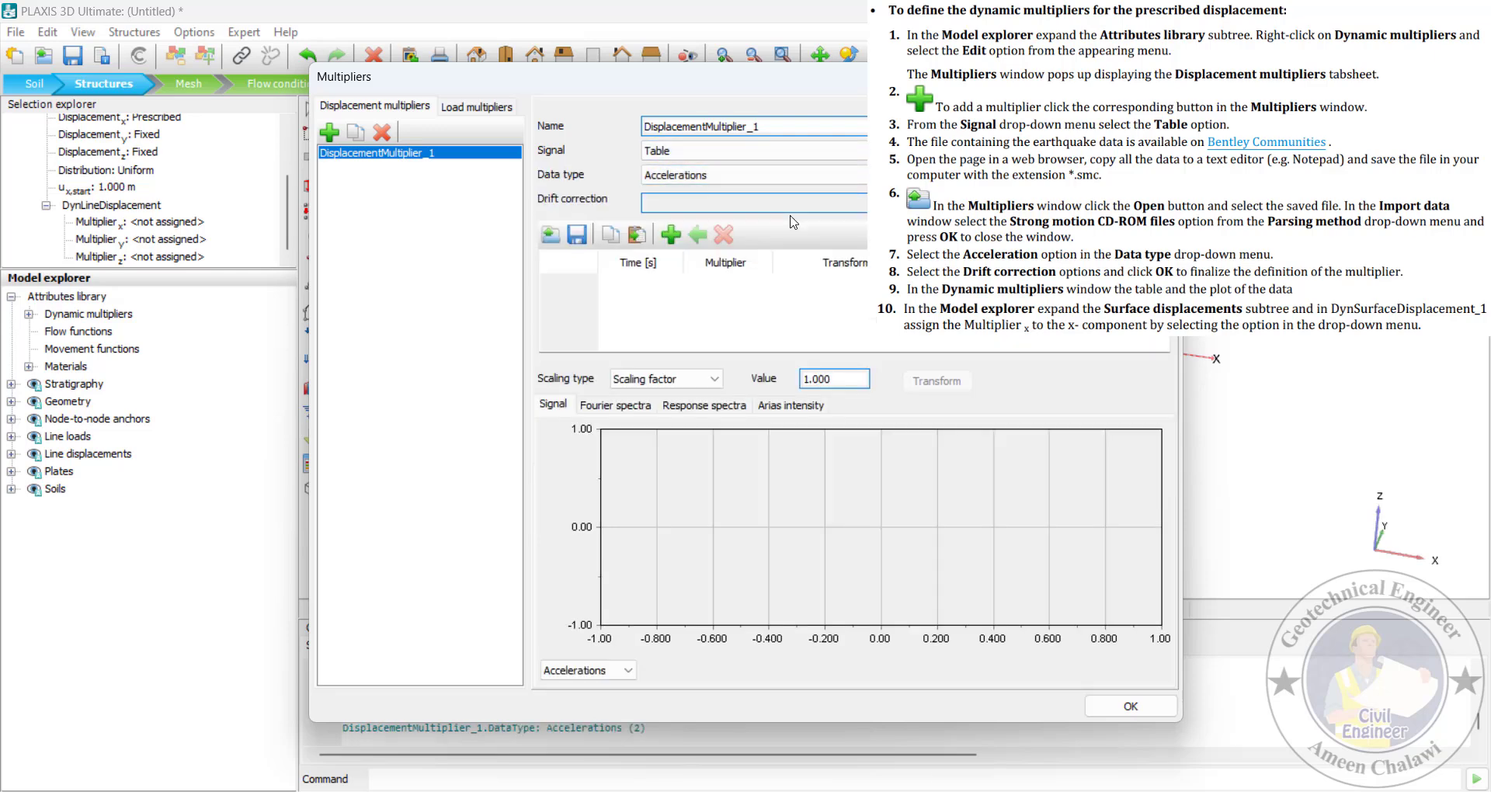
key("space")
Import the strong motion file 225a - 20s.smc from the Desktop into the multiplier table and accept the multiplier
left_click(550, 235)
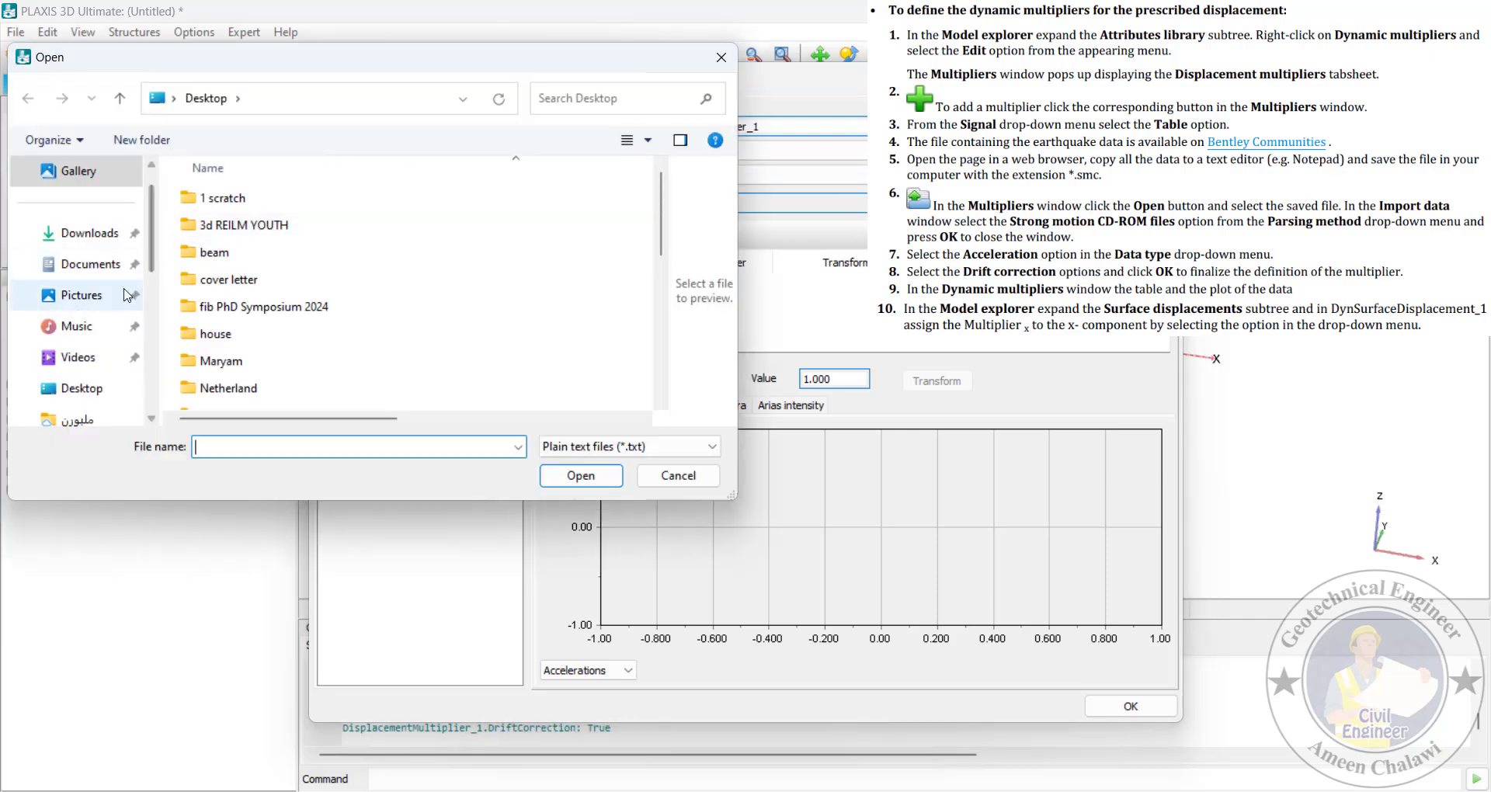
left_click(88, 388)
left_click(629, 446)
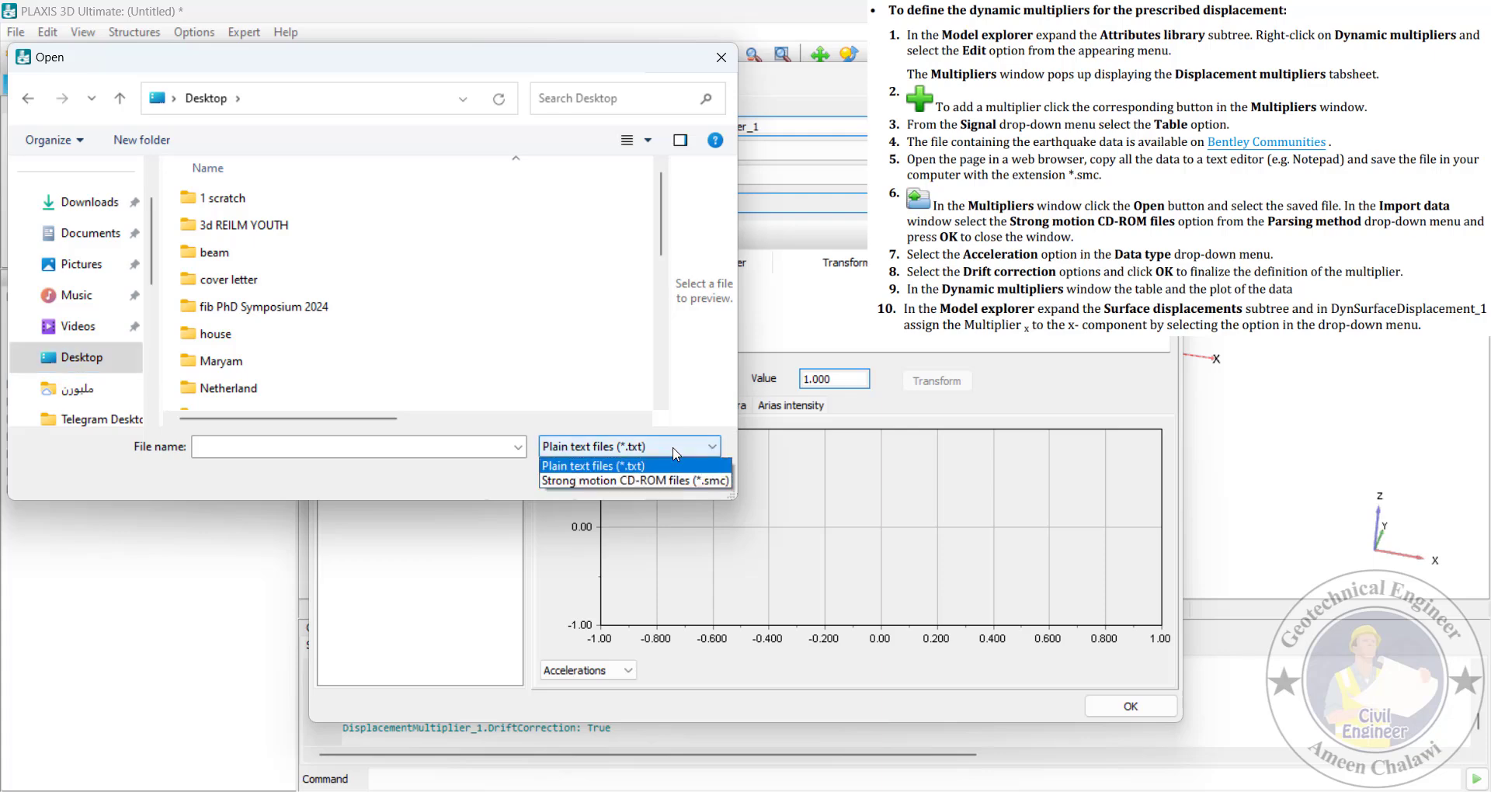
left_click(654, 478)
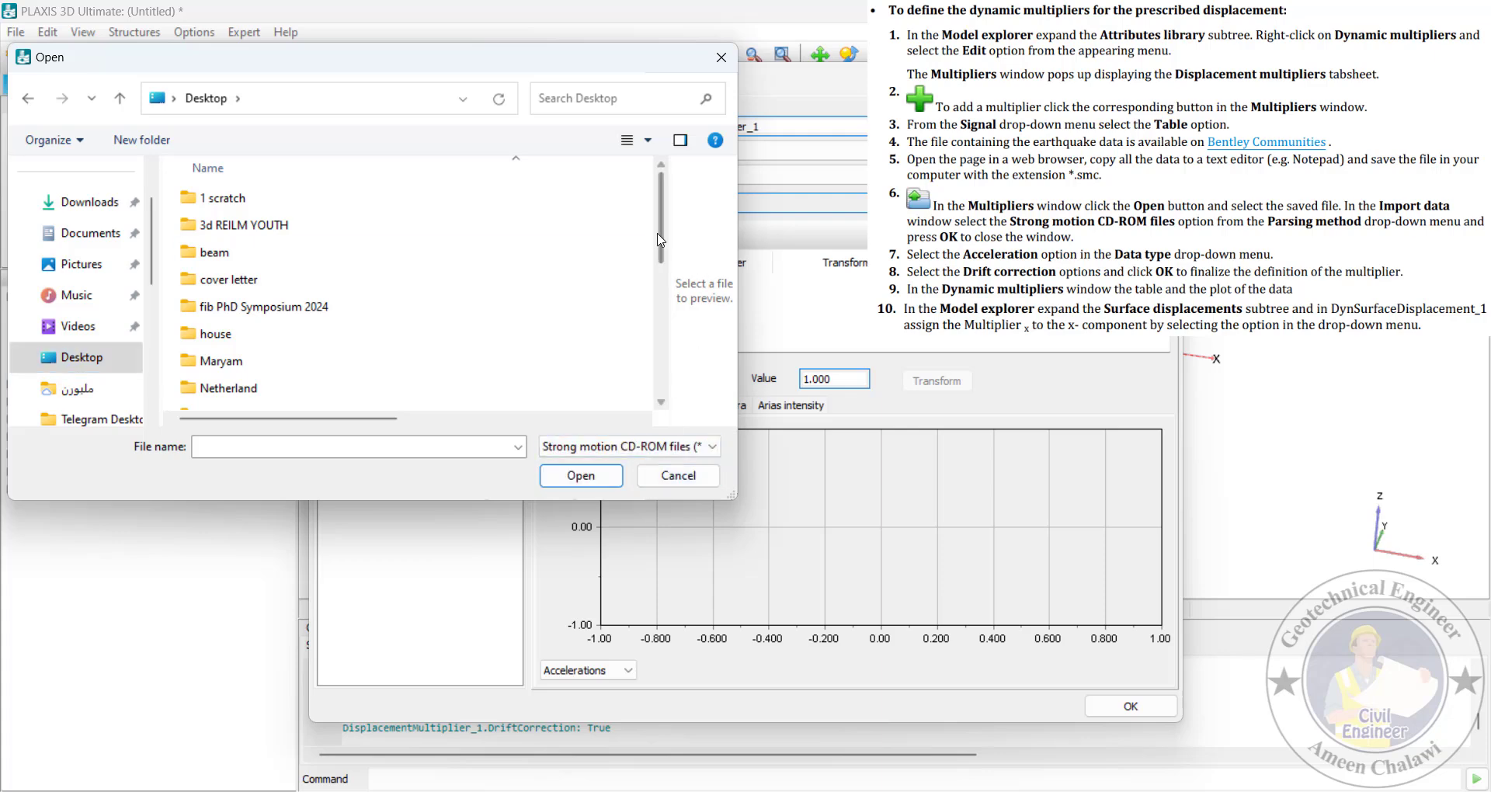
left_click_drag(666, 256, 661, 382)
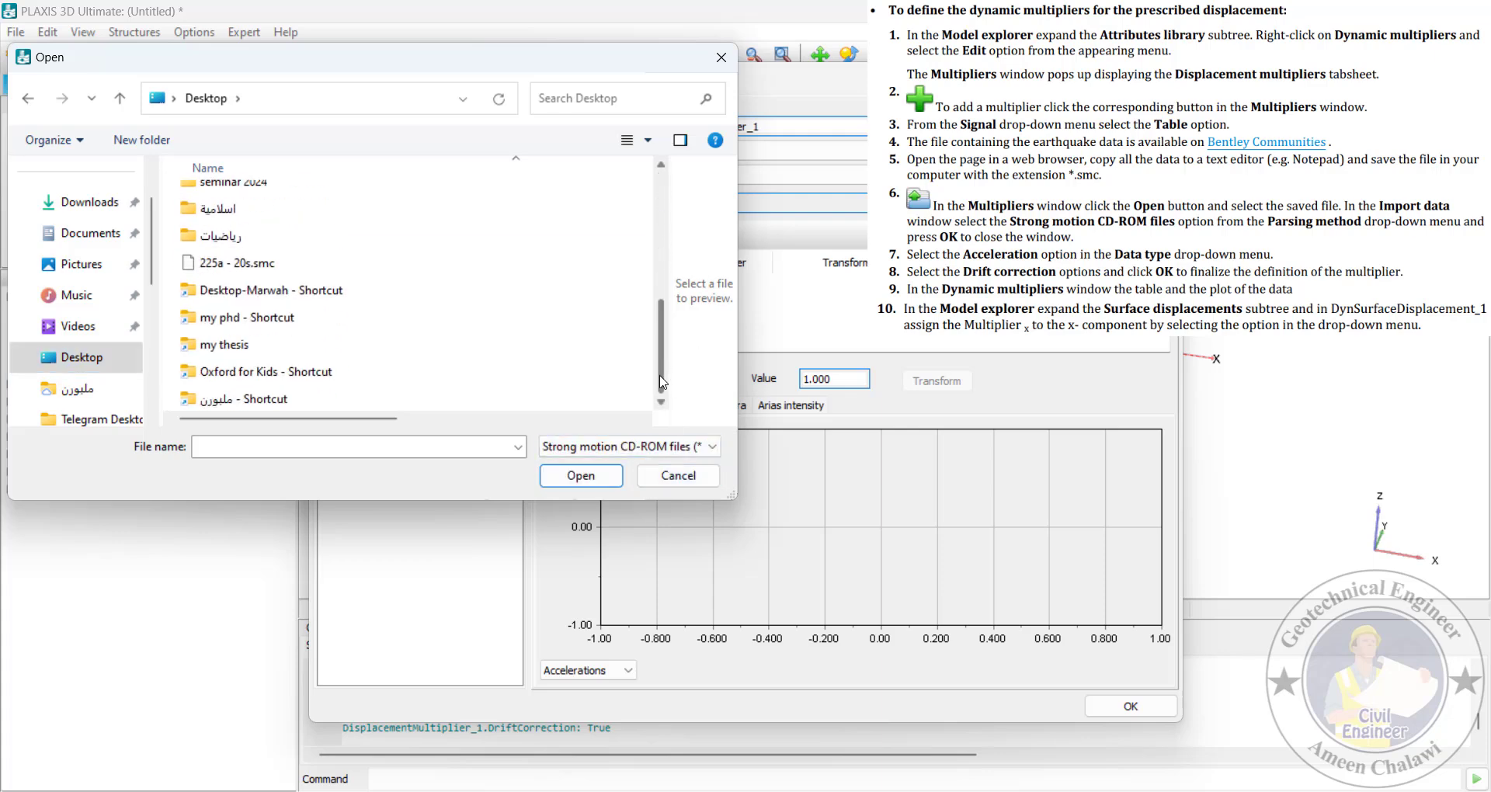
double_click(275, 265)
left_click(895, 619)
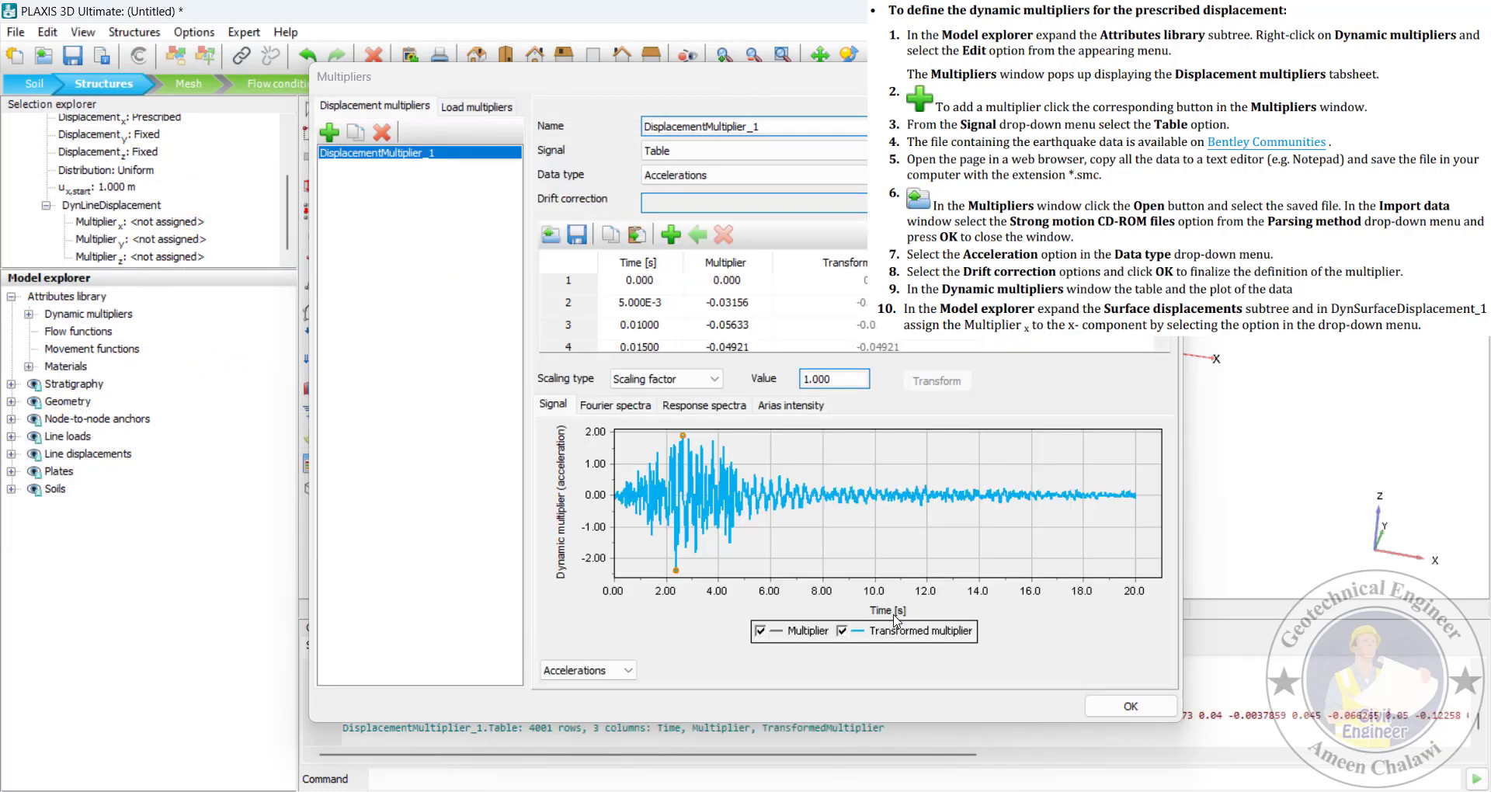
left_click(1110, 718)
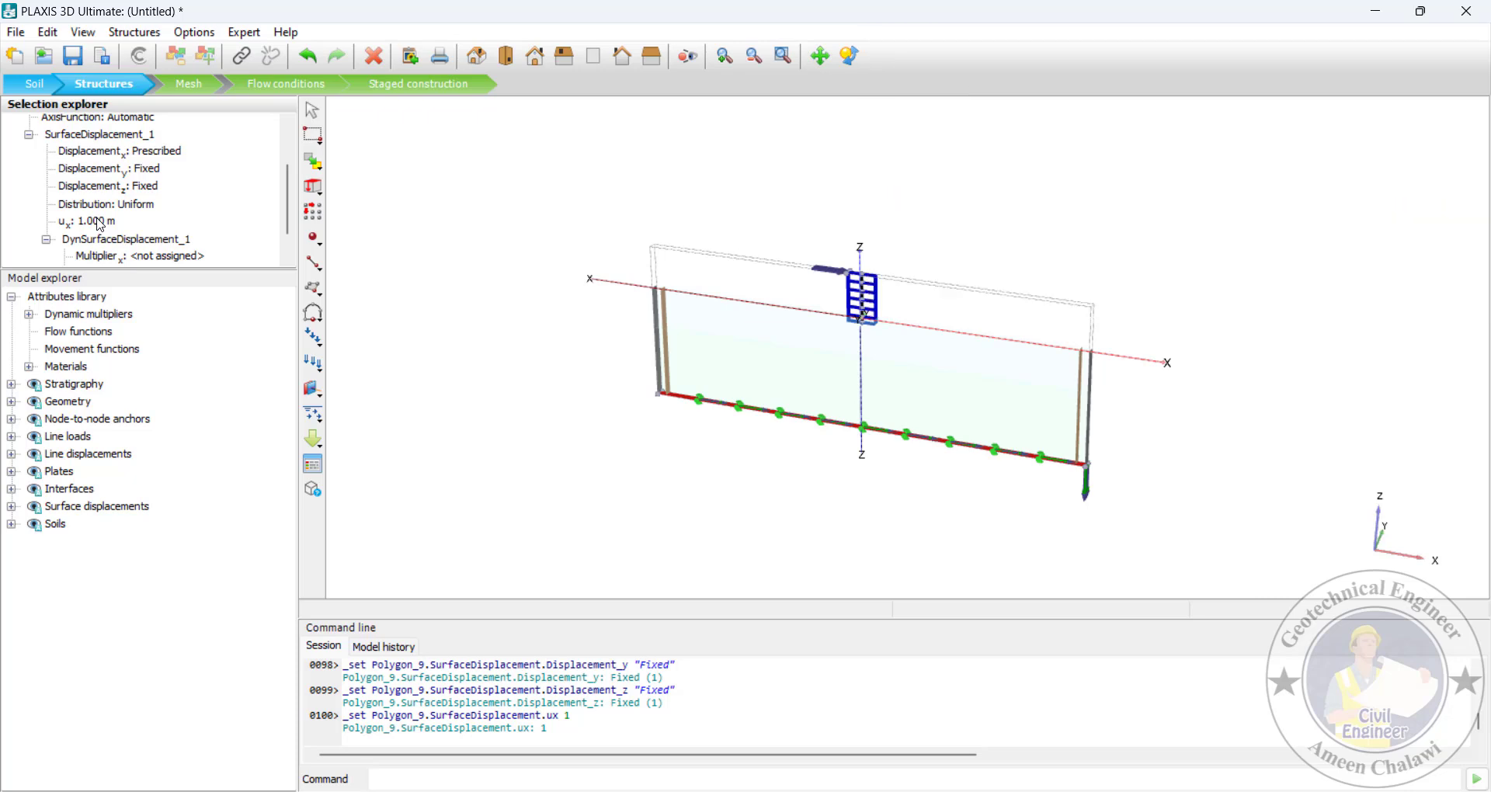
Assign DisplacementMultiplier_1 to the x component of the bottom surface's dynamic displacement
left_click(182, 257)
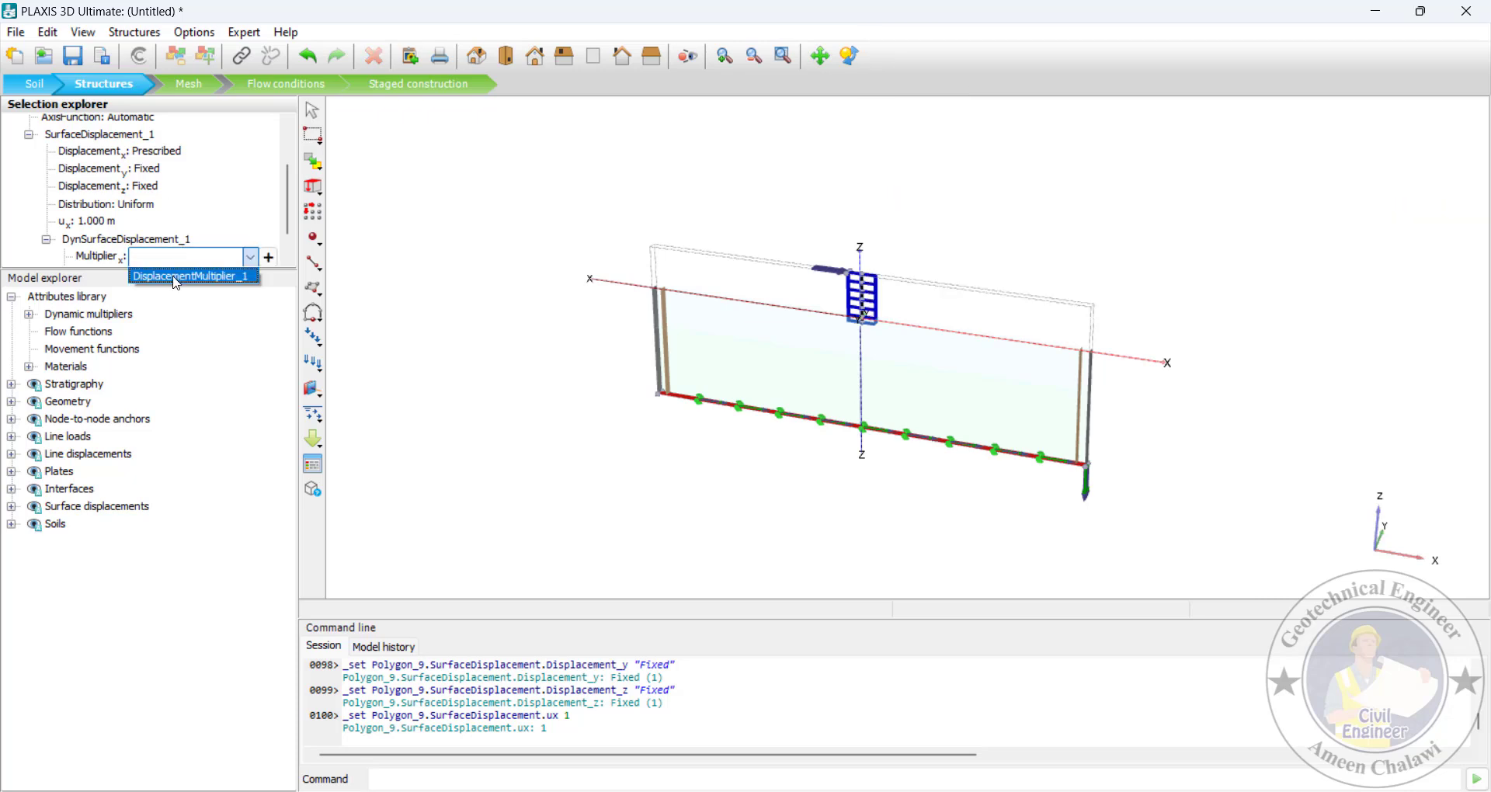
left_click(177, 279)
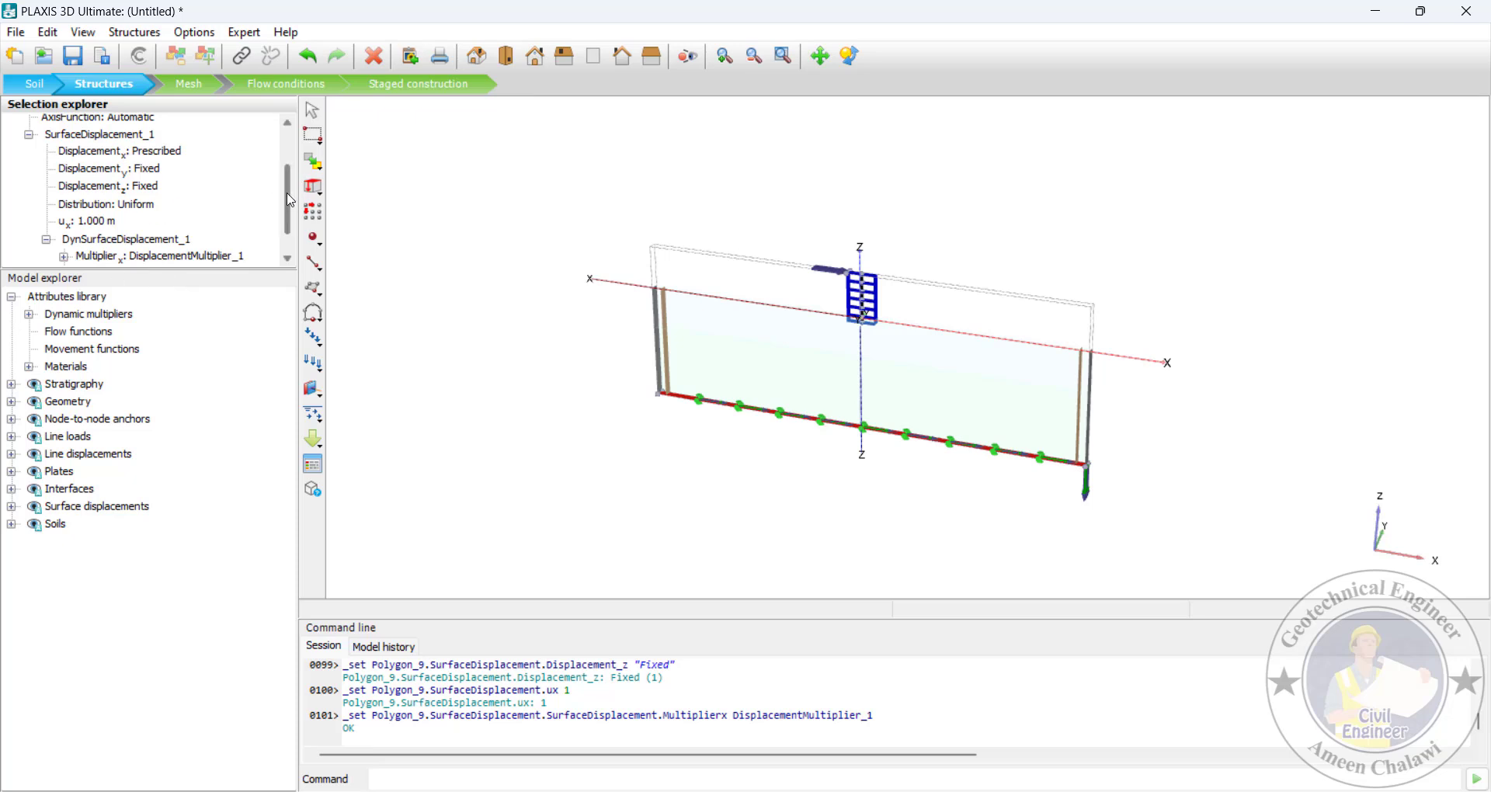
scroll(287, 231, "down", 1)
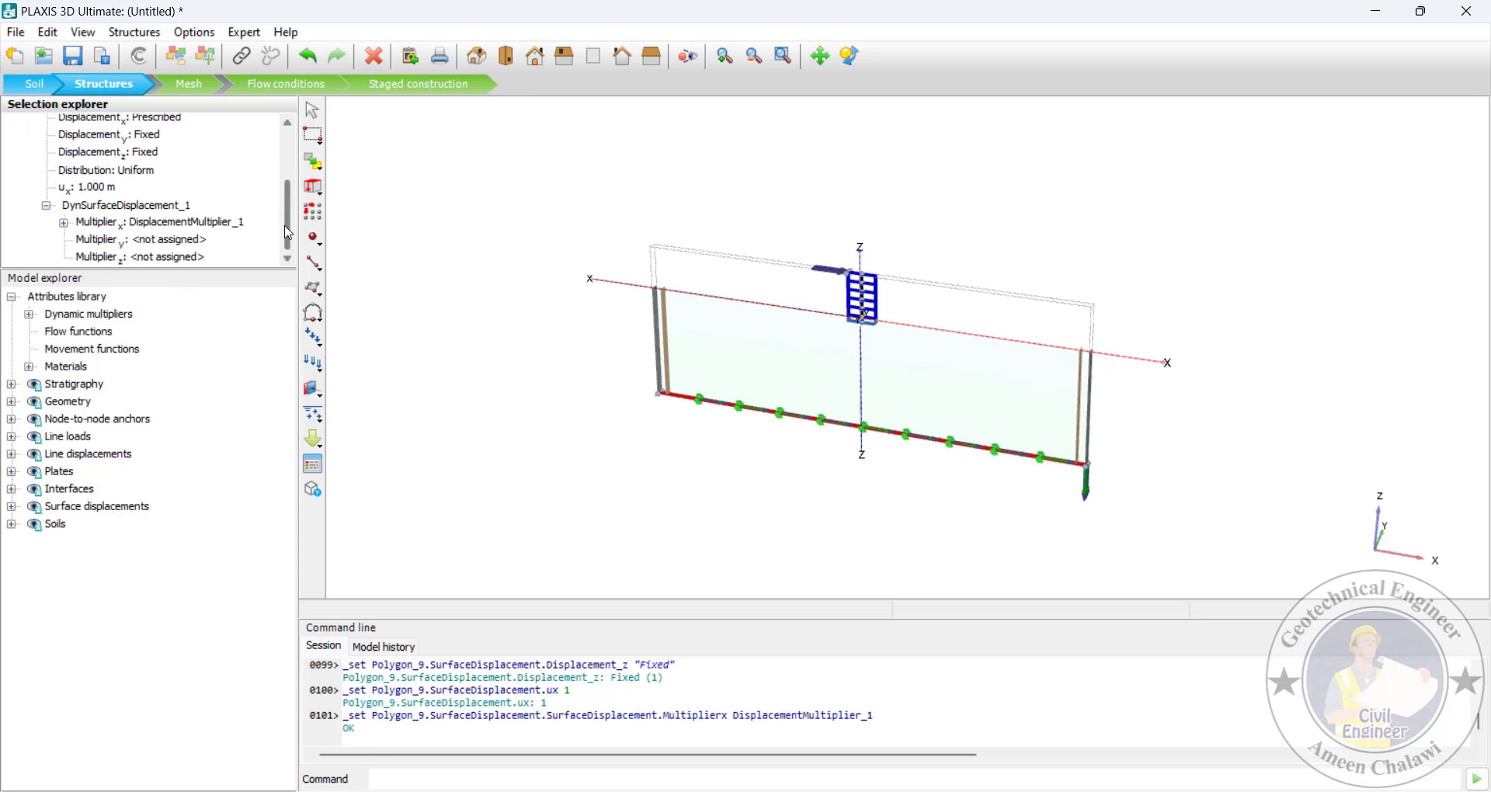
Review the displacement multiplier's acceleration table and signal plot, leaving its settings as they are
left_click(63, 320)
right_click(70, 321)
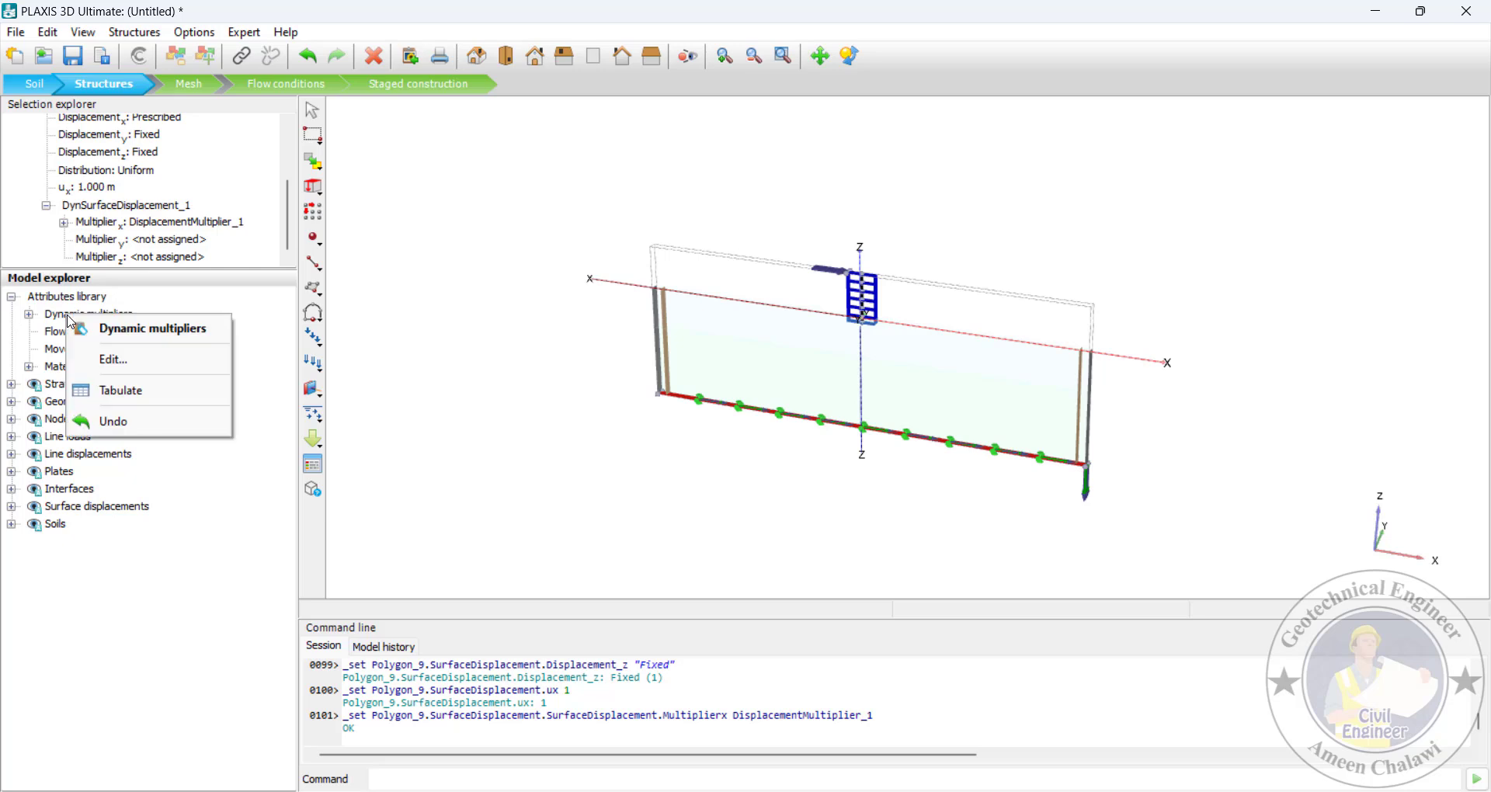
left_click(107, 358)
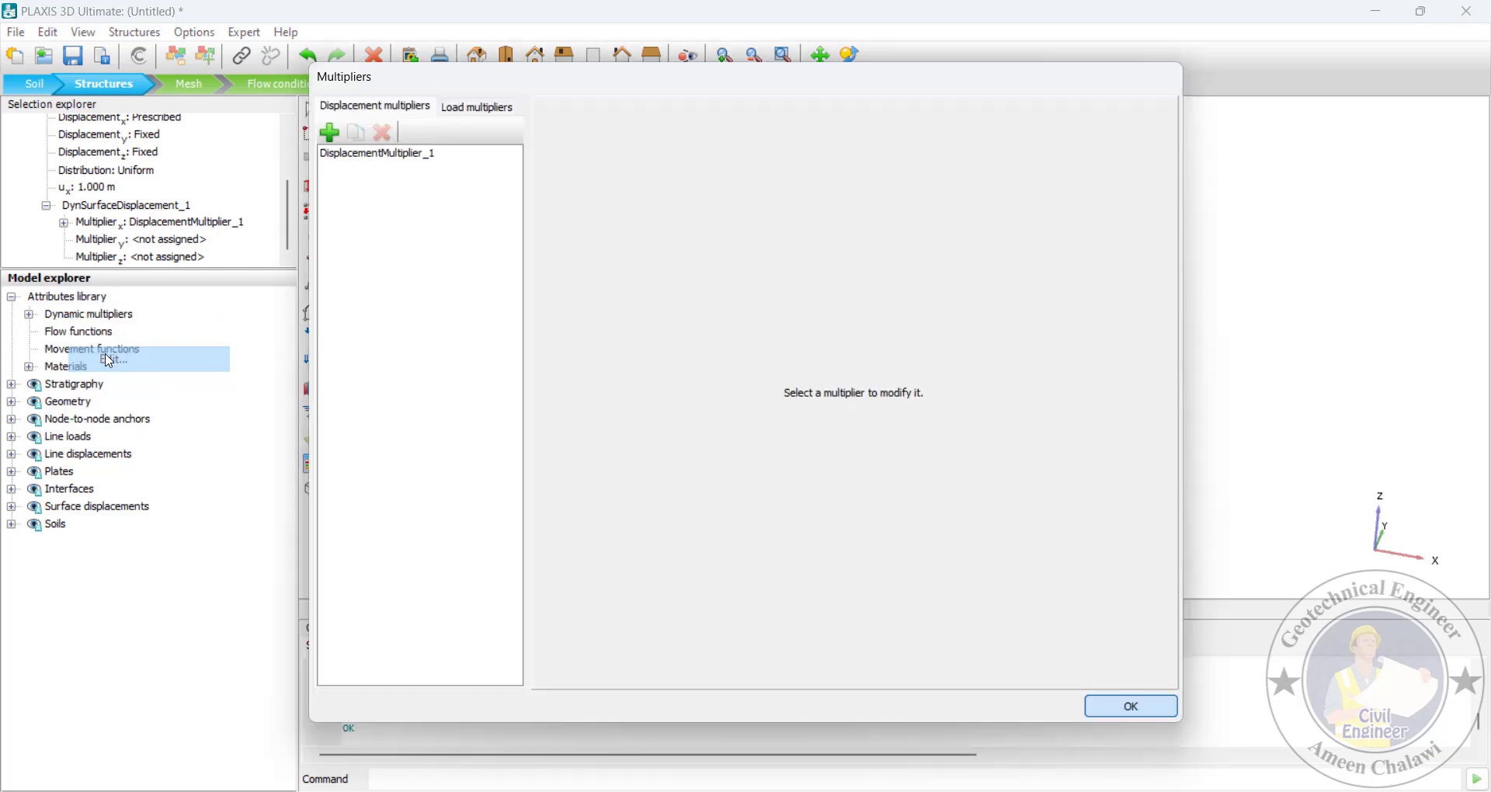
left_click(376, 154)
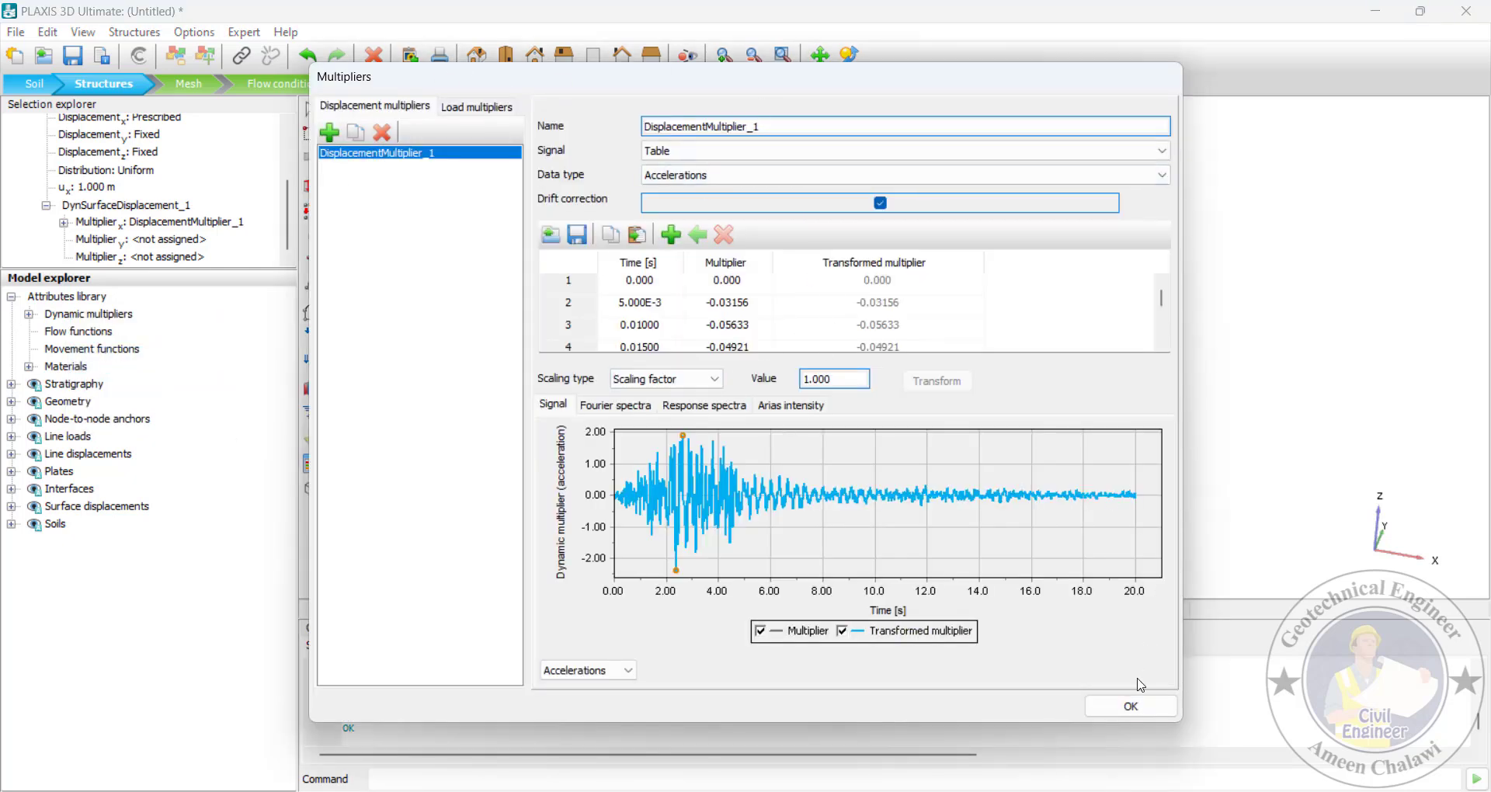
left_click(1131, 707)
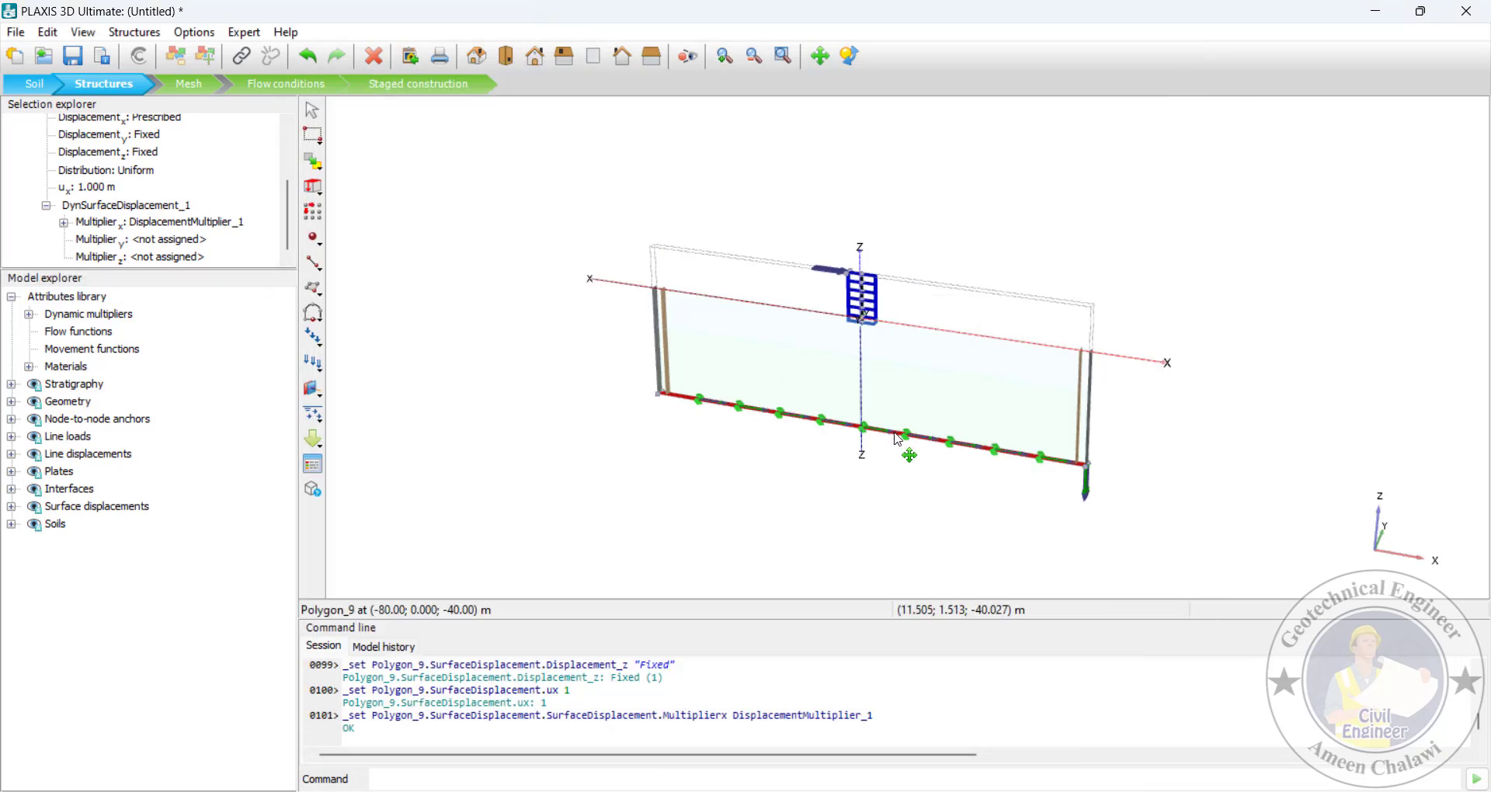
Create a positive interface on the bottom surface of the model and clear the selection
right_click(798, 419)
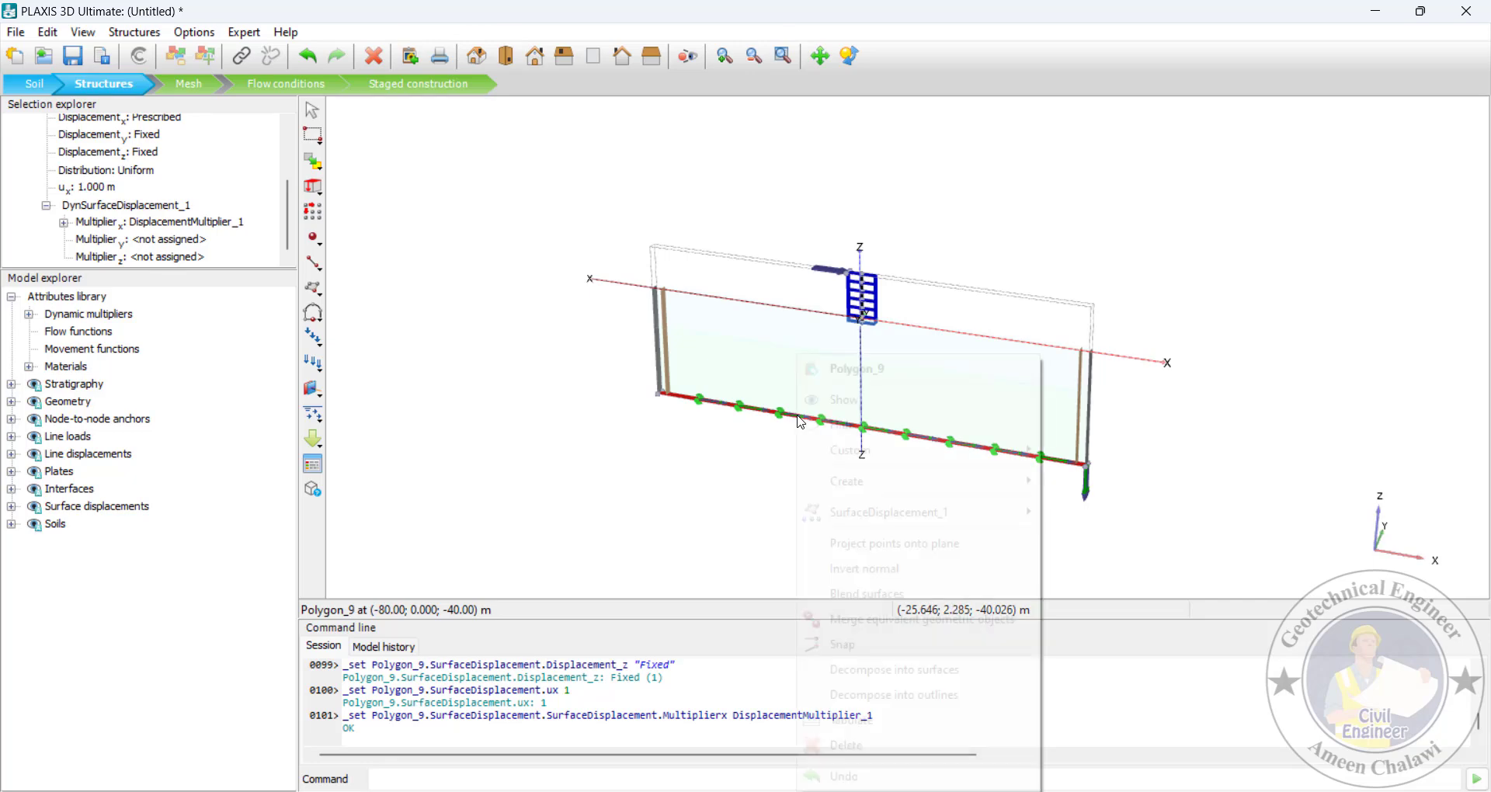
mouse_move(849, 499)
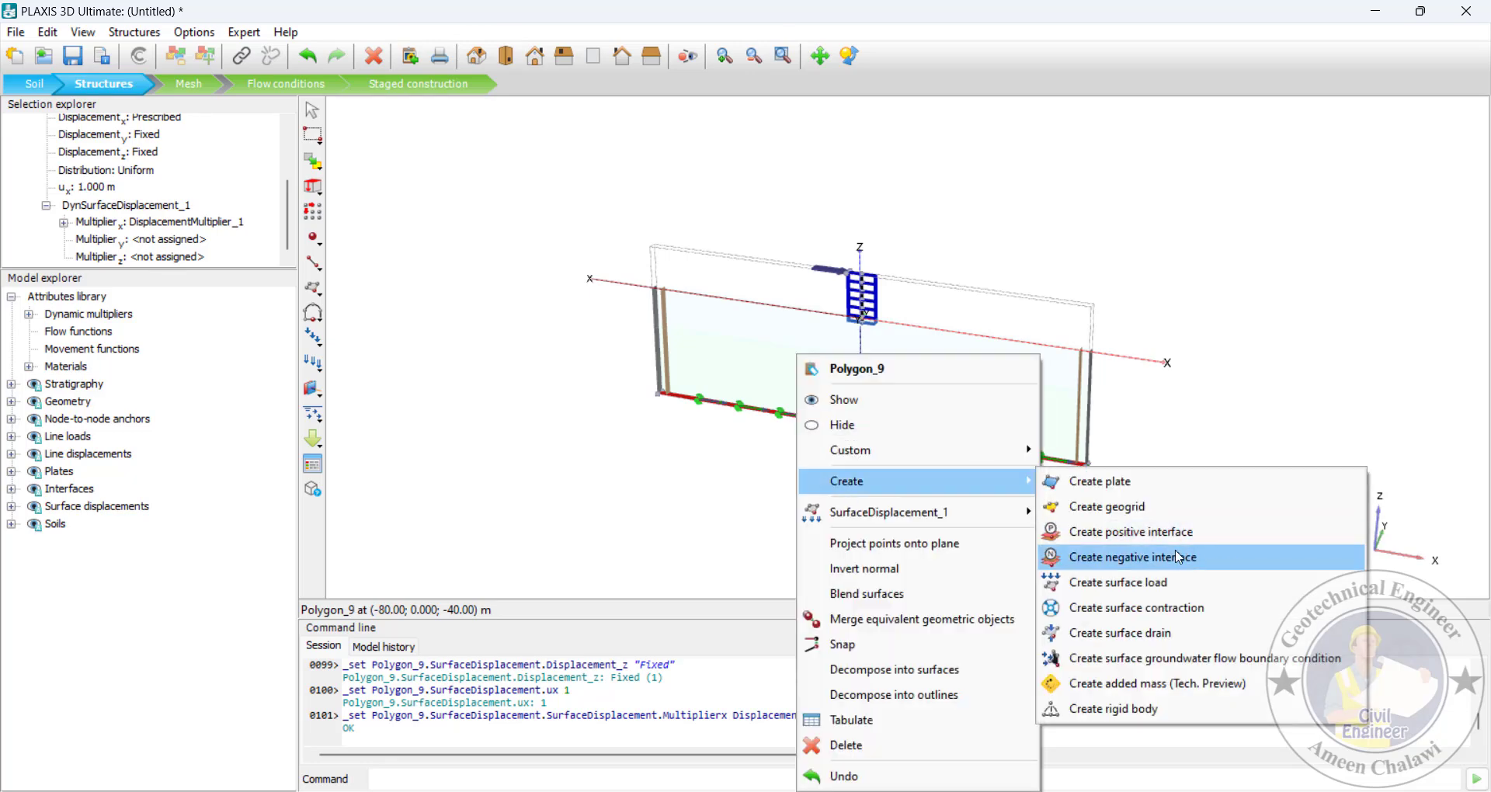
left_click(1149, 536)
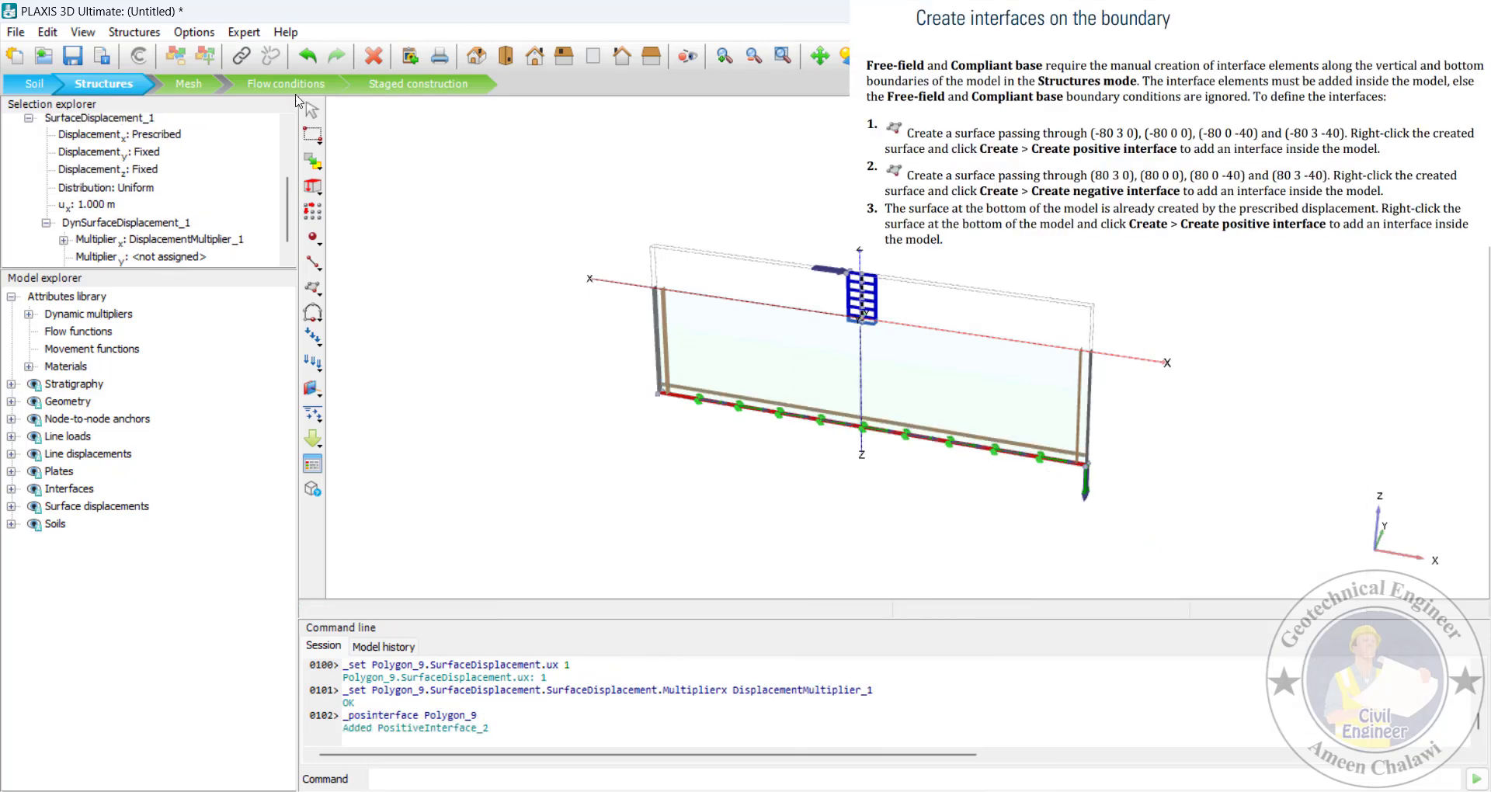
left_click(387, 227)
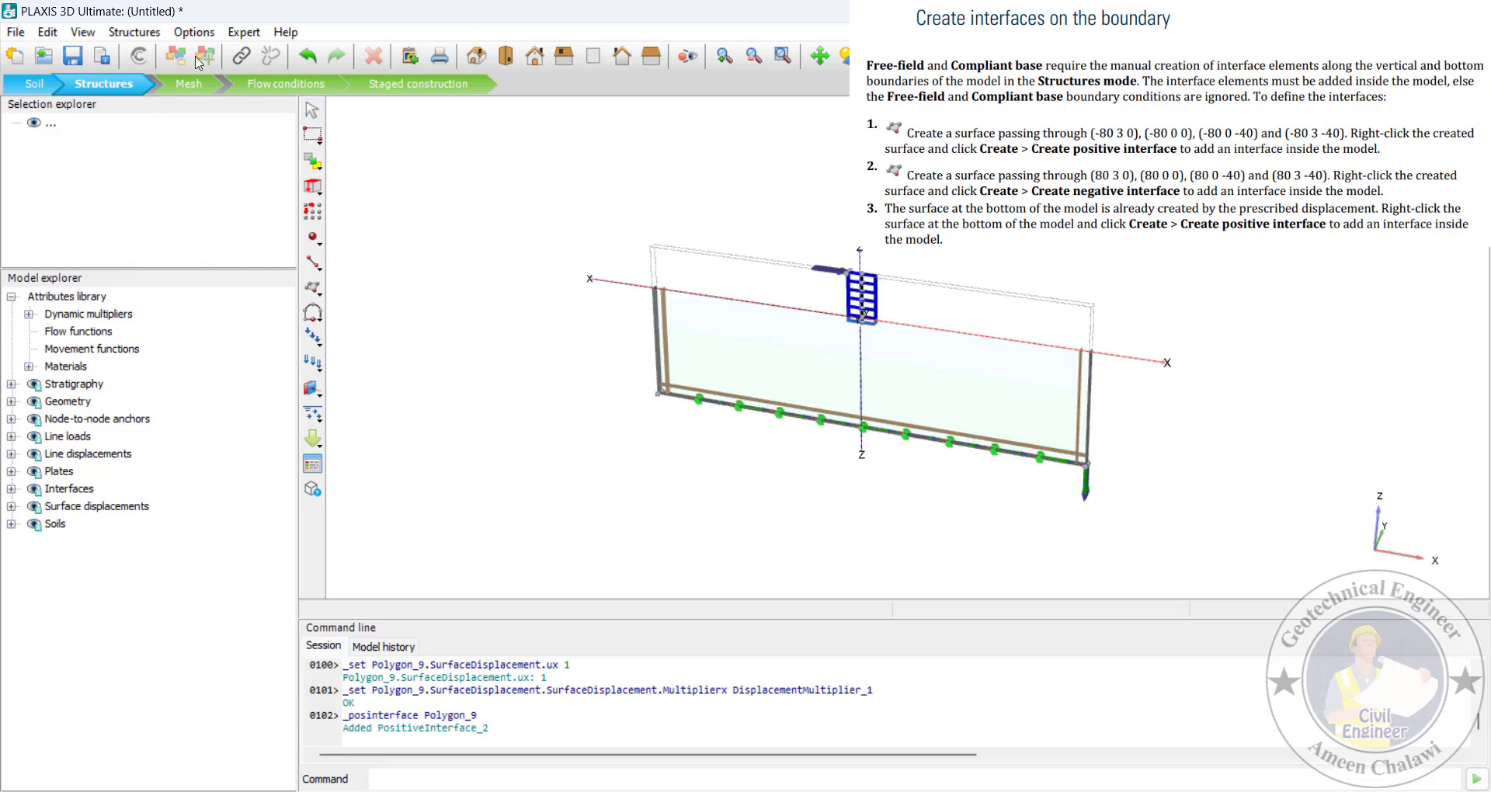
Generate the mesh with Fine element distribution, view the resulting connectivity plot and return to the model
left_click(186, 83)
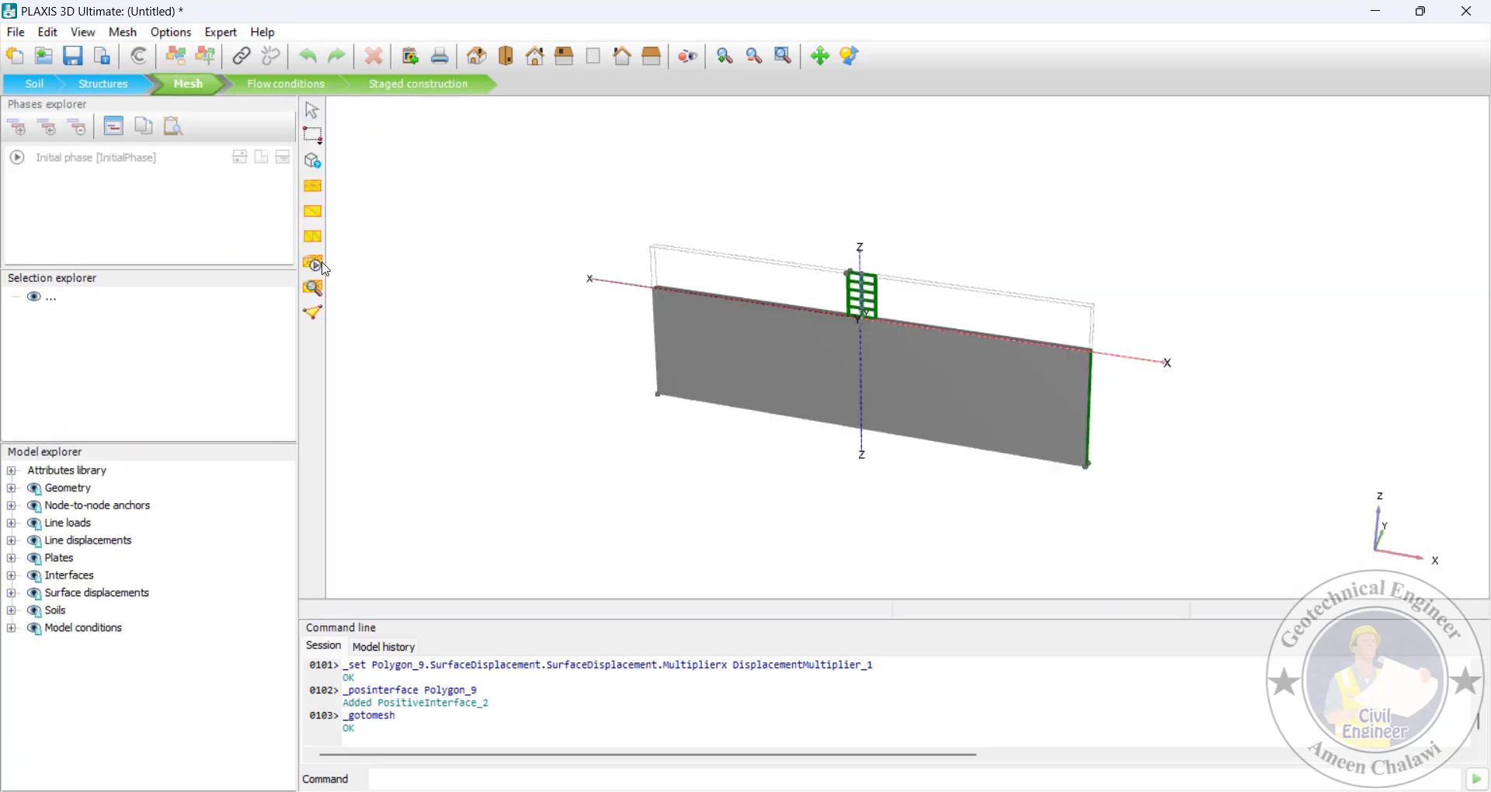
left_click(315, 266)
left_click(832, 298)
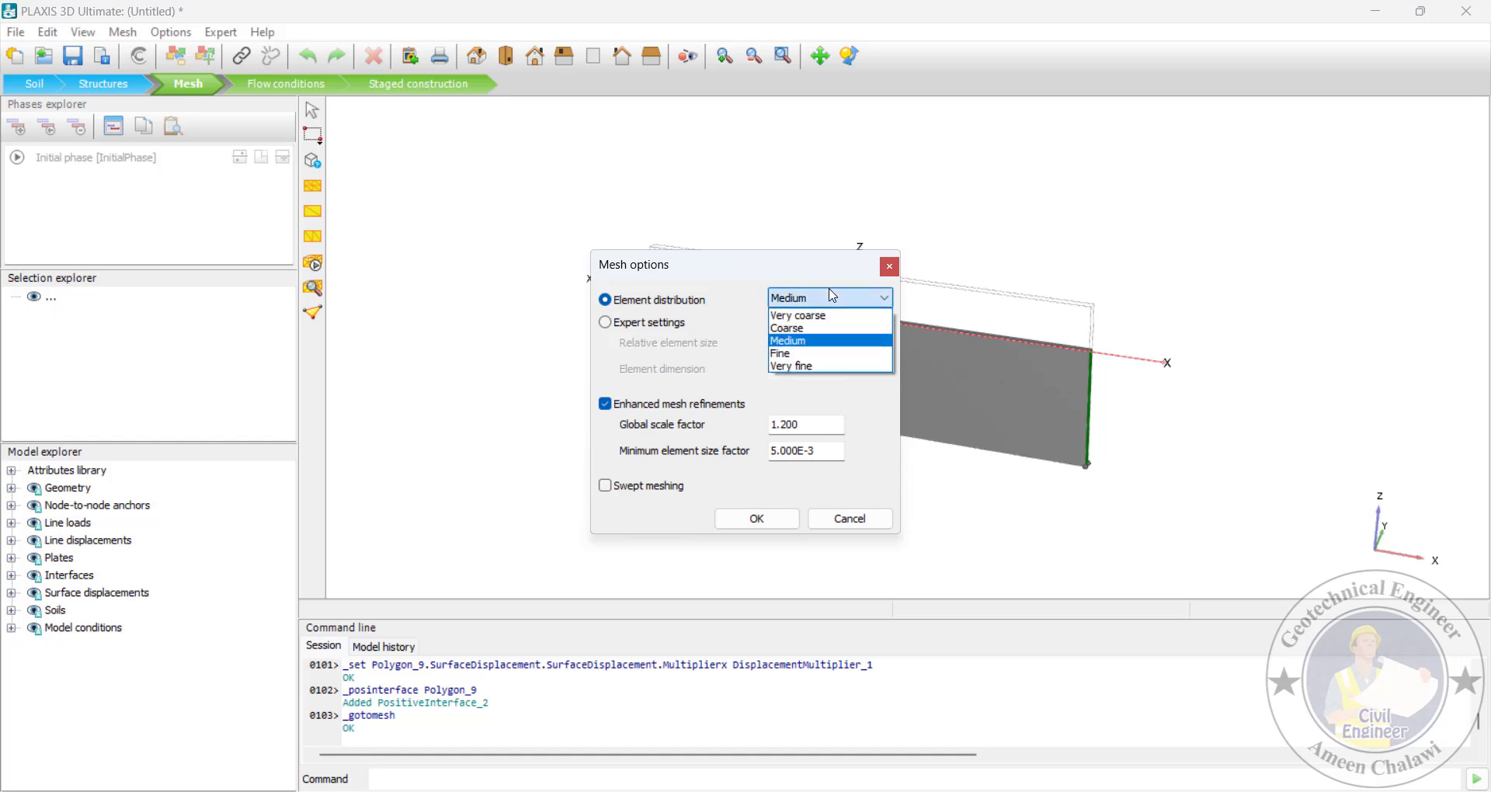
left_click(792, 350)
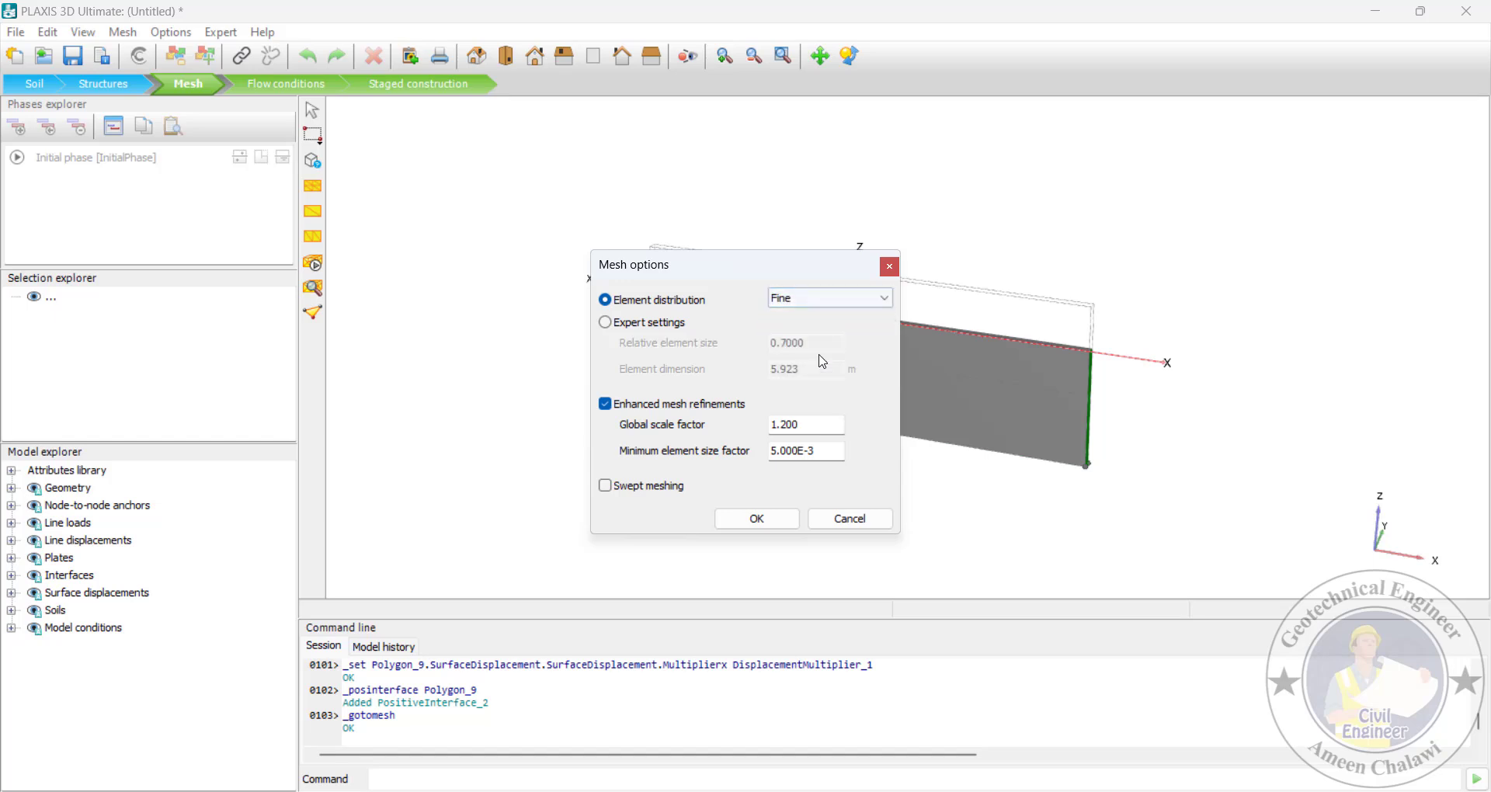
left_click(757, 518)
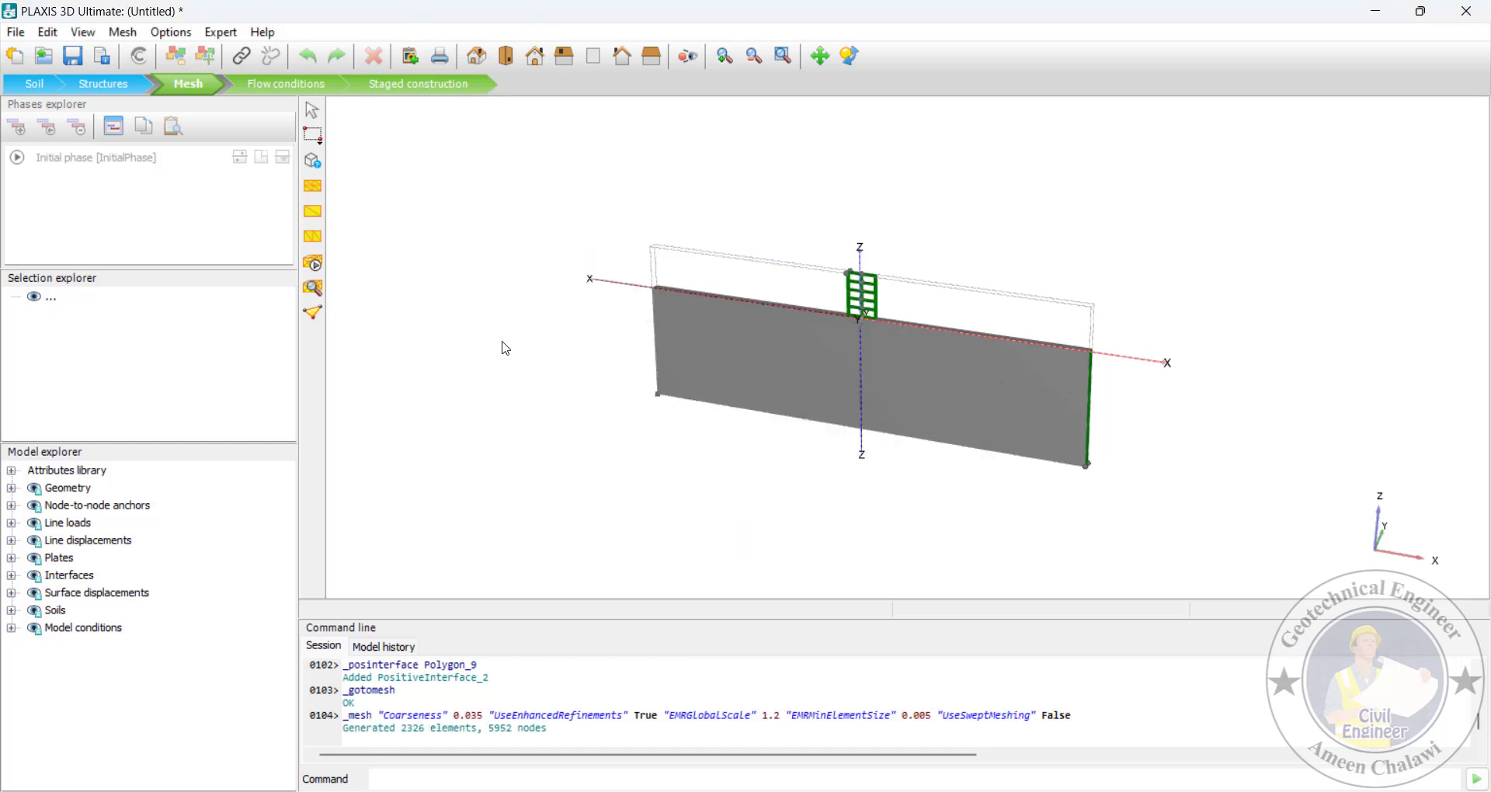
left_click(314, 290)
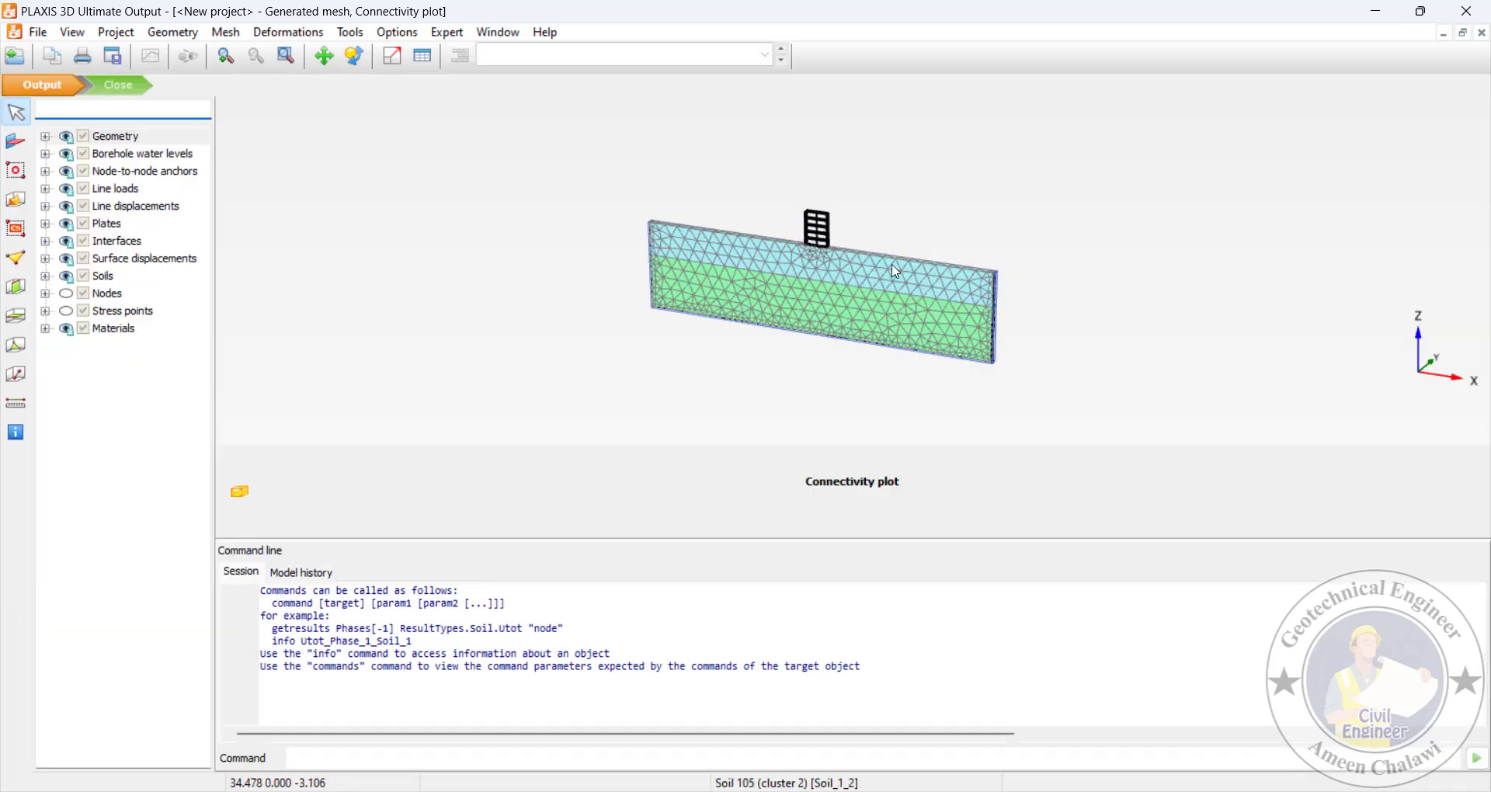
scroll(895, 271, "up", 2)
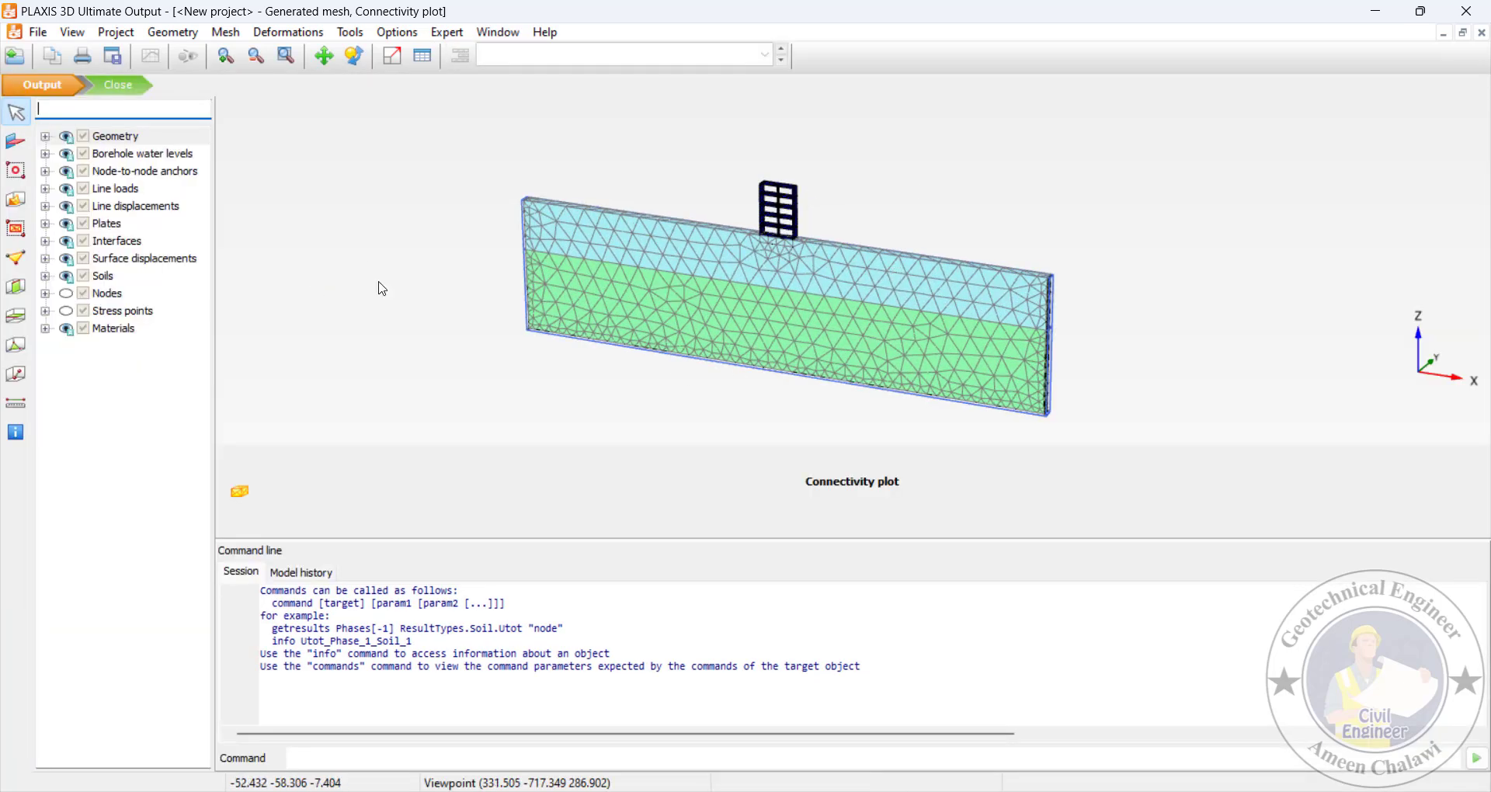
left_click(118, 84)
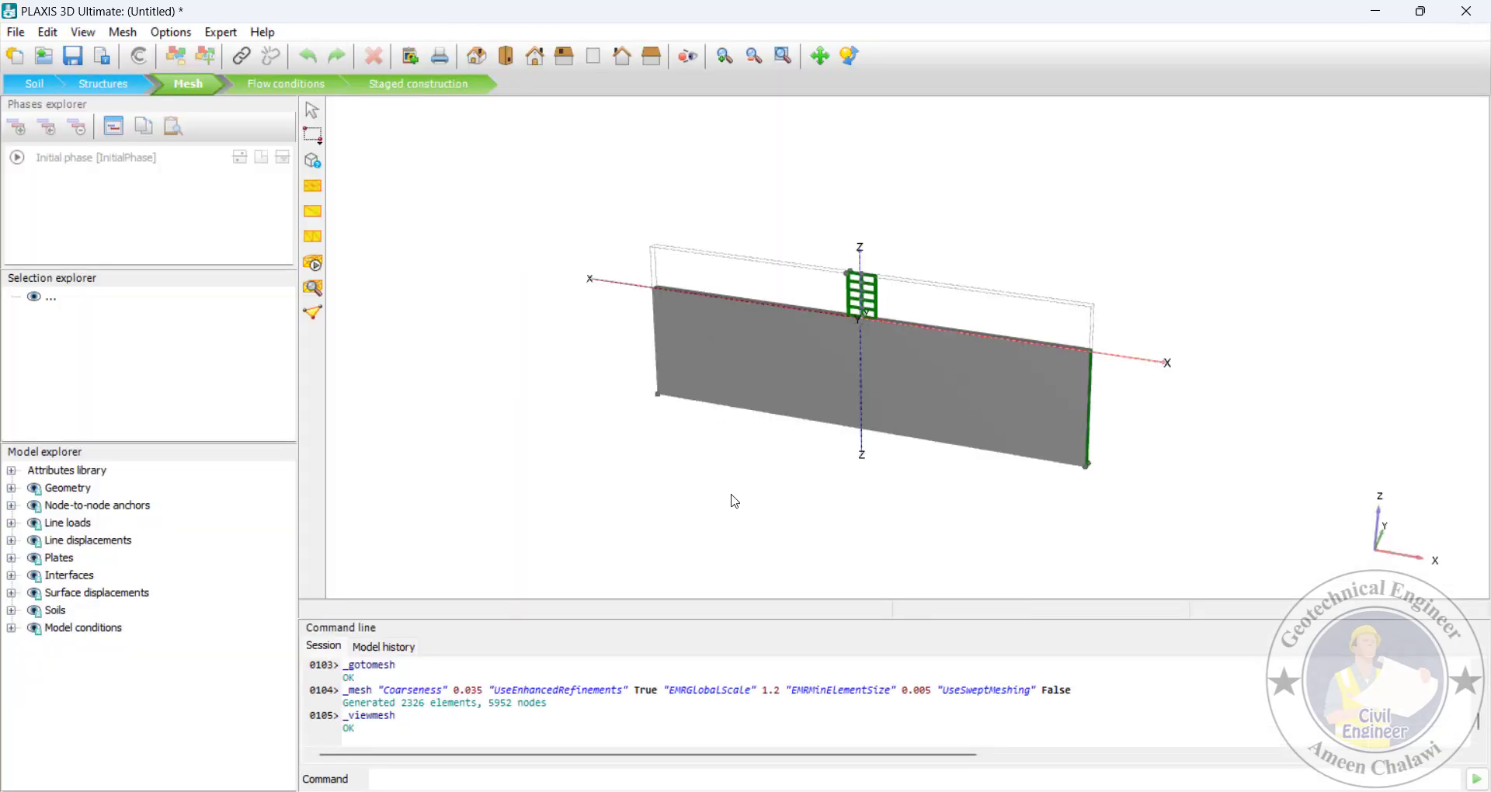
Add a staged construction phase after the initial phase and set its ID to Building construction
left_click(299, 83)
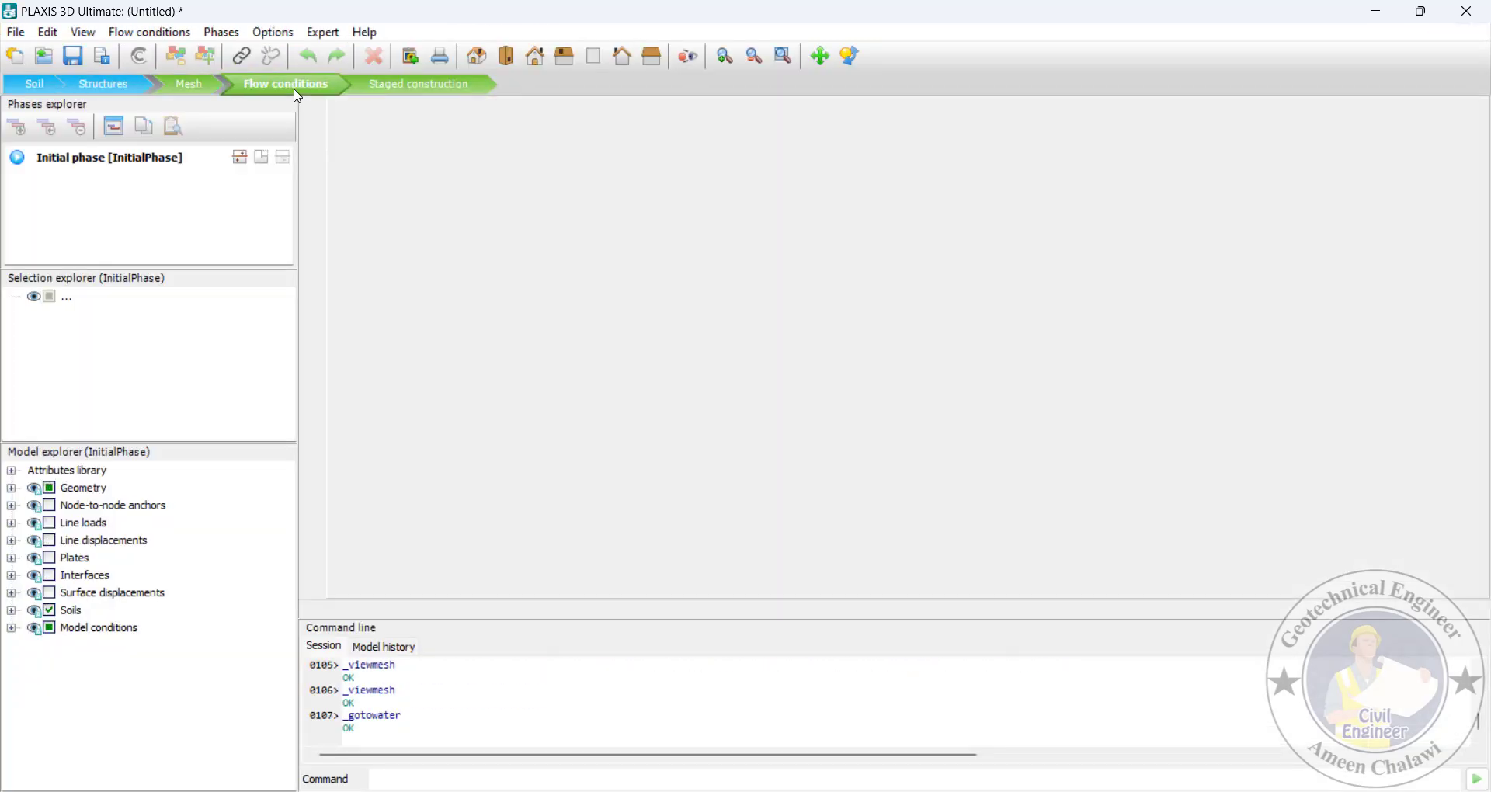
left_click(417, 84)
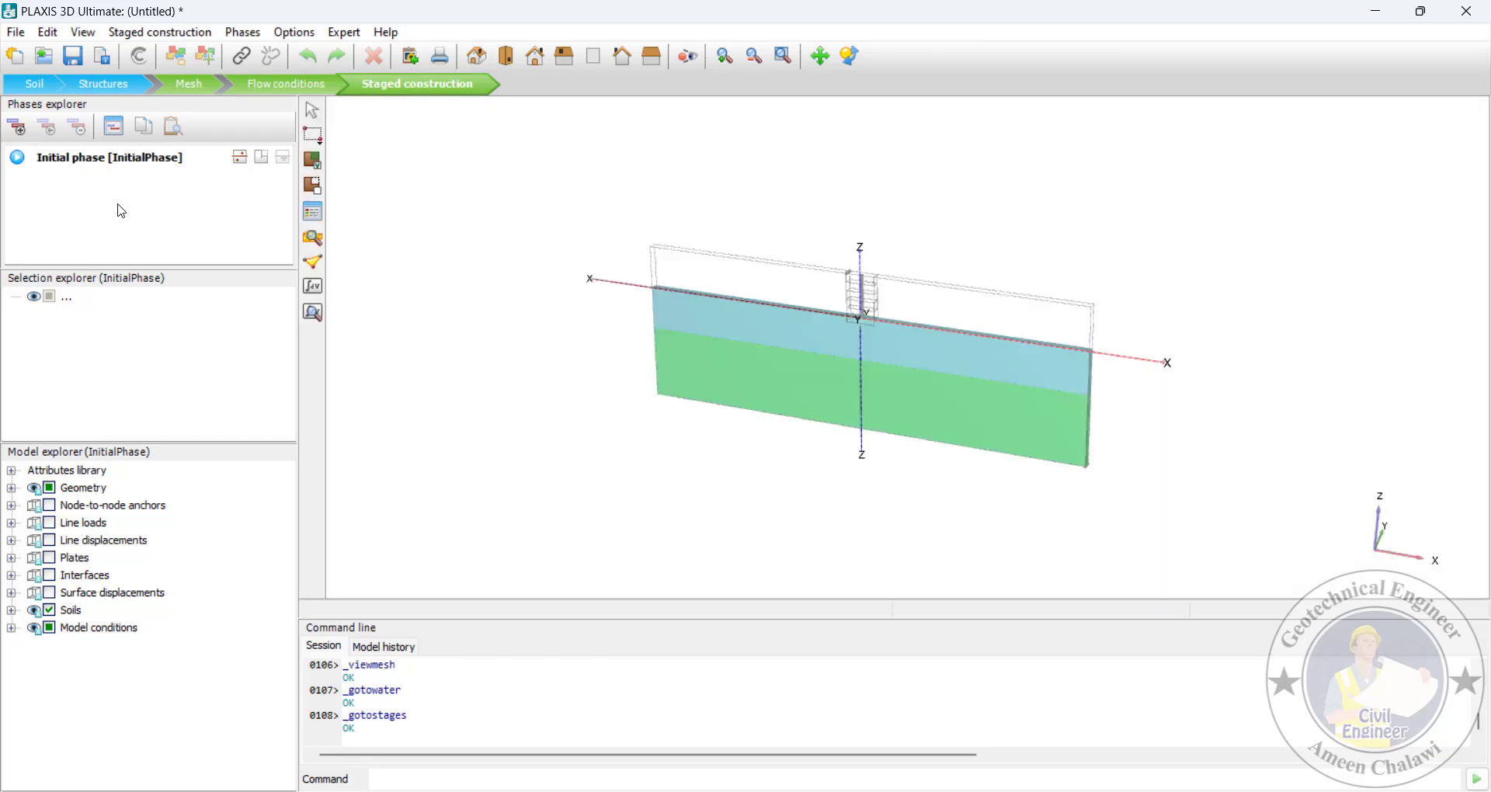
left_click(16, 126)
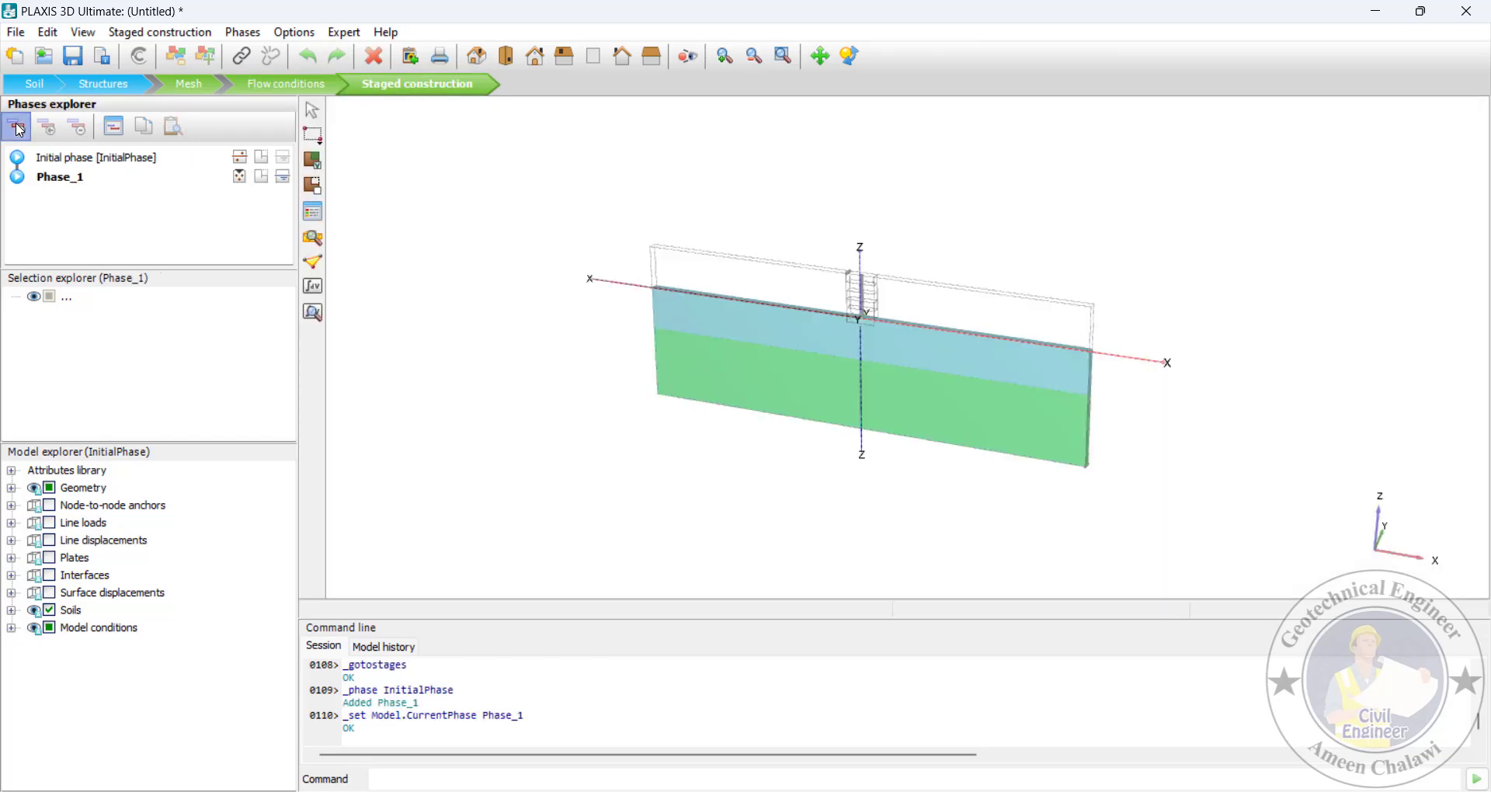
double_click(89, 186)
left_click(656, 104)
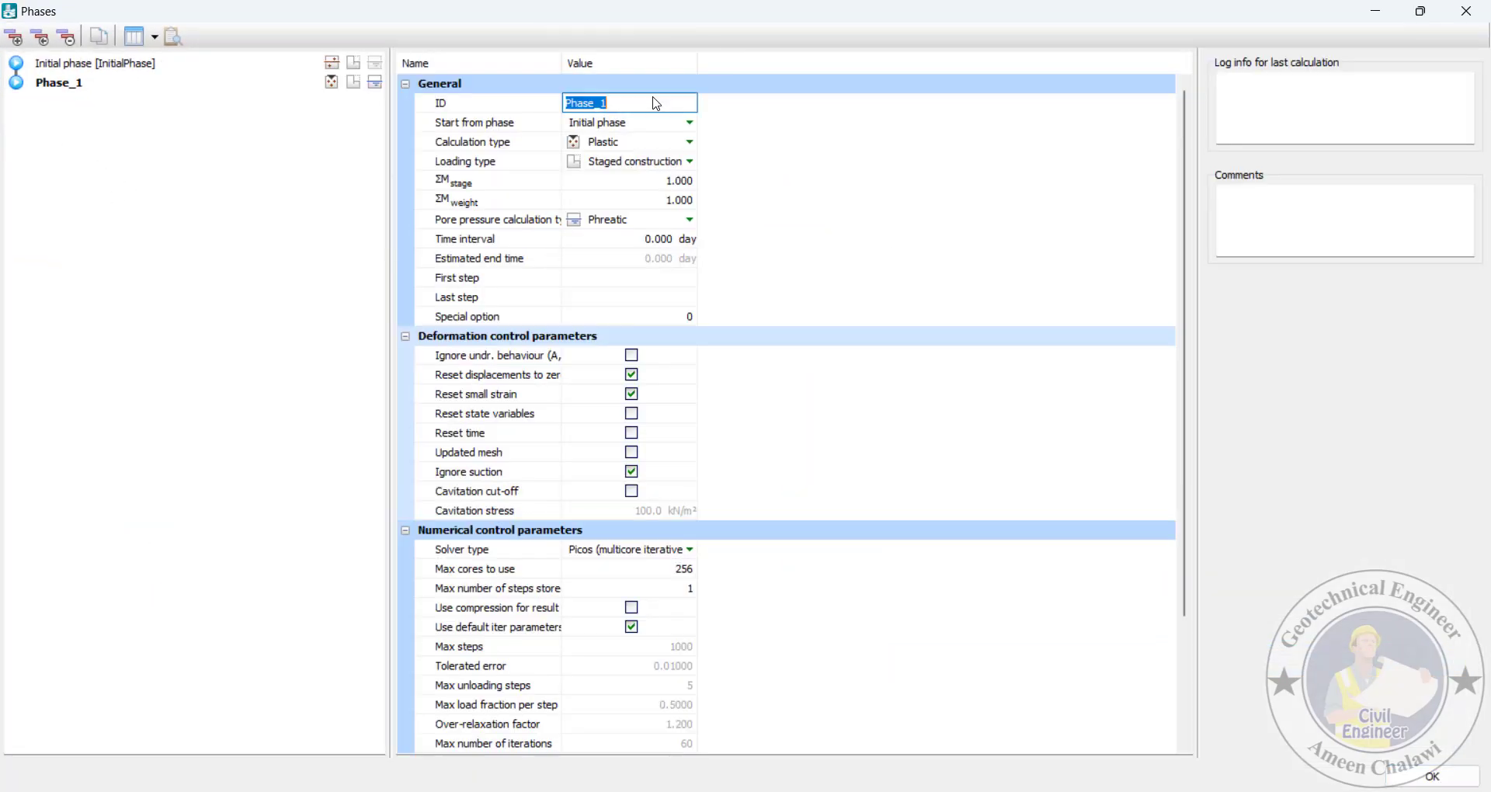
type("Building construction")
left_click(1406, 775)
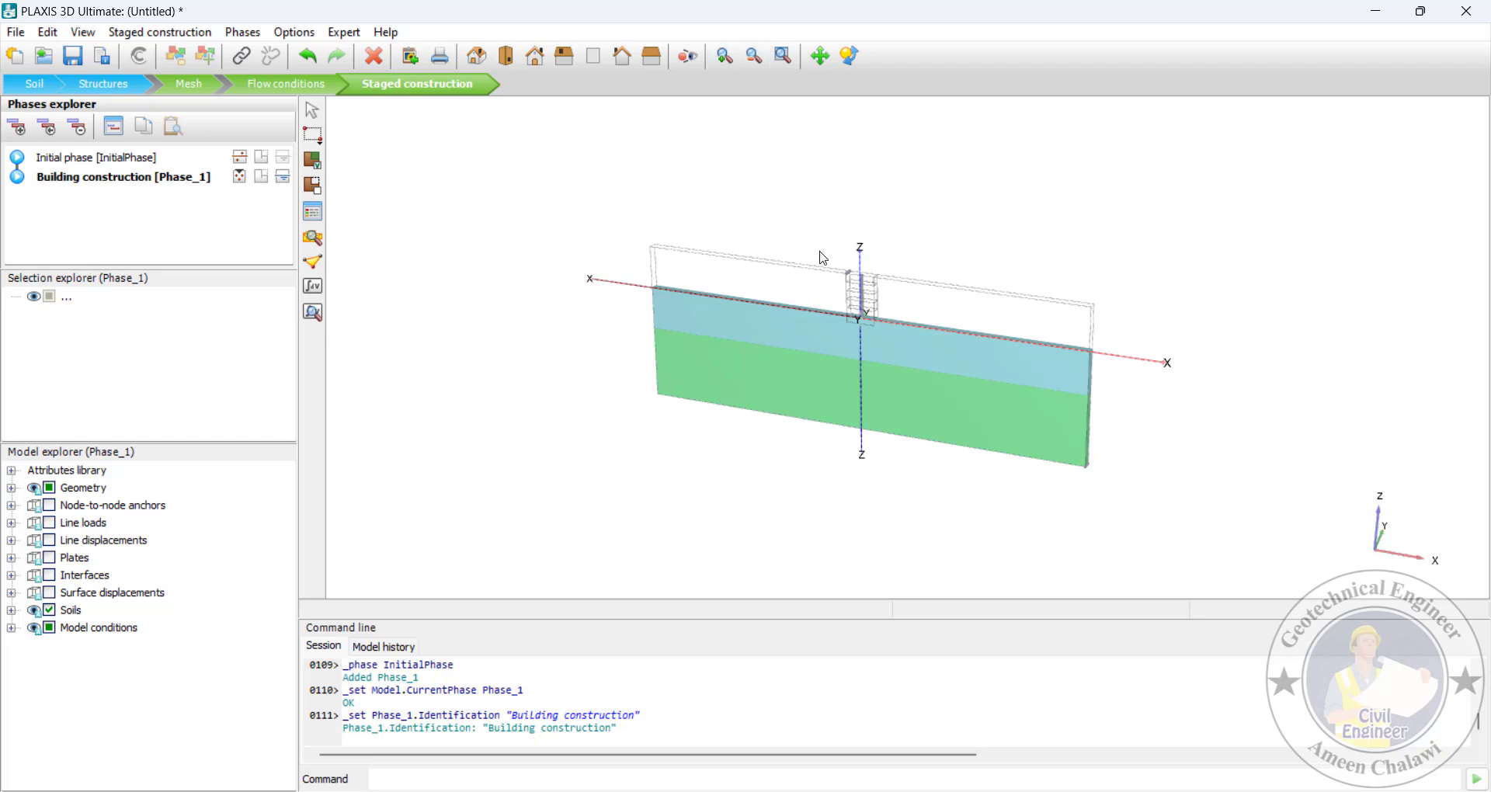
Activate all the building's floor, wall and basement plates together with the central column anchors in the Building construction phase
middle_click_drag(824, 258, 704, 272)
left_click(725, 56)
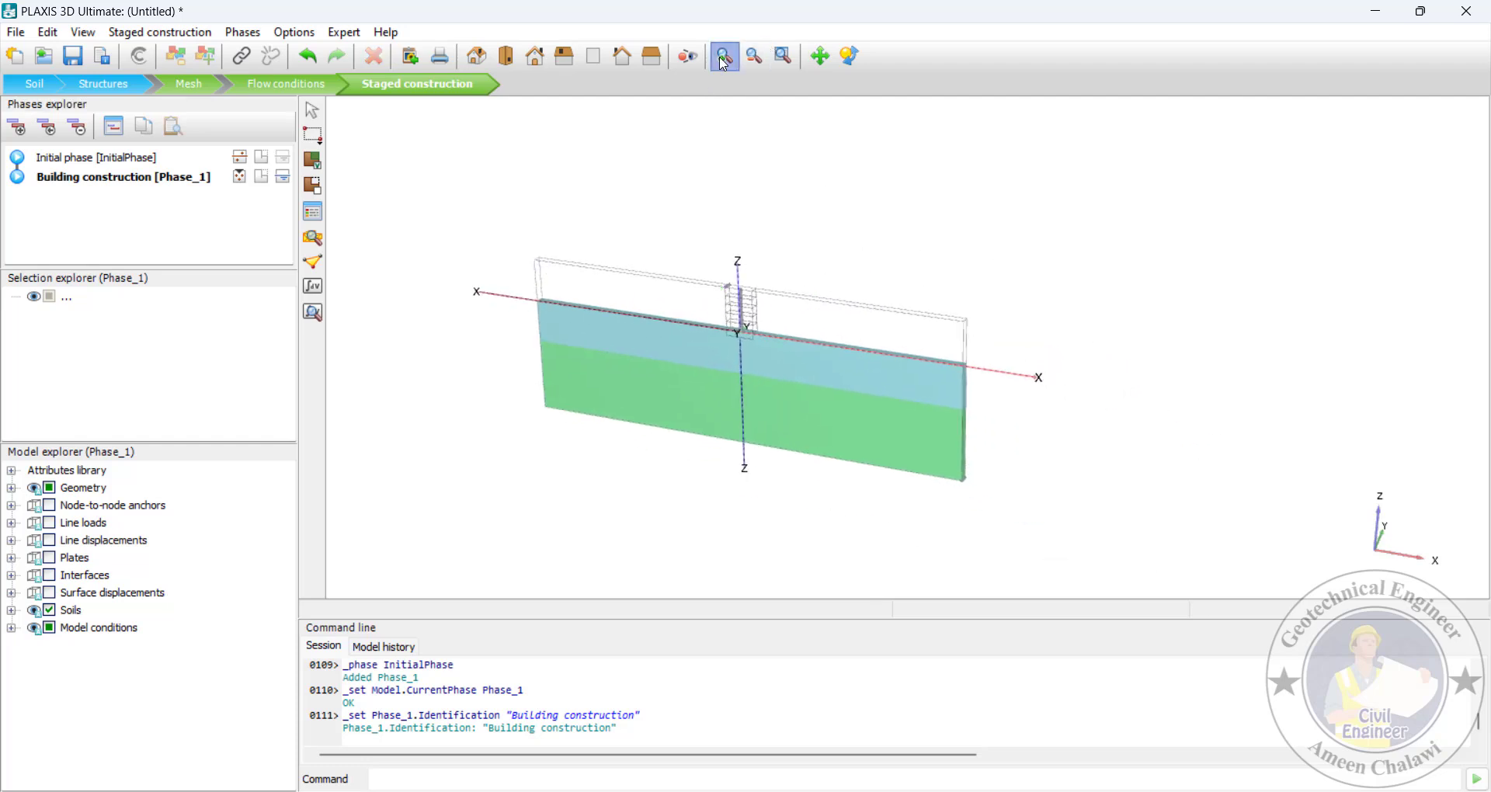
left_click_drag(676, 251, 793, 373)
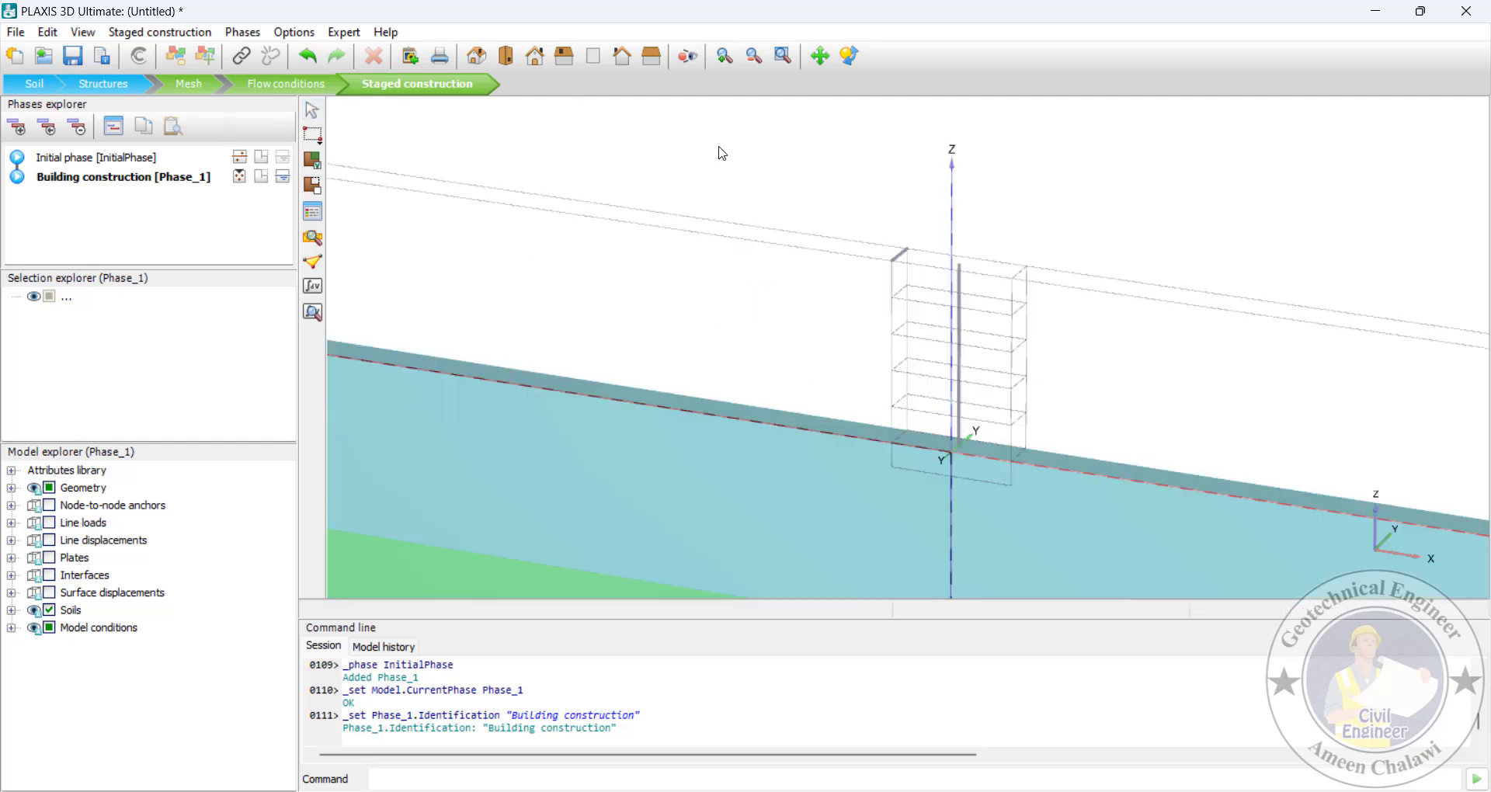
left_click(1009, 272)
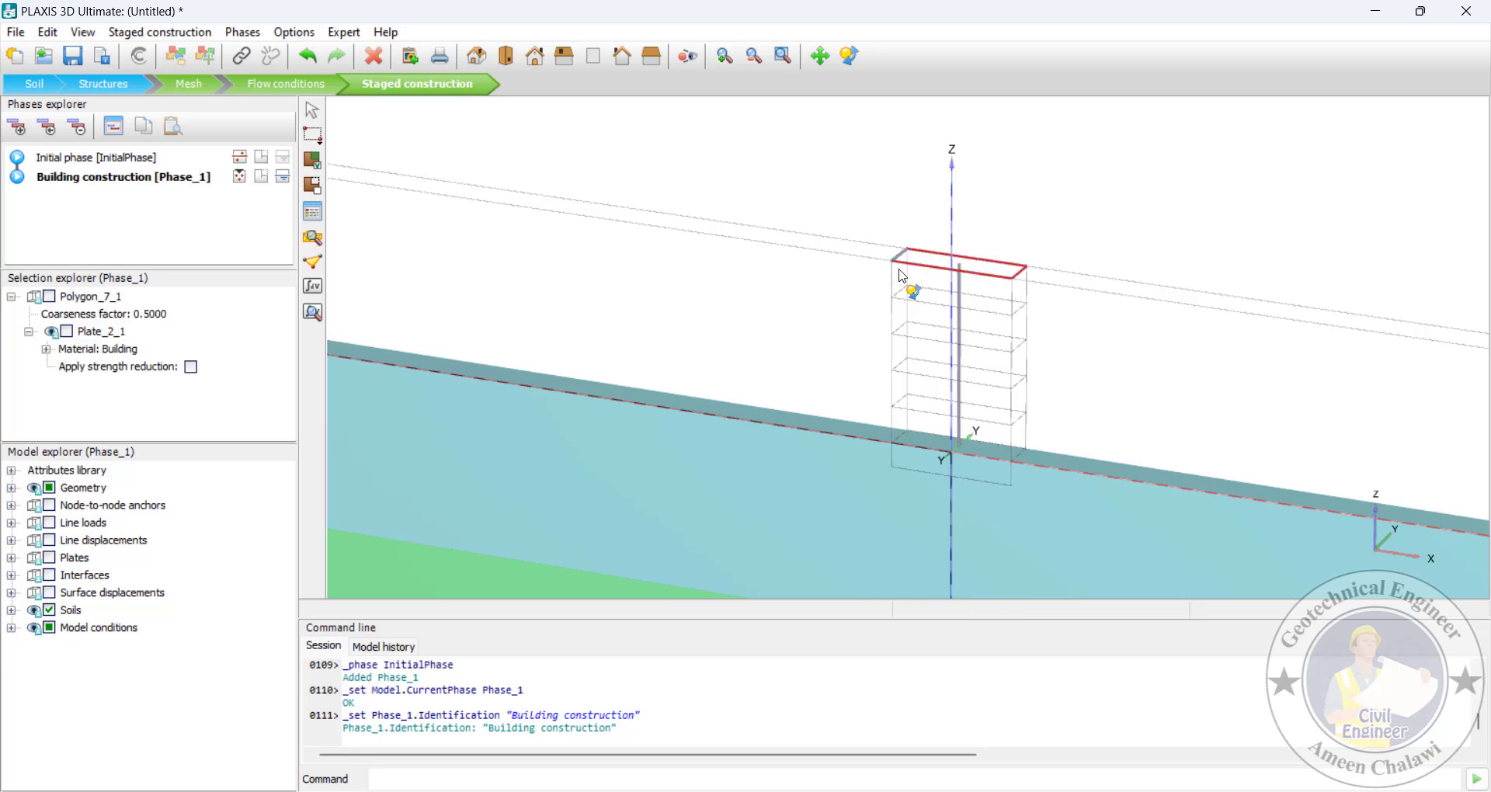
left_click(899, 293, "ctrl")
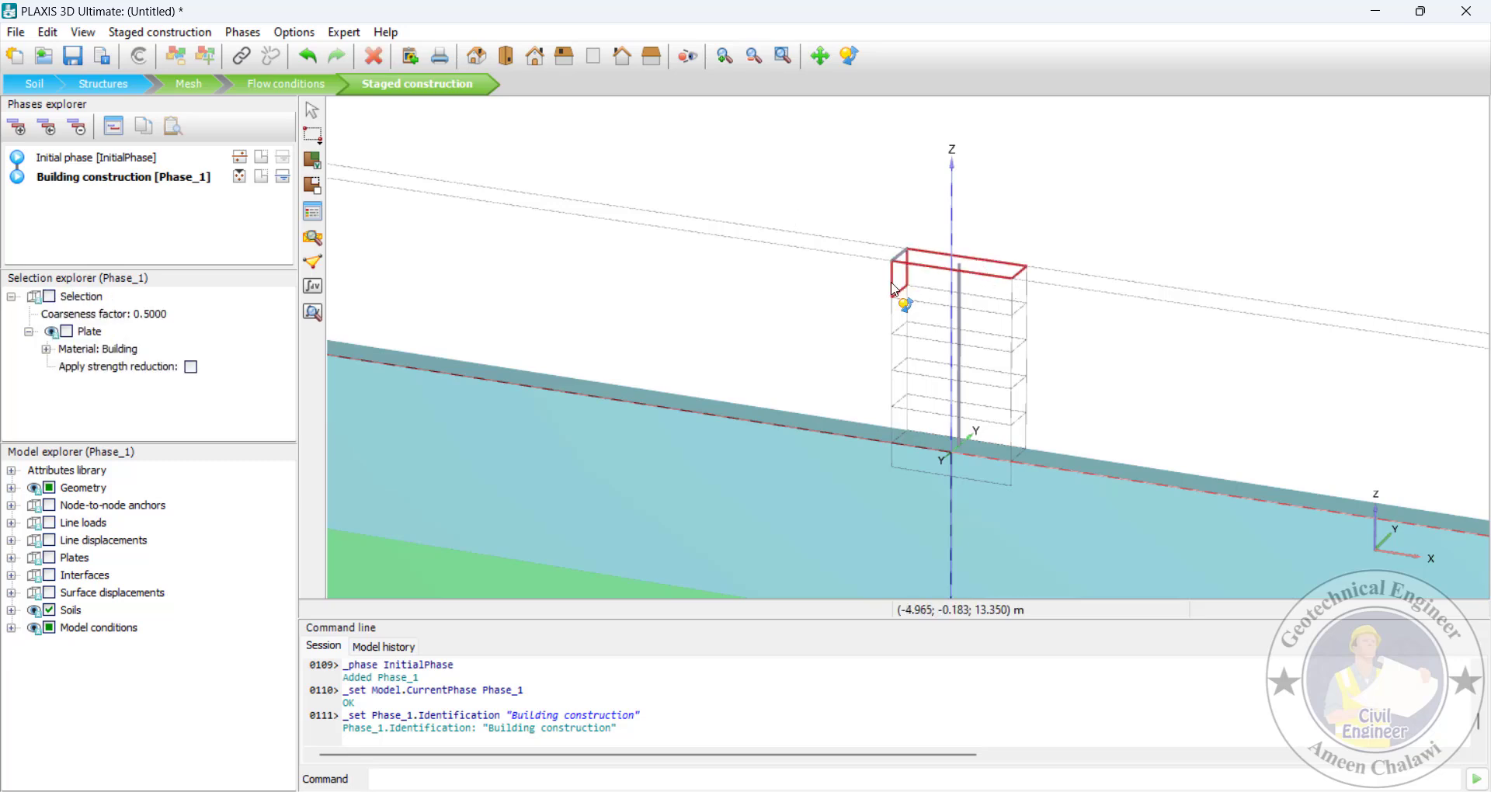
left_click(895, 351, "ctrl")
left_click(893, 393, "ctrl")
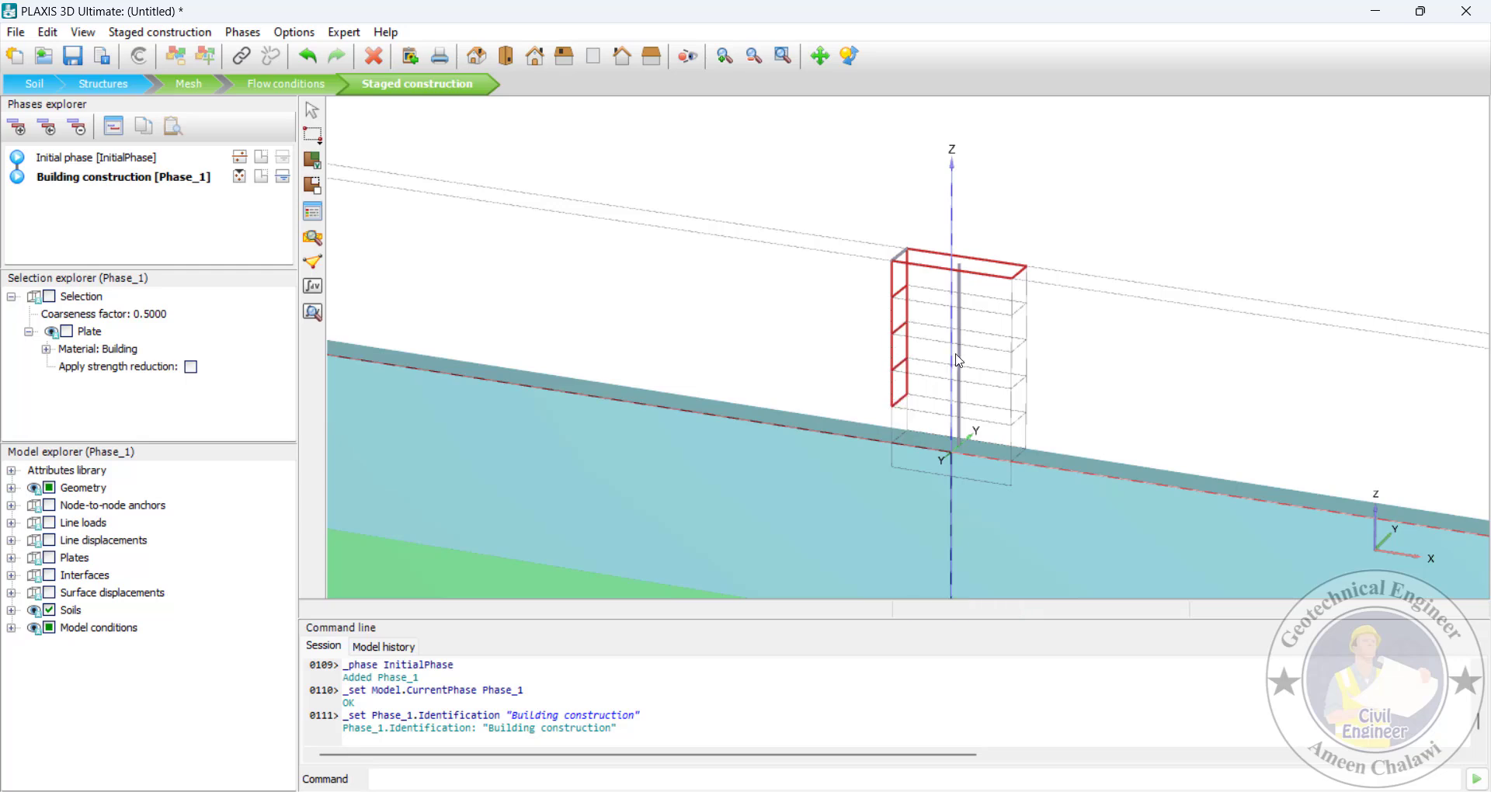
left_click(996, 317, "ctrl")
left_click(959, 318, "ctrl")
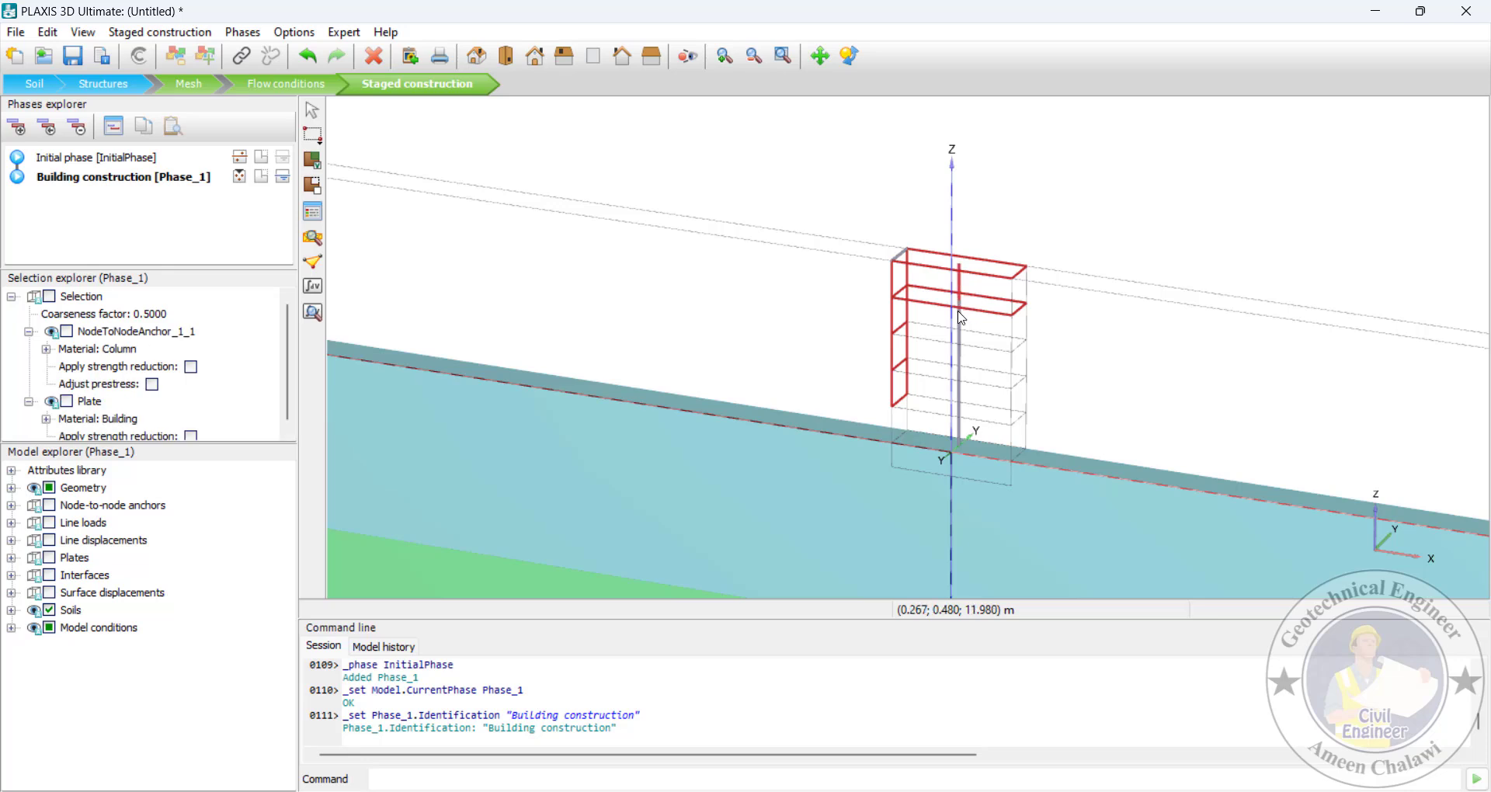
left_click(961, 349, "ctrl")
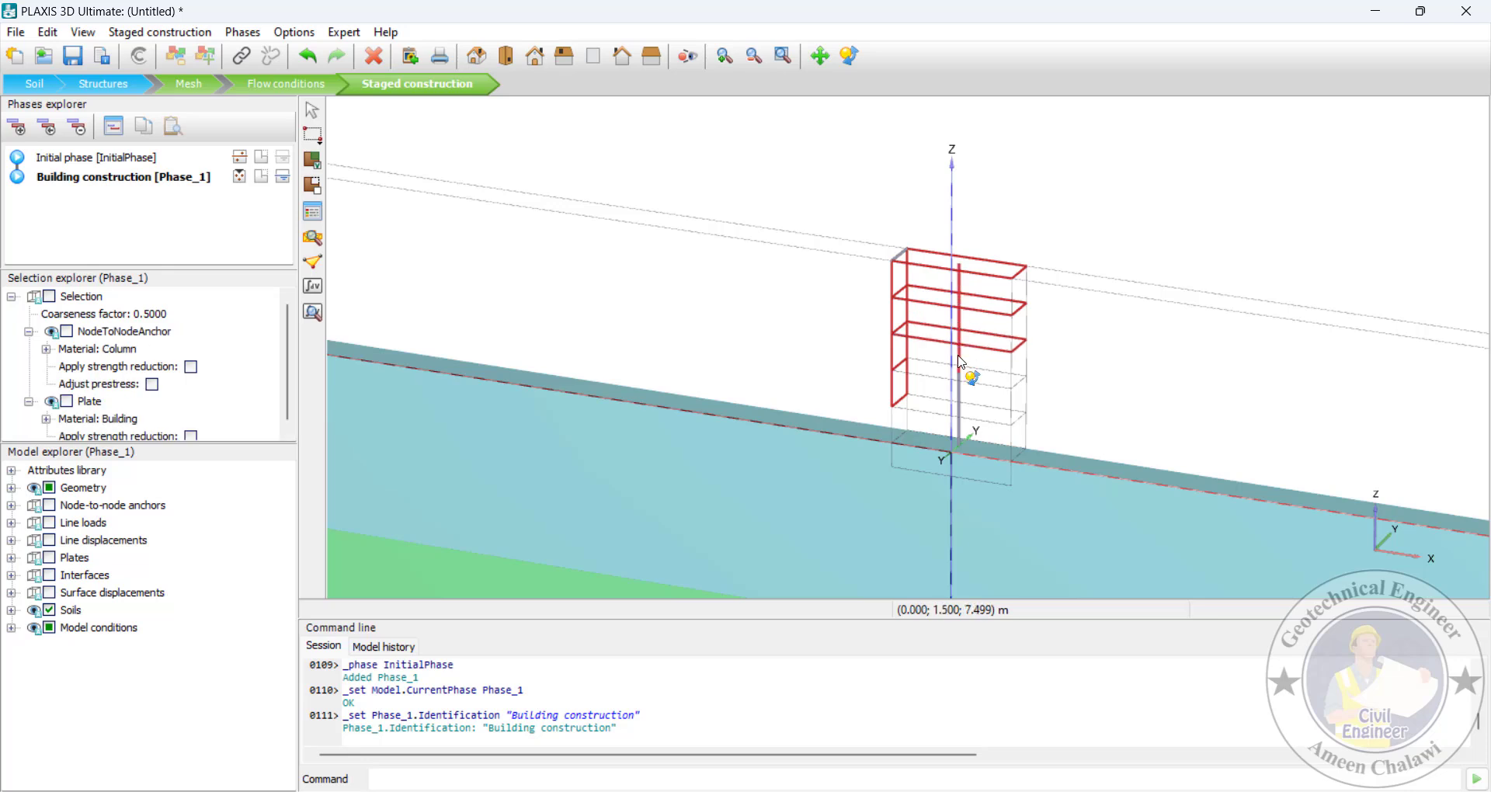
left_click(963, 415, "ctrl")
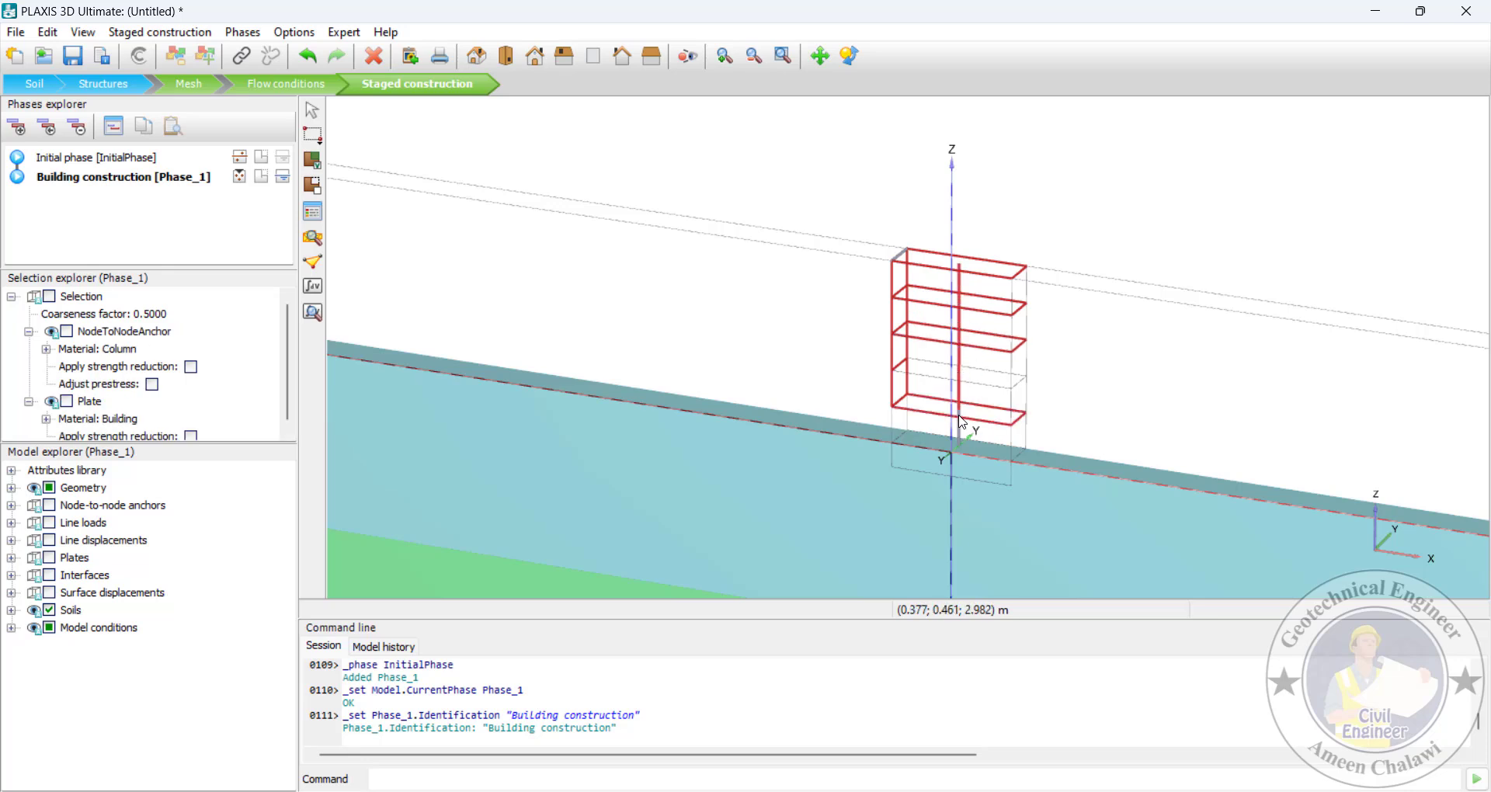
left_click(1007, 394, "ctrl")
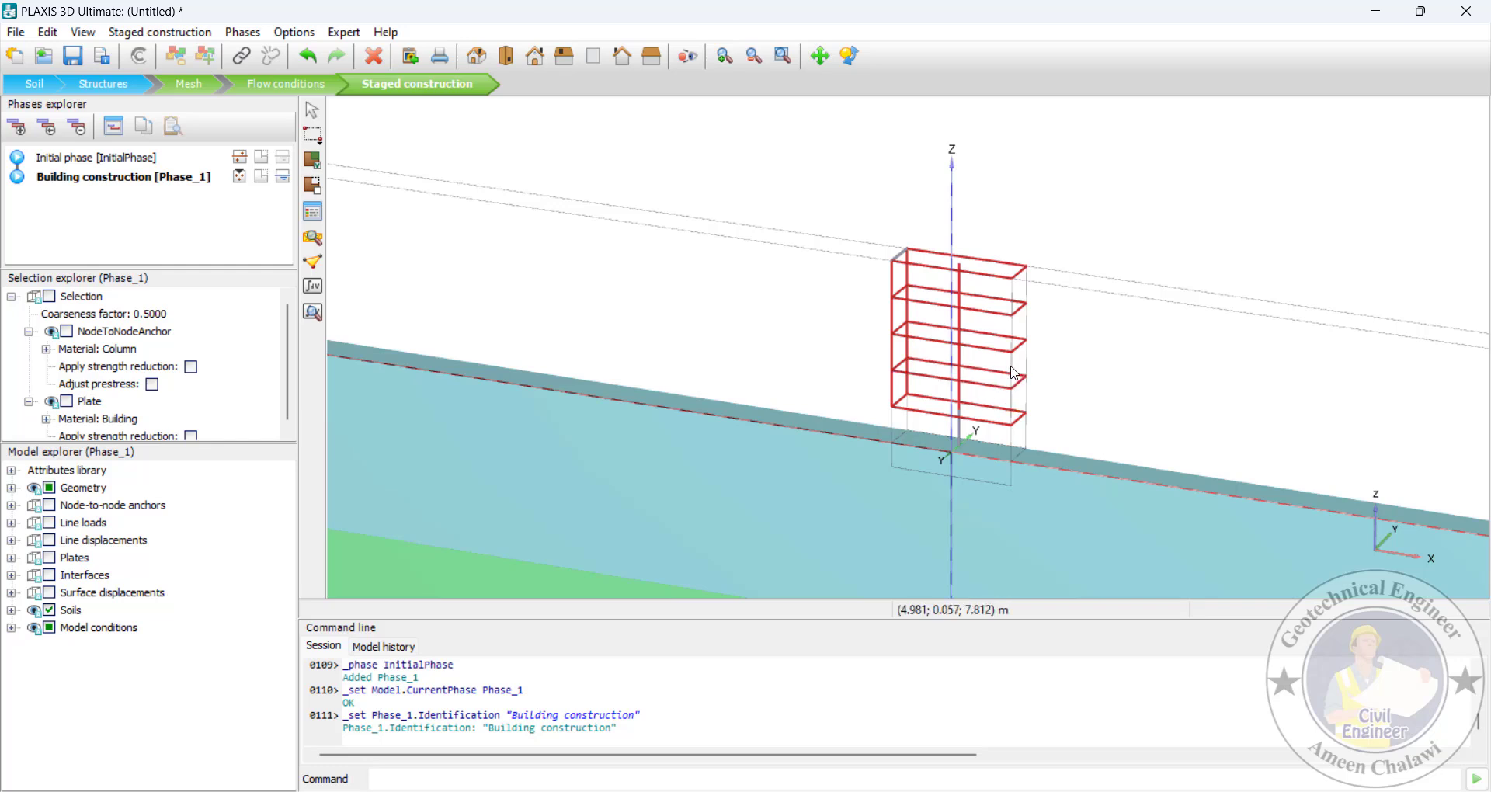
left_click(1022, 307, "ctrl")
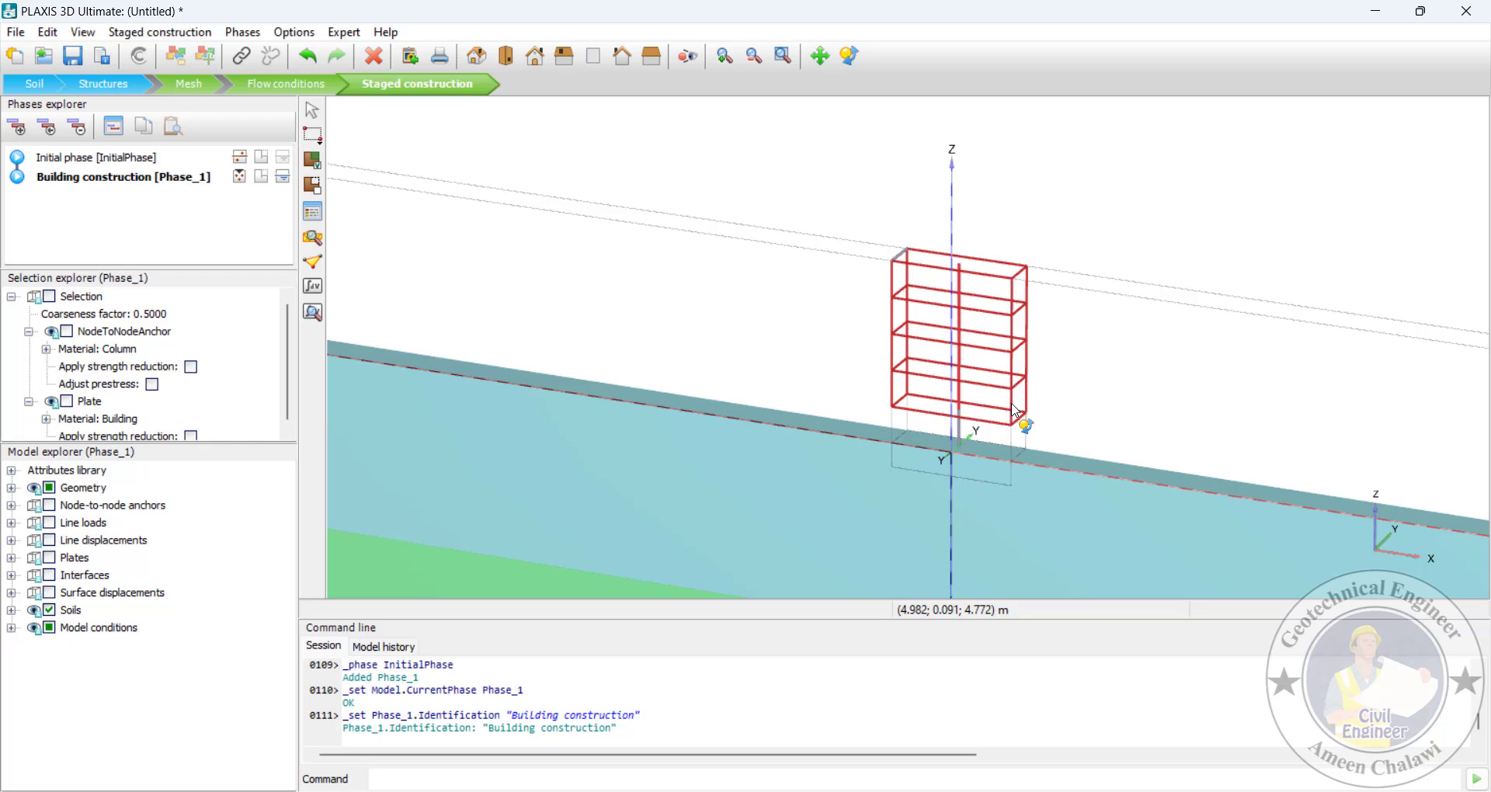
left_click(1011, 466, "ctrl")
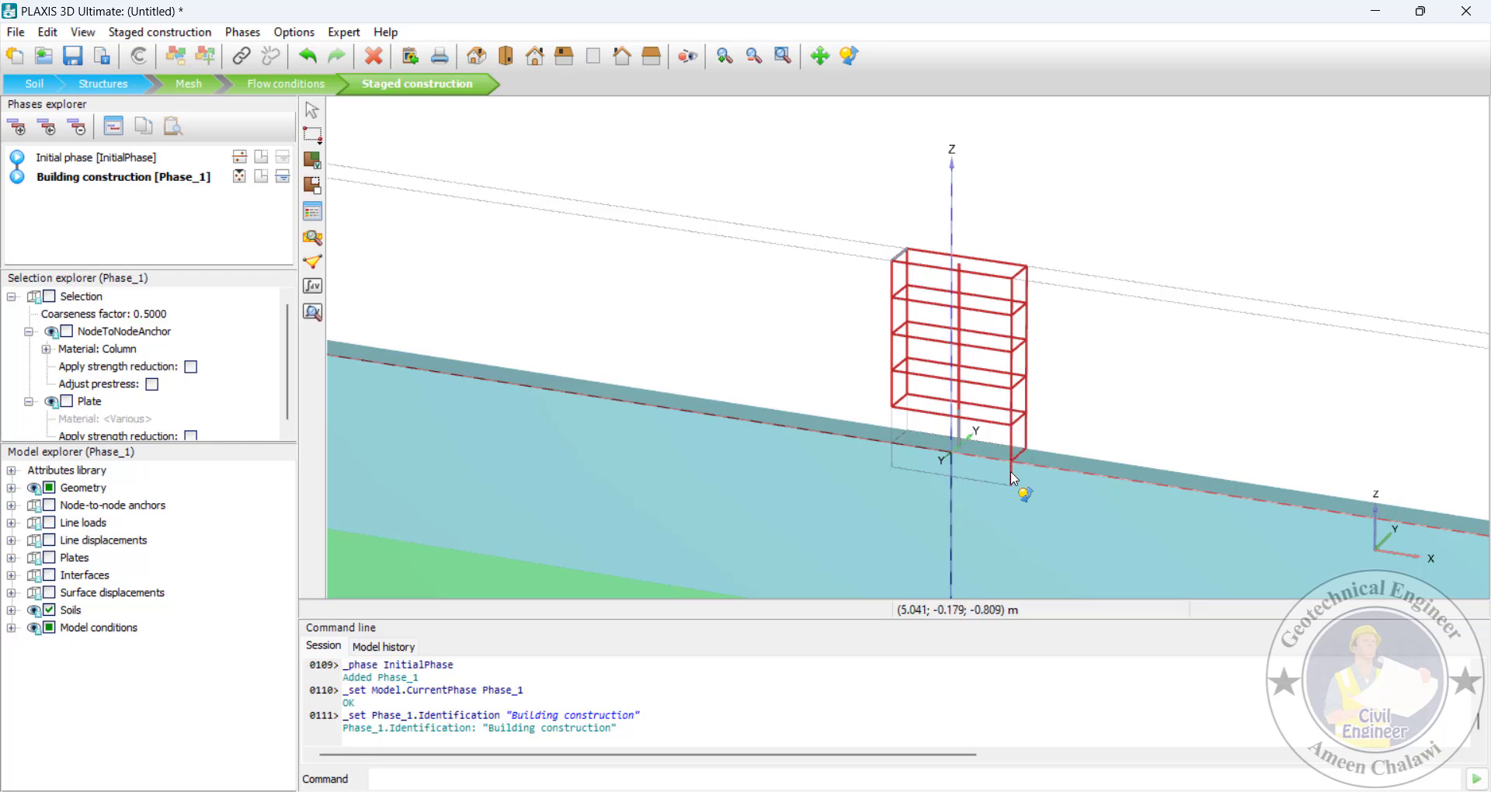
left_click(995, 490, "ctrl")
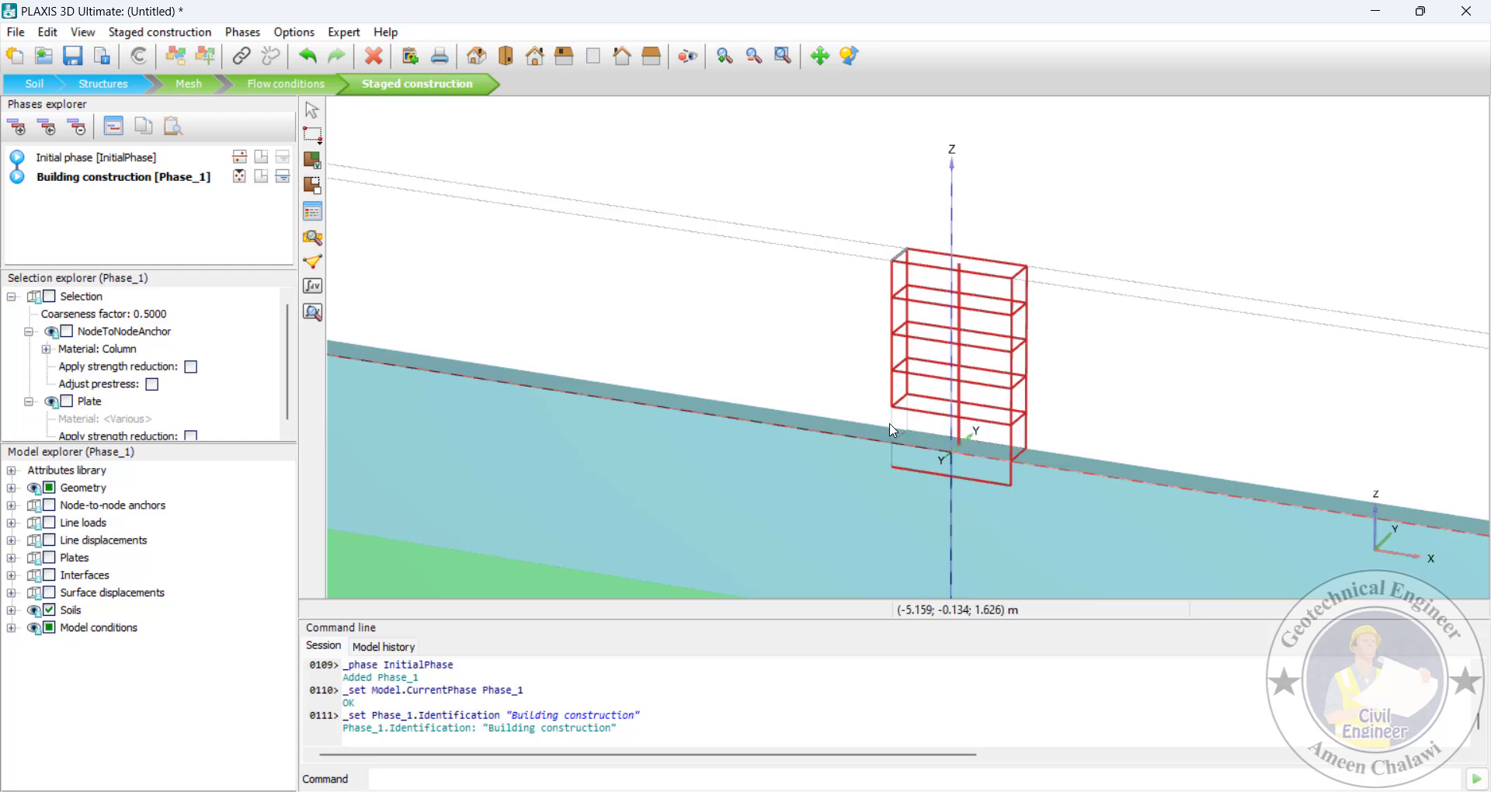
right_click(923, 455)
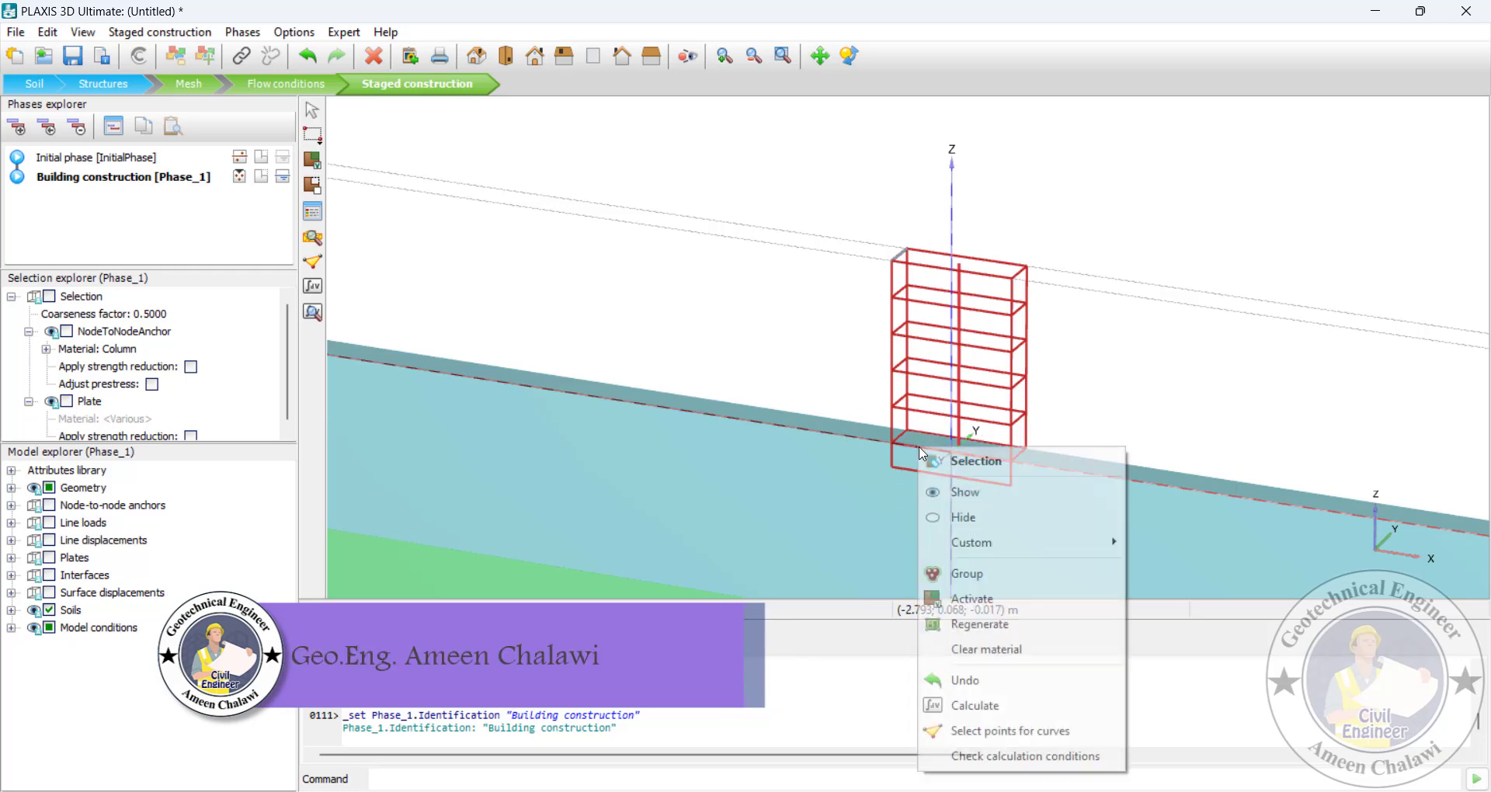
left_click(955, 598)
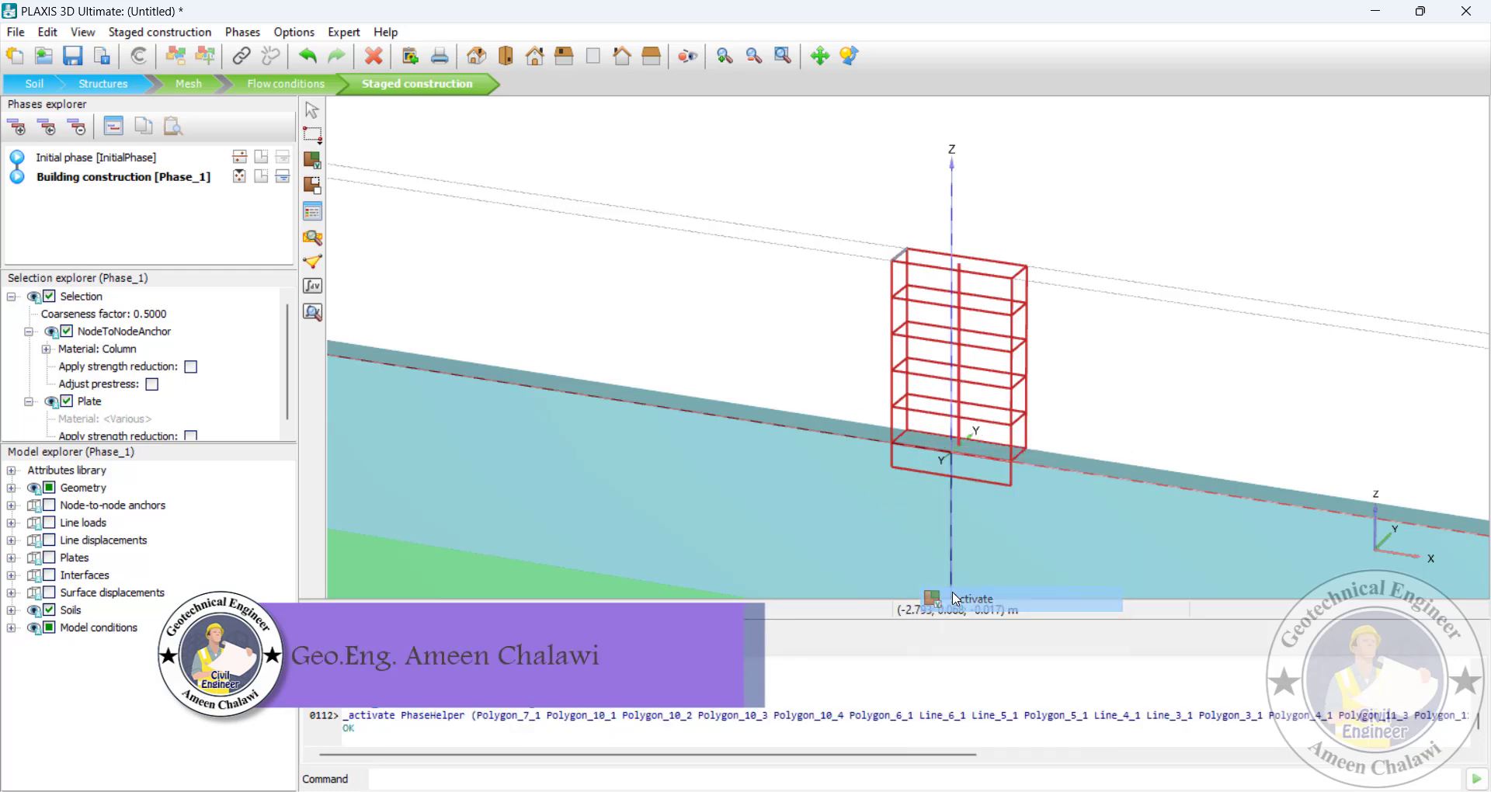
Deactivate the soil volume inside the building's basement in the Building construction phase
left_click(980, 464)
right_click(980, 465)
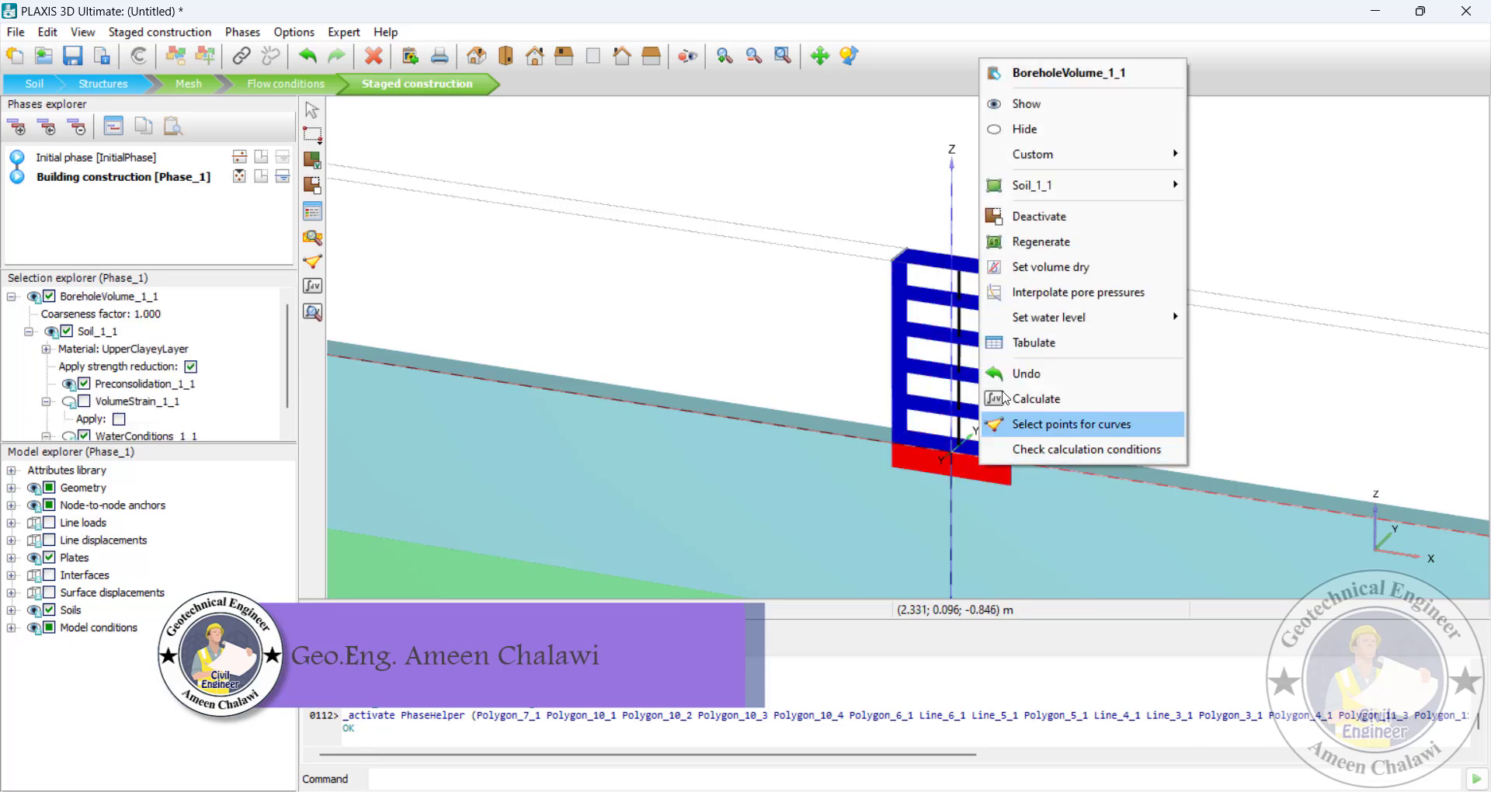
left_click(1025, 216)
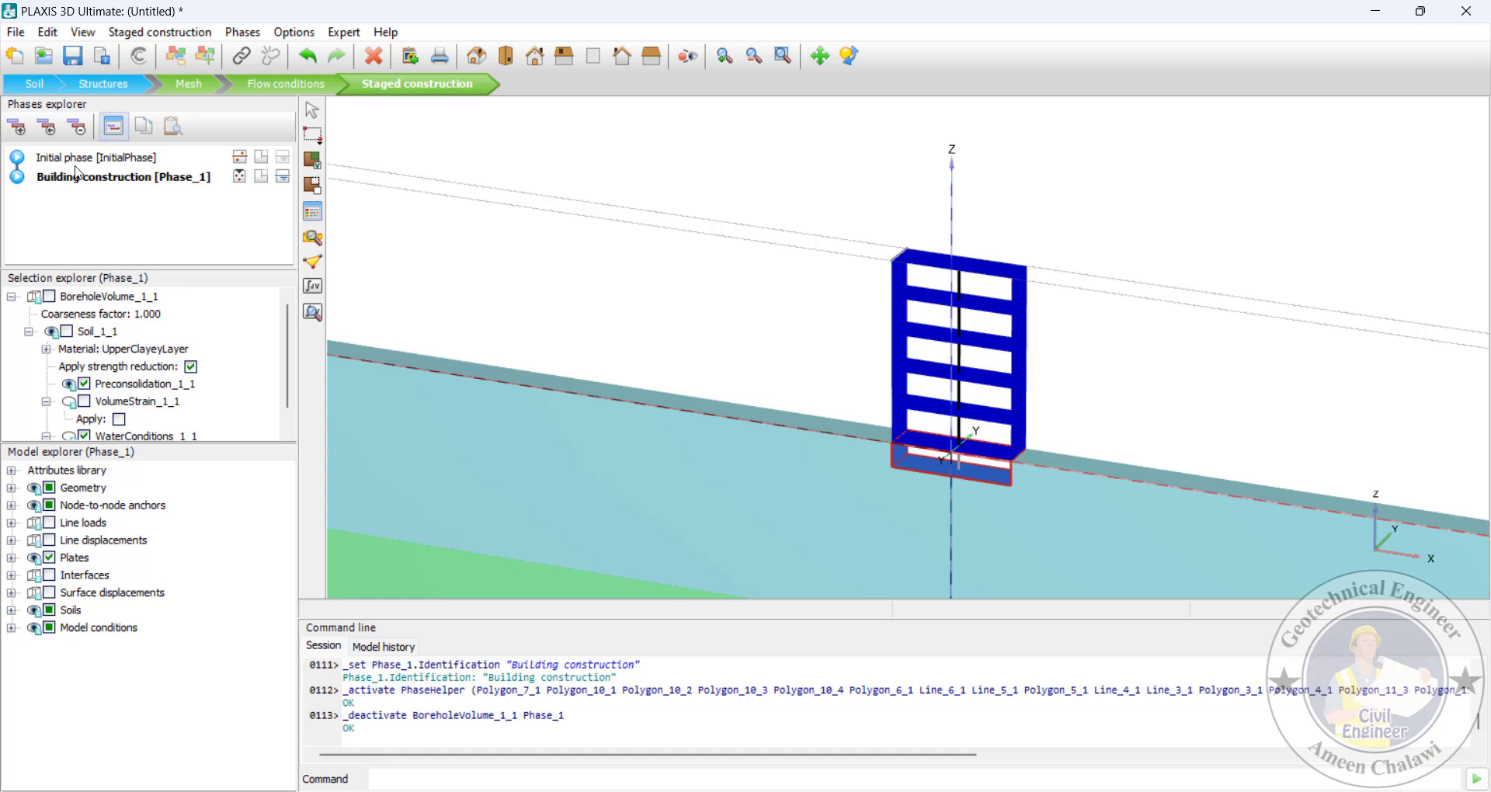
Add a phase following Building construction, set its ID to Excitation and enable resetting displacements to zero
left_click(17, 126)
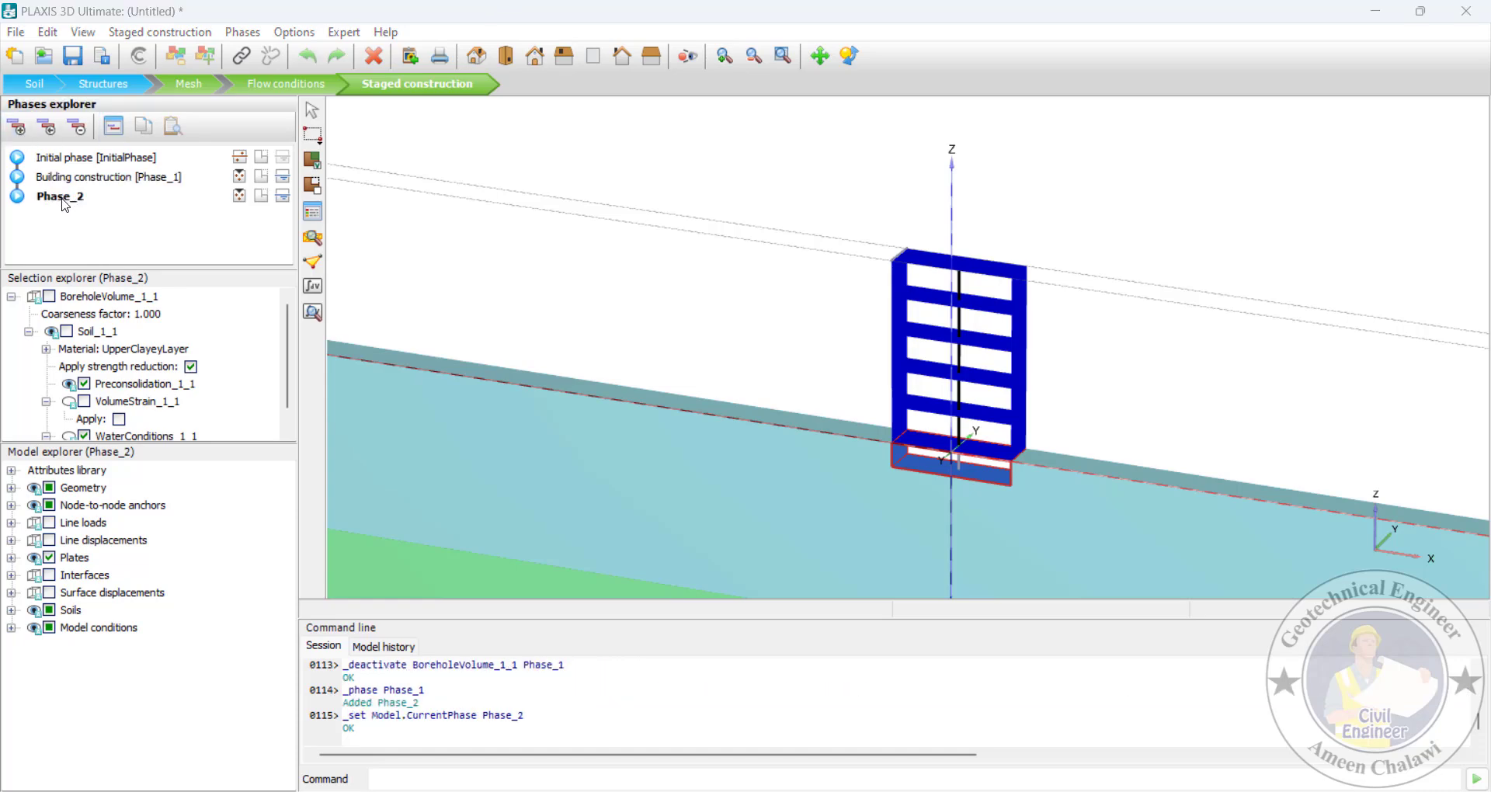
double_click(64, 202)
left_click(654, 109)
type("Excitation")
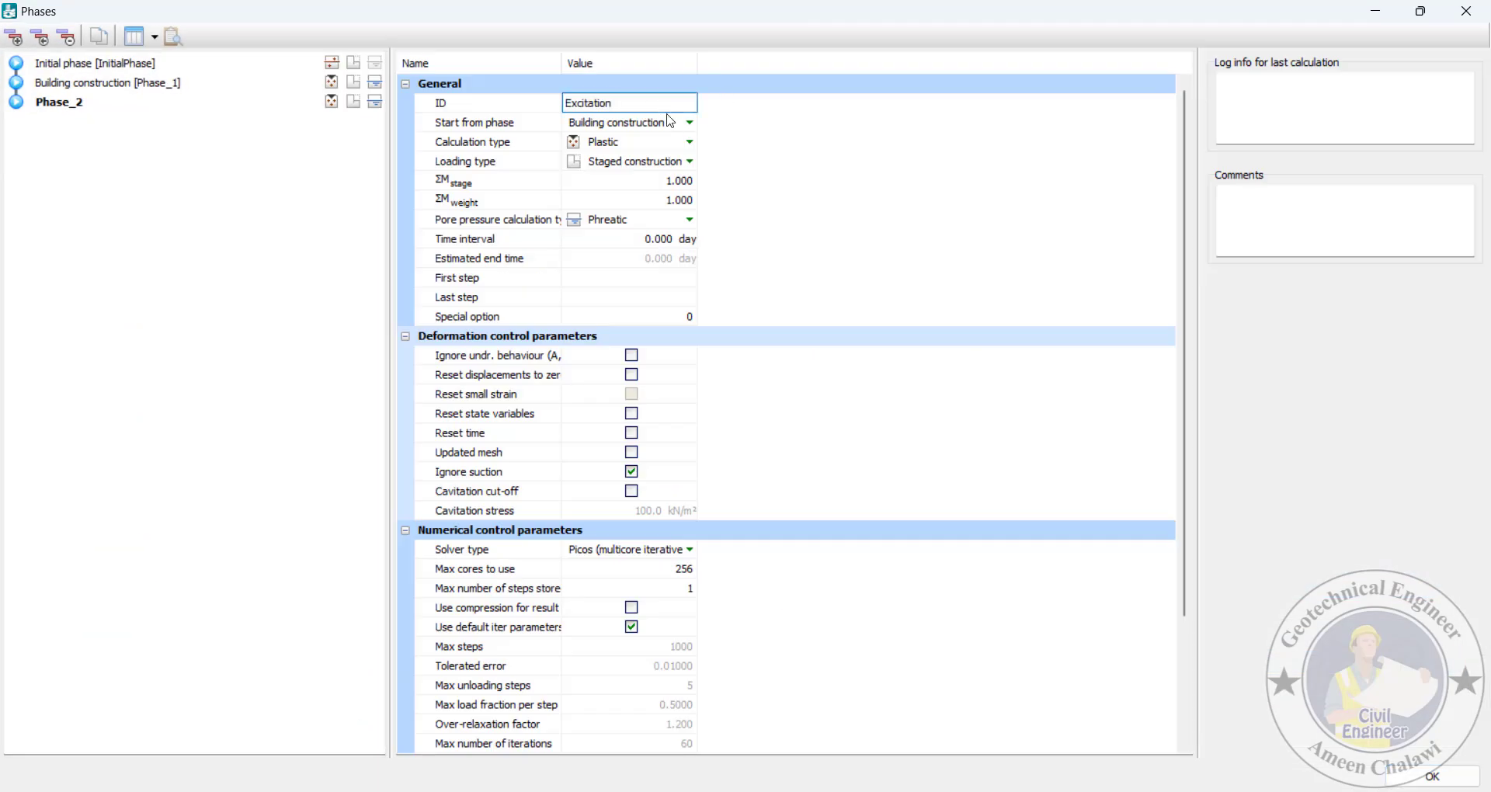
left_click(631, 375)
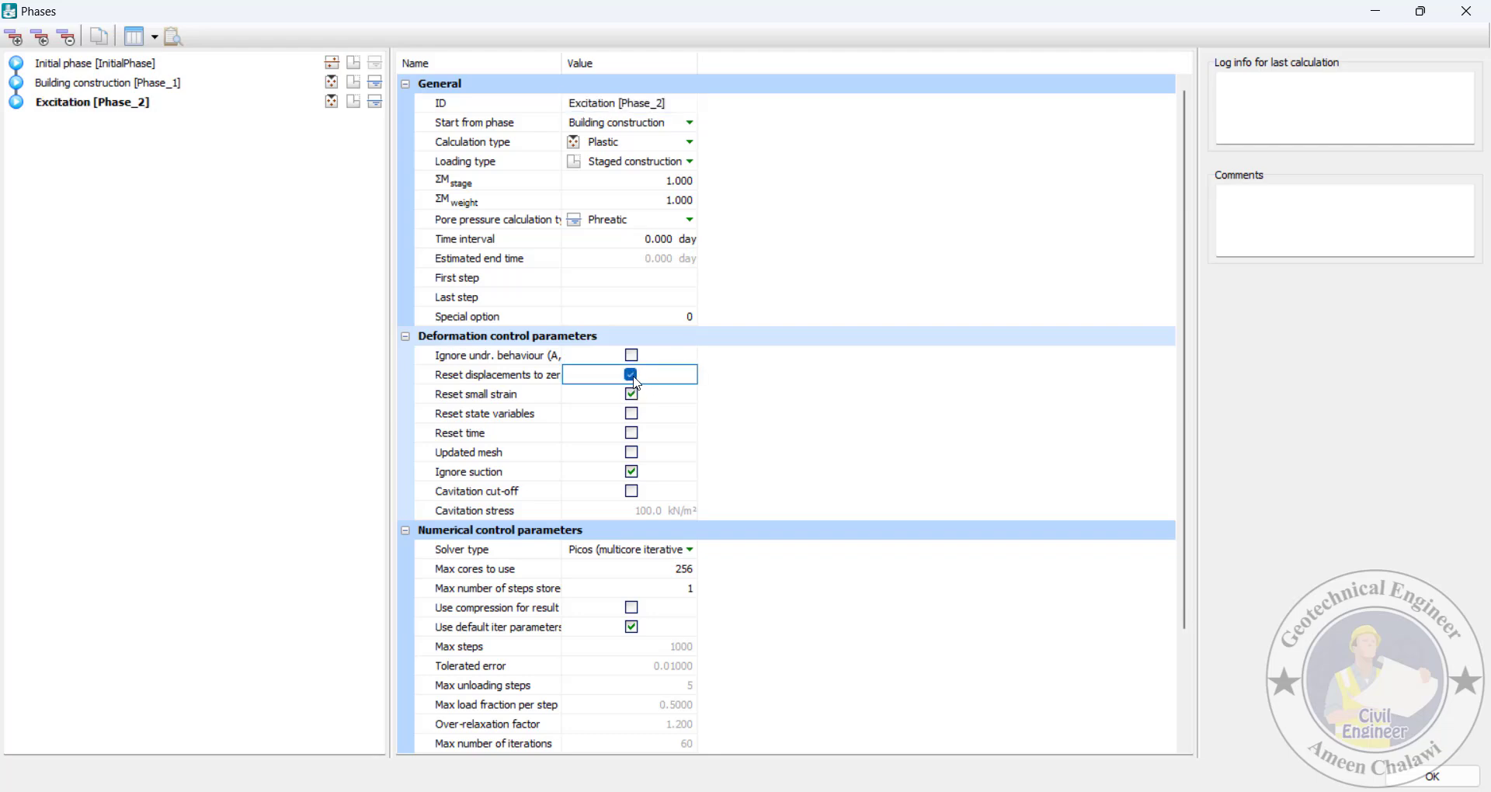
left_click(1427, 775)
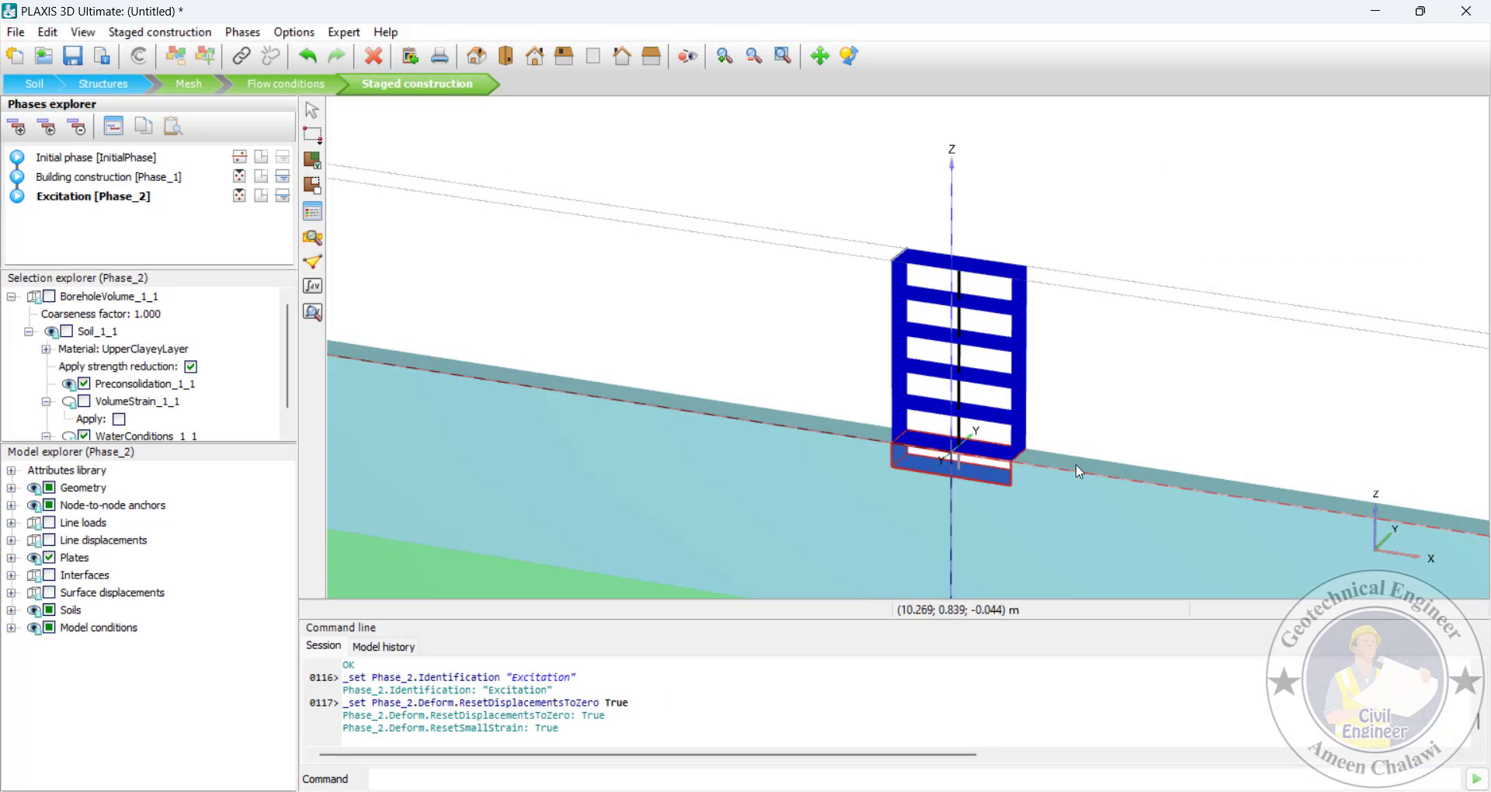
Activate the static line load at the building's upper edge in the Excitation phase
left_click(901, 259)
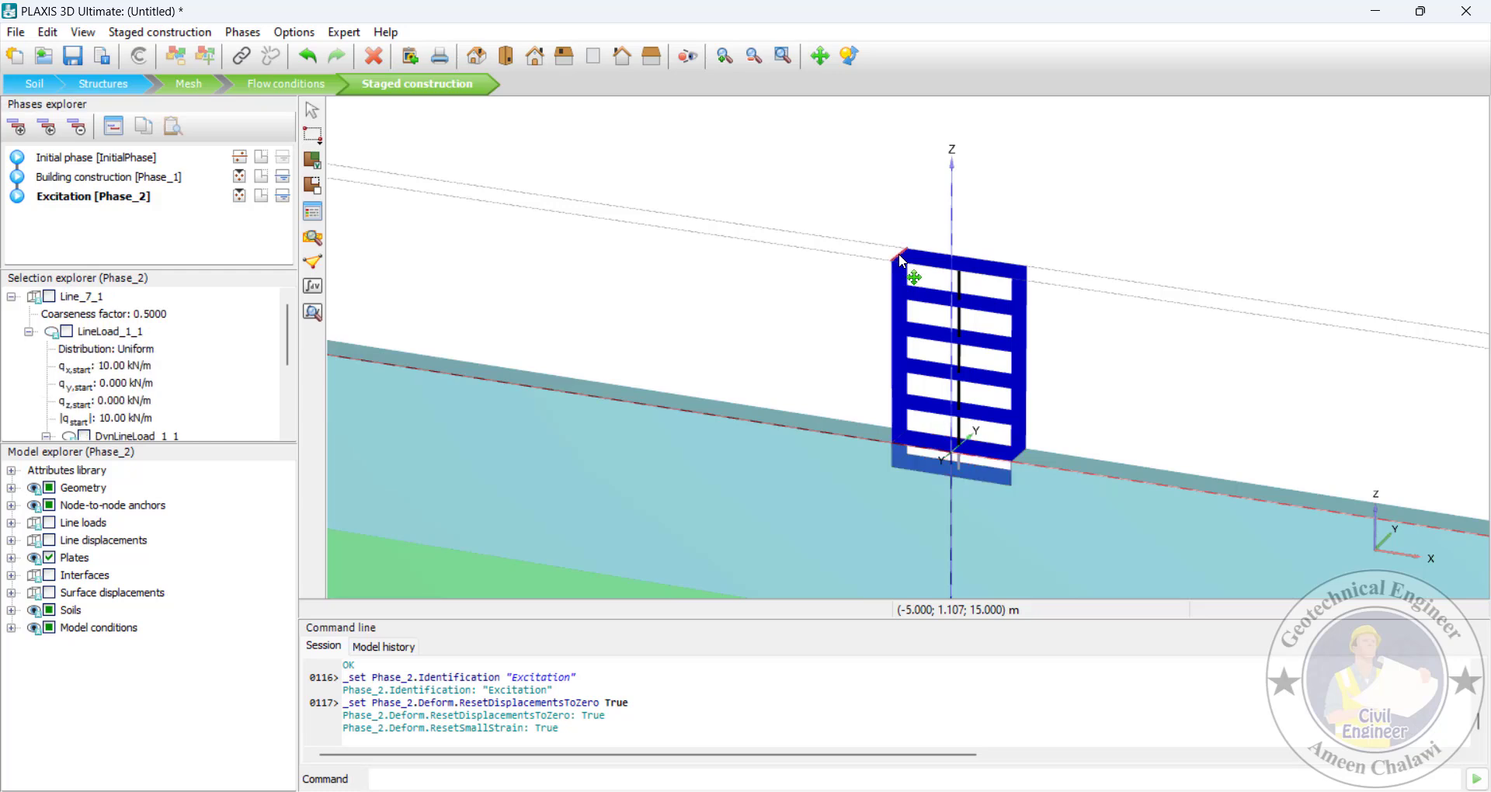
right_click(901, 259)
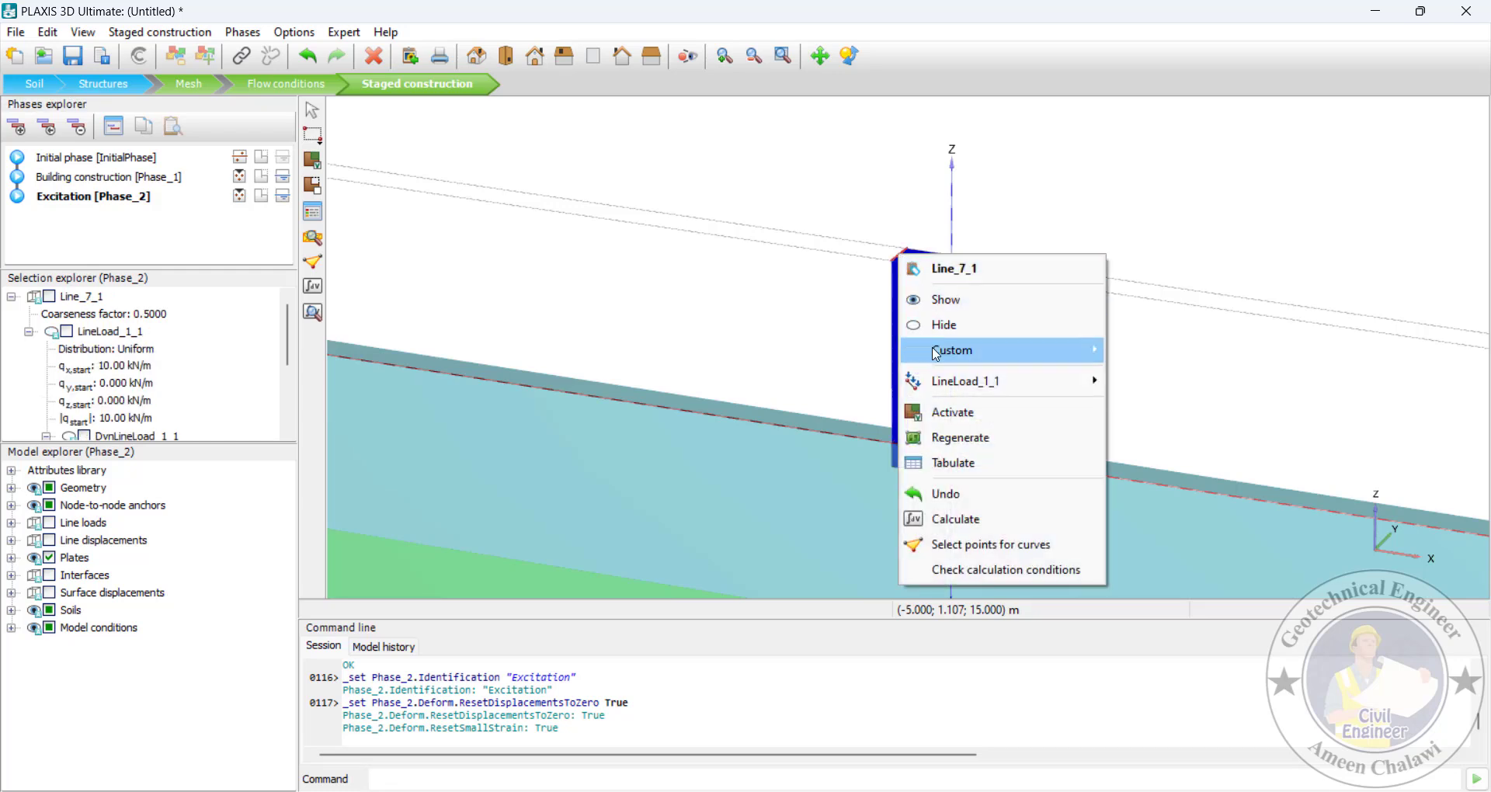
left_click(951, 414)
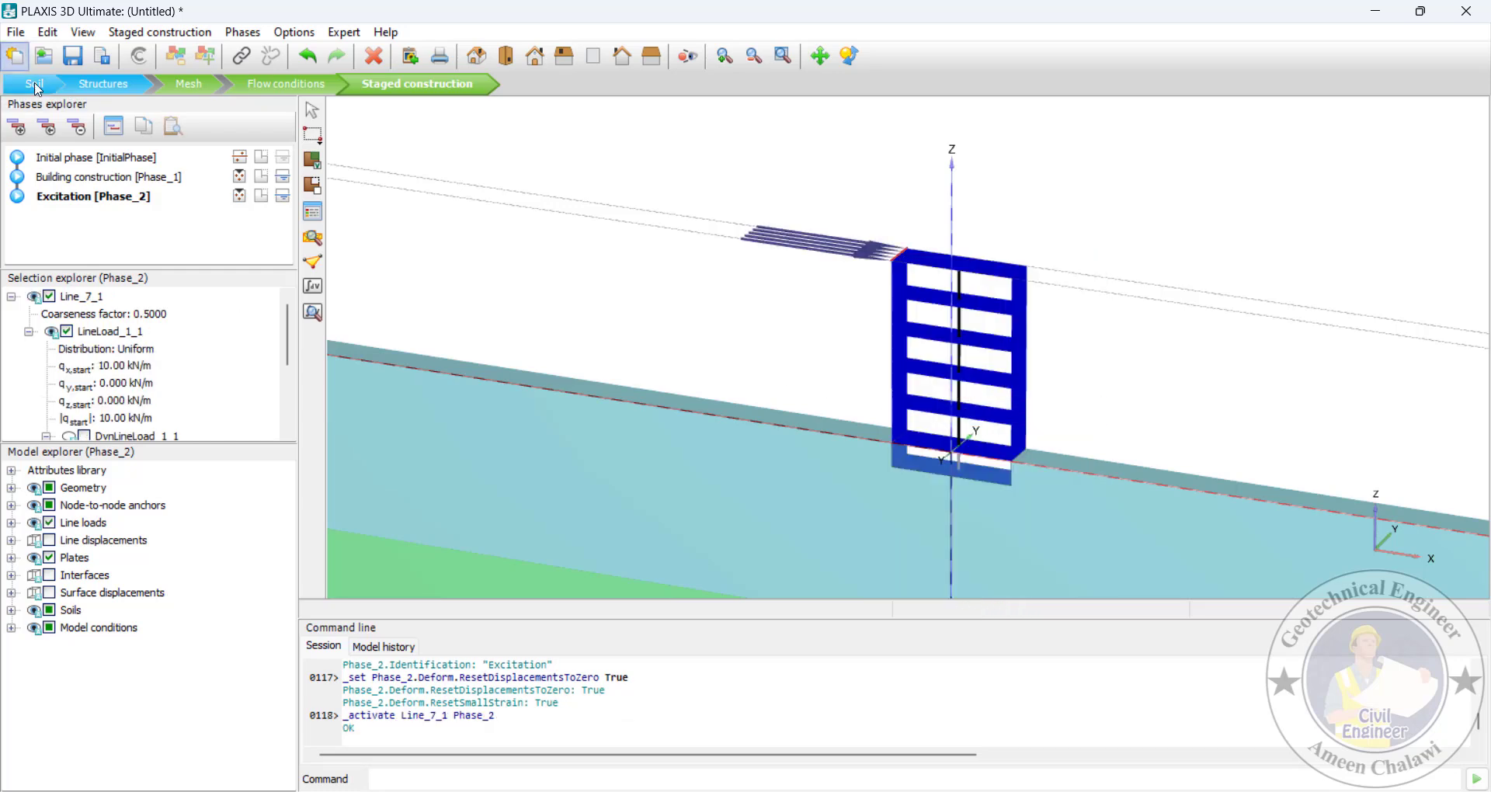
Add a calculation phase following Excitation and set its ID to Free Vibration
left_click(17, 127)
double_click(68, 218)
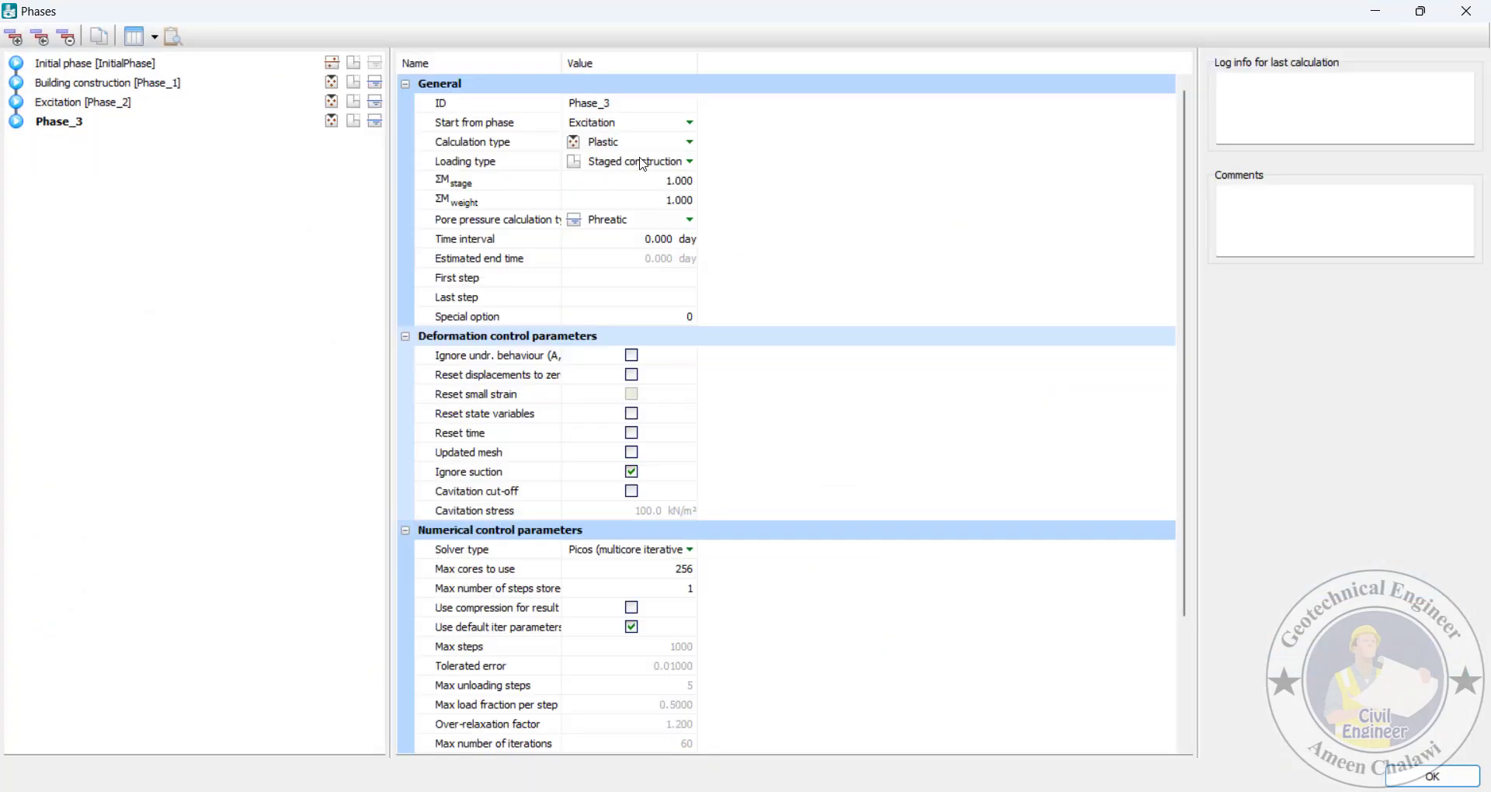
left_click(584, 105)
type("Free Vibration")
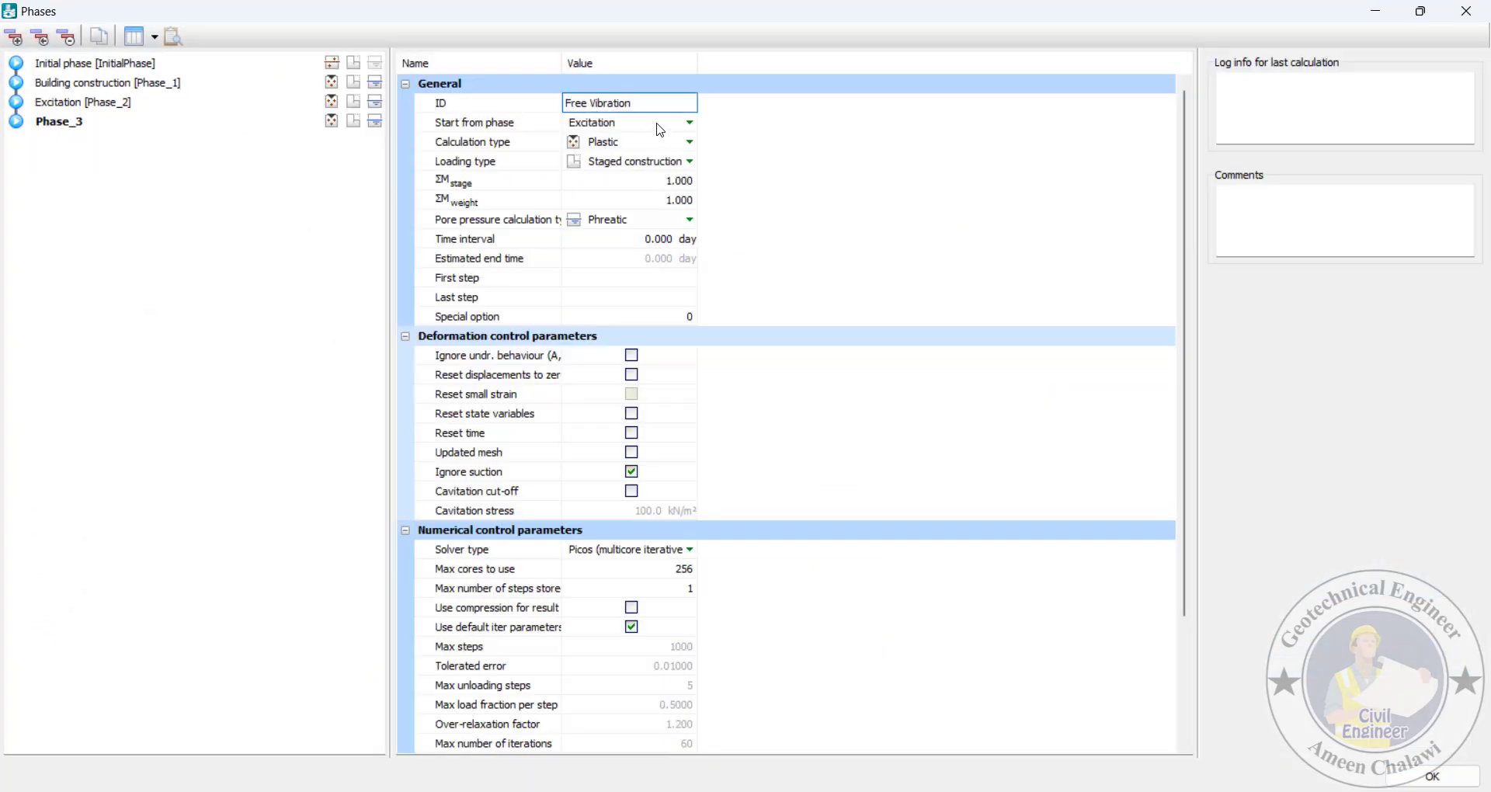
Set the Free Vibration phase's calculation type to Dynamics with a dynamic time interval of 5 s
left_click(688, 144)
left_click(688, 144)
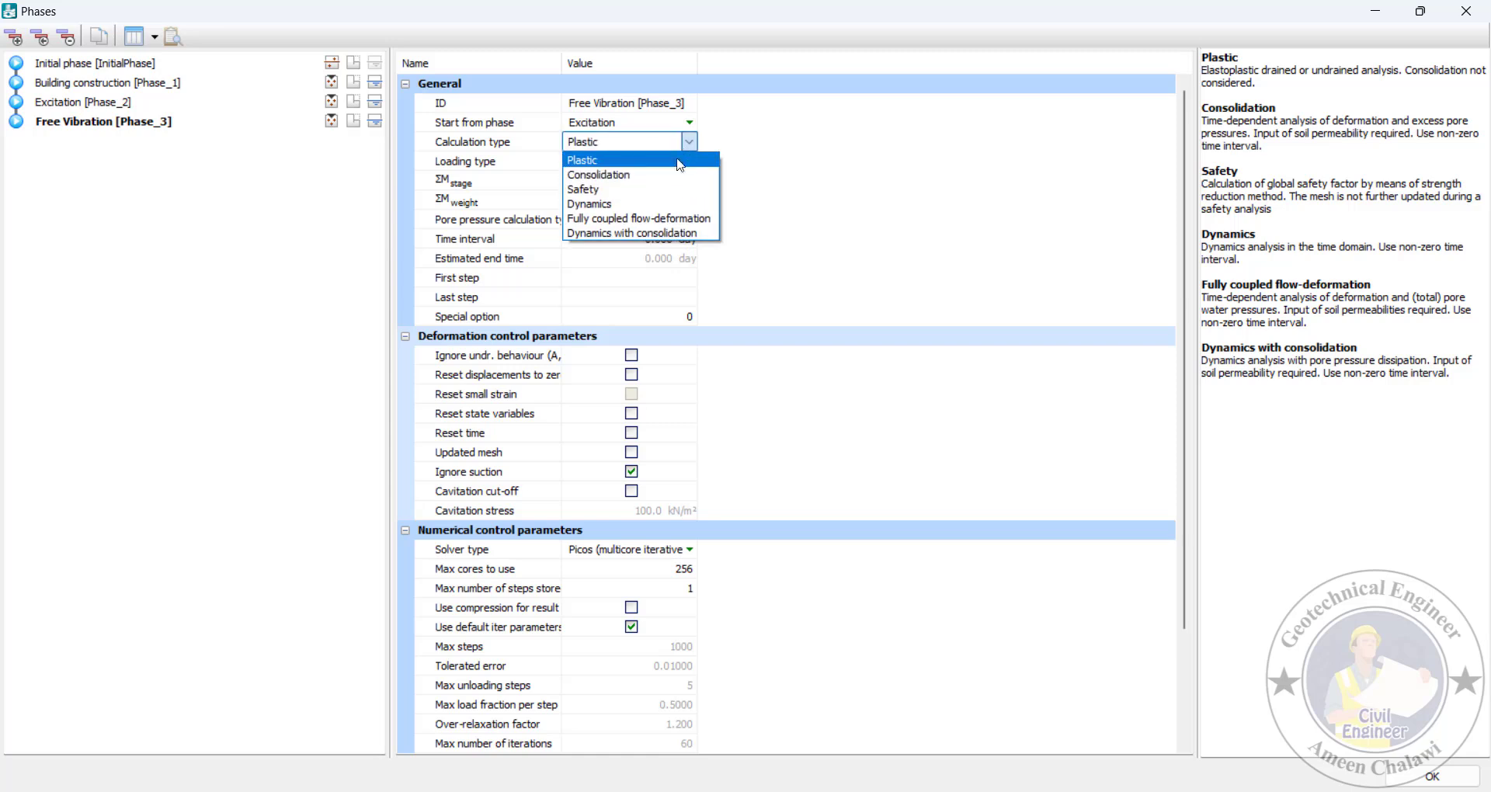
left_click(644, 200)
left_click(664, 202)
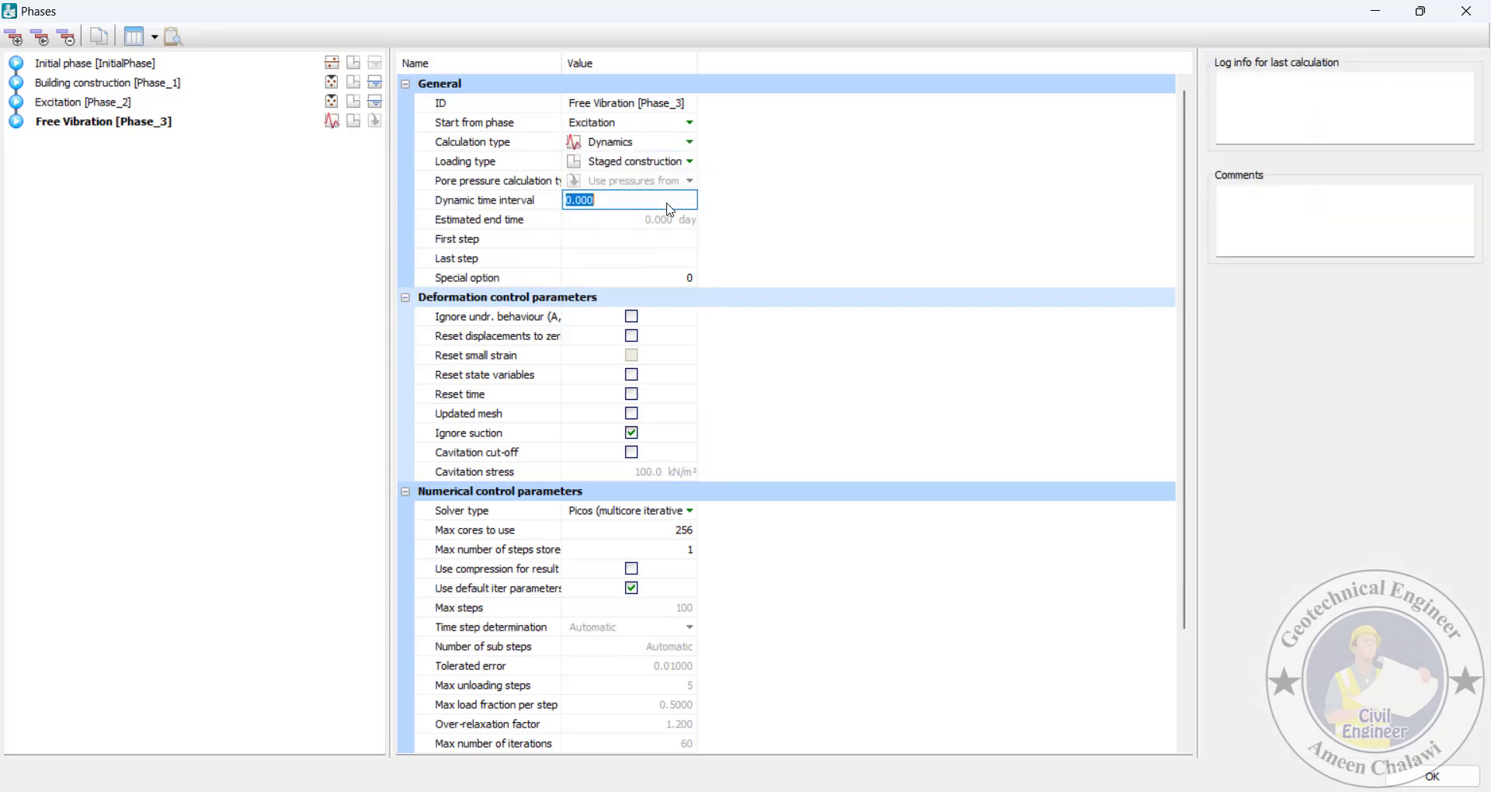
type("5")
key("Return")
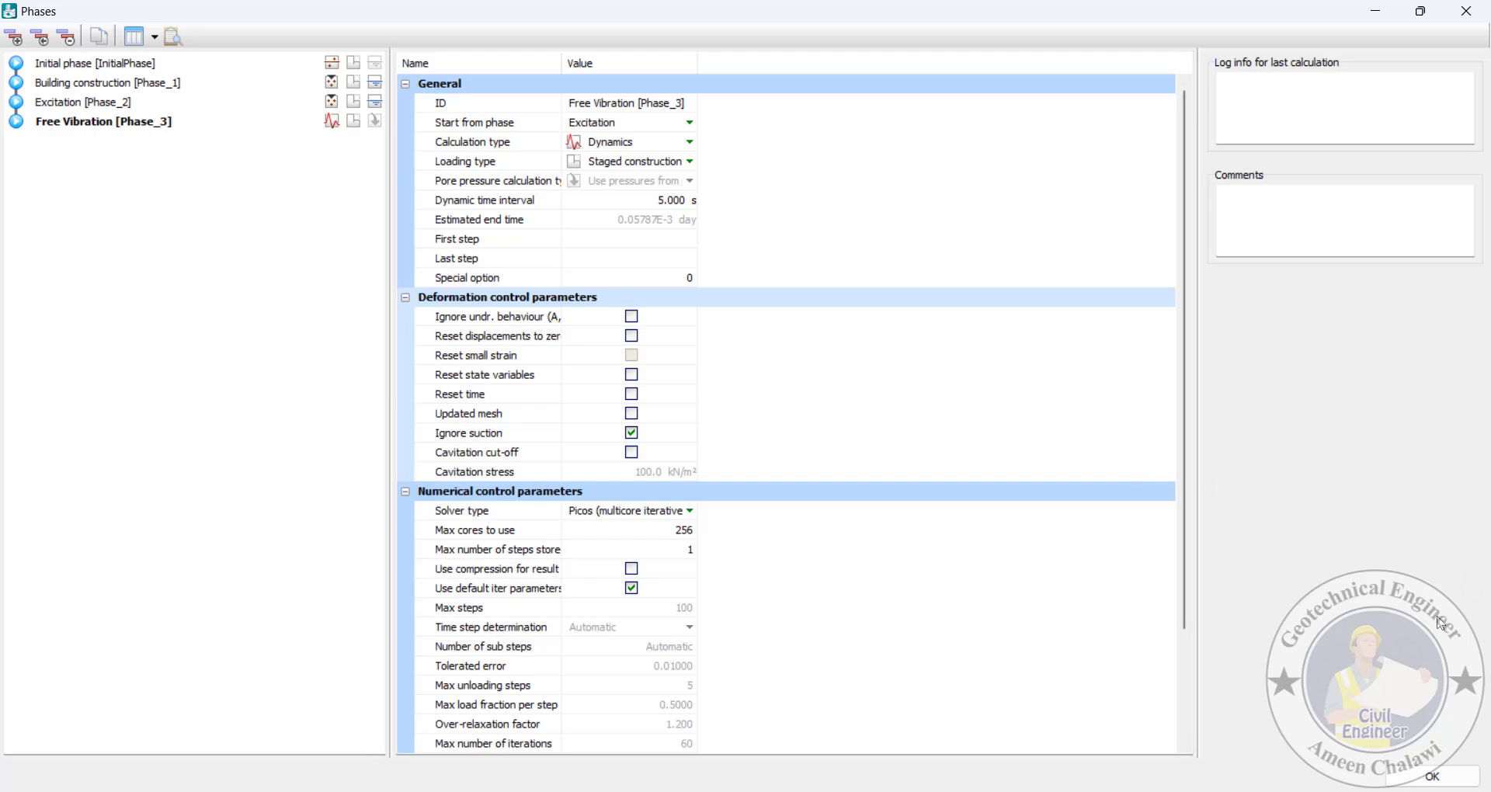
left_click(1412, 778)
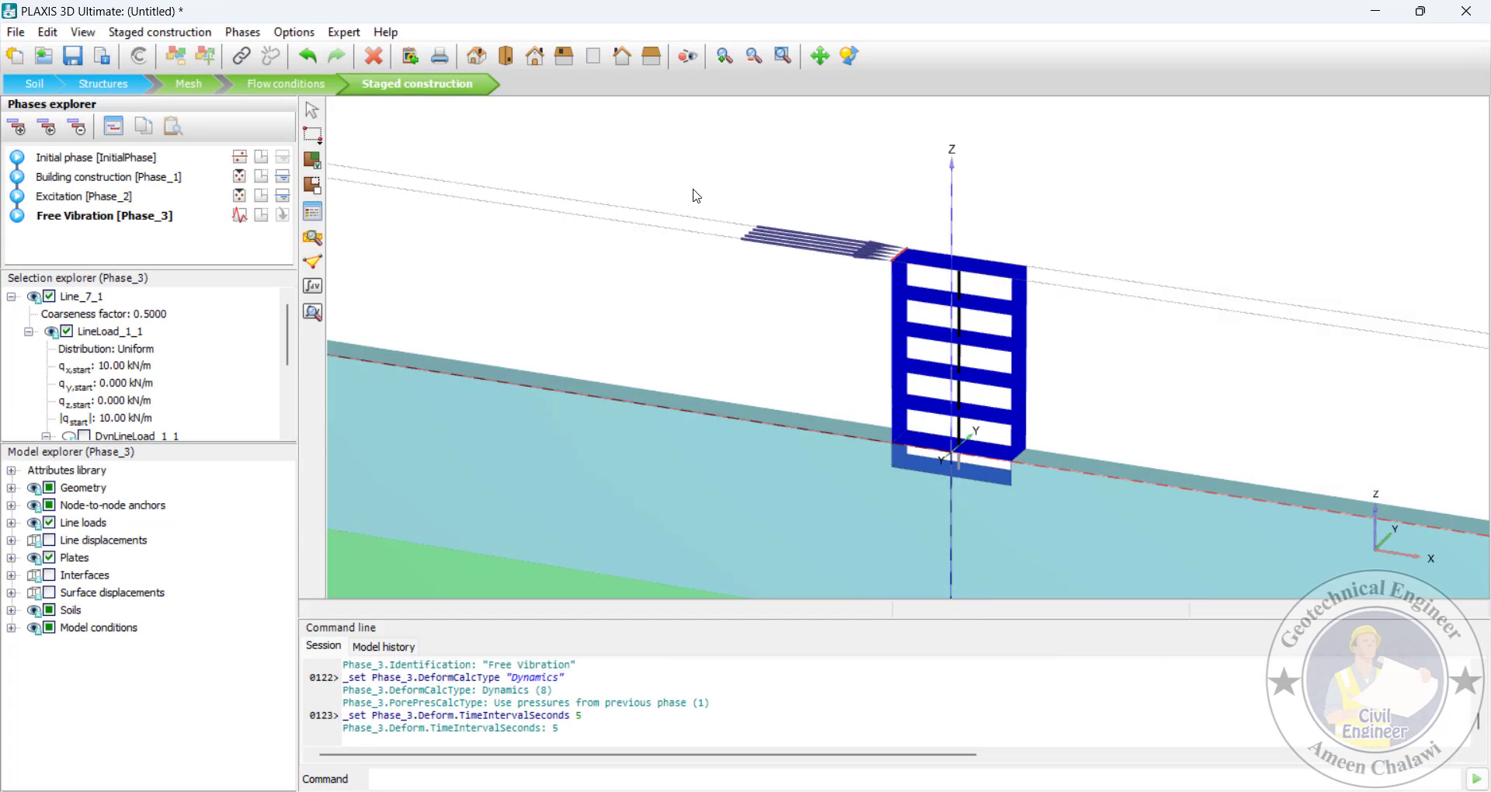
Deactivate the line load at the building's upper edge in the Free Vibration phase
right_click(900, 260)
left_click(941, 413)
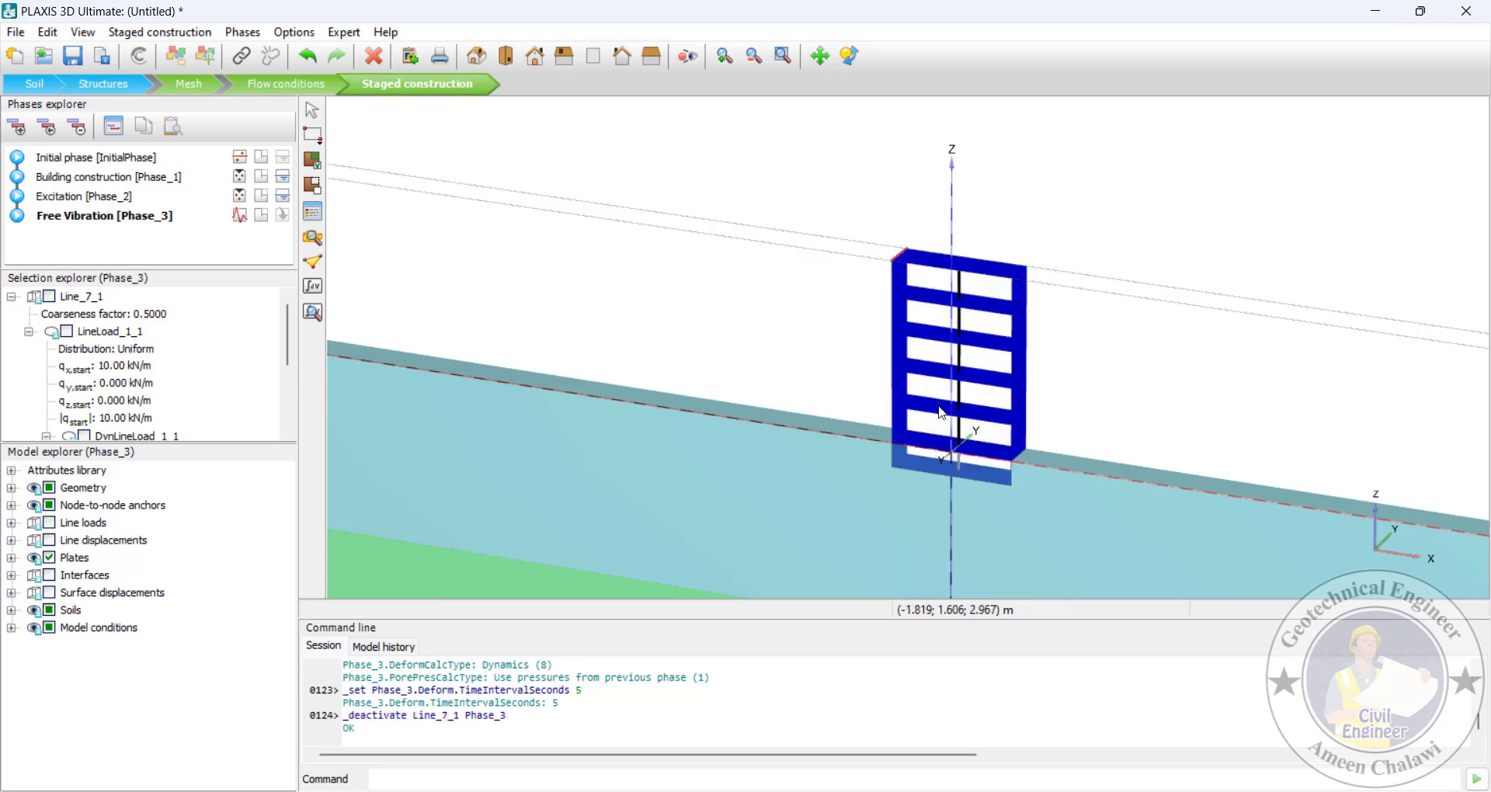
left_click(99, 199)
left_click(102, 219)
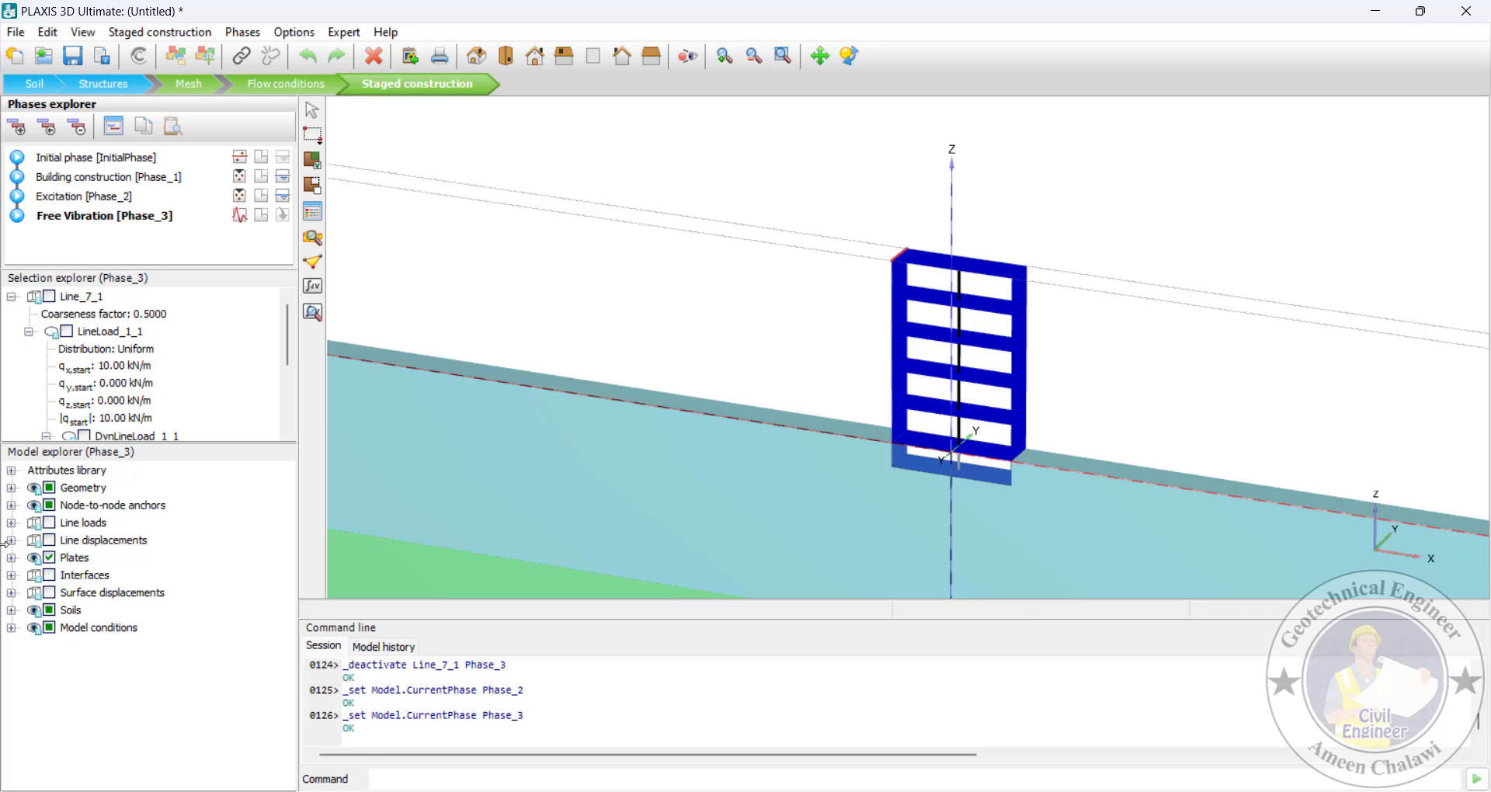
Set the Free Vibration phase's dynamic boundaries YMin and YMax to None and ZMax to Viscous
left_click(11, 627)
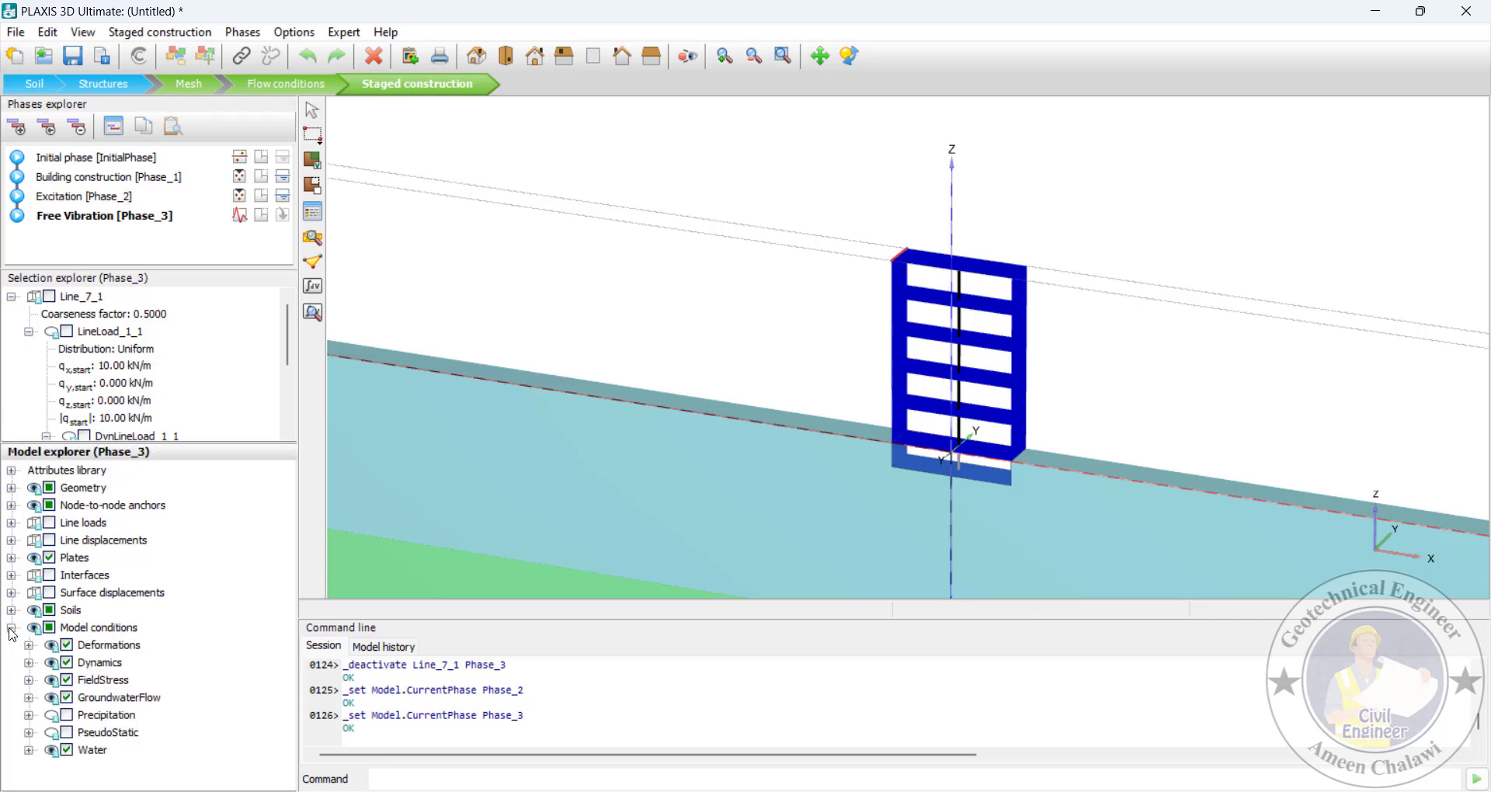
left_click(29, 662)
scroll(158, 660, "down", 3)
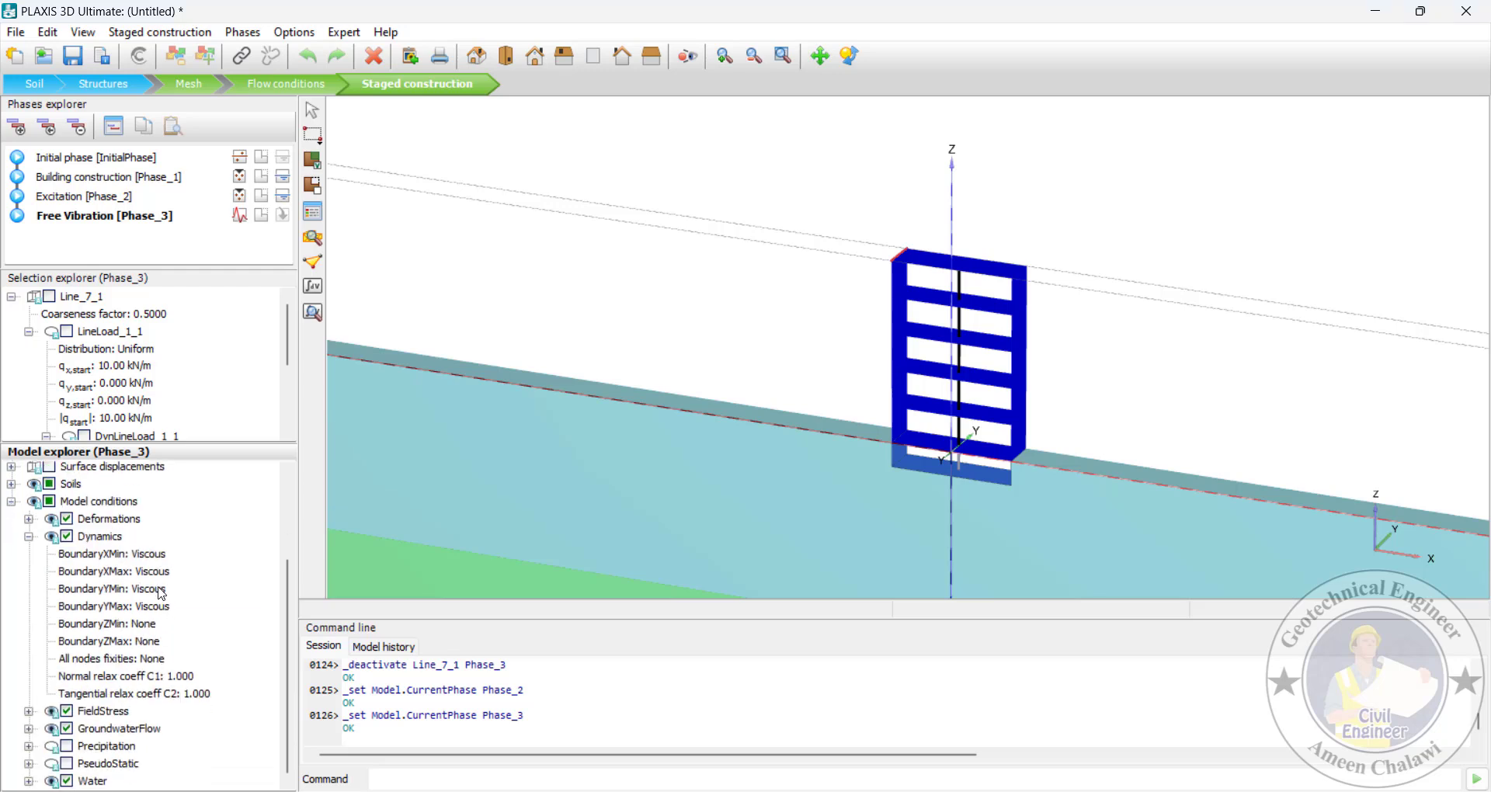
left_click(161, 593)
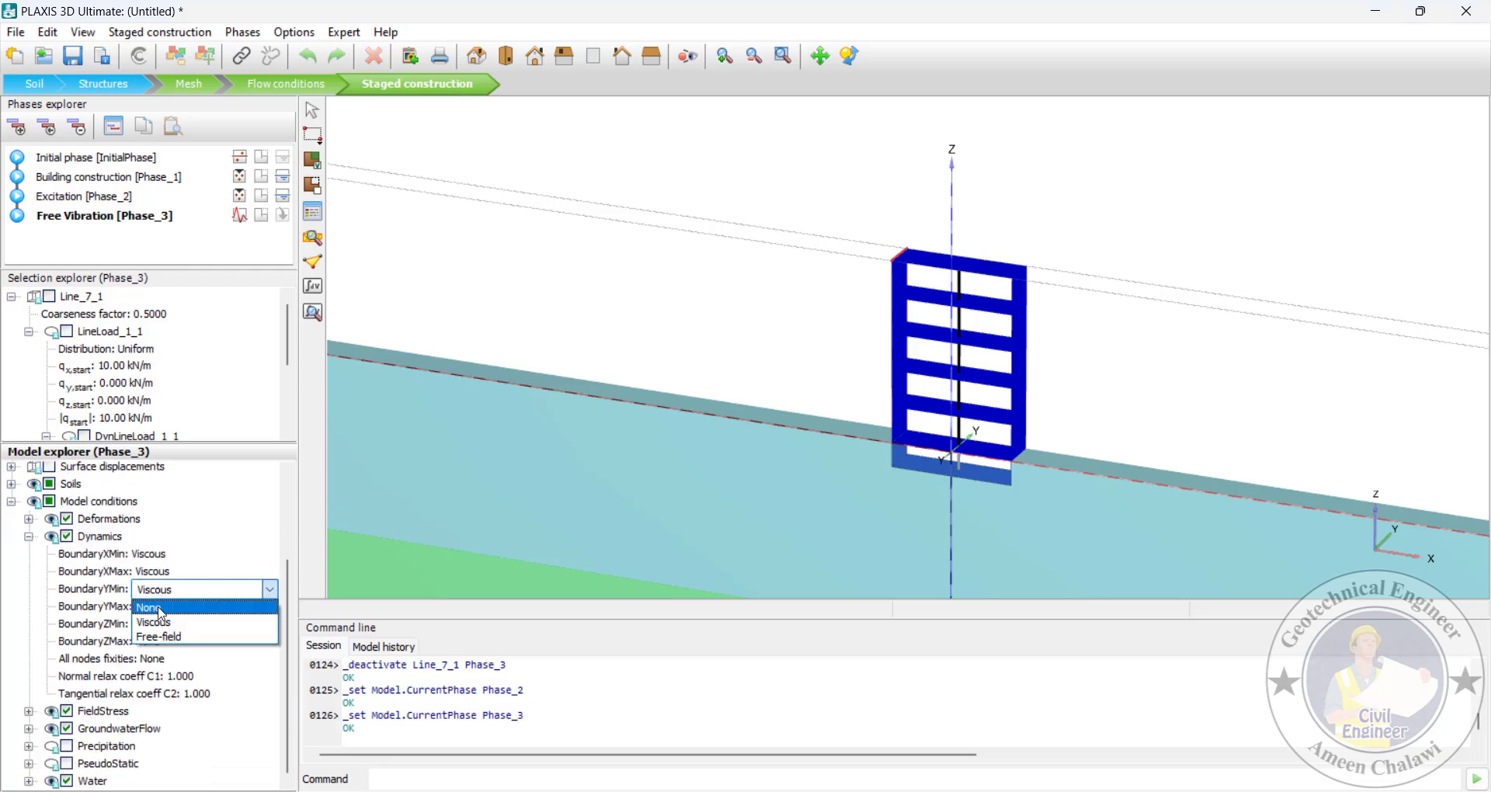
left_click(151, 607)
left_click(161, 736)
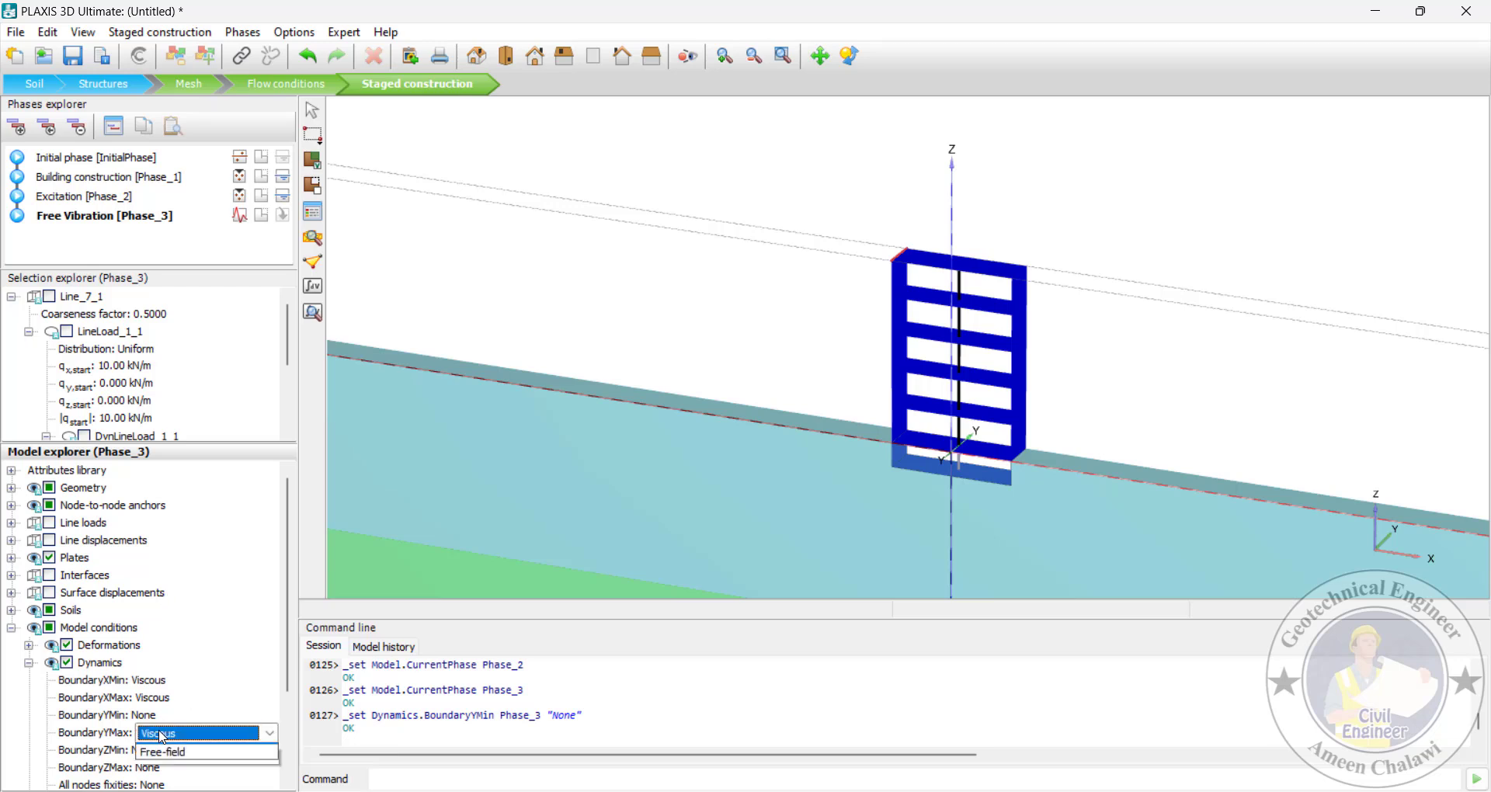
left_click(159, 750)
scroll(172, 718, "down", 2)
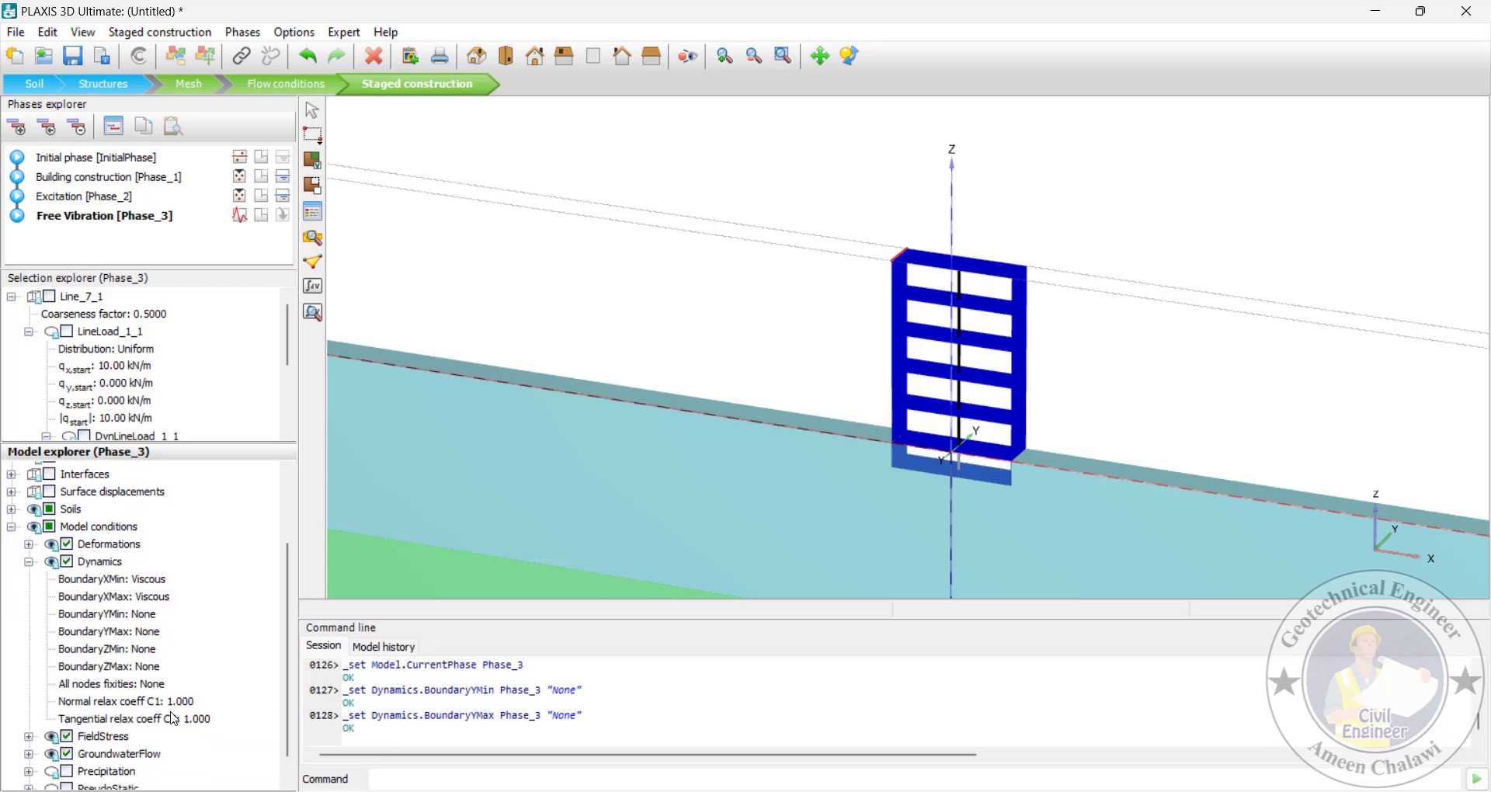
left_click(153, 667)
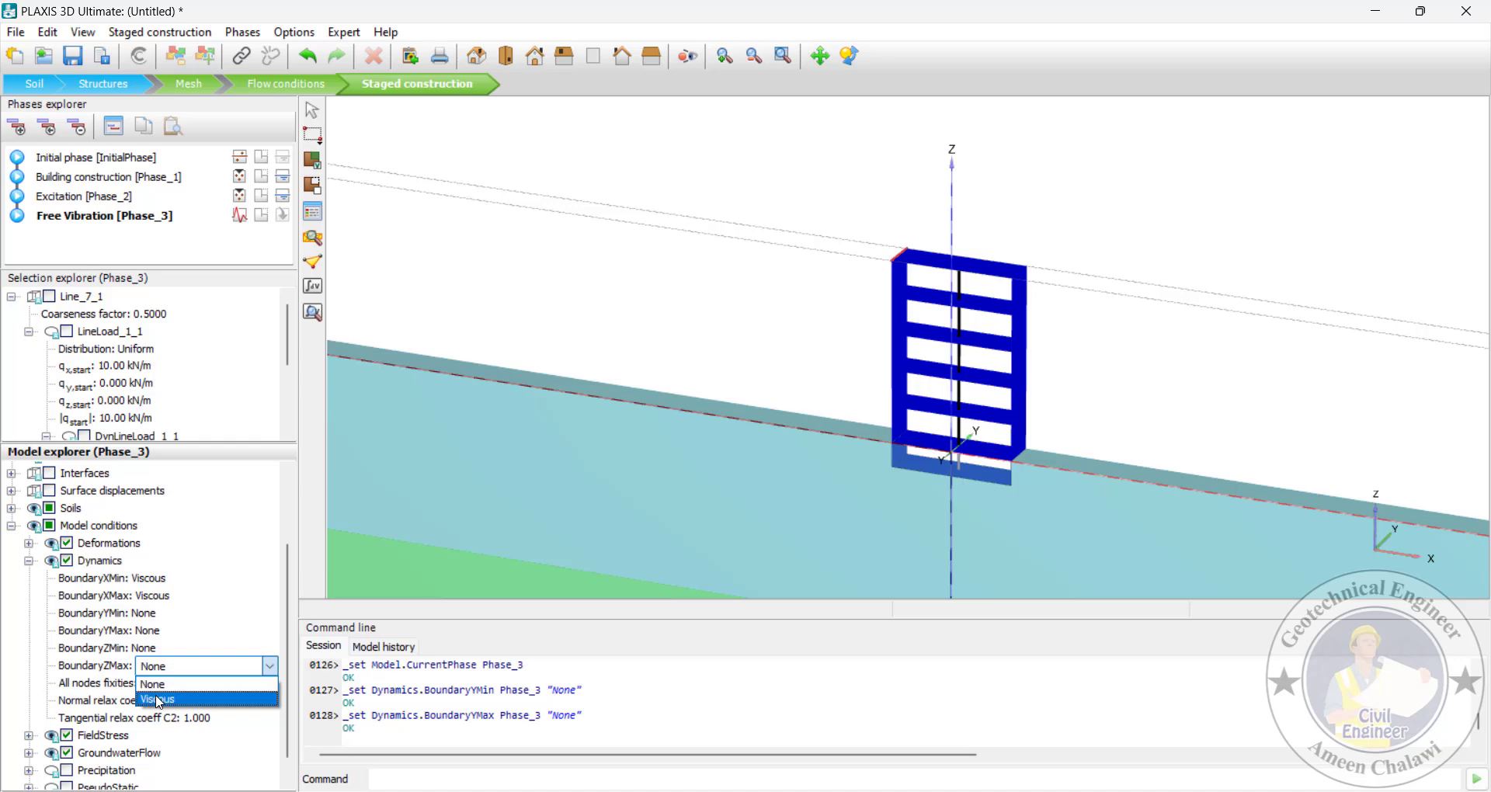
left_click(158, 698)
scroll(178, 720, "down", 3)
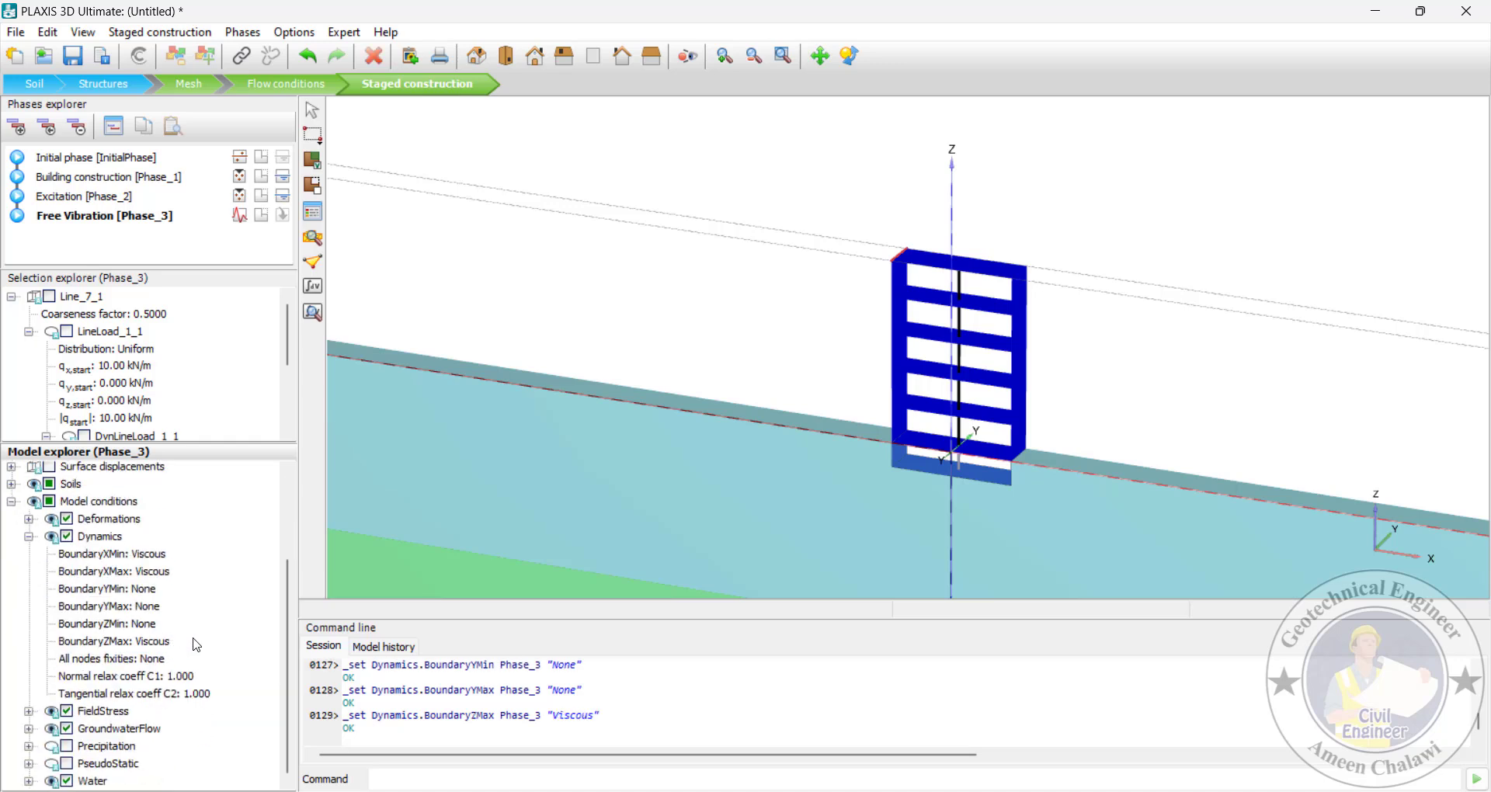
Add a new phase with the ID Earthquake and make it start from the Building construction phase
left_click(16, 126)
double_click(81, 216)
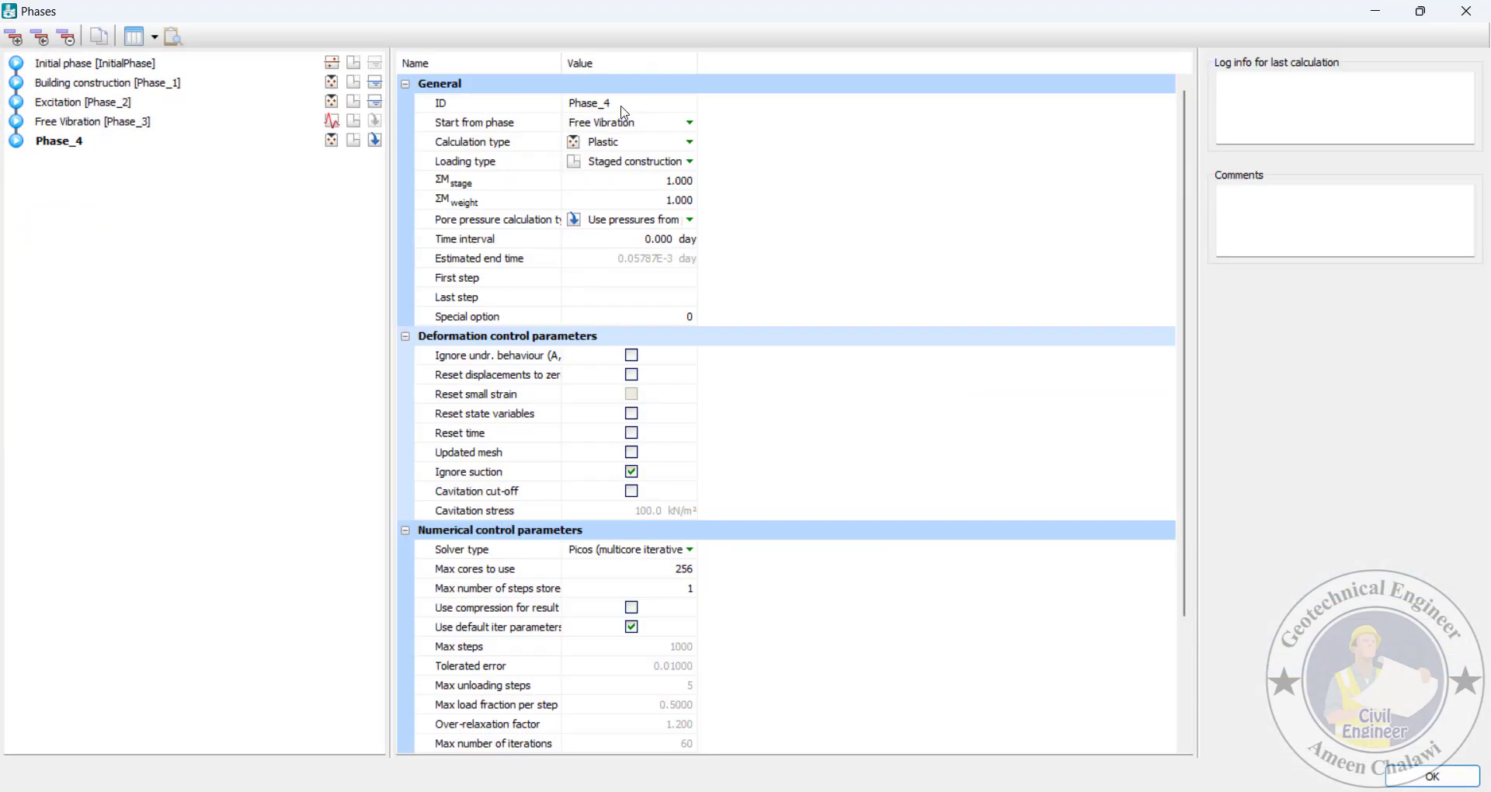
left_click(622, 107)
type("Earthquake")
left_click(651, 122)
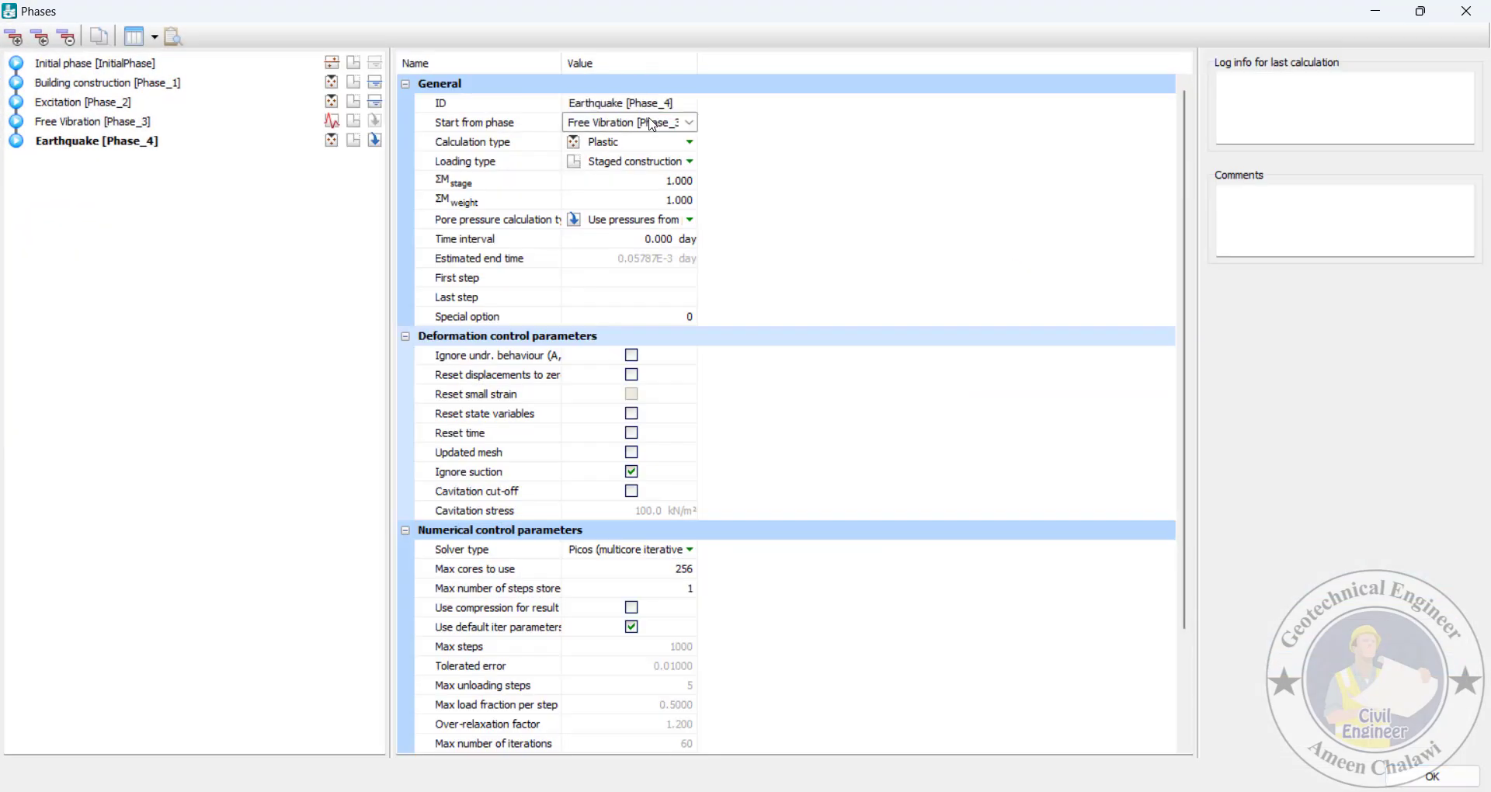
left_click(651, 123)
left_click(645, 156)
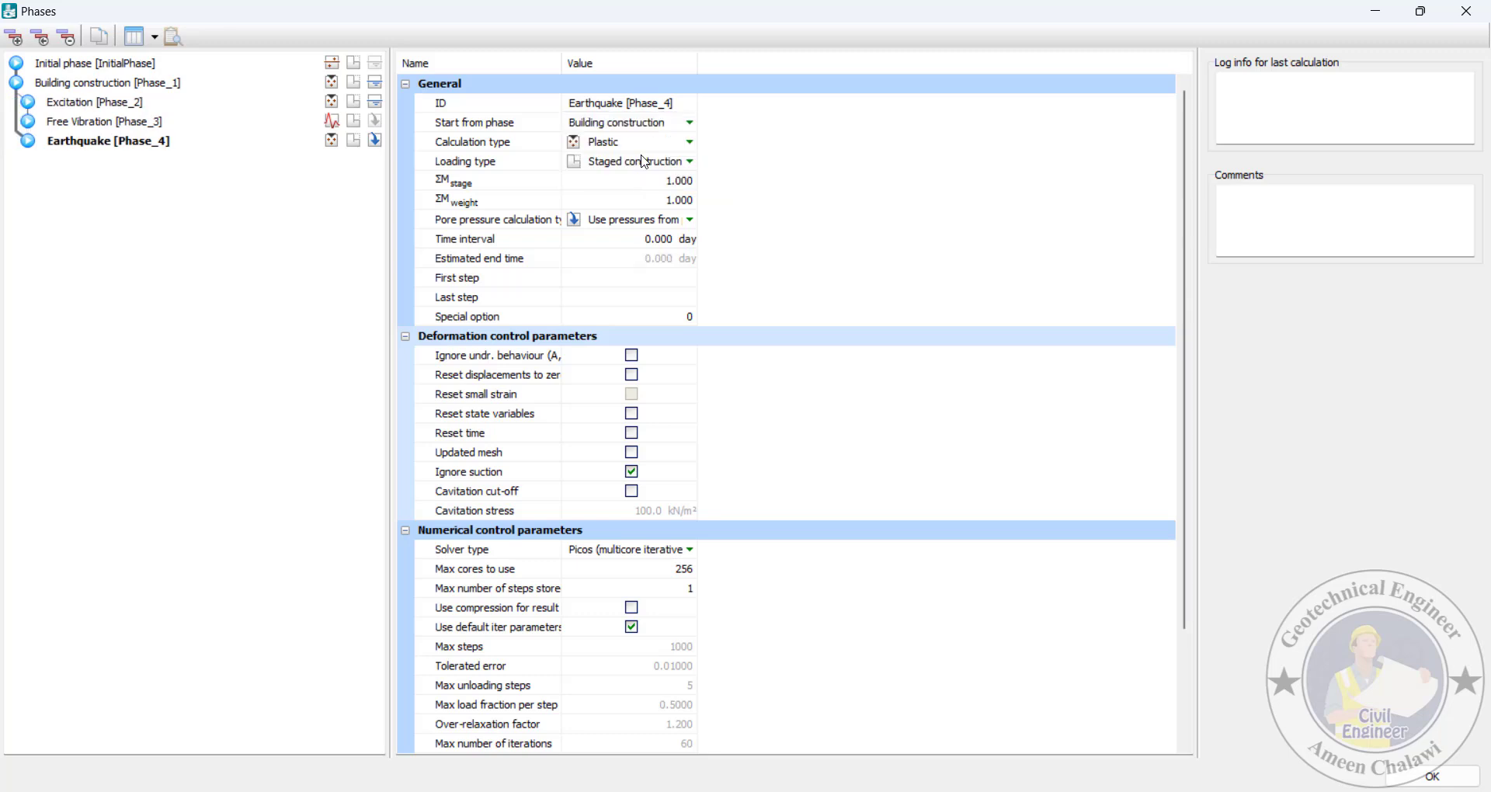
Set the Earthquake phase to Dynamics with a 20 s dynamic time interval and enable resetting displacements to zero
left_click(657, 145)
left_click(657, 145)
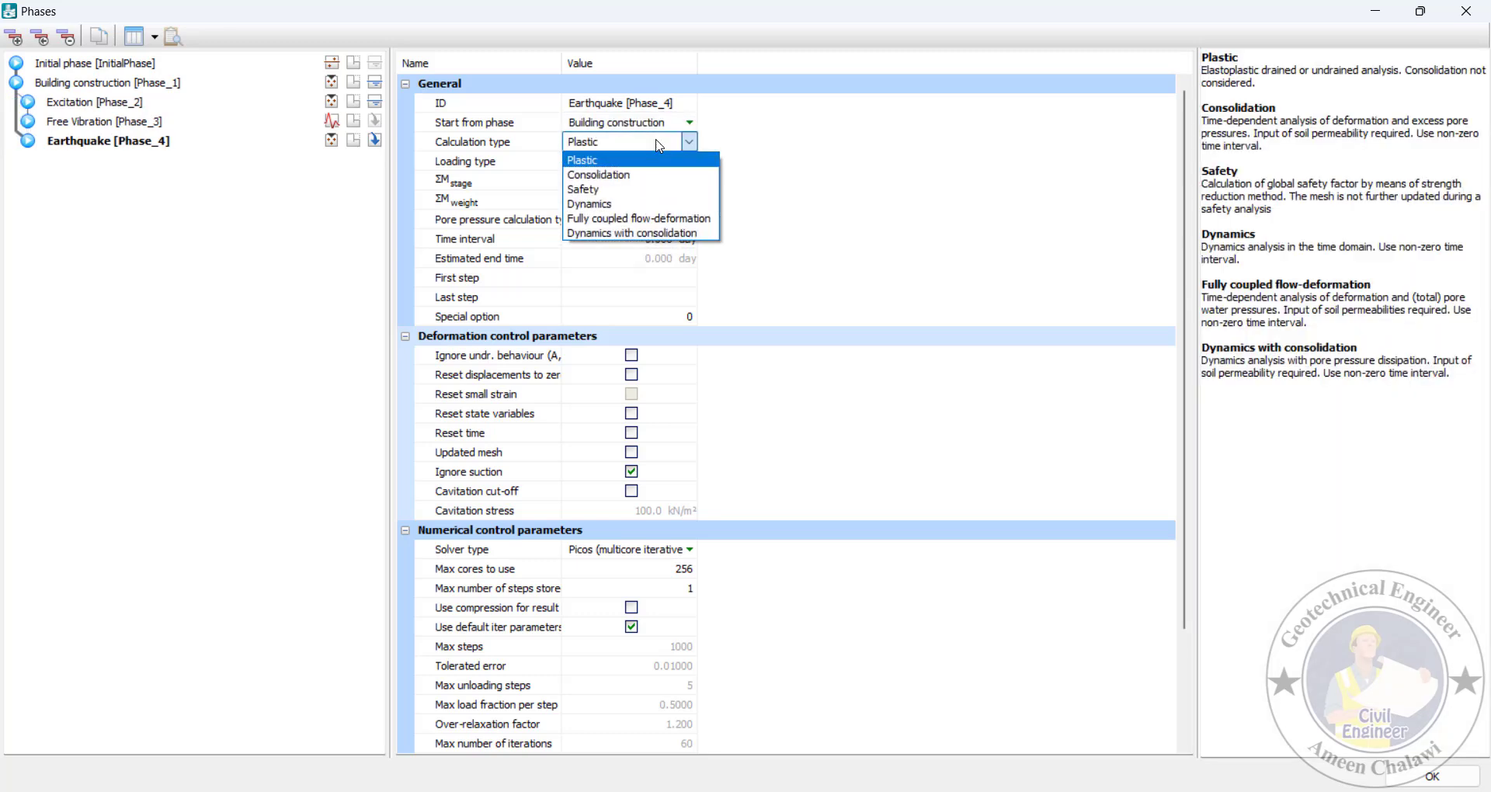
left_click(630, 204)
left_click(651, 204)
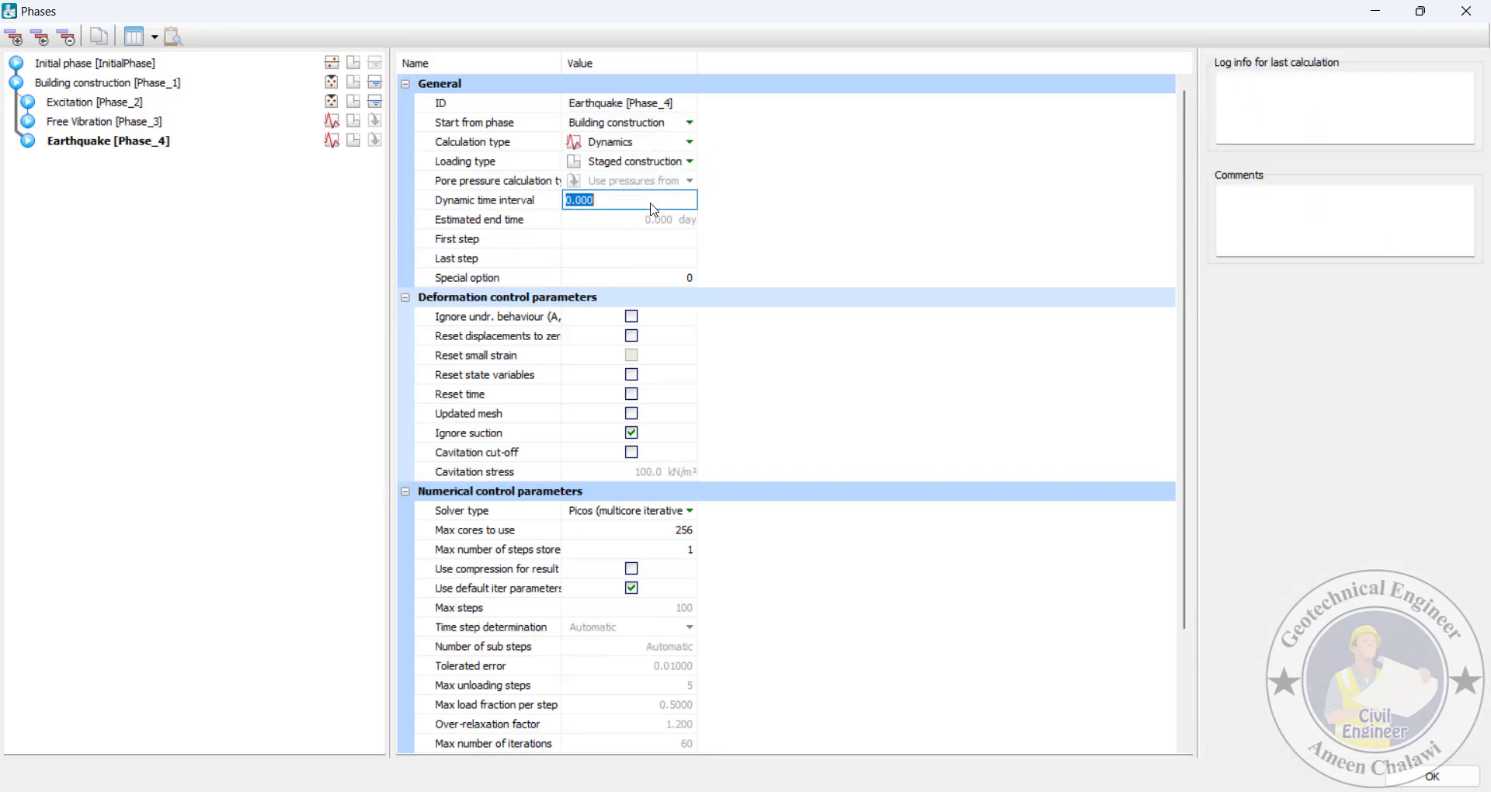
type("20")
key("Return")
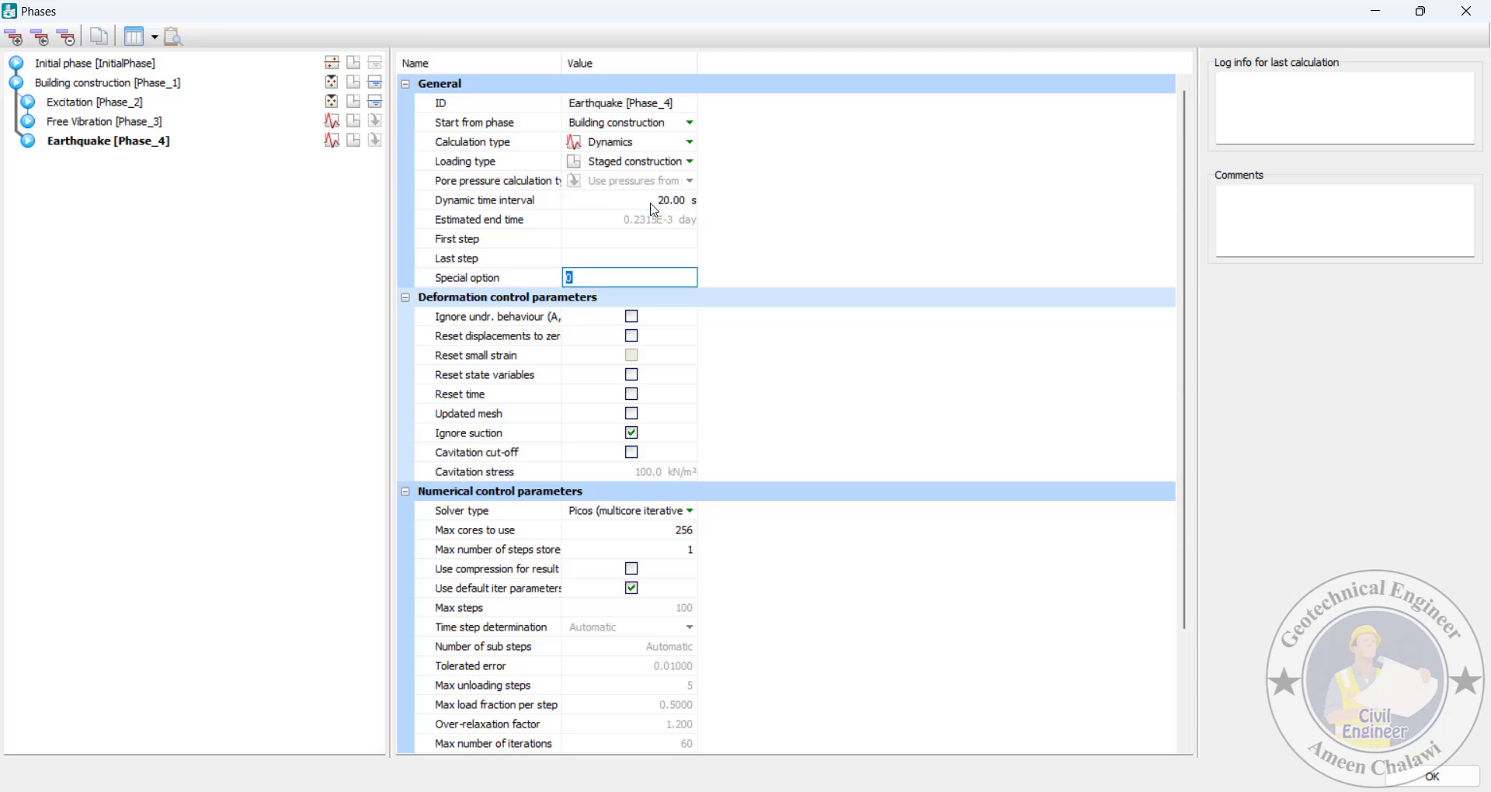
left_click(631, 336)
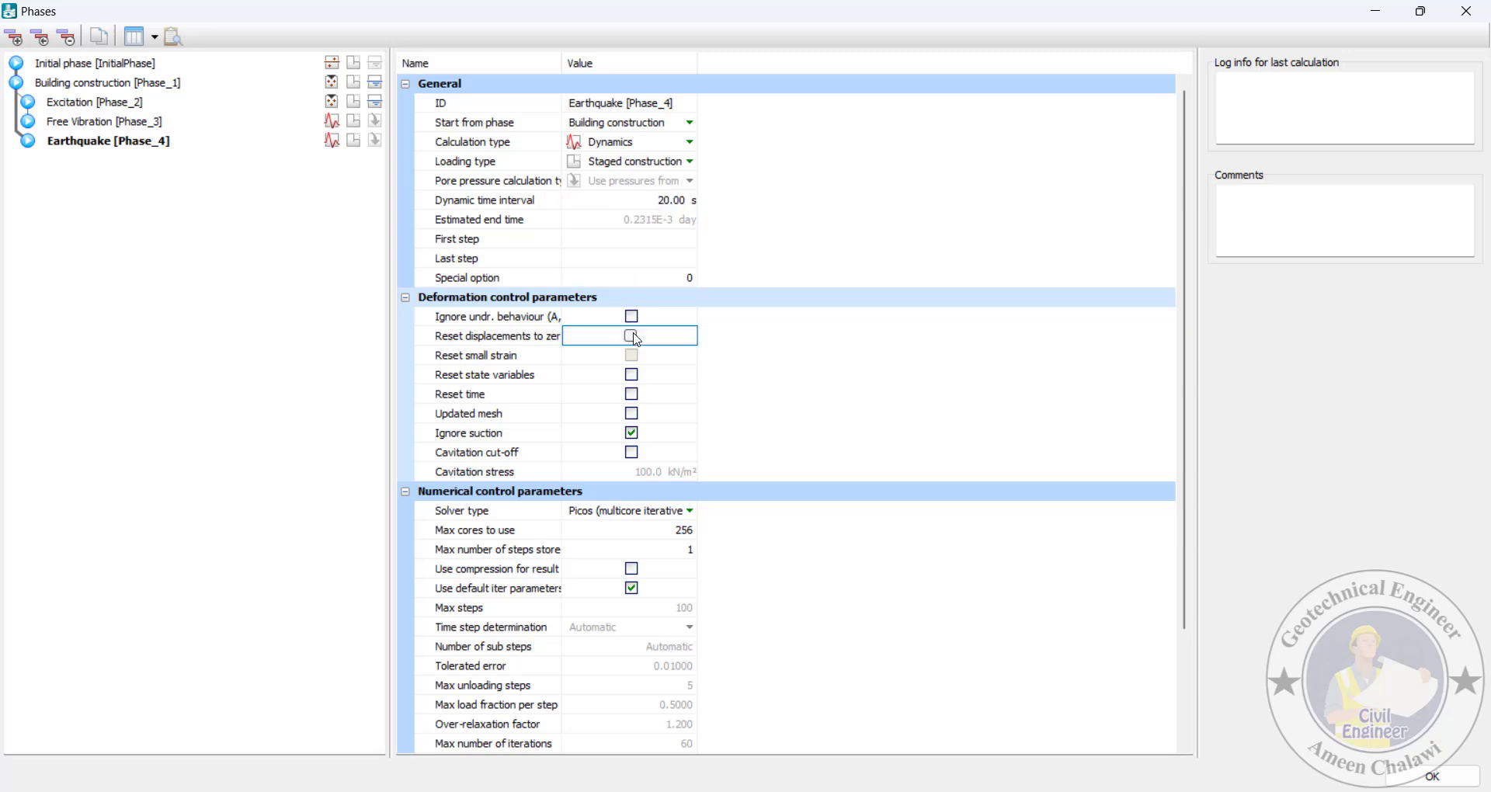
Disable the Earthquake phase's default iteration parameters and use manual time step determination with 1000 max steps and 4 sub steps
left_click(632, 590)
left_click(662, 609)
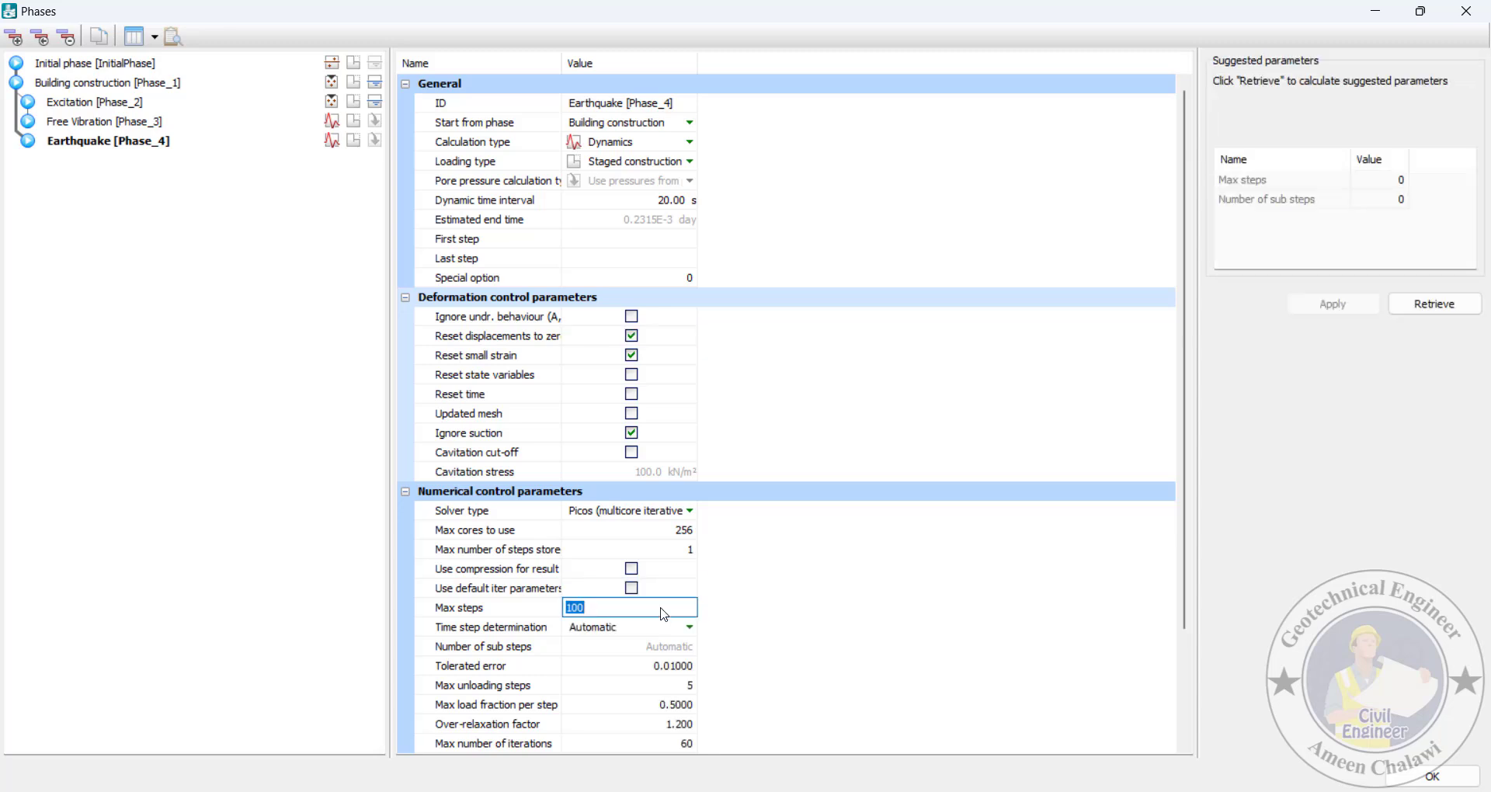
left_click(689, 628)
left_click(690, 627)
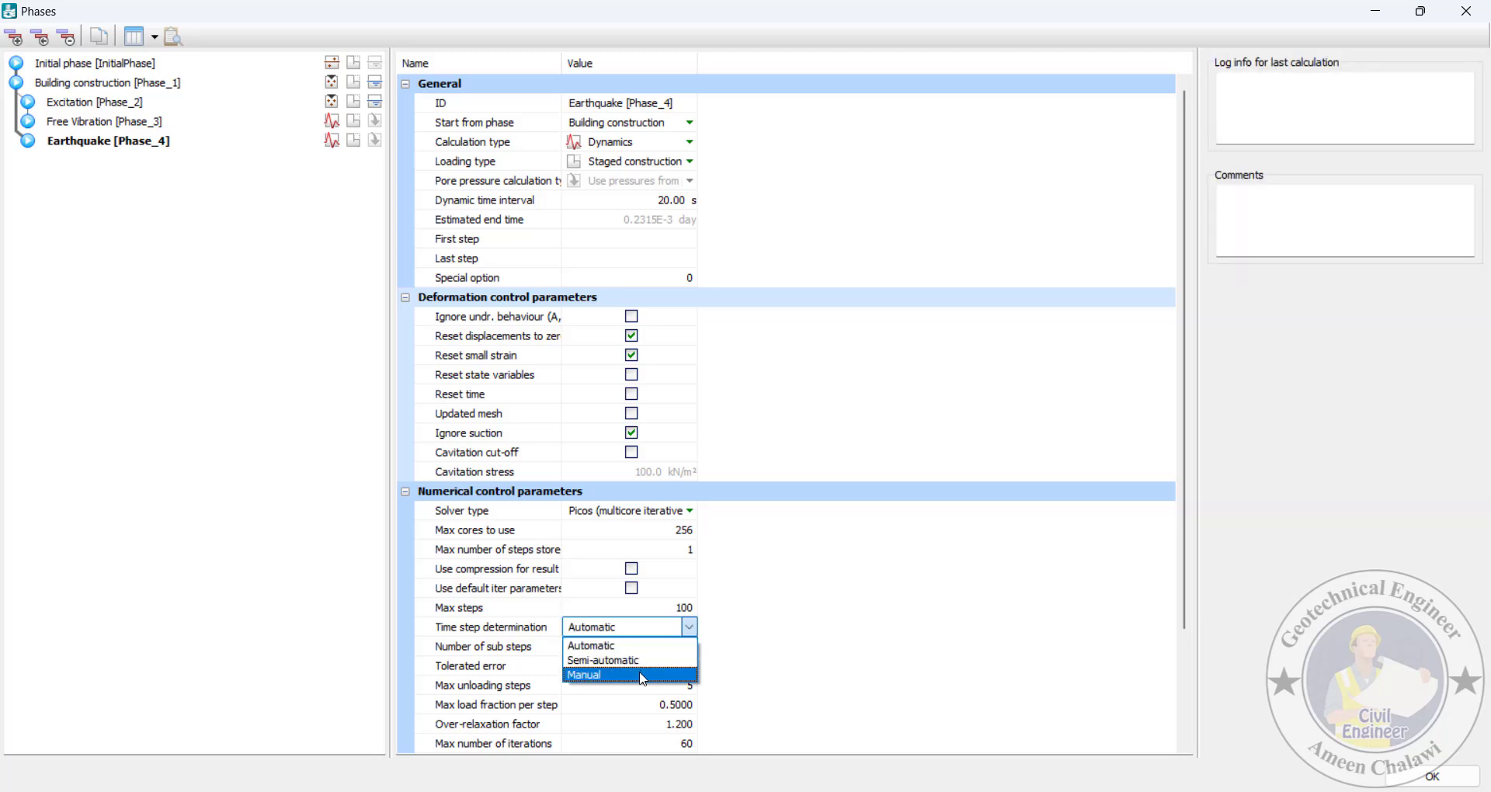
left_click(643, 675)
left_click(655, 609)
type("1")
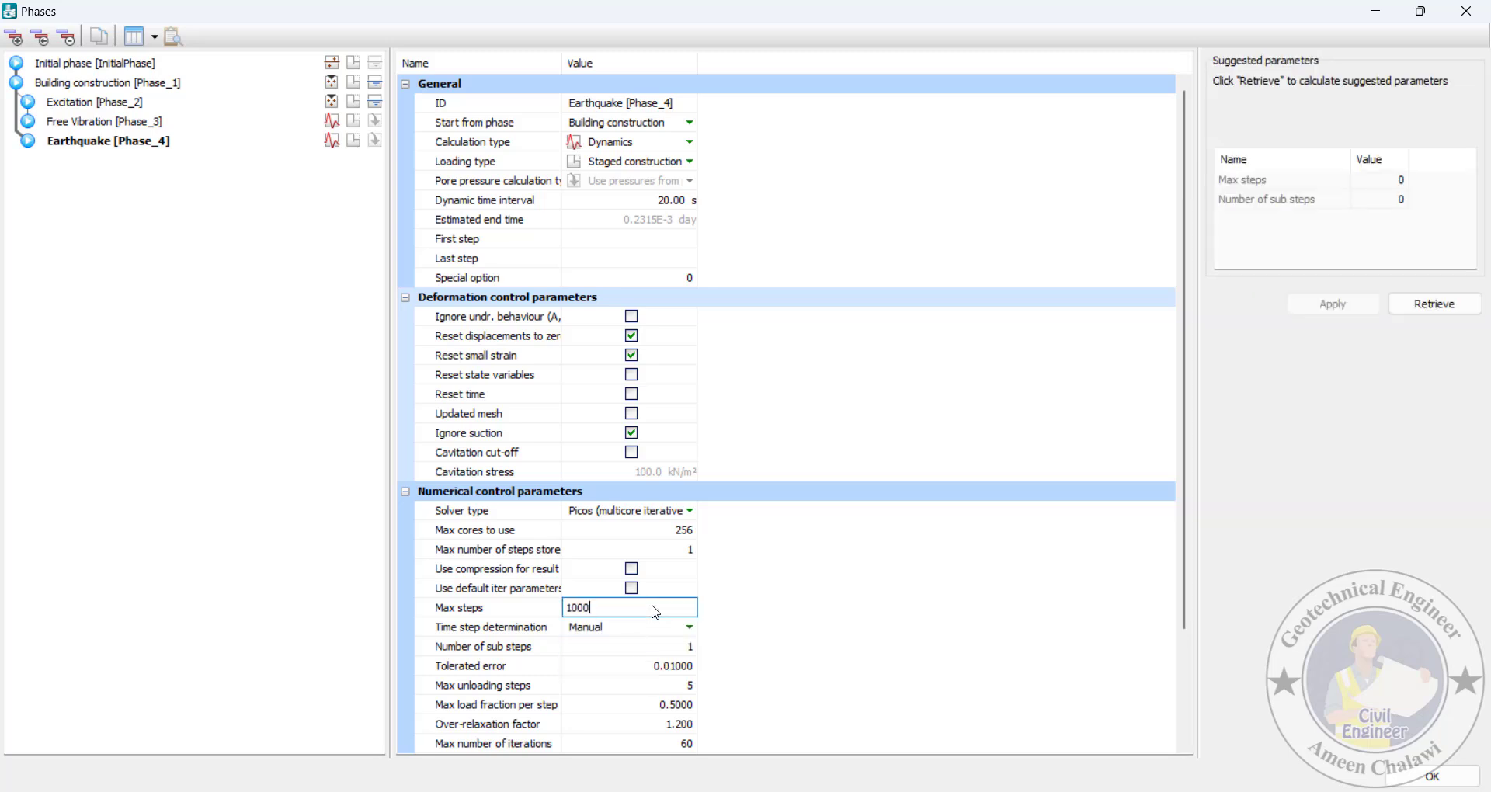
left_click(678, 649)
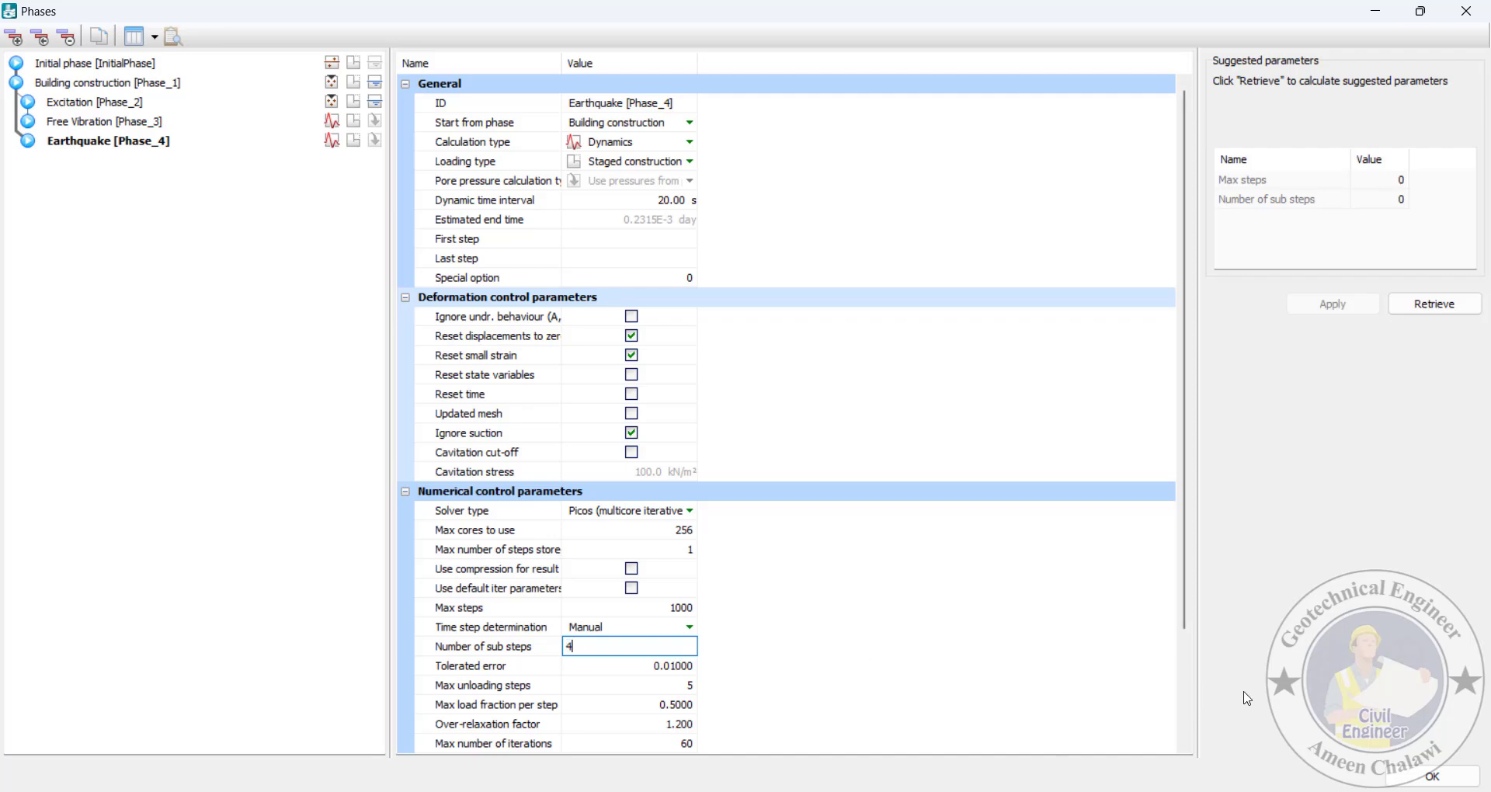
left_click(1430, 777)
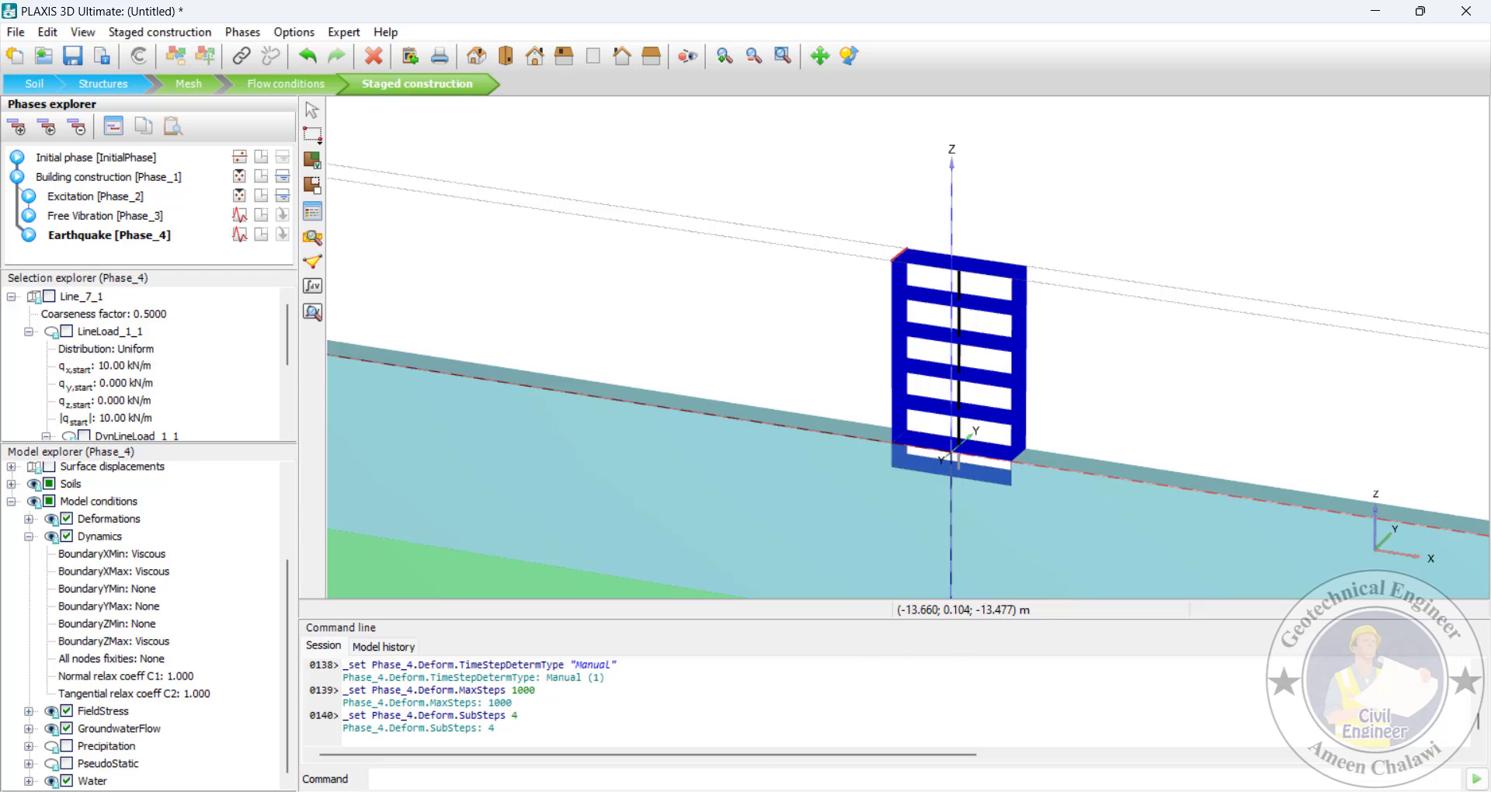
Activate the surface displacement and its dynamic component in the Earthquake phase
scroll(179, 582, "up", 3)
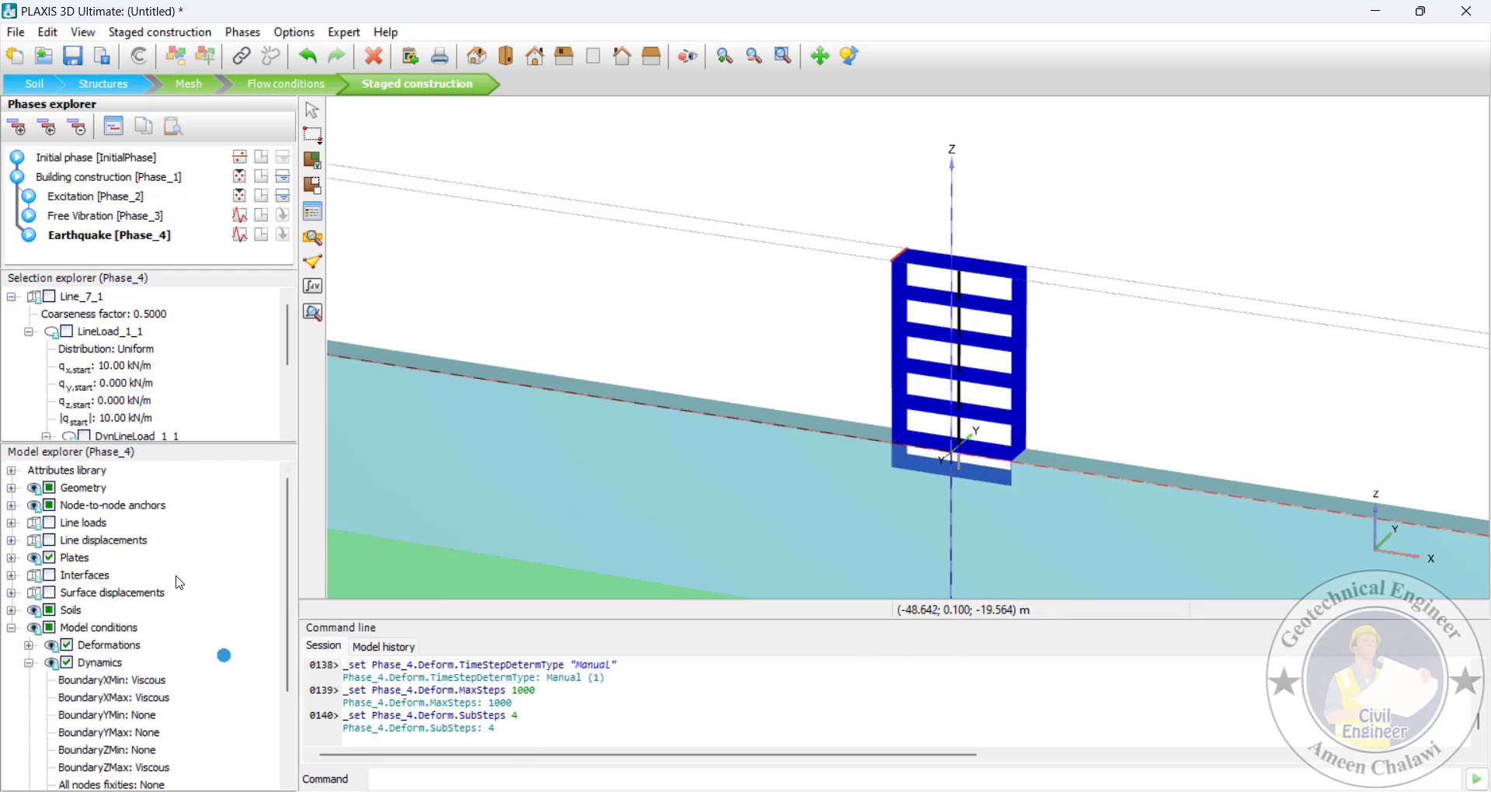
scroll(88, 695, "down", 2)
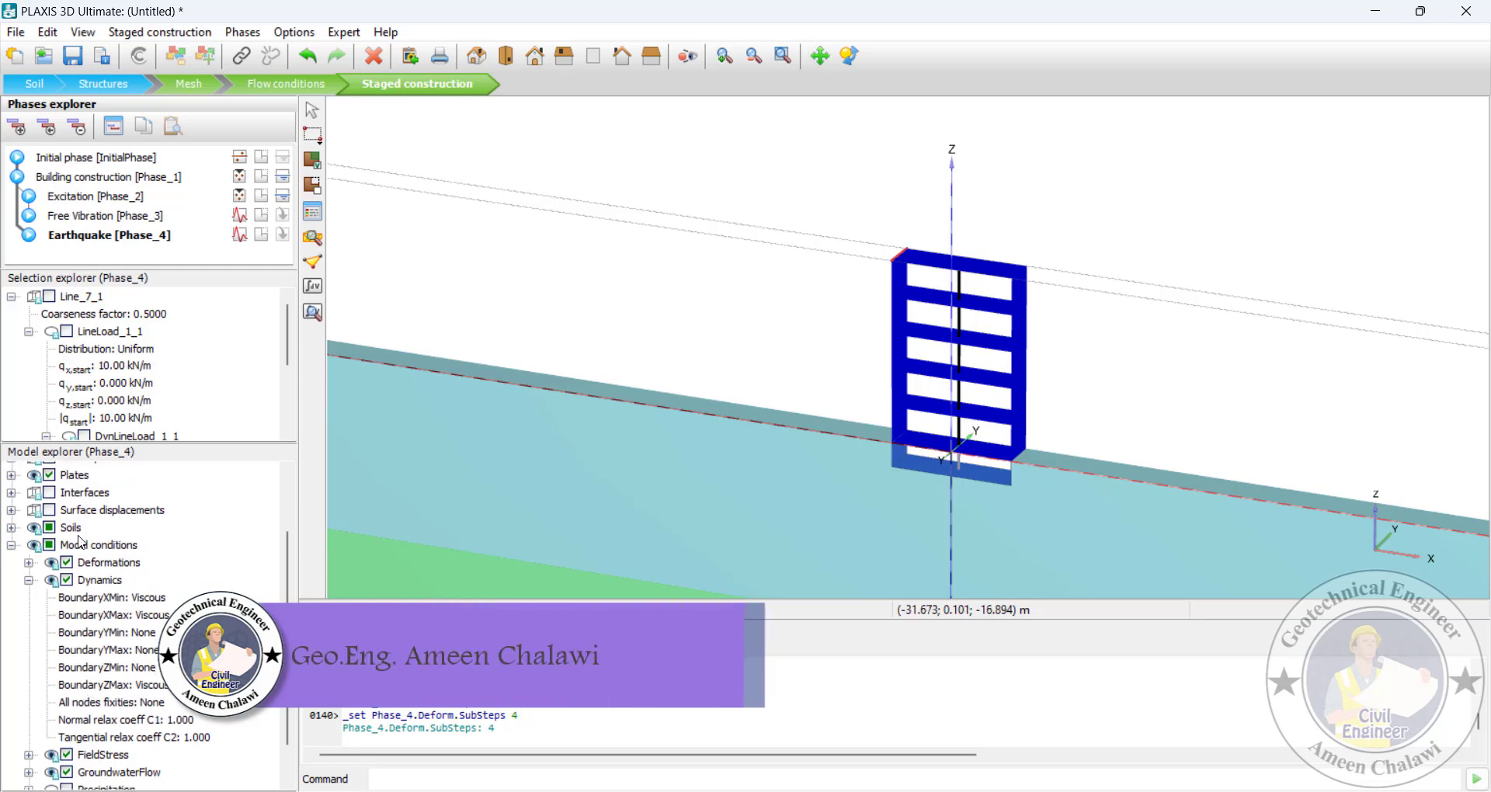
left_click(49, 510)
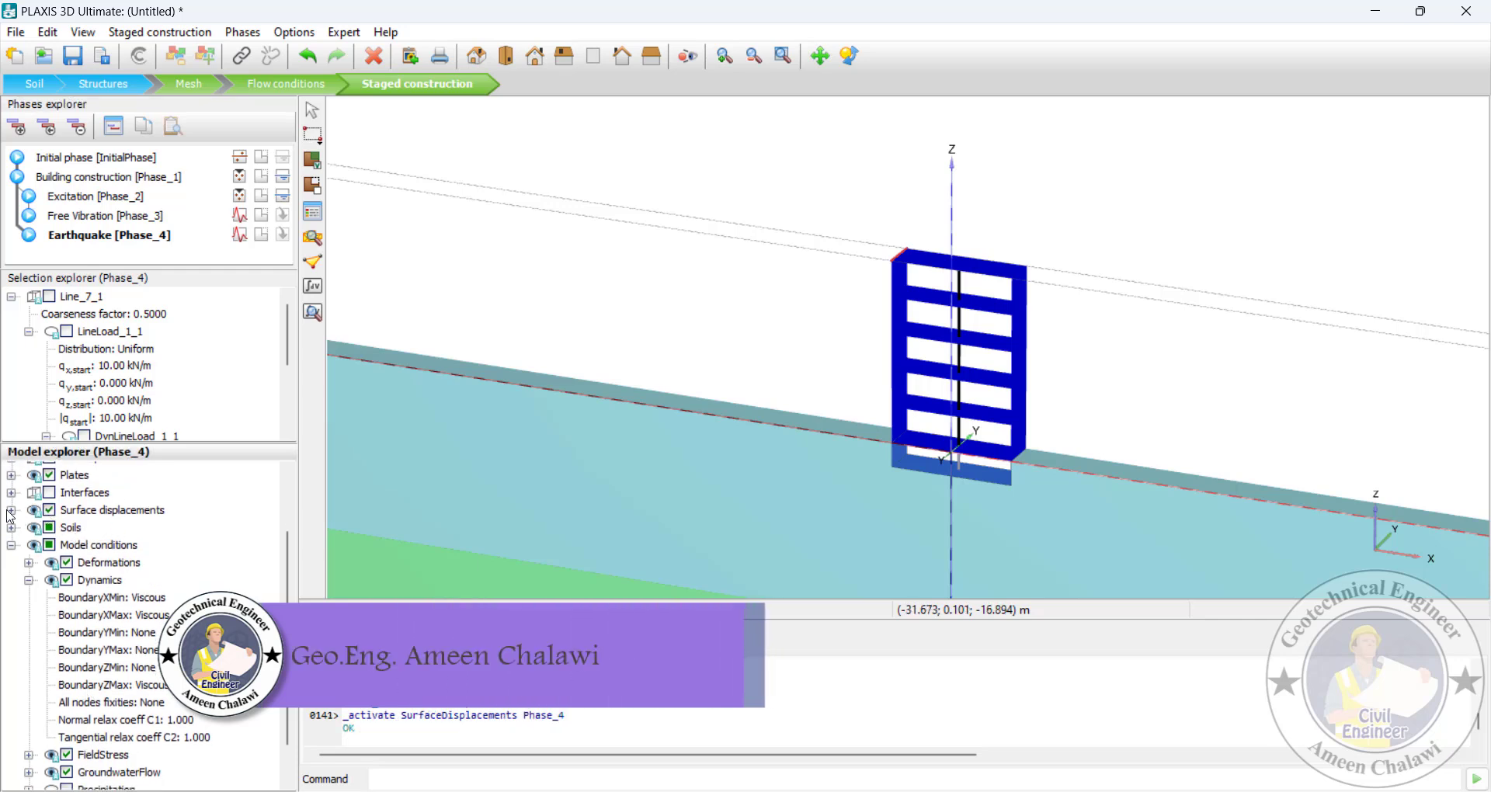
left_click(11, 510)
left_click(28, 527)
left_click(46, 545)
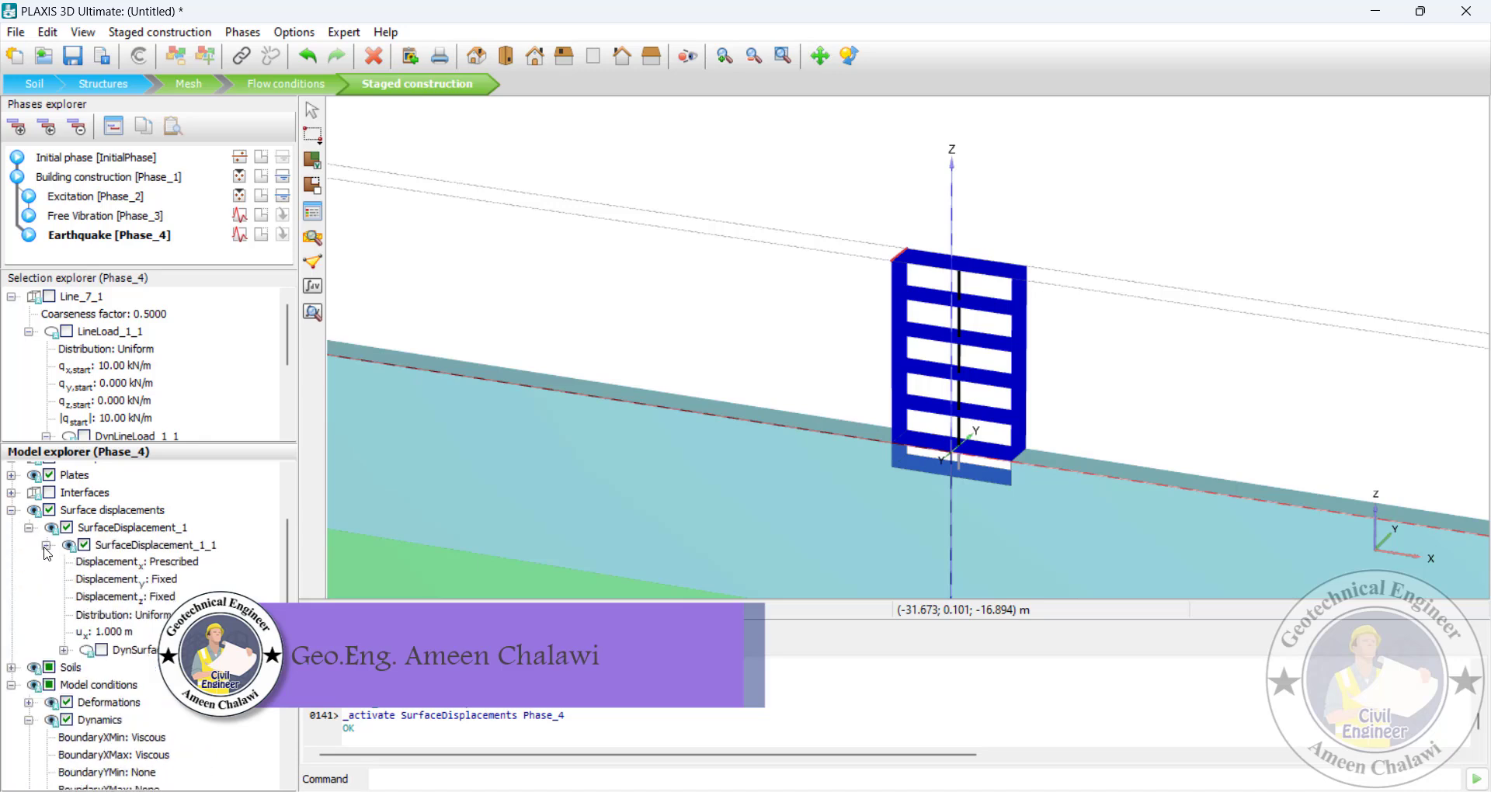
left_click(102, 650)
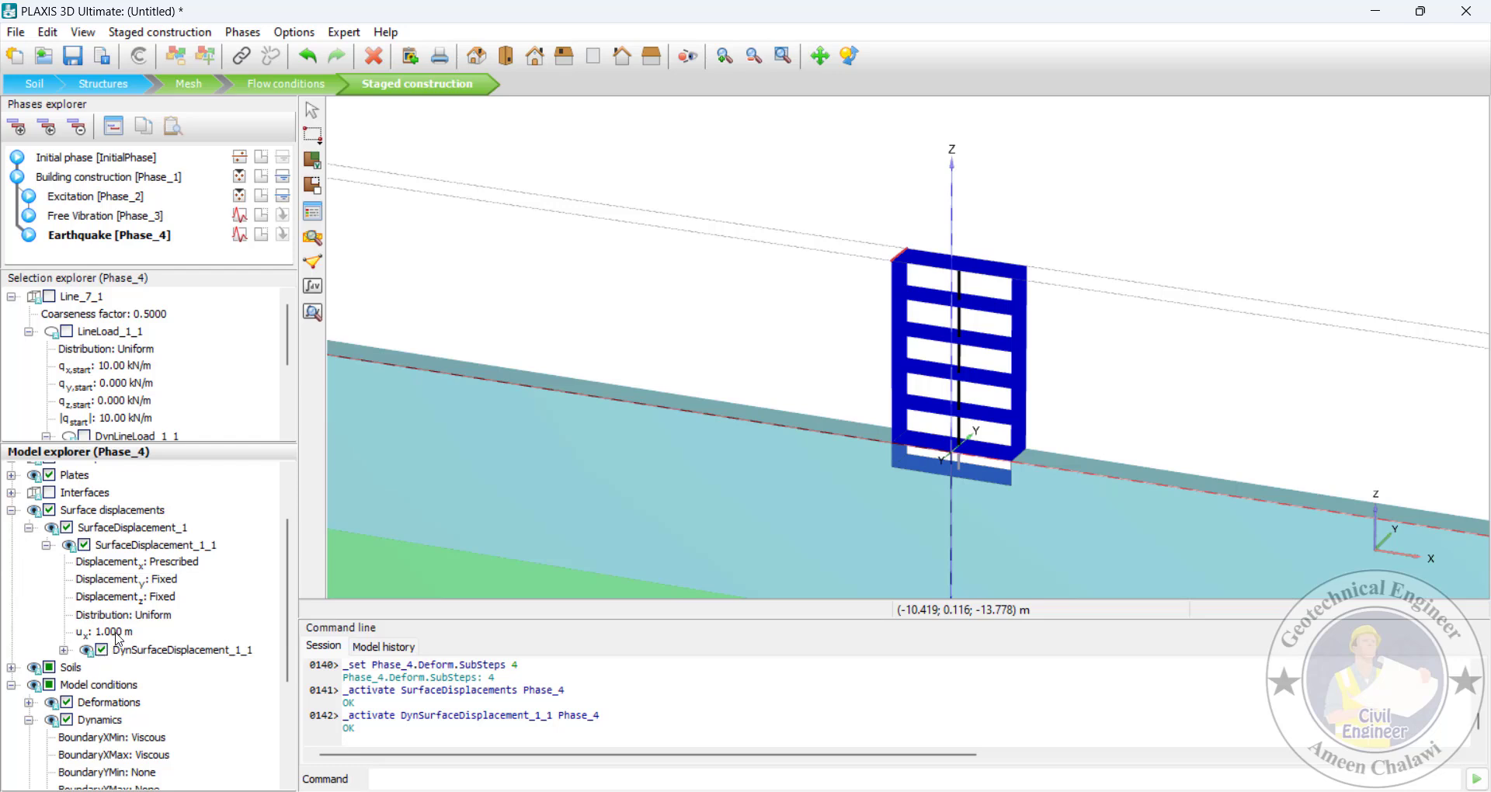
Set the surface displacement's ux to 0.5 m in the Earthquake phase and expand its dynamic multipliers
left_click(118, 632)
type("0.5")
key("Return")
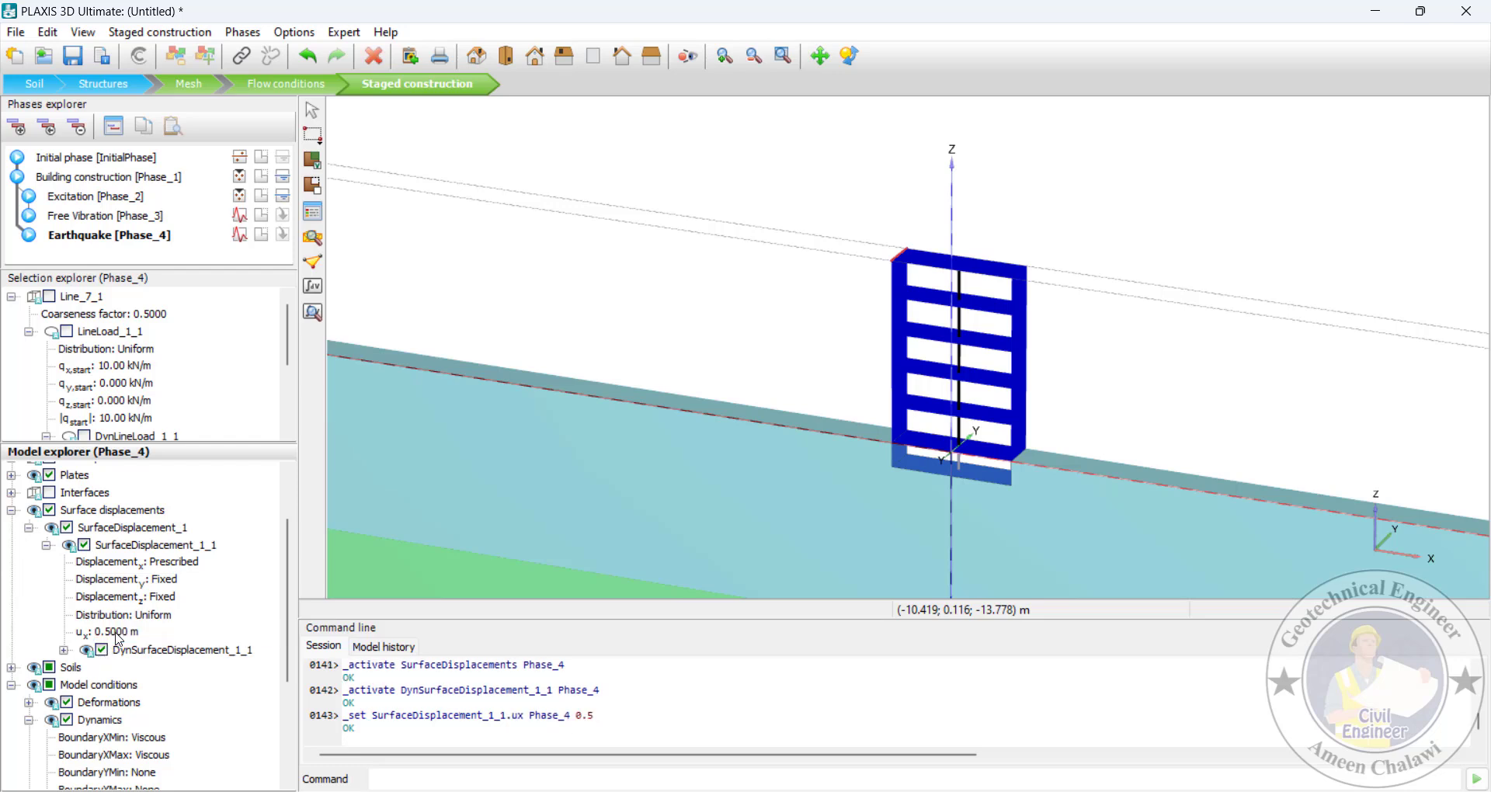
left_click(64, 651)
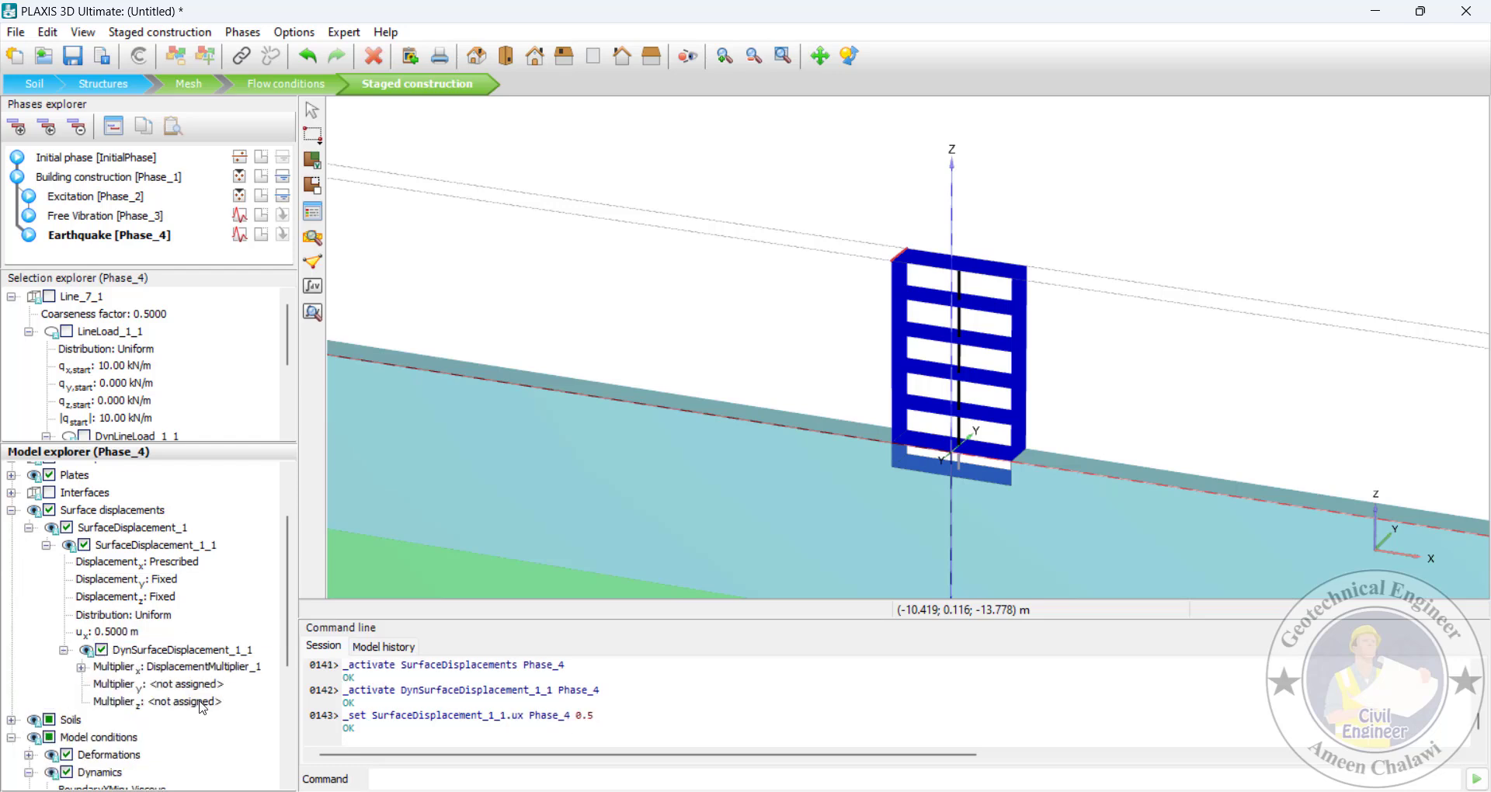
scroll(201, 706, "down", 5)
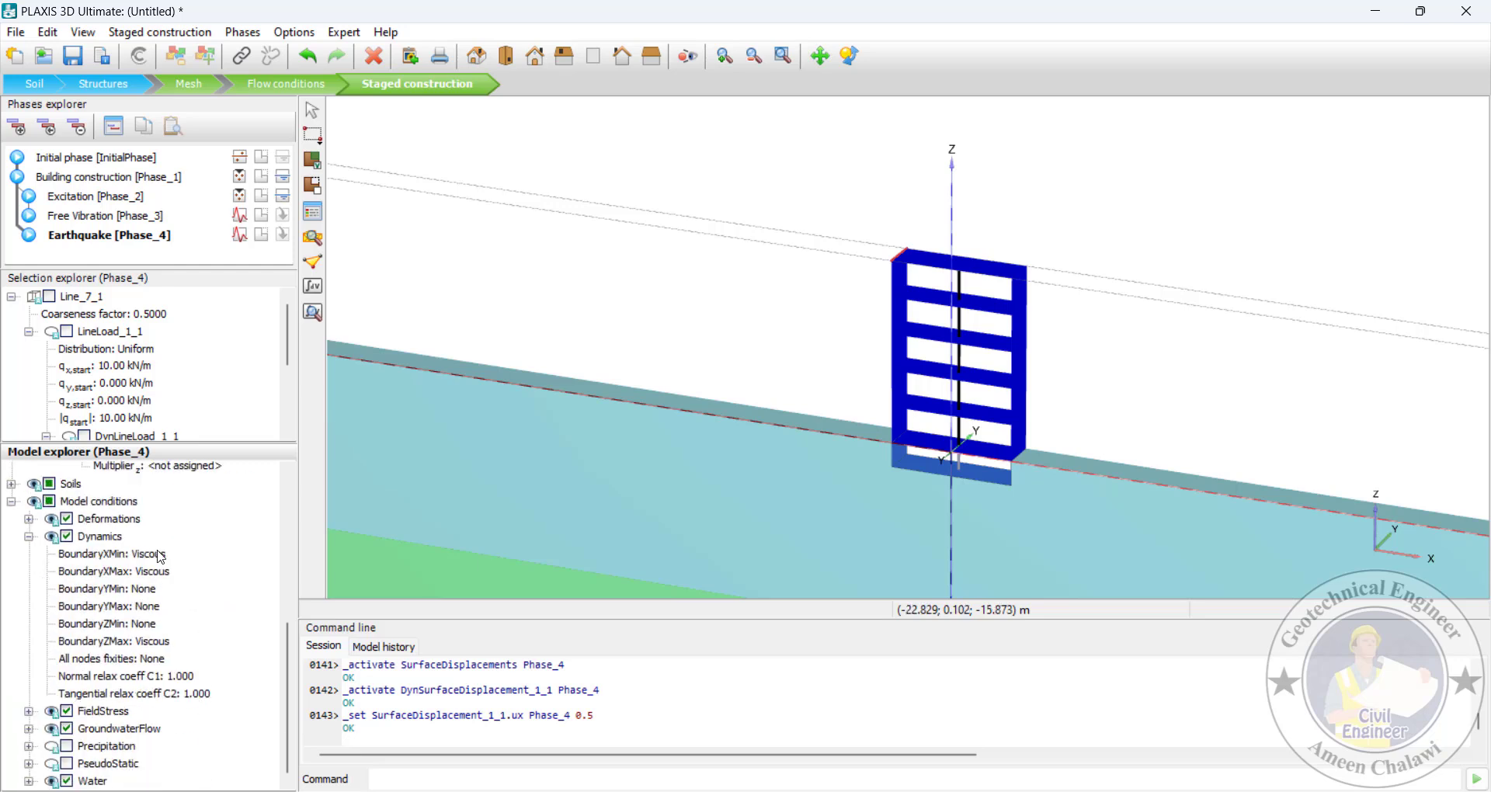
Set the XMin dynamic boundary condition of the Earthquake phase to Free-field
left_click(159, 554)
left_click(159, 555)
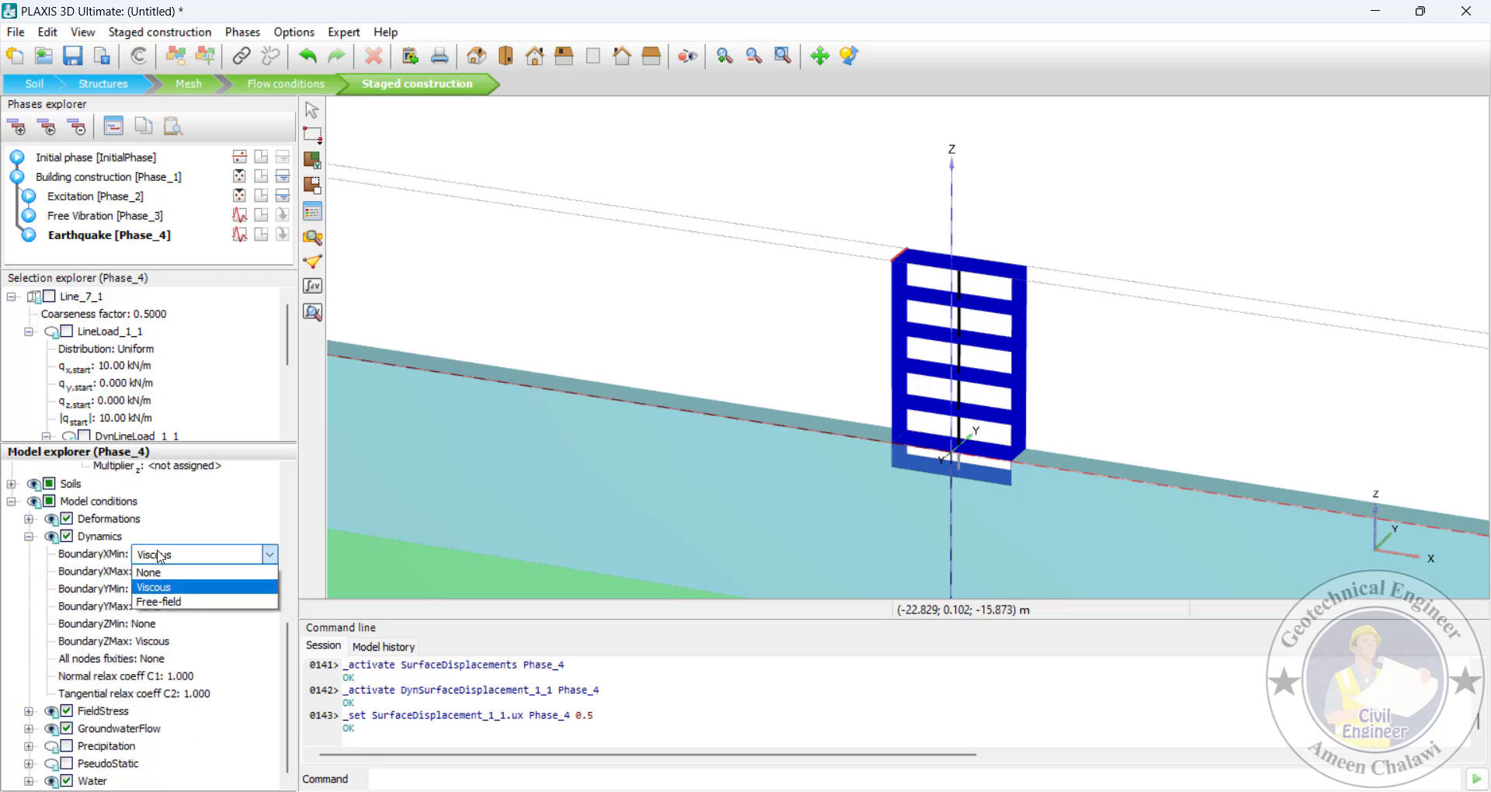
left_click(158, 602)
scroll(164, 702, "down", 1)
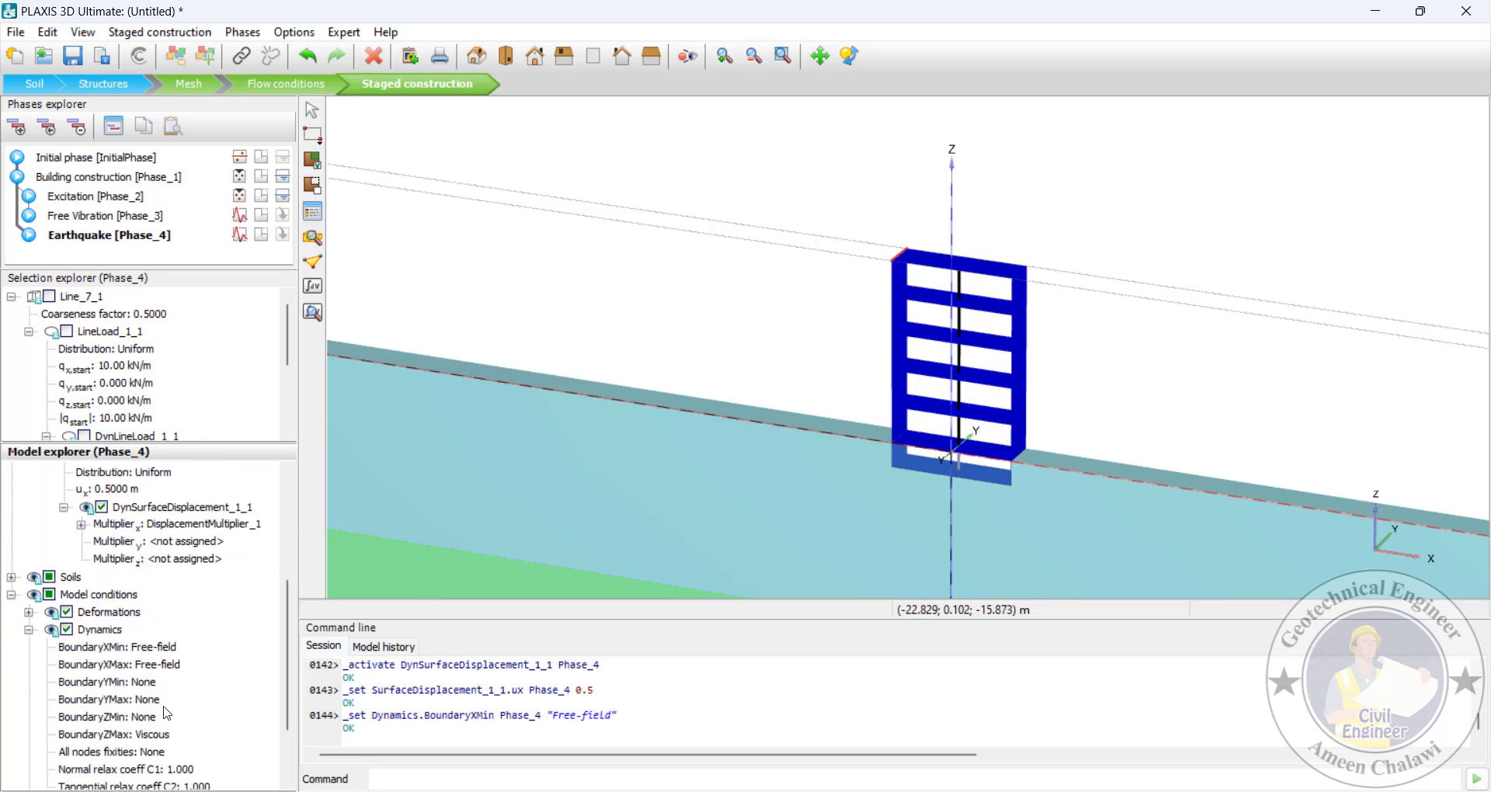
Set the ZMin dynamic boundary condition of the Earthquake phase to Compliant base
left_click(154, 716)
left_click(154, 716)
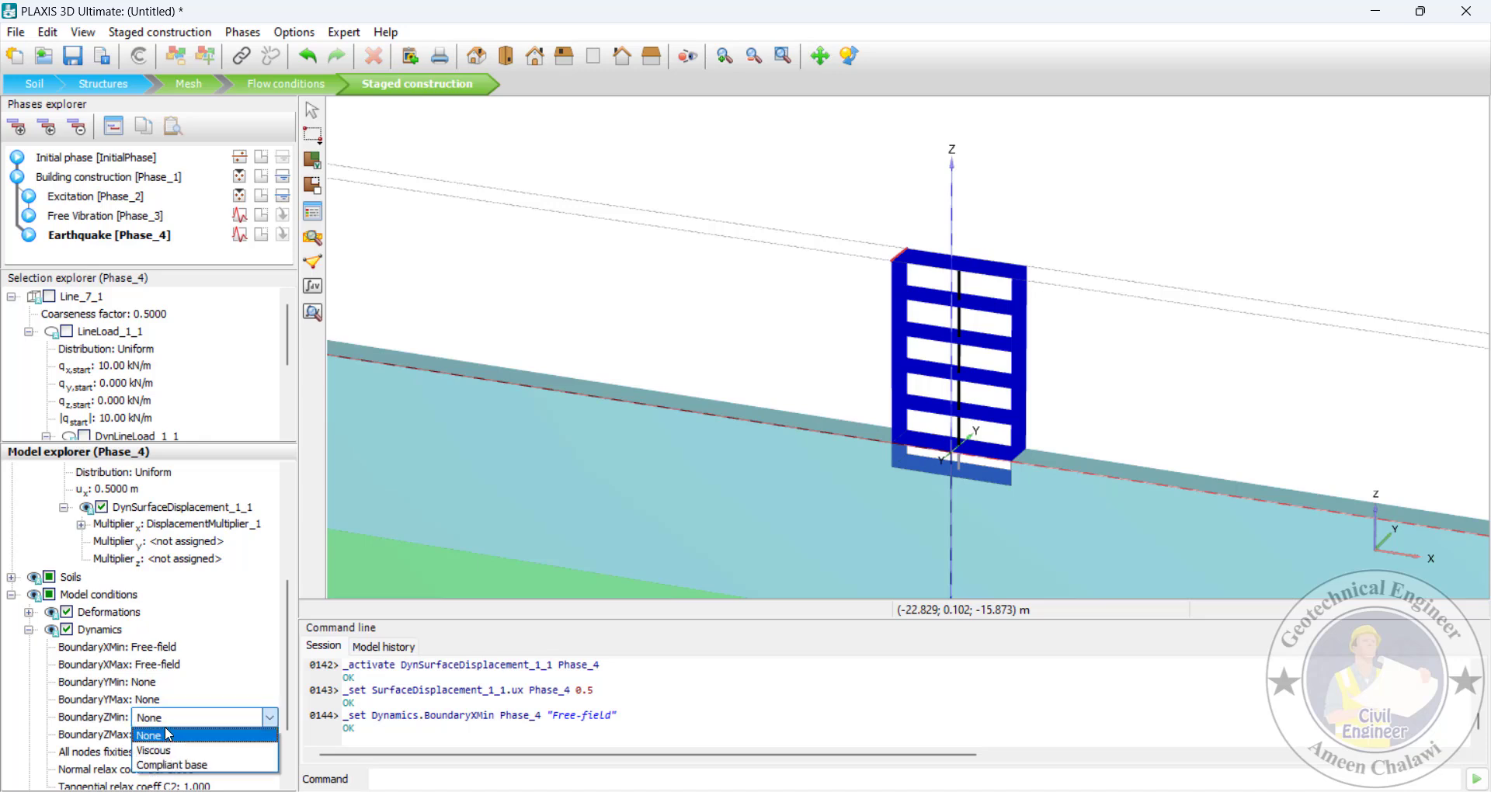
left_click(126, 719)
scroll(152, 716, "down", 1)
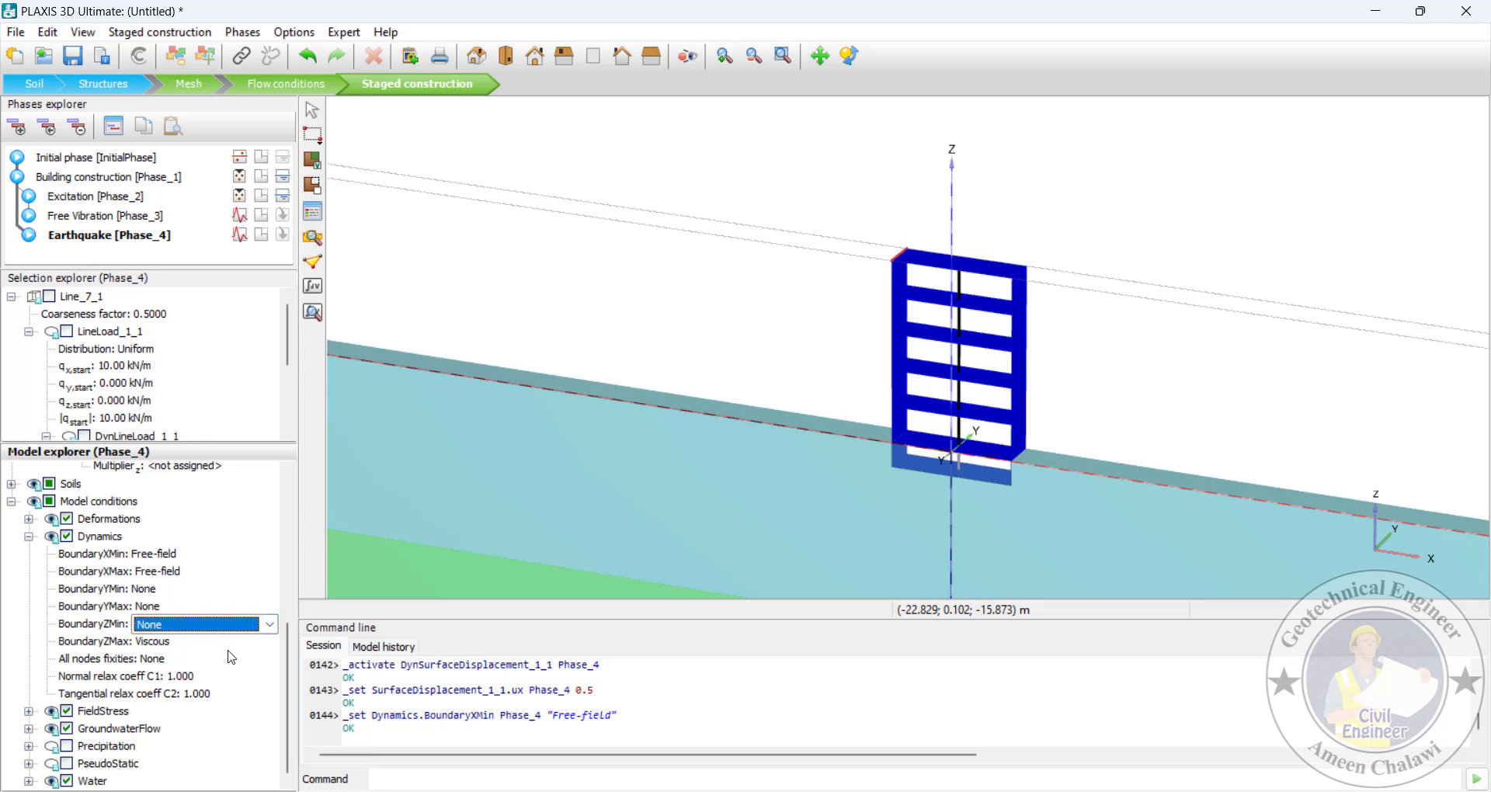
left_click(269, 624)
left_click(229, 672)
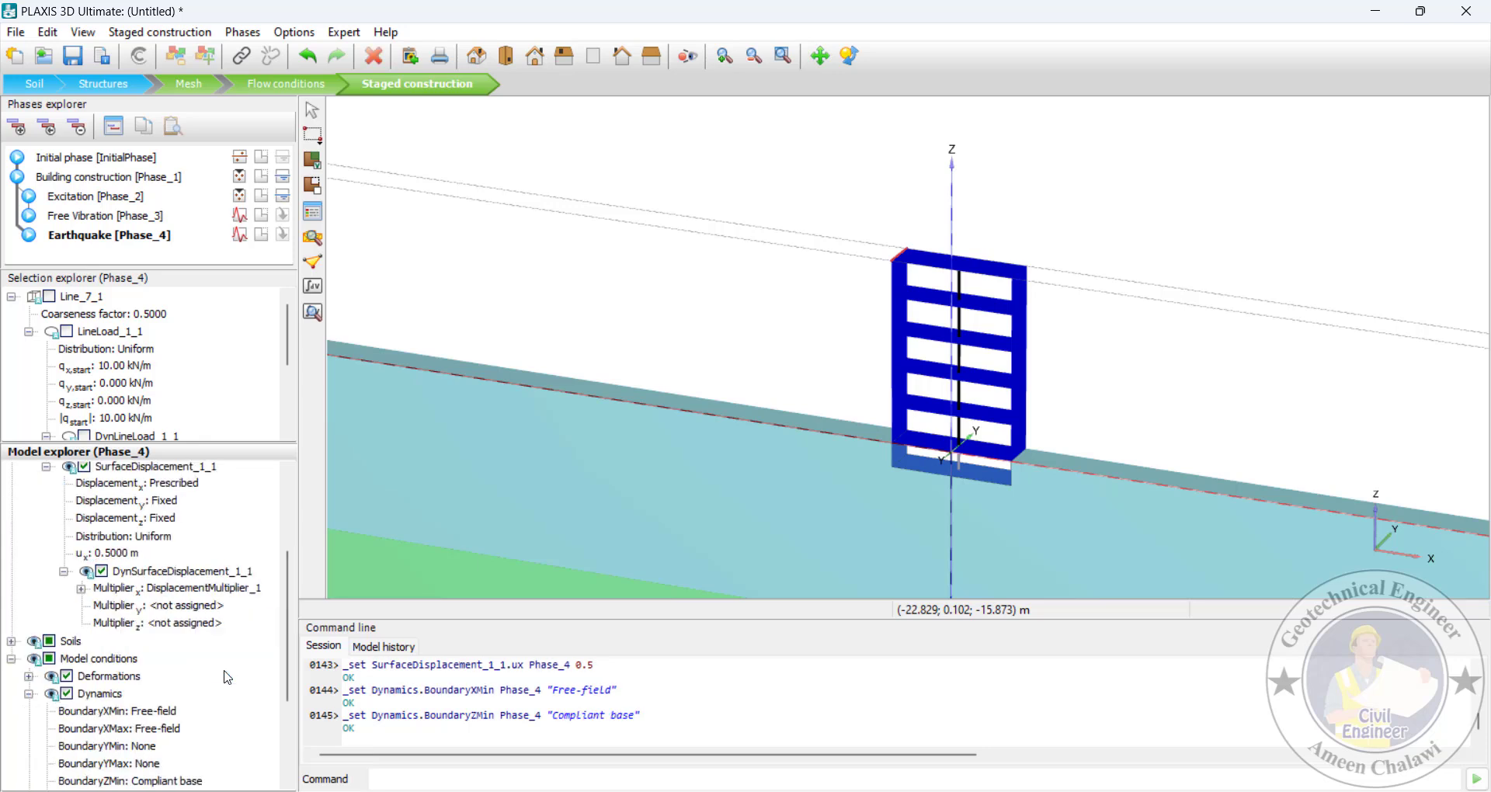
scroll(223, 713, "down", 2)
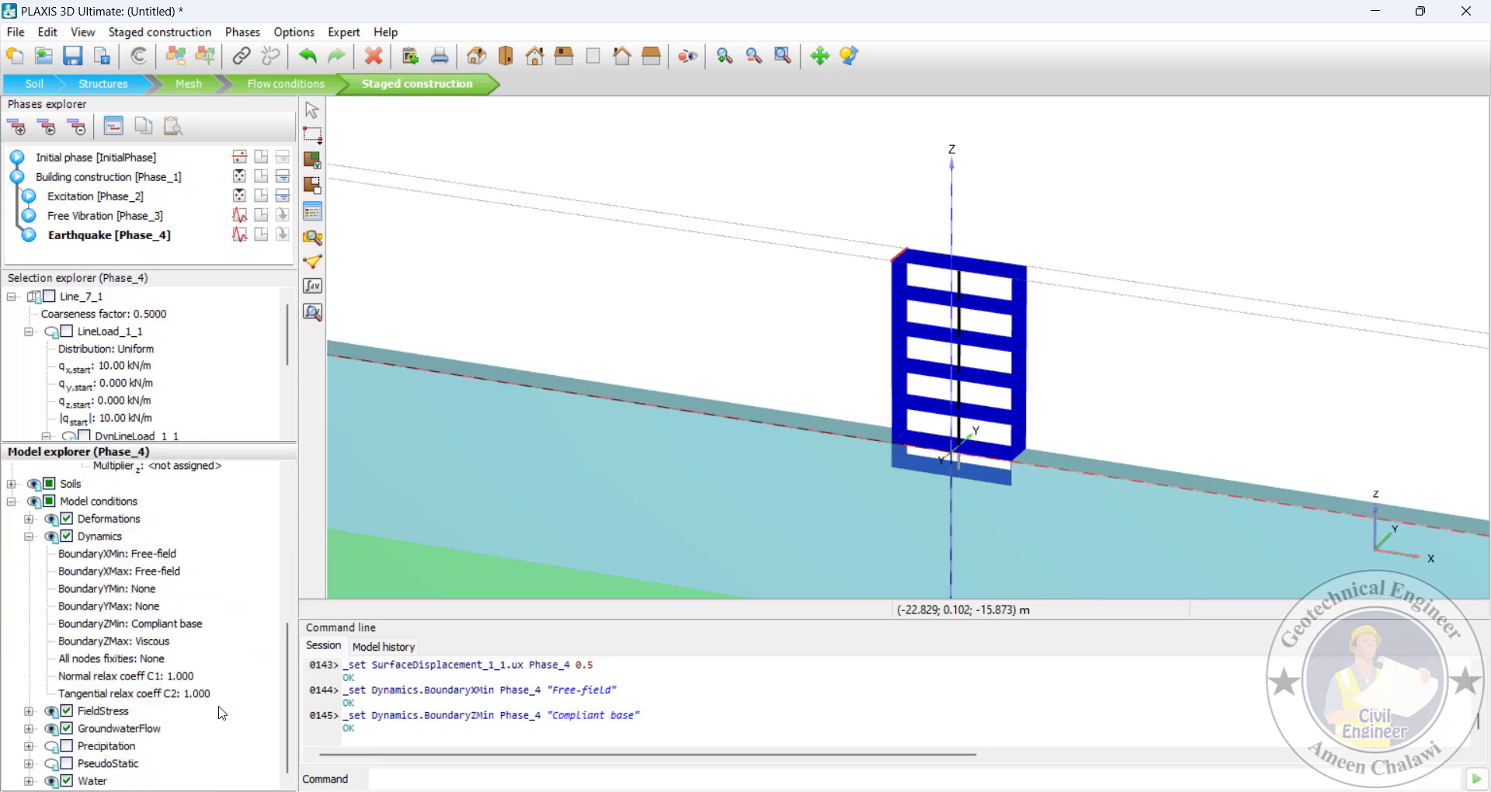
Open PLAXIS 3D Output for selecting curve points and enlarge the plot area by shrinking the command line, keeping point selection active
left_click(315, 264)
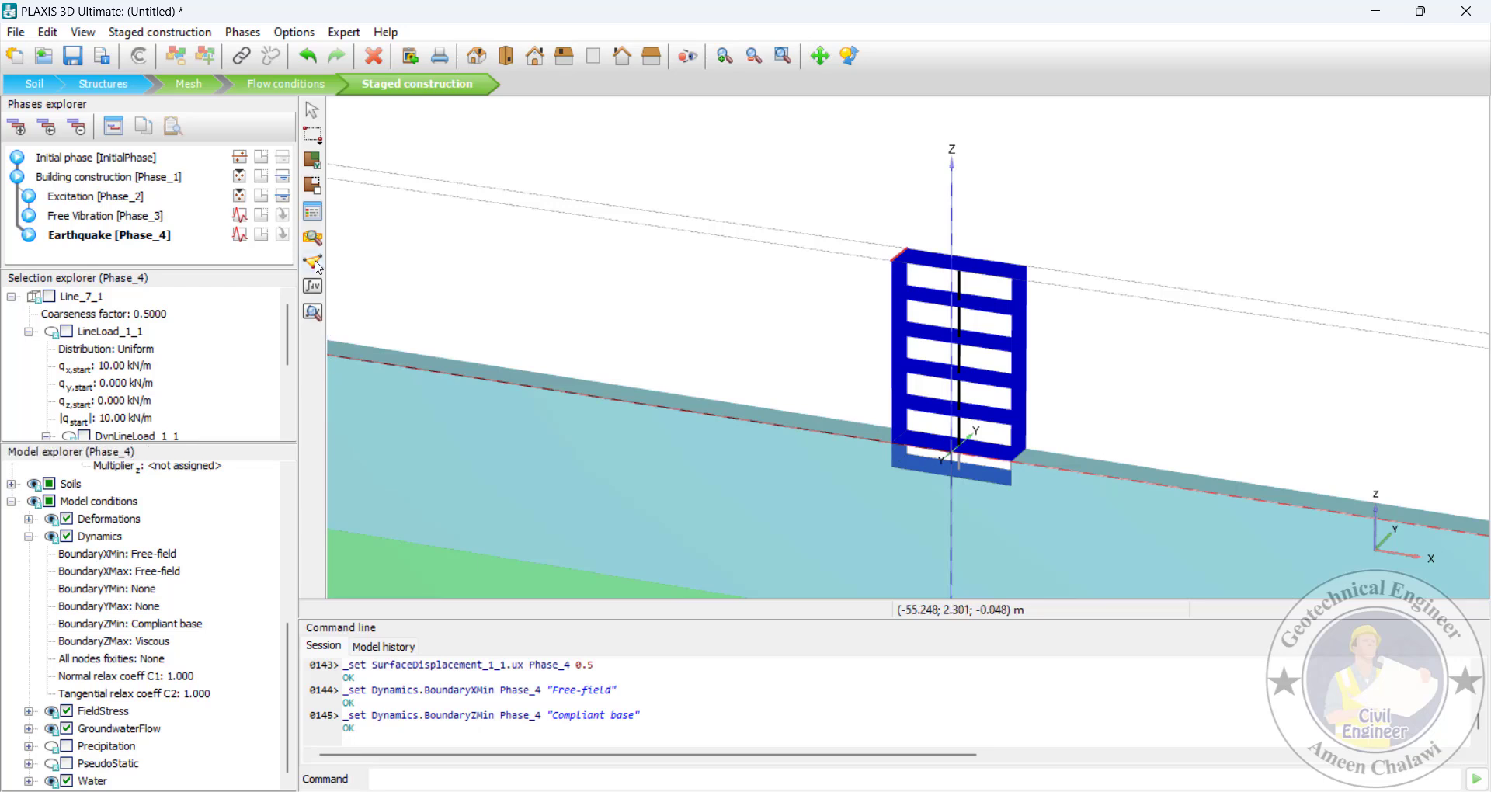
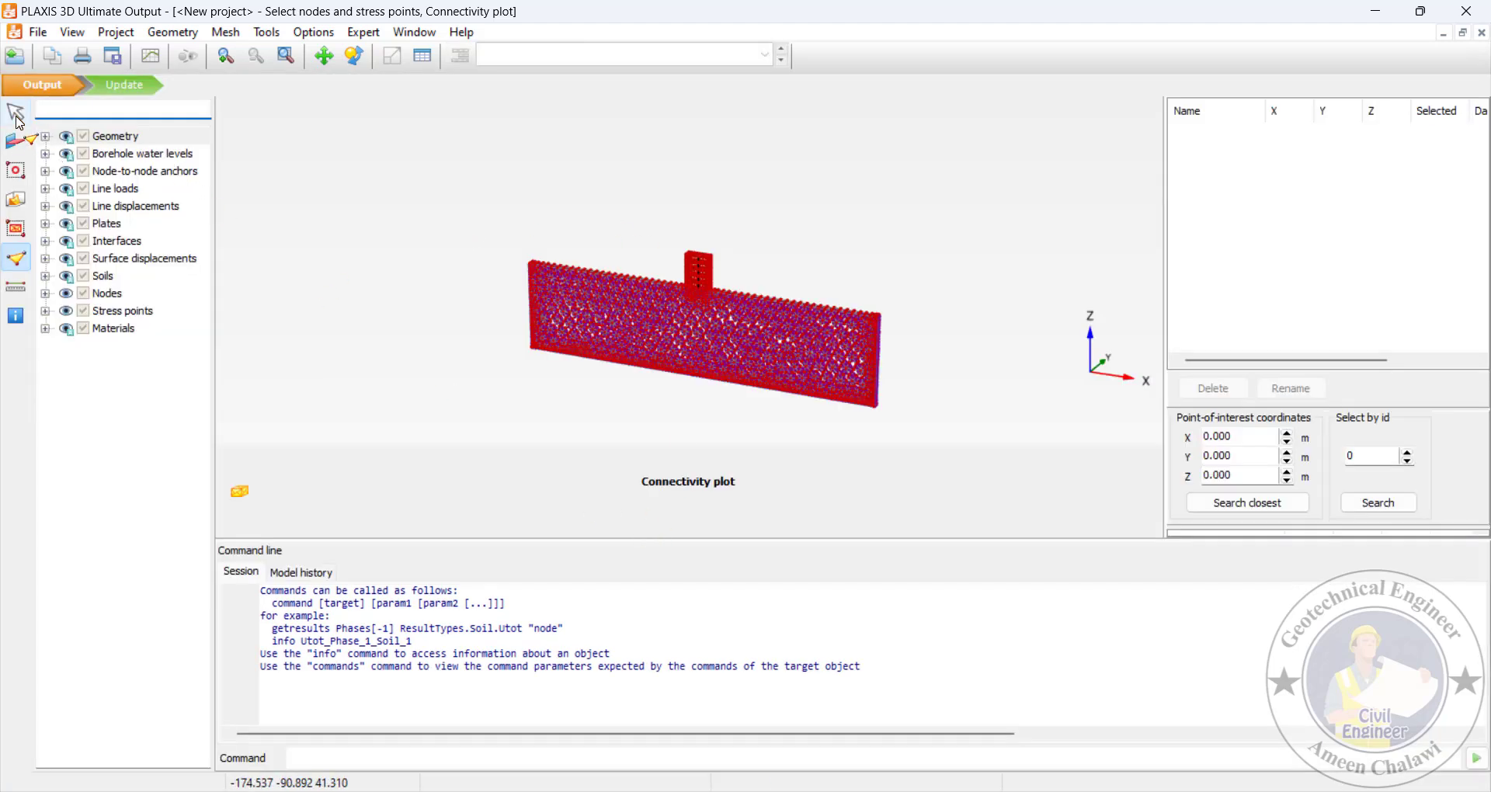
left_click(17, 115)
left_click_drag(668, 539, 606, 696)
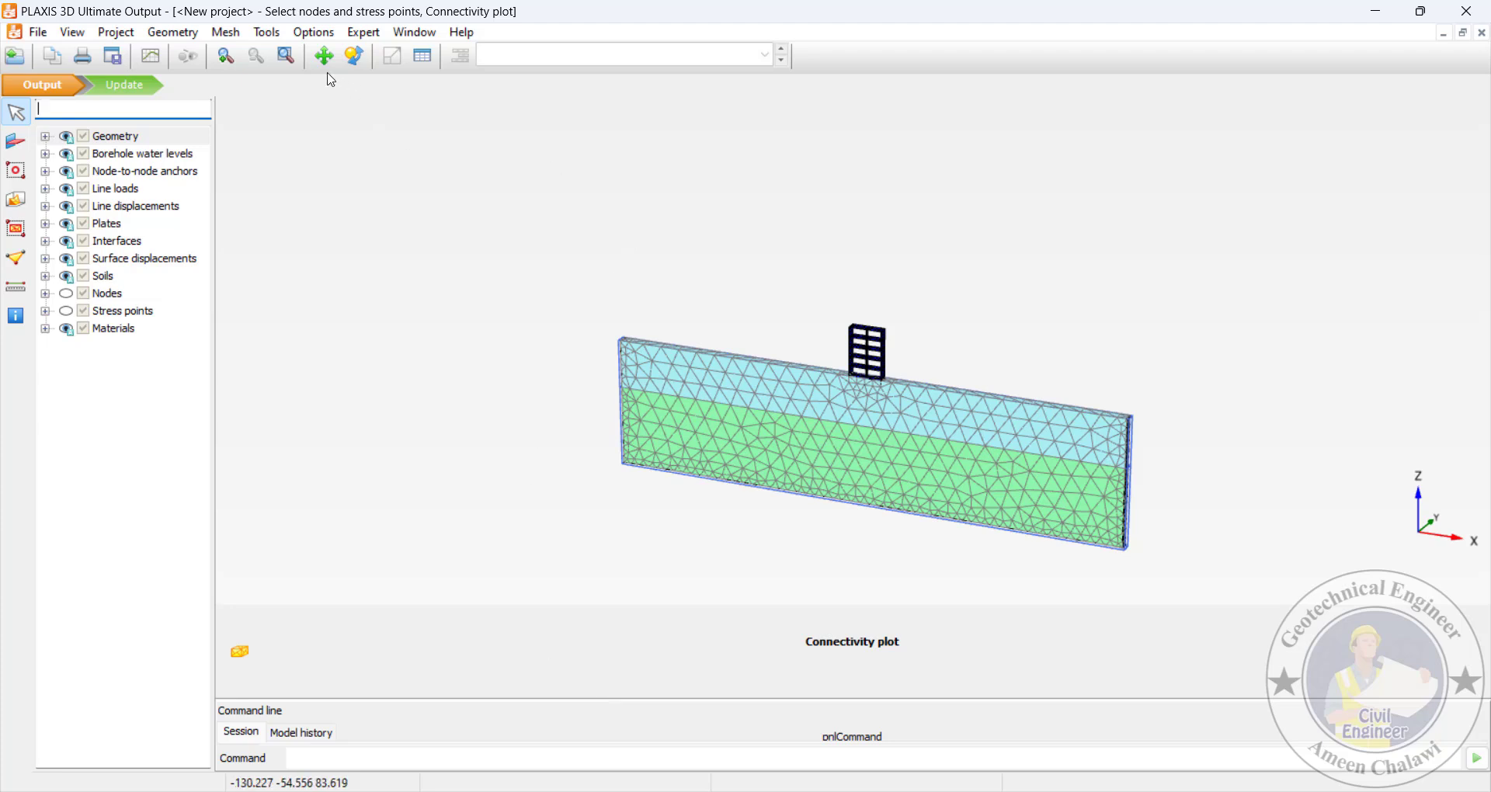
left_click(15, 258)
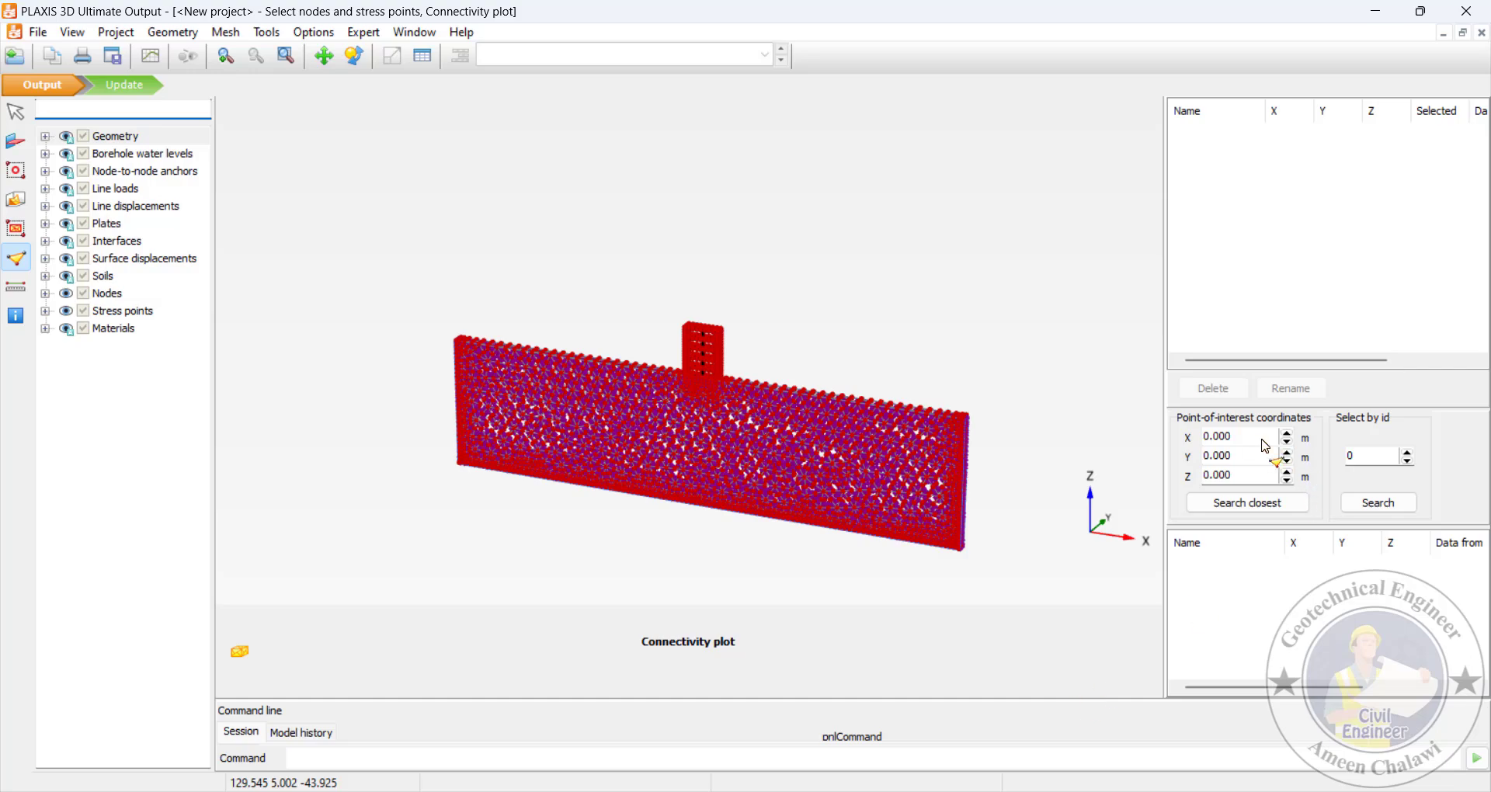
Look up the first curve point in the Notepad notes and select the closest plate node at (0, 1.5, 15) in PLAXIS Output
left_click(1002, 788)
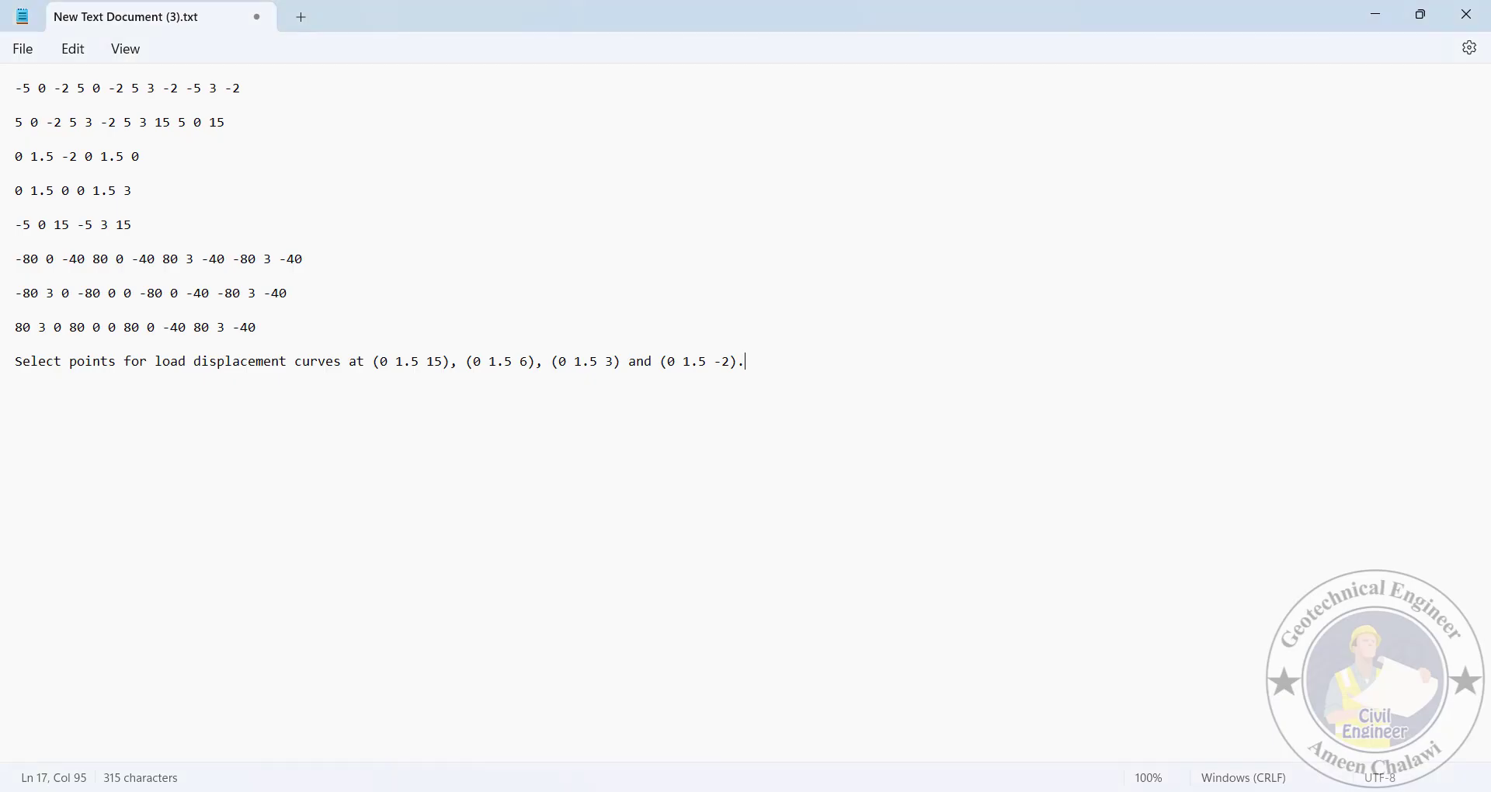
left_click_drag(374, 362, 455, 367)
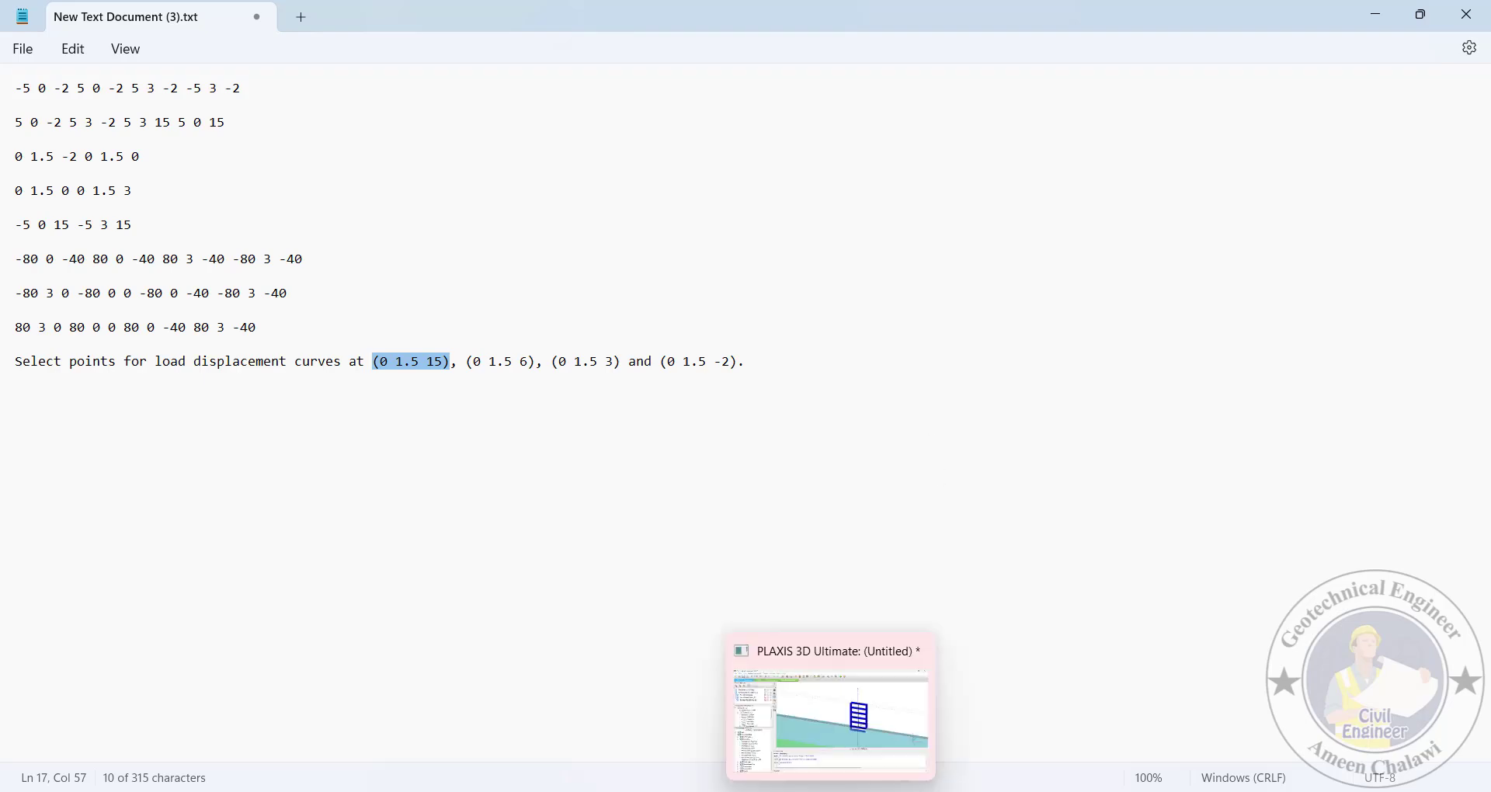
left_click(860, 787)
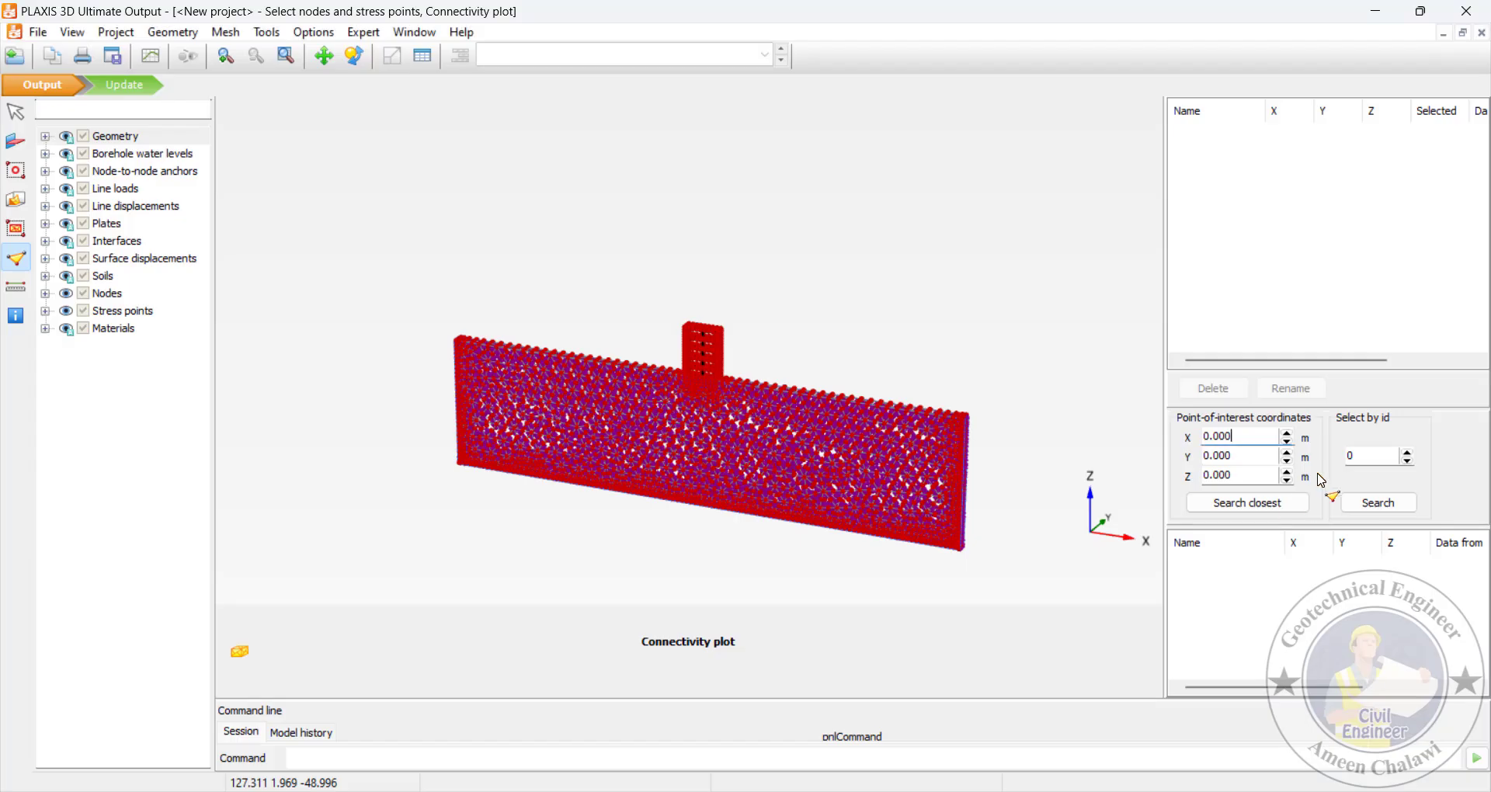
left_click_drag(1252, 458, 1201, 485)
type("1.5")
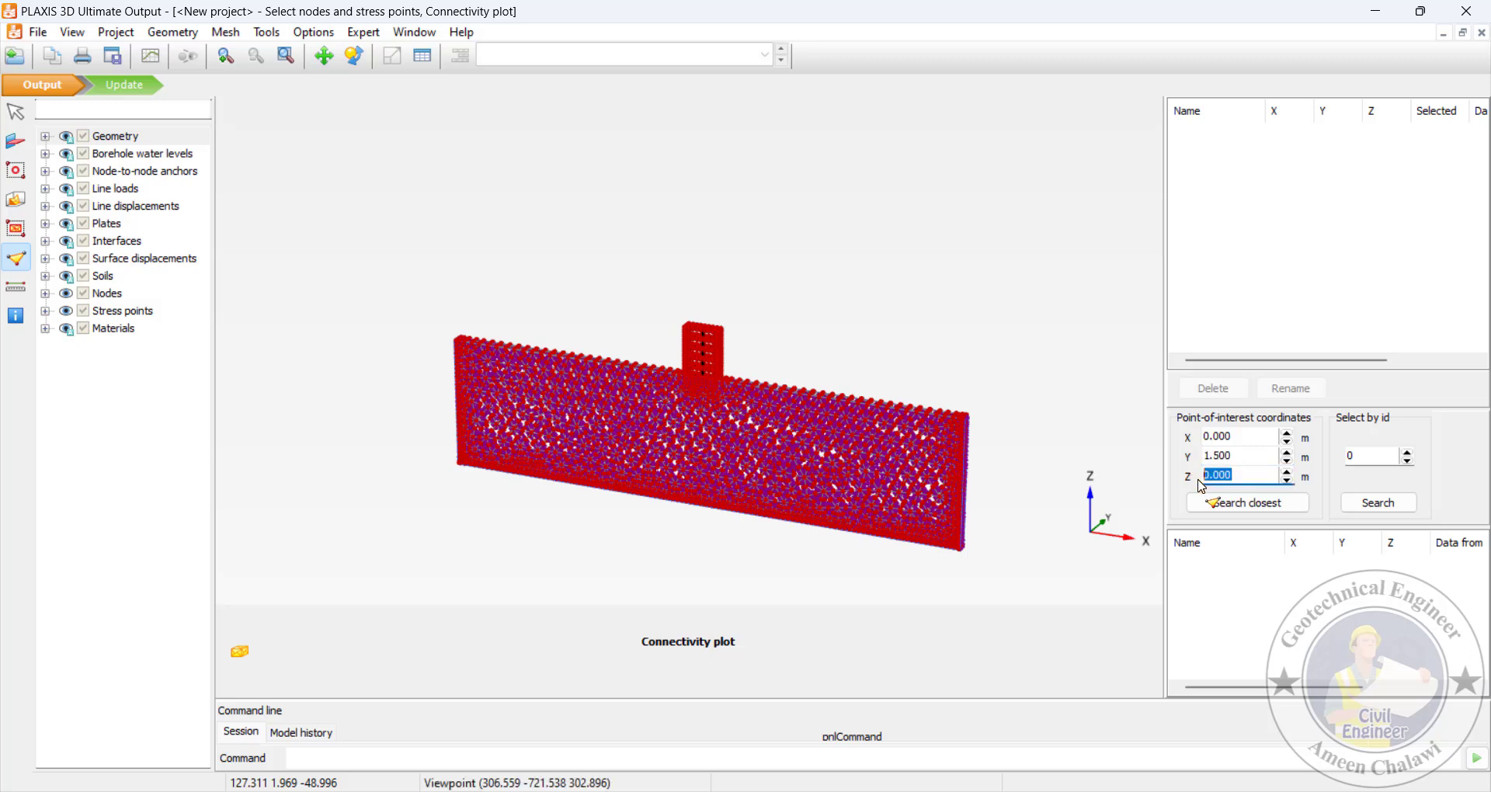
type("15")
left_click(1210, 502)
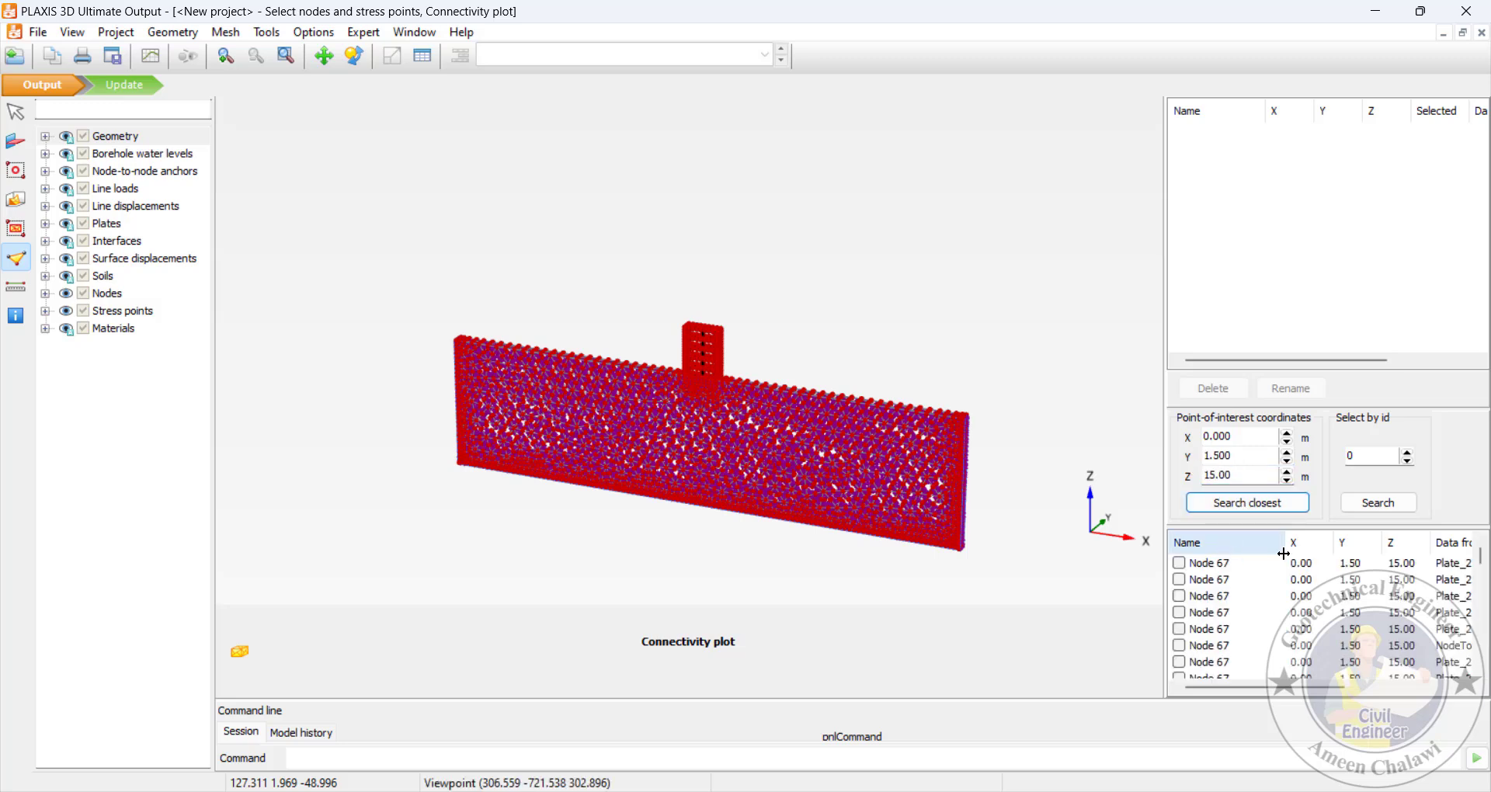
left_click(1180, 563)
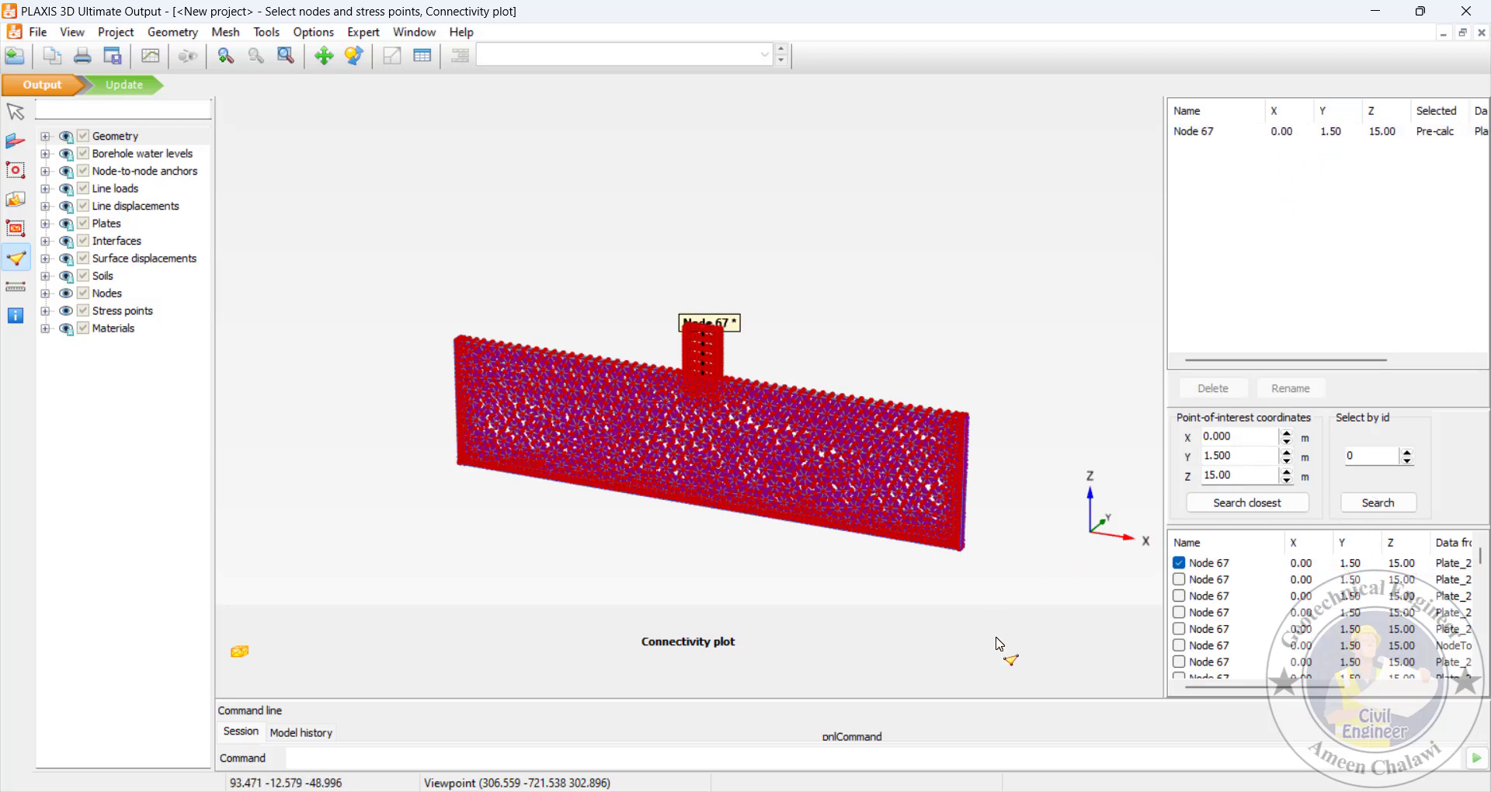
Check the second curve point in the notes and select the closest plate node at (0, 1.5, 6) in PLAXIS Output
key("alt+Tab")
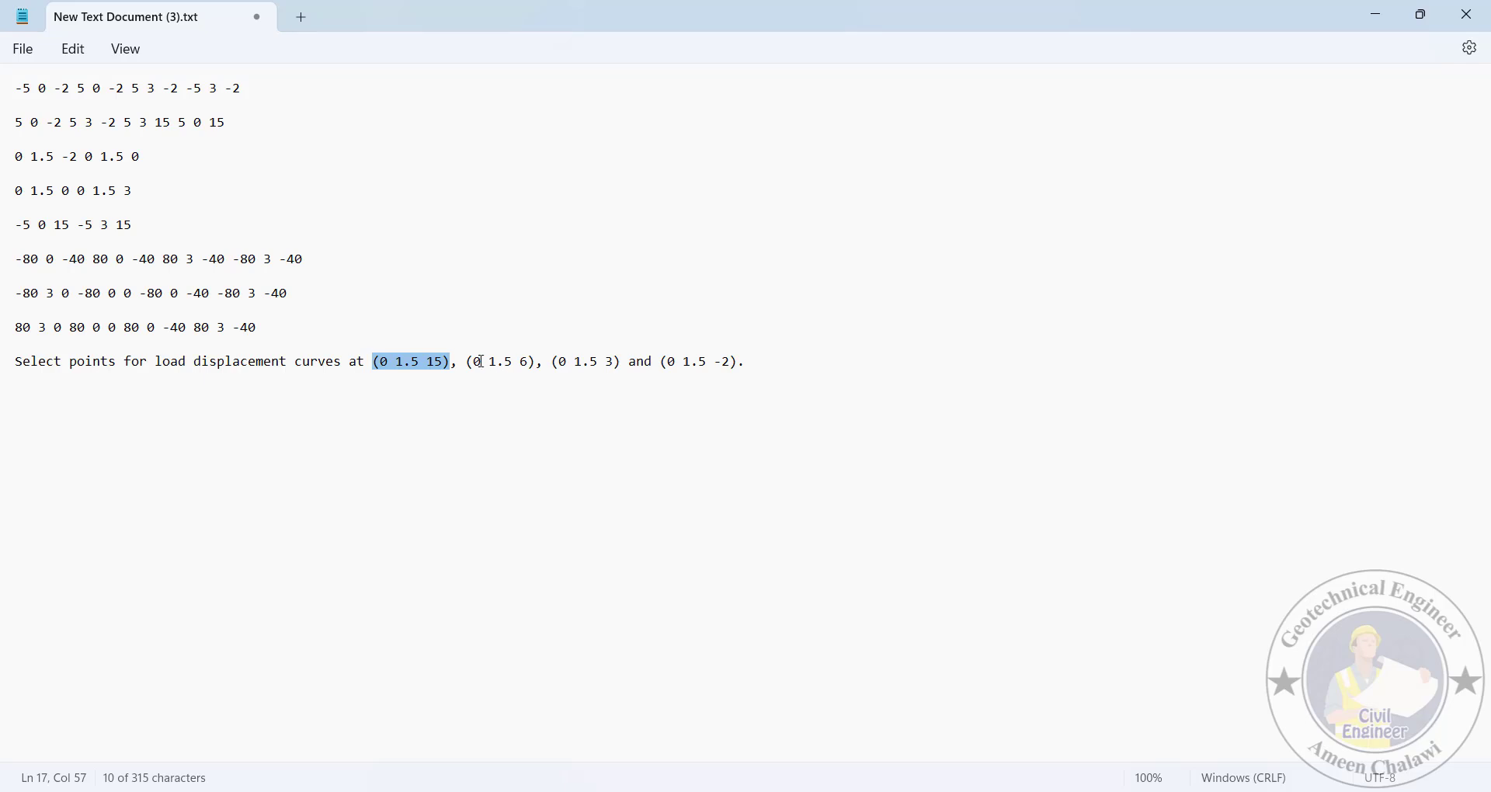
left_click_drag(476, 361, 536, 372)
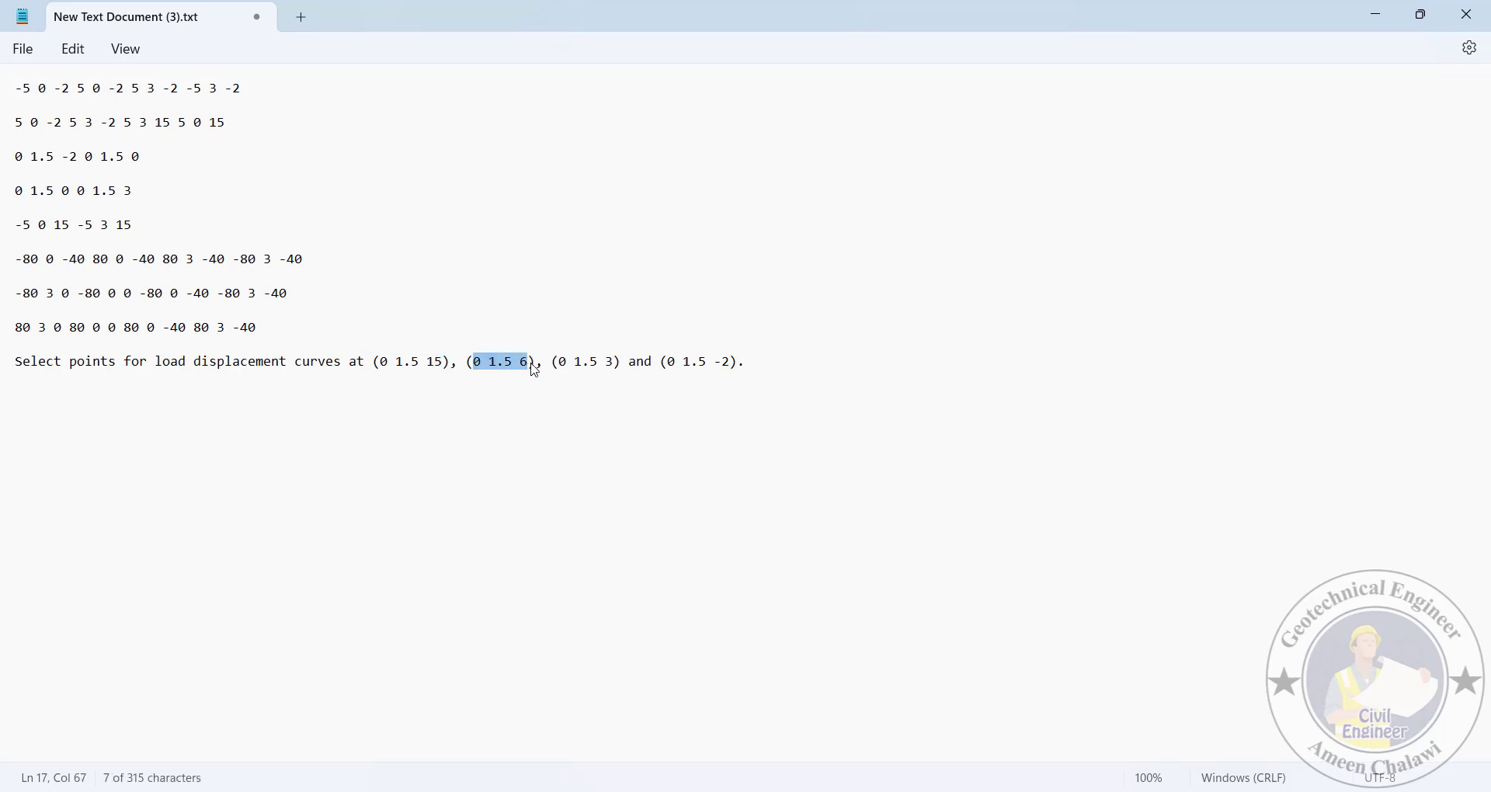
key("alt+Tab")
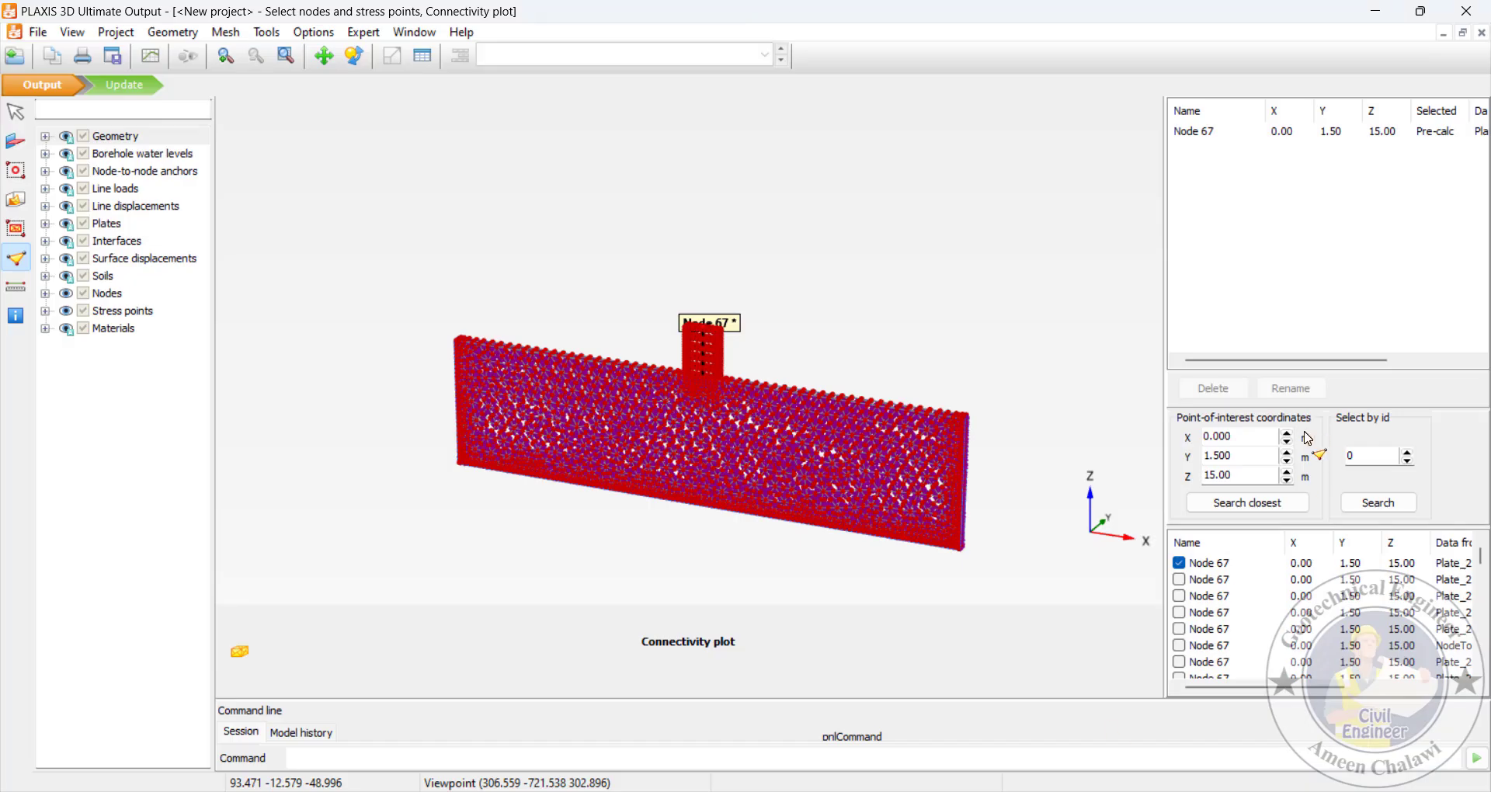
left_click_drag(1274, 475, 1185, 488)
type("6")
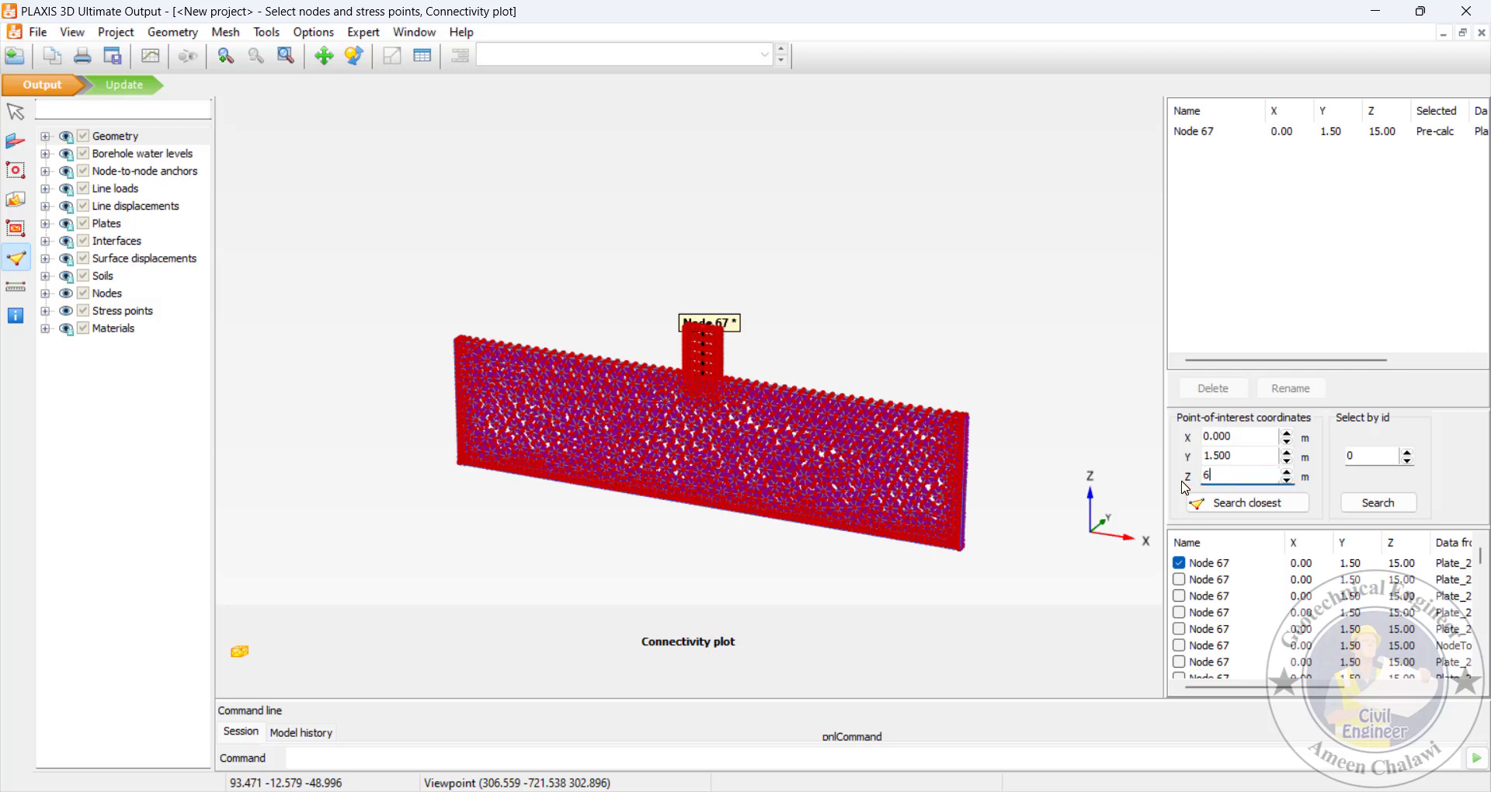
left_click(1262, 503)
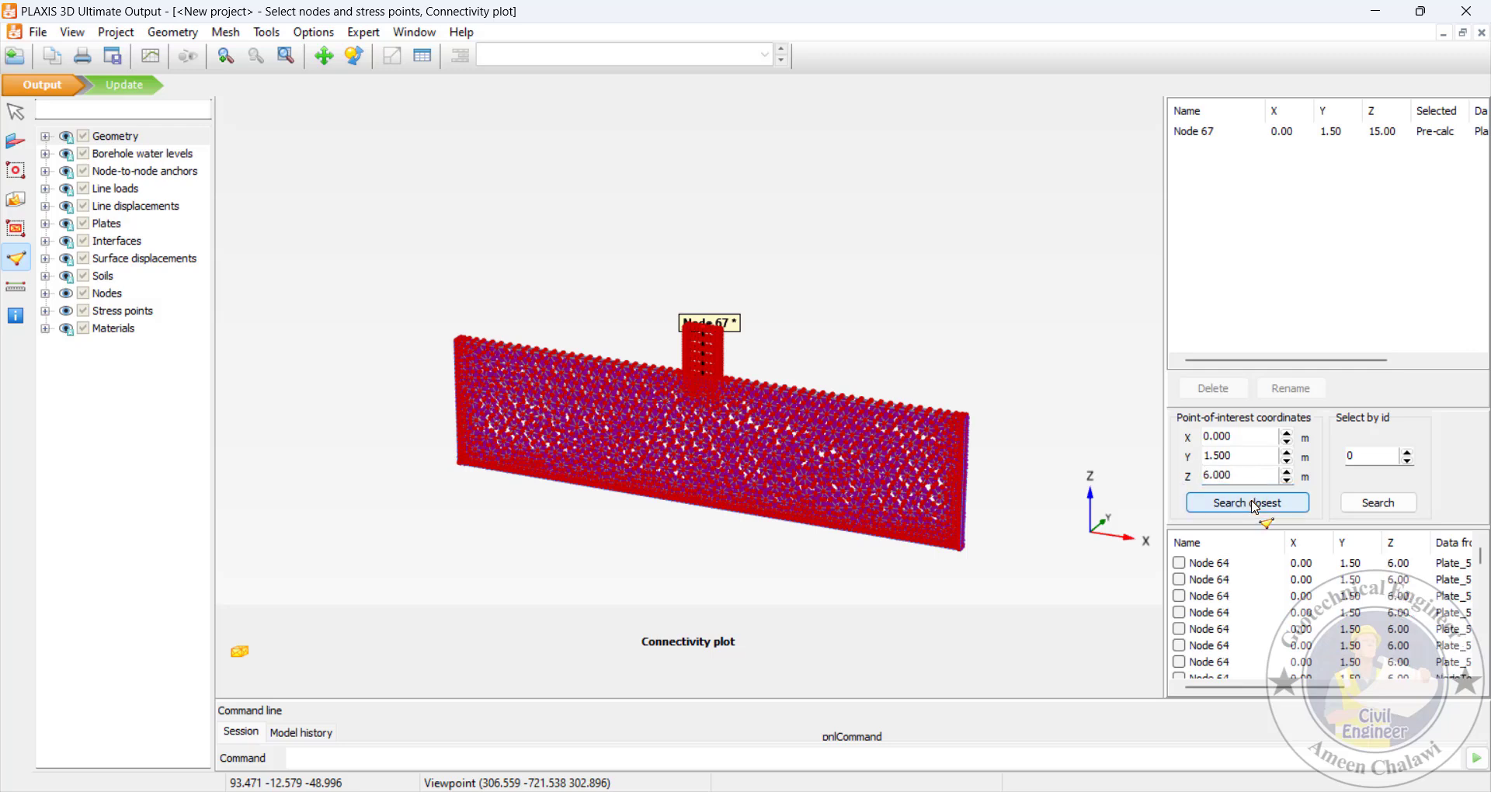
left_click(1180, 563)
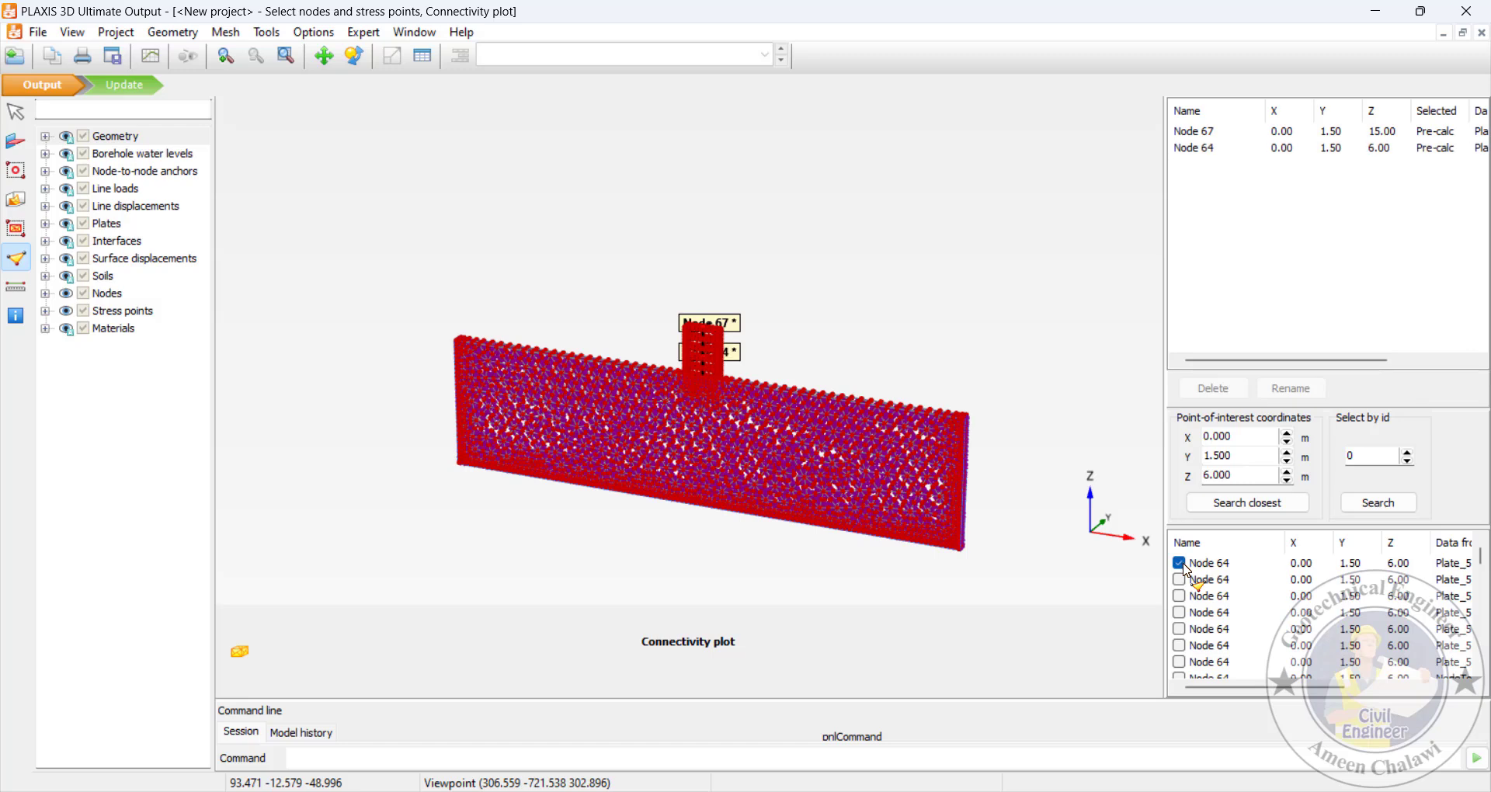
left_click(1330, 147)
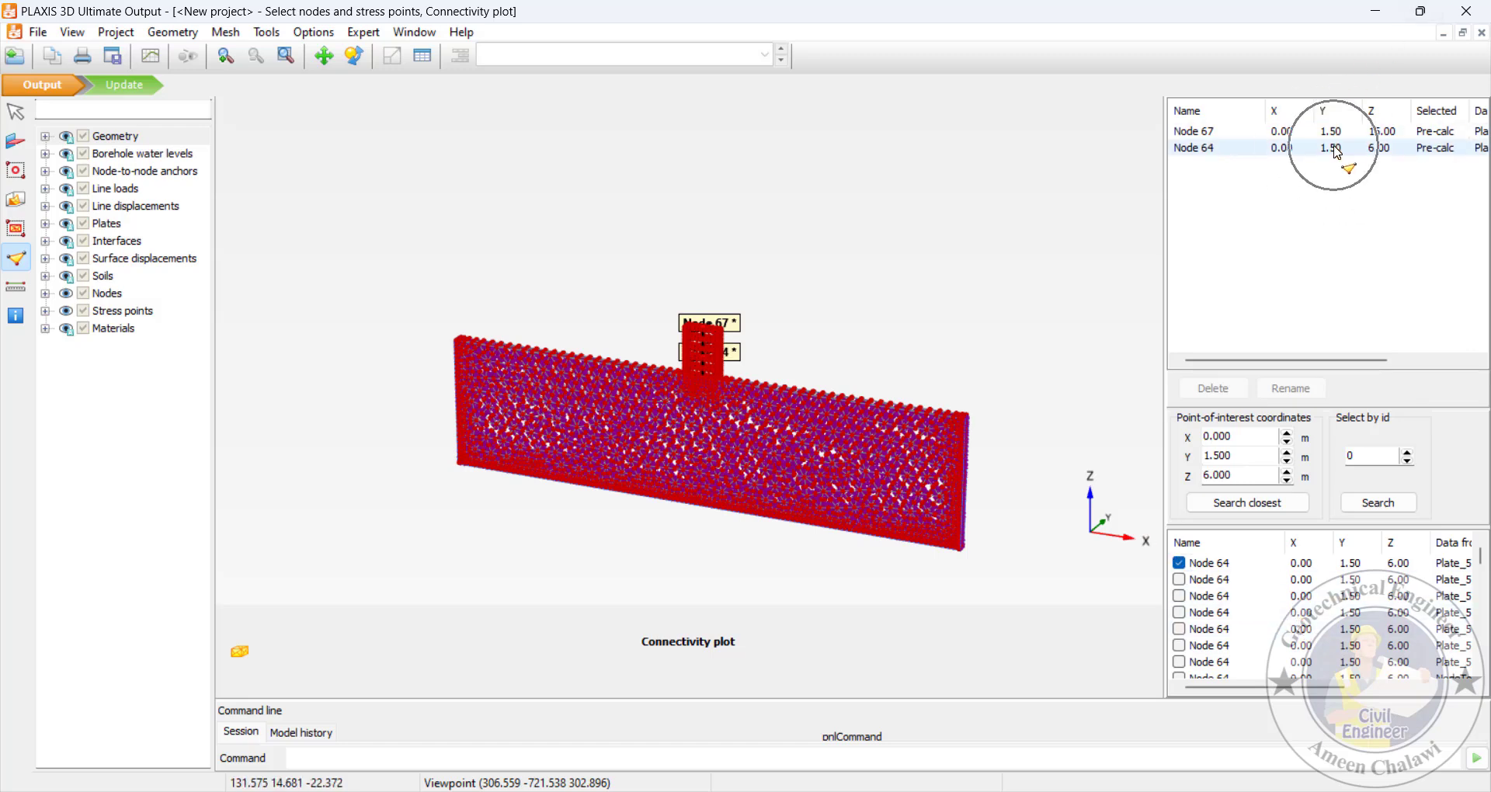
Check the third curve point in the notes and add the closest plate node at (0, 1.5, 3) in PLAXIS Output
key("alt+Tab")
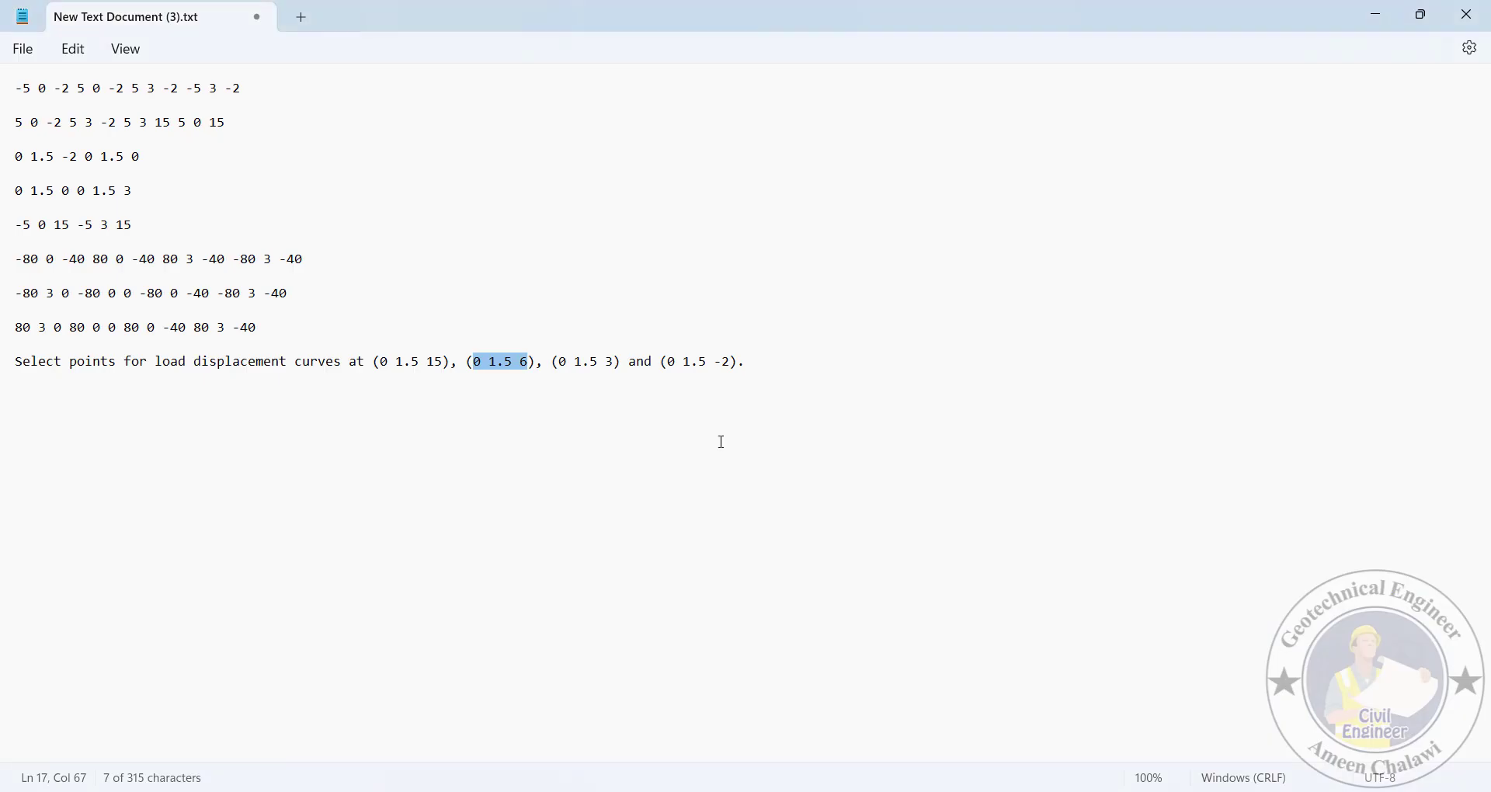
left_click_drag(562, 364, 618, 370)
key("alt+Tab")
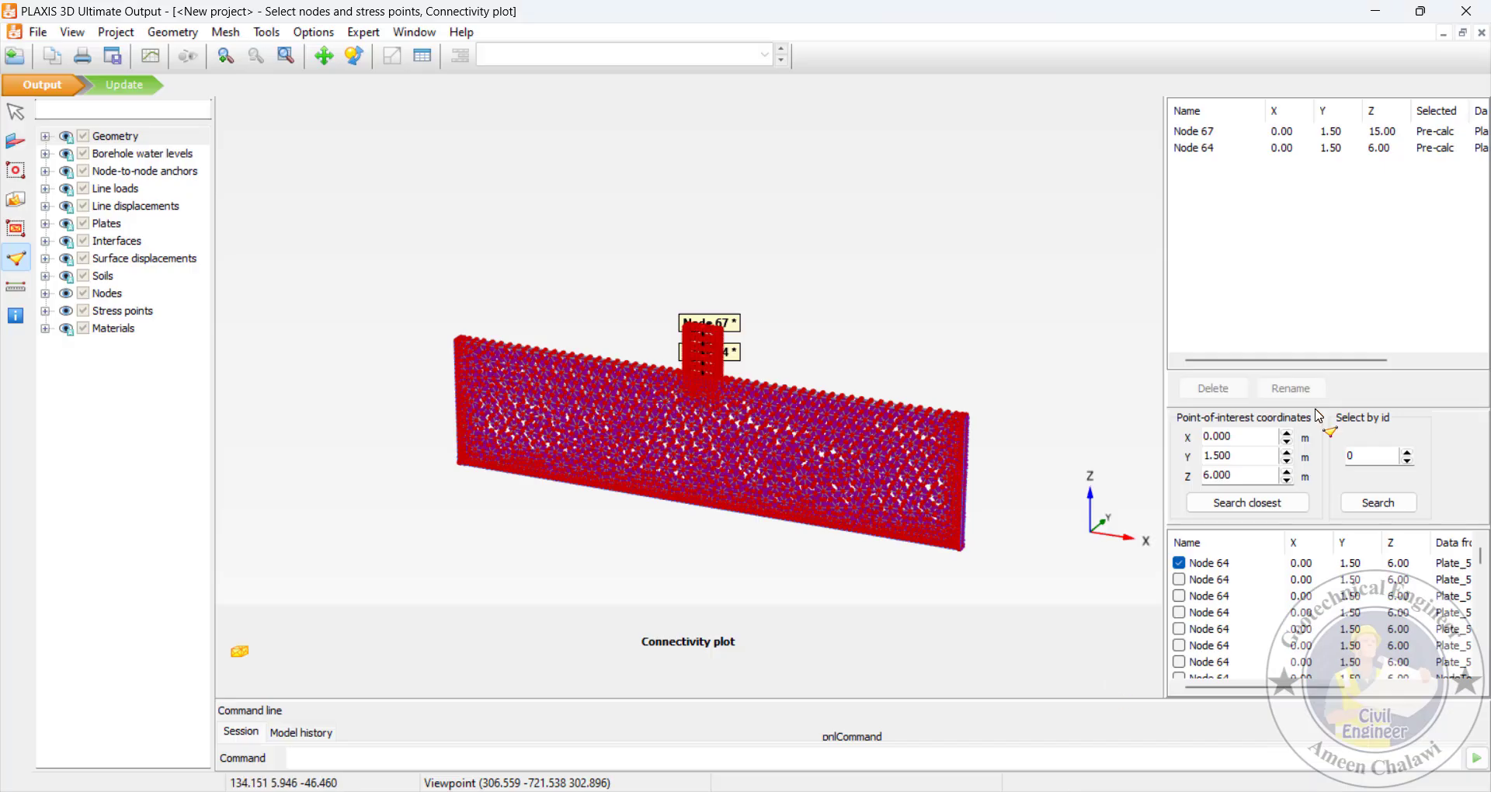
left_click_drag(1278, 475, 1189, 478)
type("3")
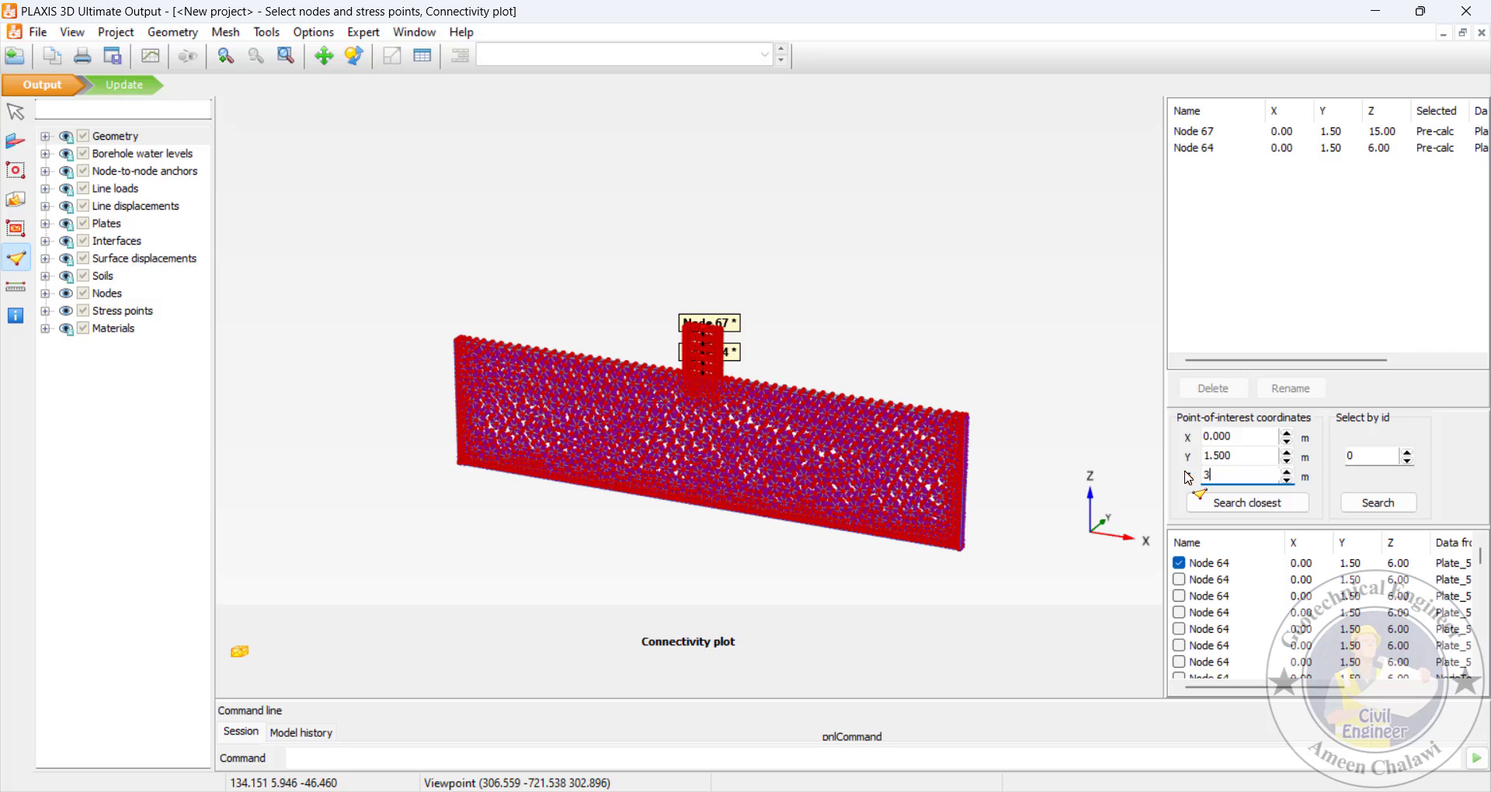
left_click(1234, 503)
left_click(1178, 564)
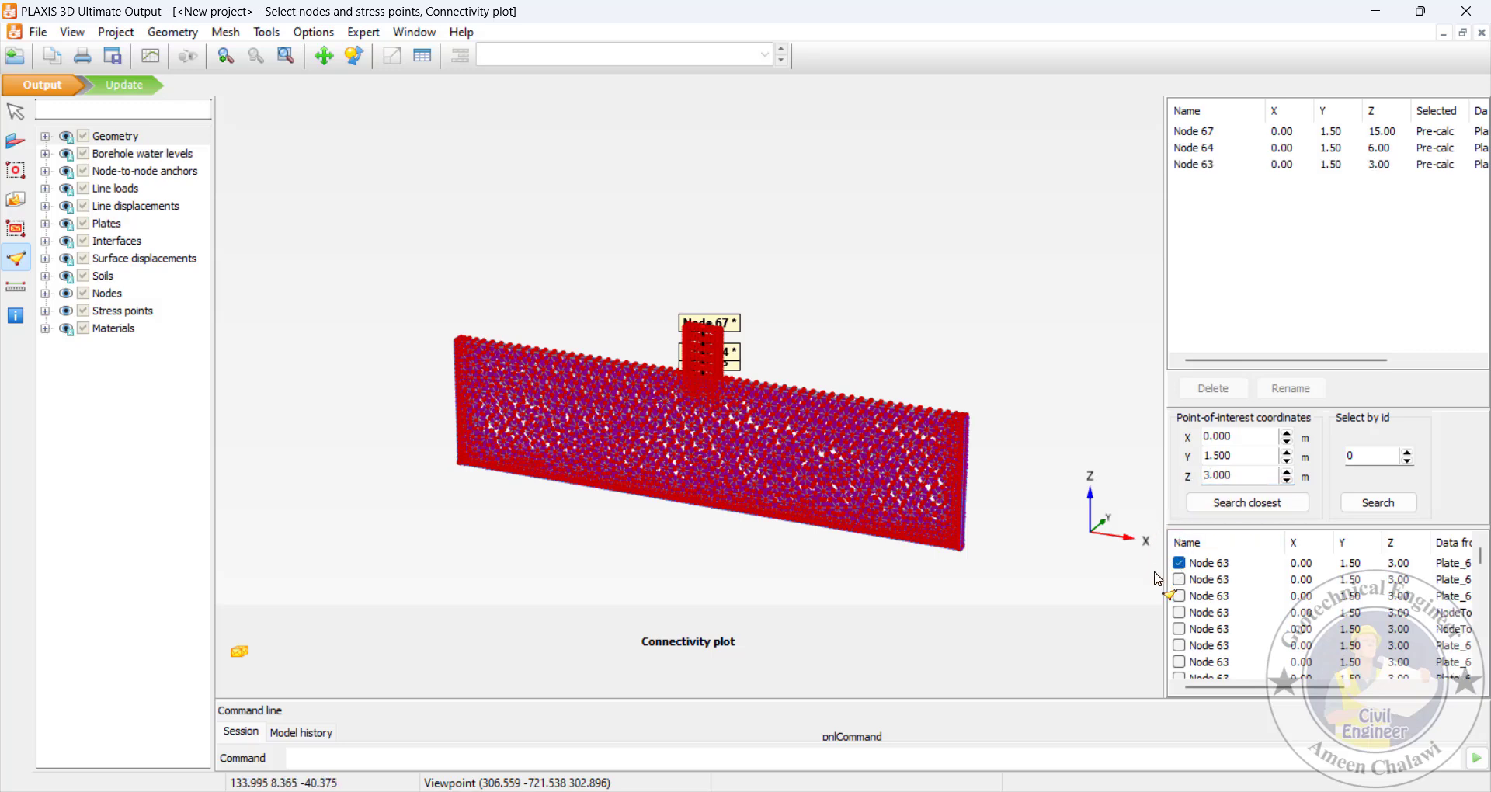
left_click(1329, 164)
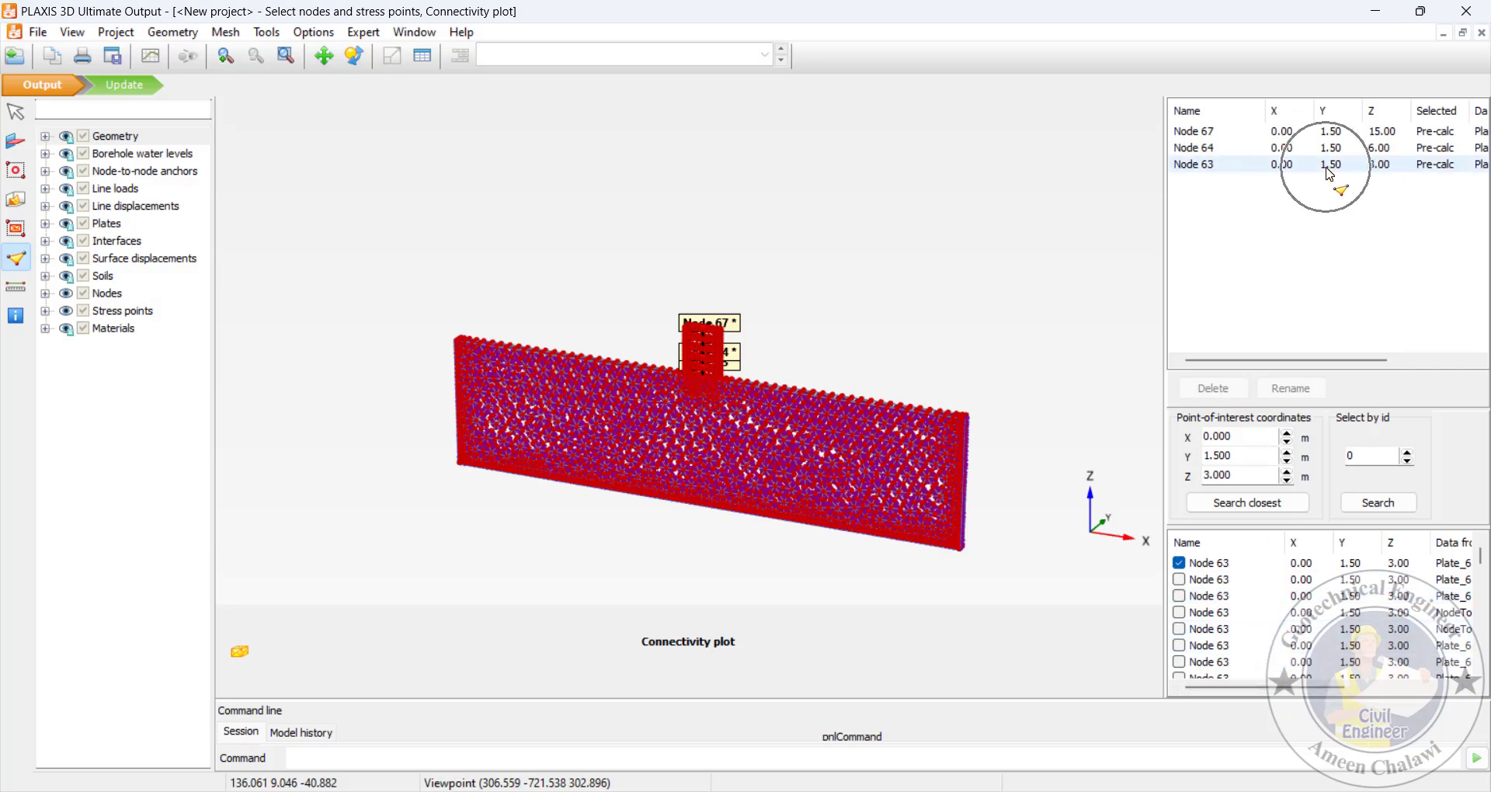
Add the closest plate node at the last noted point (0, 1.5, -2) and update the point selection to return to PLAXIS 3D Input
key("alt+Tab")
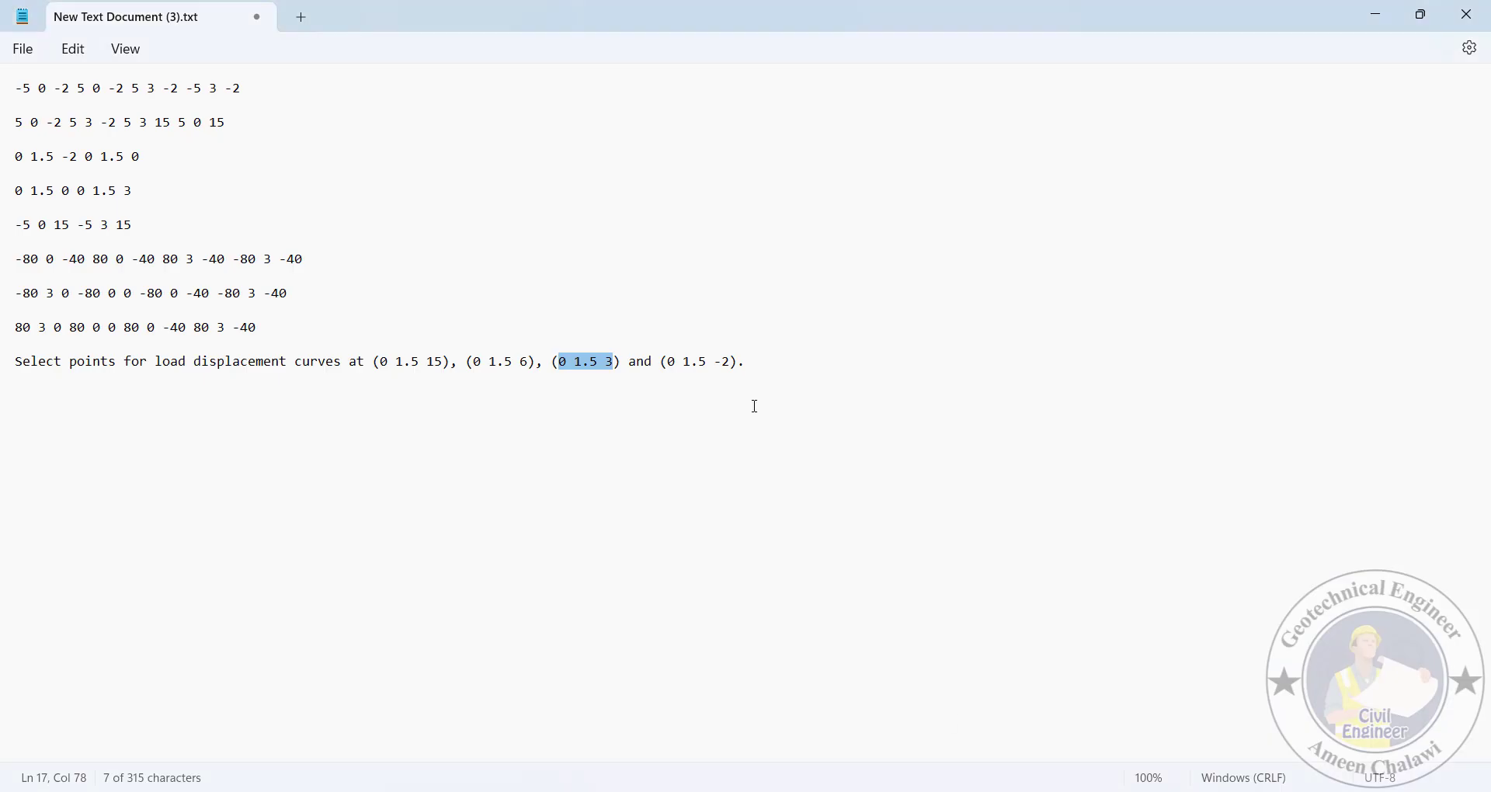
left_click_drag(669, 362, 737, 372)
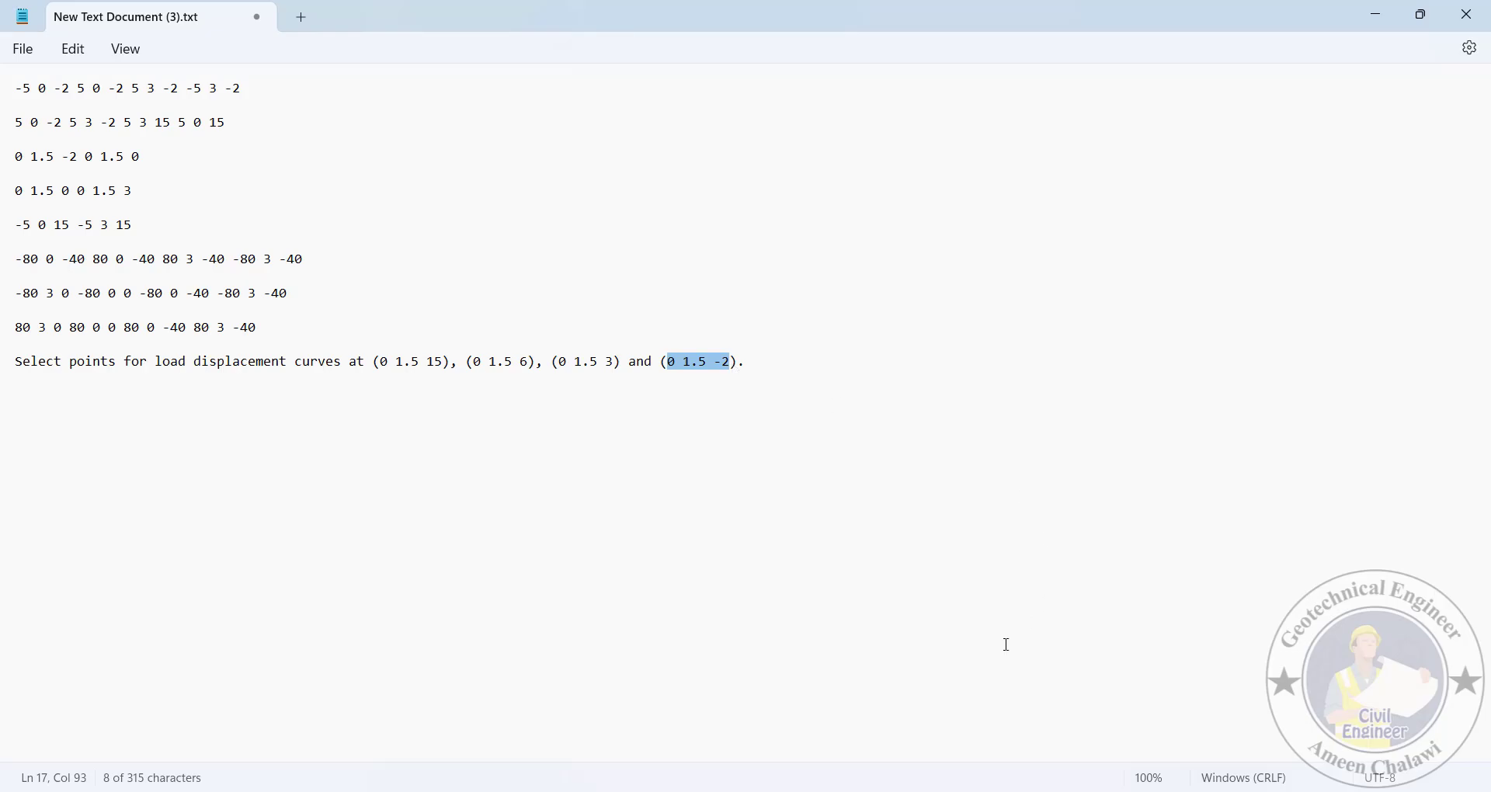
key("alt+Tab")
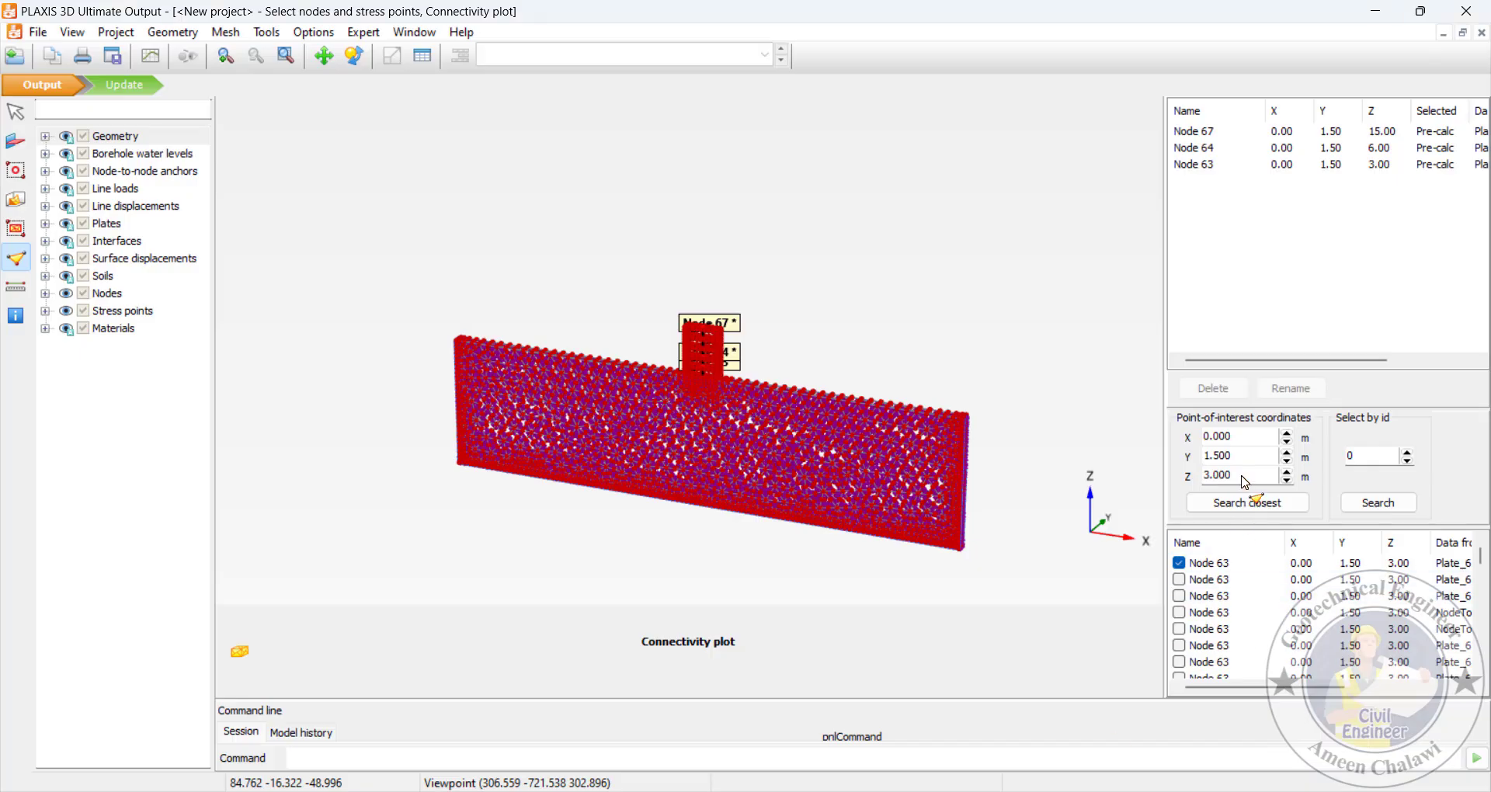
left_click_drag(1244, 478, 1177, 480)
type("-2")
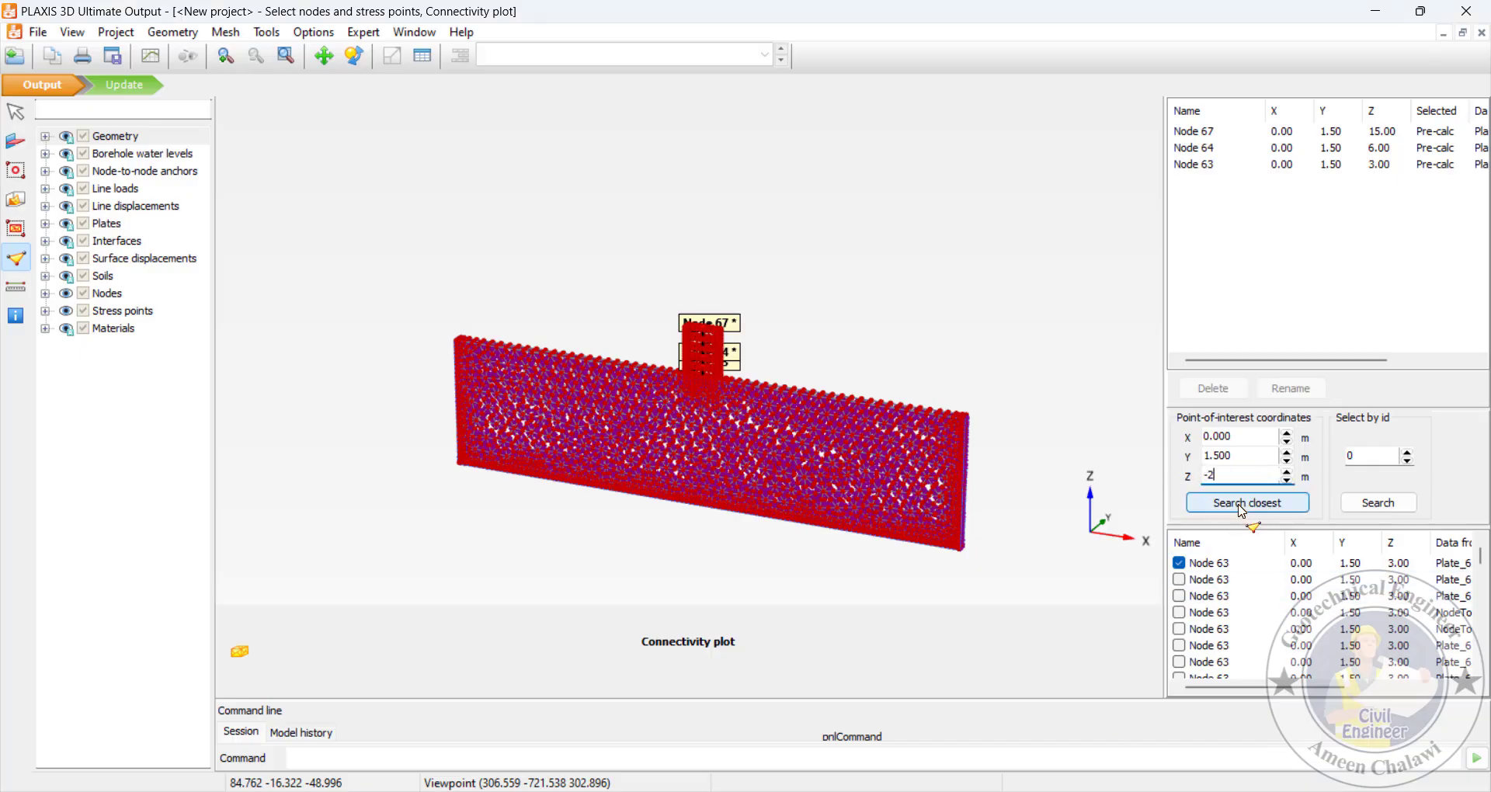
left_click(1247, 503)
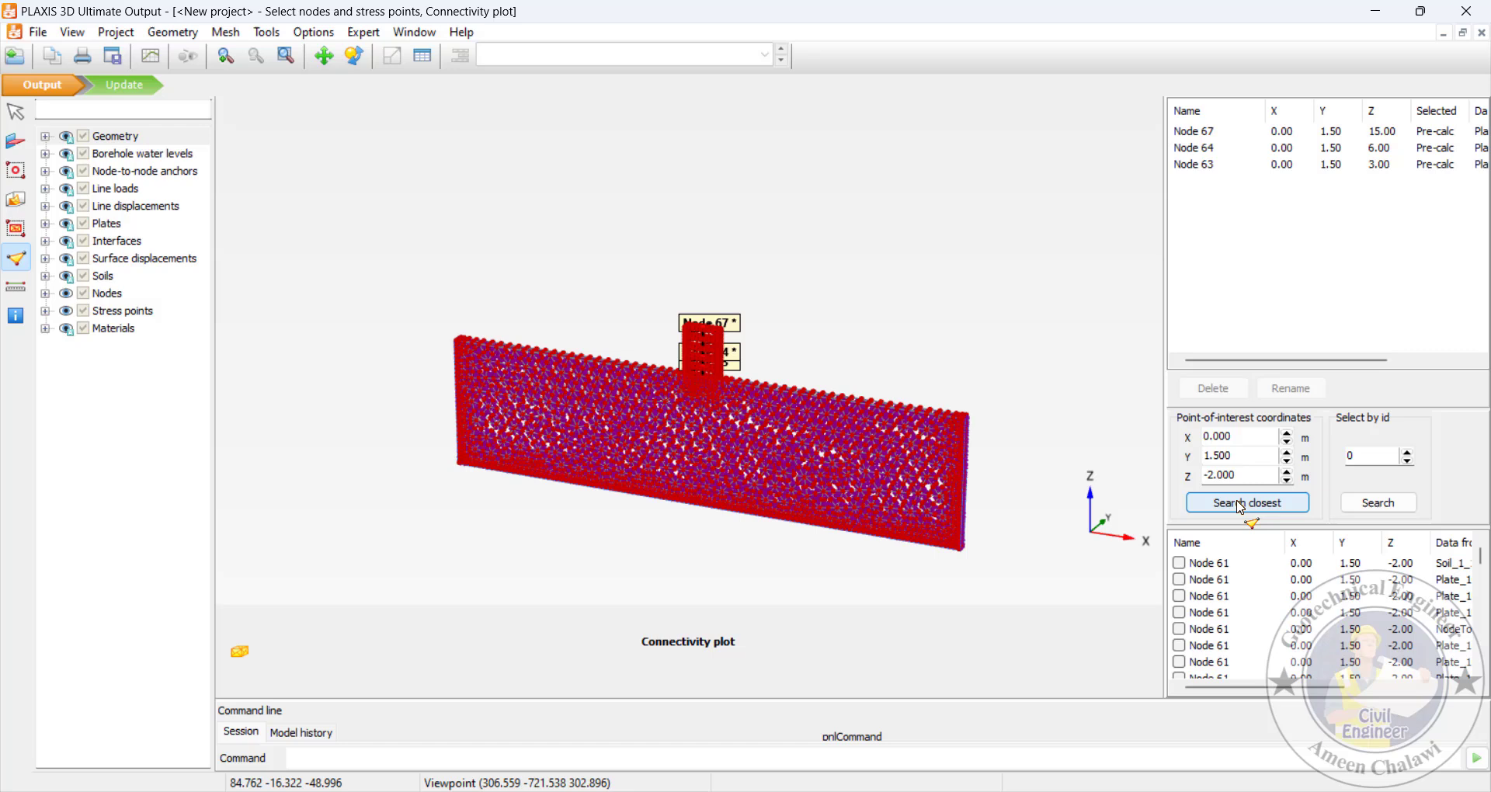
left_click(1179, 580)
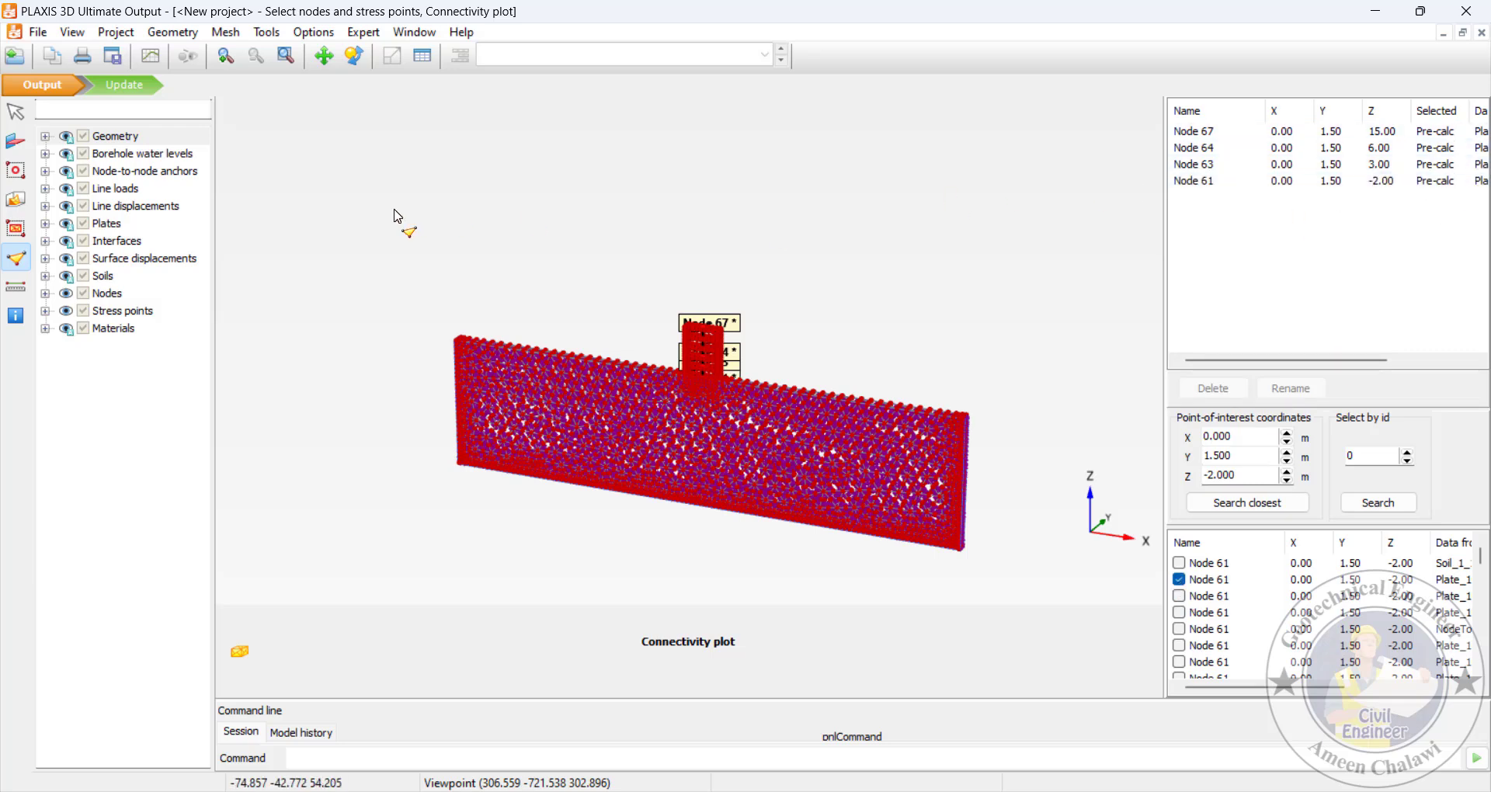
left_click(124, 85)
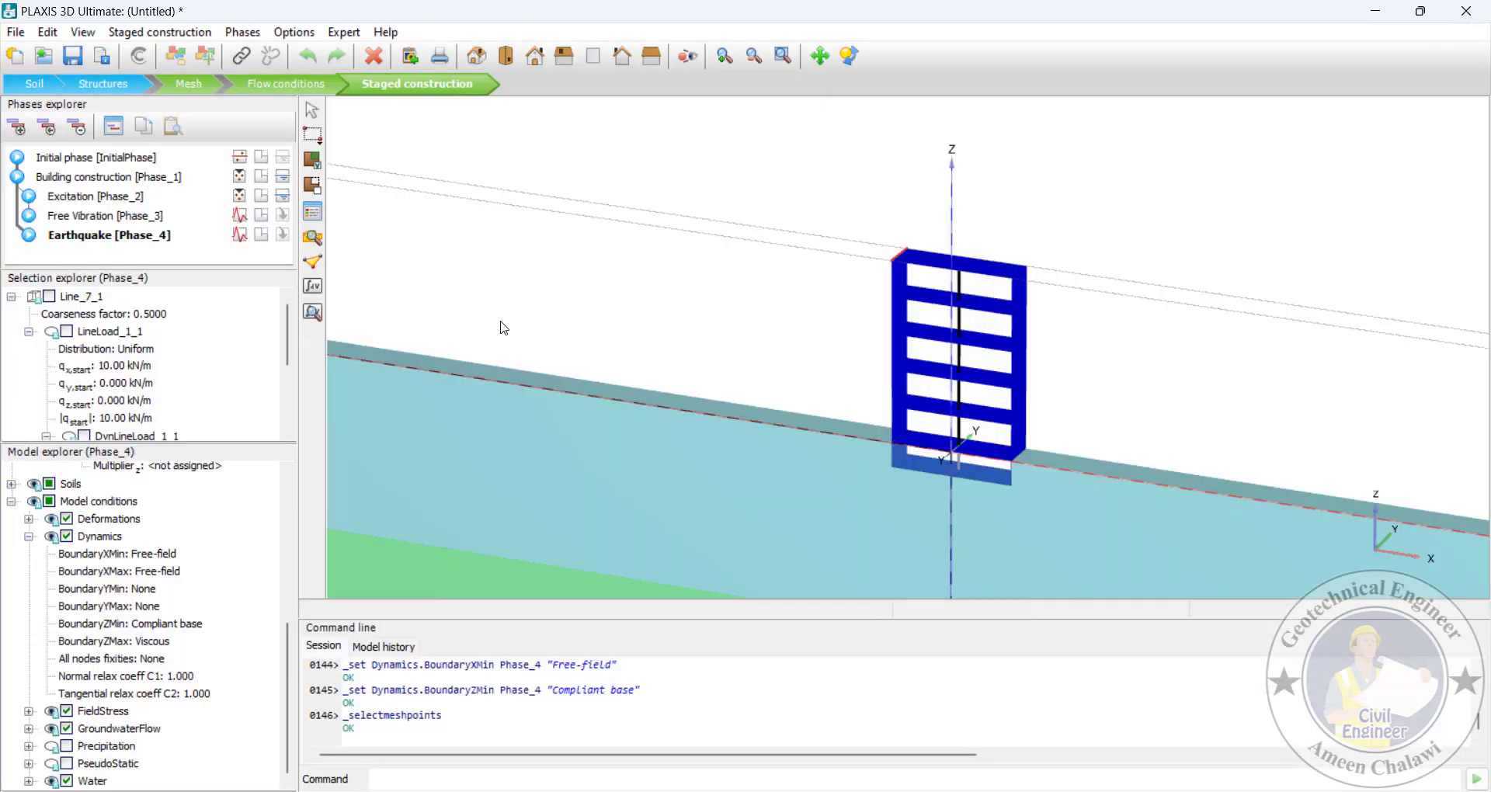
Calculate all phases, view the Earthquake [Phase_4] results in PLAXIS Output and enlarge the model view by shrinking the command line area
left_click(312, 288)
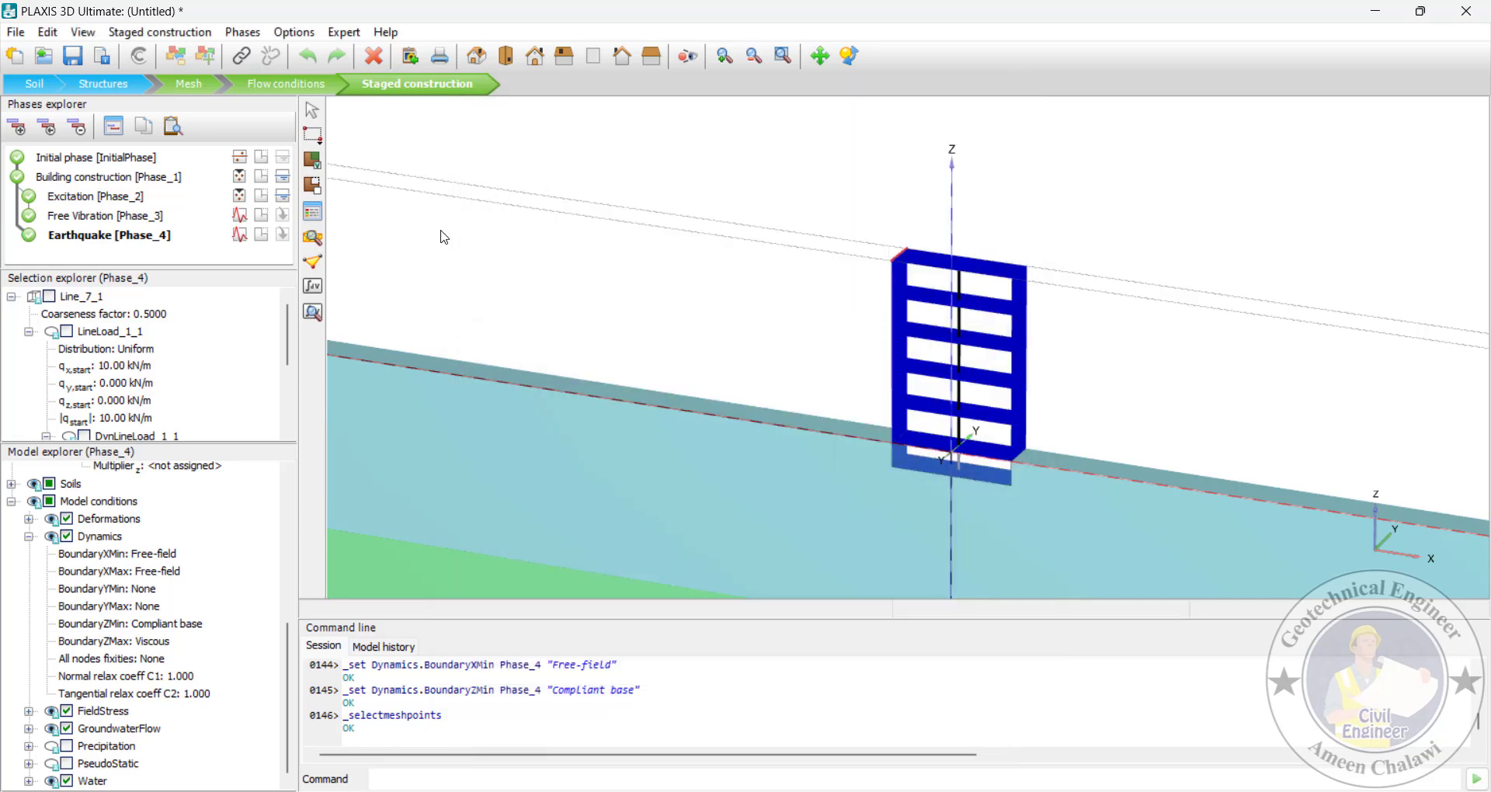
left_click(312, 314)
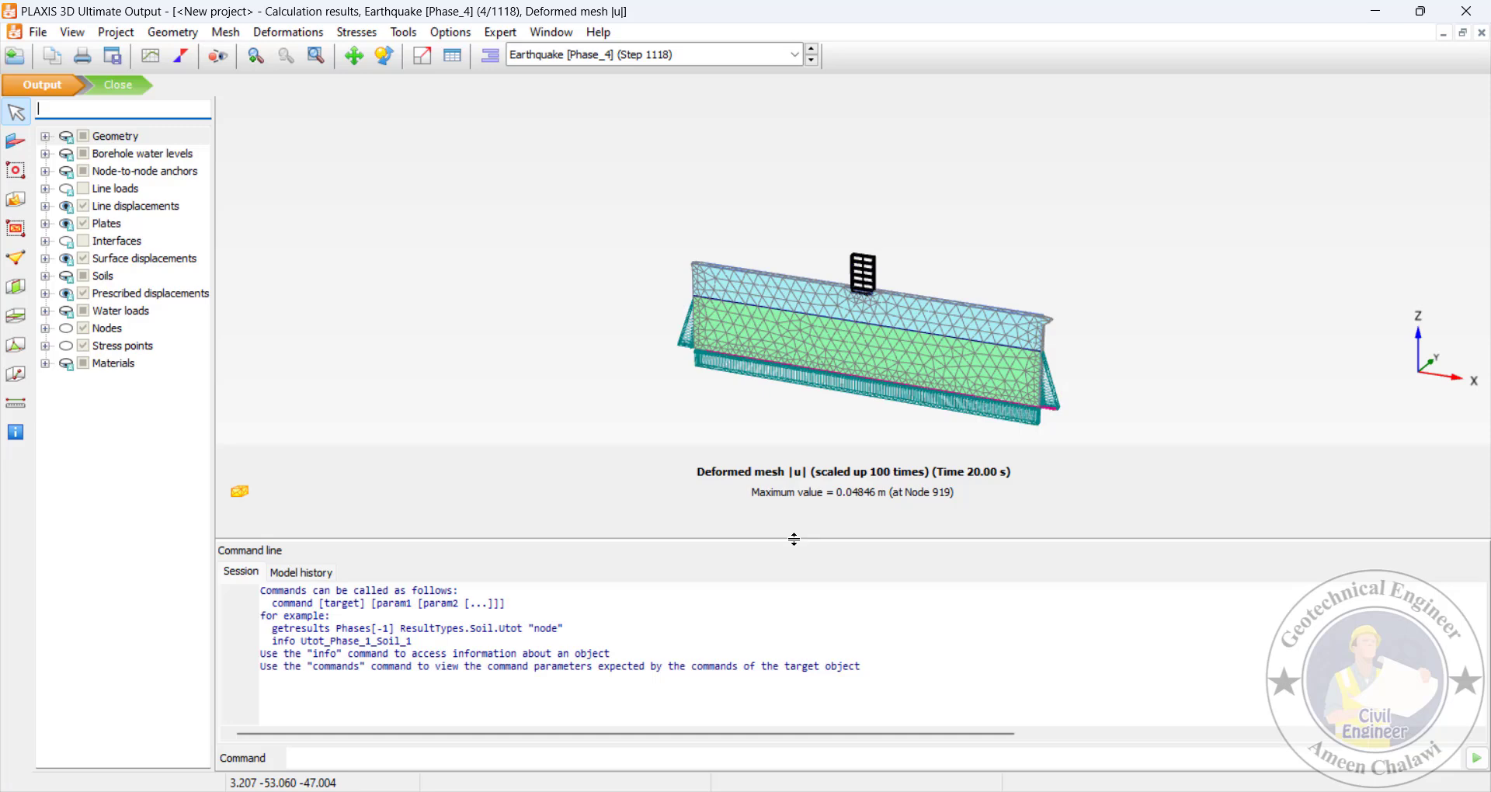
left_click_drag(793, 539, 785, 686)
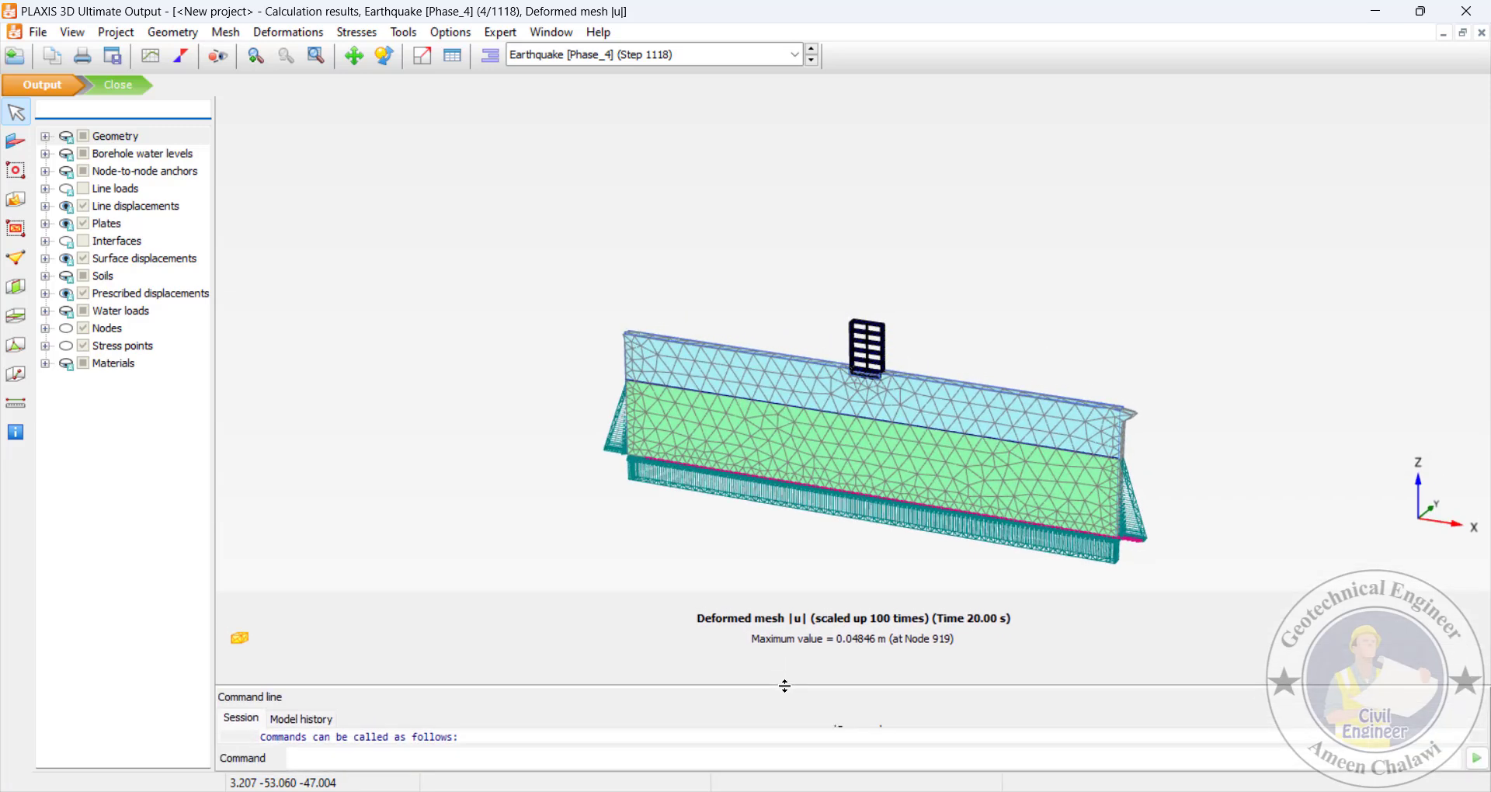
Review the deformed mesh of each phase back to the initial phase and return to Earthquake [Phase_4]
left_click(812, 54)
left_click(812, 55)
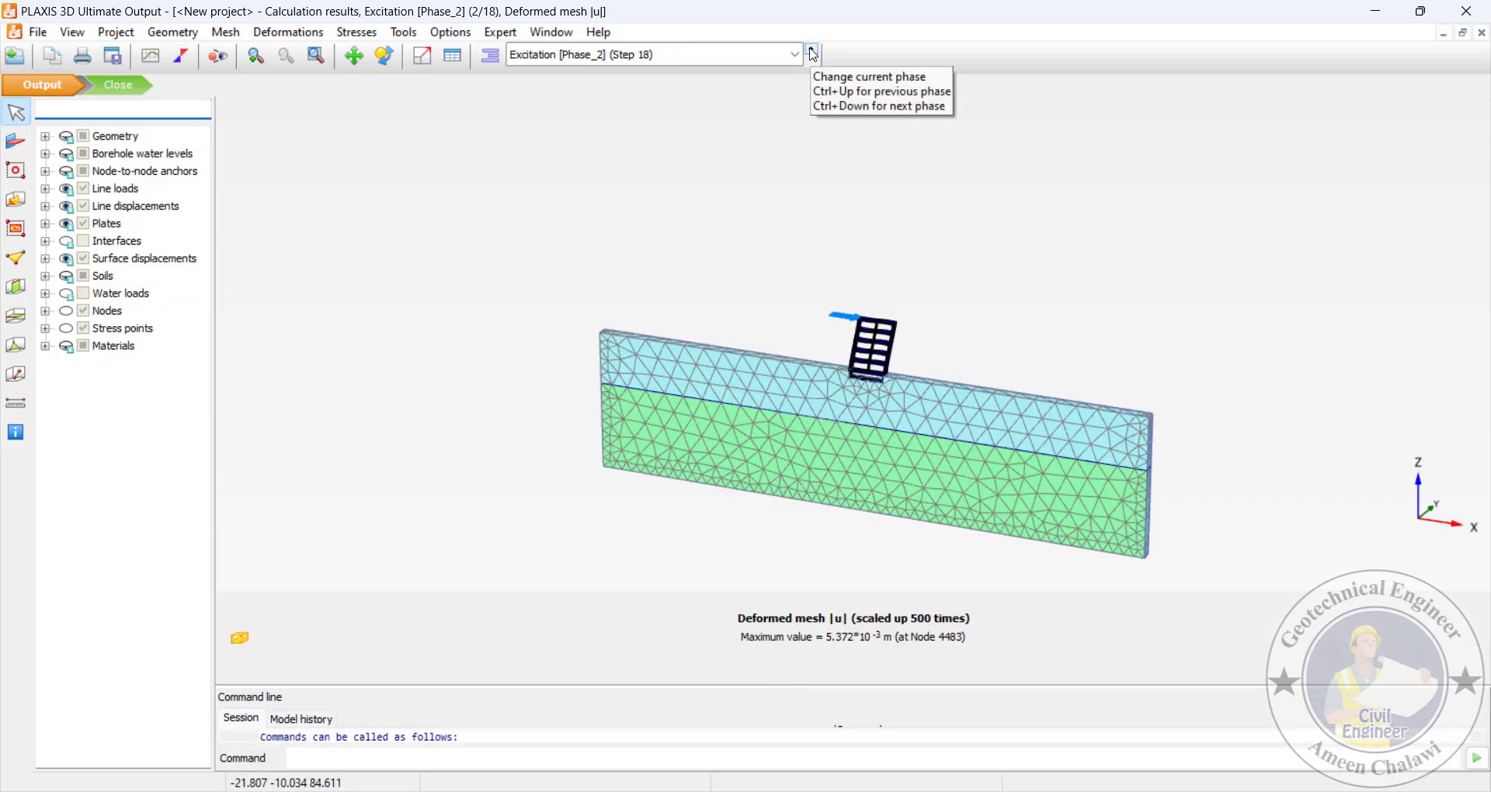
left_click(813, 53)
left_click(812, 53)
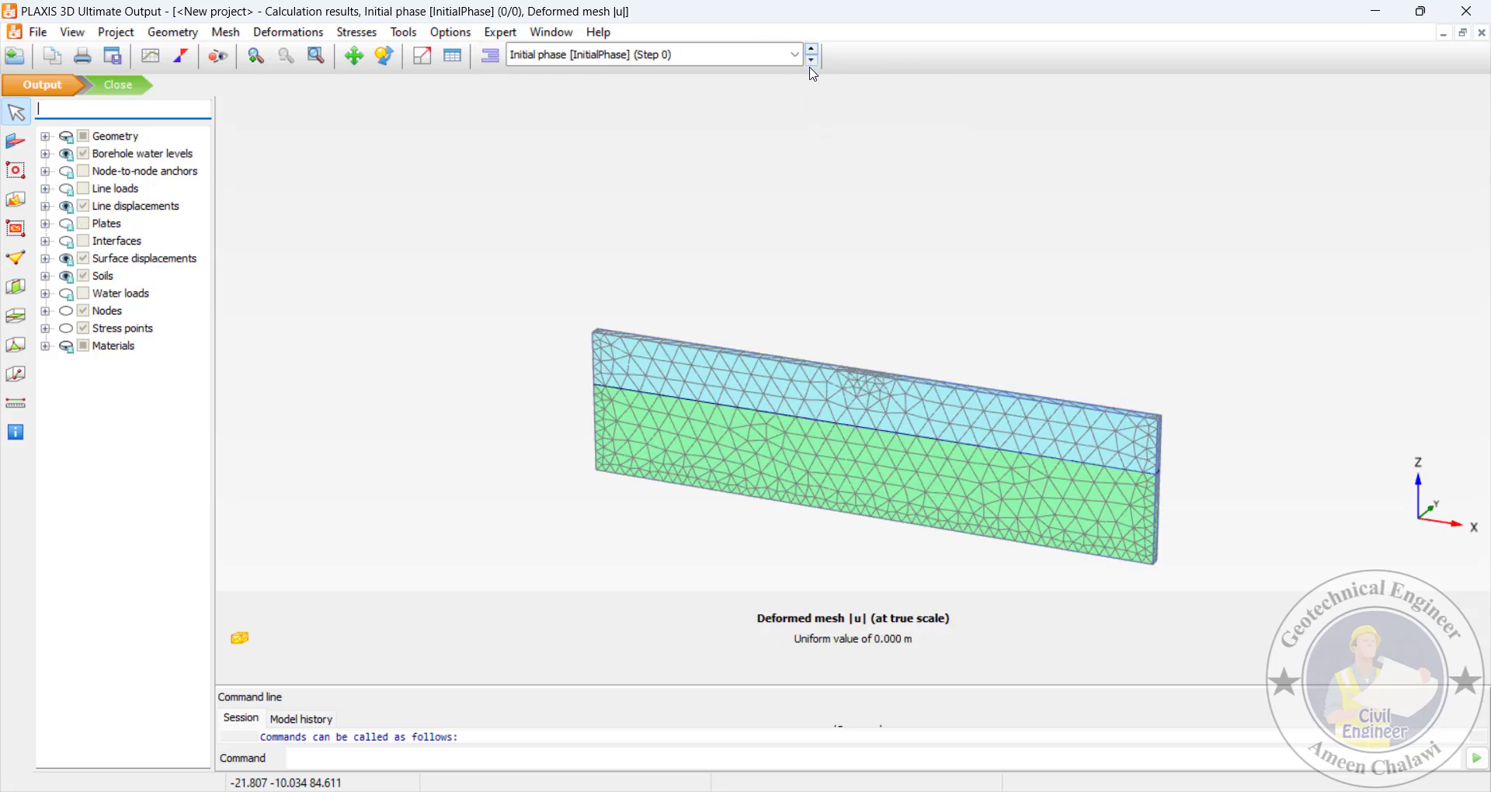
left_click(812, 61)
left_click(812, 61)
left_click(812, 61)
left_click(813, 61)
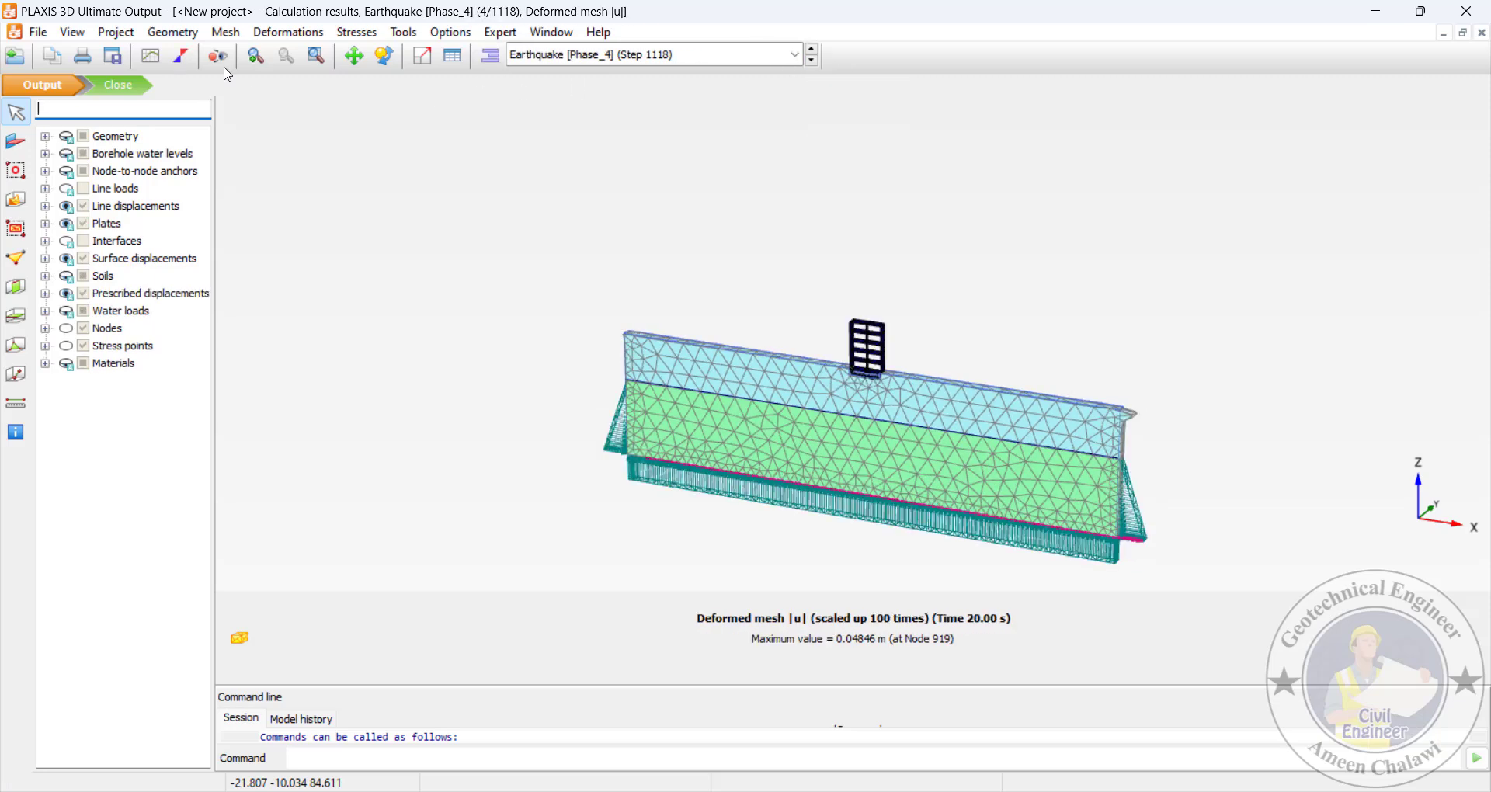
Create a new chart in the Curves manager with the project's Dynamic time on the X-axis
left_click(151, 55)
left_click(506, 547)
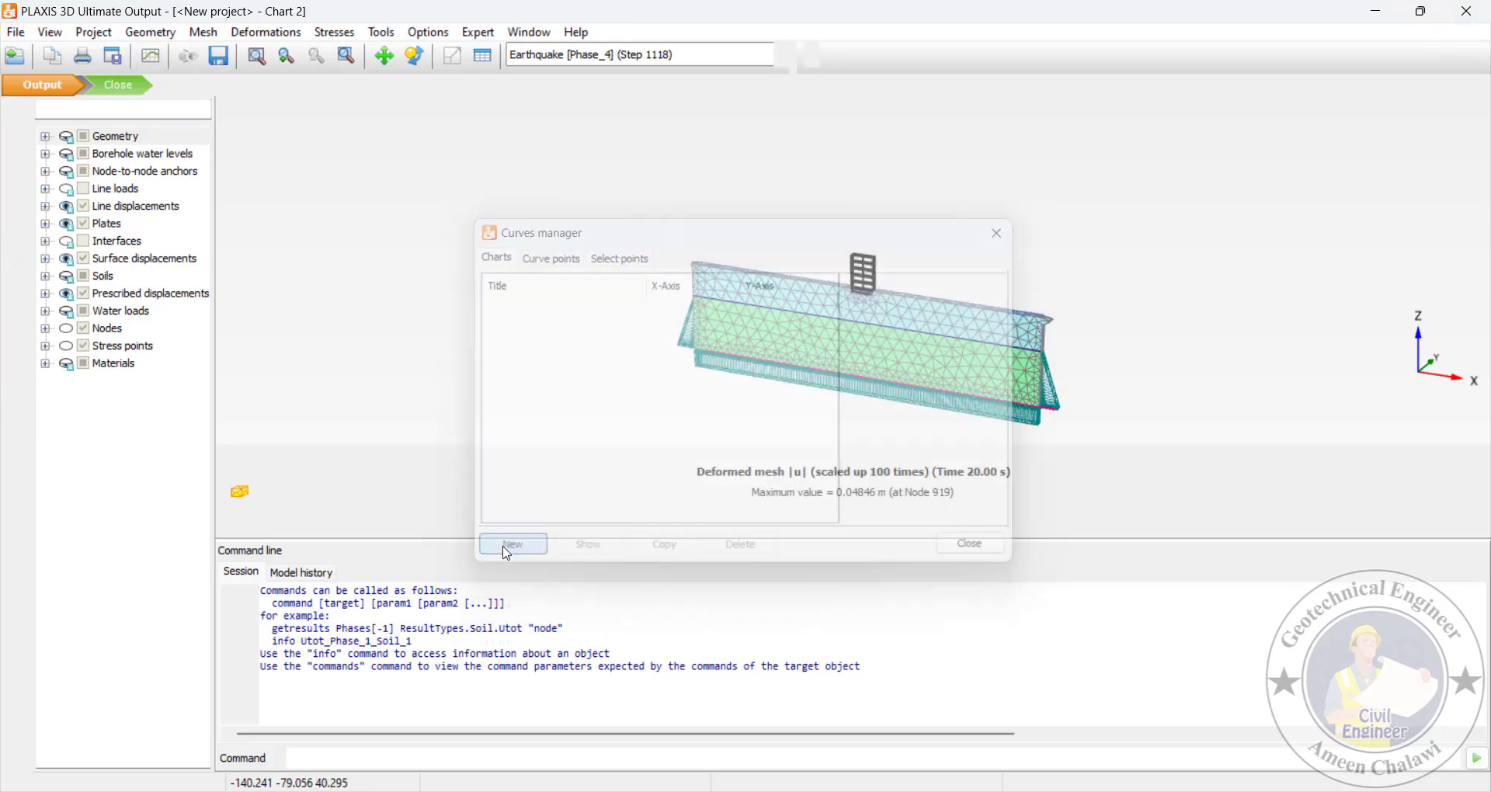
left_click(499, 312)
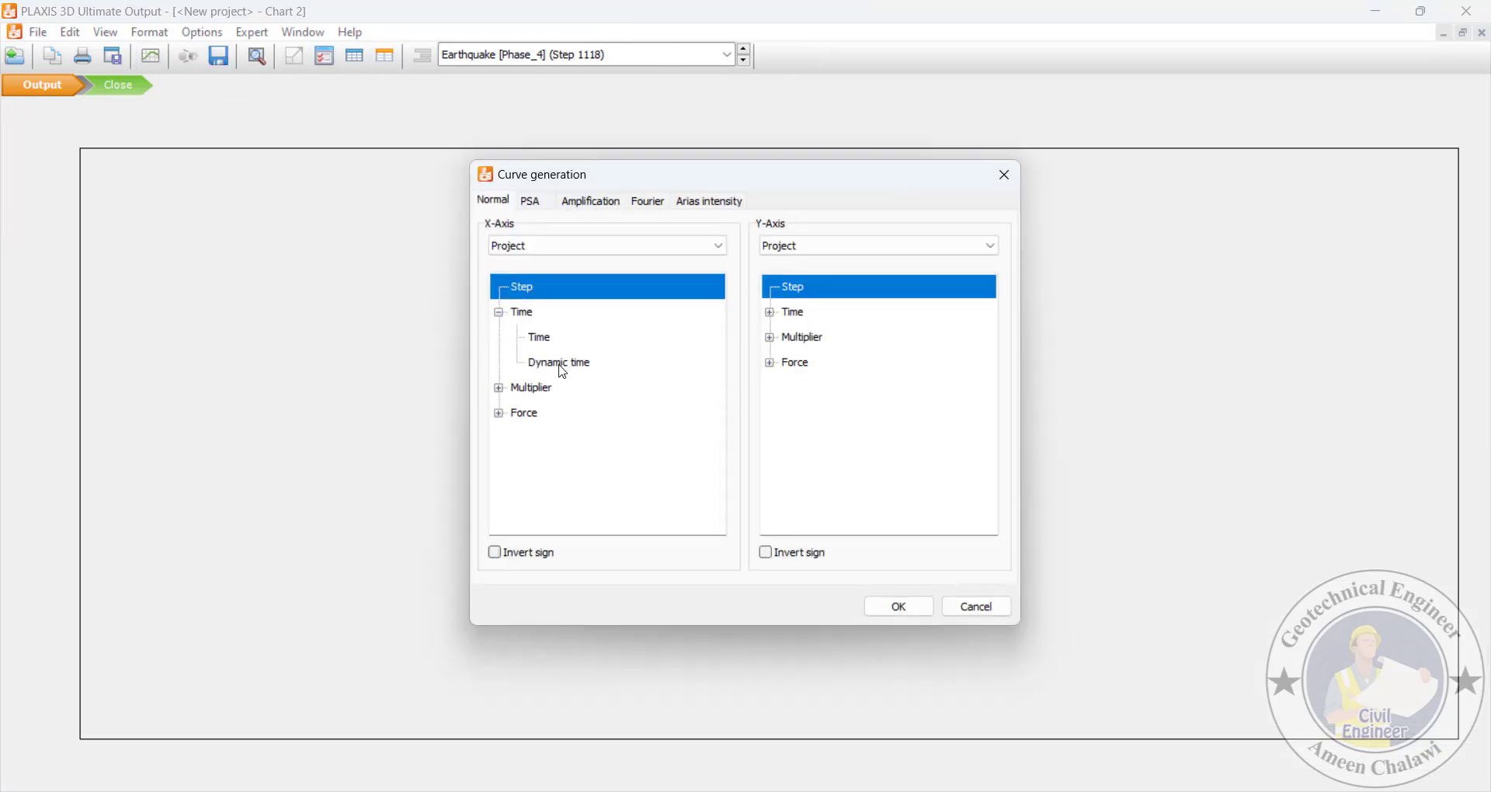
left_click(565, 363)
Plot total displacement u_x of the node at (0, 1.5, 15) on the Y-axis and generate the curve
left_click(770, 312)
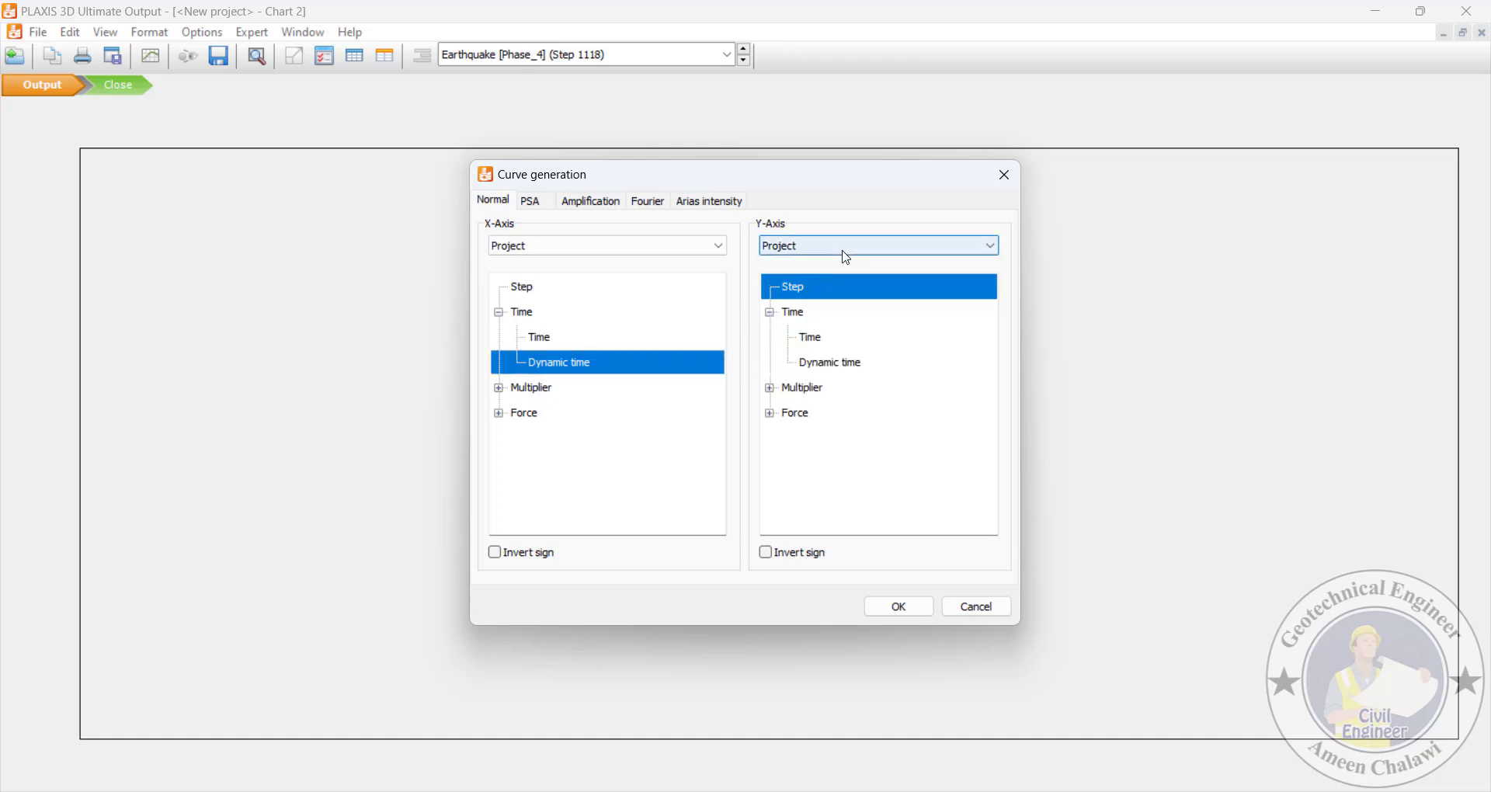
left_click(843, 246)
left_click(844, 276)
left_click(769, 287)
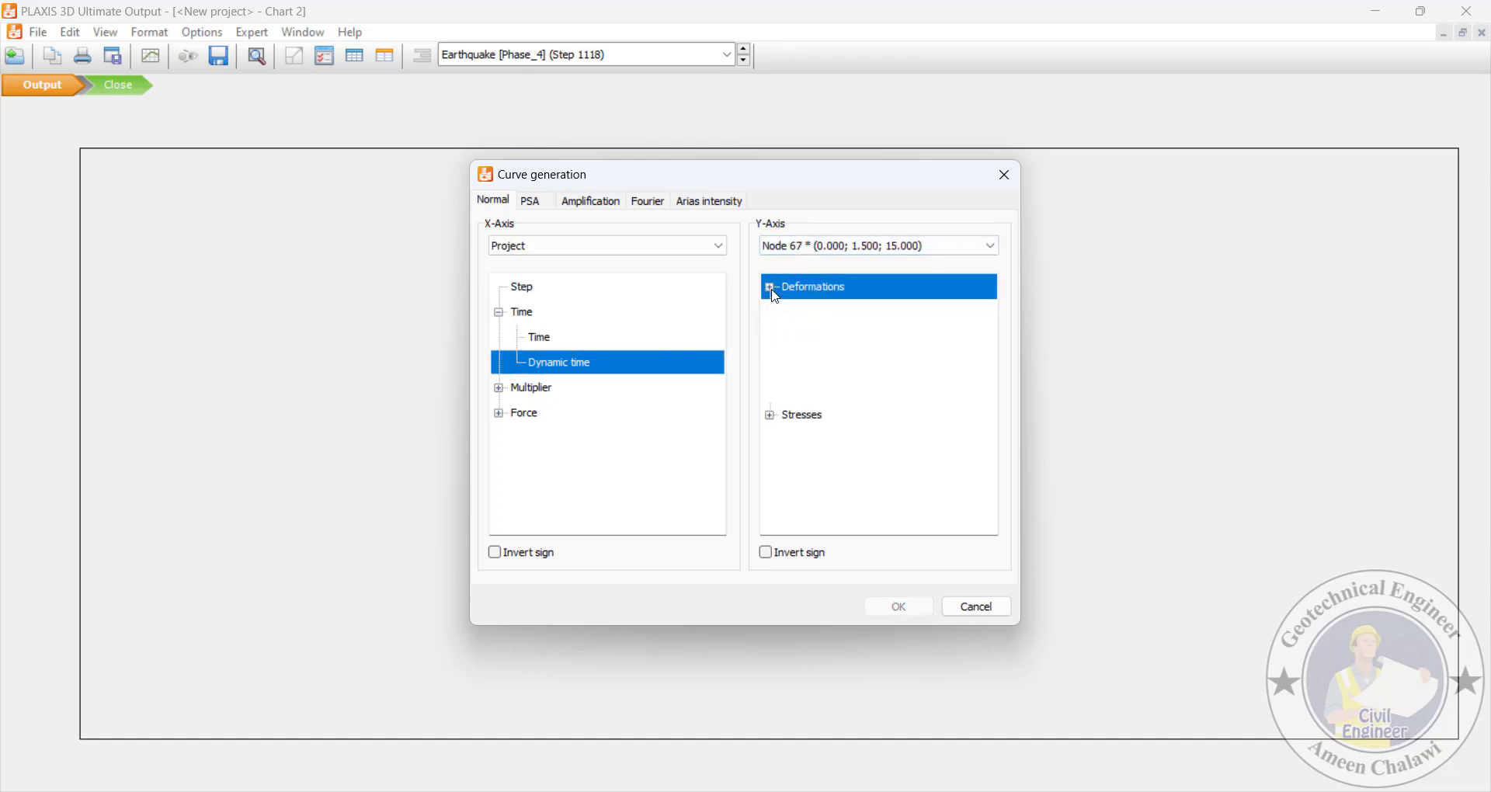
left_click(787, 337)
left_click(820, 388)
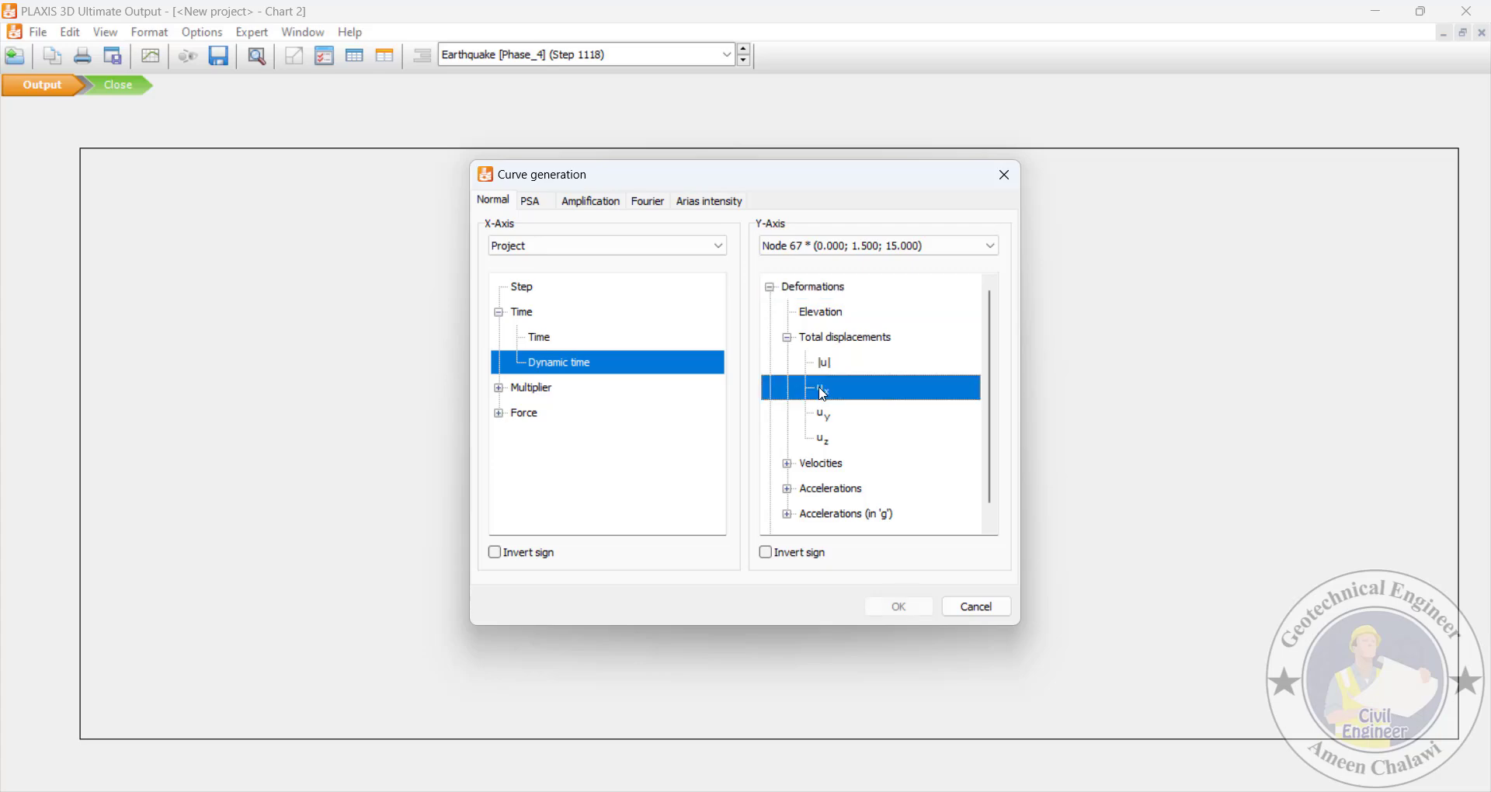
left_click(895, 606)
Add a u_x curve from the current project for the node at (0, 1.5, 6) to the chart
right_click(576, 467)
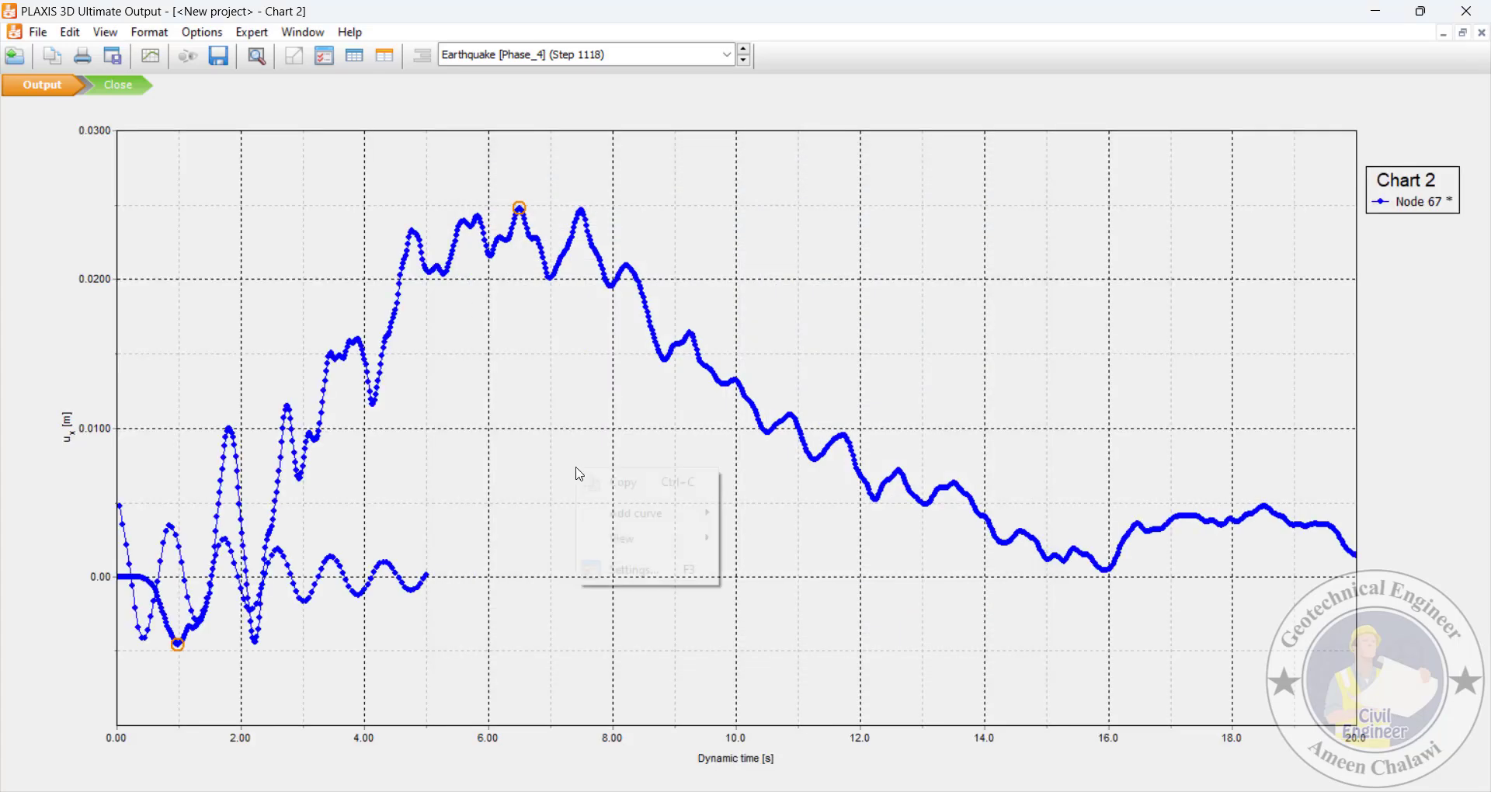
mouse_move(612, 513)
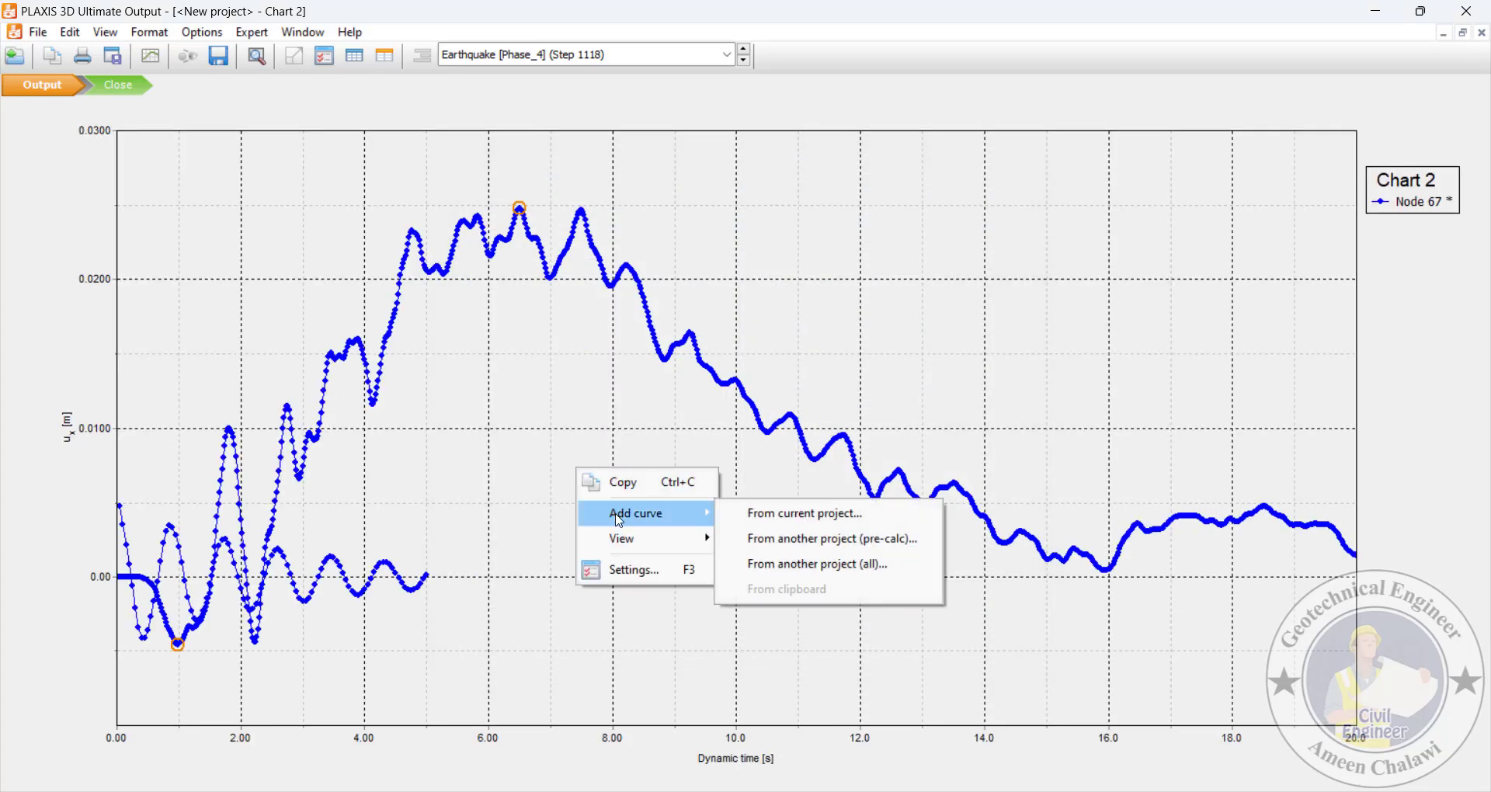
left_click(801, 526)
left_click(864, 246)
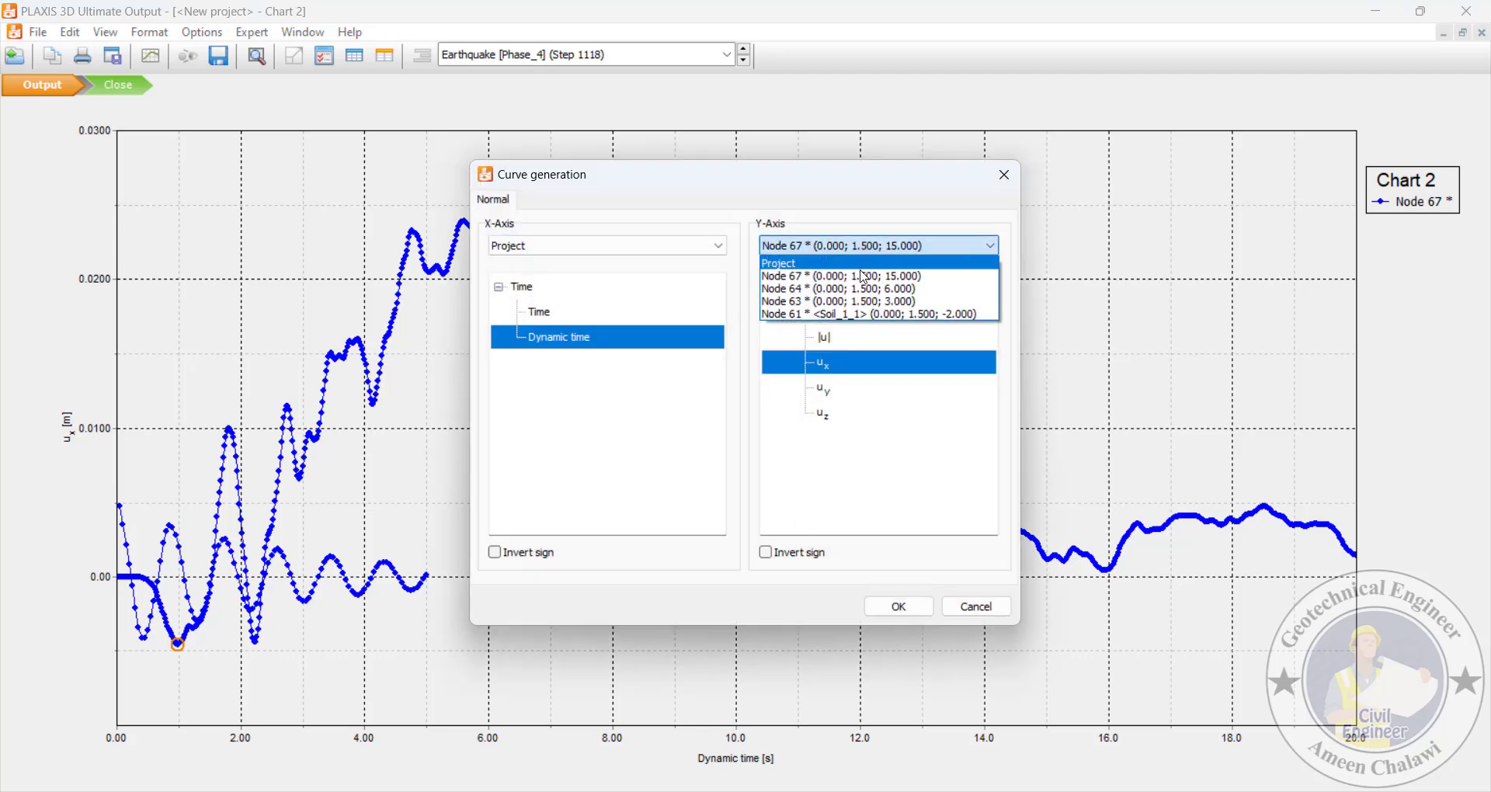
left_click(863, 290)
left_click(897, 606)
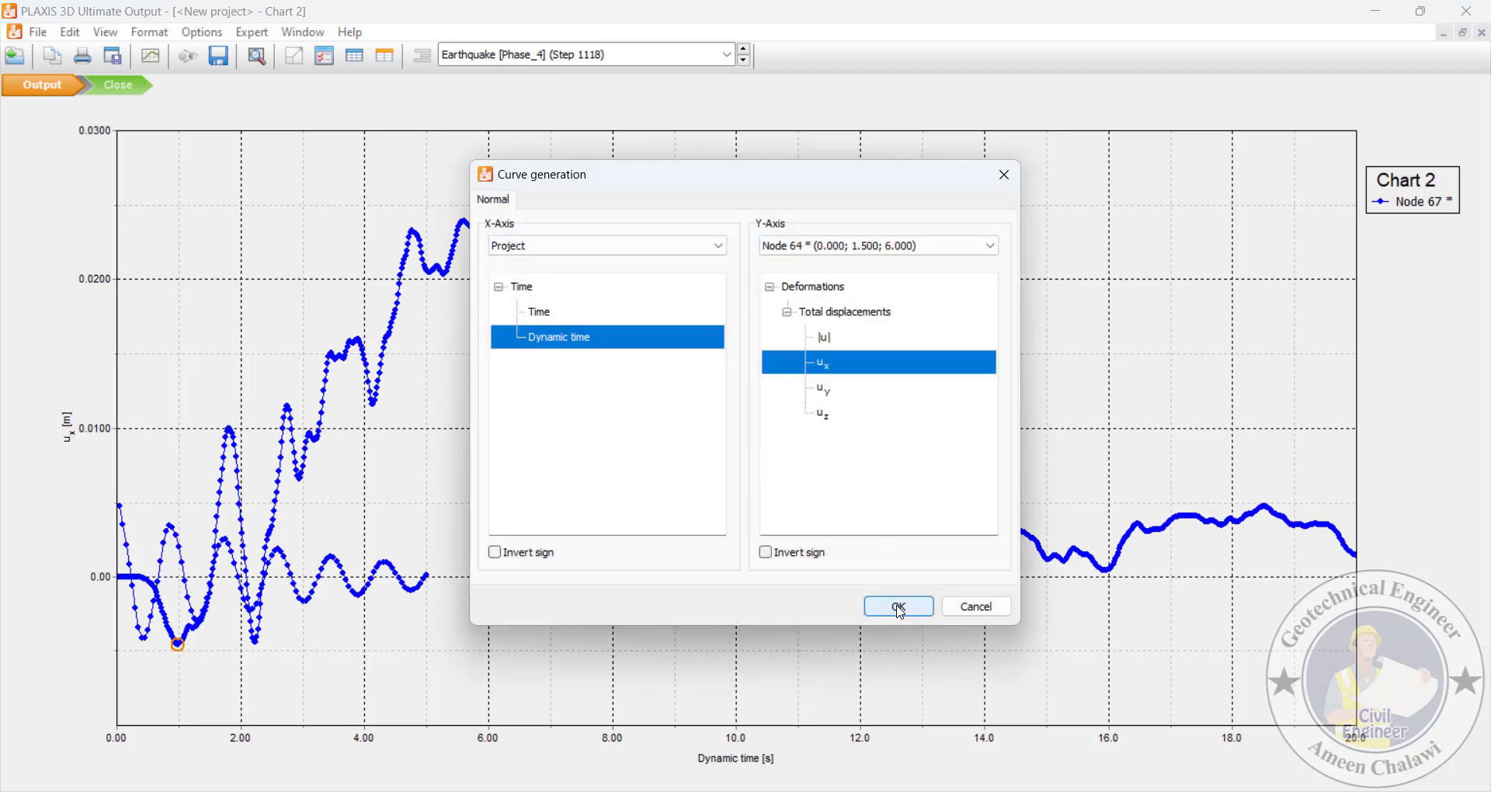
Add a u_x curve from the current project for the node at (0, 1.5, 3) to the chart
right_click(704, 517)
mouse_move(744, 561)
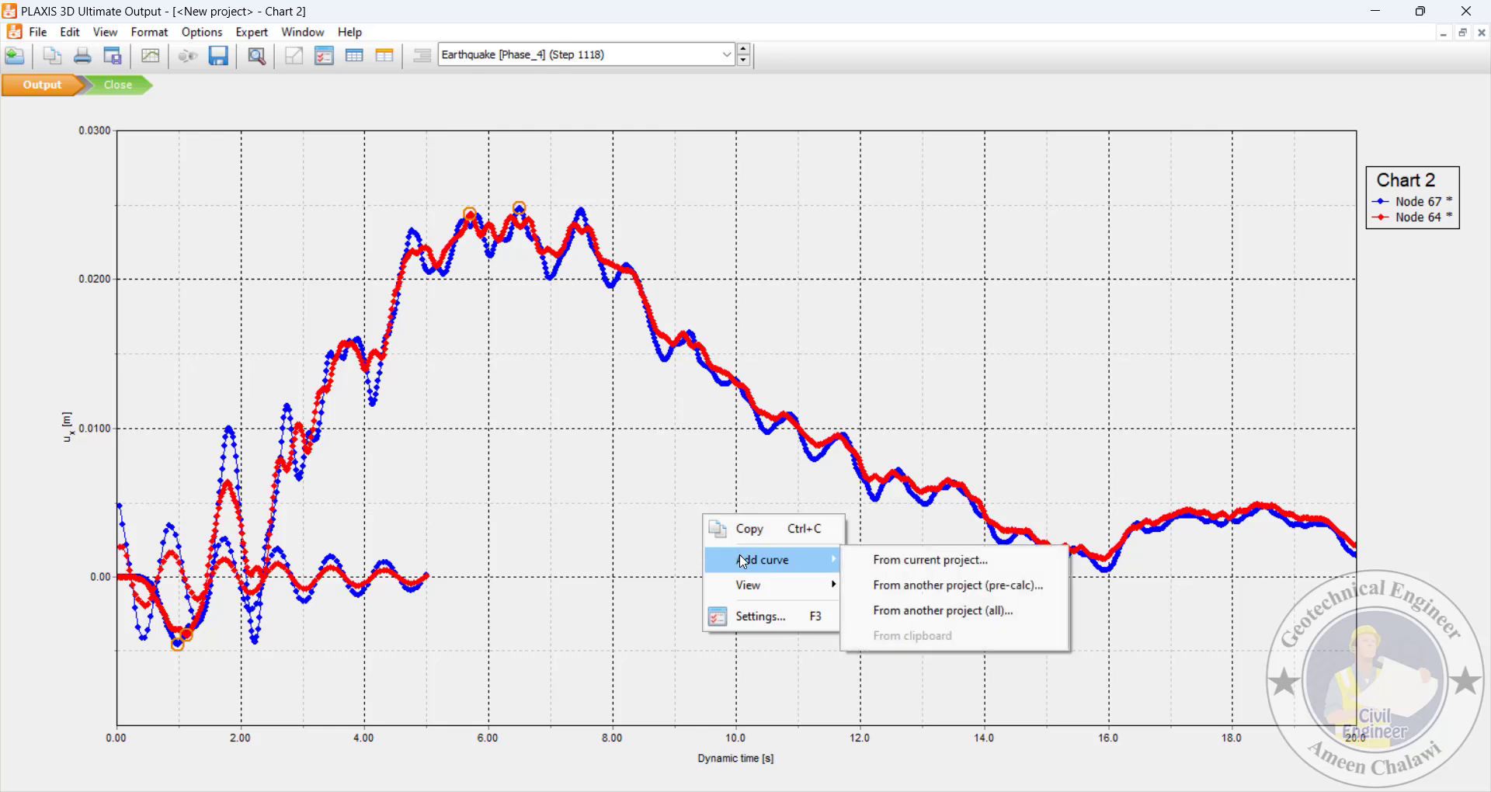
left_click(854, 566)
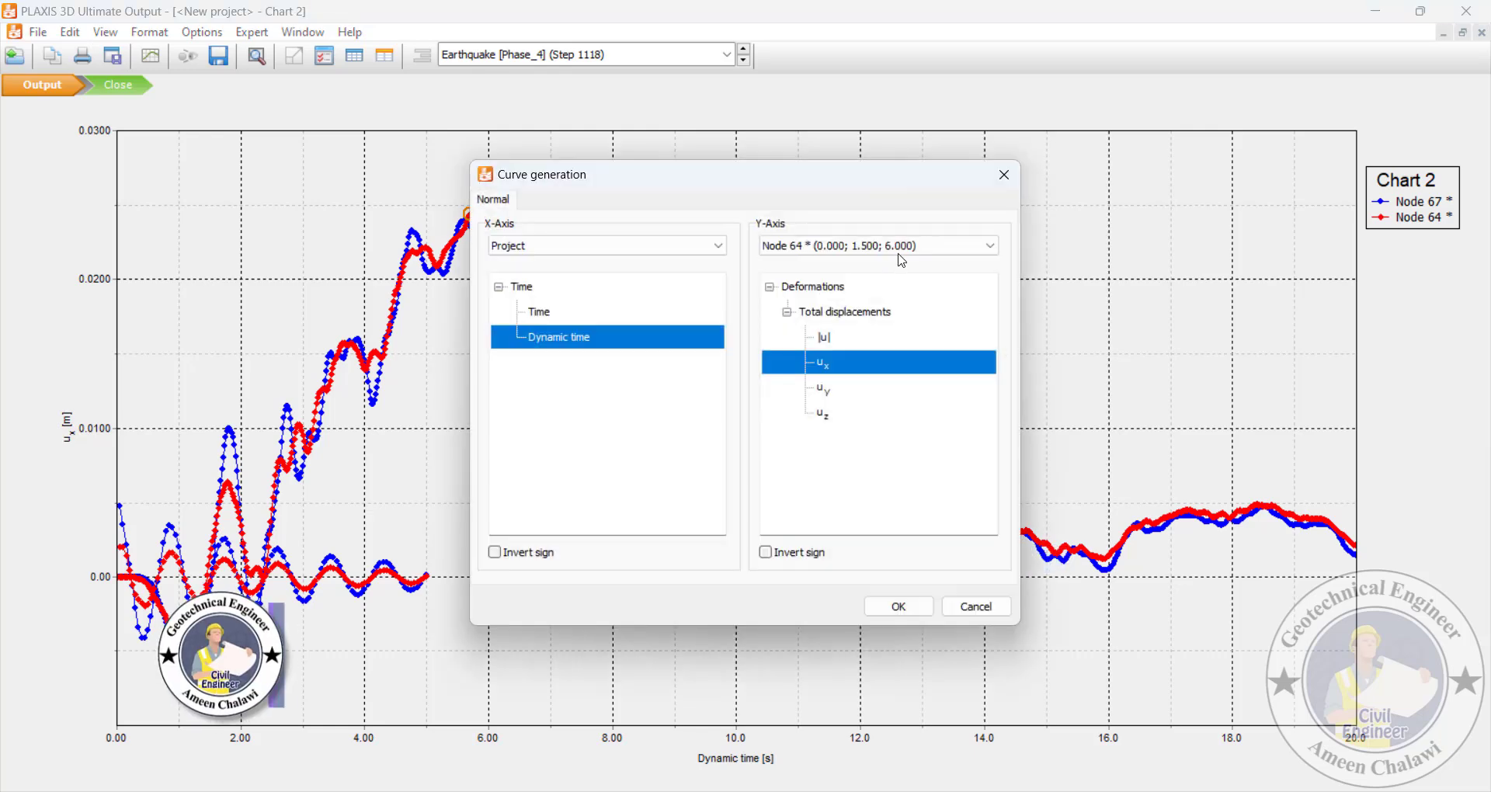
left_click(886, 245)
left_click(886, 302)
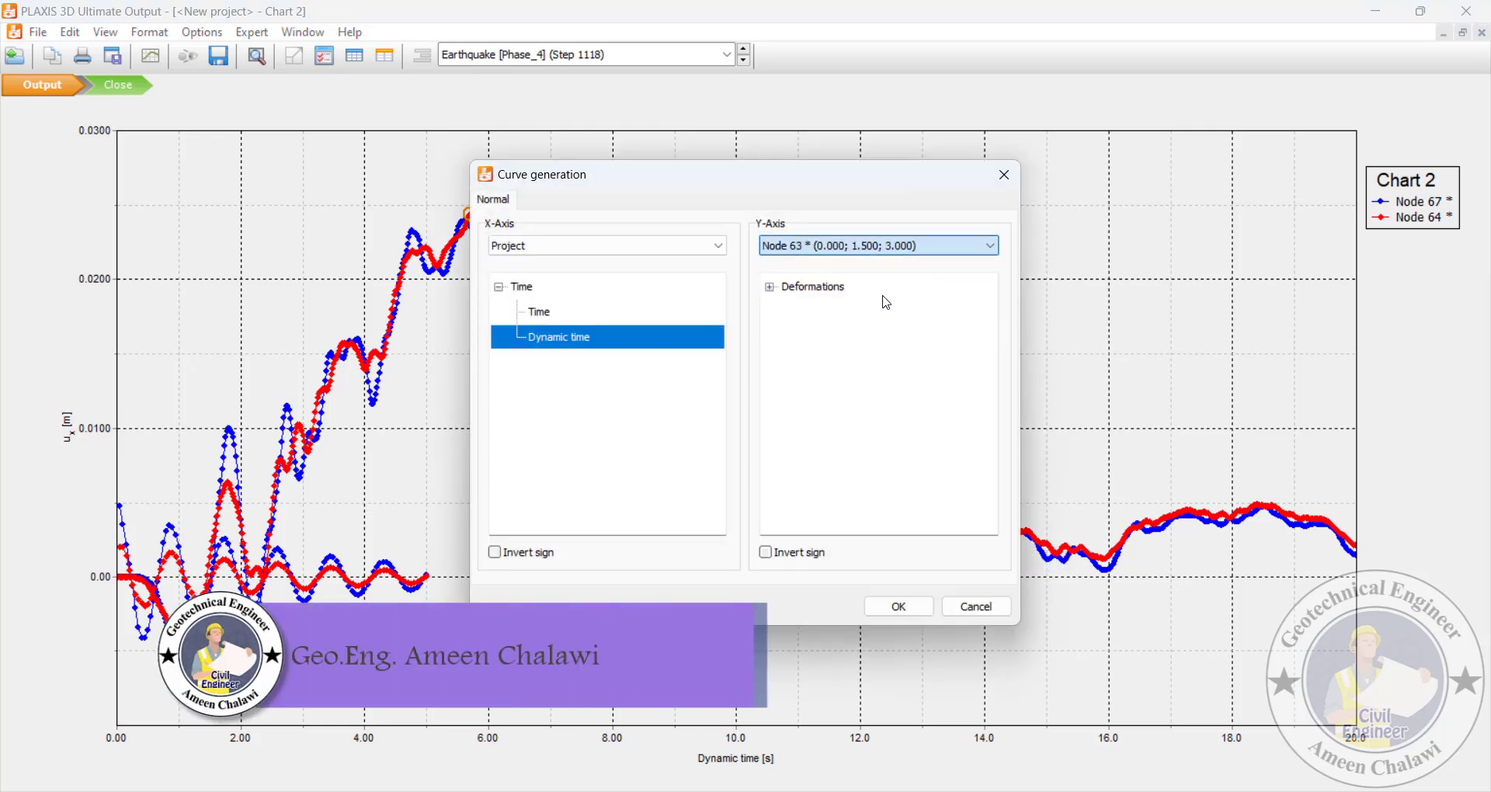
left_click(898, 606)
Add a u_x curve from the current project for the soil node at (0, 1.5, -2) to the chart
right_click(616, 493)
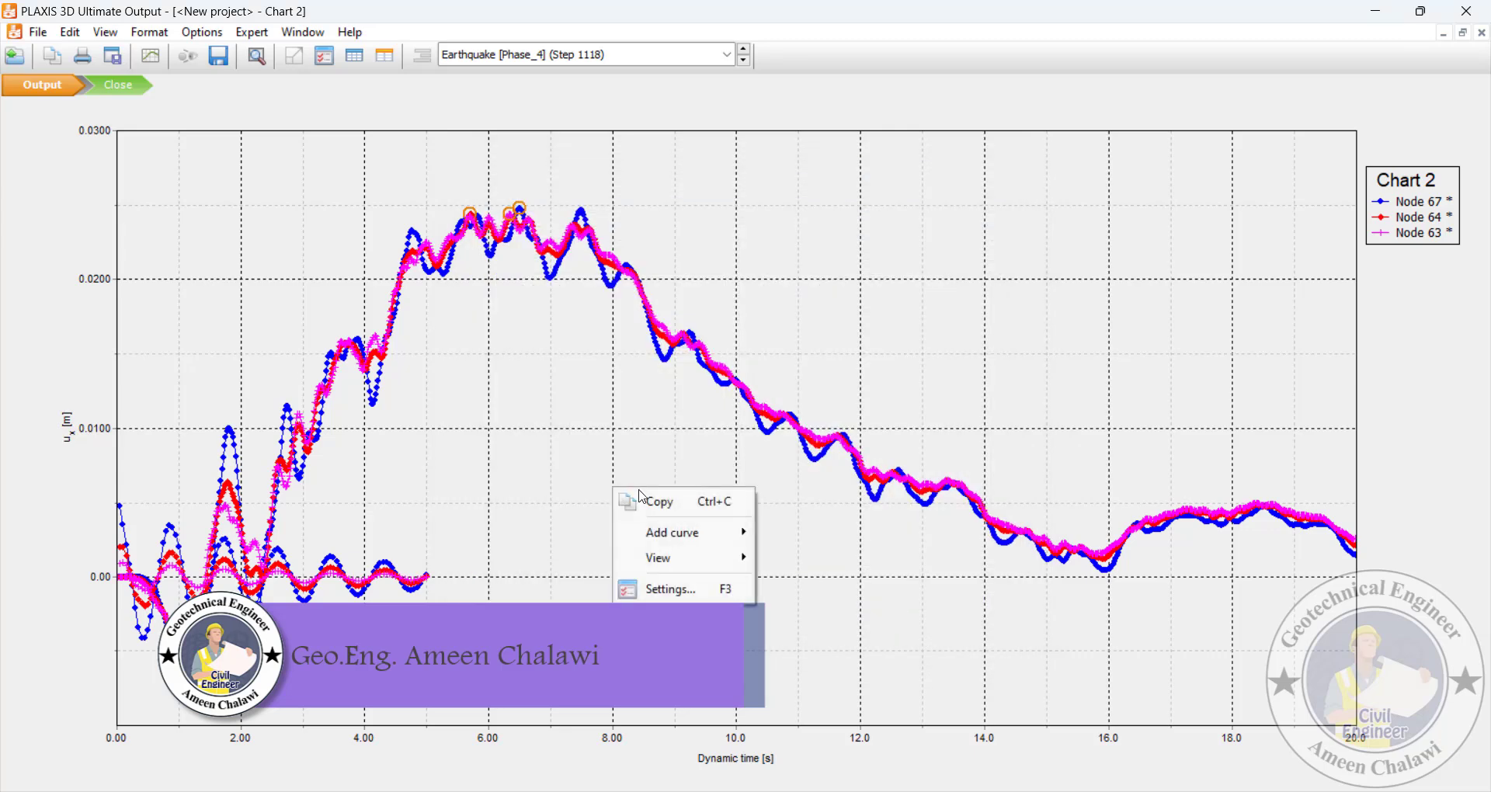
mouse_move(669, 534)
left_click(795, 537)
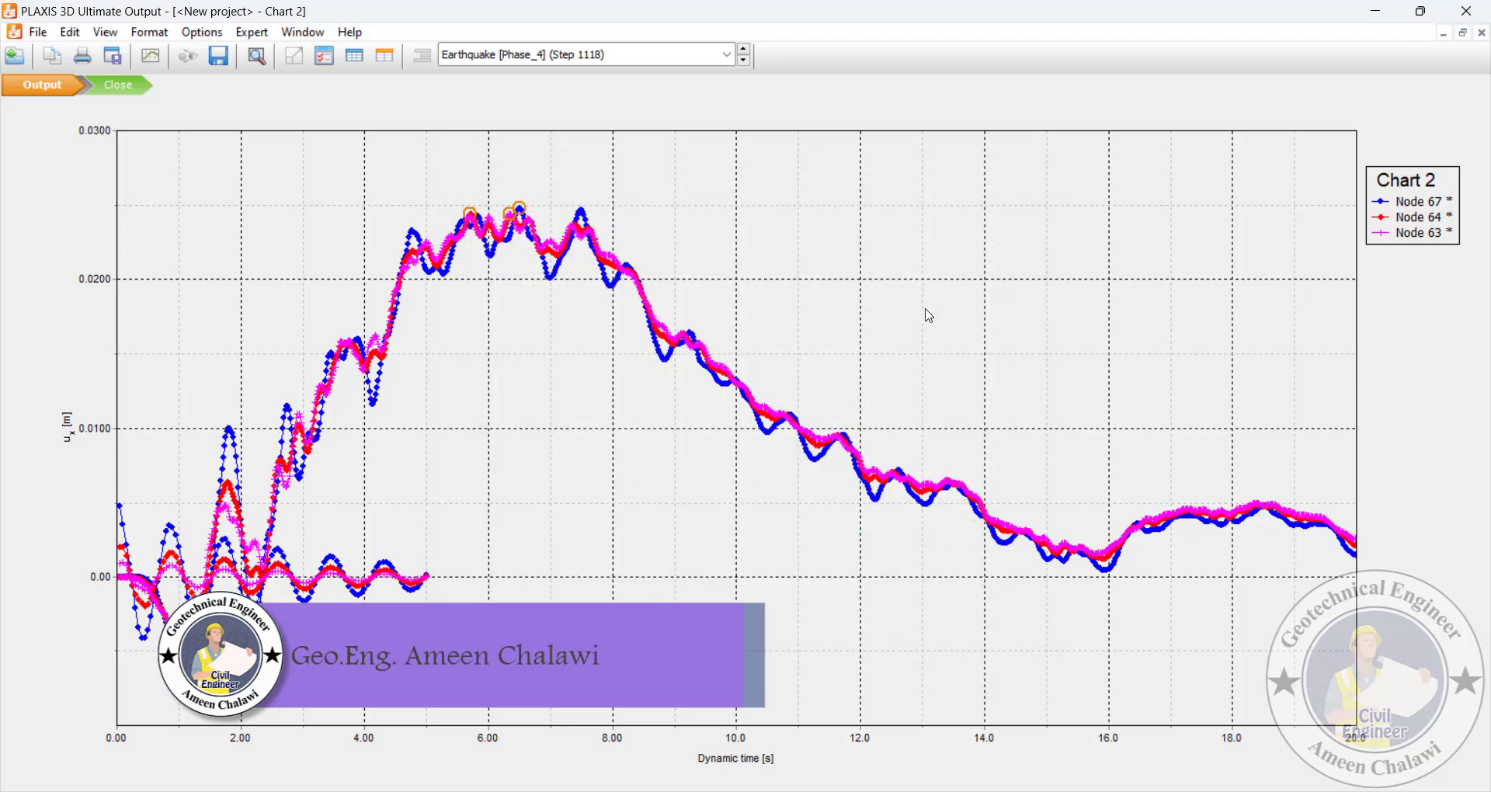
left_click(917, 247)
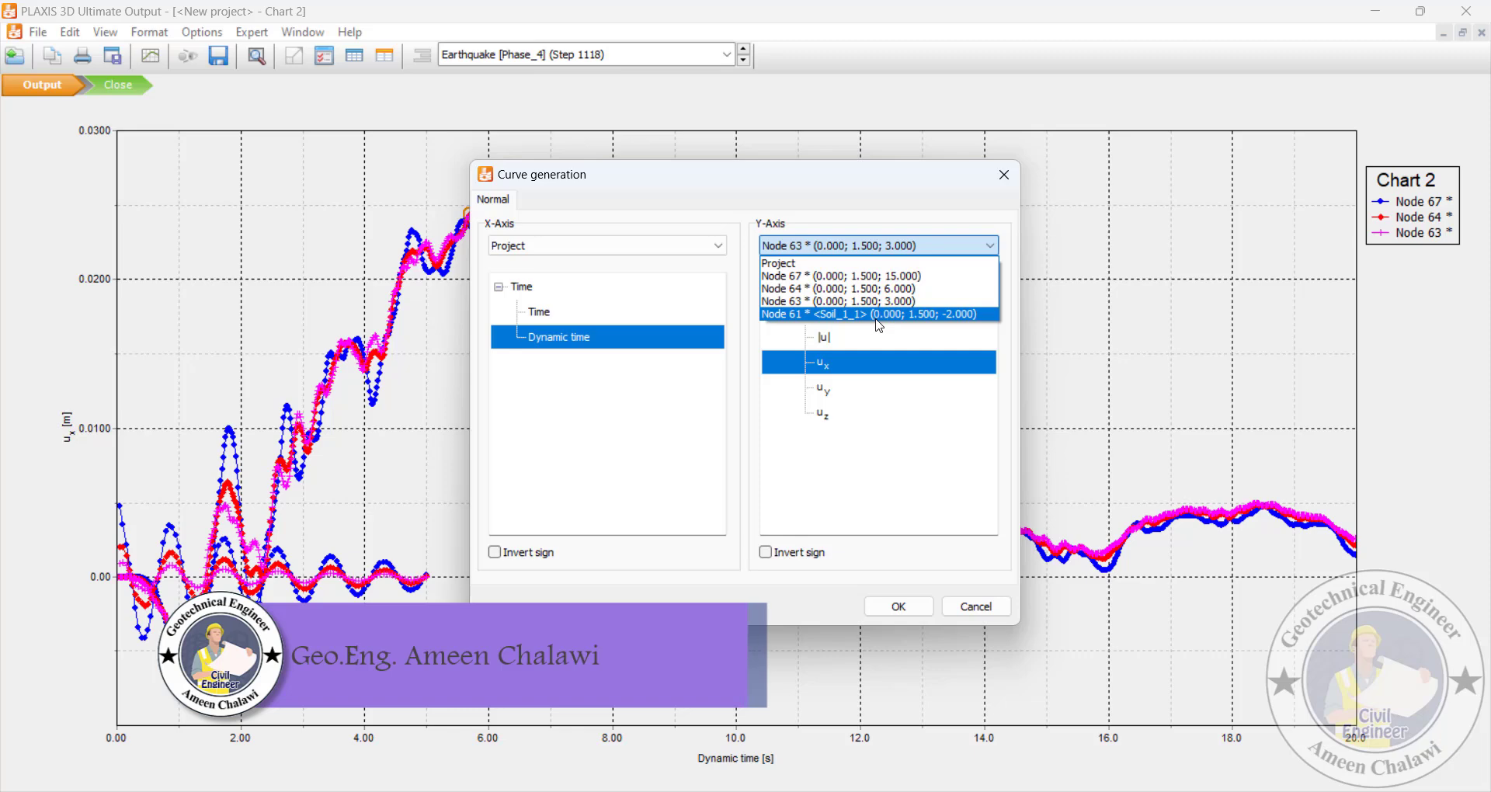
left_click(877, 316)
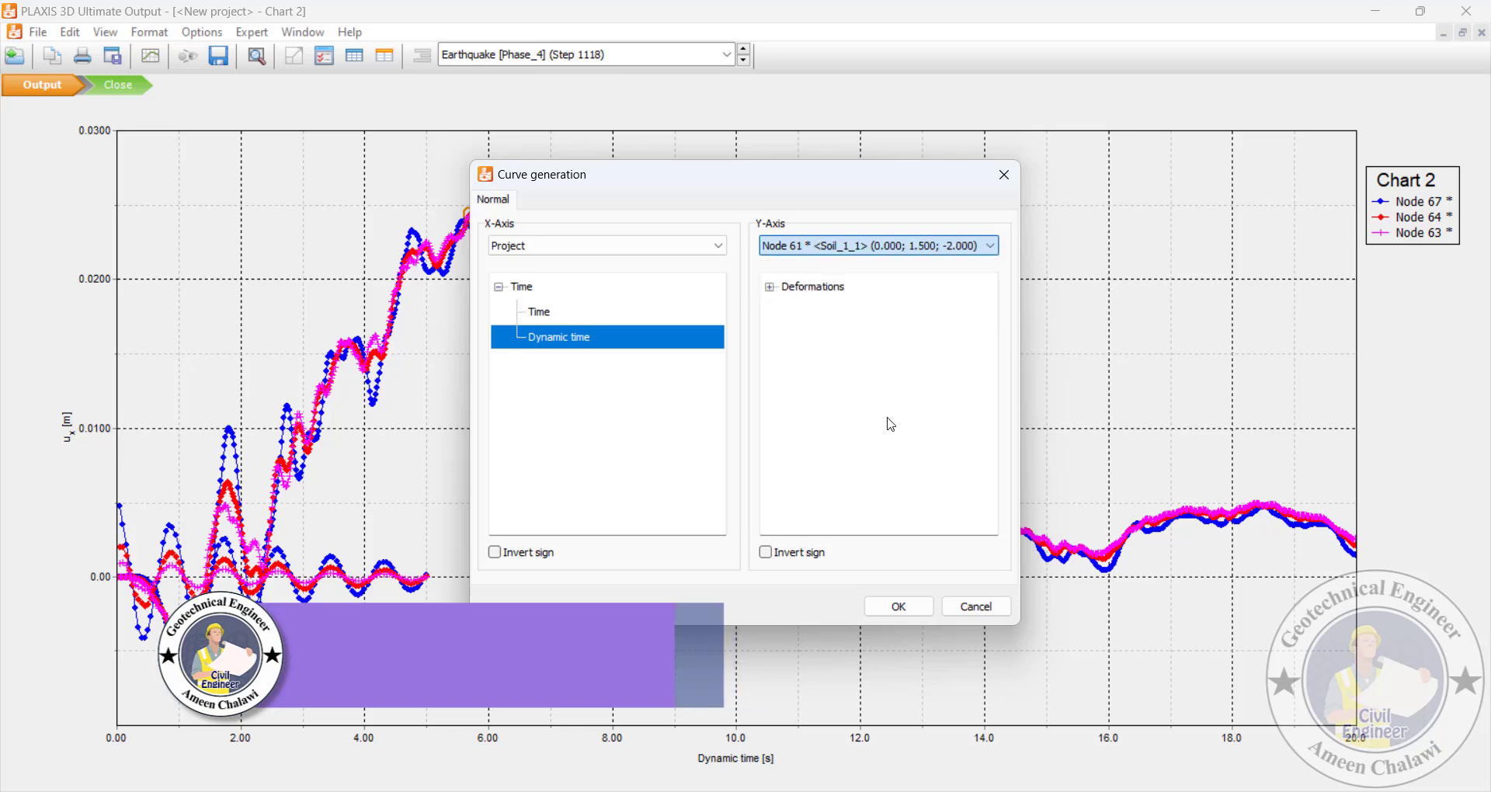
left_click(898, 606)
In the chart settings, exclude Earthquake [Phase_4] from the Node 67 curve so only Free Vibration [Phase_3] is shown
right_click(476, 436)
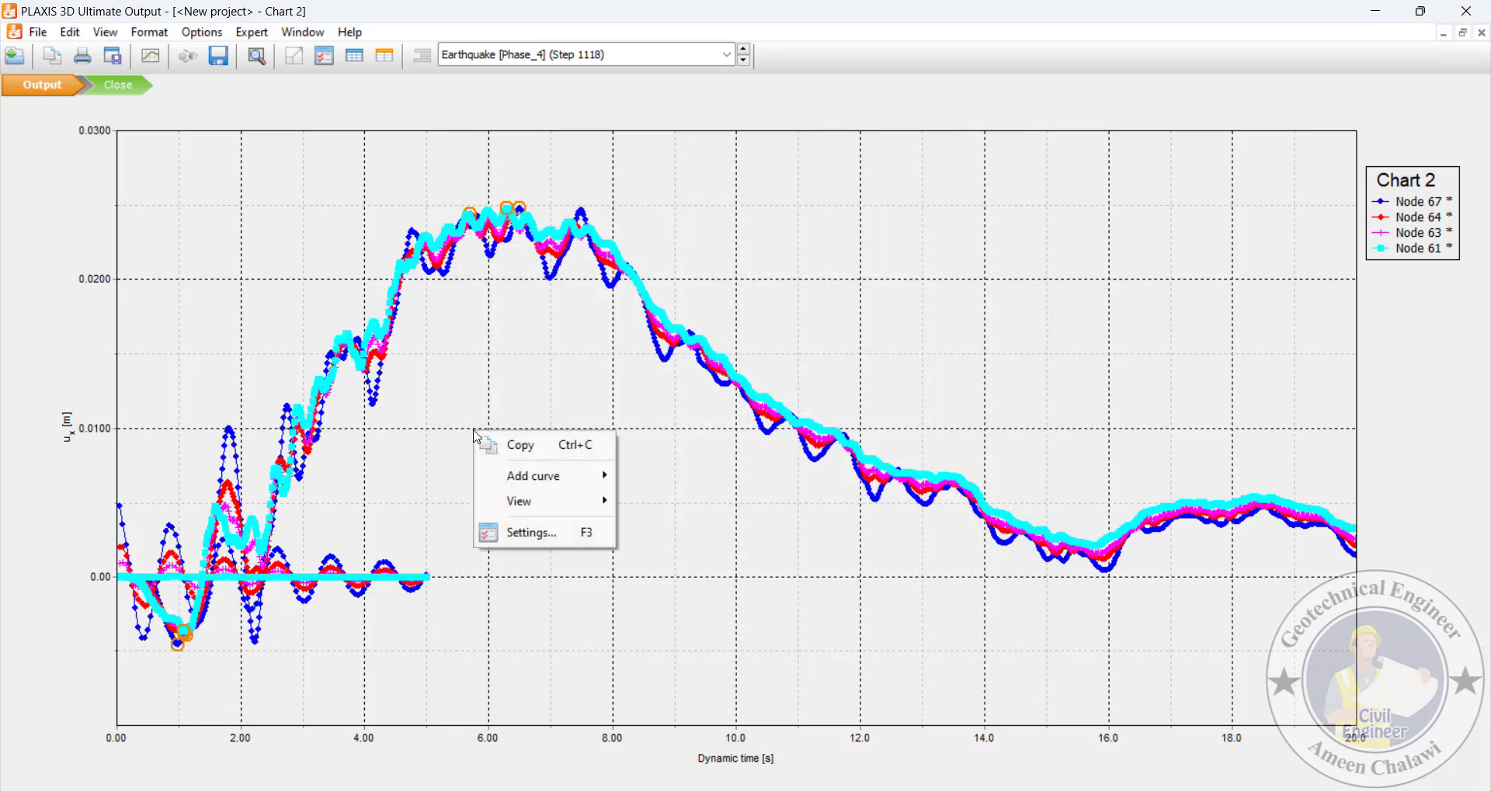
left_click(518, 535)
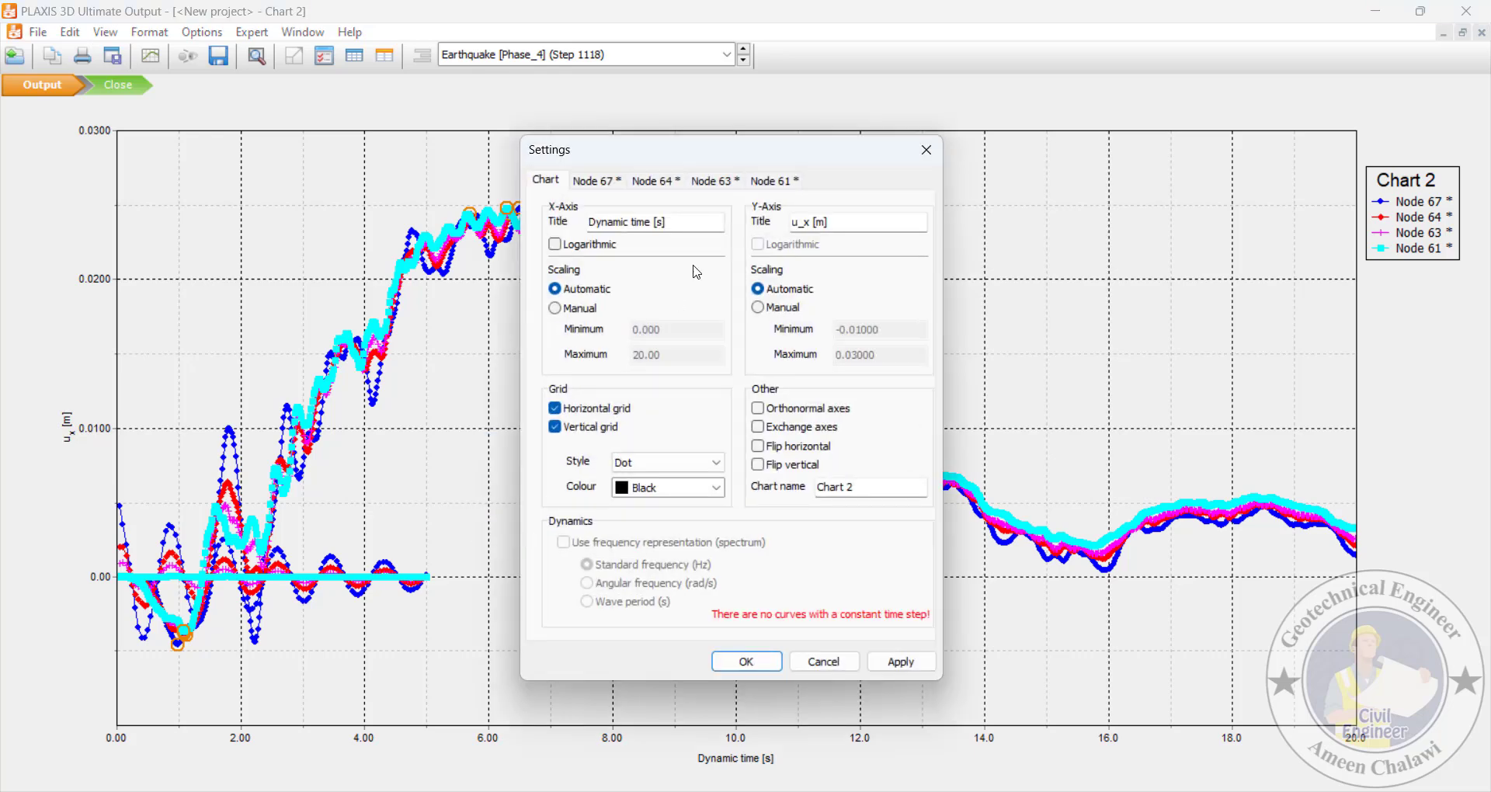
left_click(619, 181)
left_click(890, 261)
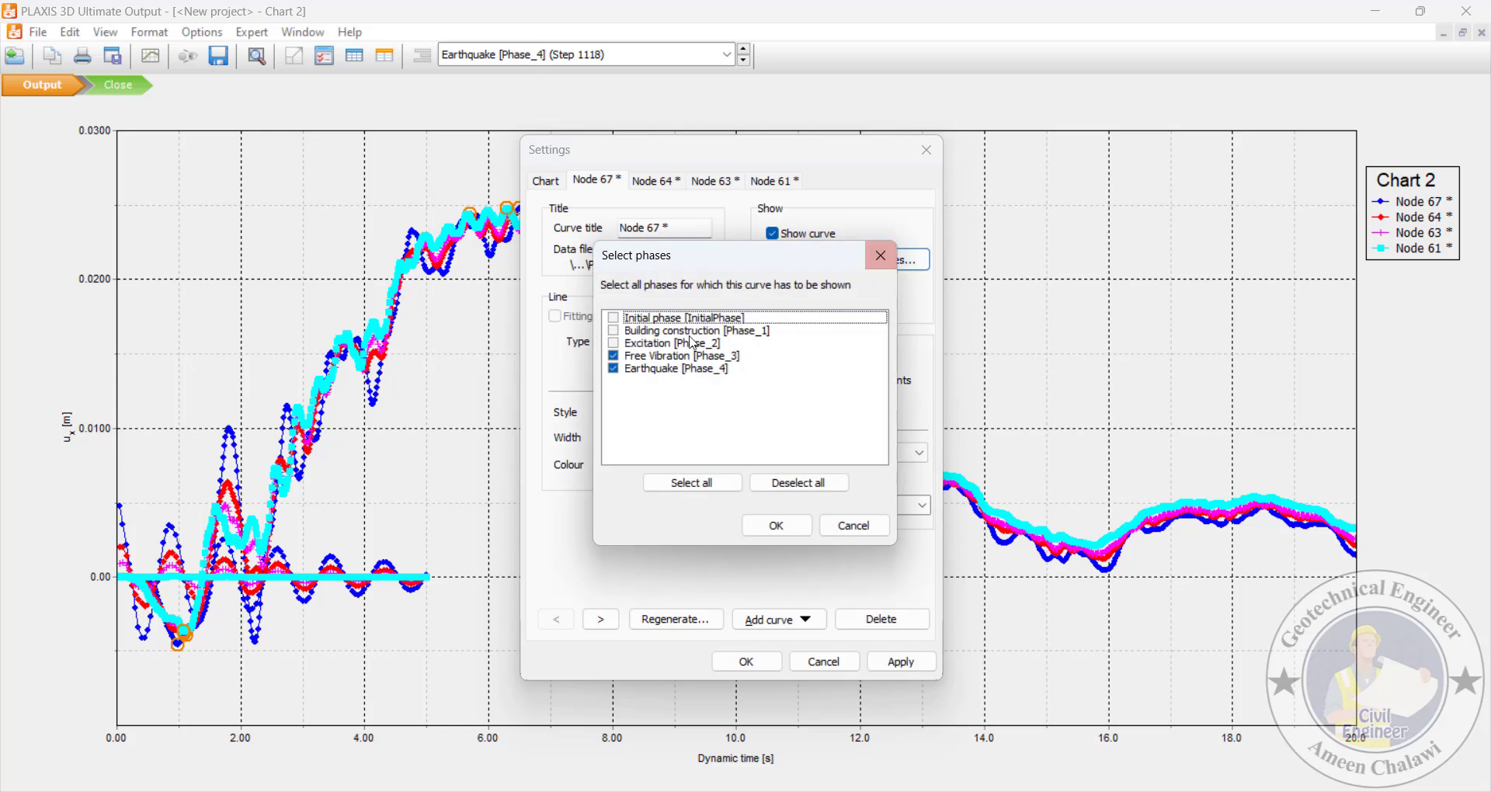
left_click(614, 368)
left_click(779, 528)
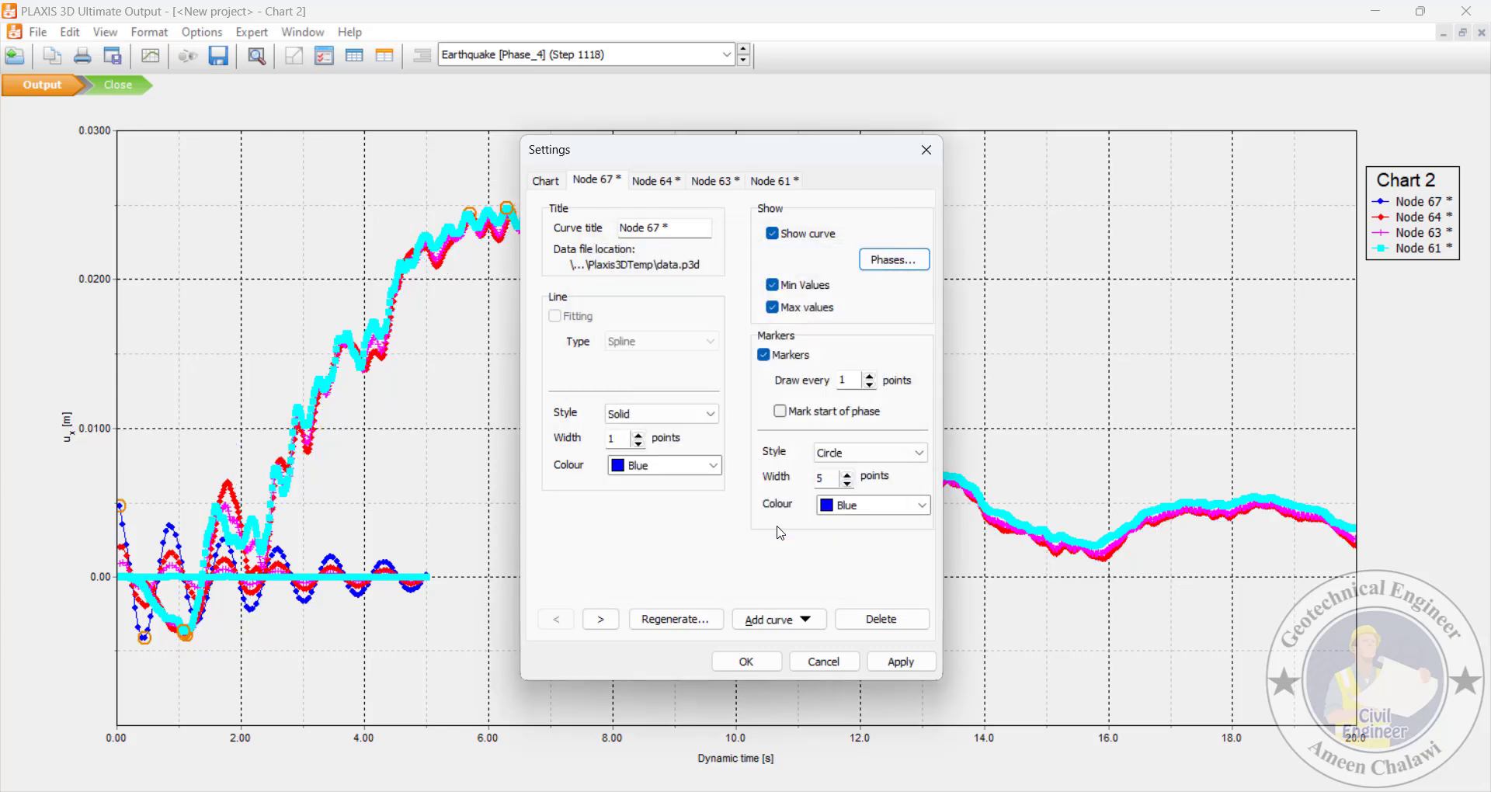
Exclude Earthquake [Phase_4] from the phases shown for the Node 64 and Node 63 curves
left_click(656, 181)
left_click(868, 261)
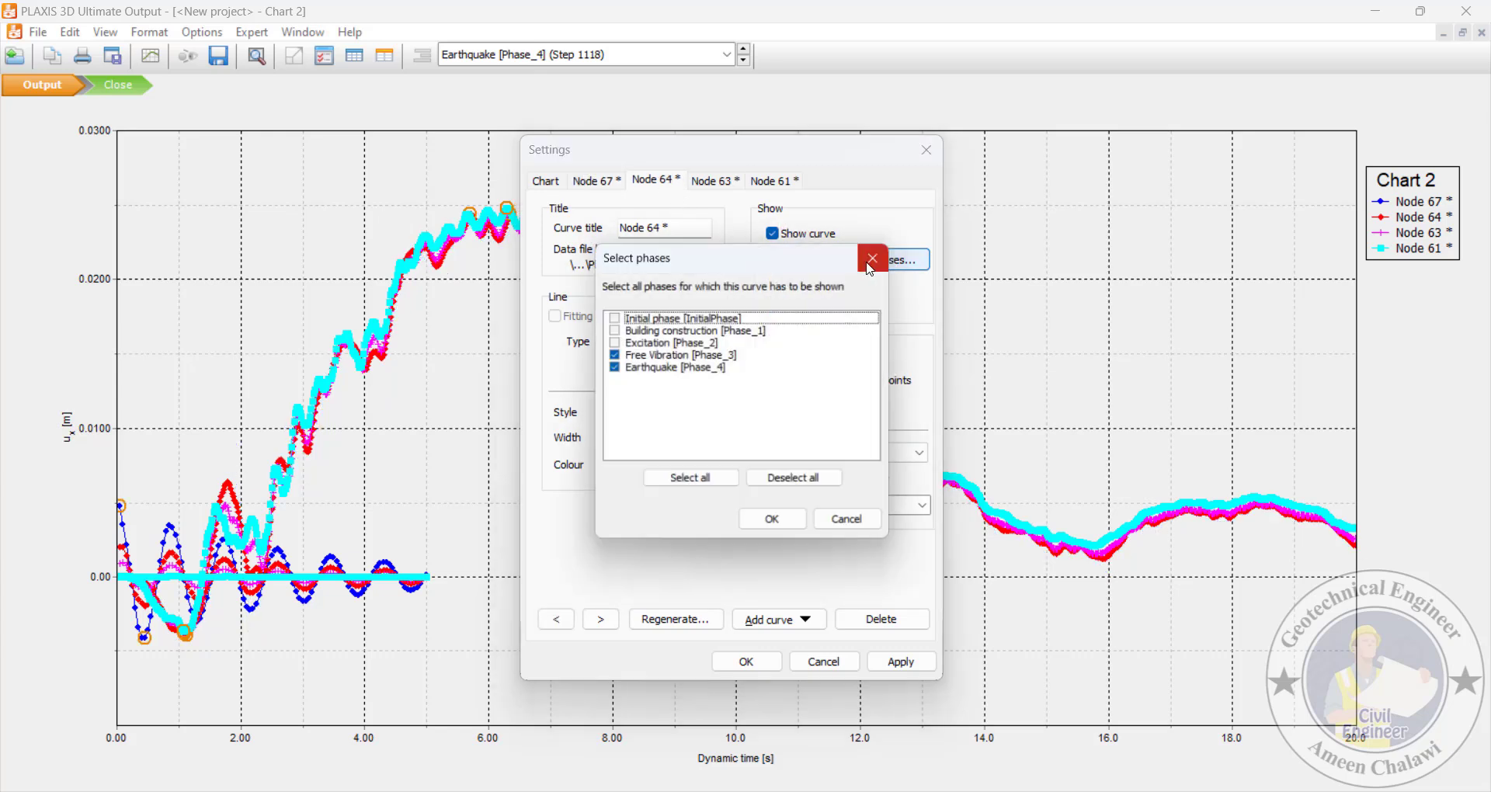
left_click(614, 371)
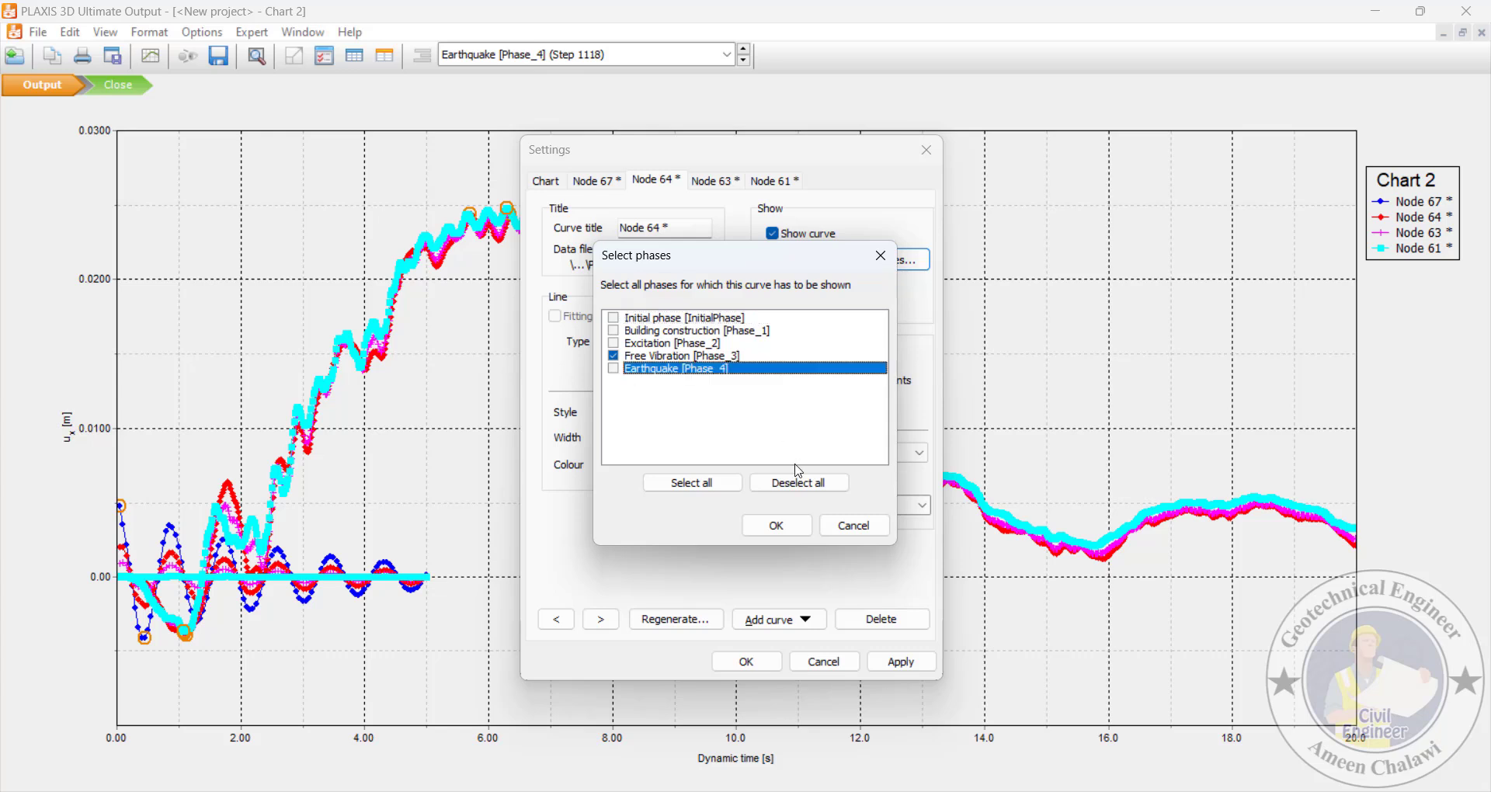
left_click(776, 526)
left_click(720, 185)
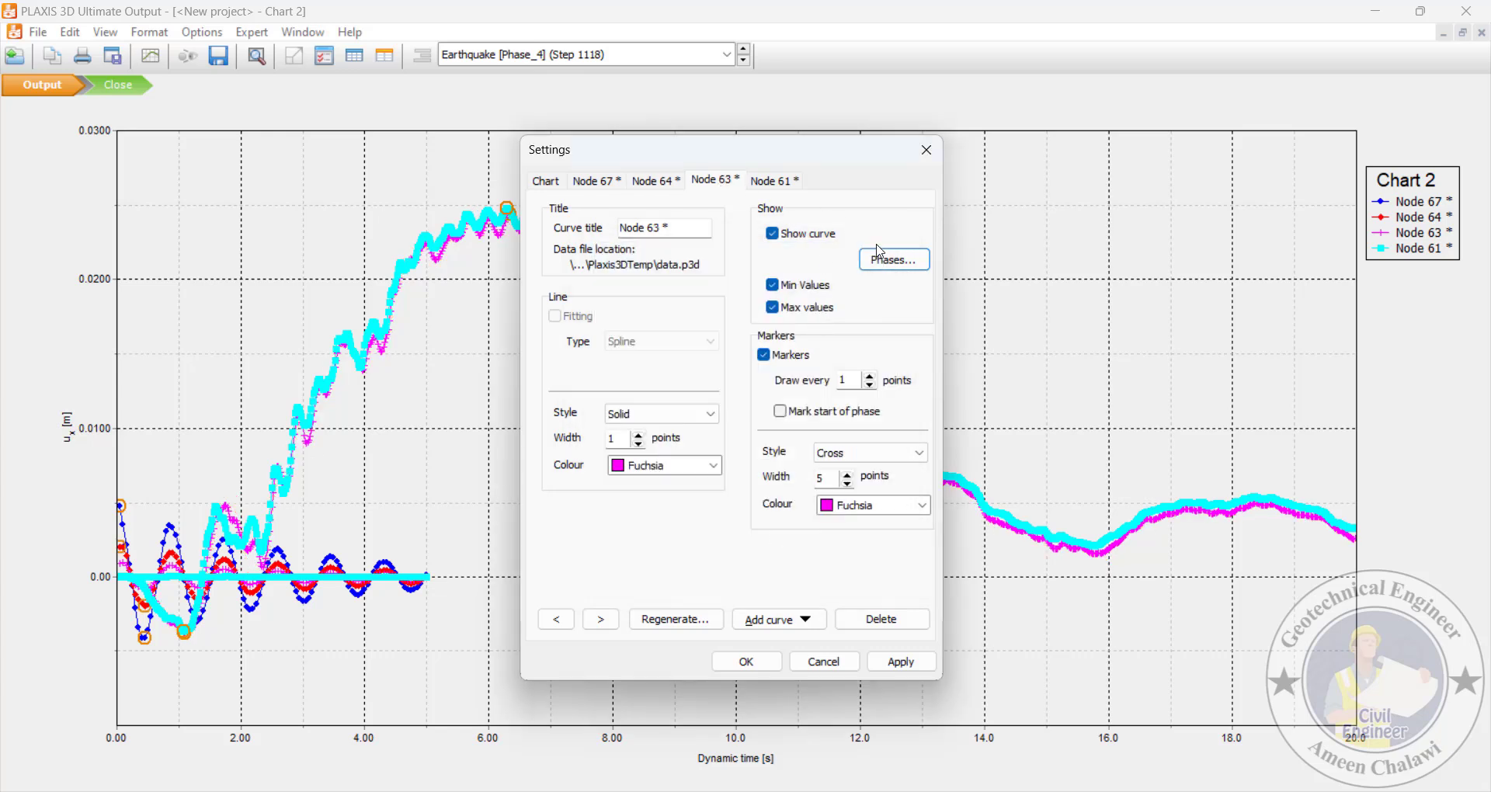
left_click(892, 259)
left_click(614, 370)
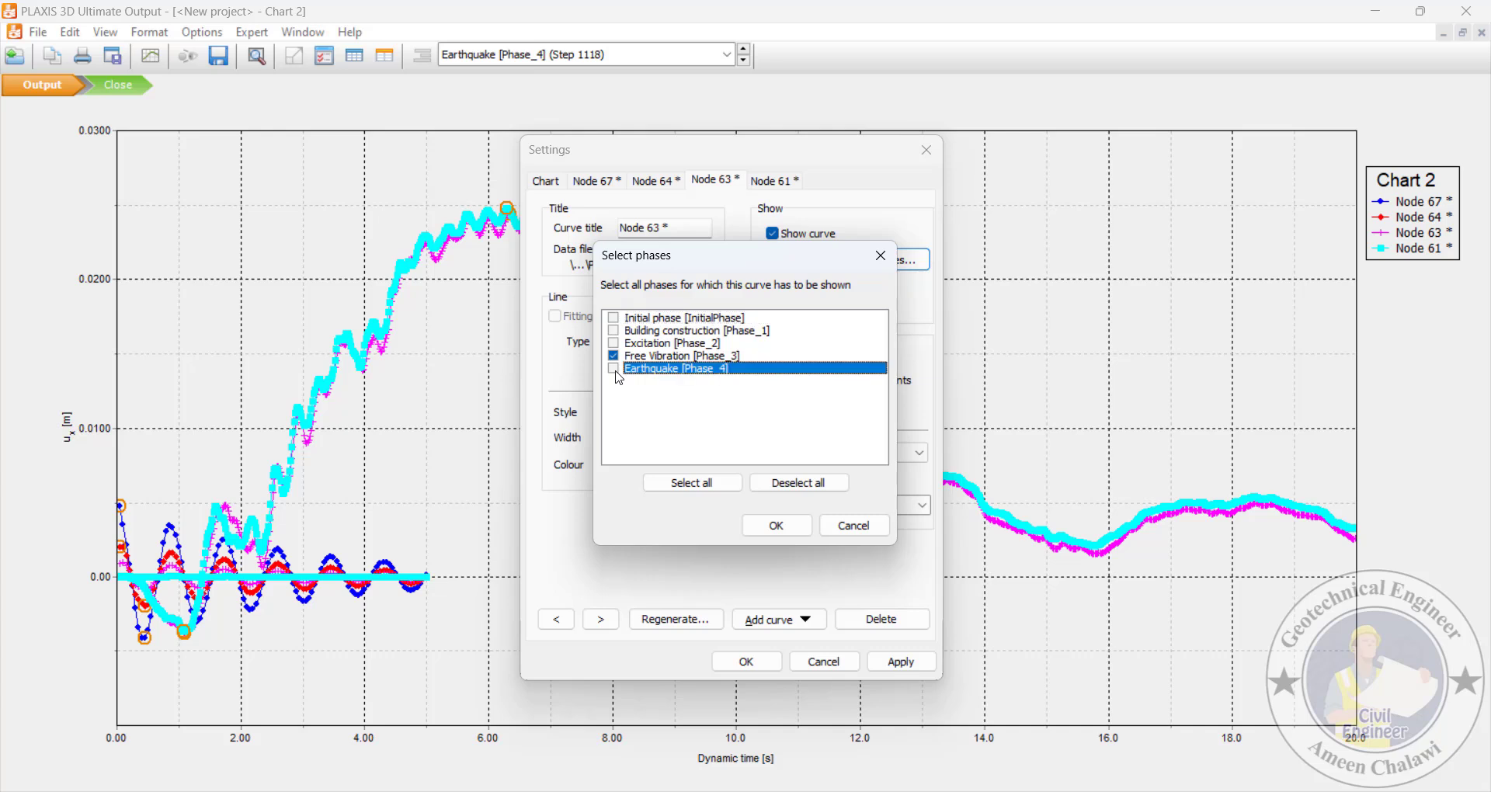
left_click(775, 526)
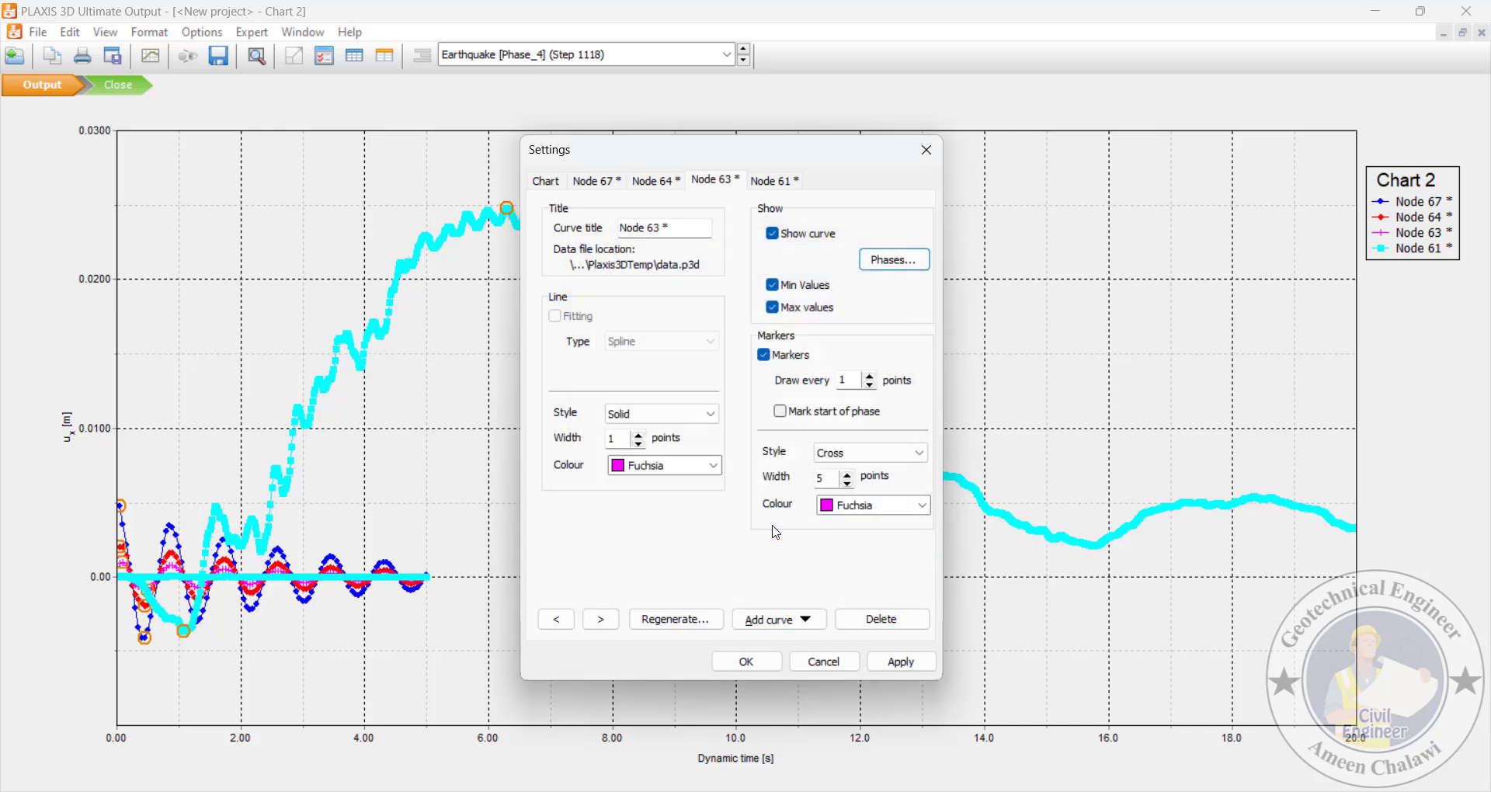
Exclude Earthquake [Phase_4] from the Node 61 curve and accept the chart settings
left_click(789, 183)
left_click(882, 257)
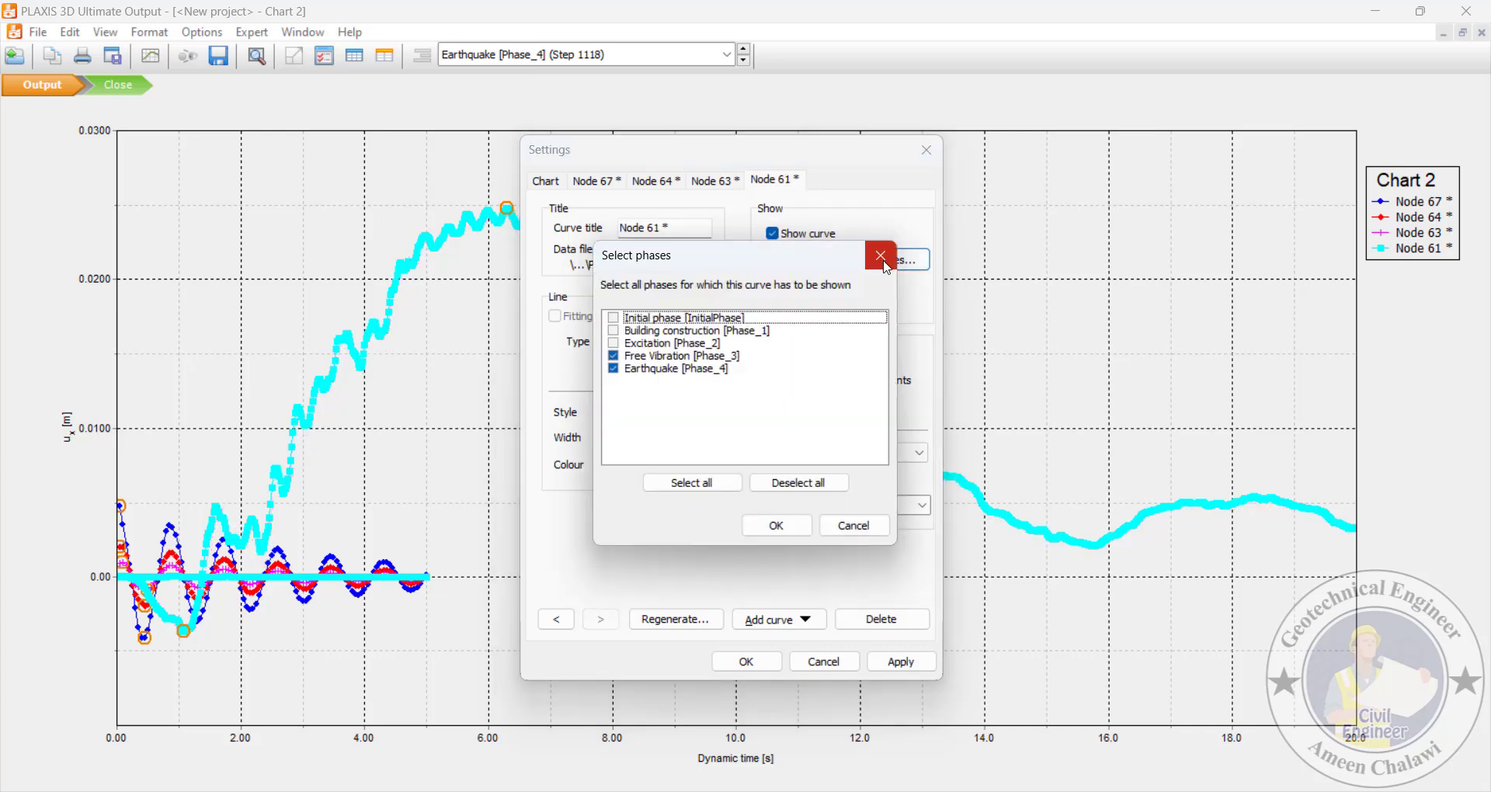
left_click(615, 370)
left_click(776, 526)
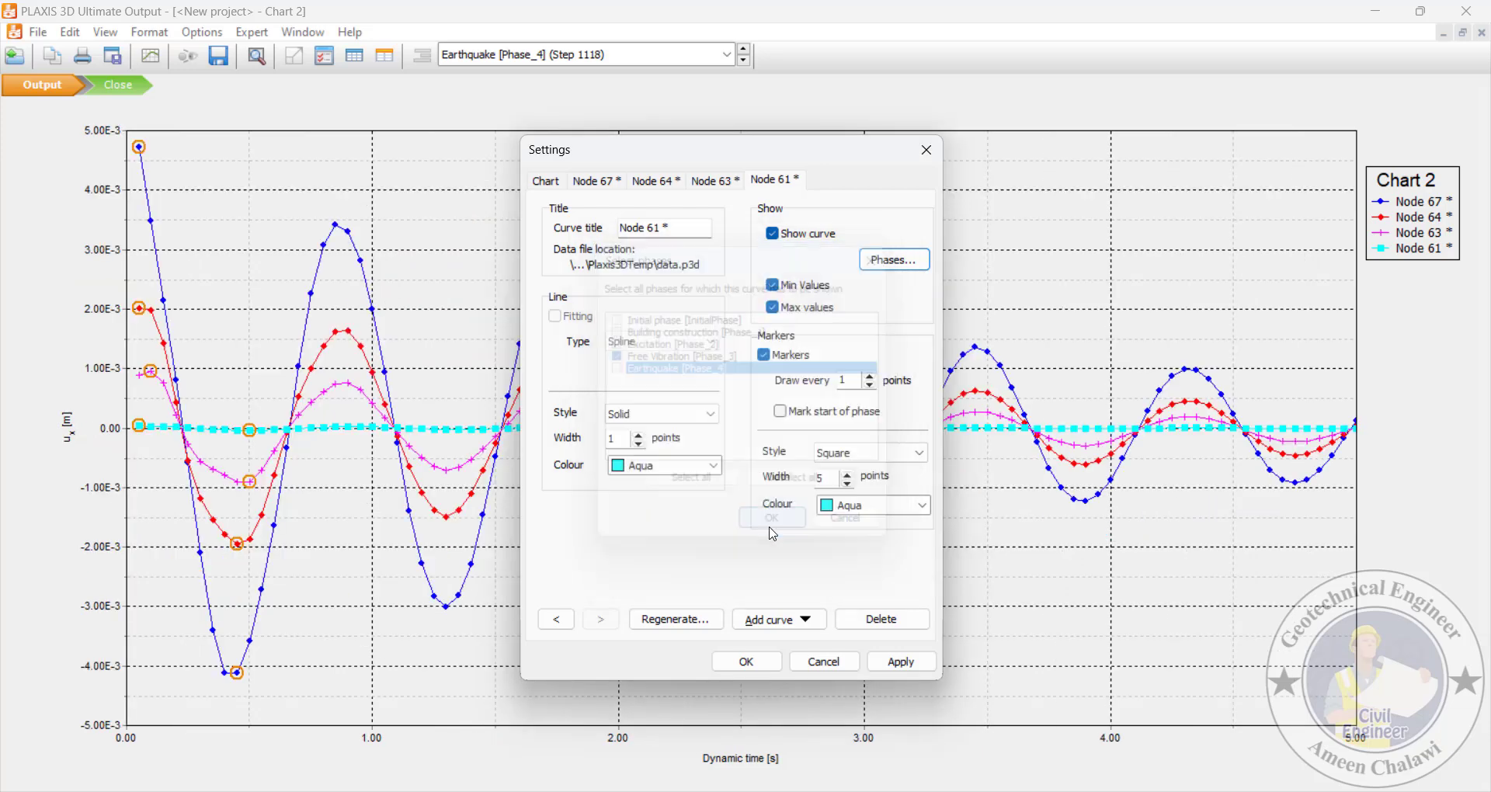
left_click(745, 668)
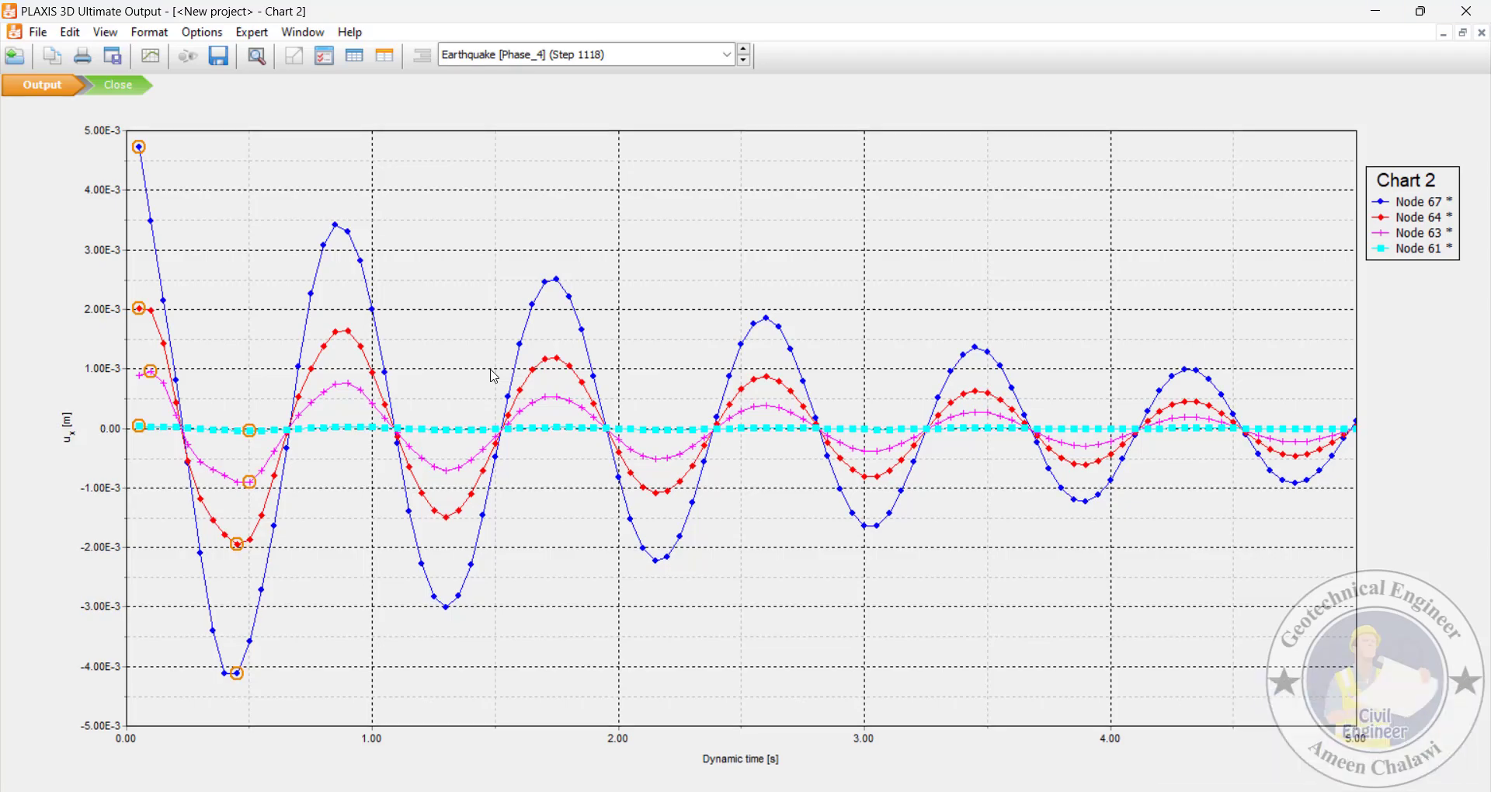
Switch to the PDF tutorial in Foxit PDF Reader to compare the chart with the free vibration displacement figure
key("alt+Tab")
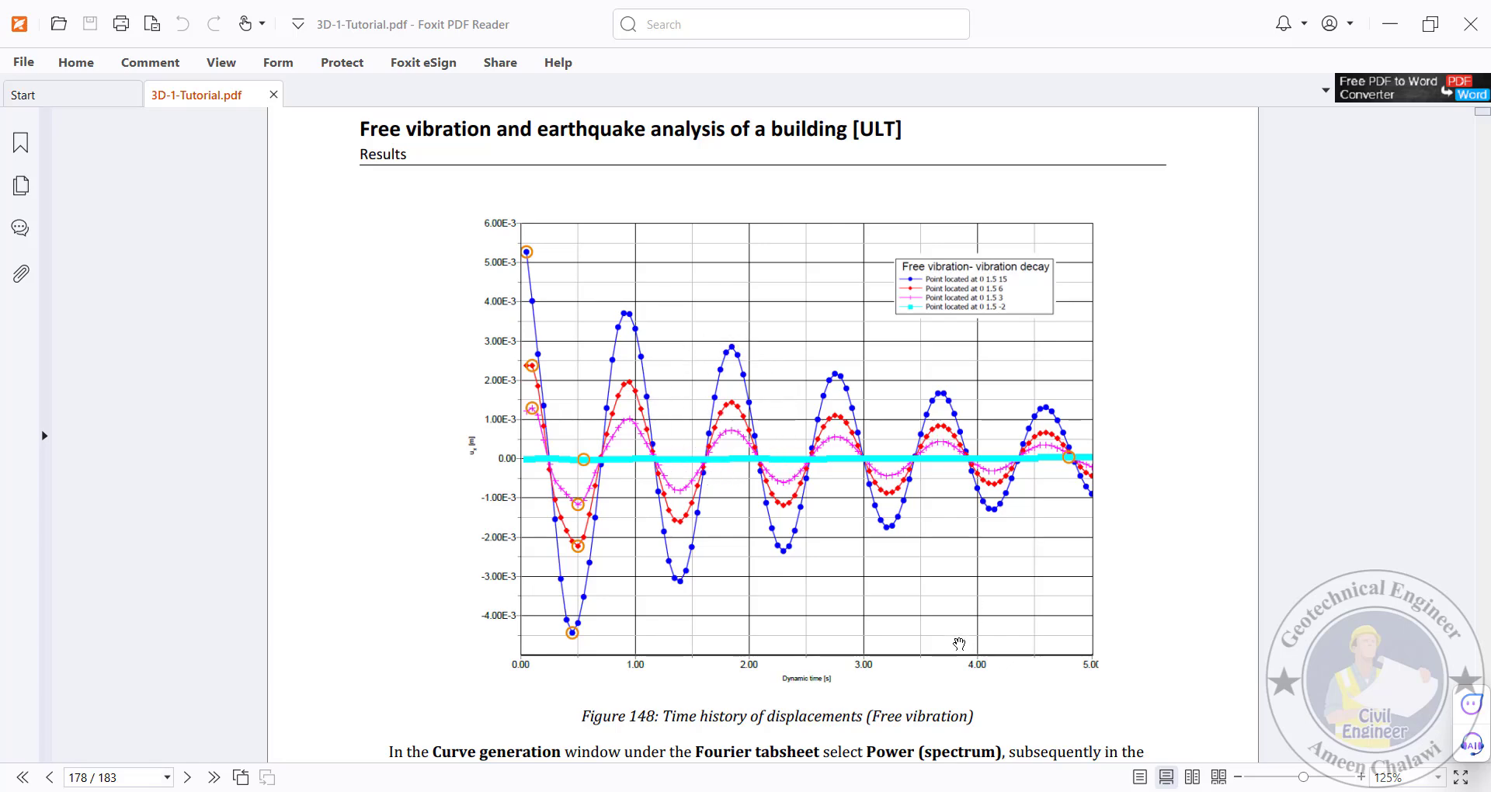
Switch back to PLAXIS 3D Output and create a new Fourier chart with the power spectrum of total displacement u_x for Node 67
key("alt+Tab")
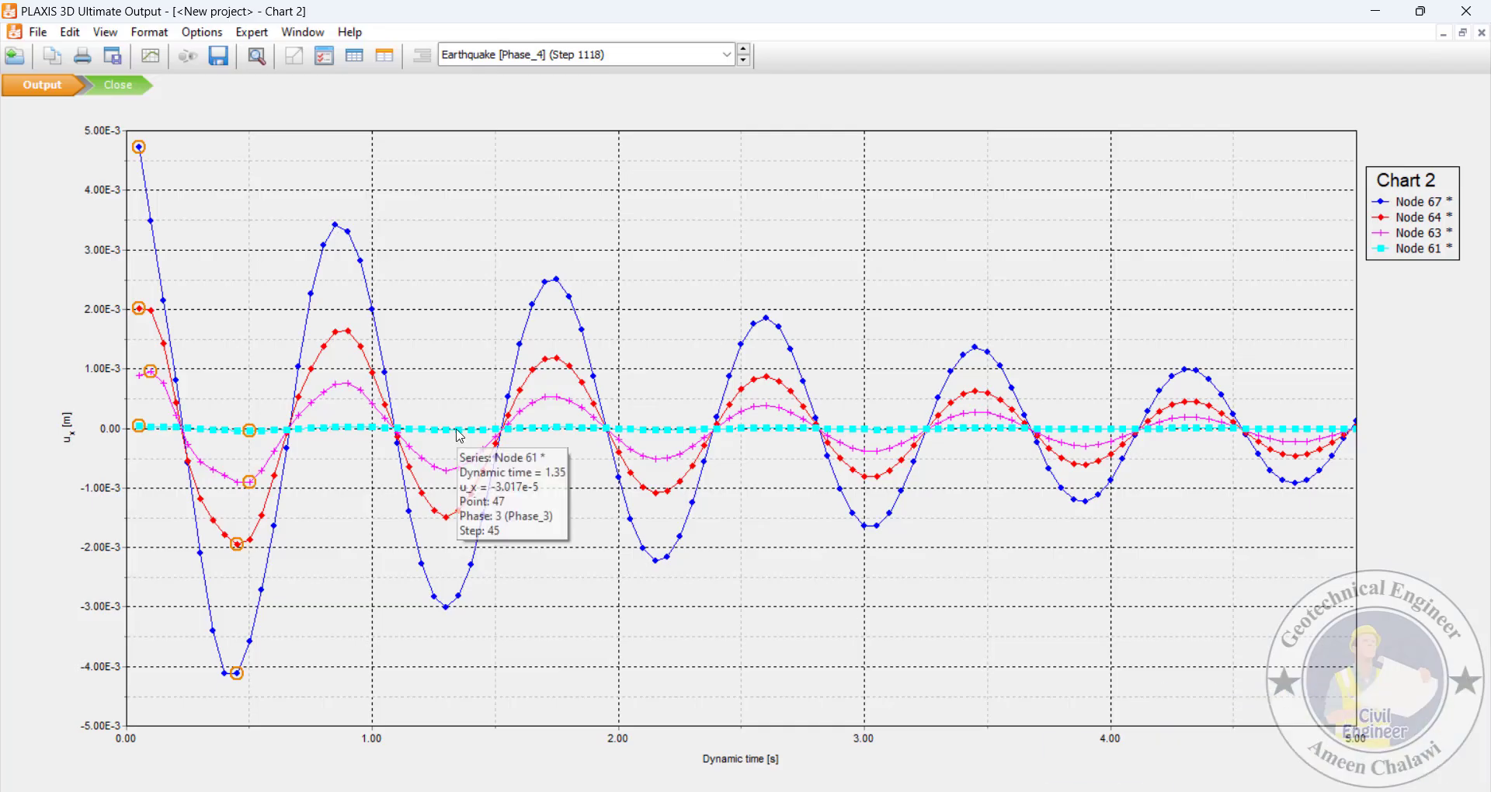
left_click(157, 60)
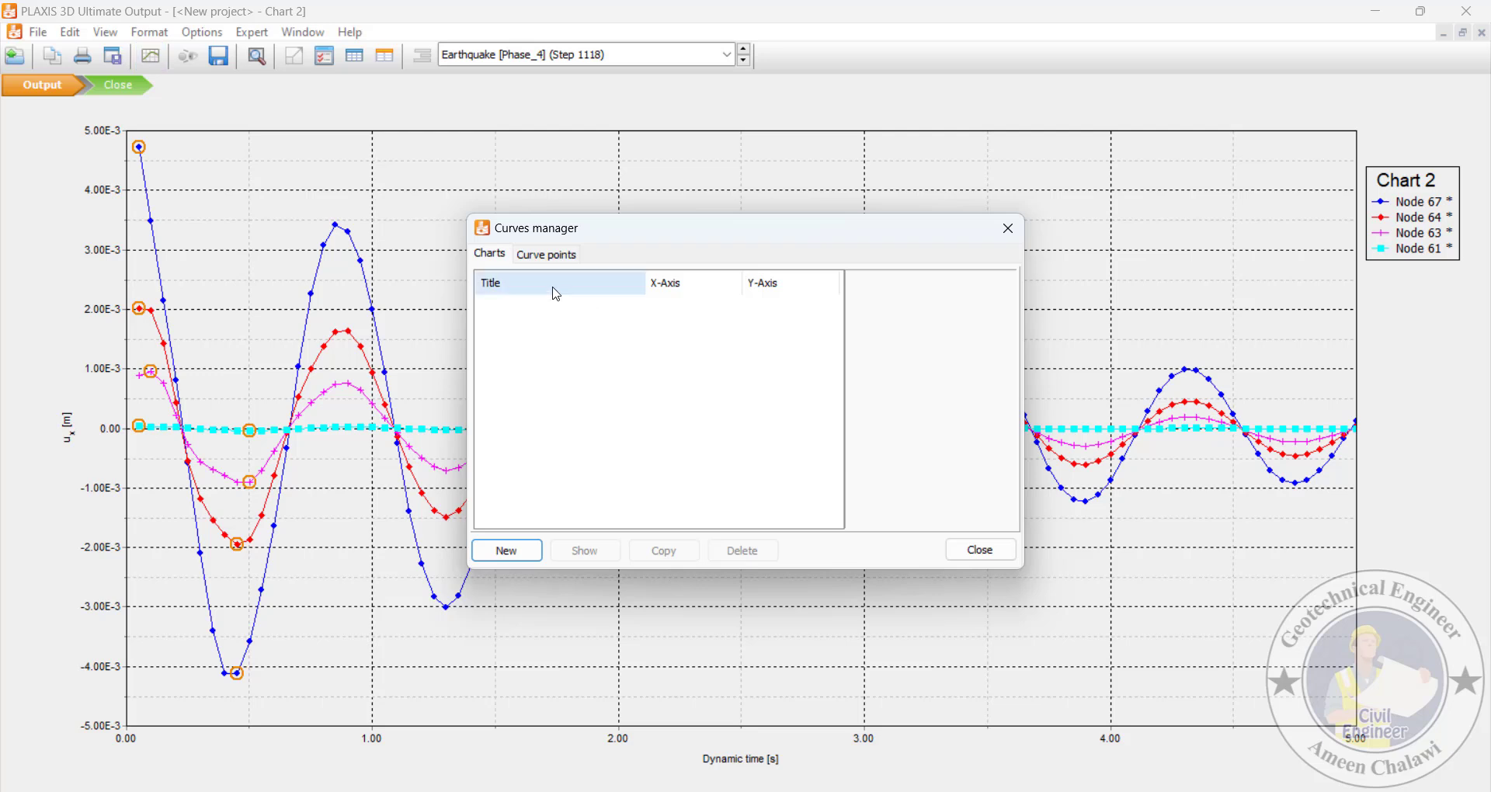
left_click(553, 253)
left_click(490, 254)
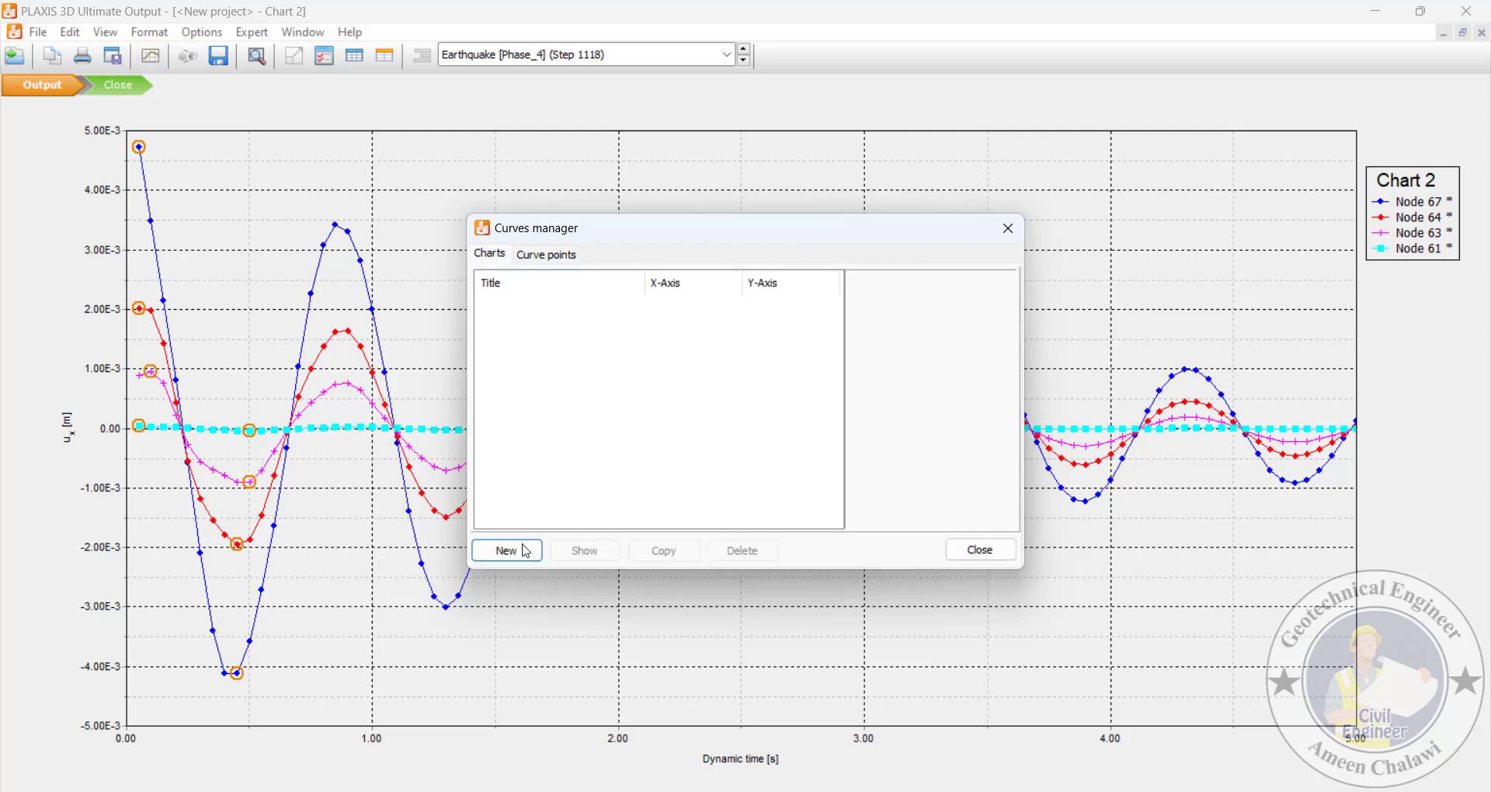
left_click(525, 551)
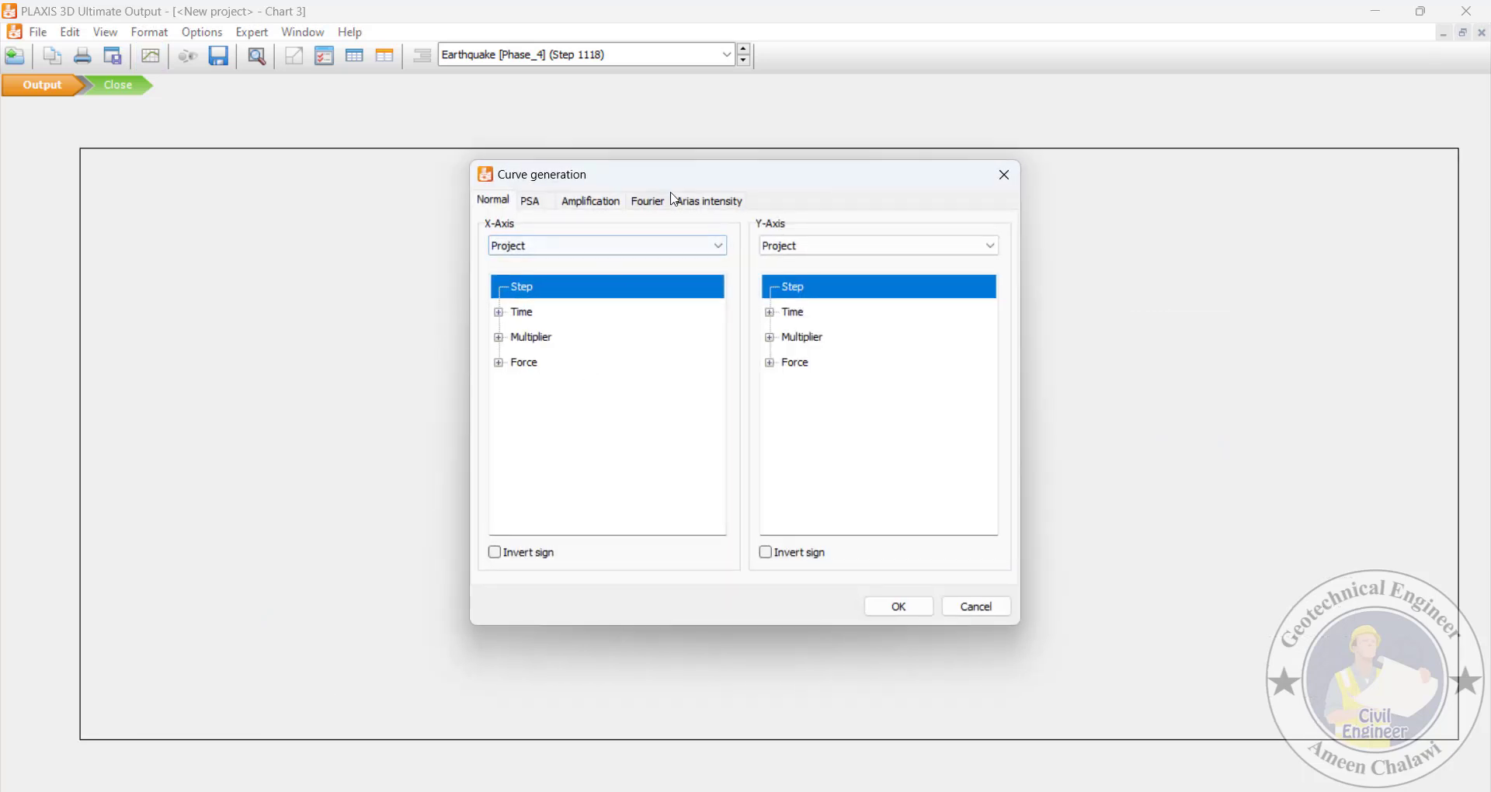
left_click(649, 201)
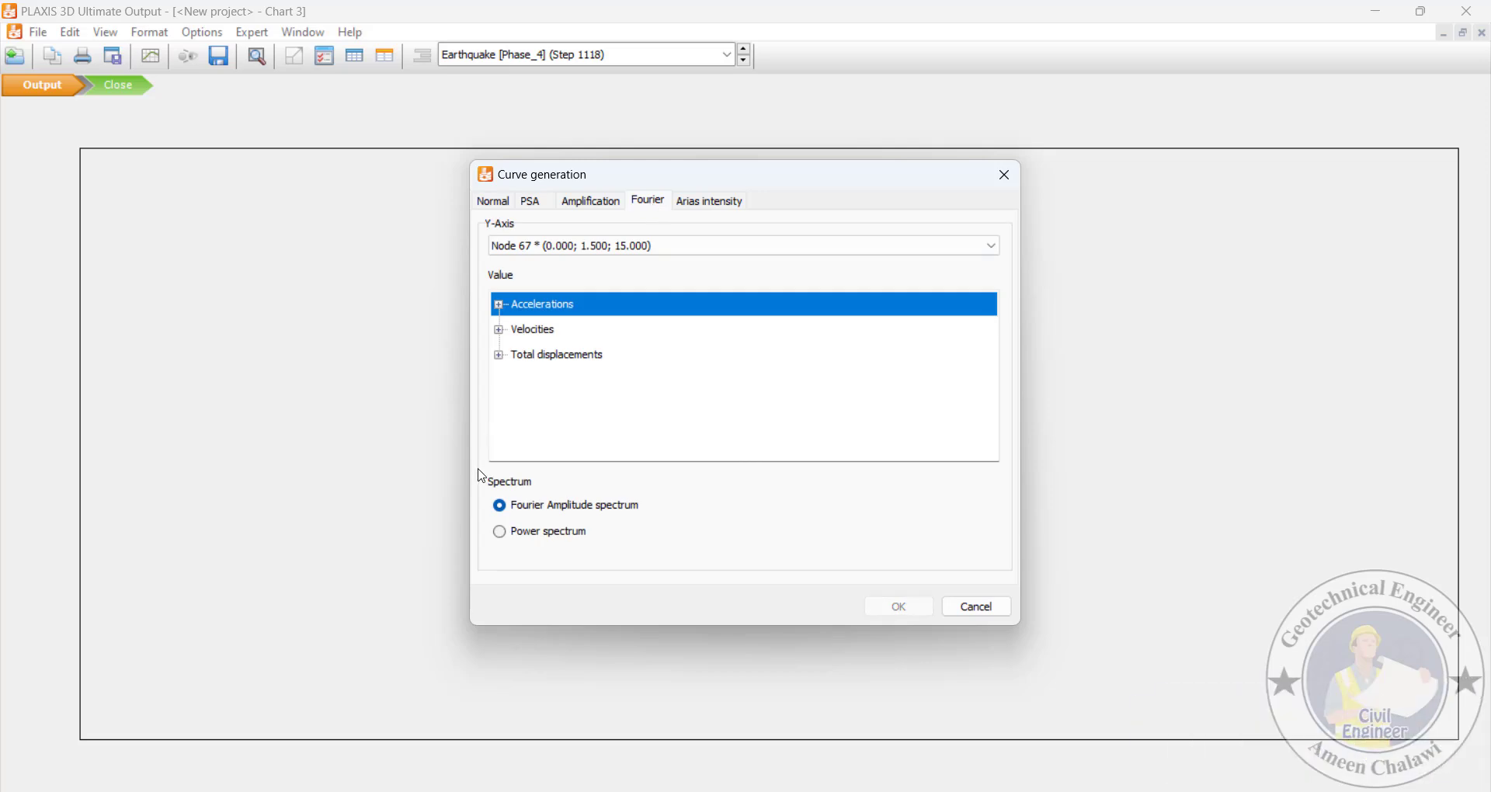
left_click(499, 354)
left_click(533, 401)
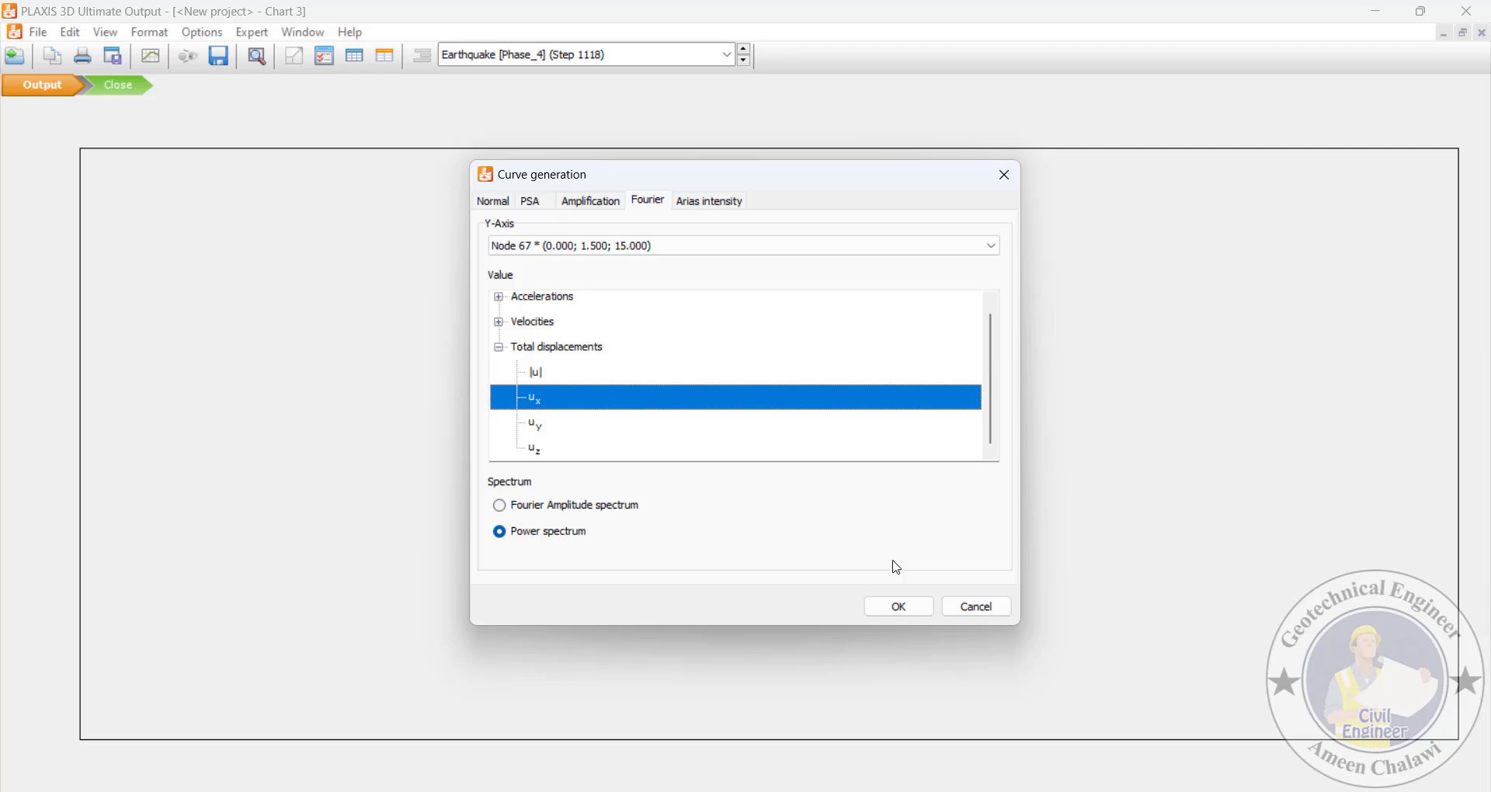
left_click(895, 608)
In the chart settings, show the Node 67 curve for Free Vibration [Phase_3] only instead of Earthquake [Phase_4], and accept
right_click(674, 526)
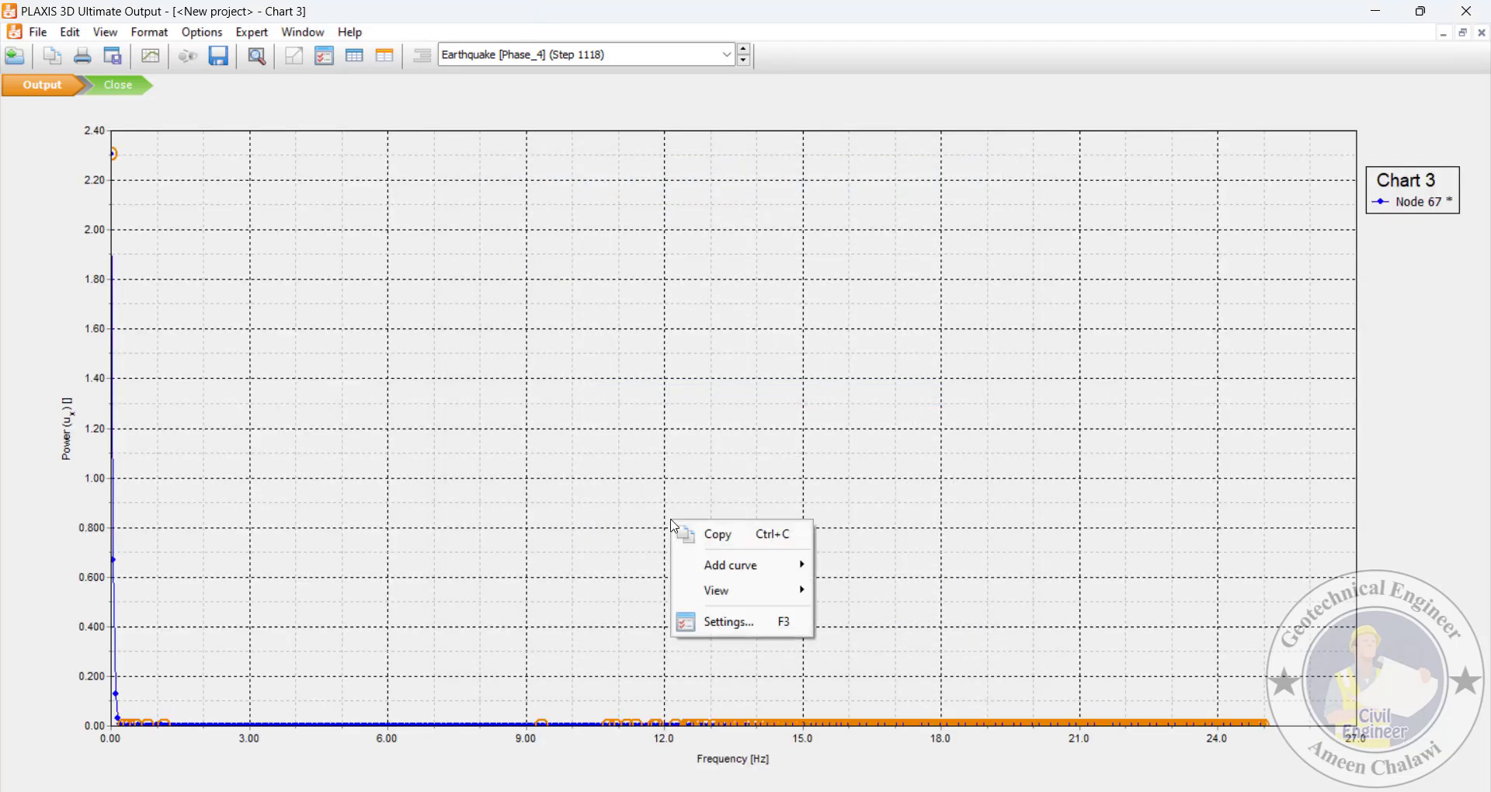
left_click(728, 622)
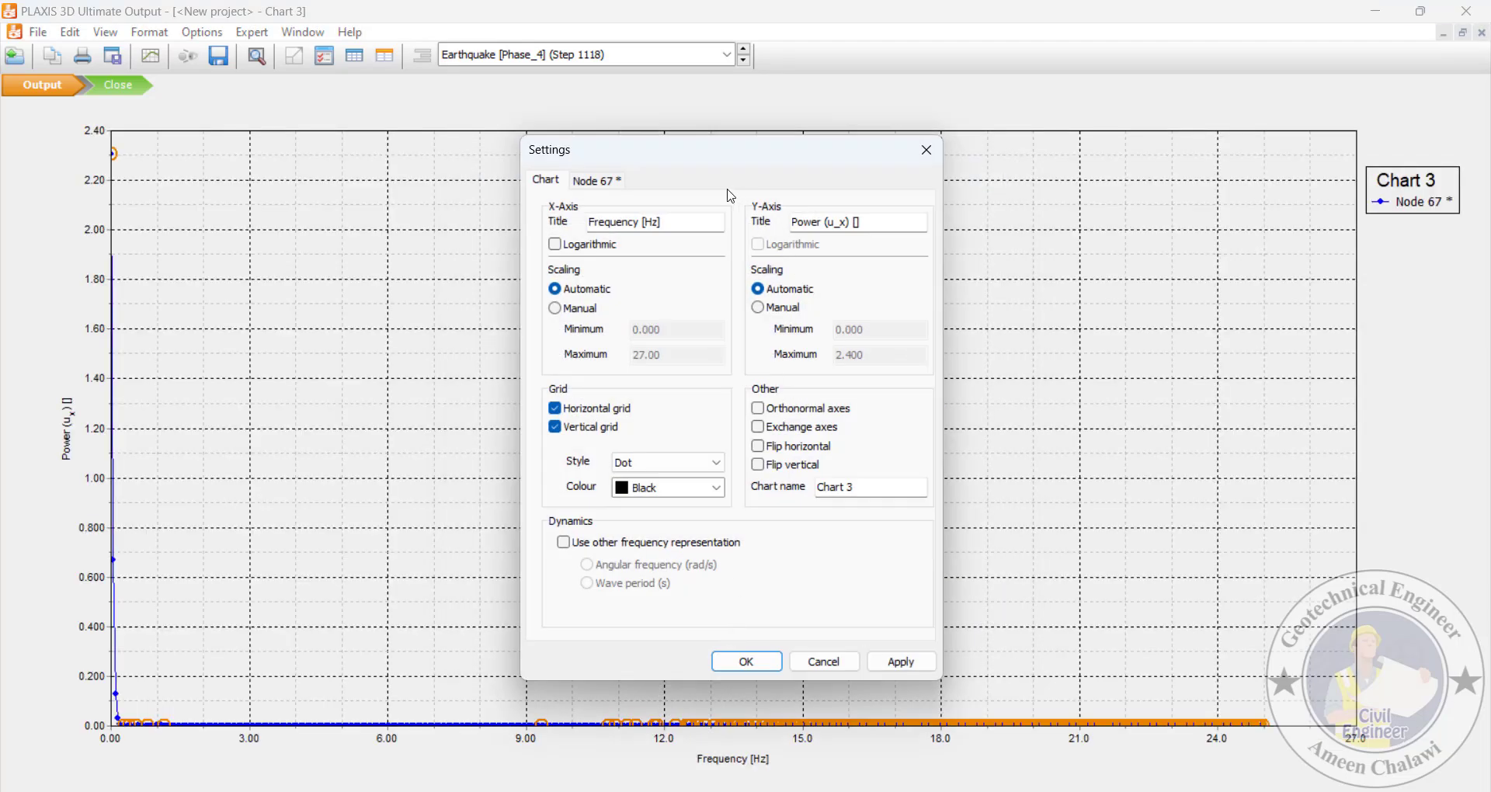
left_click(597, 180)
left_click(875, 260)
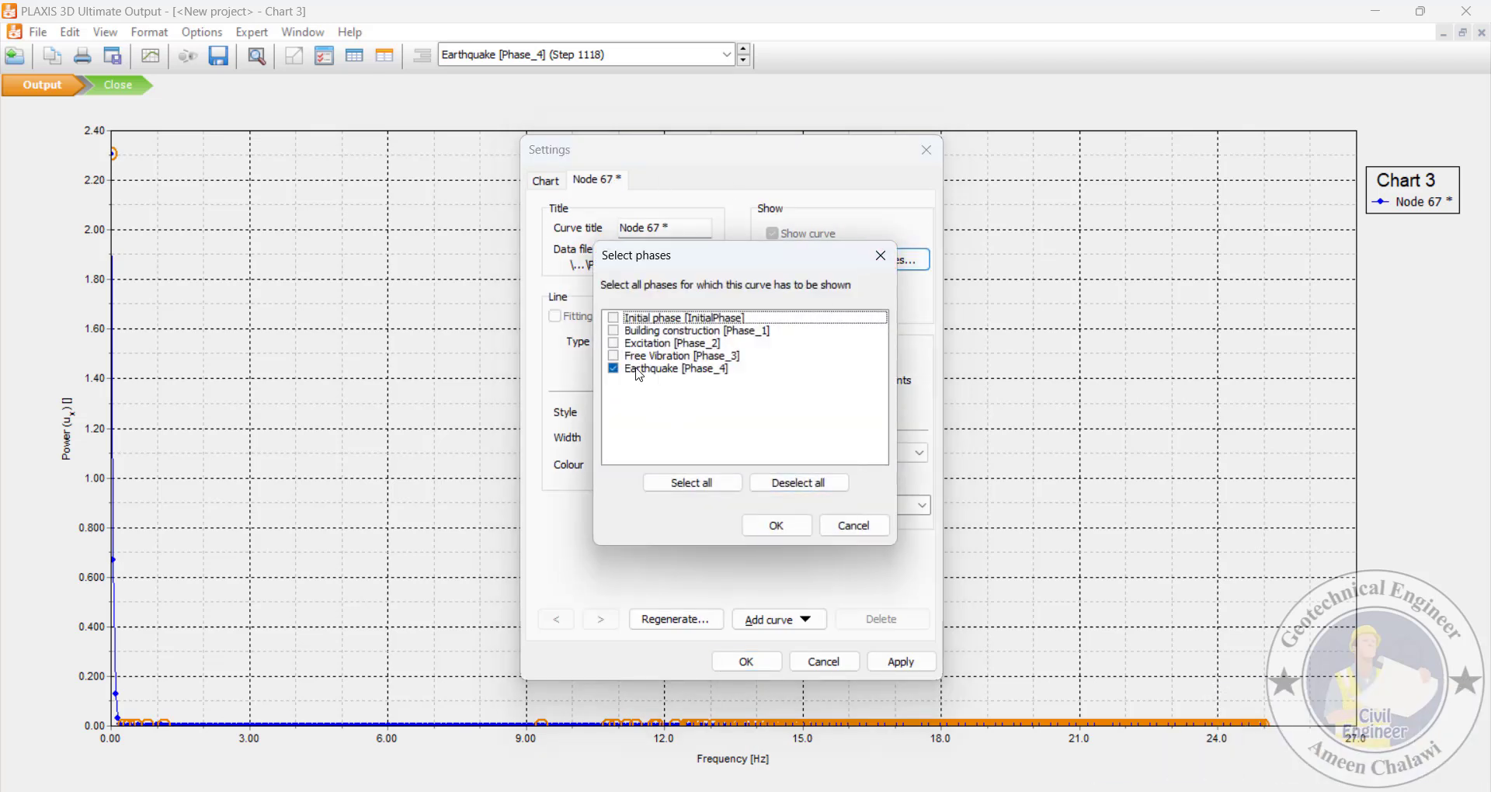
left_click(638, 372)
left_click(613, 369)
left_click(616, 359)
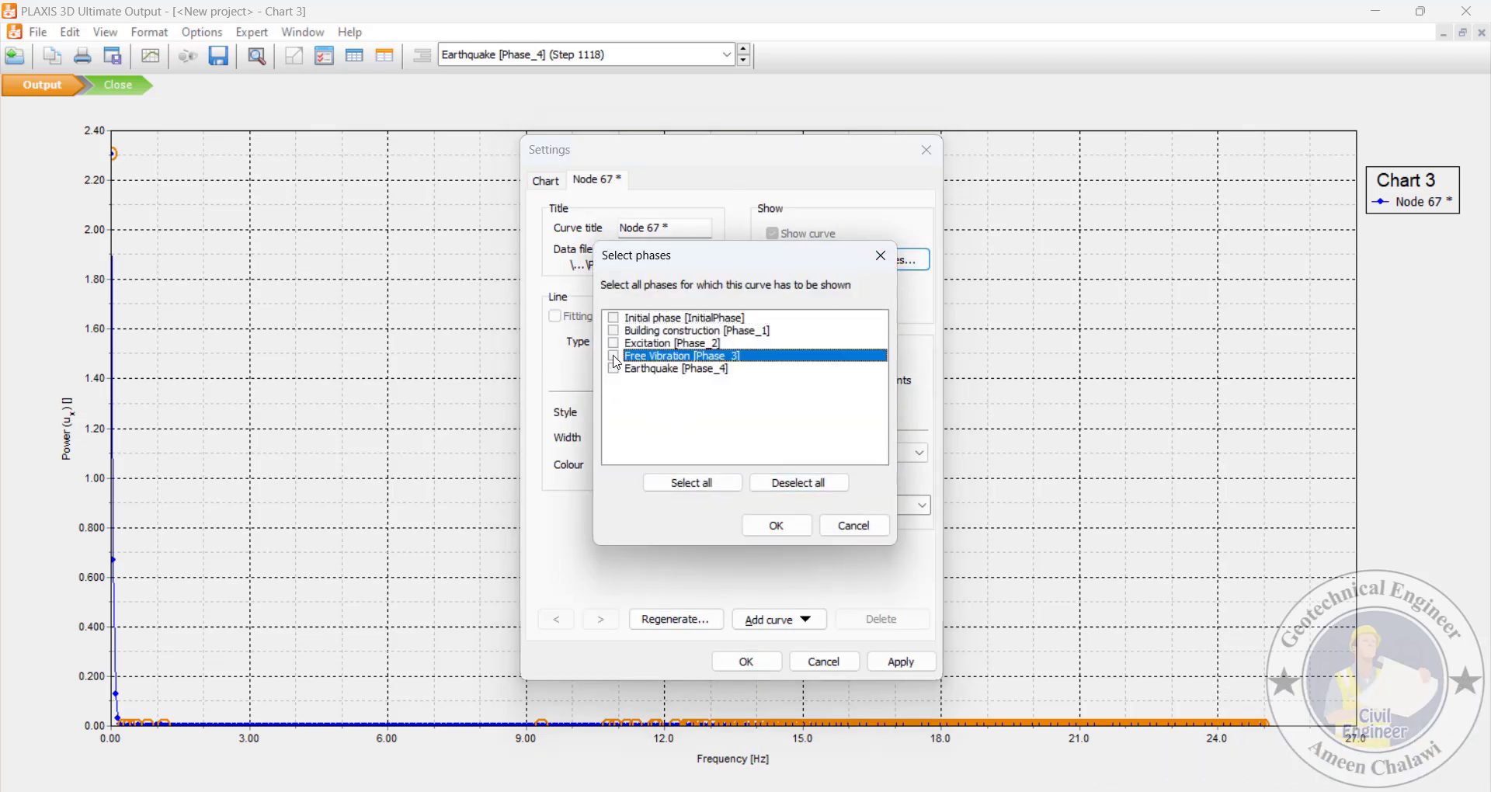
left_click(776, 525)
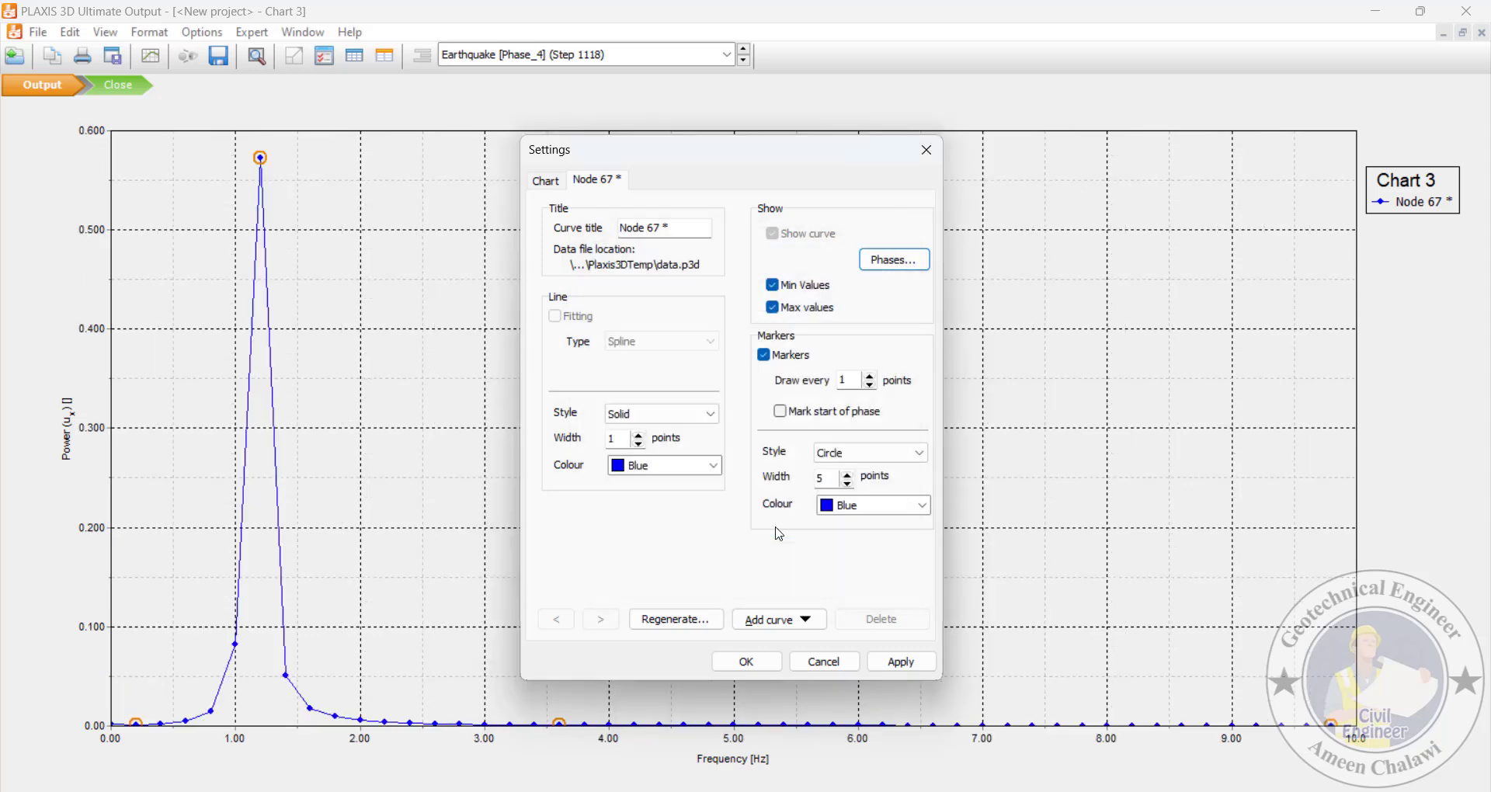
left_click(745, 662)
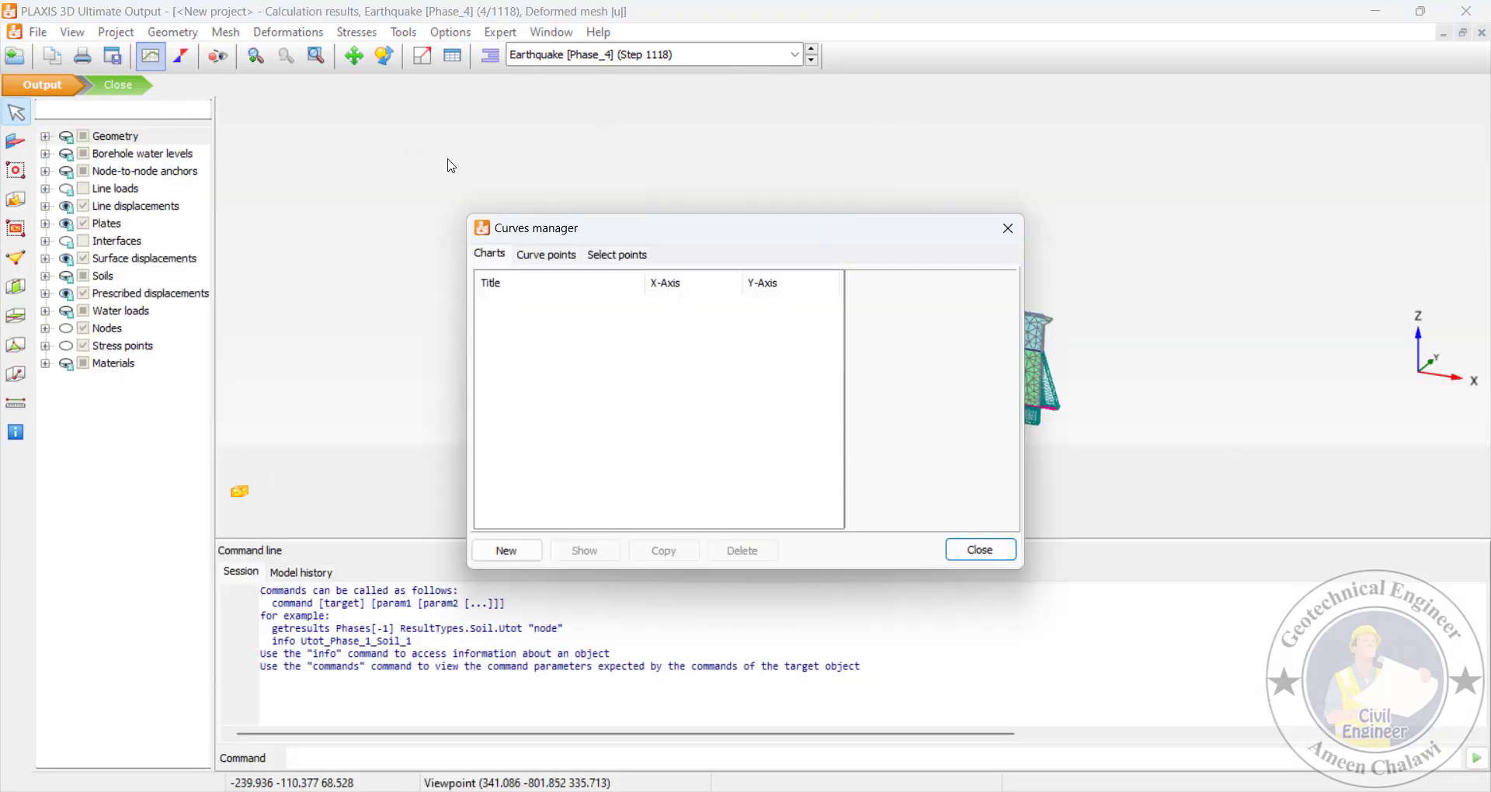
Create a new Fourier chart with the power spectrum of acceleration a_x for Node 67 (0.000; 1.500; 15.000)
left_click(509, 551)
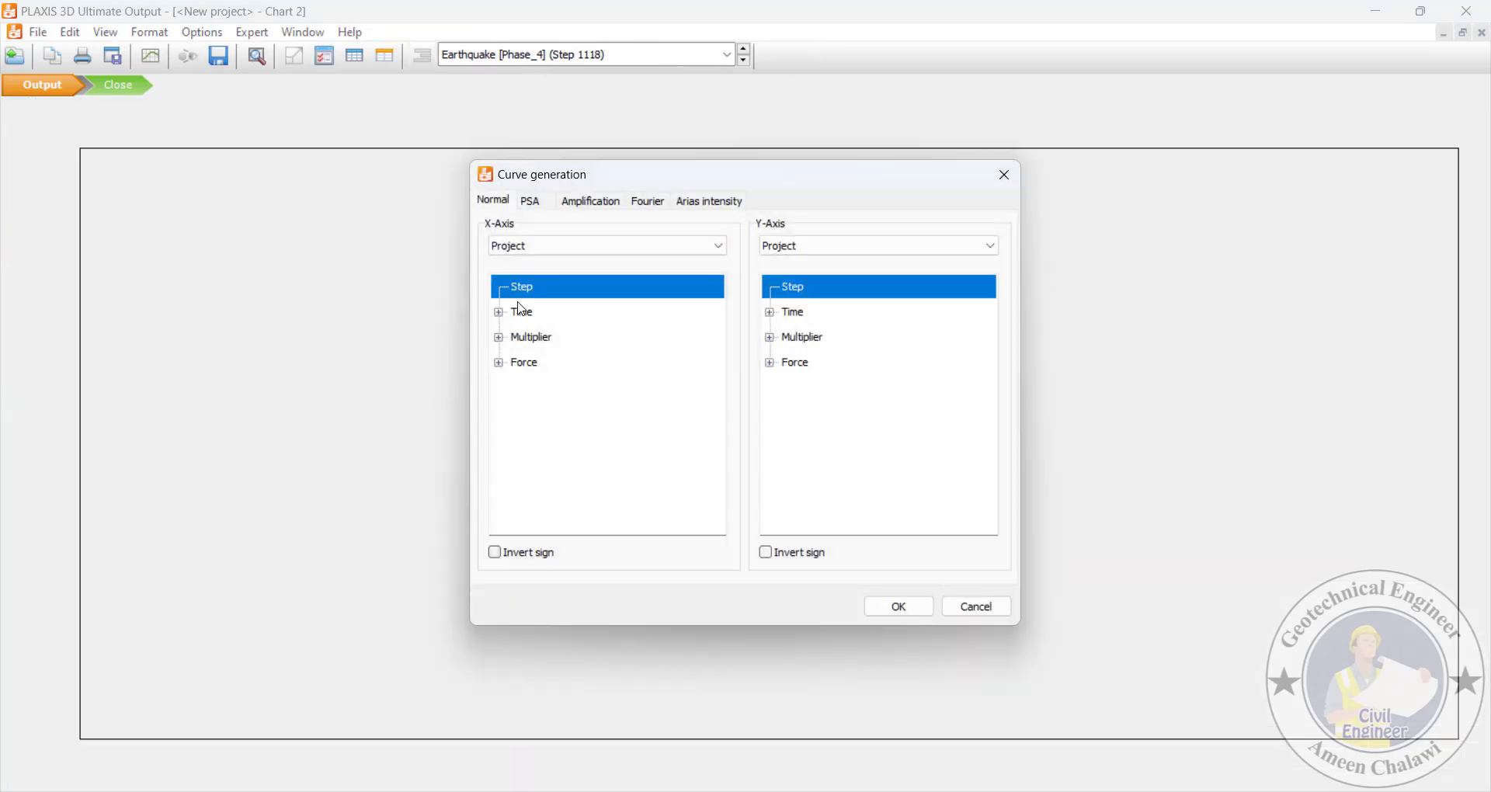
left_click(499, 312)
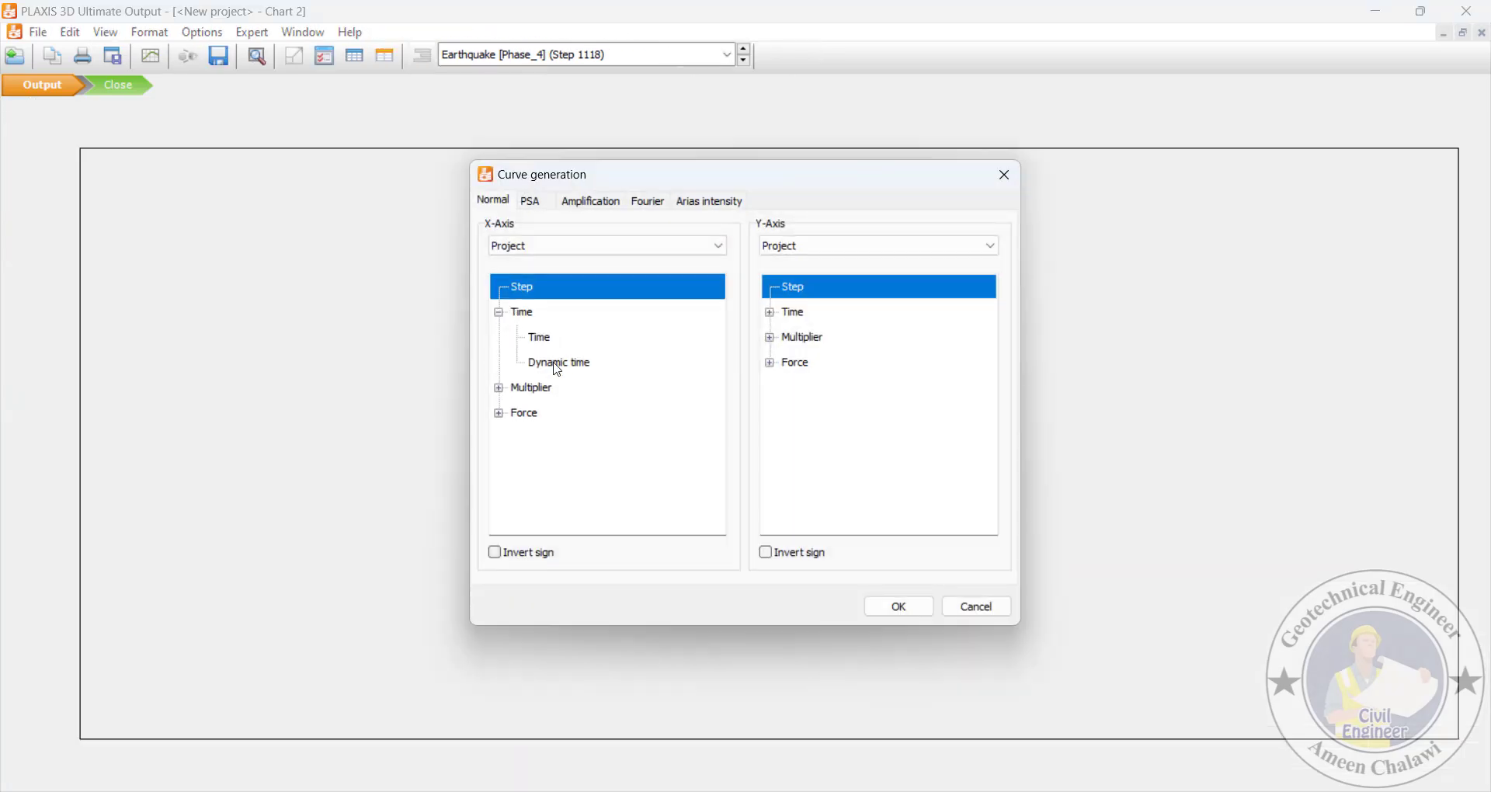
left_click(649, 202)
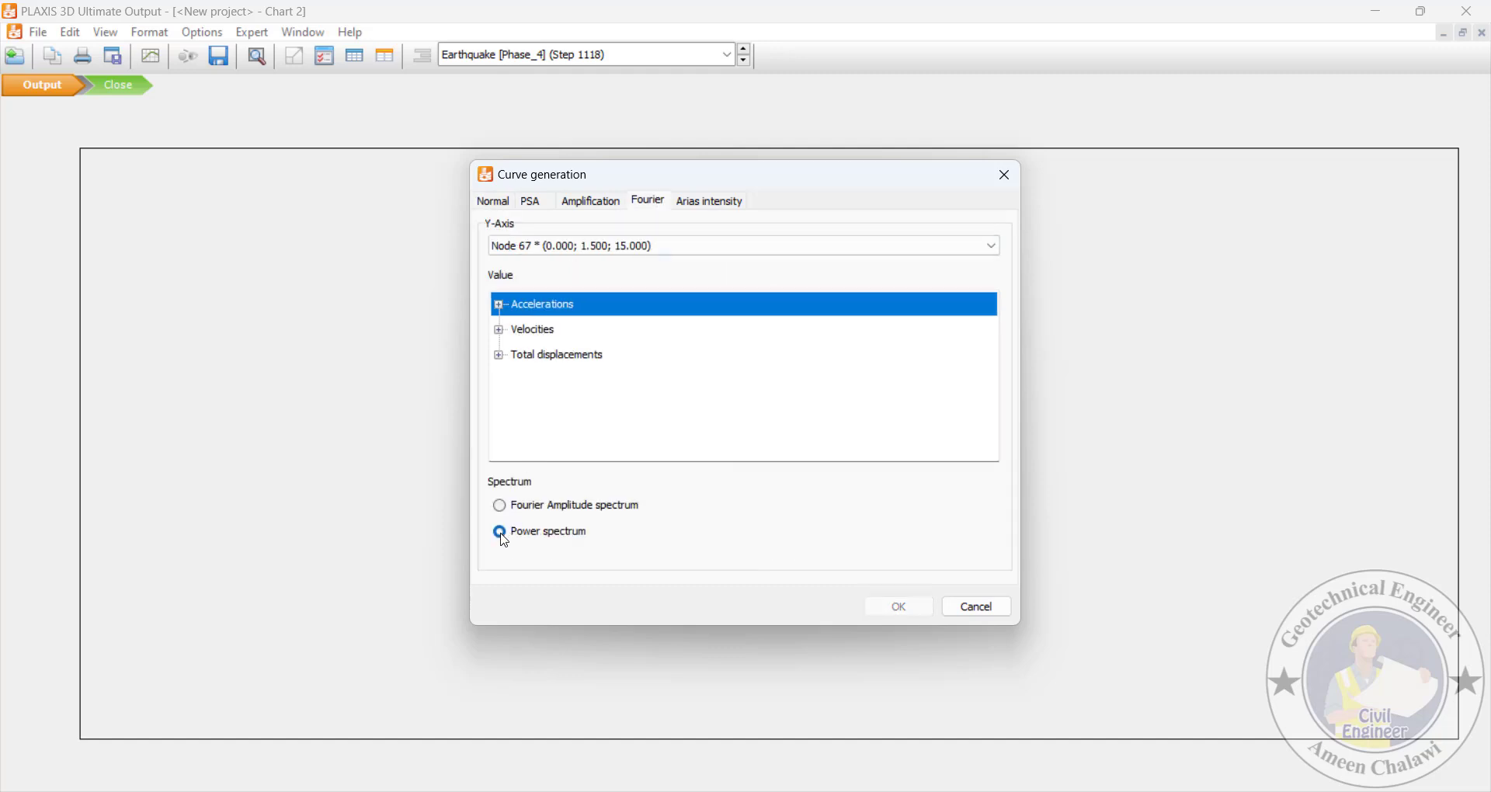
left_click(502, 303)
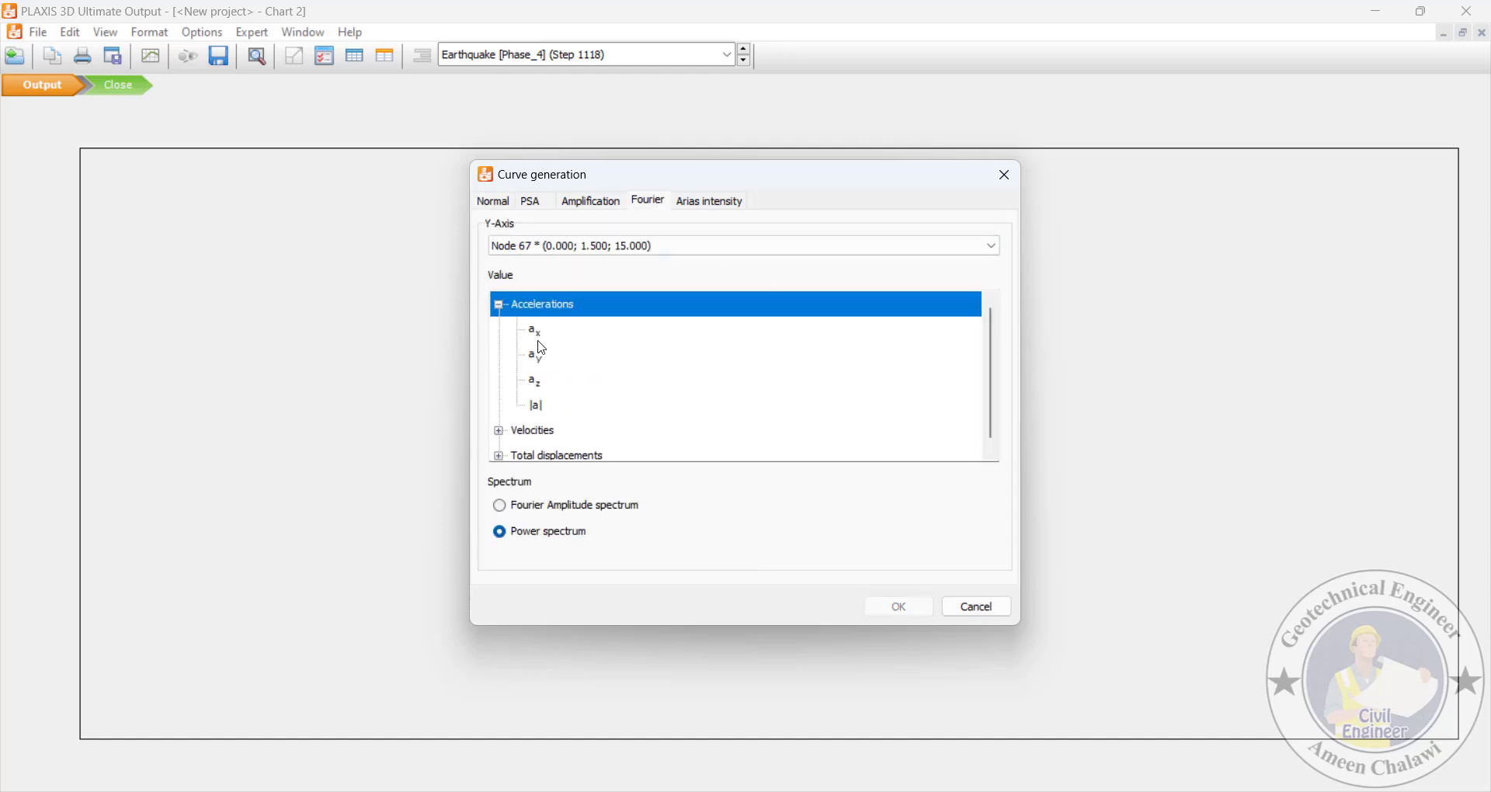
left_click(544, 336)
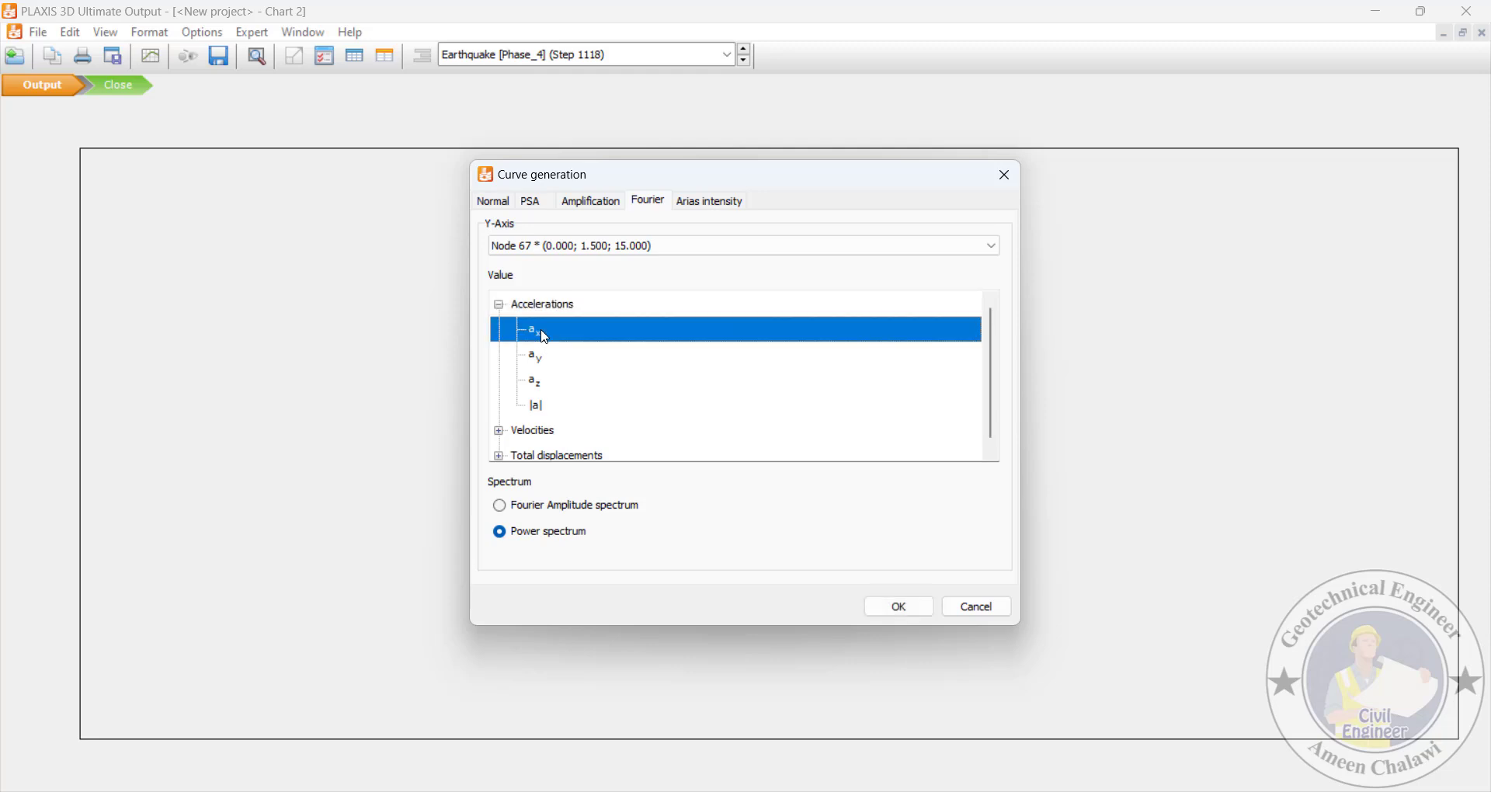
left_click(617, 247)
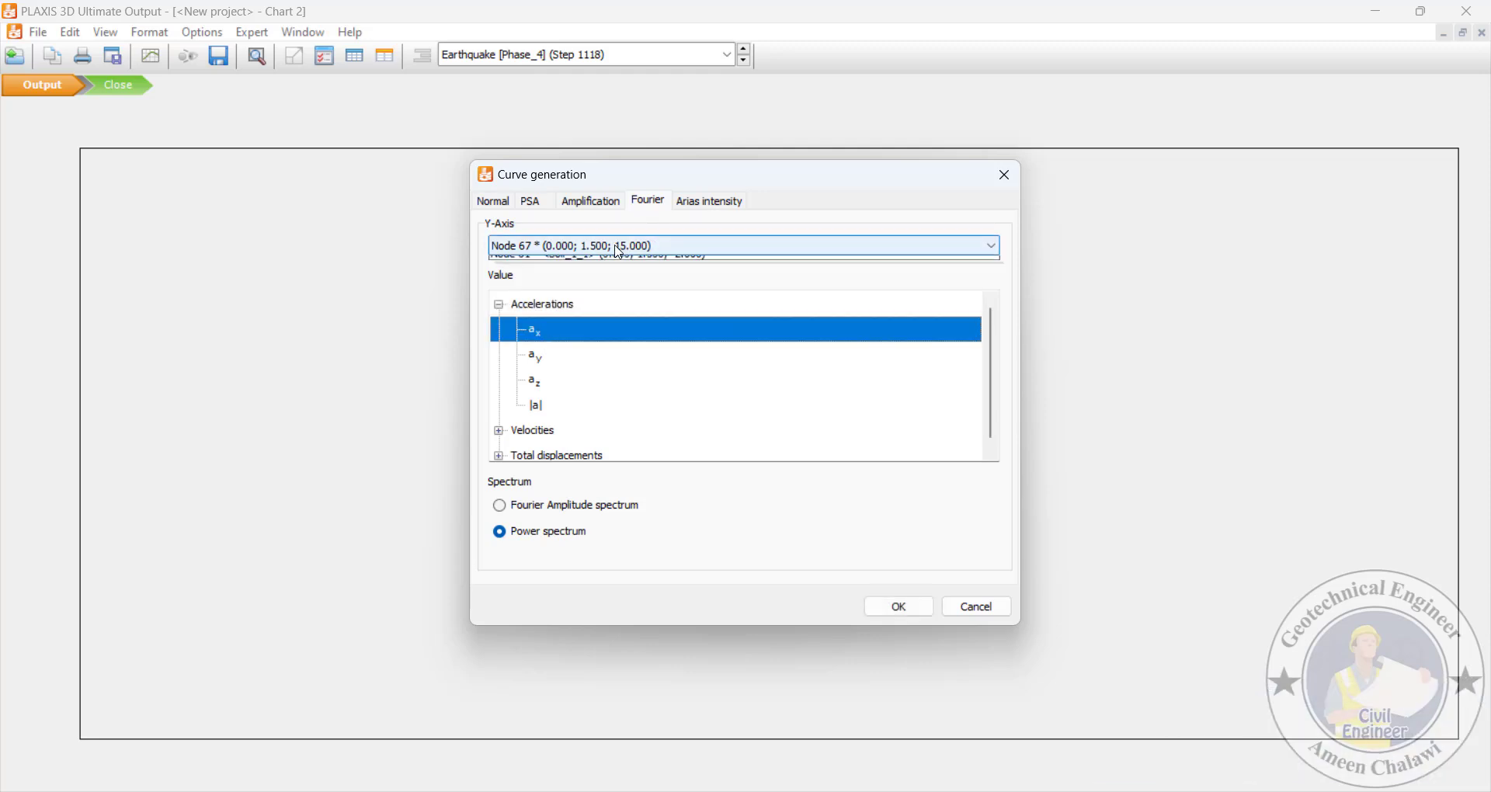
left_click(617, 247)
left_click(887, 605)
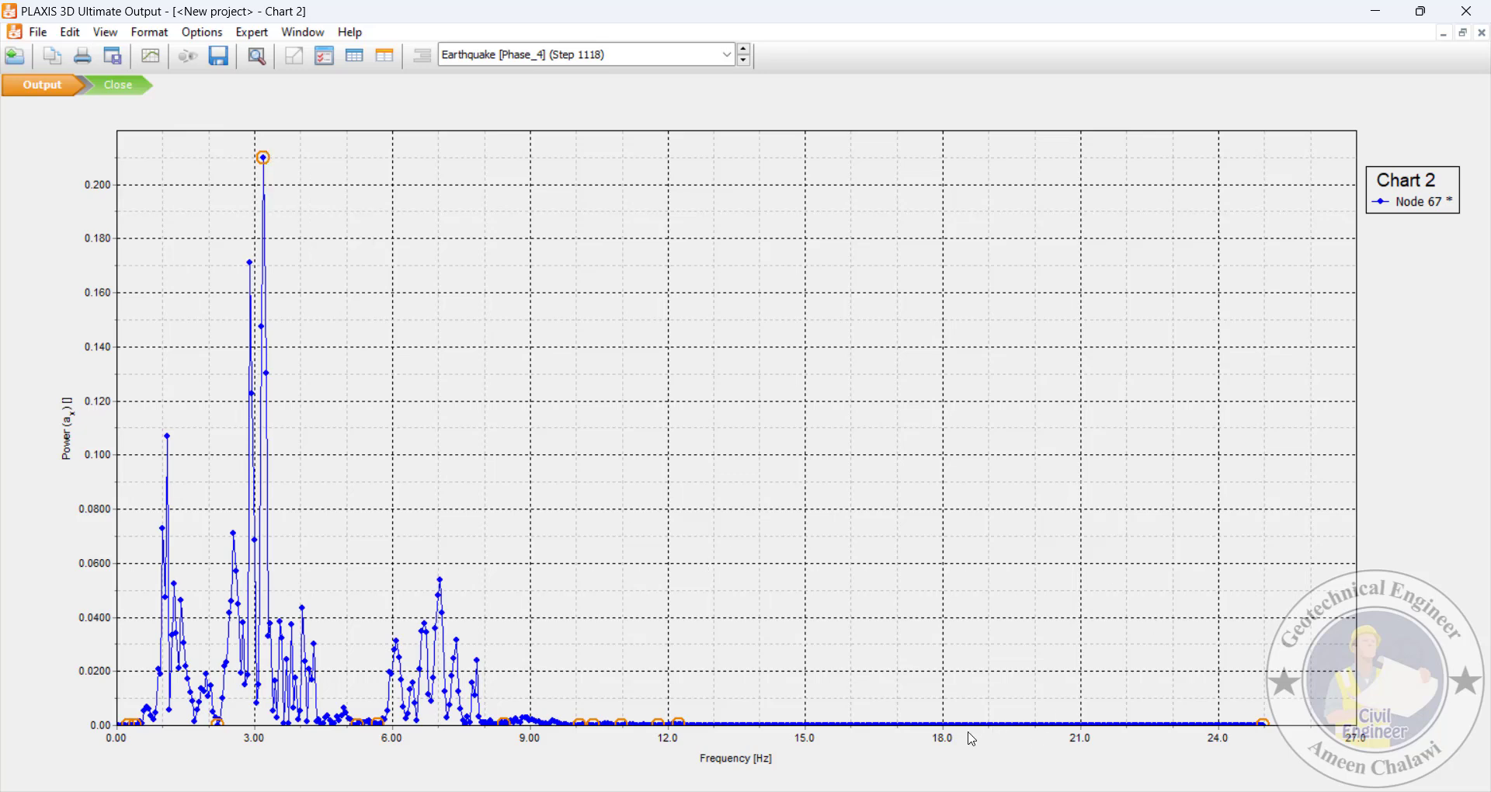
Compare the acceleration power spectrum with the matching figure in the PDF tutorial in Foxit PDF Reader, and return to PLAXIS 3D Output
key("alt+Tab")
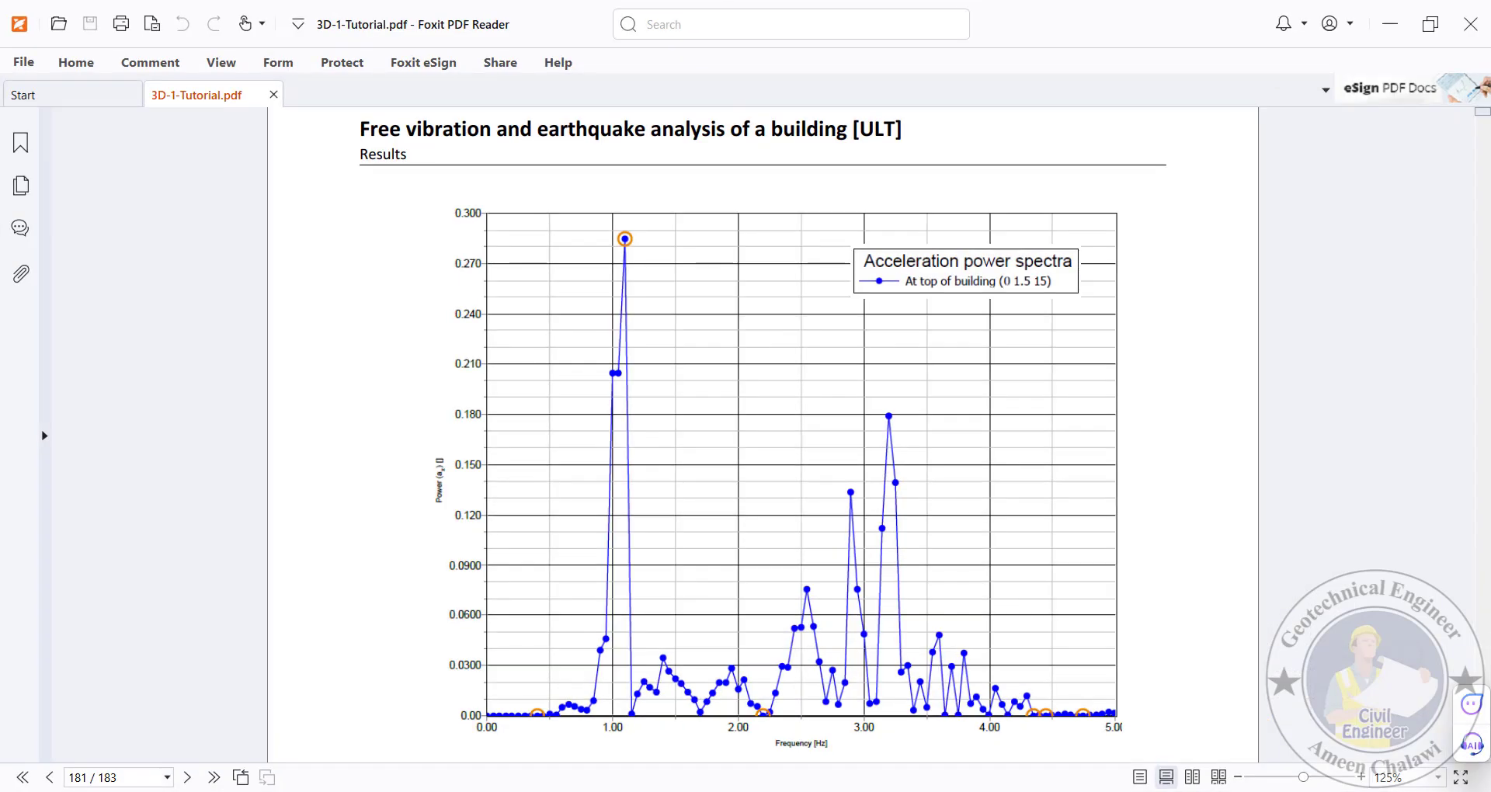
key("alt+Tab")
key("alt+Tab")
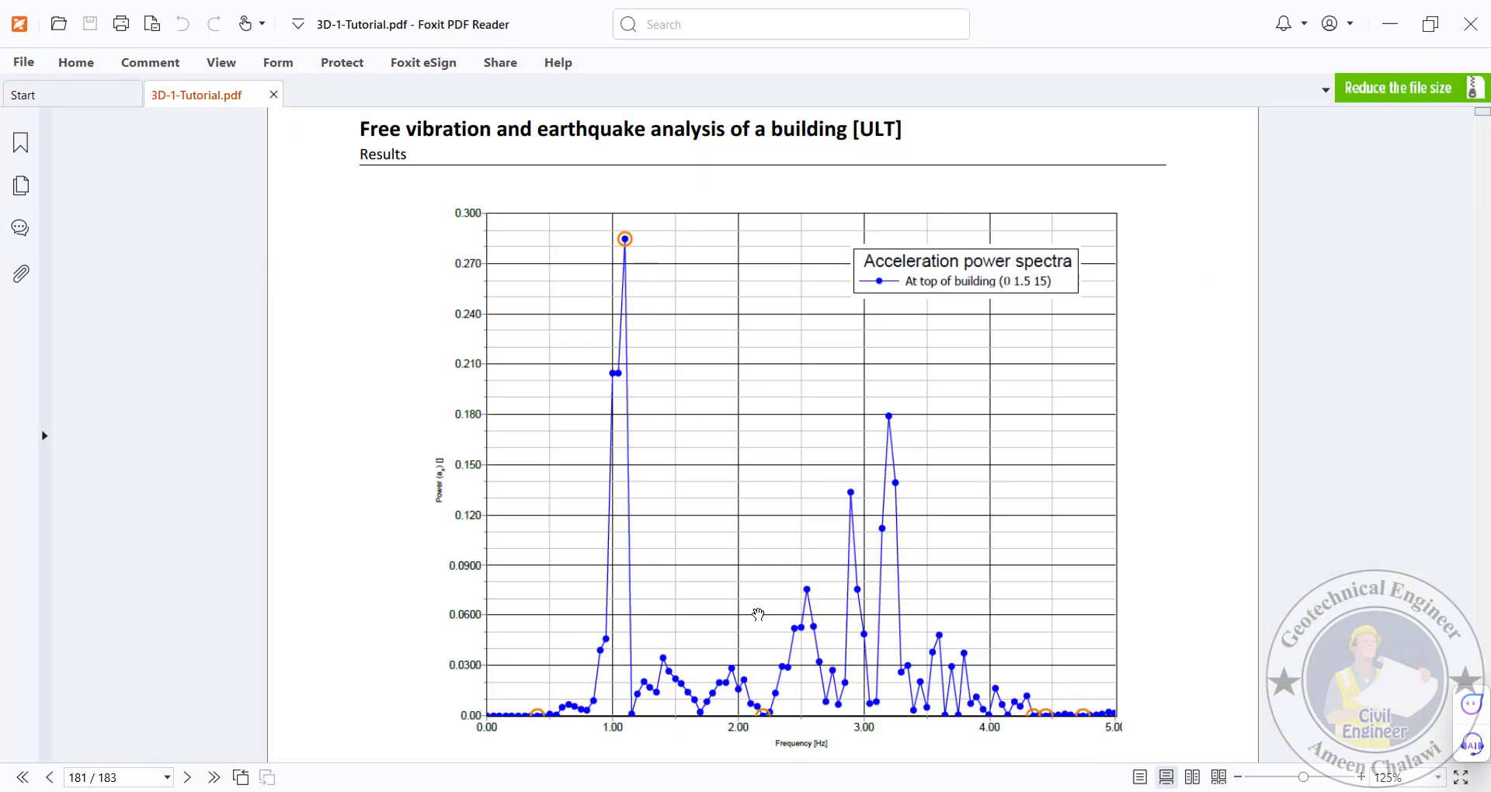
key("alt+Tab")
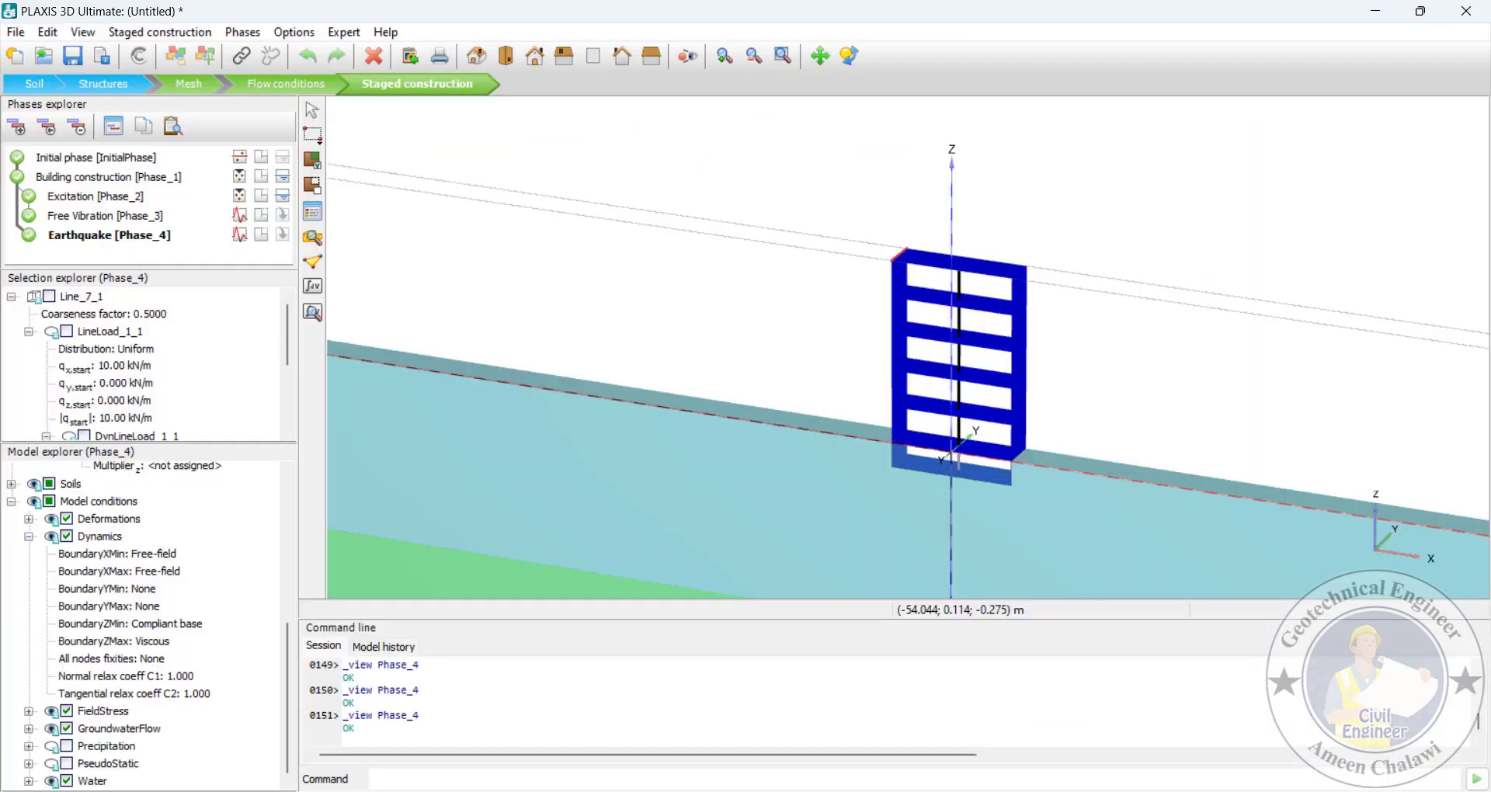
key("alt+Tab")
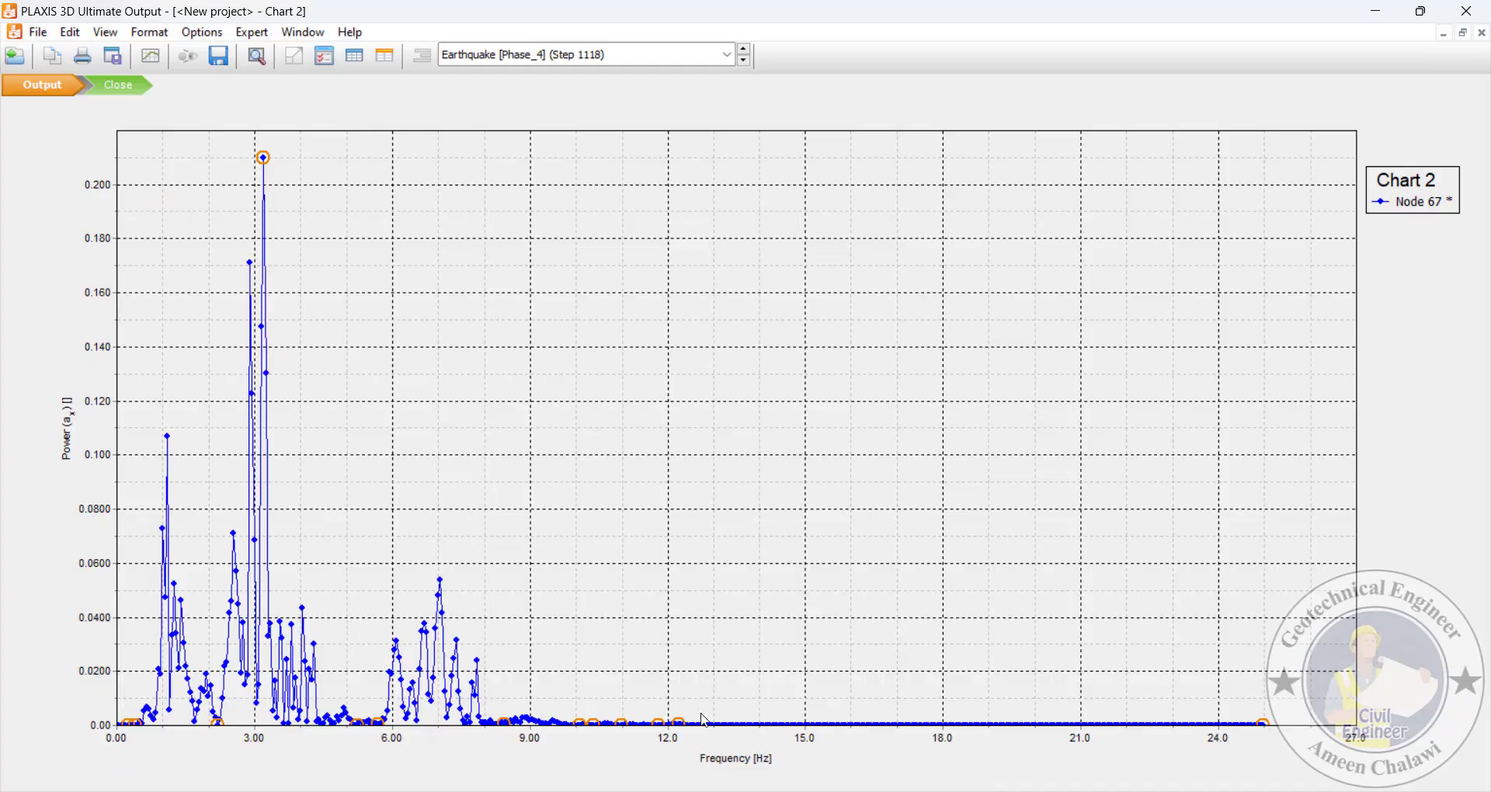
Set the chart's X-axis scaling to manual with a maximum of 5.000 Hz and accept the settings
right_click(494, 514)
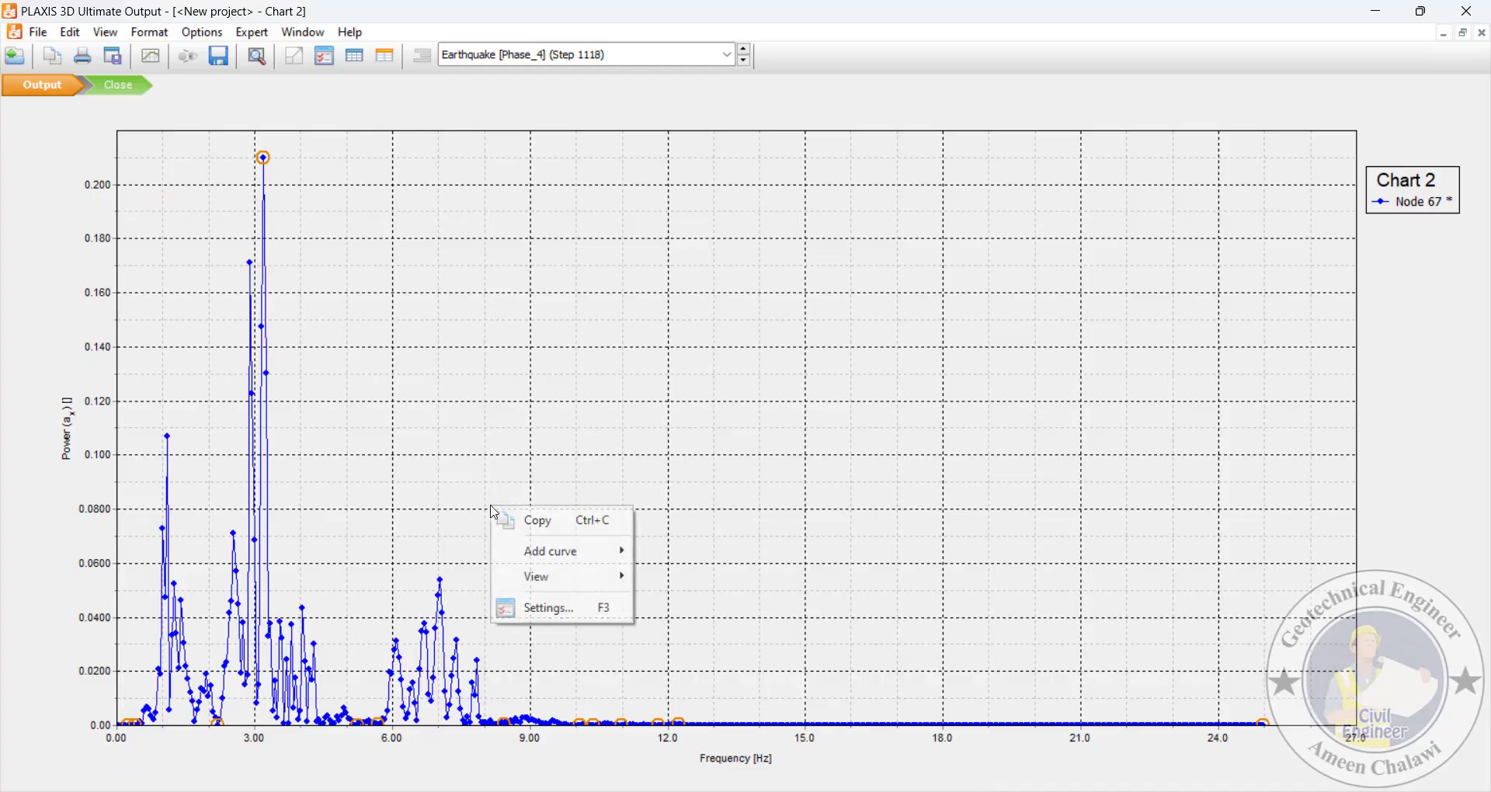
left_click(547, 611)
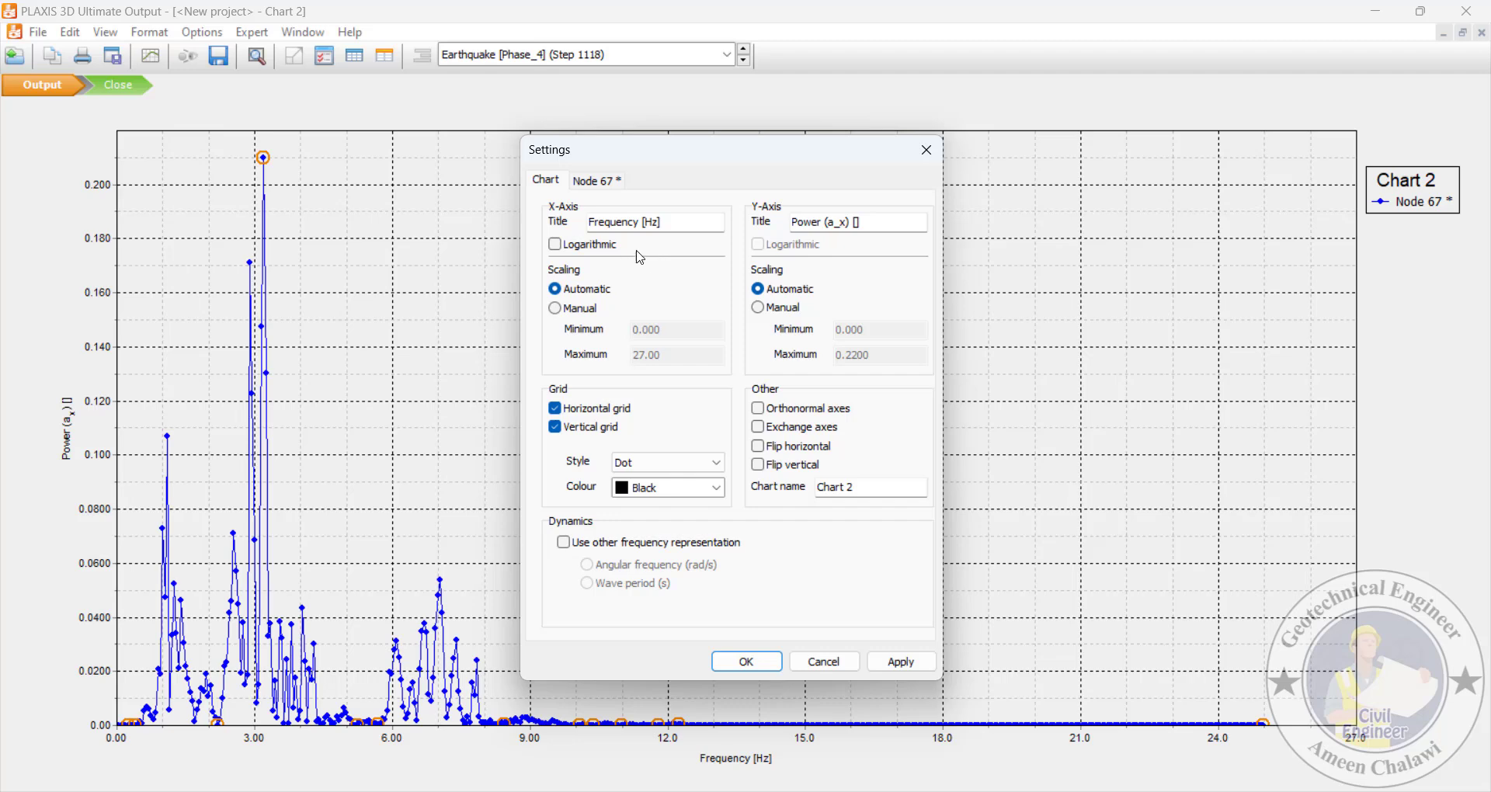
left_click(556, 308)
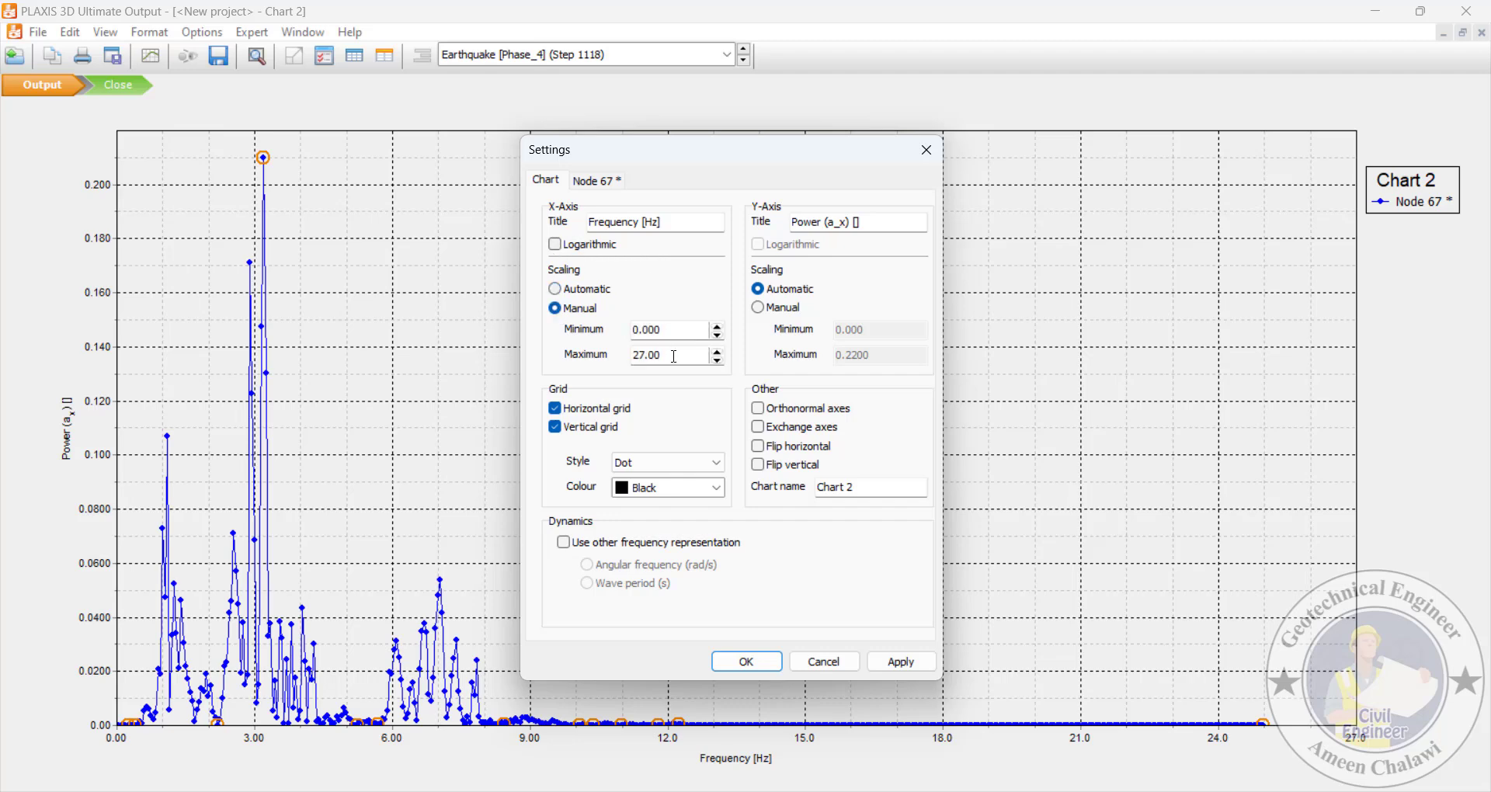
left_click(757, 662)
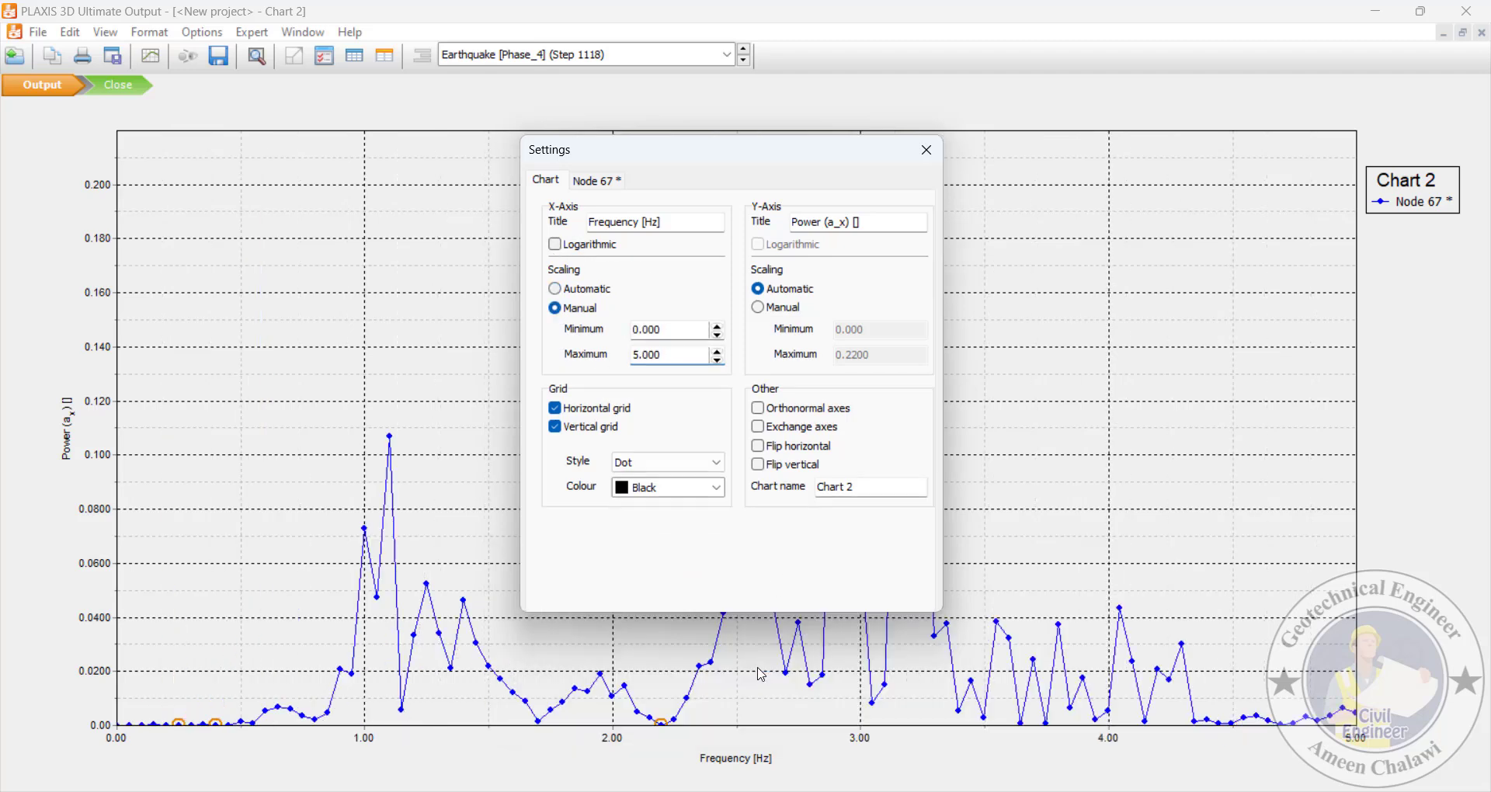